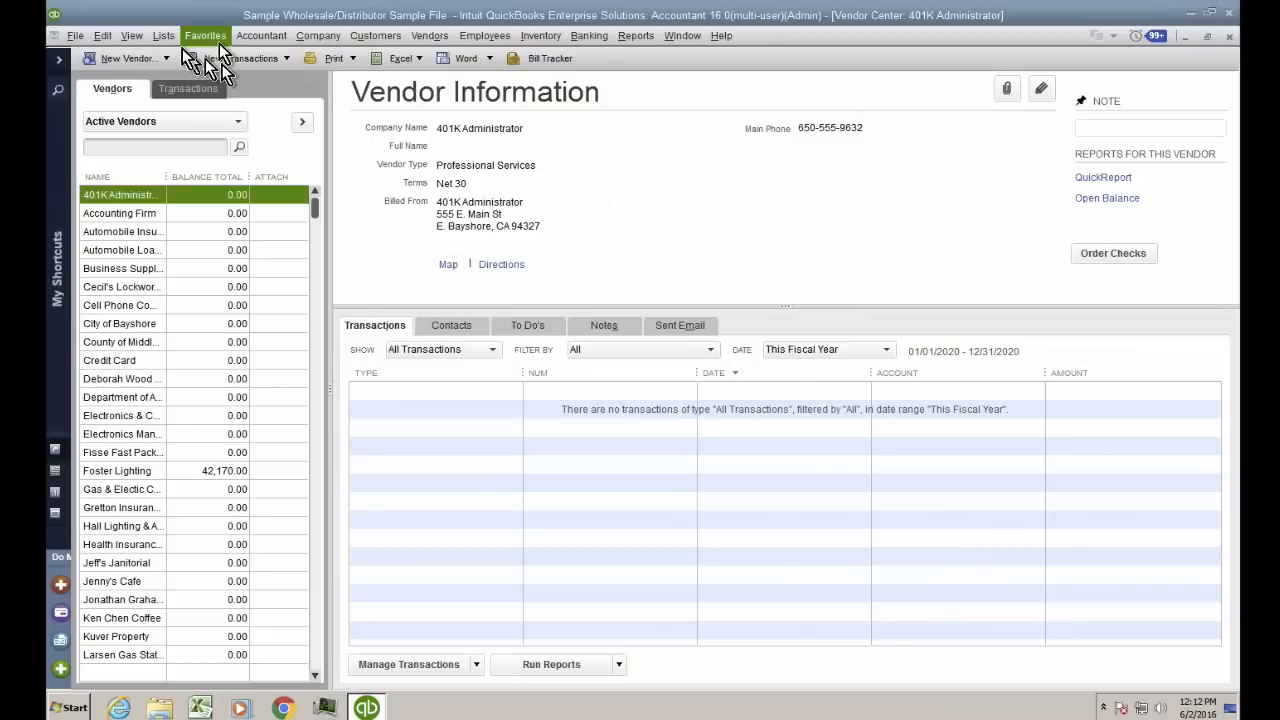
Close all open windows, then open the Item List and maximize it
left_click(669, 37)
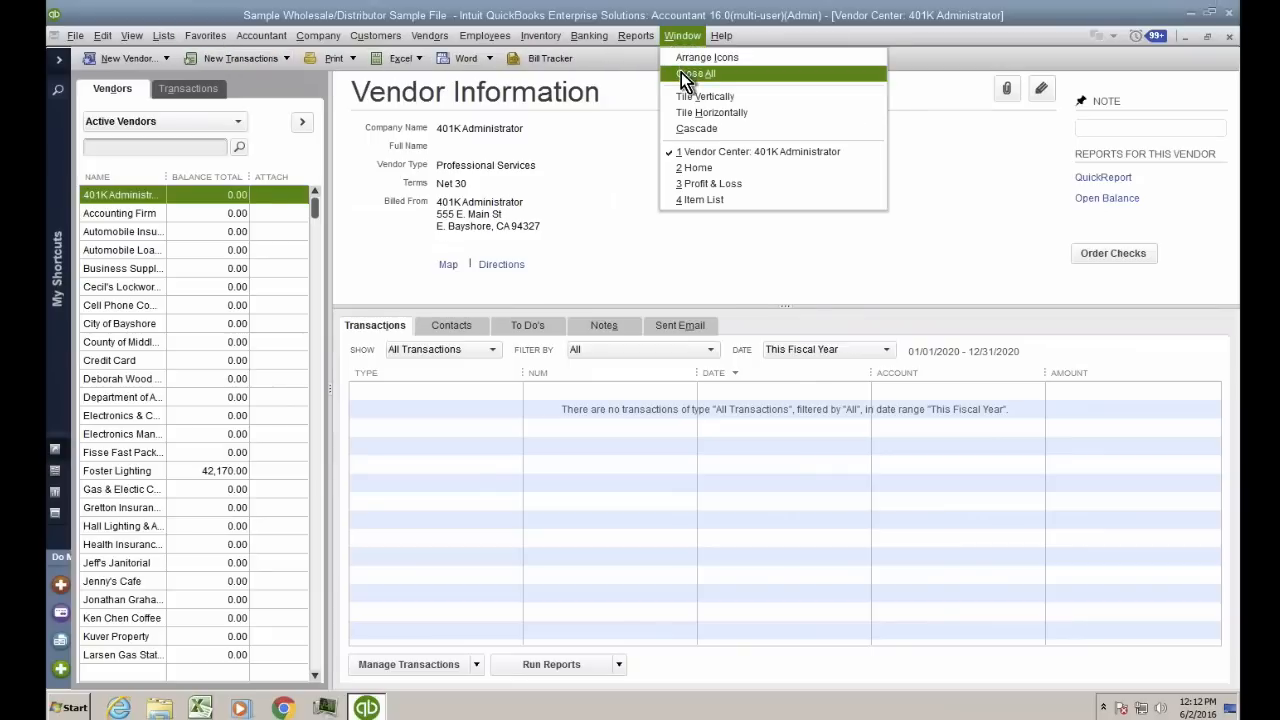
left_click(681, 72)
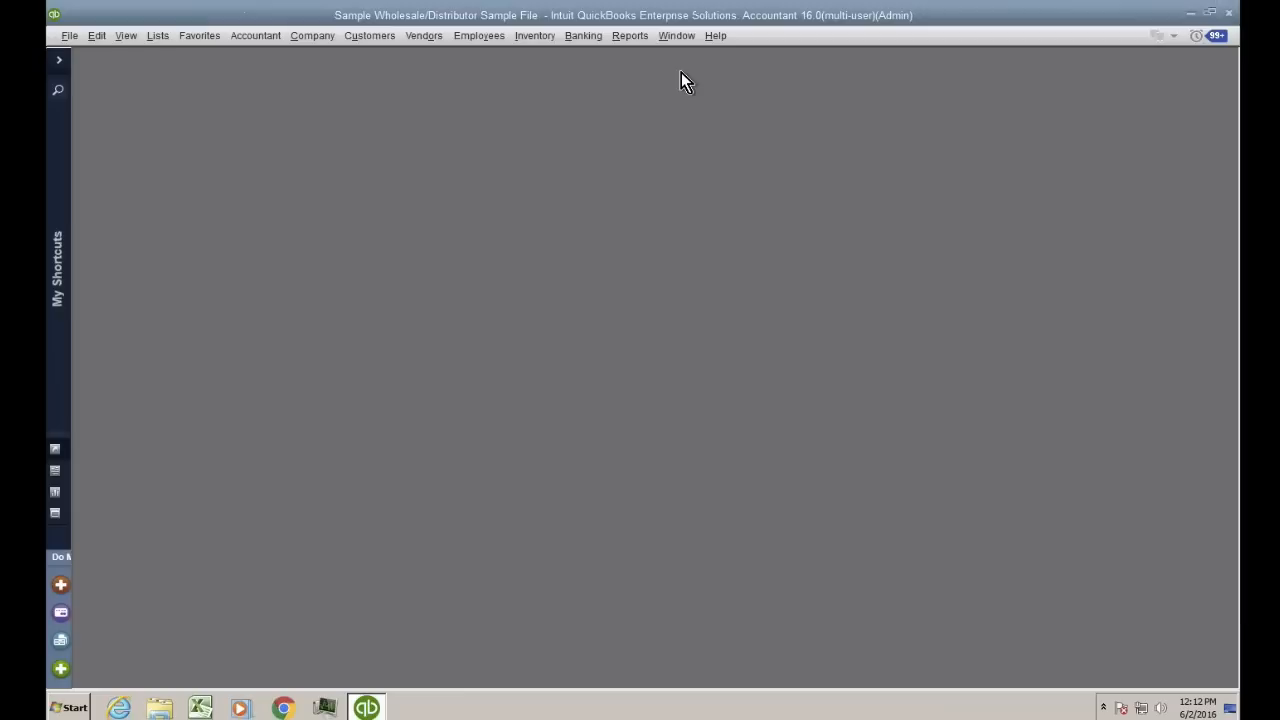
left_click(158, 37)
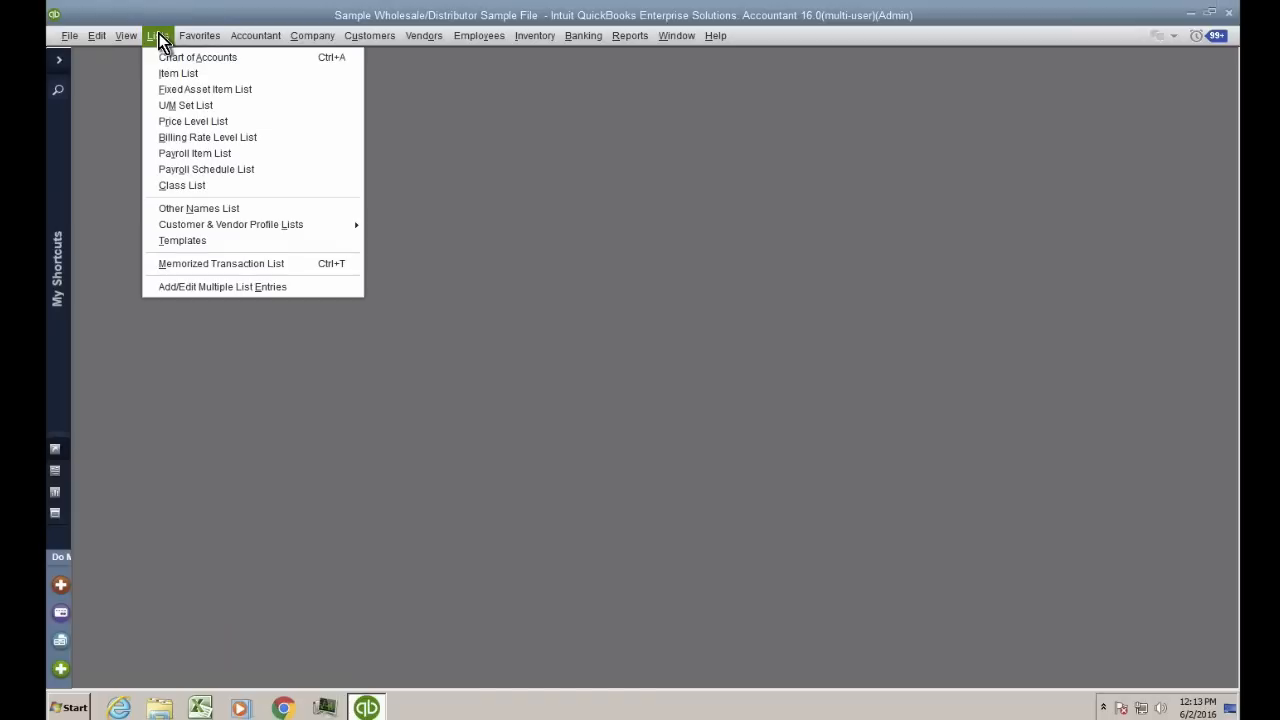
left_click(189, 75)
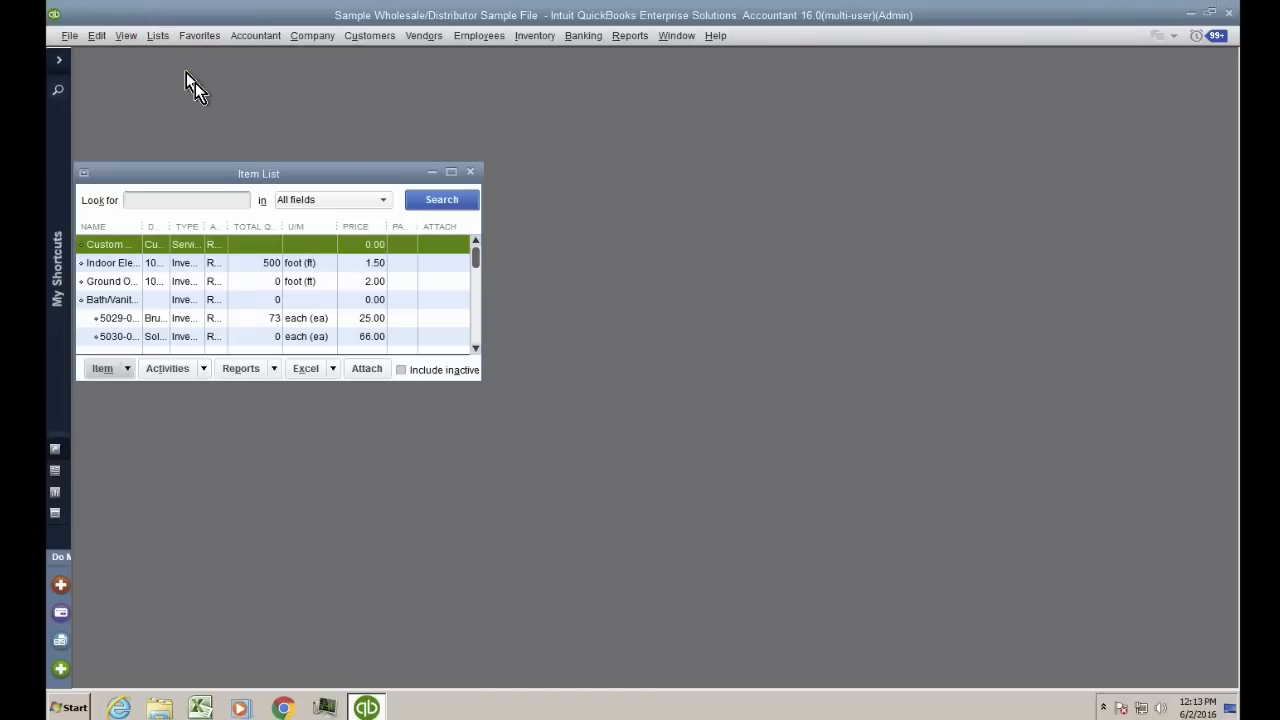
left_click(454, 180)
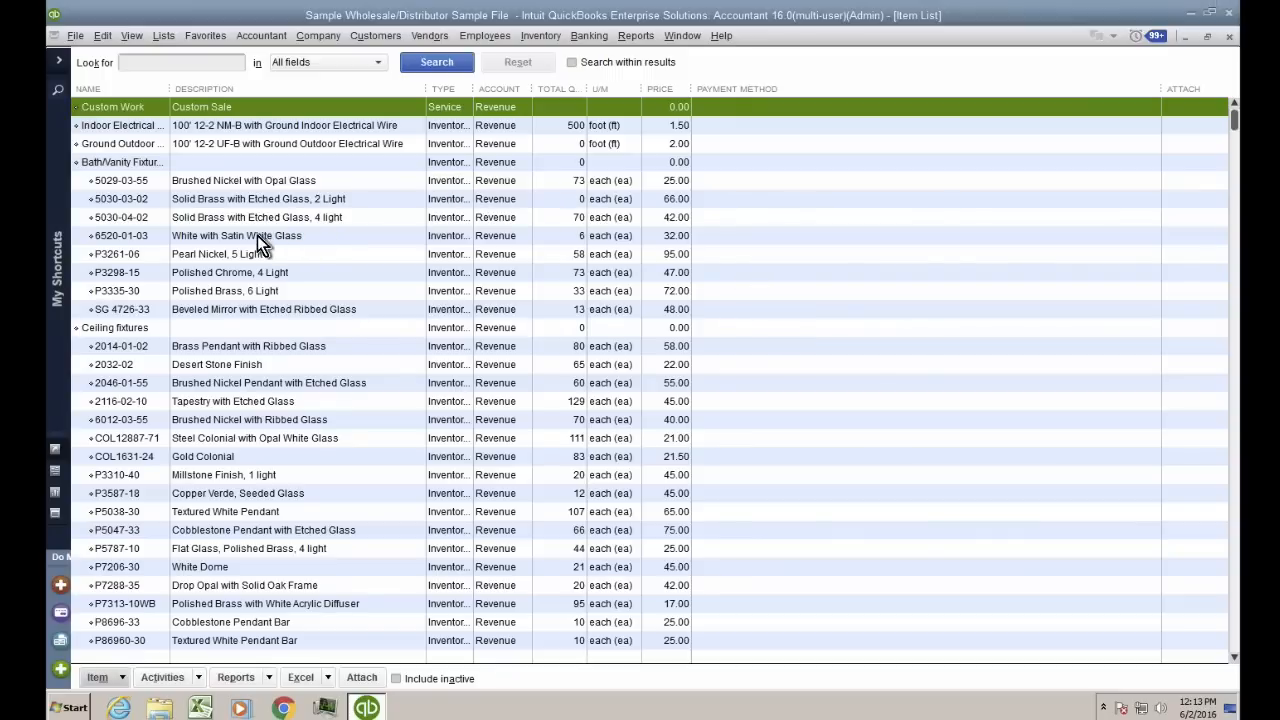
Widen the Name and Type columns in the Item List so that item names and types are readable
left_click_drag(169, 89, 222, 90)
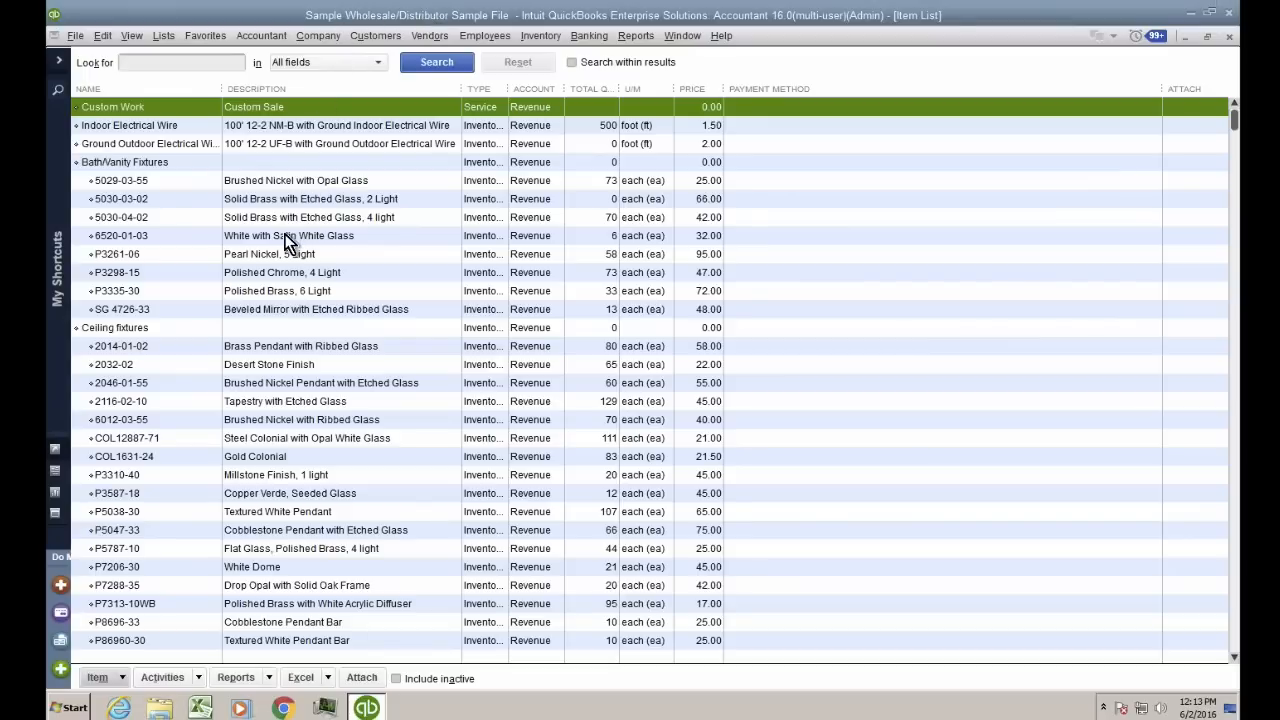
left_click(145, 182)
left_click(152, 347)
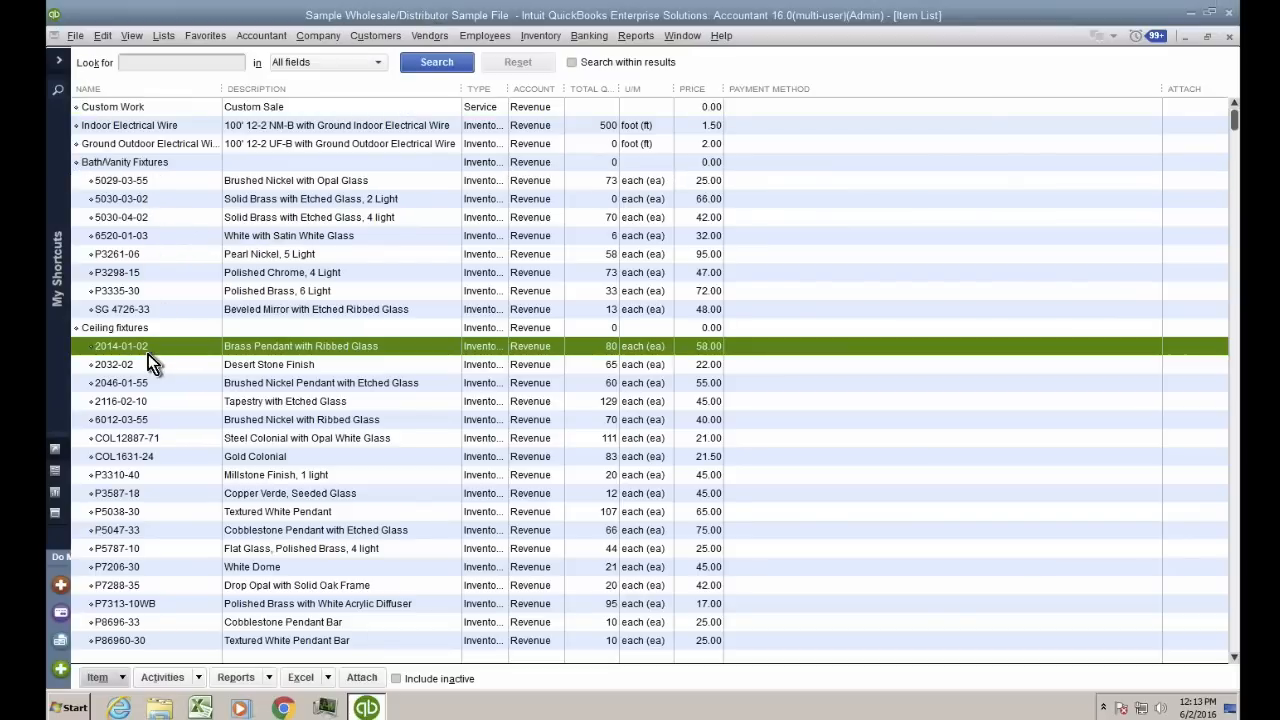
scroll(224, 456, "down", 2)
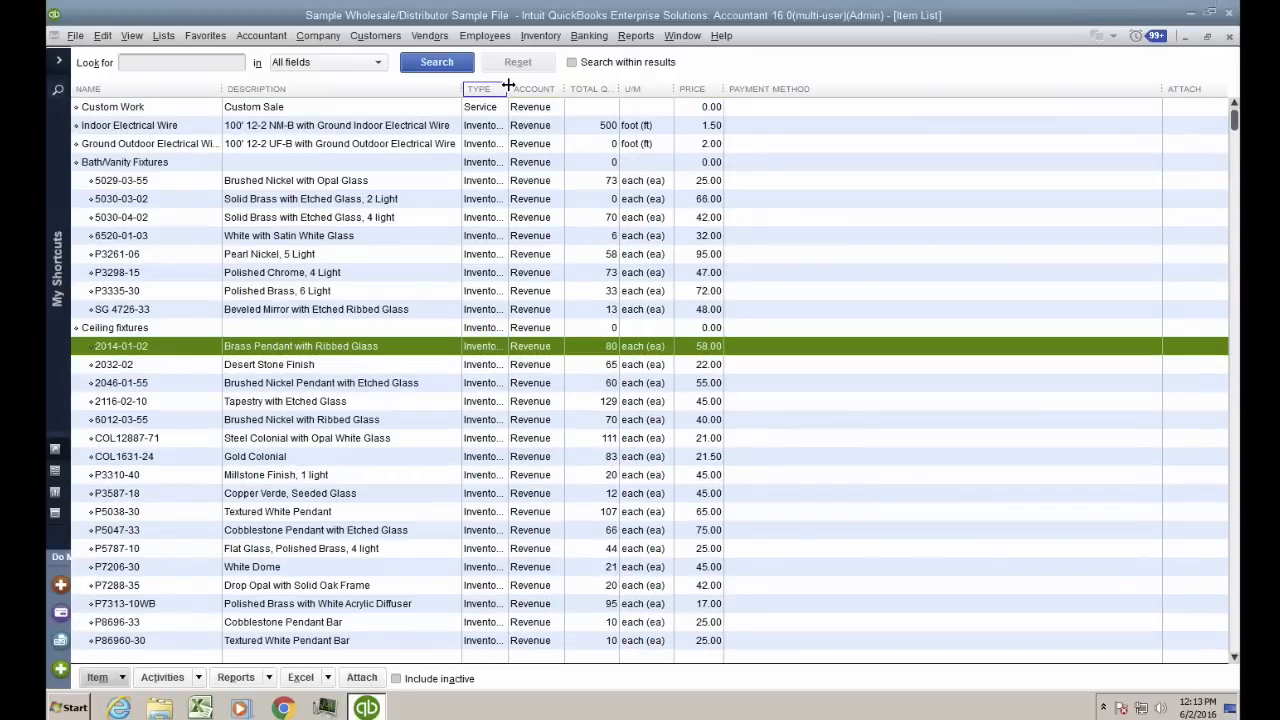
left_click_drag(509, 88, 555, 88)
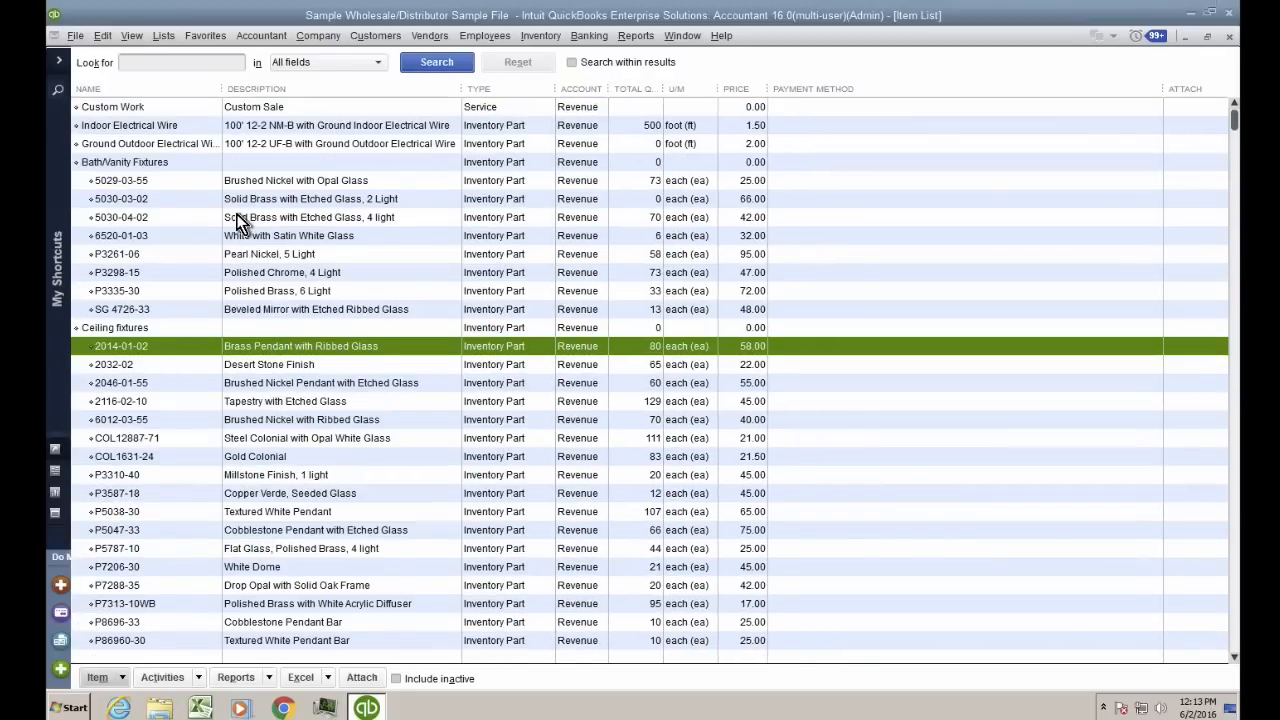
left_click(297, 188)
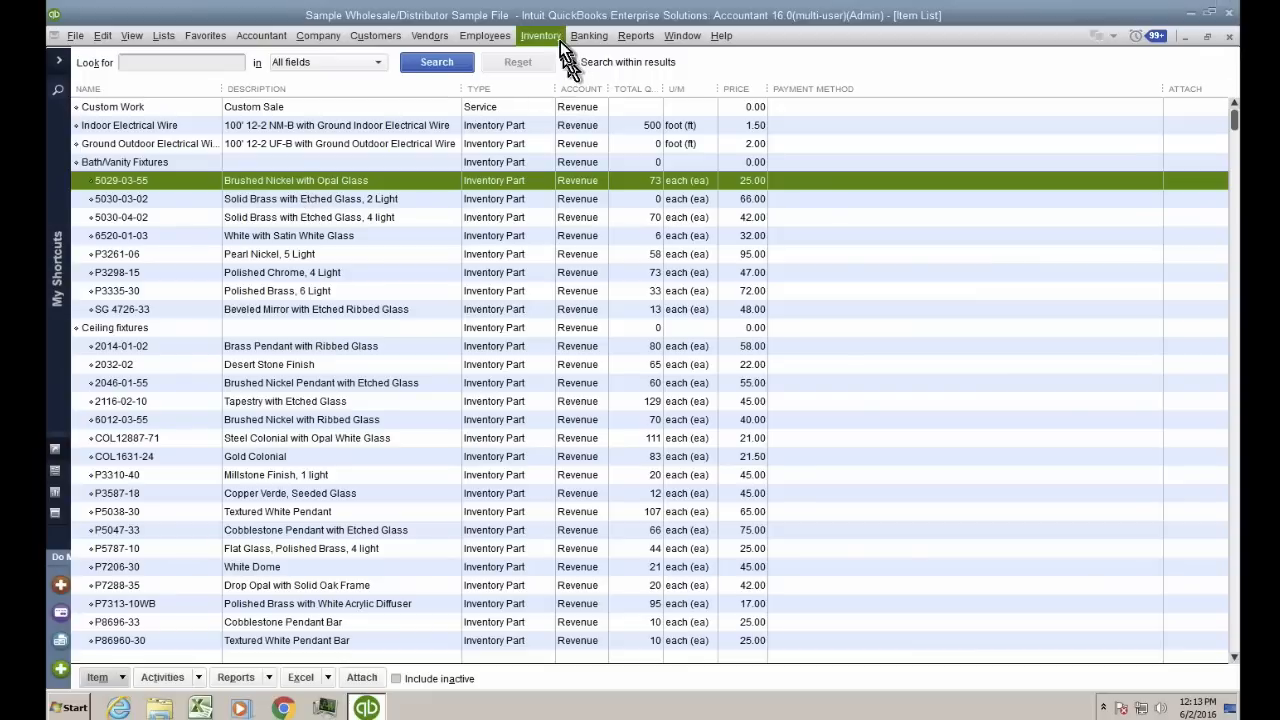
Run the standard Balance Sheet report and examine the transactions behind the Inventory Asset balance
left_click(636, 35)
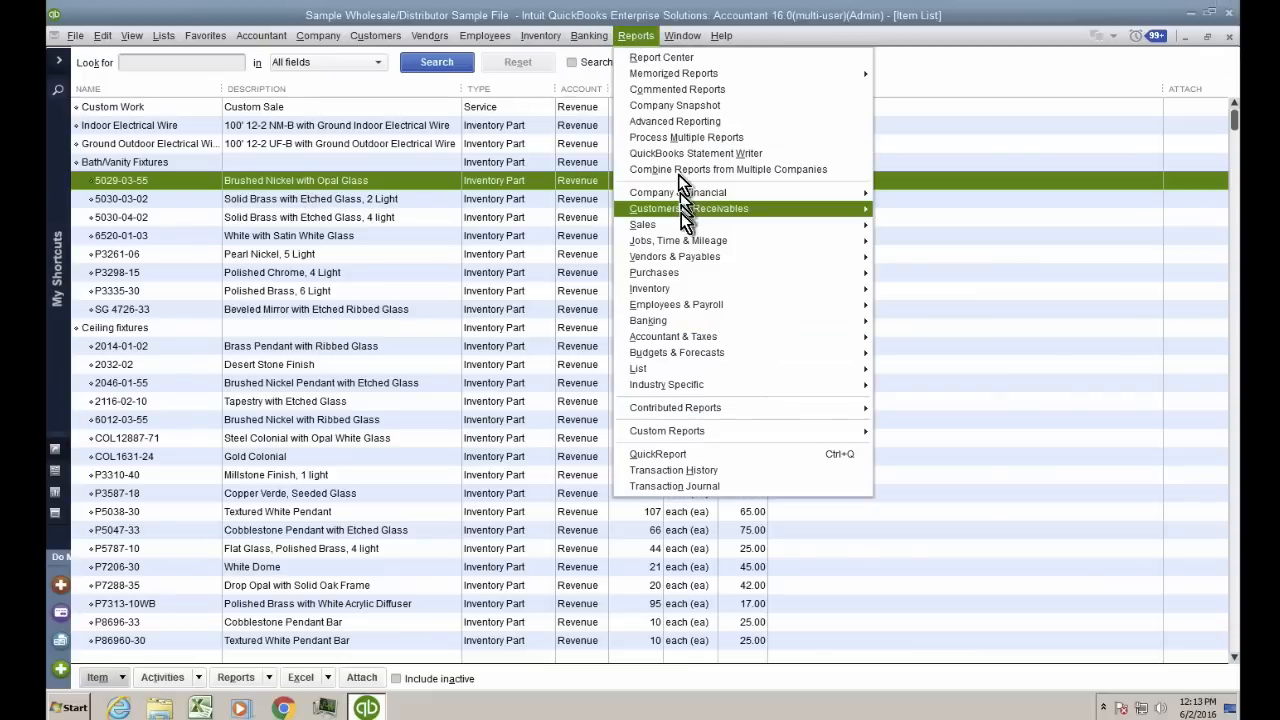
mouse_move(678, 200)
left_click(910, 395)
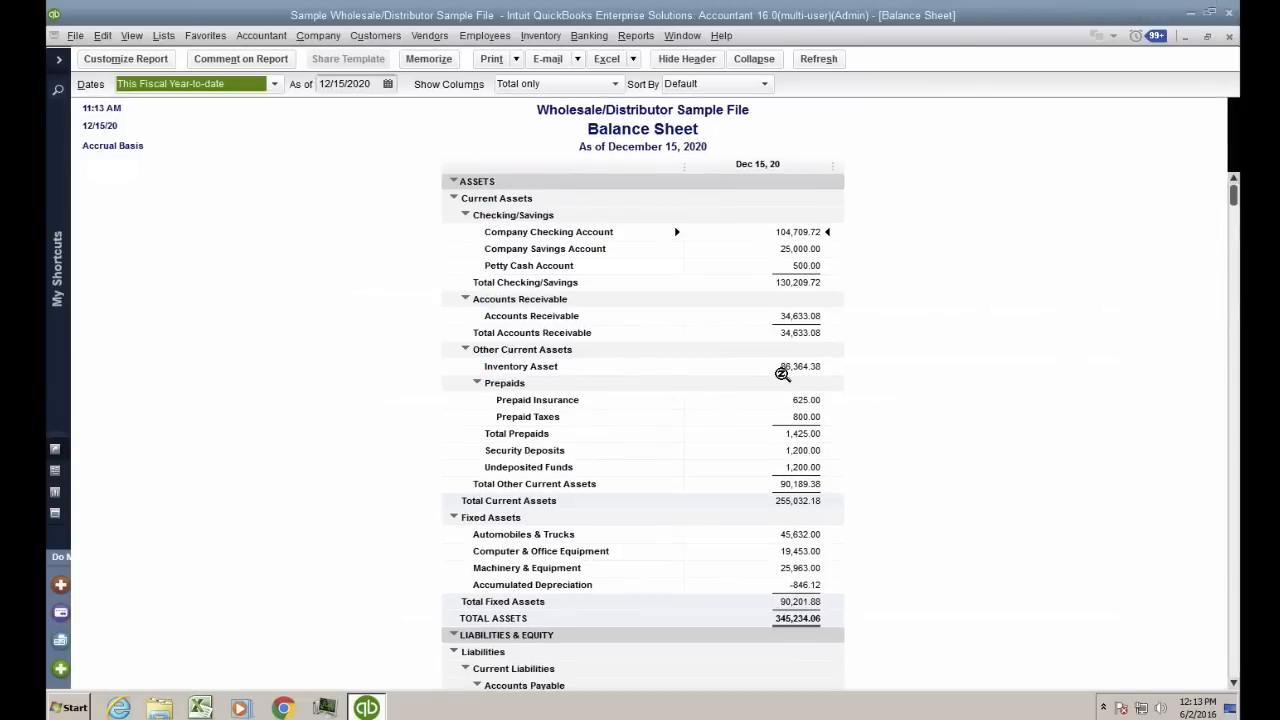
double_click(810, 370)
key("ctrl")
key("Escape")
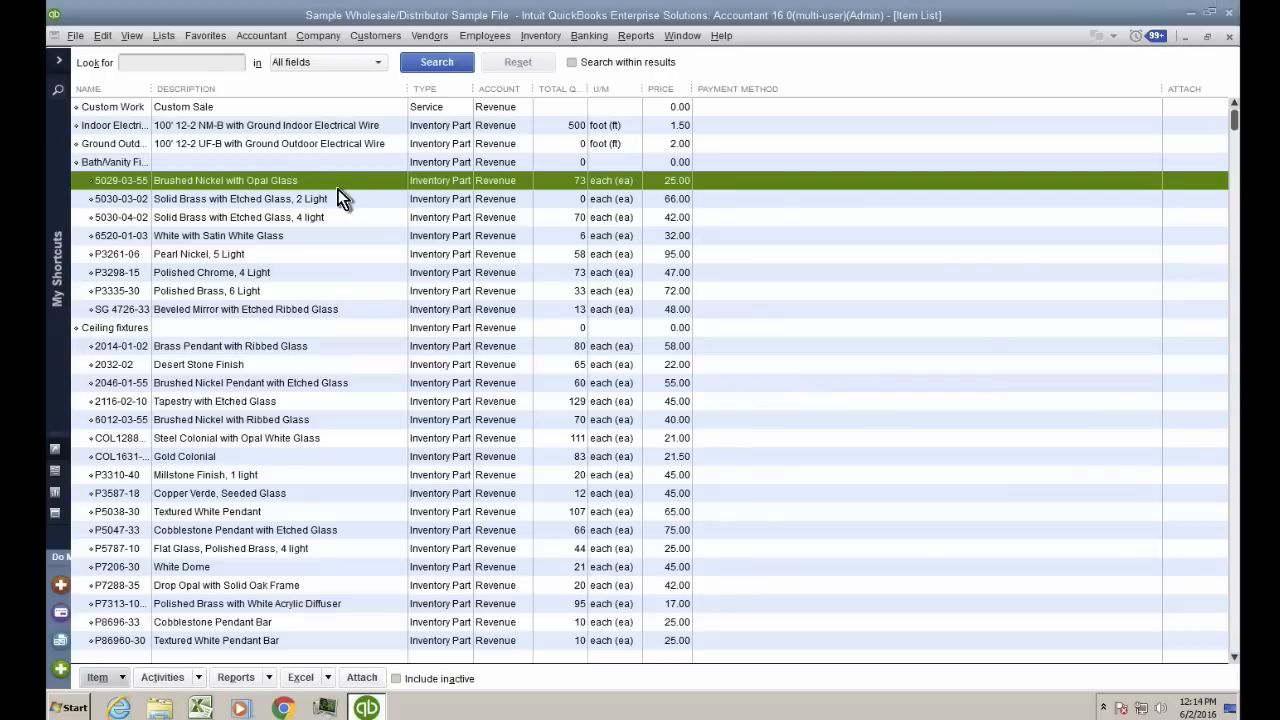
Rename the Inventory Asset account in the Chart of Accounts as "Raw Materials / Components" and save it
left_click(161, 35)
left_click(167, 56)
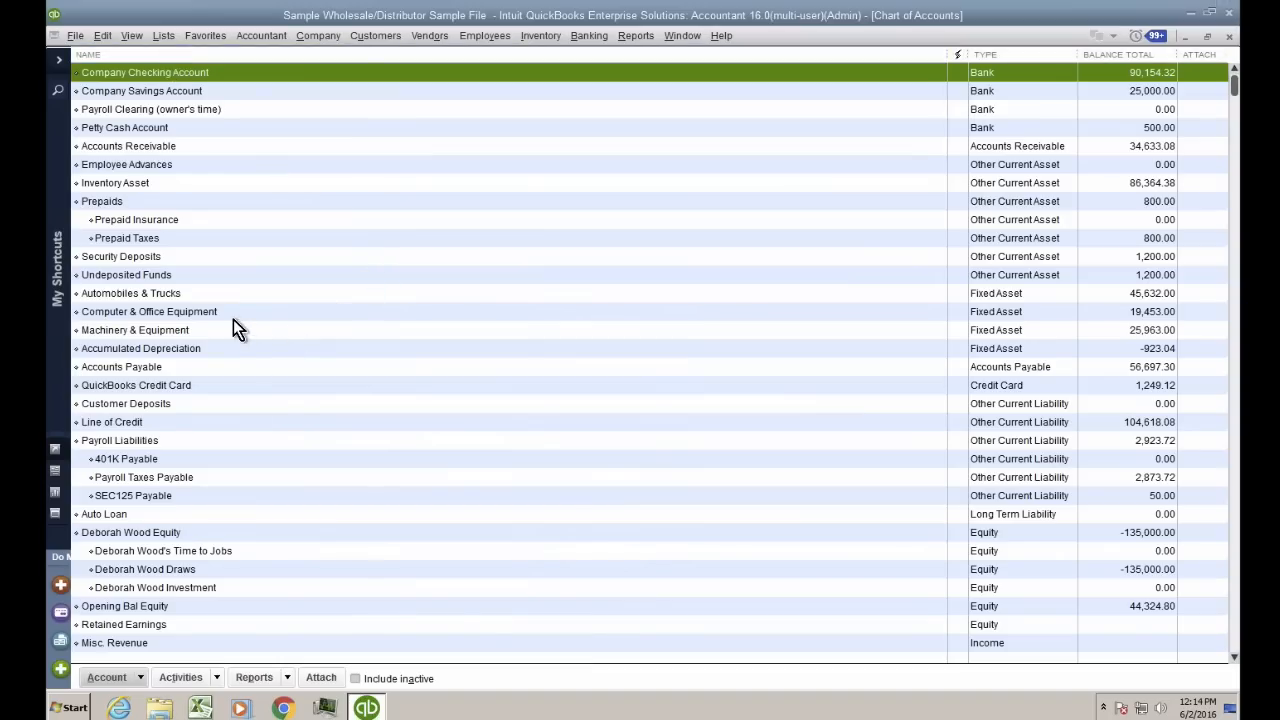
type("inv")
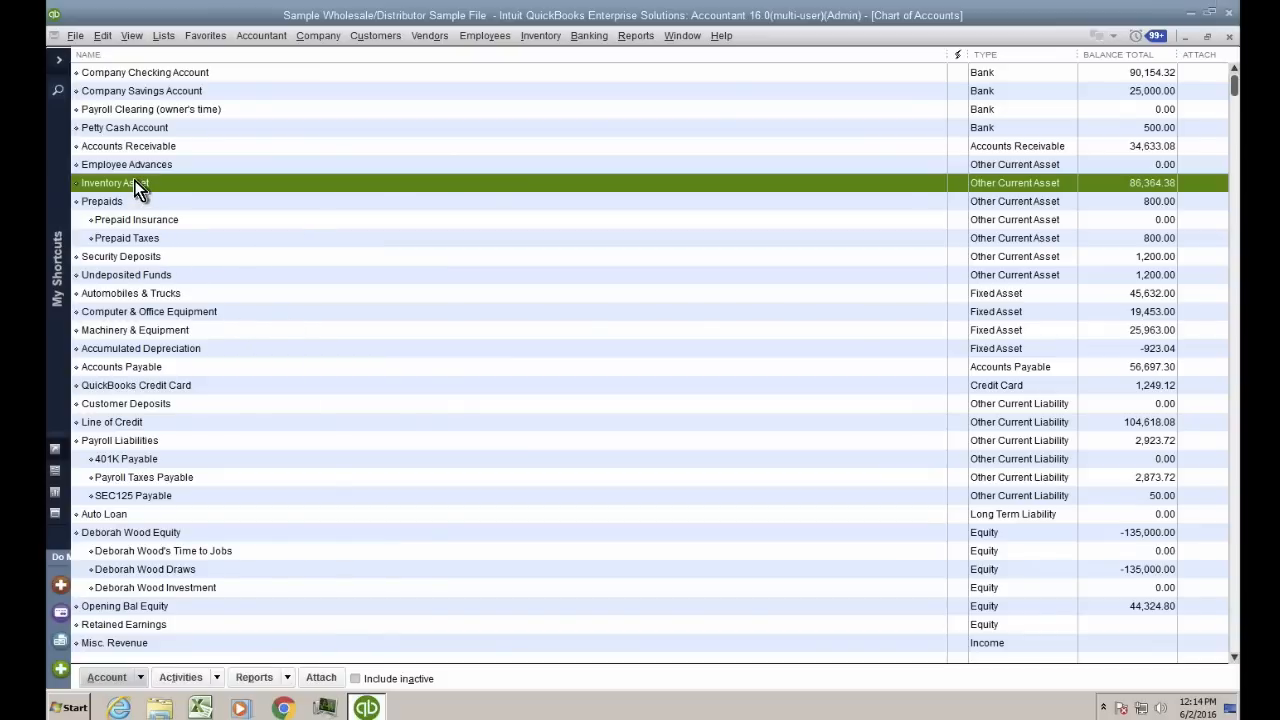
right_click(137, 189)
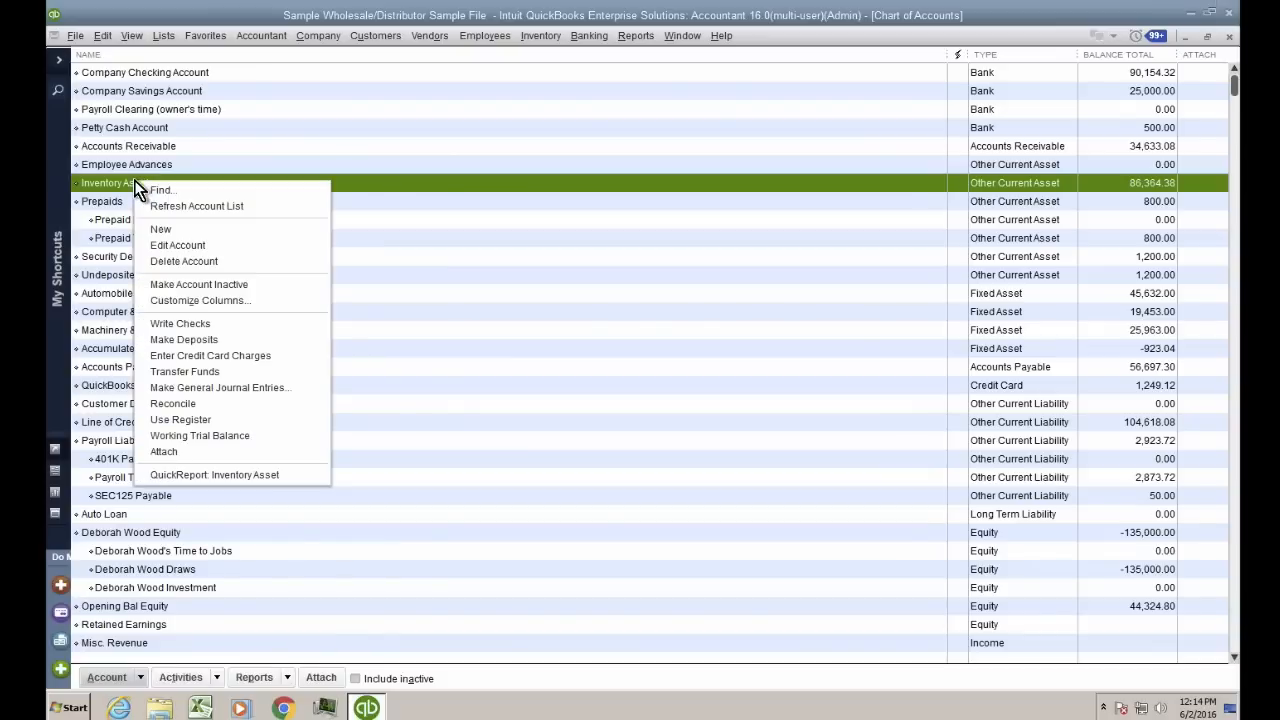
left_click(192, 245)
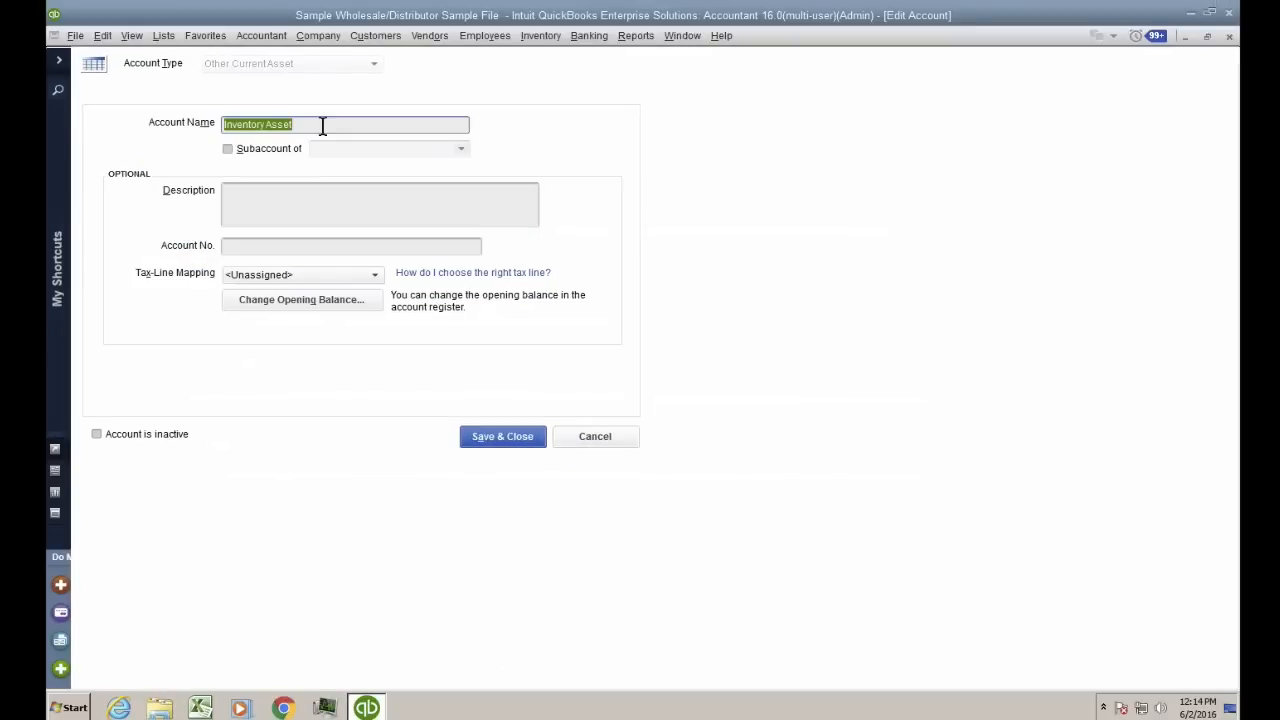
type("Raw Ma")
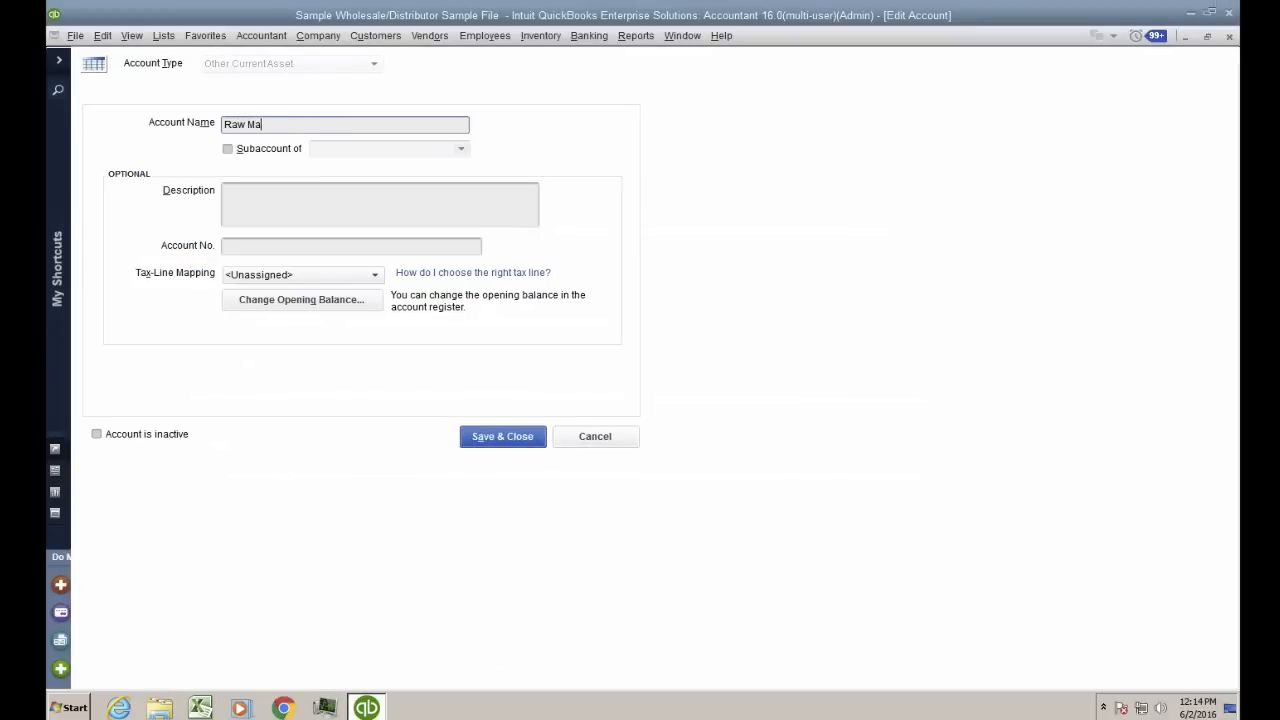
type("terials")
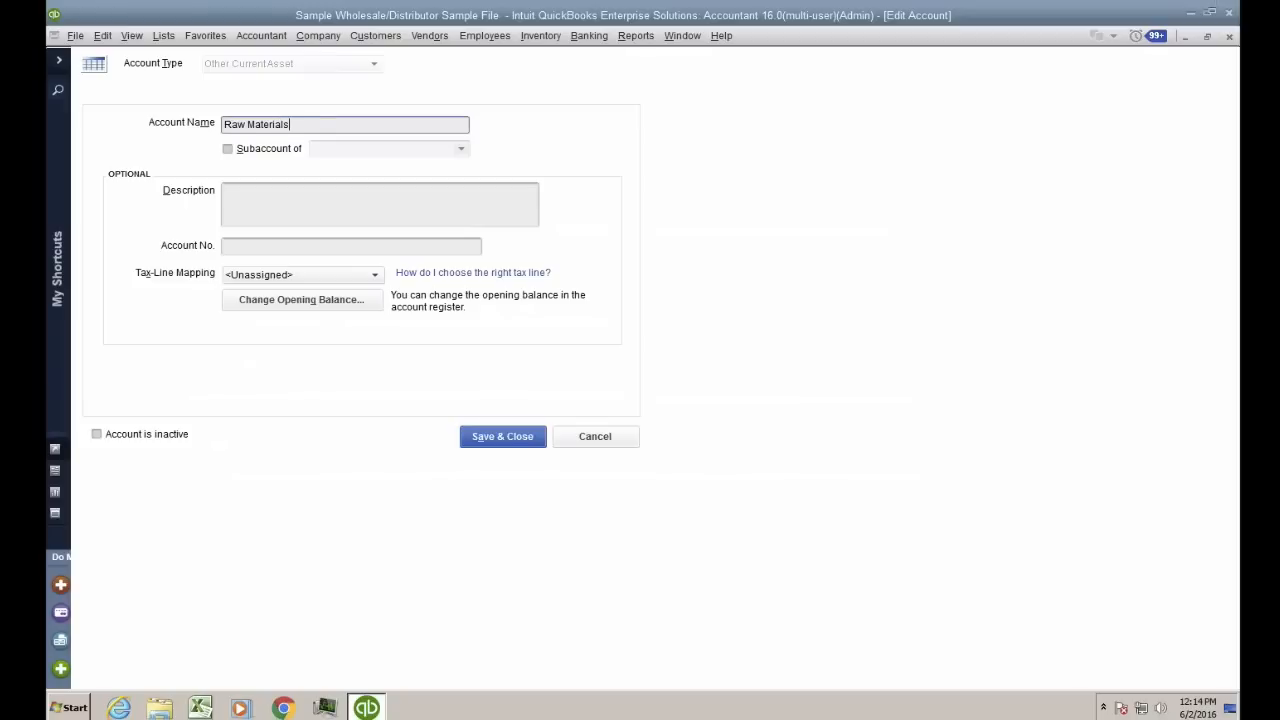
type(" / Components")
left_click(497, 443)
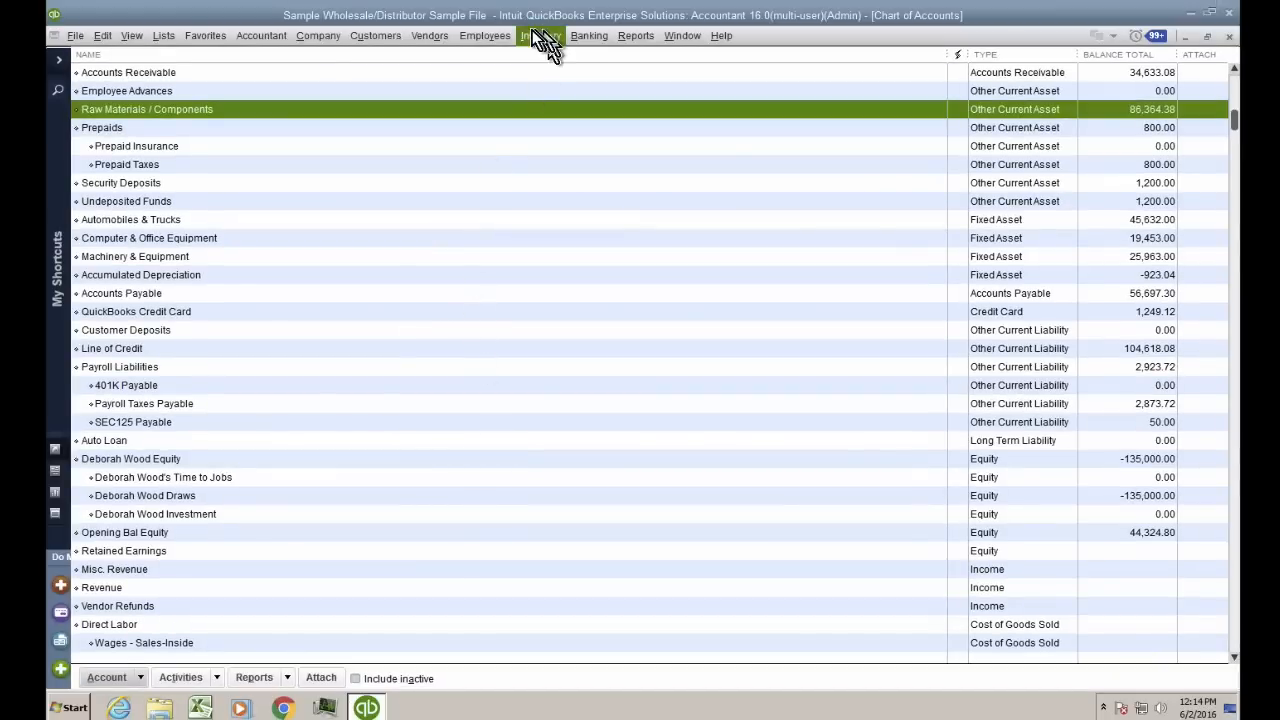
Run the standard Balance Sheet again and drill into the Raw Materials / Components amount
left_click(636, 35)
mouse_move(680, 192)
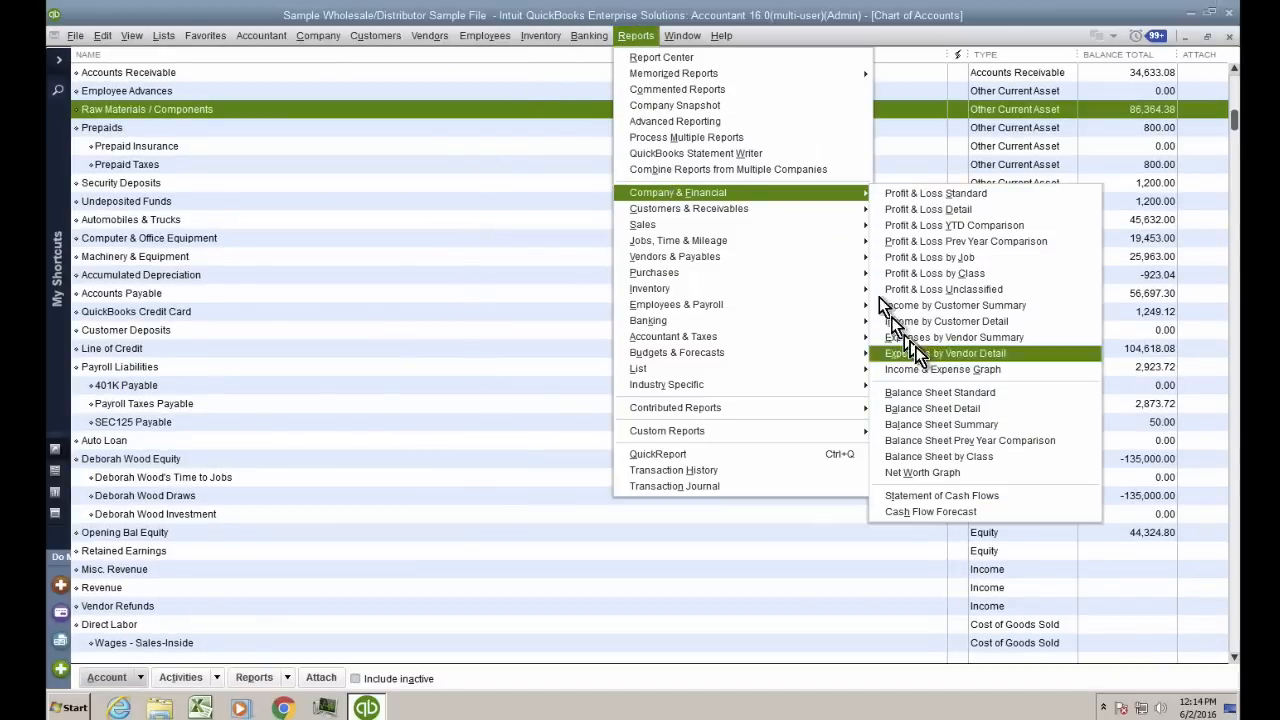
left_click(950, 392)
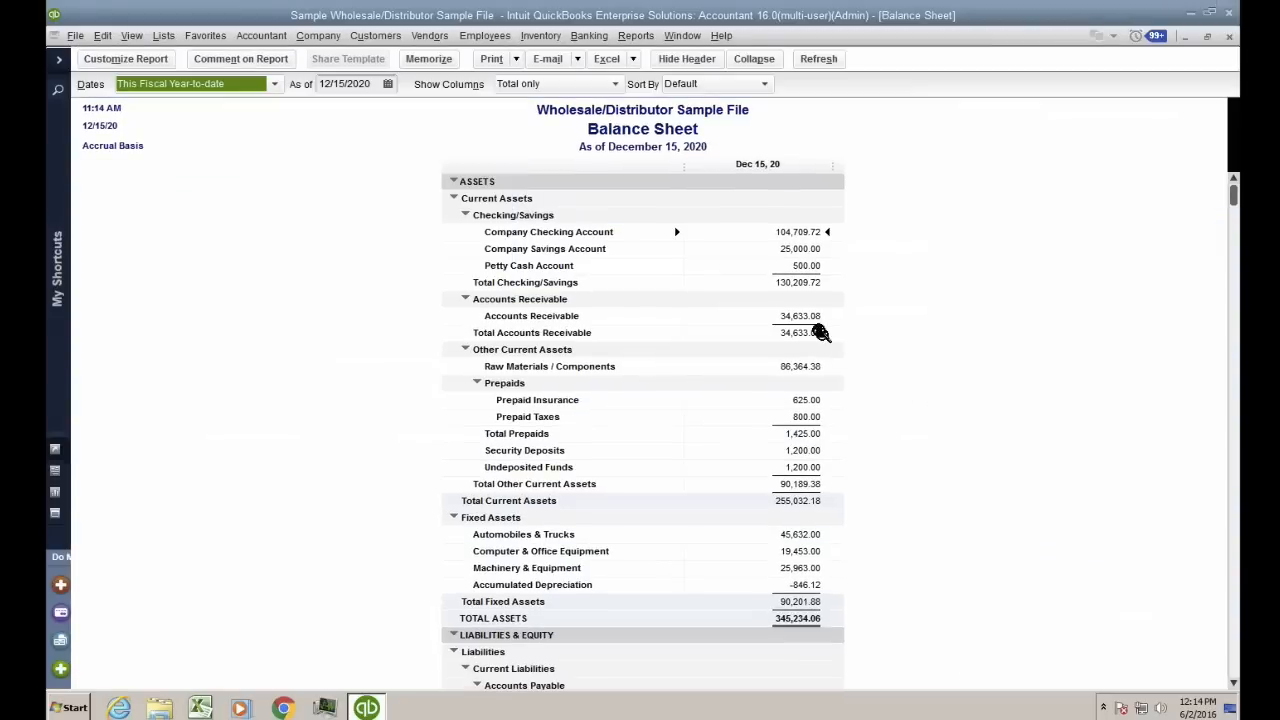
key("ctrl")
key("ctrl")
key("ctrl")
key("ctrl")
key("ctrl")
double_click(819, 370)
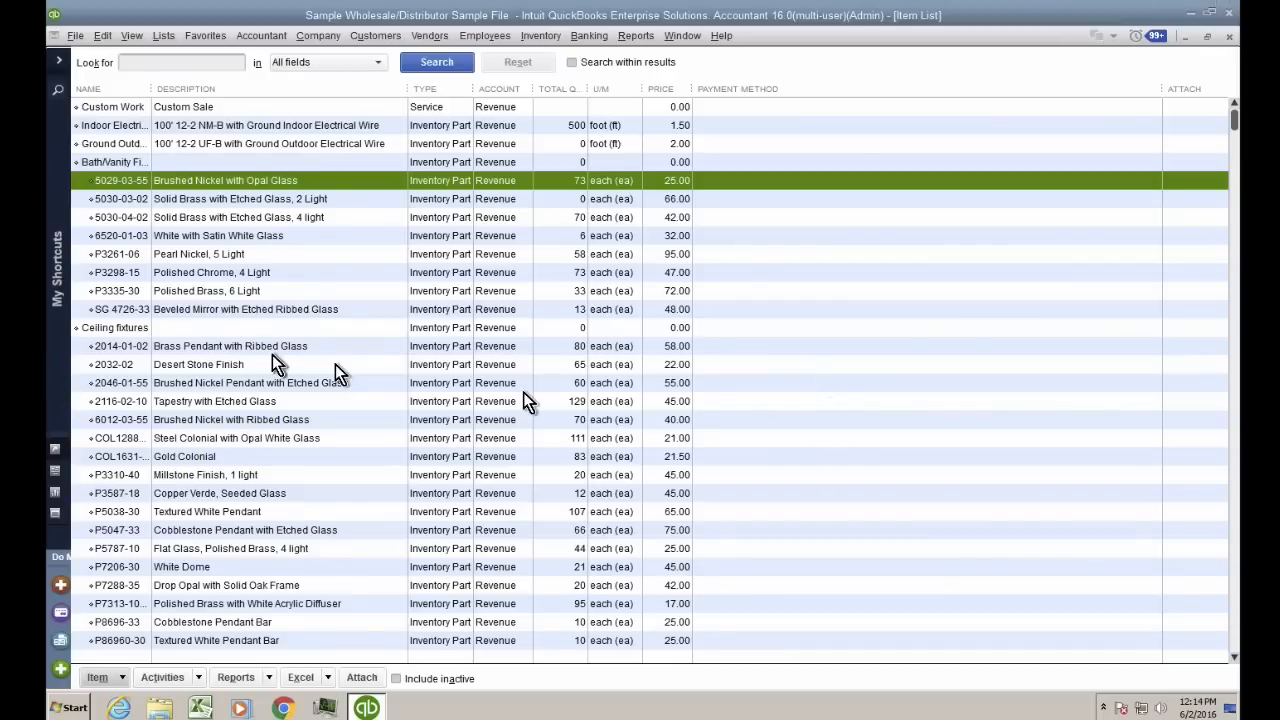
Widen the Item List's Name column and start a new Inventory Part item named "Box"
left_click_drag(155, 91, 183, 91)
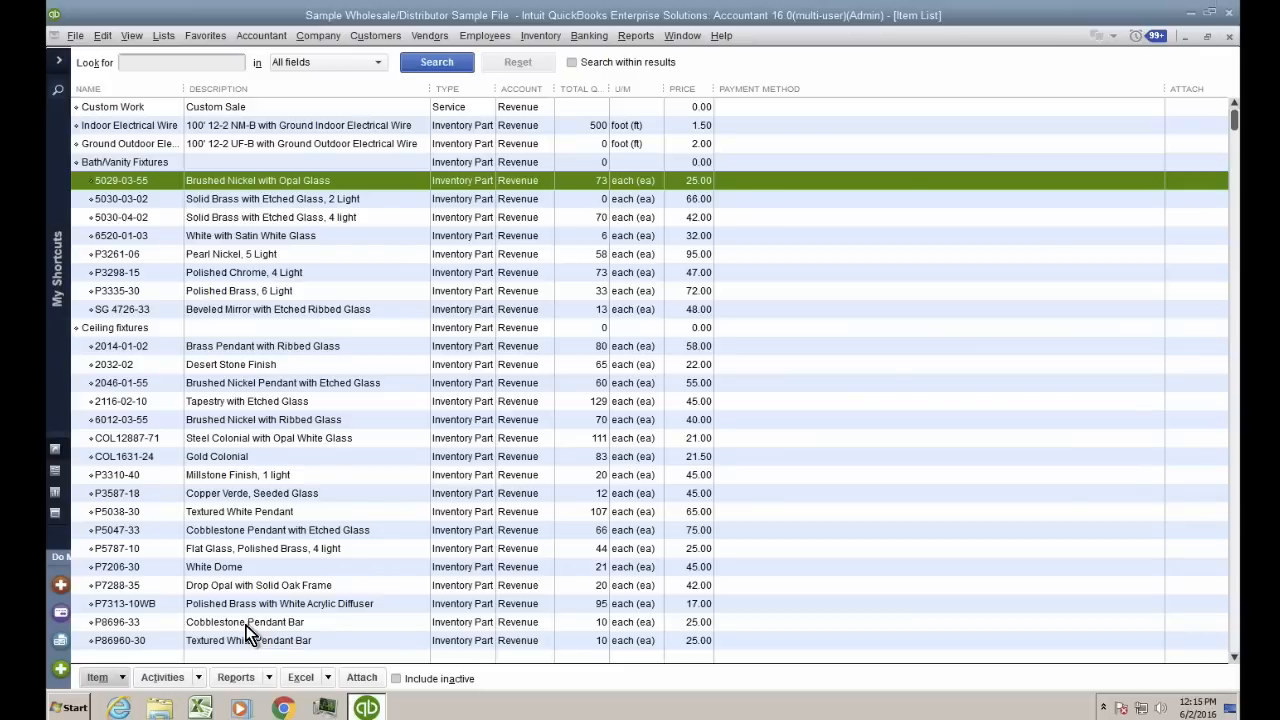
left_click(118, 678)
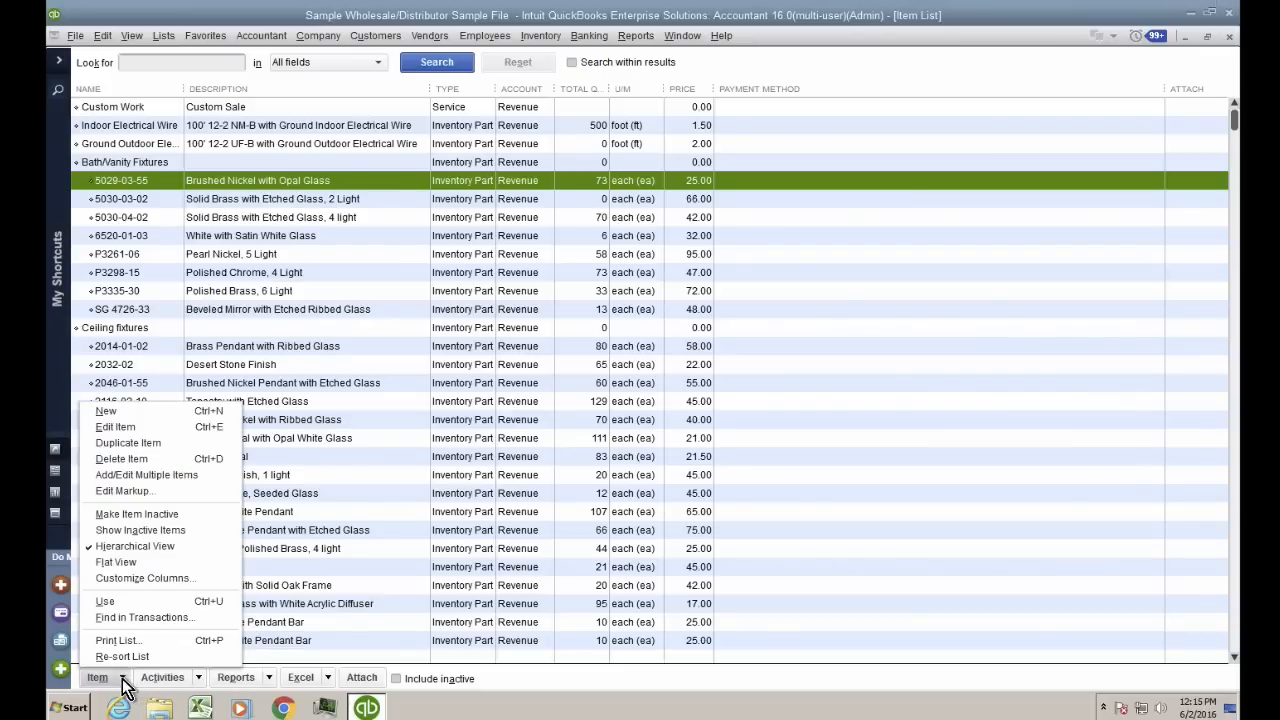
left_click(122, 412)
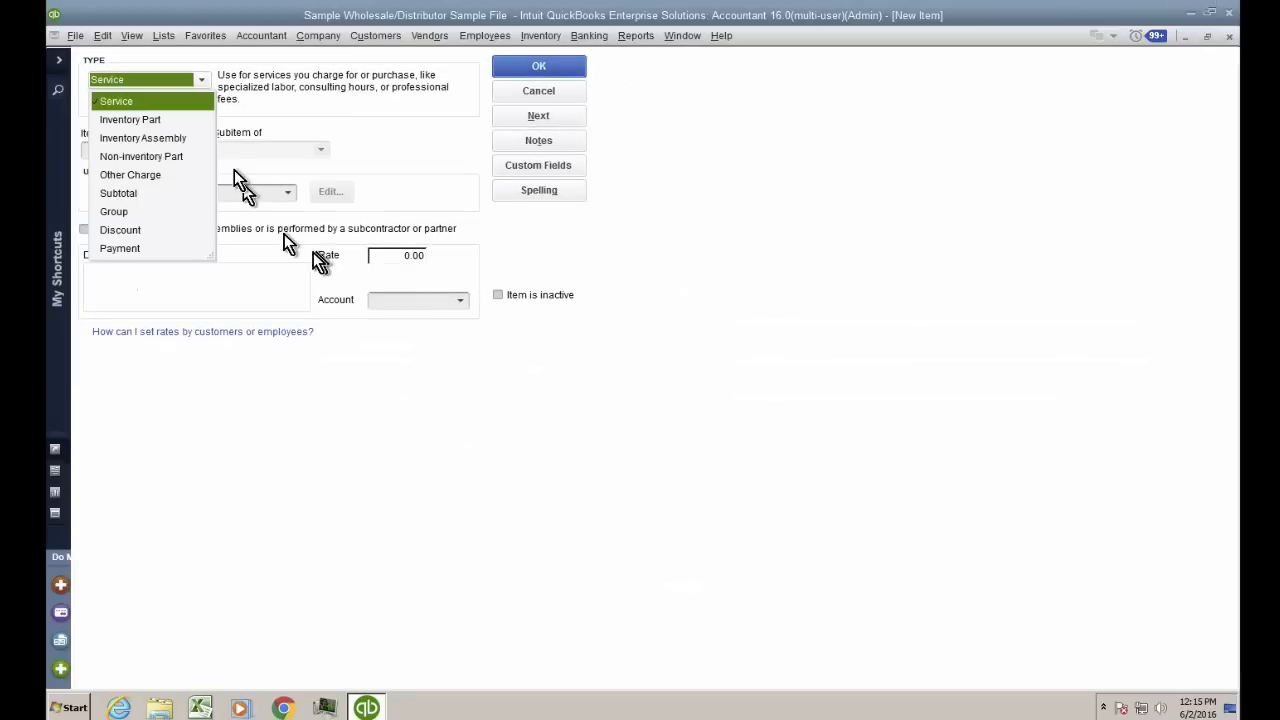
left_click(147, 119)
type("Boxe")
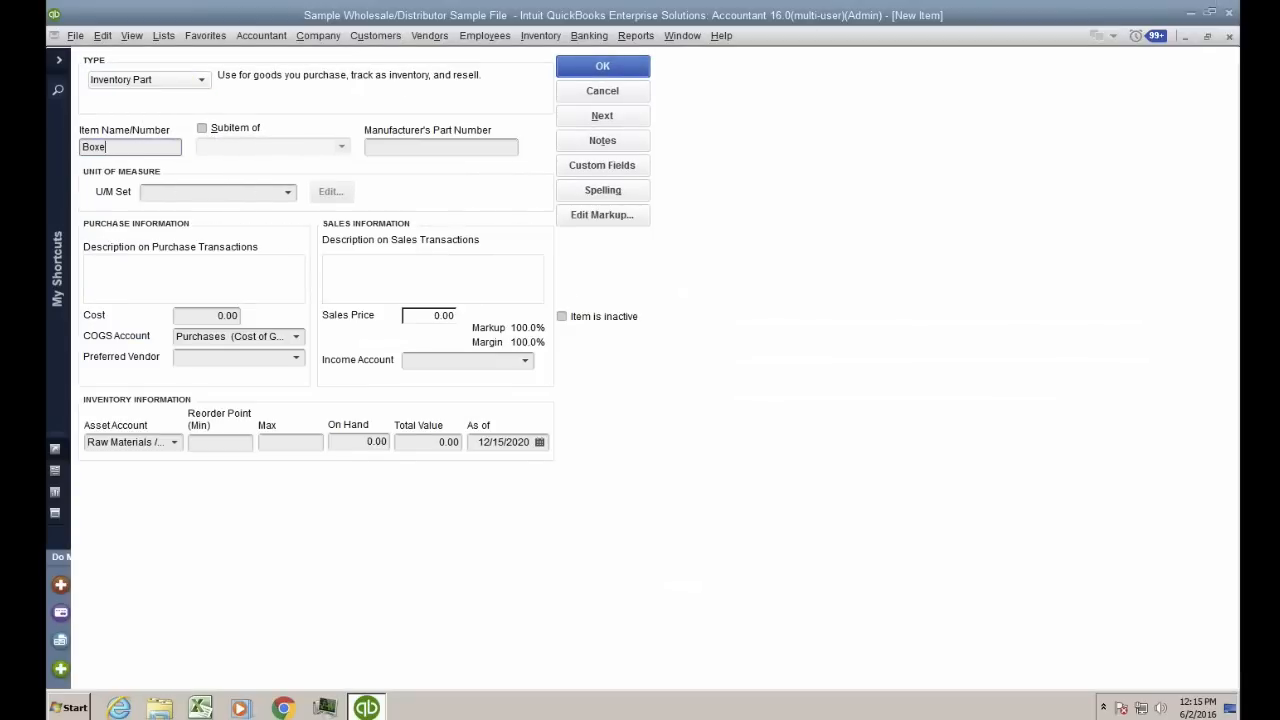
key("BackSpace")
Give the Box item the purchase description "Box to fit 8 bulbs" and a cost of 1.75
left_click(120, 265)
type("Box to fit 8")
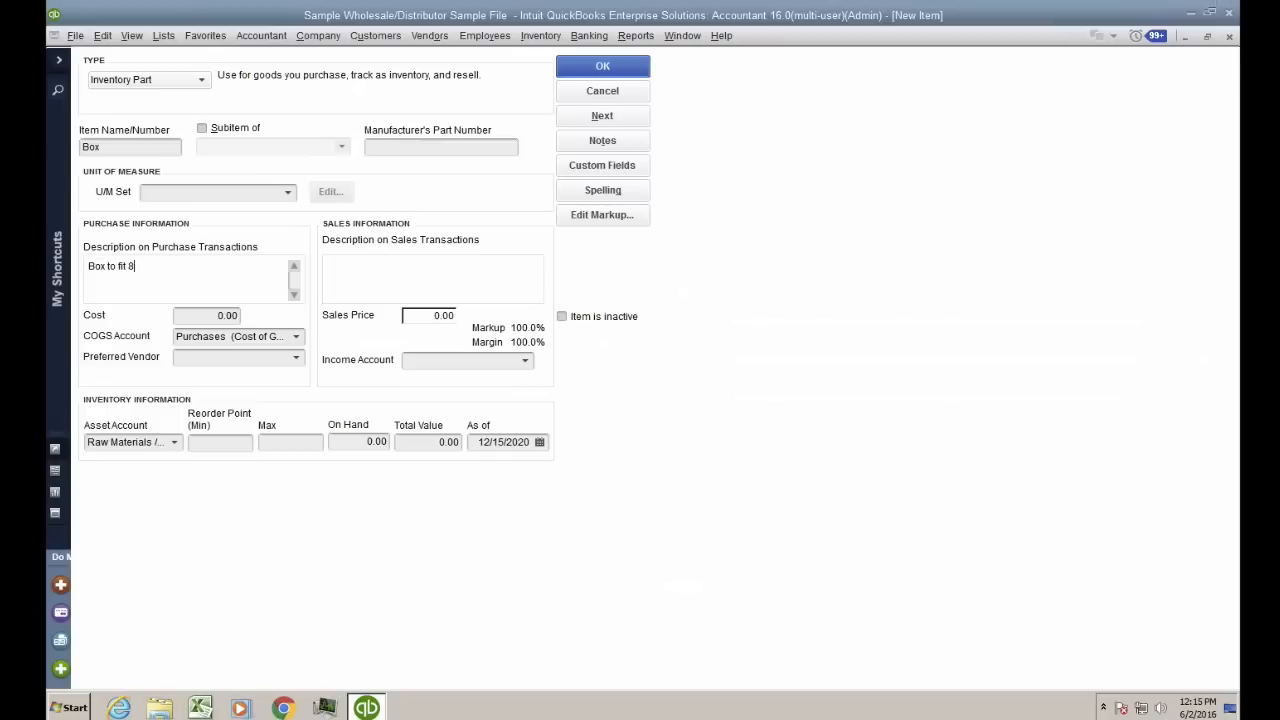
type(" bulbs")
left_click_drag(165, 267, 52, 278)
left_click(218, 316)
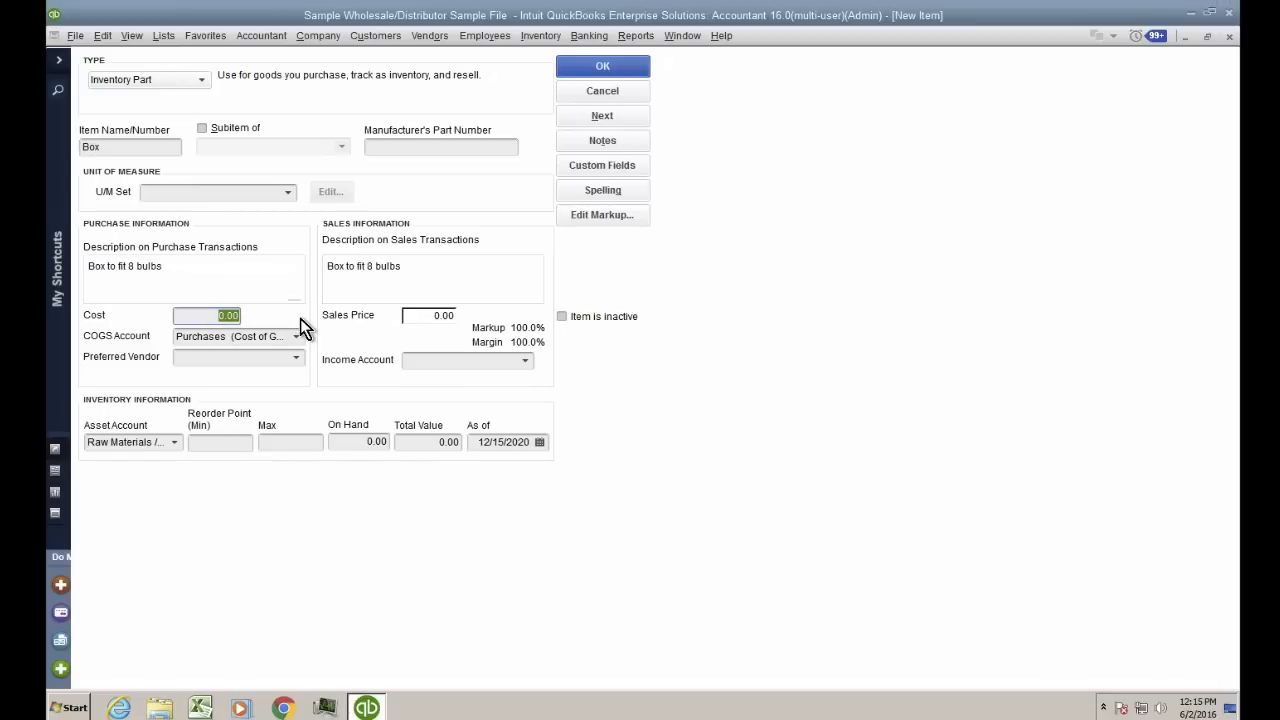
type("1.75")
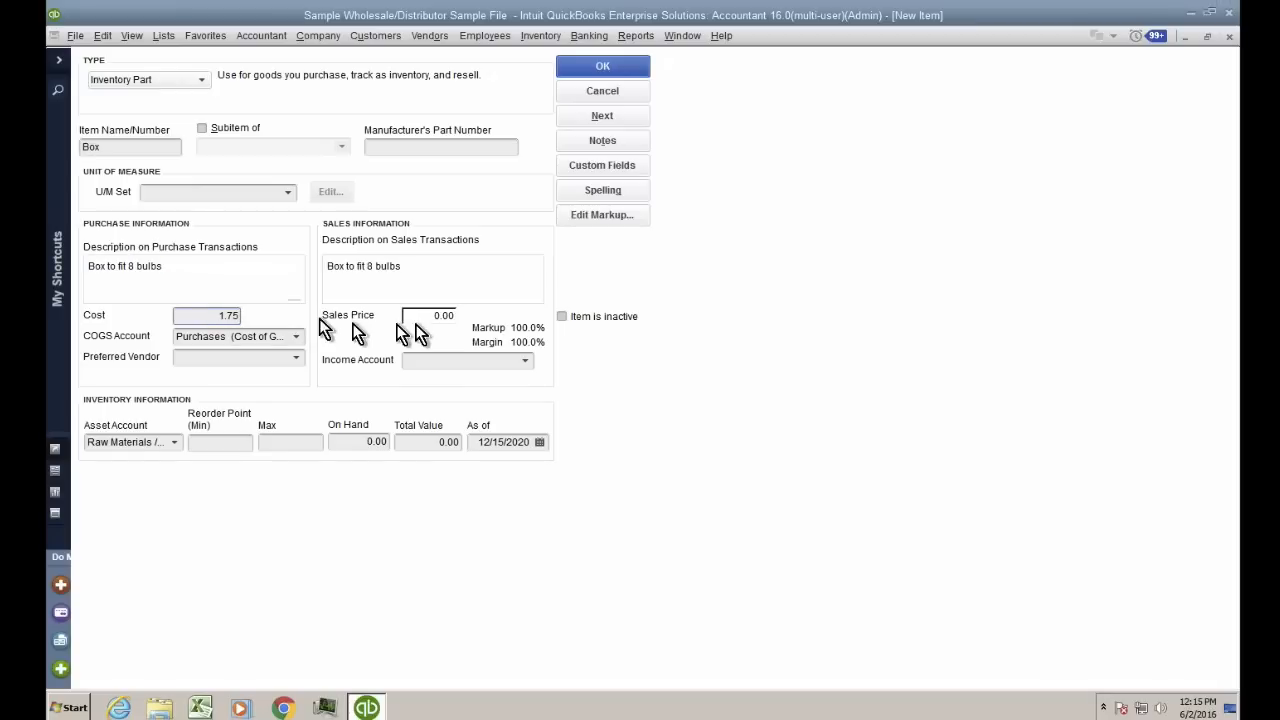
left_click(440, 316)
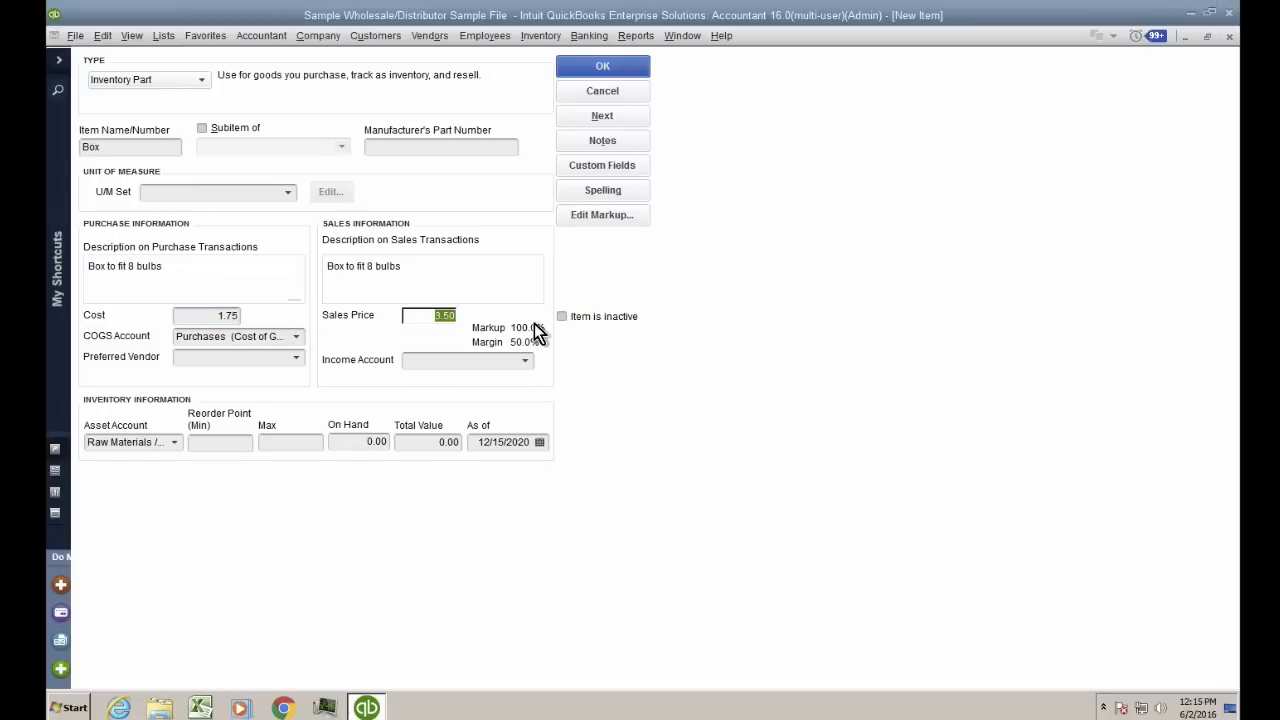
Replace the Box item's sales description with "*** DO NOT SELL ***"
left_click(92, 147)
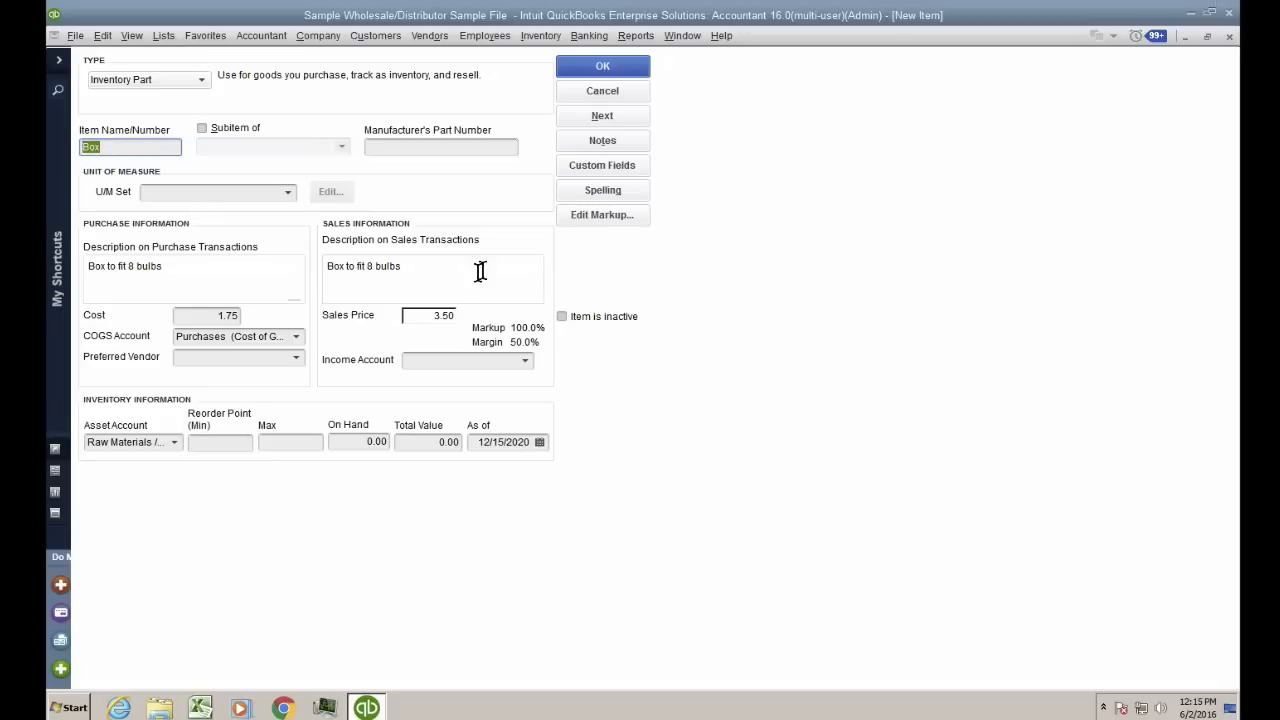
left_click_drag(445, 277, 286, 272)
type("**")
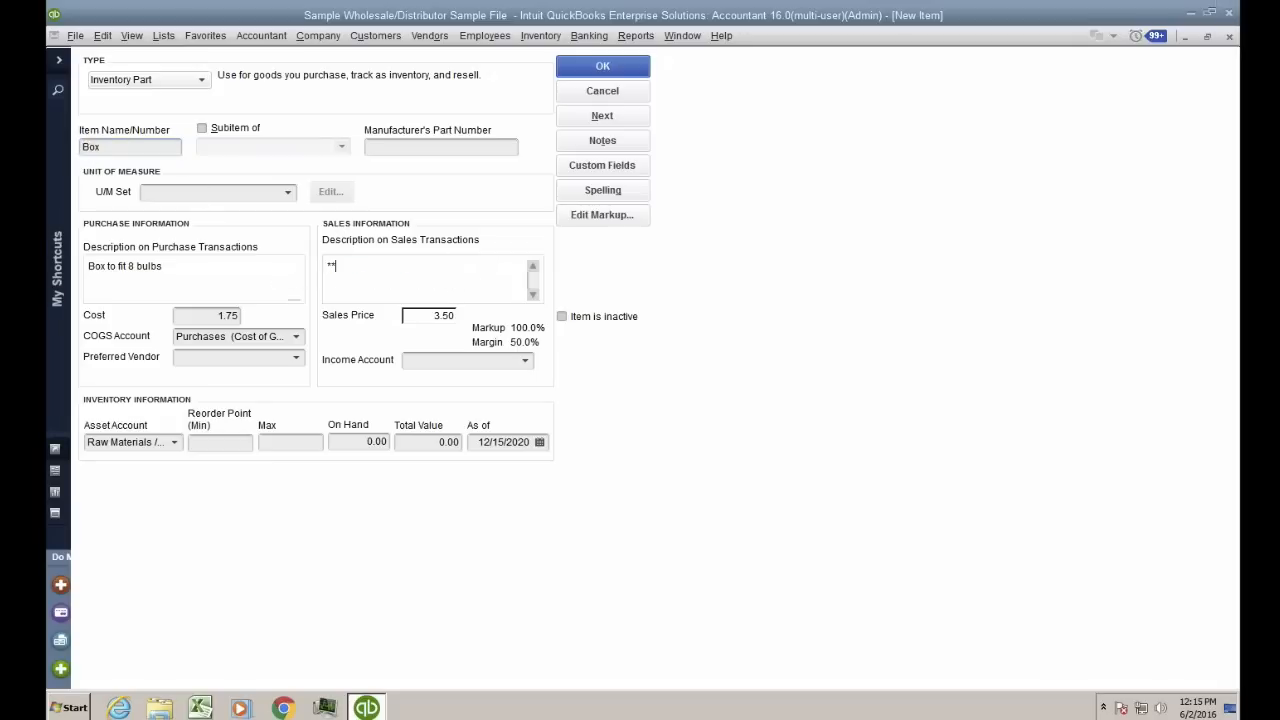
type("* DO NOT SELL ***")
Set the Box item's sales price to 0 and its income account to Revenue
left_click(428, 315)
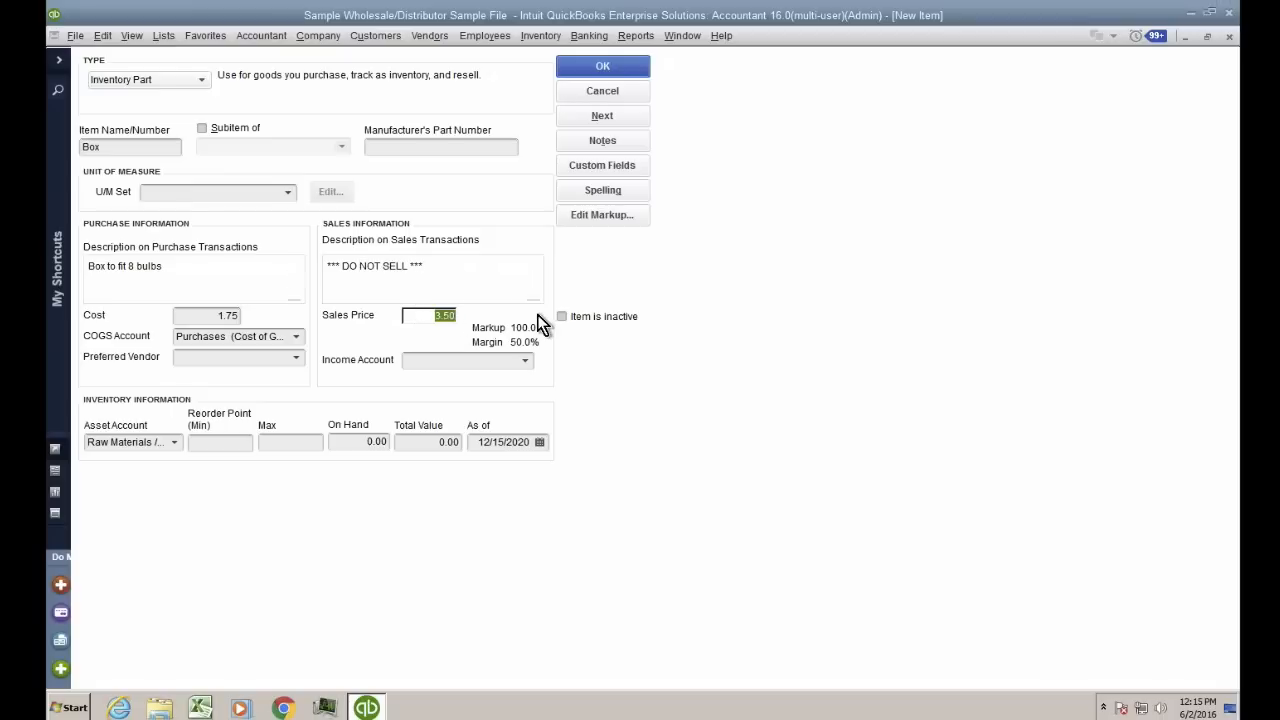
type("0")
left_click(475, 360)
type("Revenue")
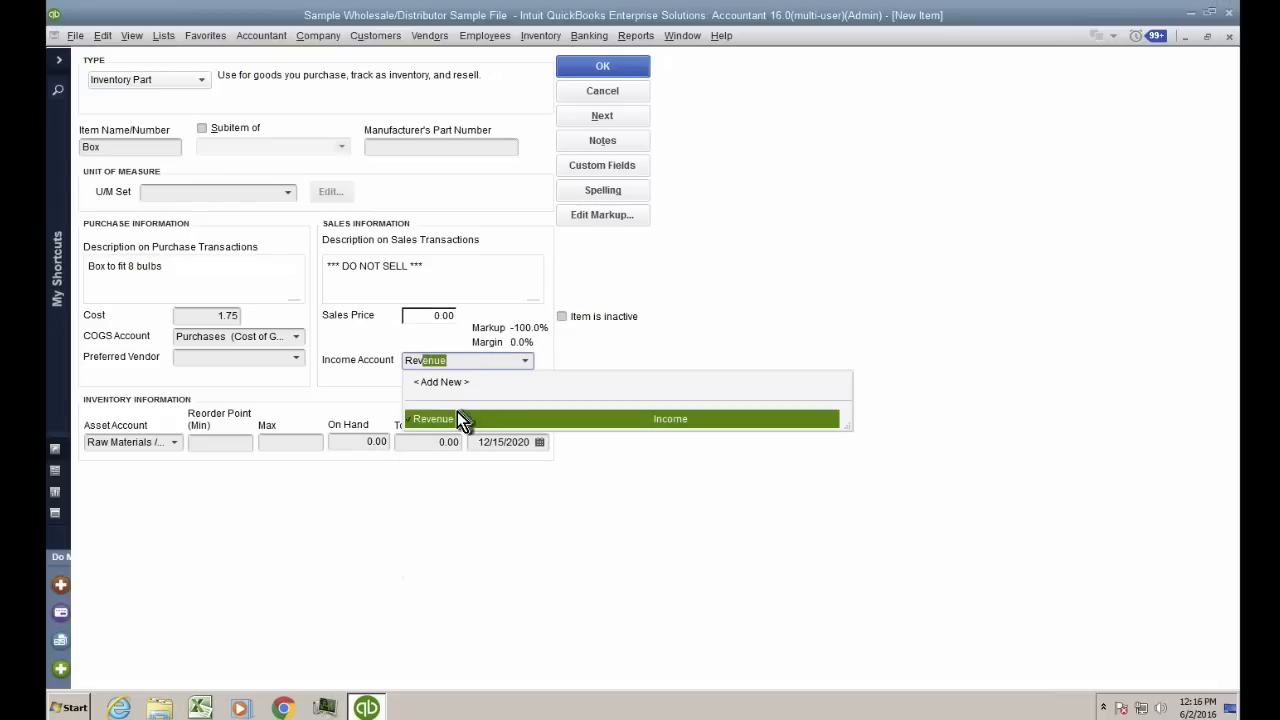
Choose Revenue as the Box item's income account and set its minimum reorder point to 1,000
left_click(457, 411)
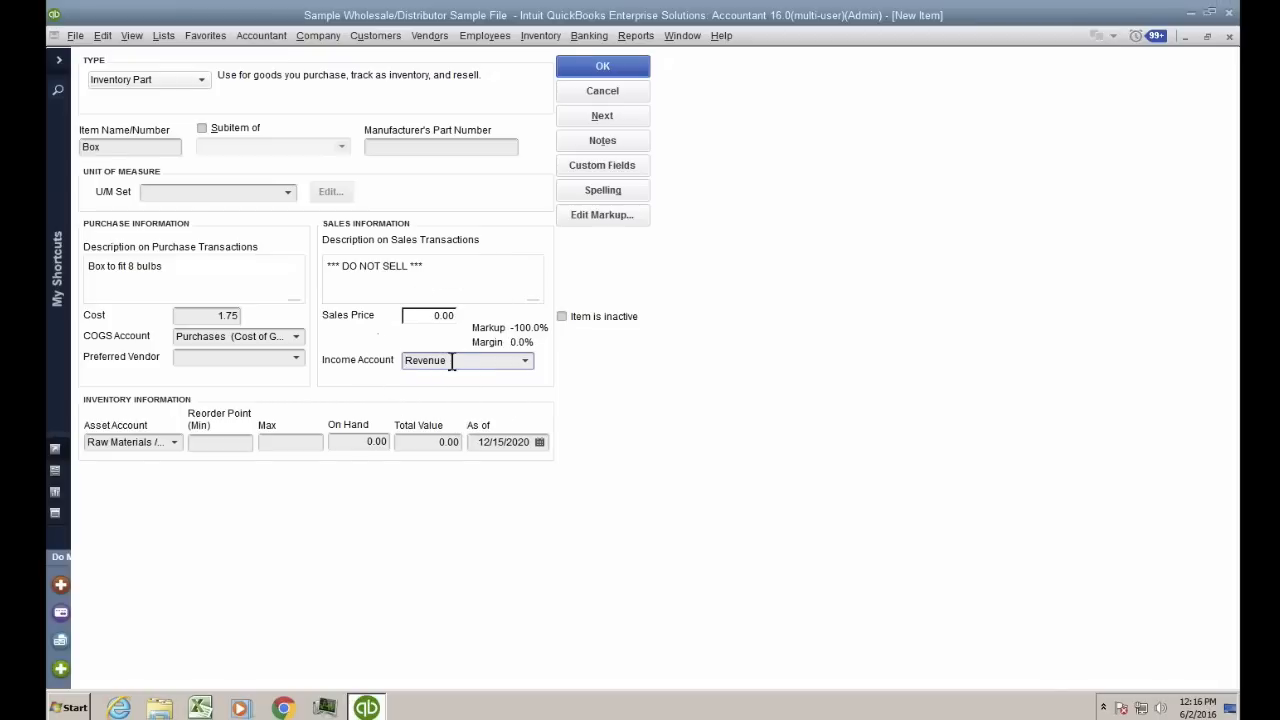
left_click_drag(428, 268, 280, 264)
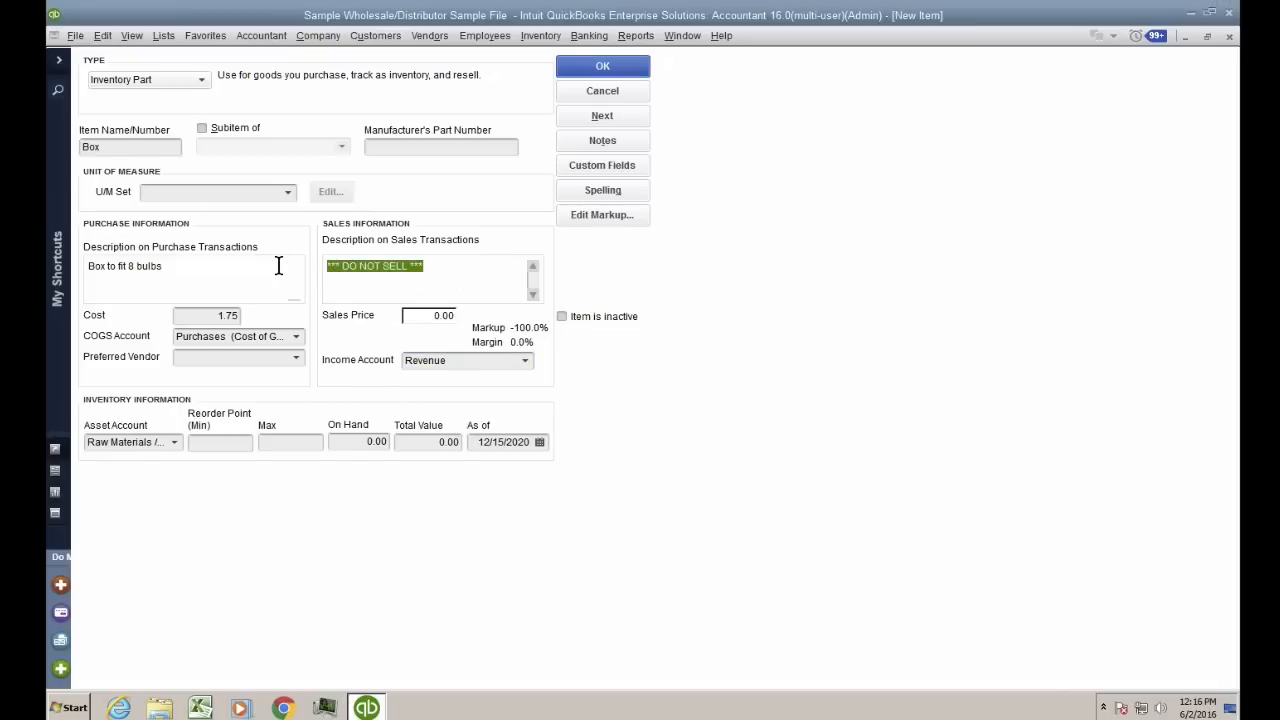
left_click(220, 444)
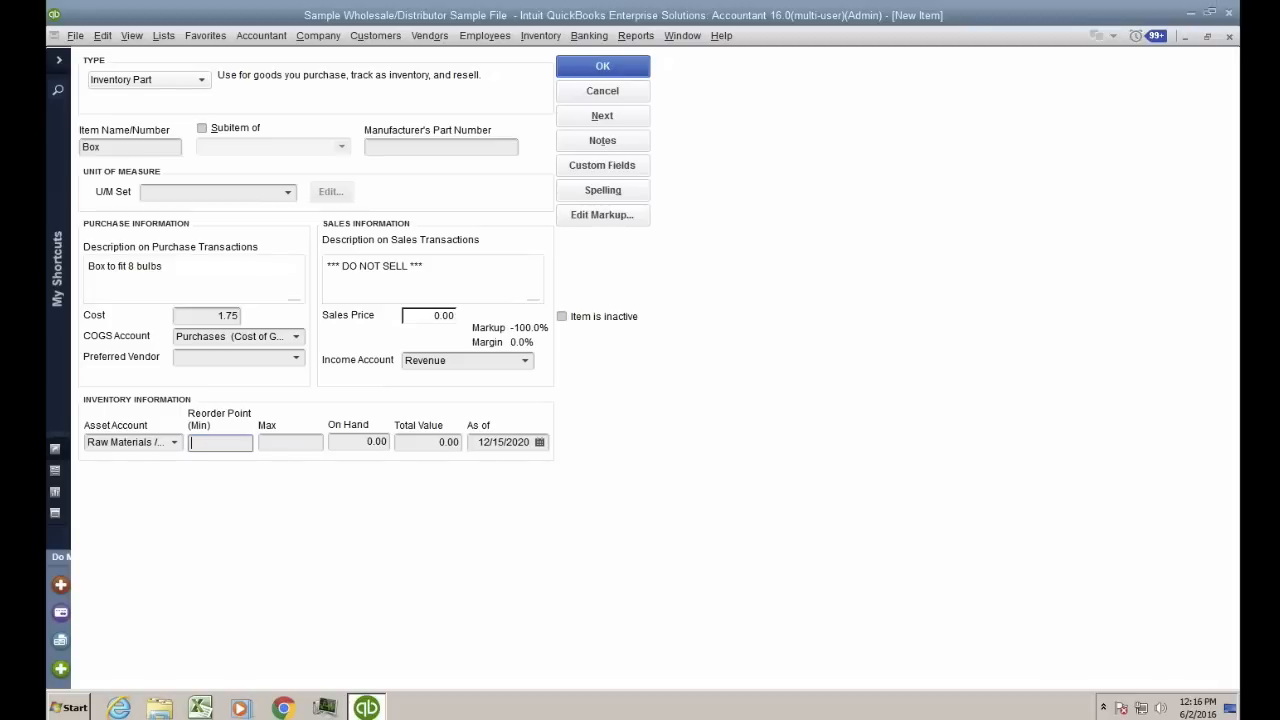
type("1,0")
type("000")
key("Tab")
left_click(231, 443)
left_click_drag(231, 443, 191, 449)
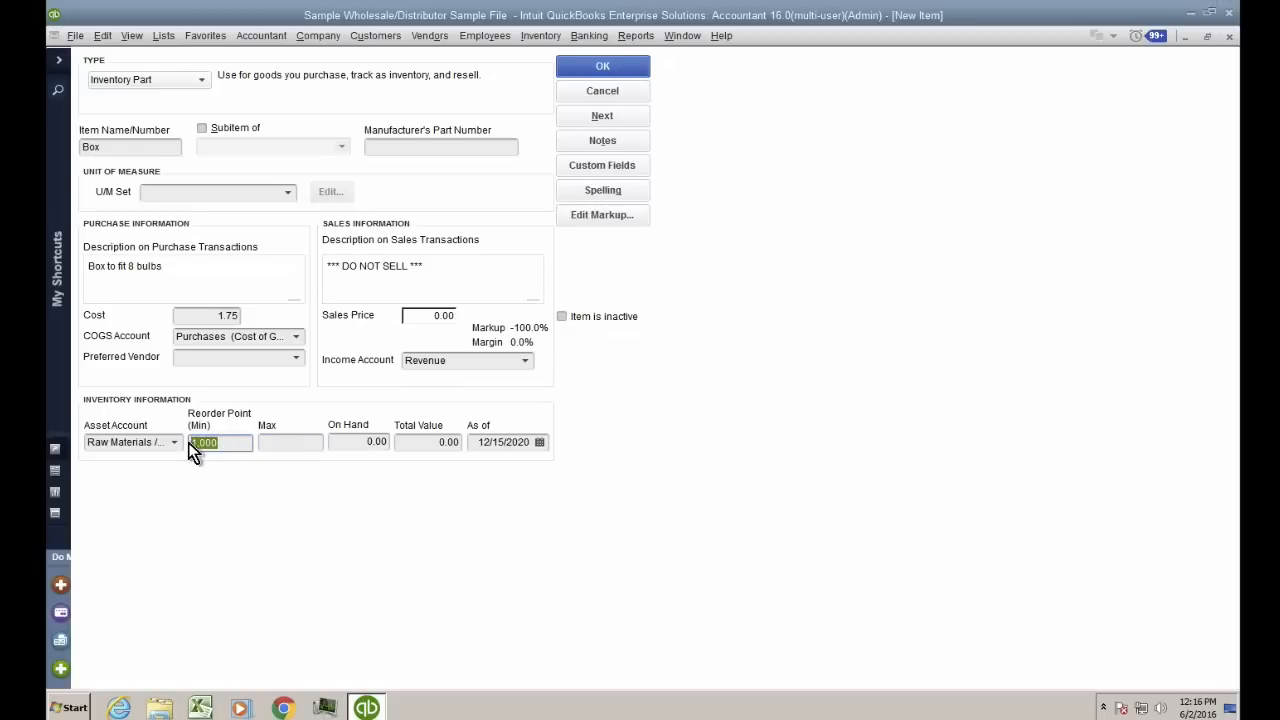
Set the Box item's maximum stock level to 5,000
left_click(270, 444)
type("5000")
left_click_drag(314, 446, 262, 444)
left_click(229, 443)
left_click(283, 443)
left_click_drag(244, 438, 114, 437)
left_click(247, 442)
left_click(283, 442)
Enter BOX DEPOT as the Box item's preferred vendor
left_click(189, 357)
type("BOX DEPOT")
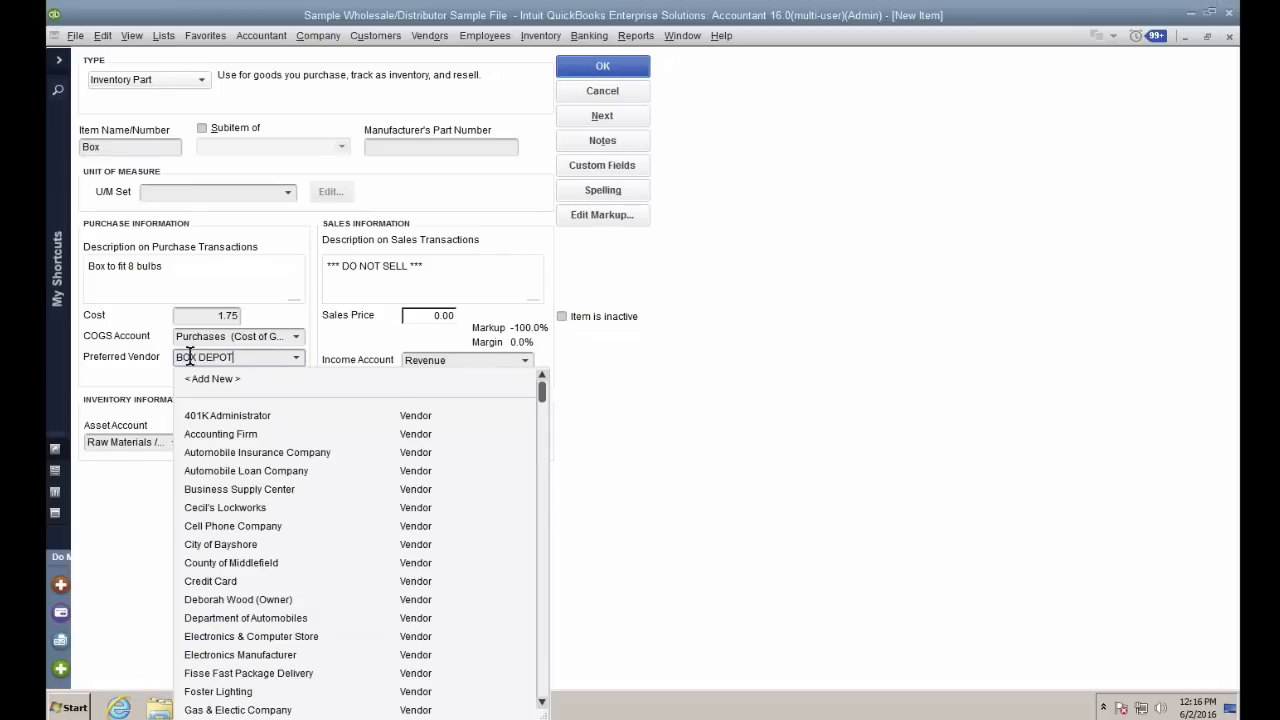
key("Tab")
key("Escape")
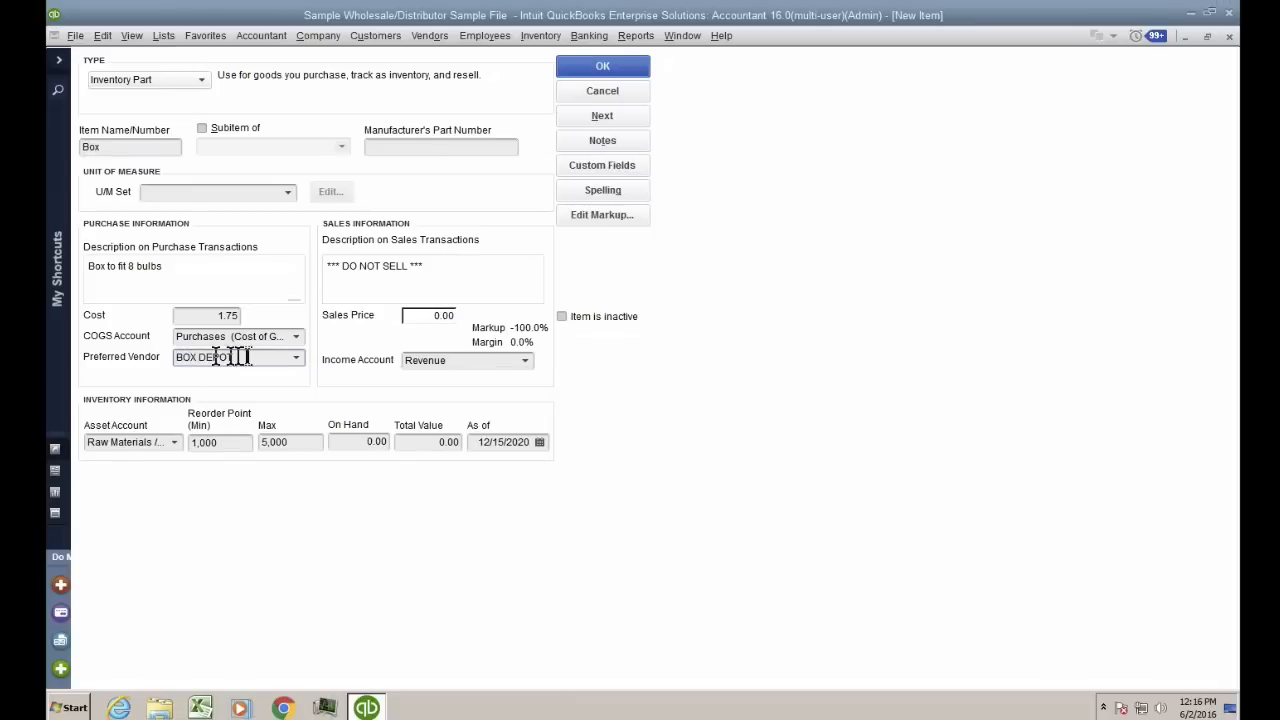
left_click_drag(251, 357, 143, 359)
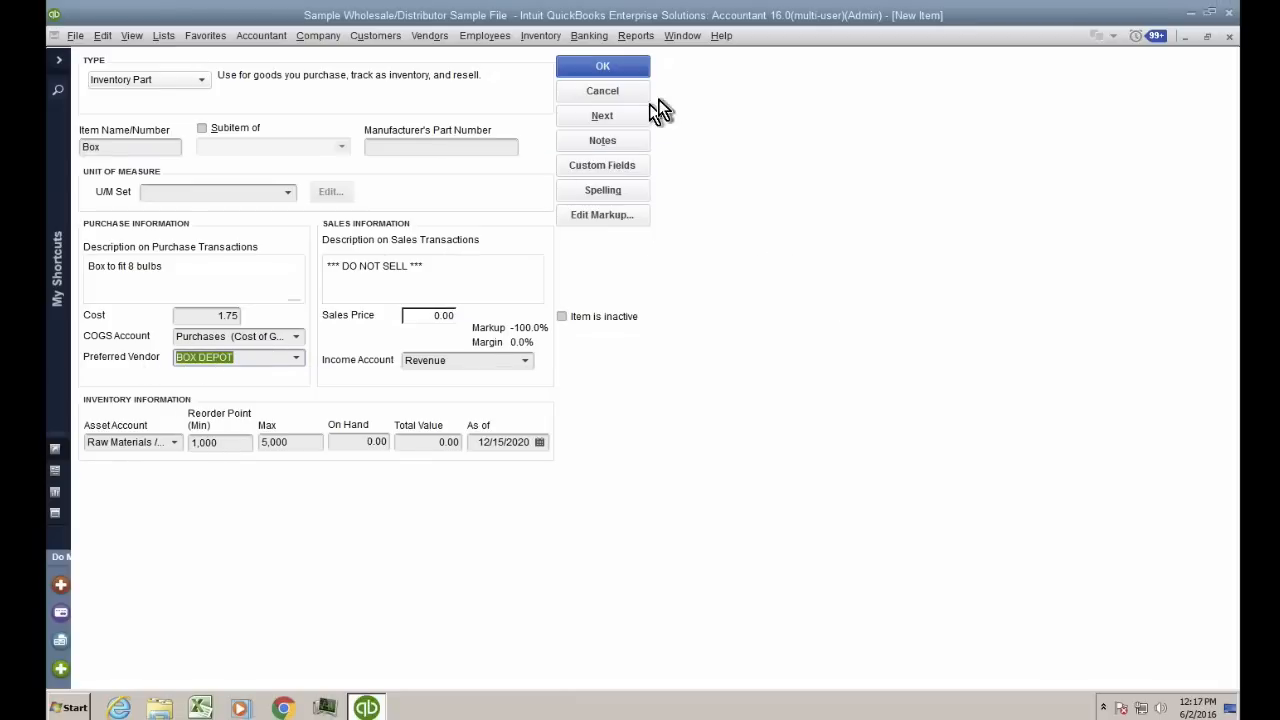
Keep Raw Materials / Components as the Box item's asset account and save the item
double_click(105, 147)
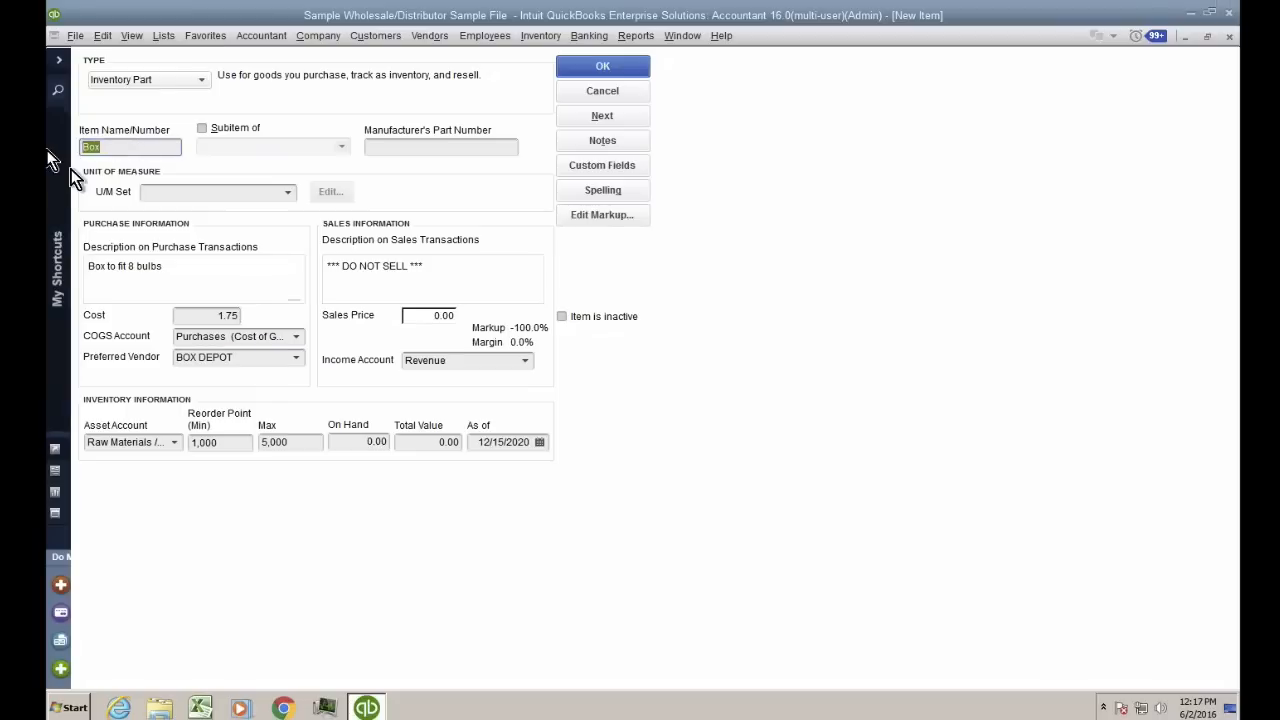
left_click(182, 444)
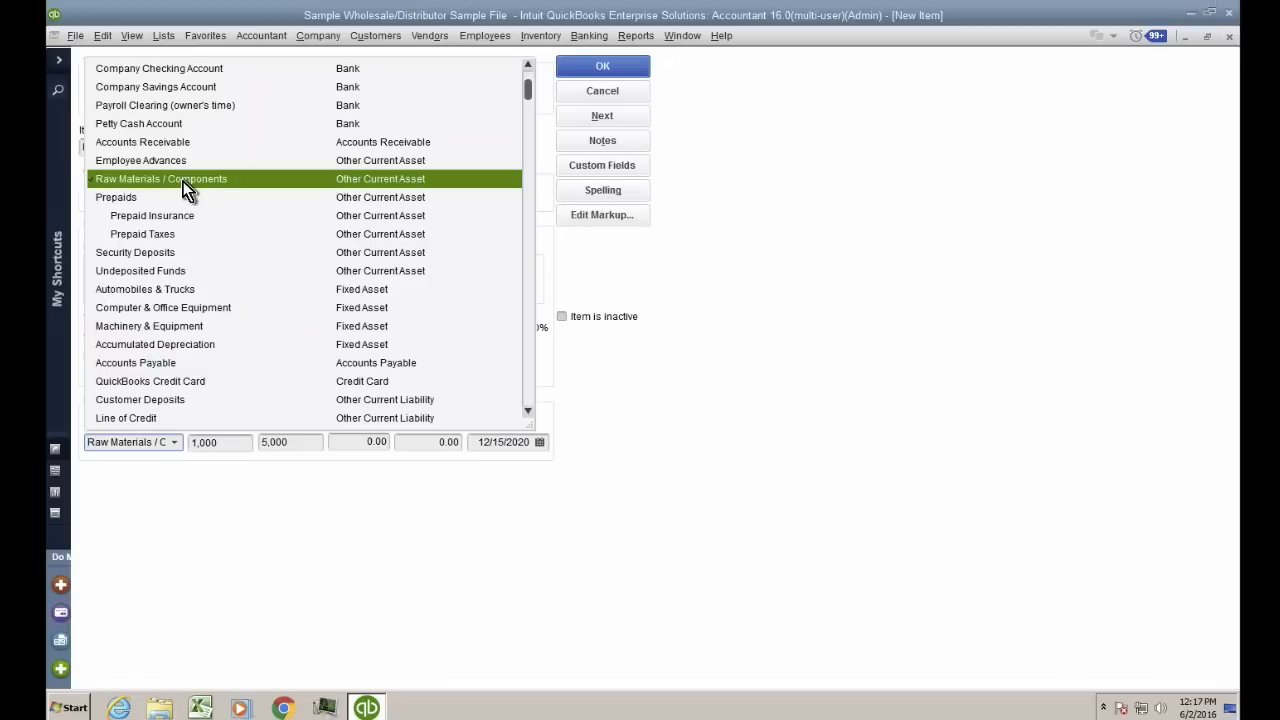
left_click(602, 66)
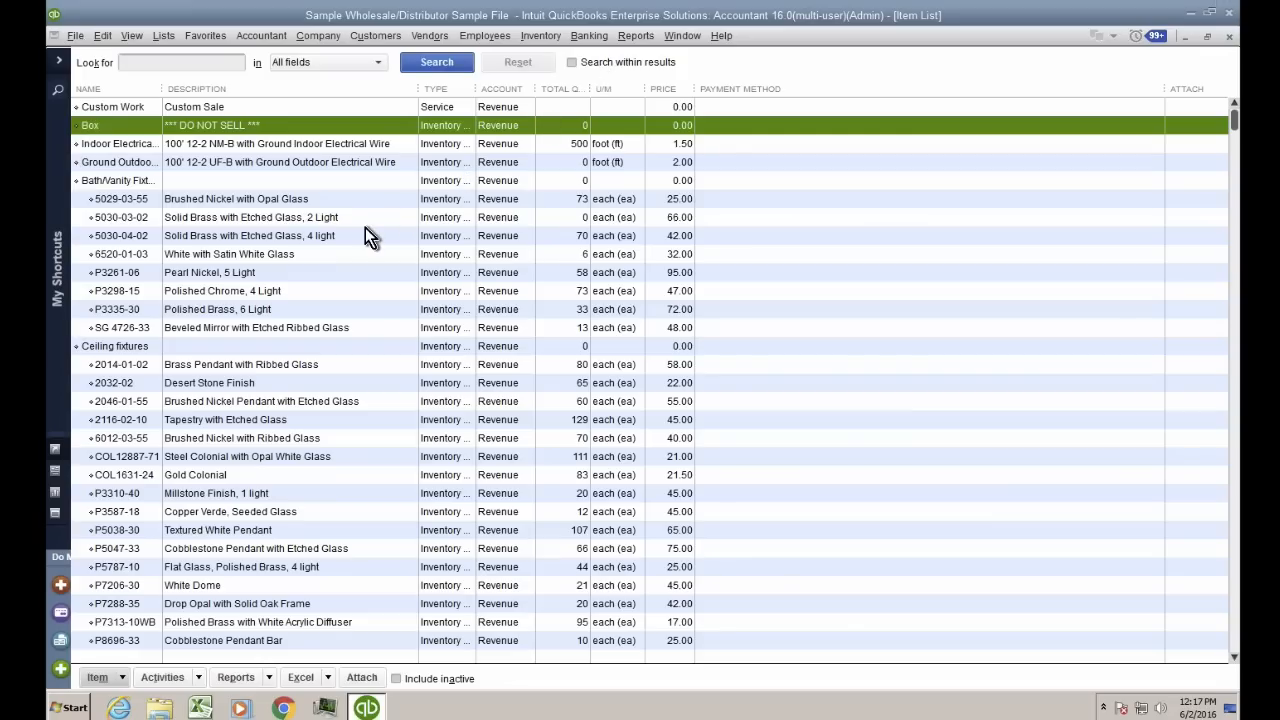
Start a new Inventory Assembly item named "BOX with BULBS -WIP"
left_click(123, 678)
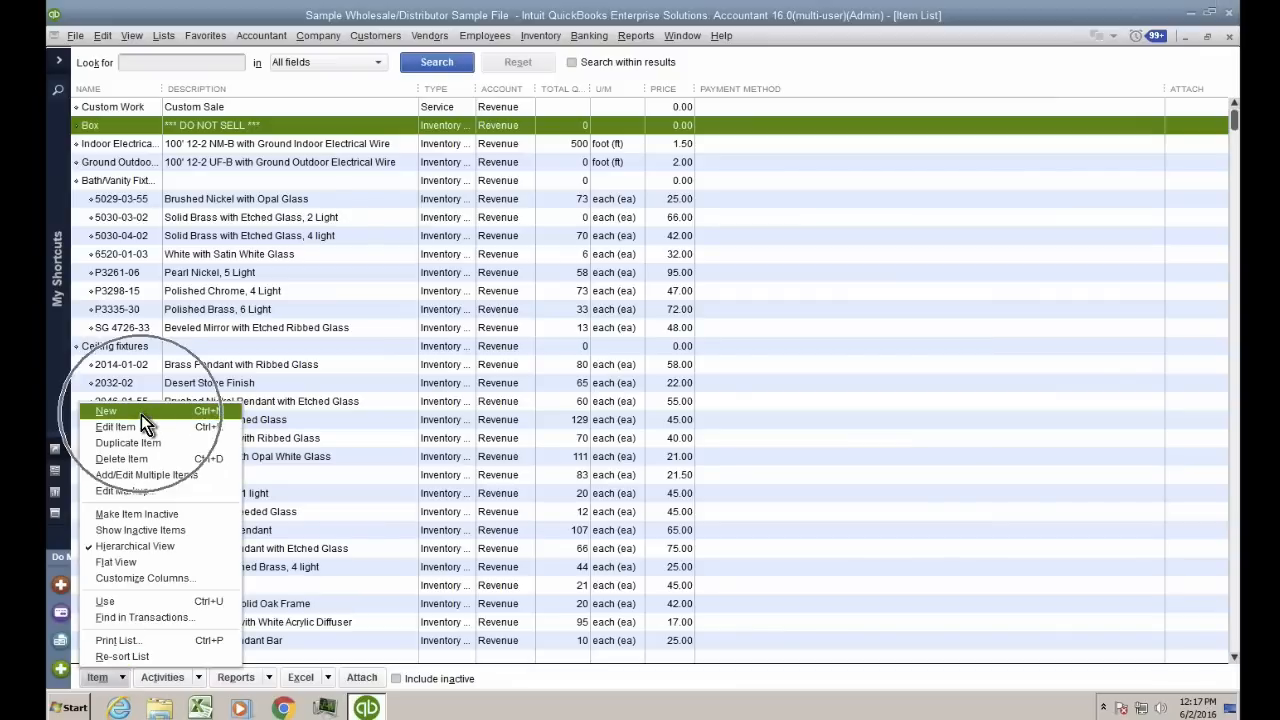
right_click(259, 223)
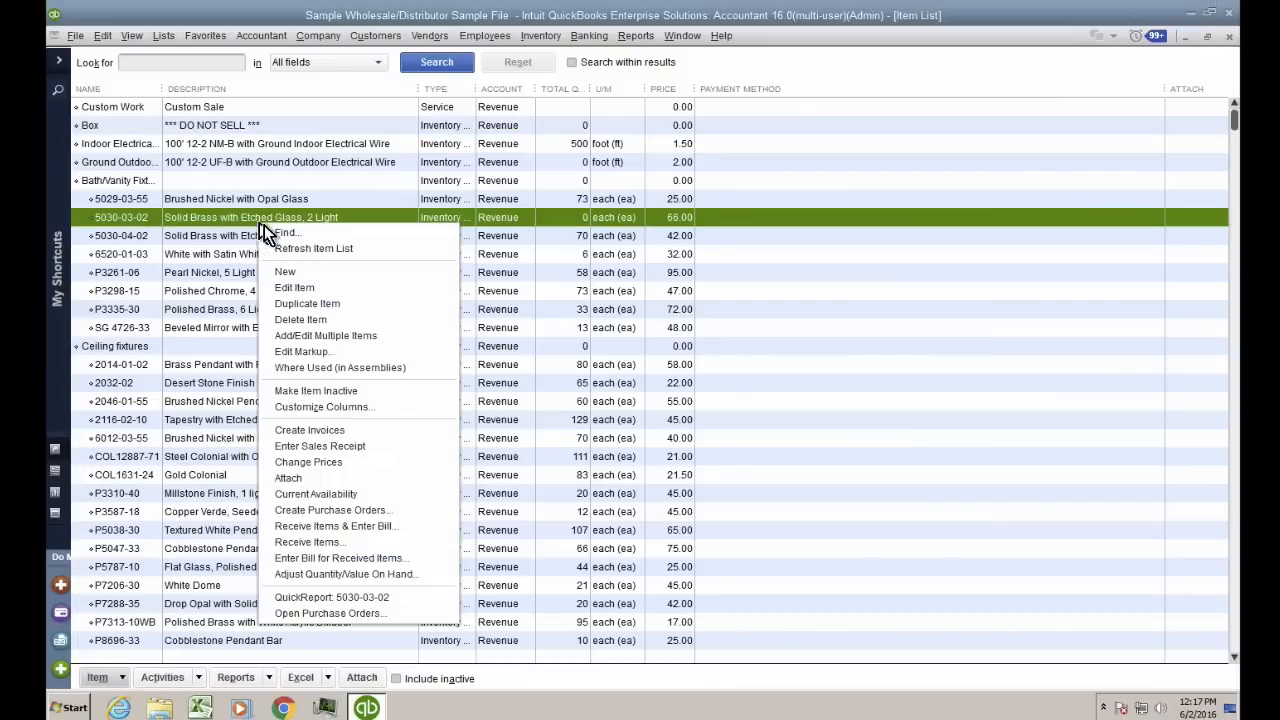
left_click(299, 271)
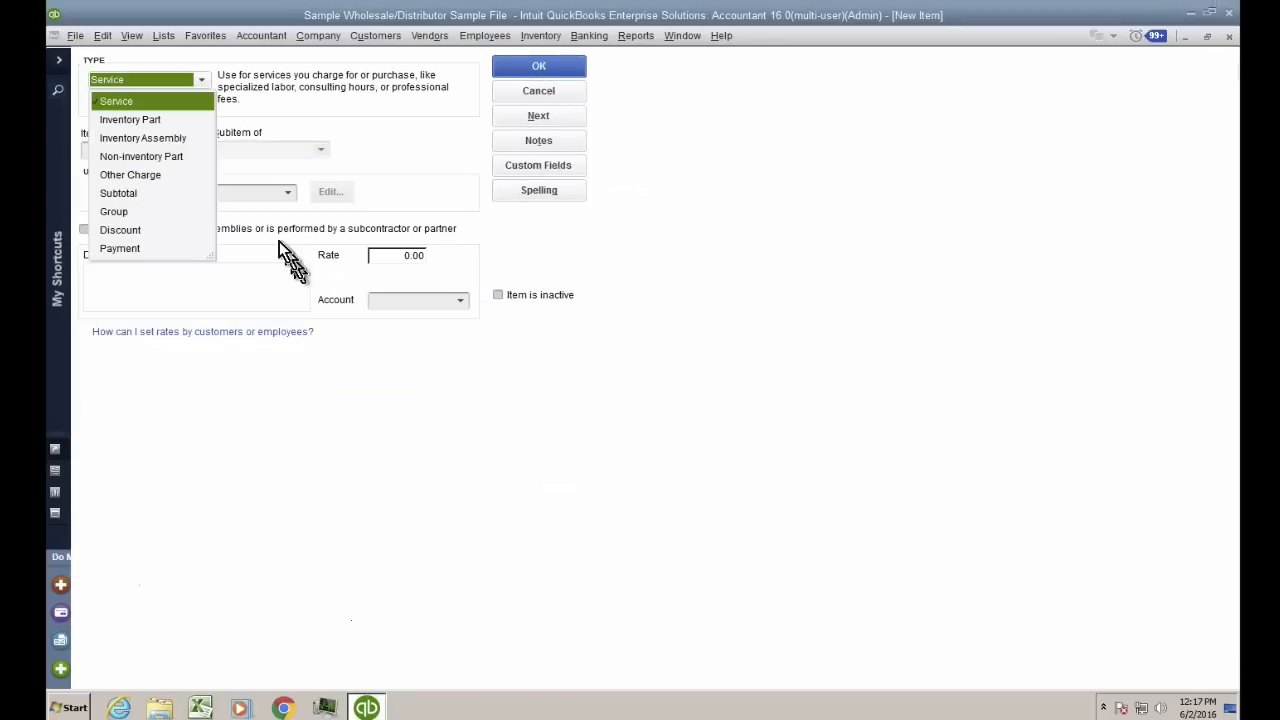
left_click(157, 138)
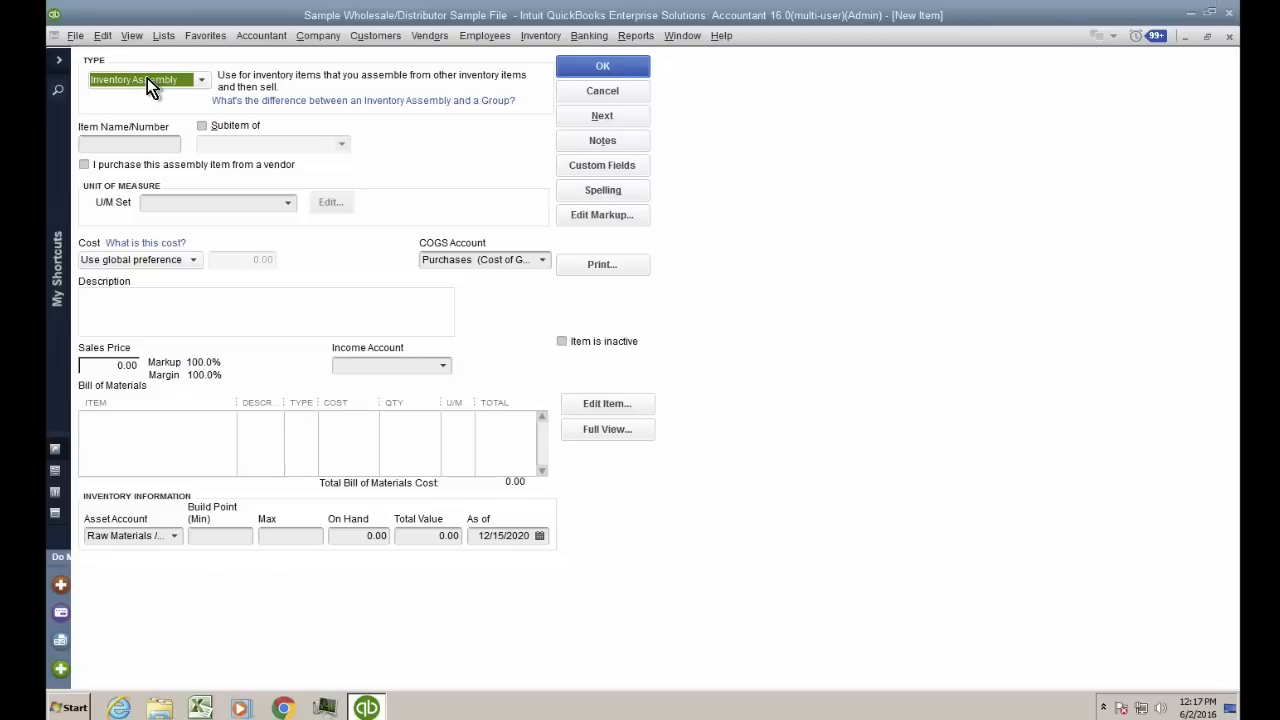
left_click(115, 144)
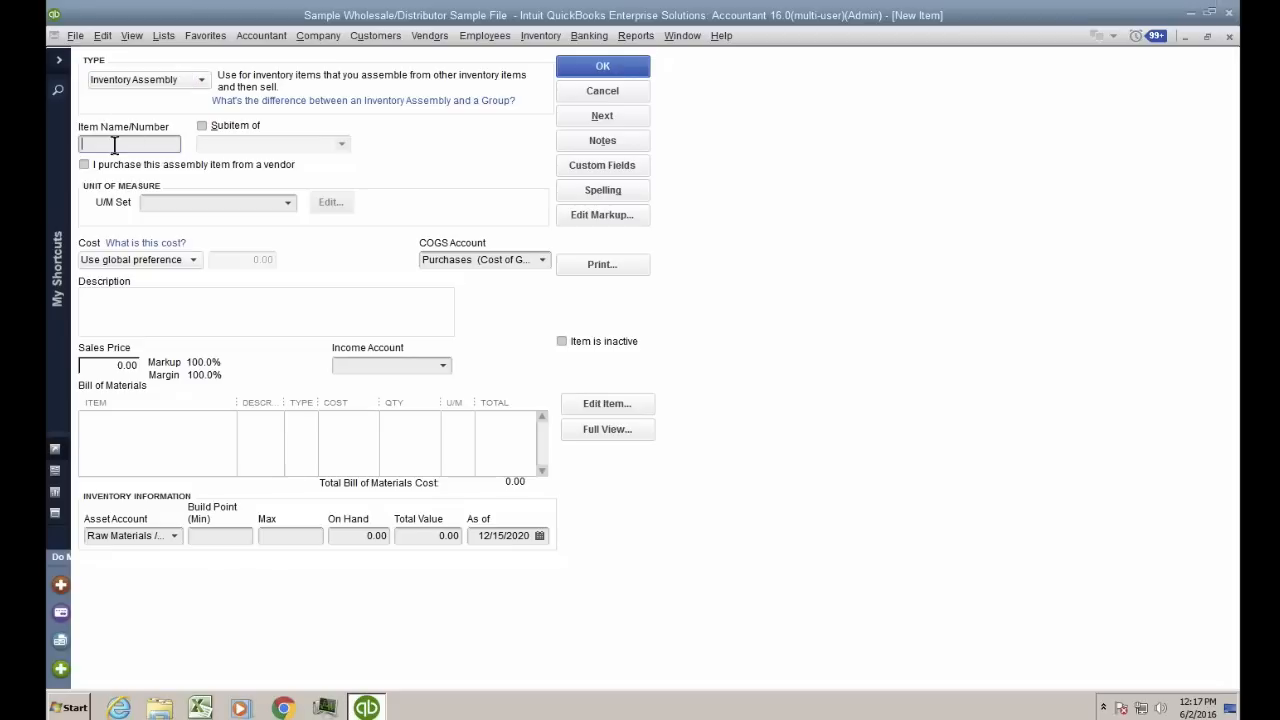
type("BOX with BULBS -WIP")
left_click_drag(162, 145, 82, 145)
Give the assembly the description "*** DO NOT SELL ***" and set its income account to Revenue
left_click(129, 309)
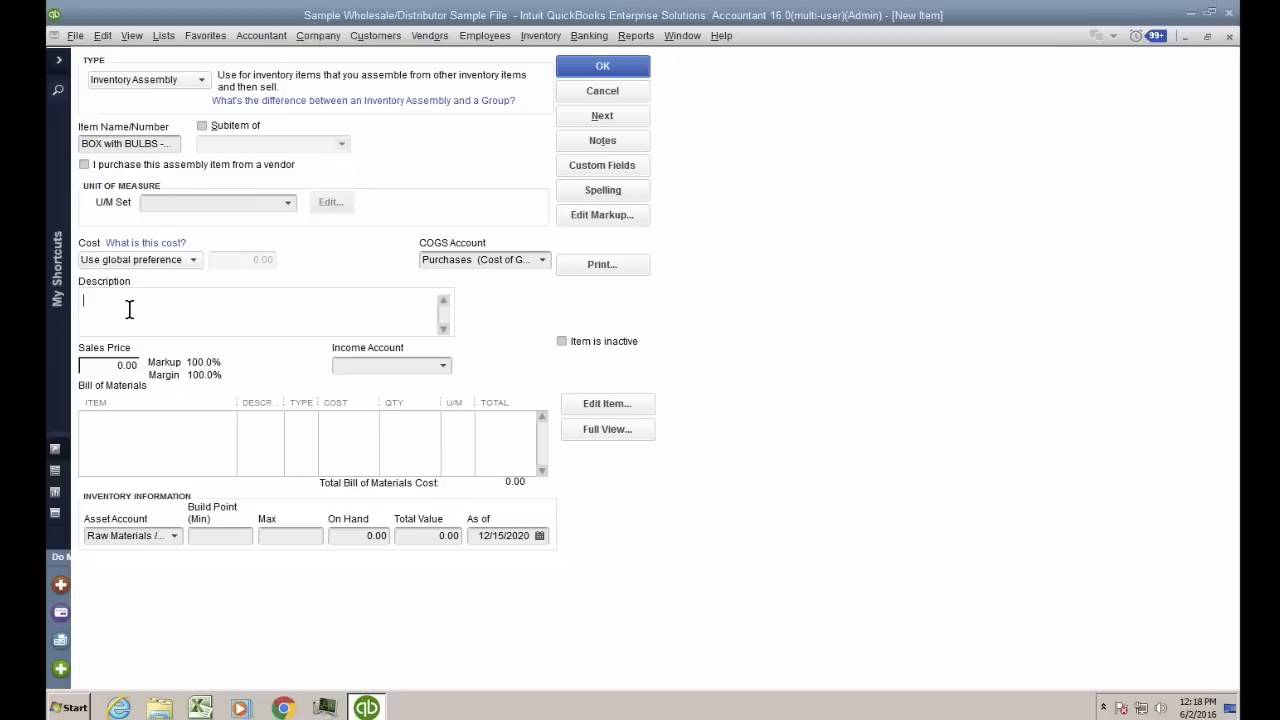
type("*** DO NOT SELL ***")
left_click(360, 365)
type("Re")
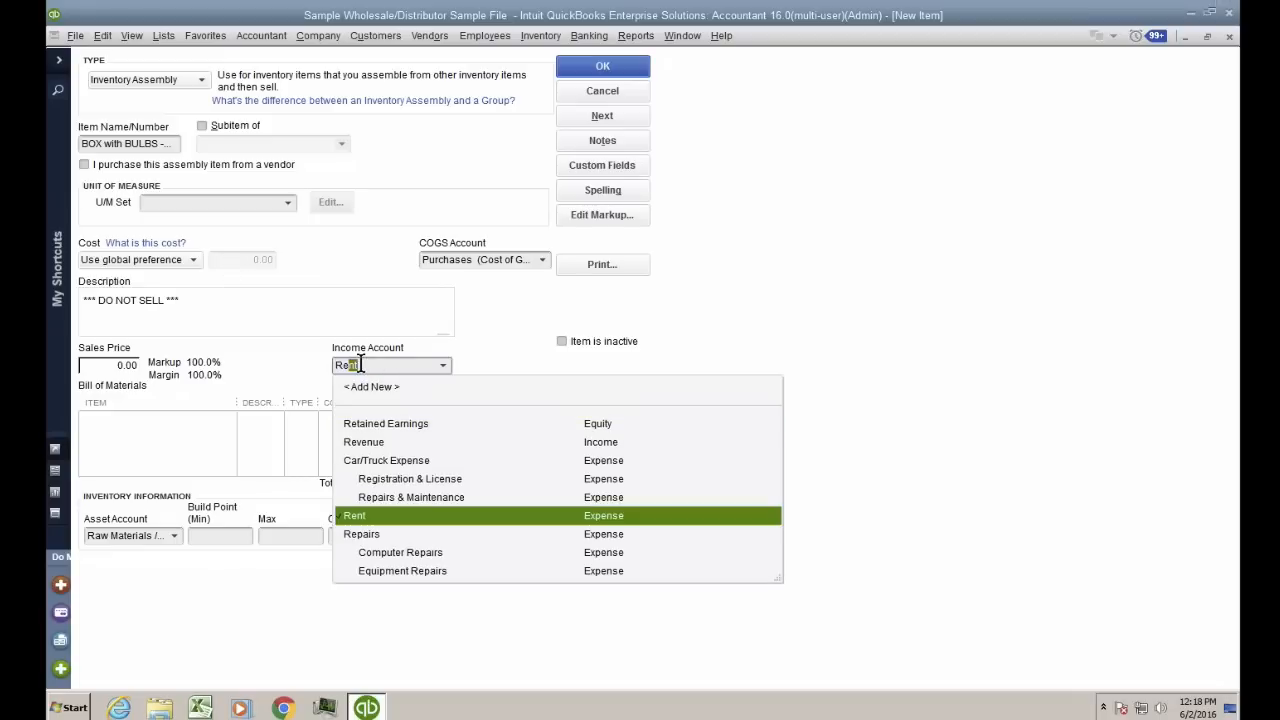
type("v")
left_click(376, 423)
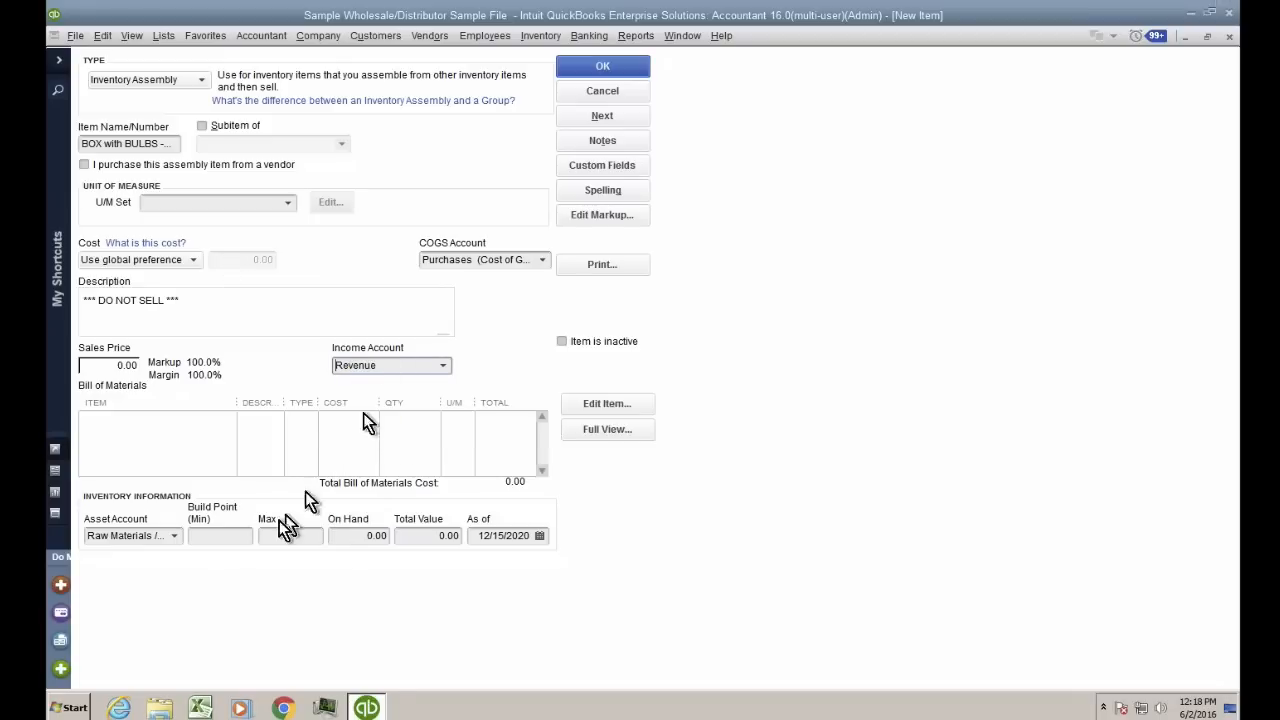
Create an Other Current Asset account named "Work in Process" and use it as the assembly's asset account
left_click(174, 538)
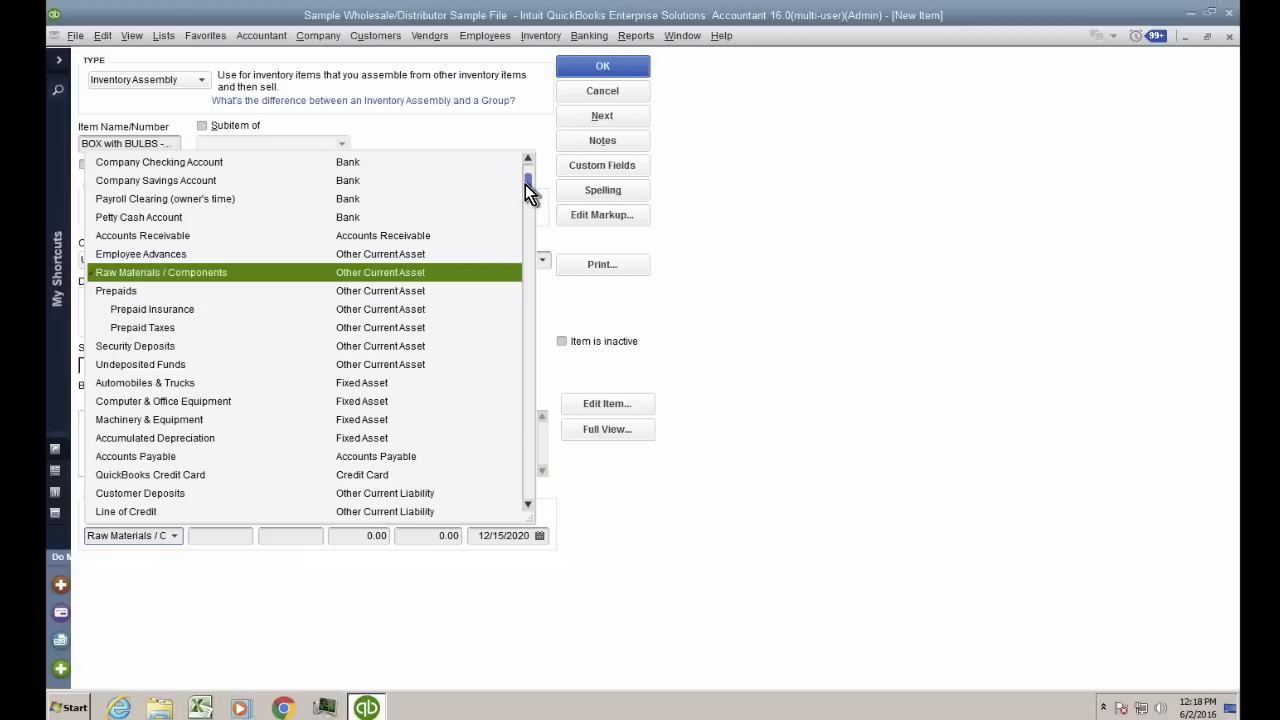
left_click_drag(525, 184, 524, 157)
left_click(128, 167)
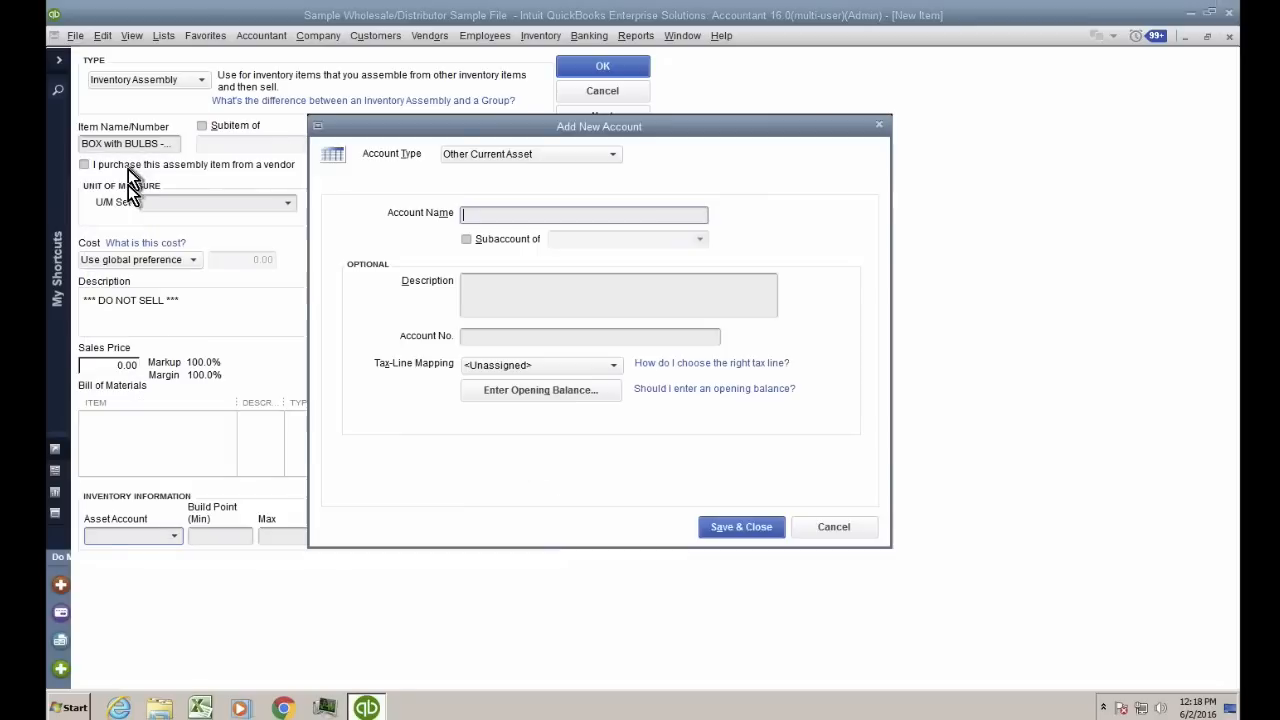
type("Work in Process")
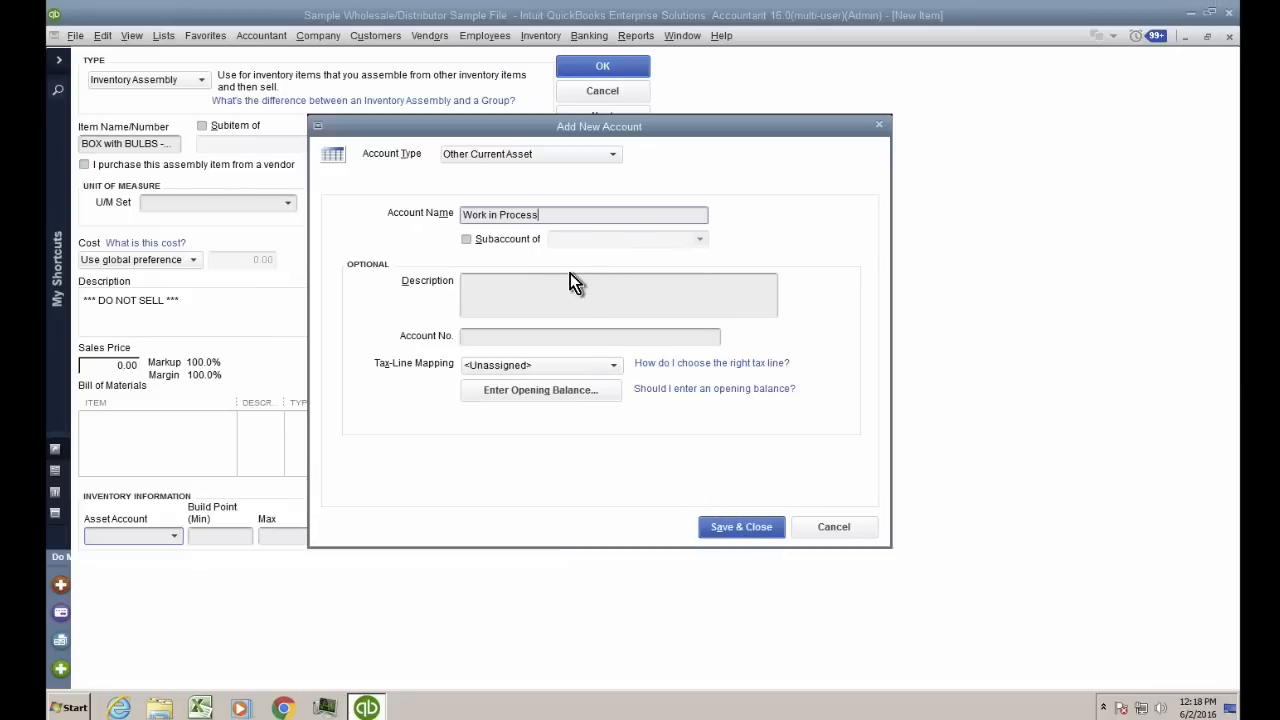
left_click_drag(548, 222, 410, 222)
left_click(740, 533)
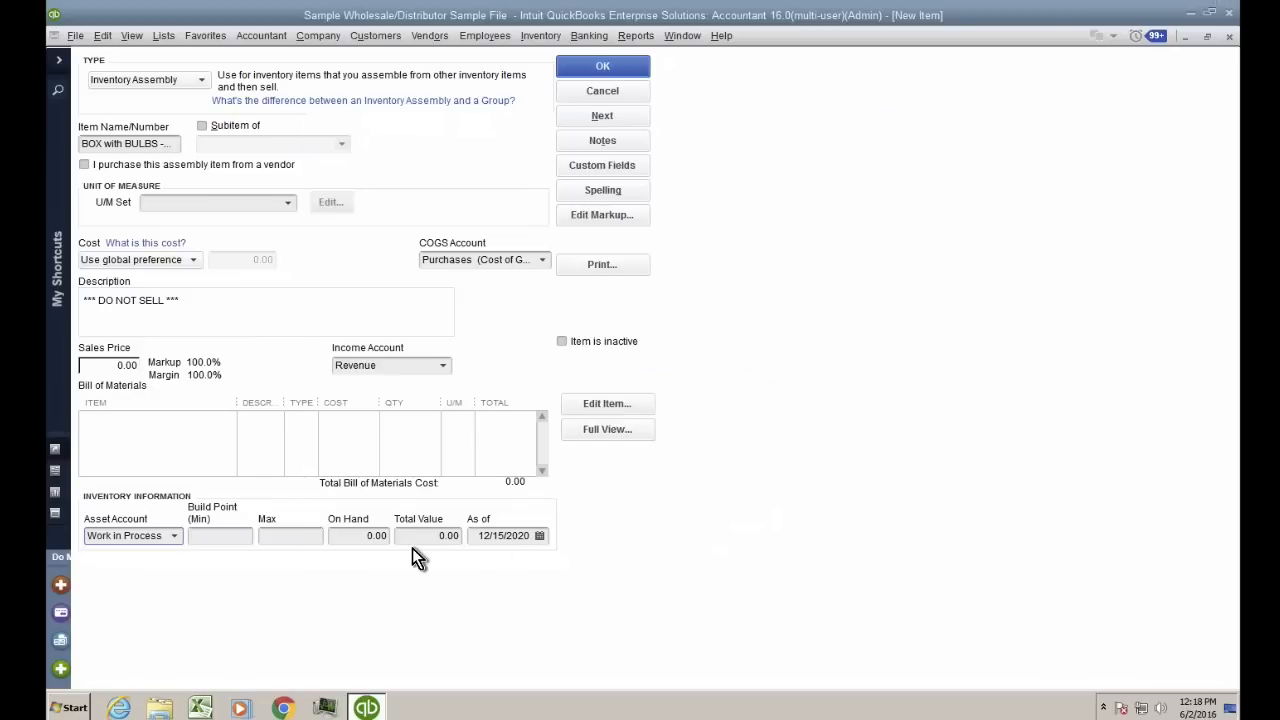
Set the assembly's minimum build point to 500 and its maximum to 1,000
left_click(200, 537)
type("500")
left_click_drag(231, 536, 127, 533)
left_click(263, 536)
type("1000")
left_click_drag(300, 540, 256, 537)
left_click(239, 540)
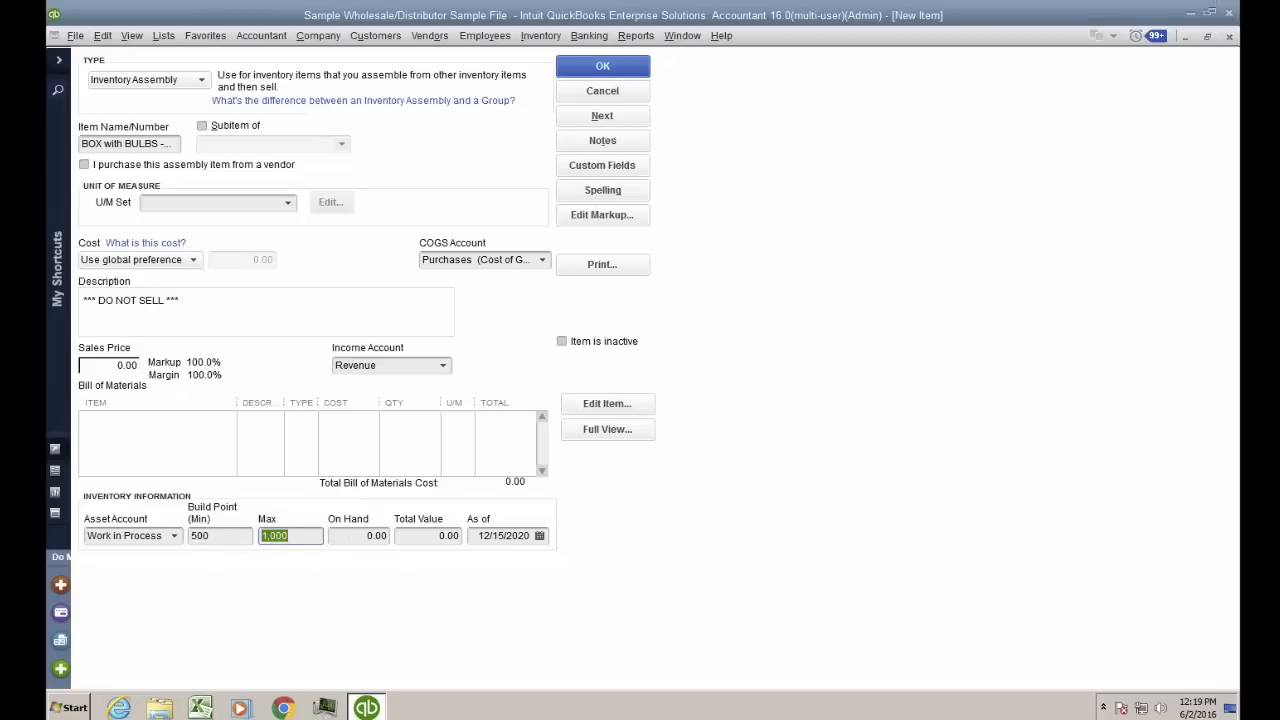
Add the Box item to the assembly's bill of materials with a quantity of 1
left_click(122, 420)
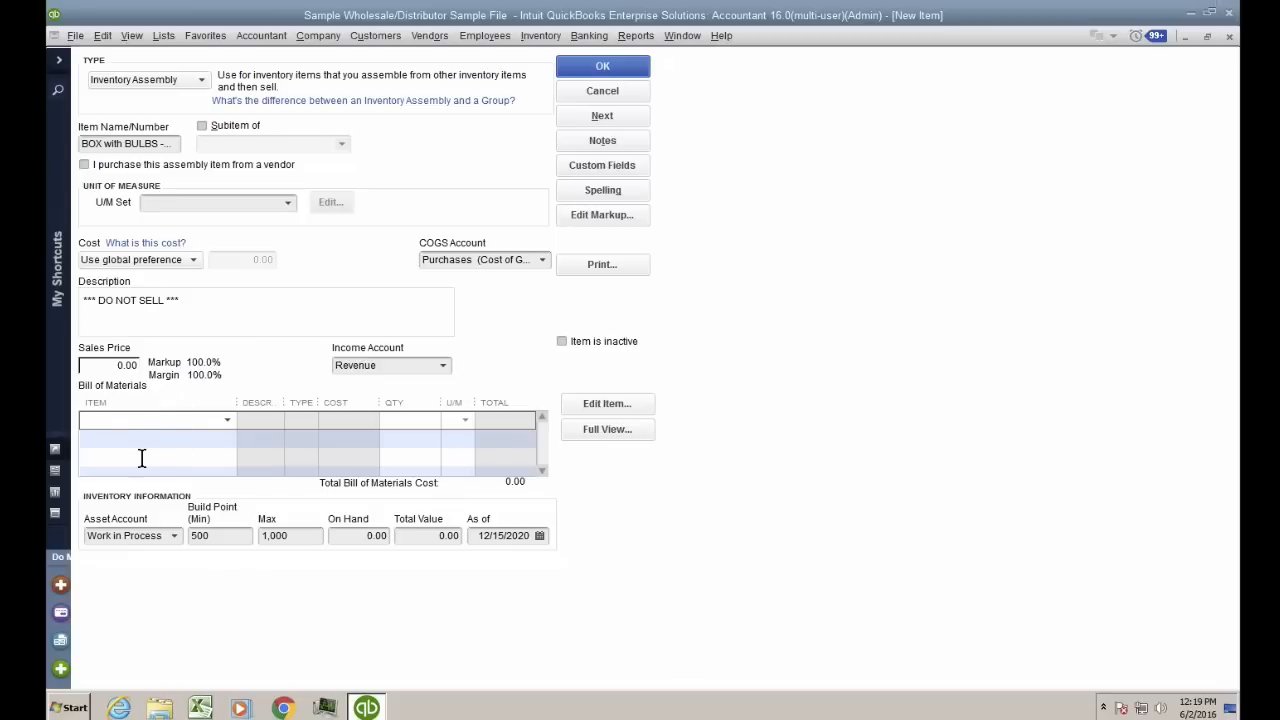
left_click(140, 419)
left_click(225, 419)
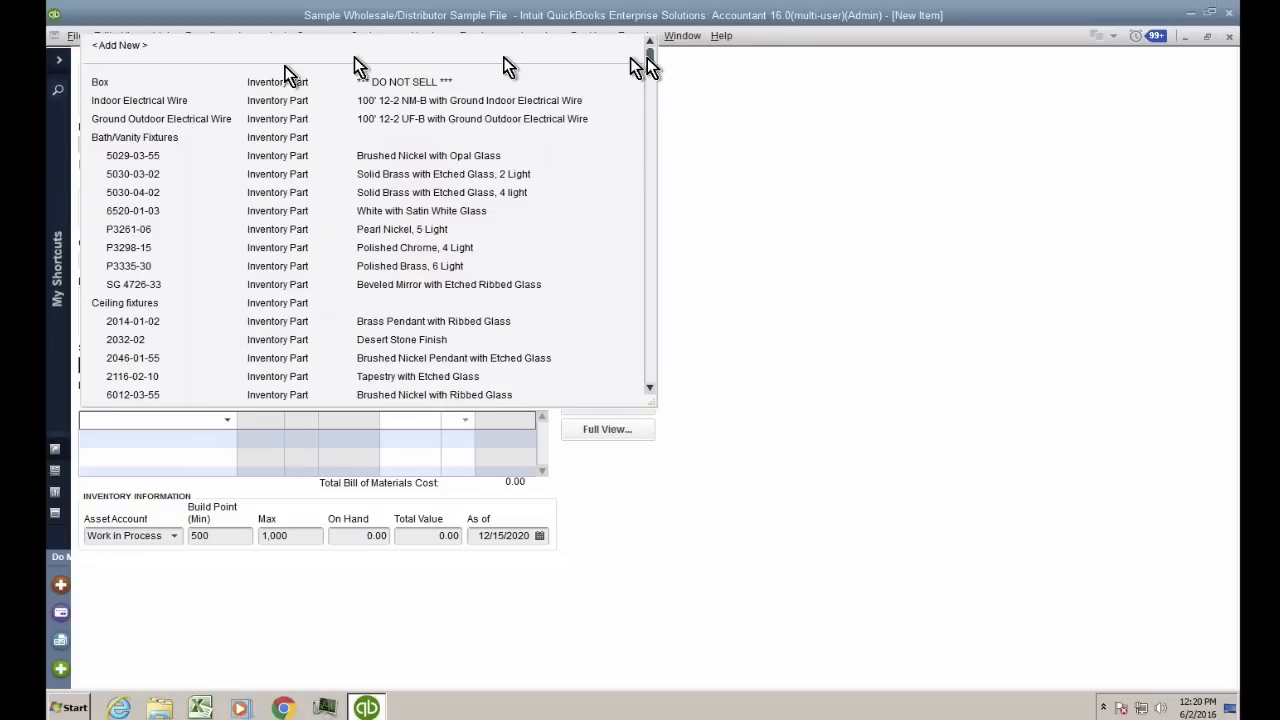
left_click(110, 84)
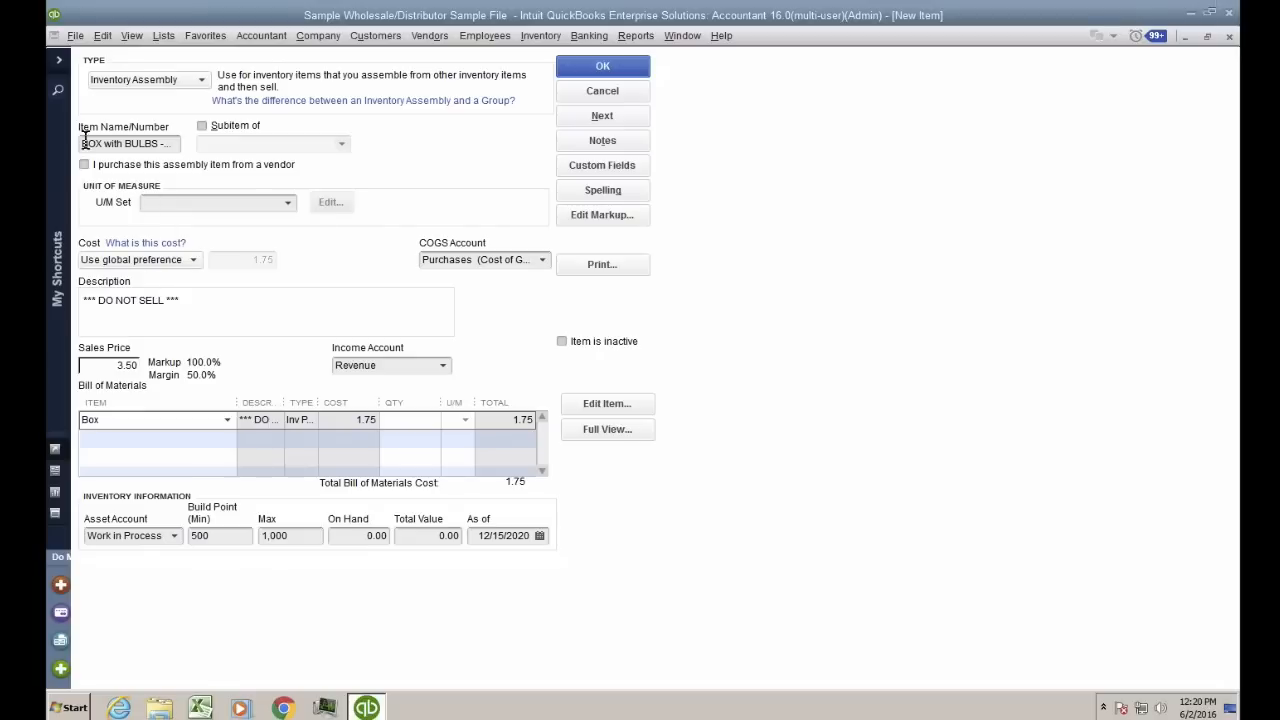
left_click_drag(85, 143, 168, 144)
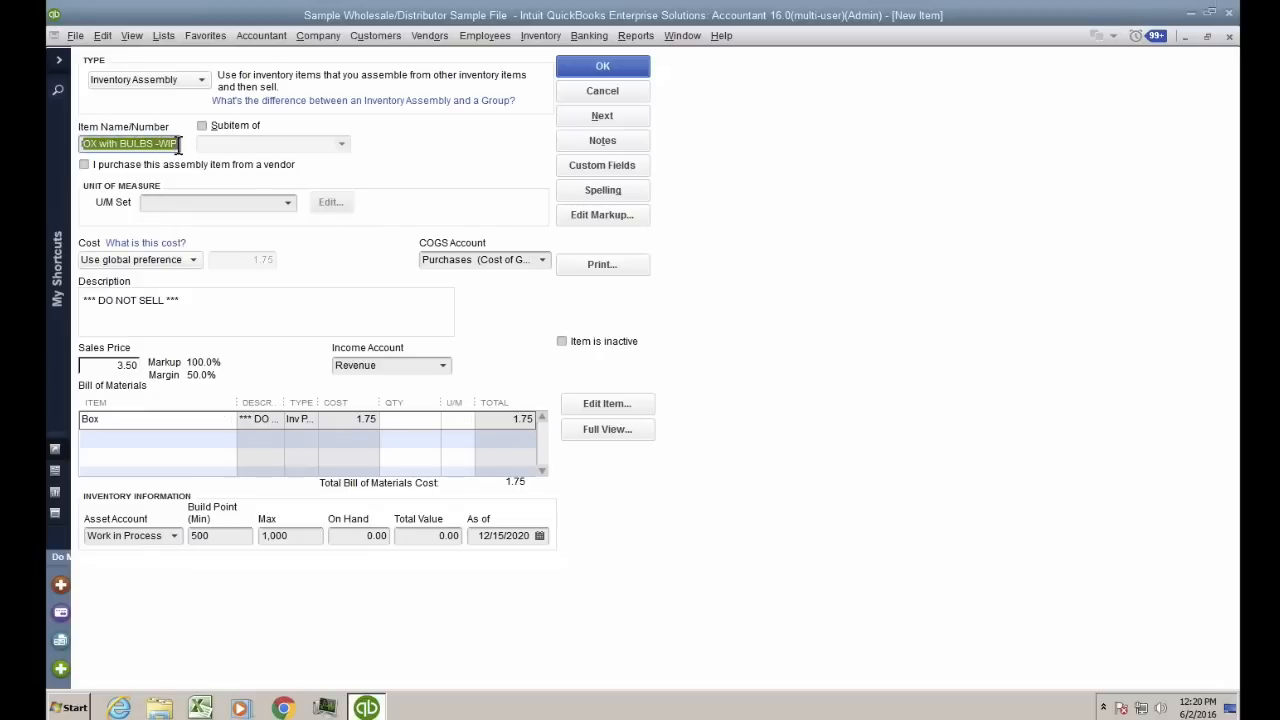
left_click(139, 422)
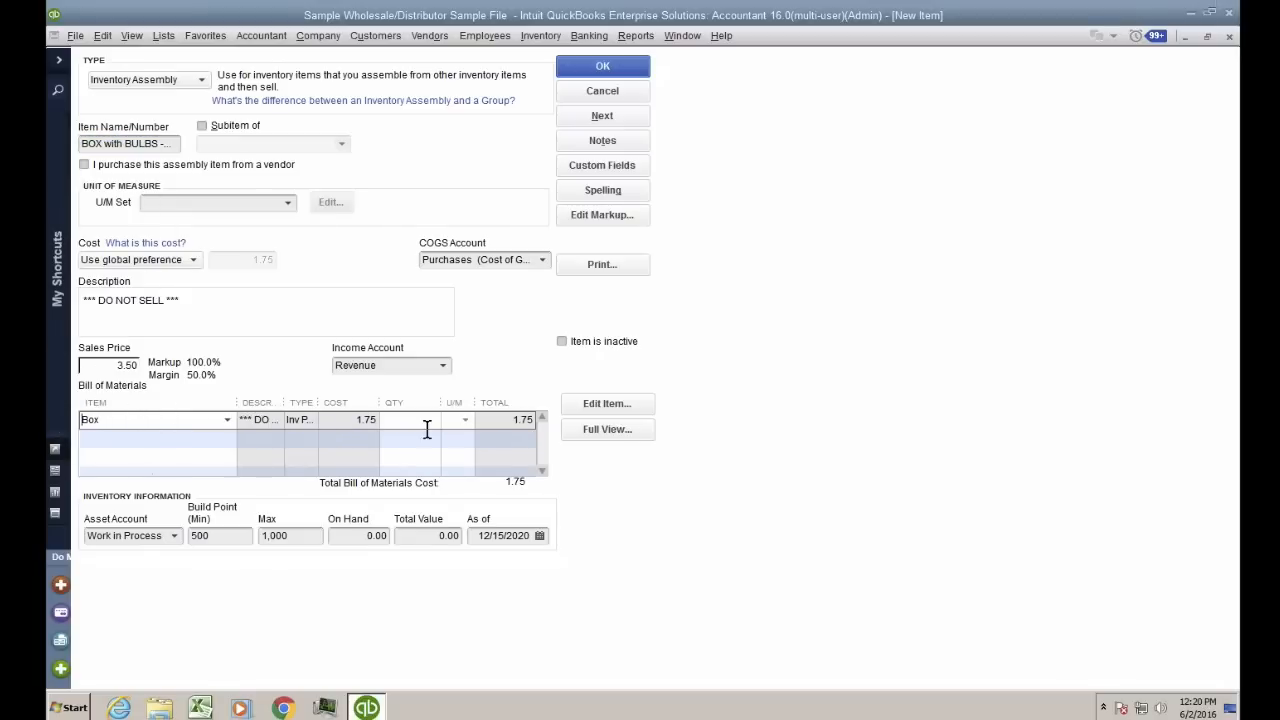
left_click(405, 421)
type("1")
Add the 20-watt halogen bulb H41930SP from Specialty bulbs to the bill of materials with a quantity of 8
left_click(157, 441)
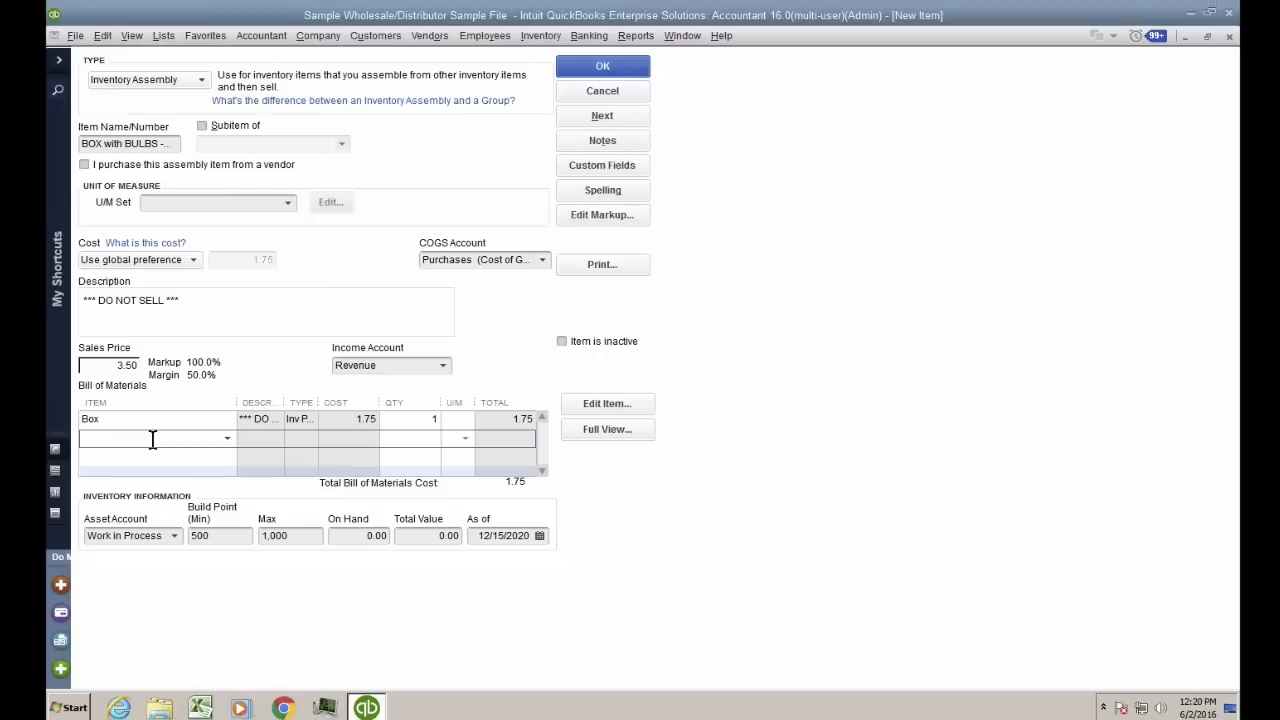
left_click(227, 438)
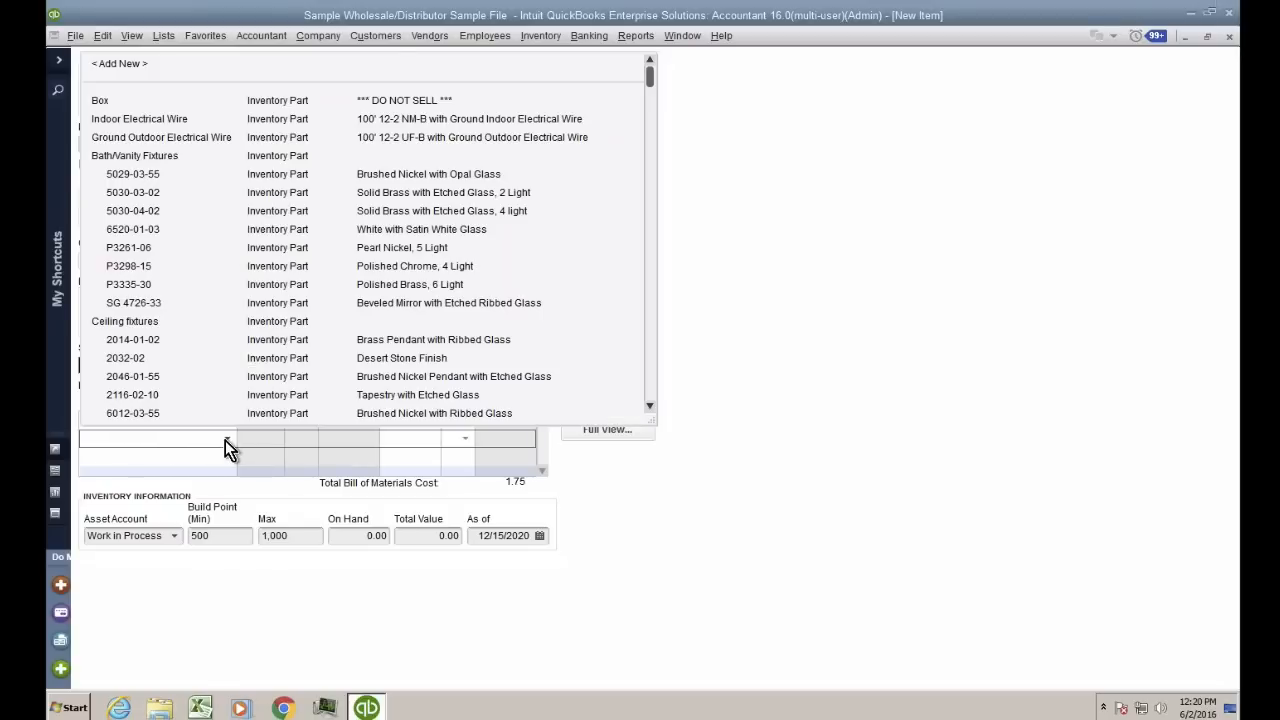
scroll(240, 340, "down", 10)
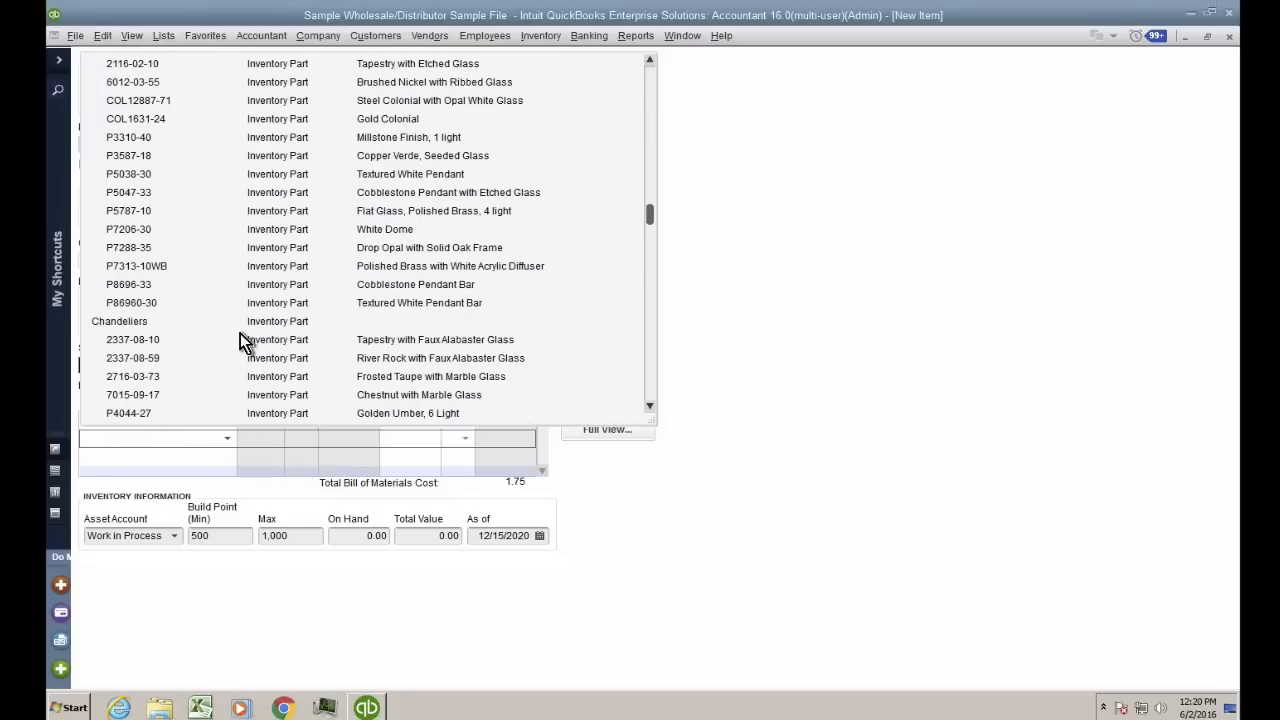
scroll(240, 340, "down", 3)
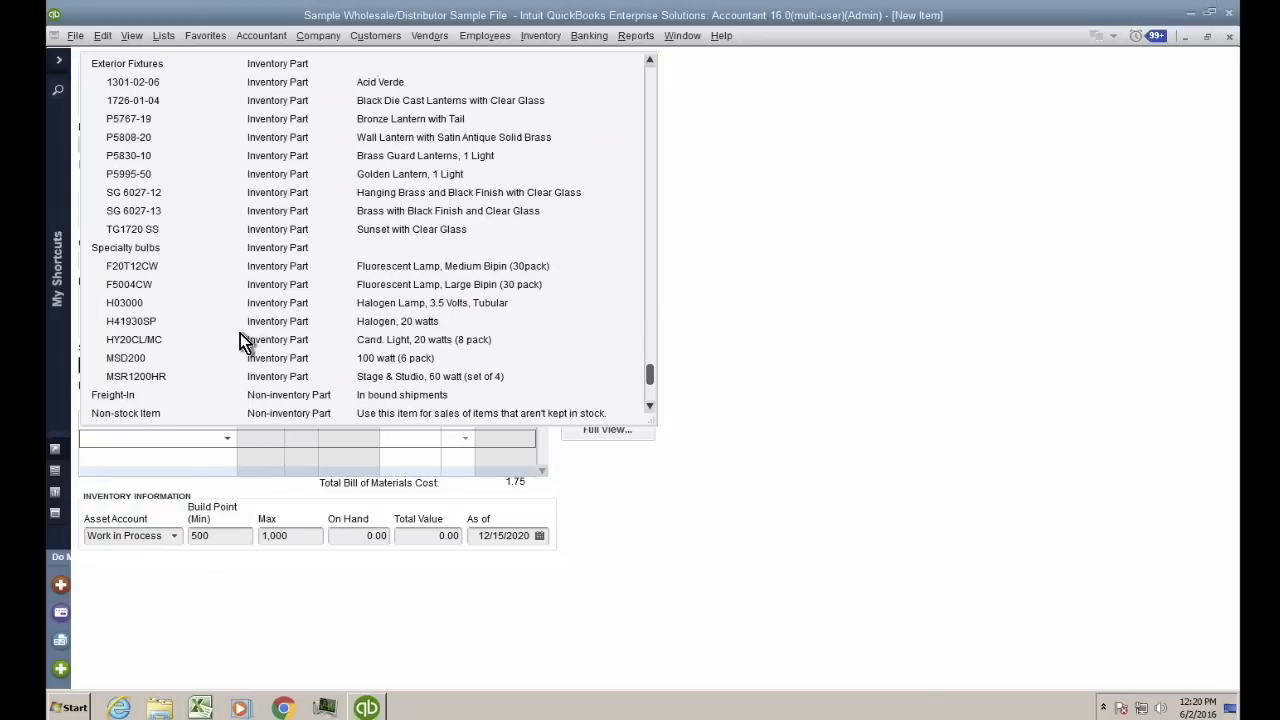
left_click(145, 322)
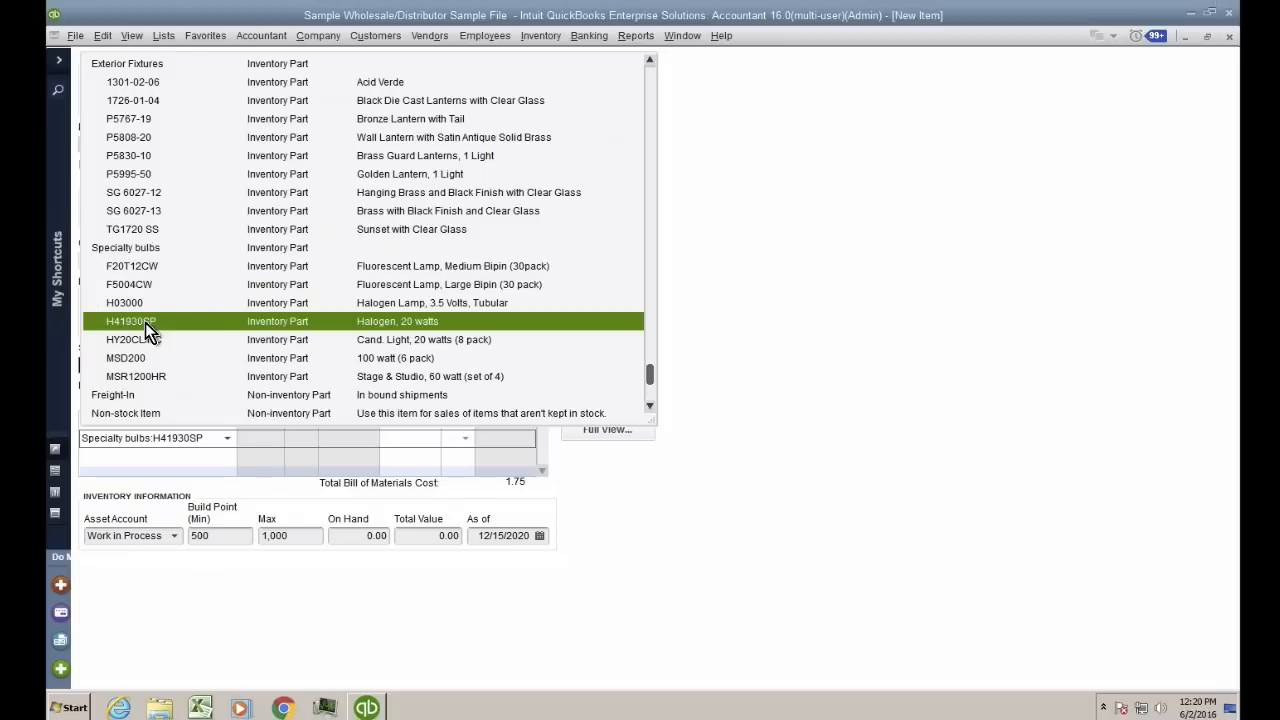
left_click(145, 322)
left_click_drag(438, 439, 411, 438)
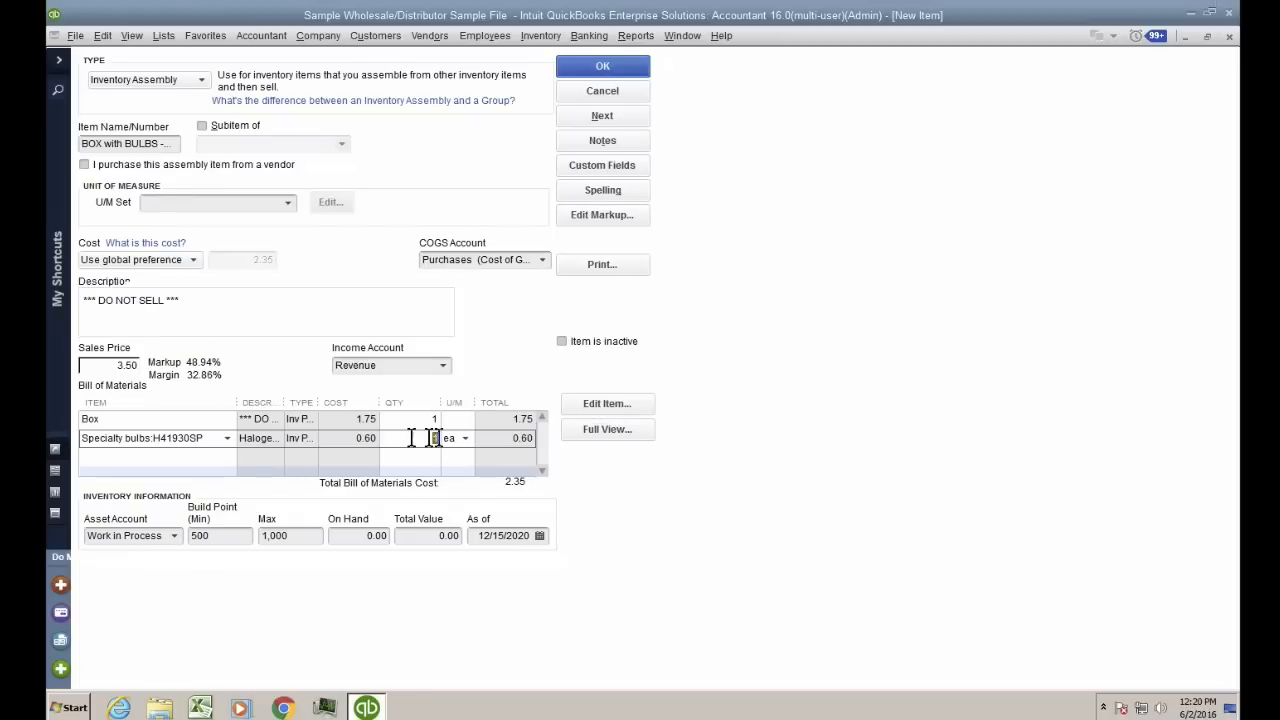
type("8")
key("Tab")
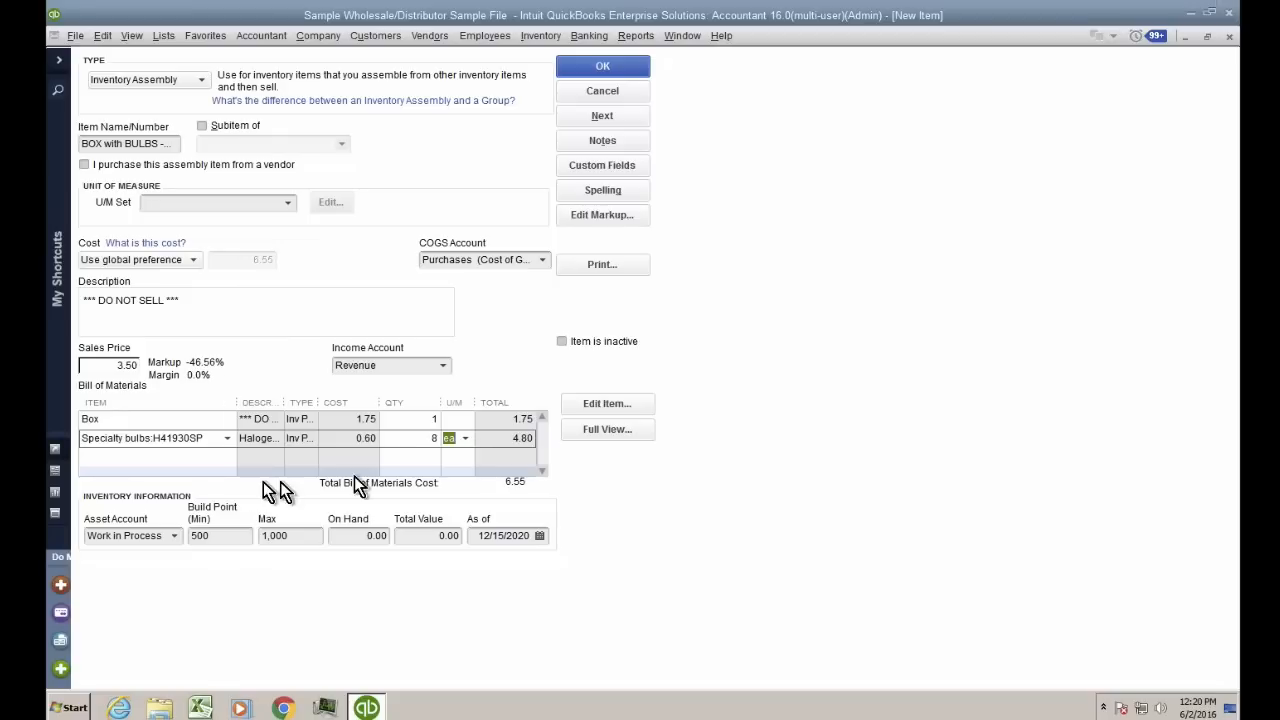
key("Tab")
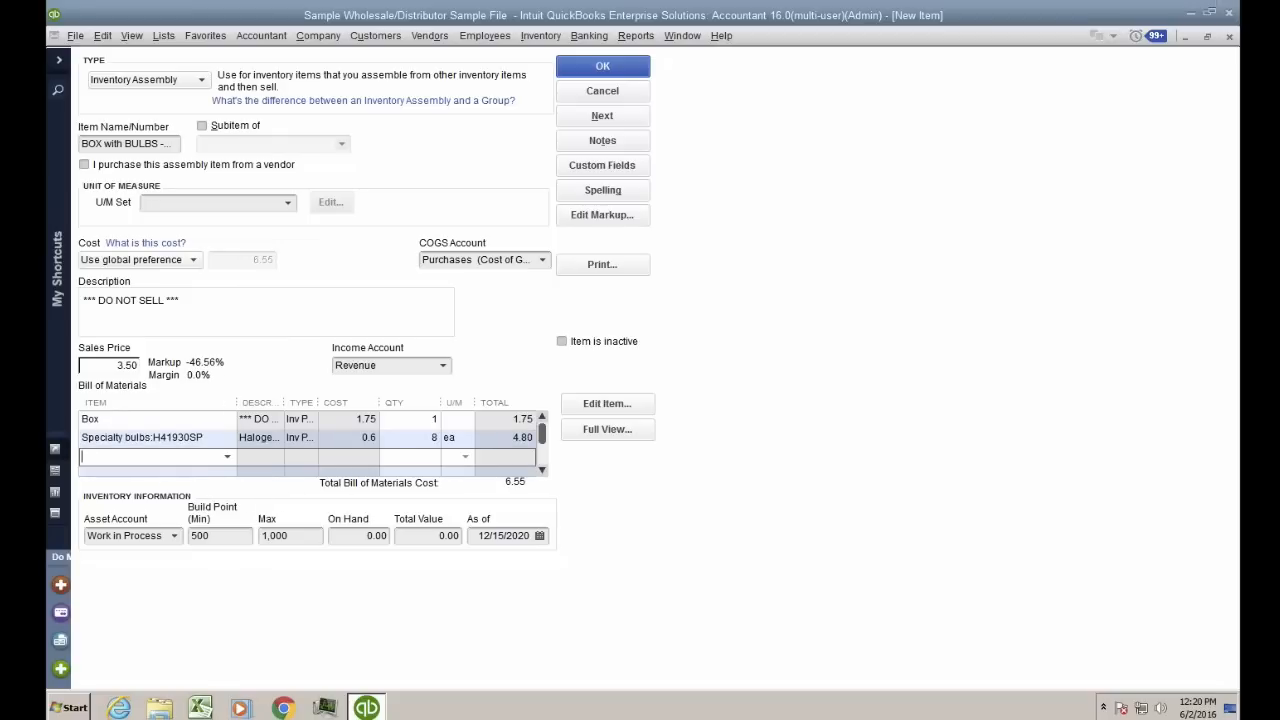
left_click(118, 420)
left_click(200, 438)
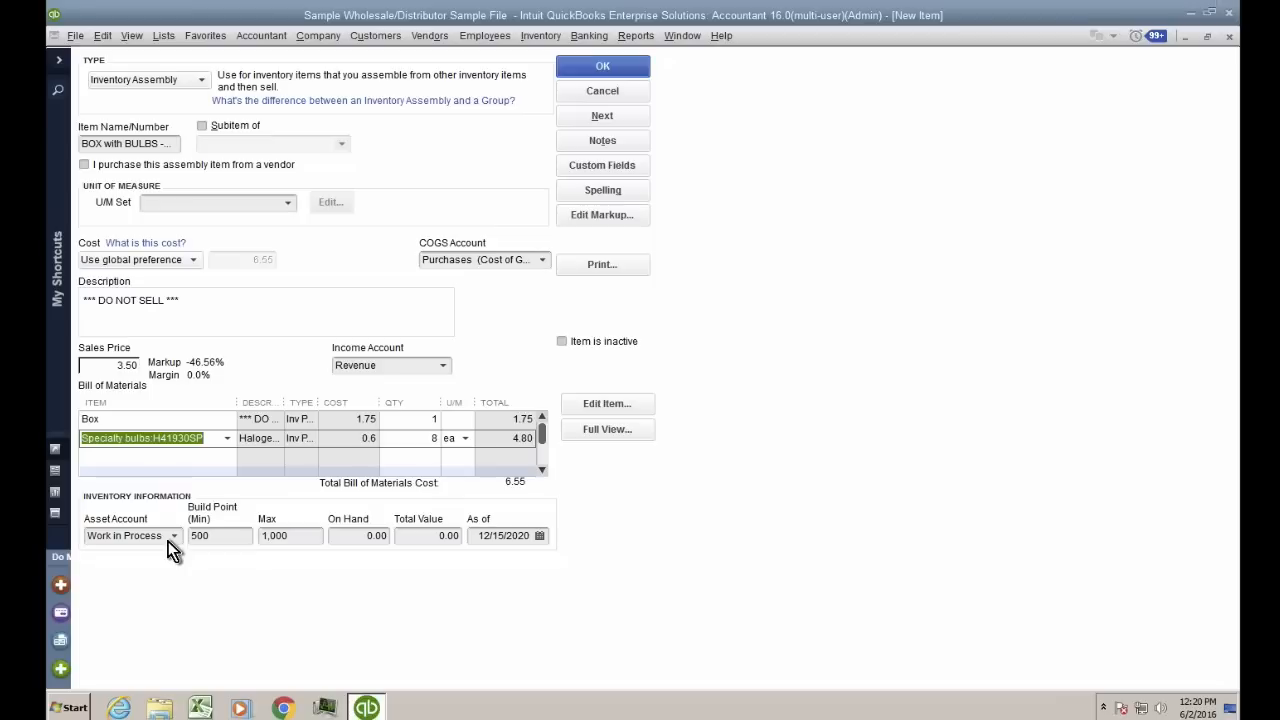
left_click(110, 266)
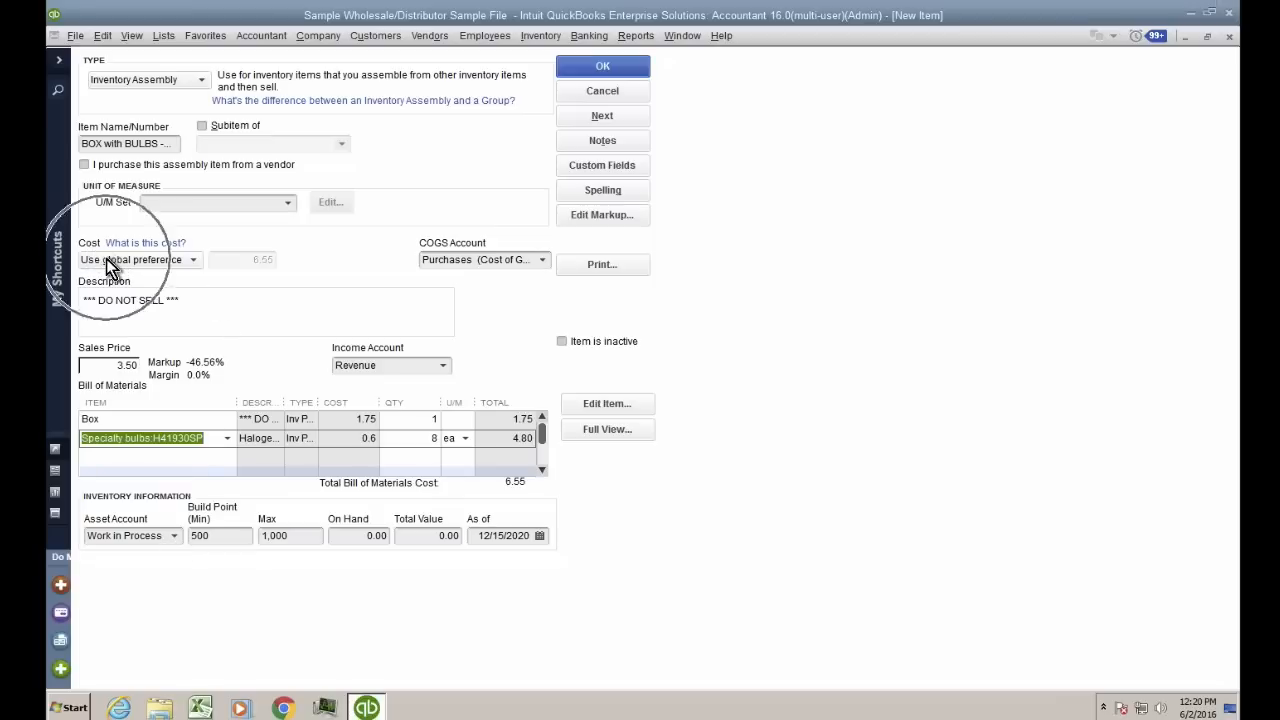
left_click(254, 262)
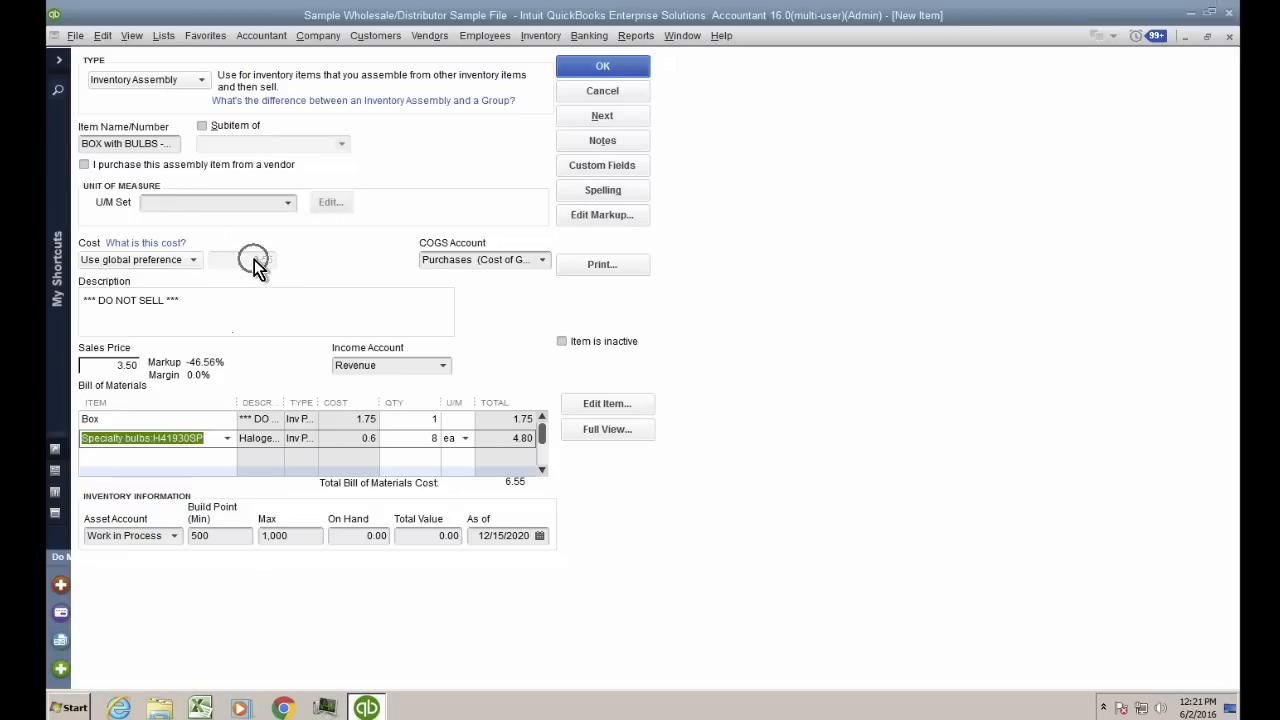
Switch the assembly's cost method to User defined cost
left_click(193, 262)
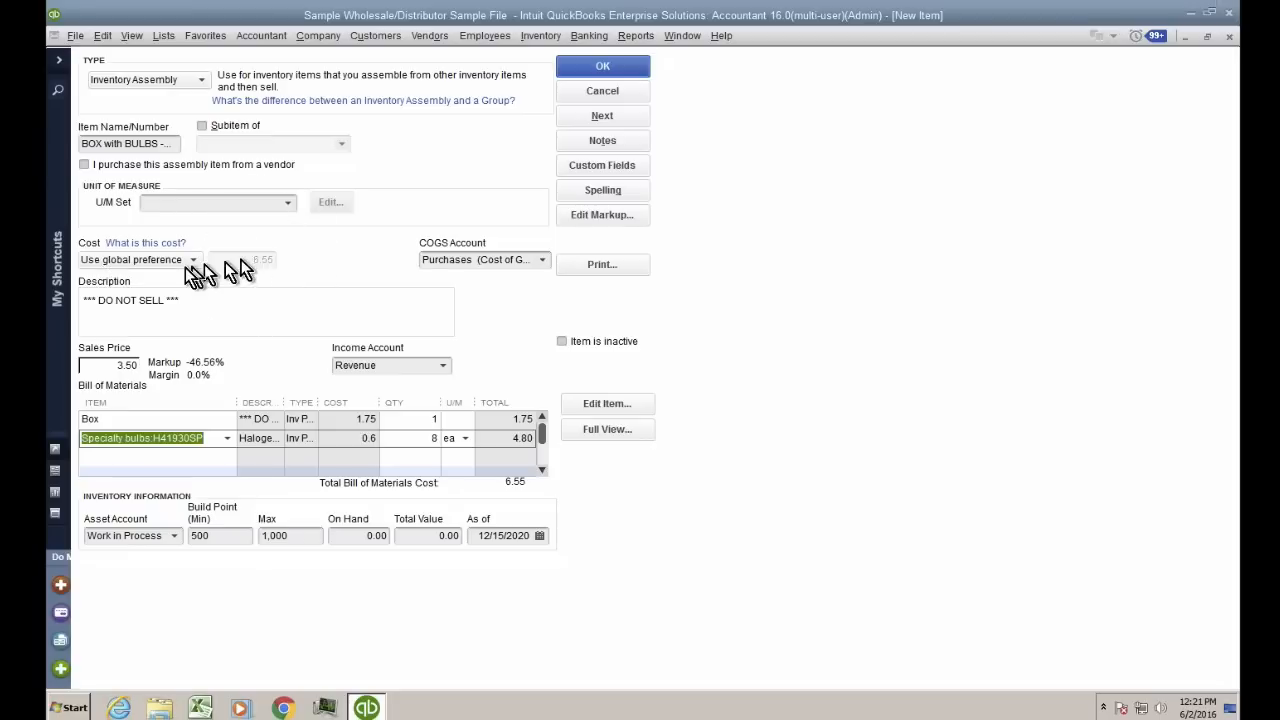
left_click(135, 299)
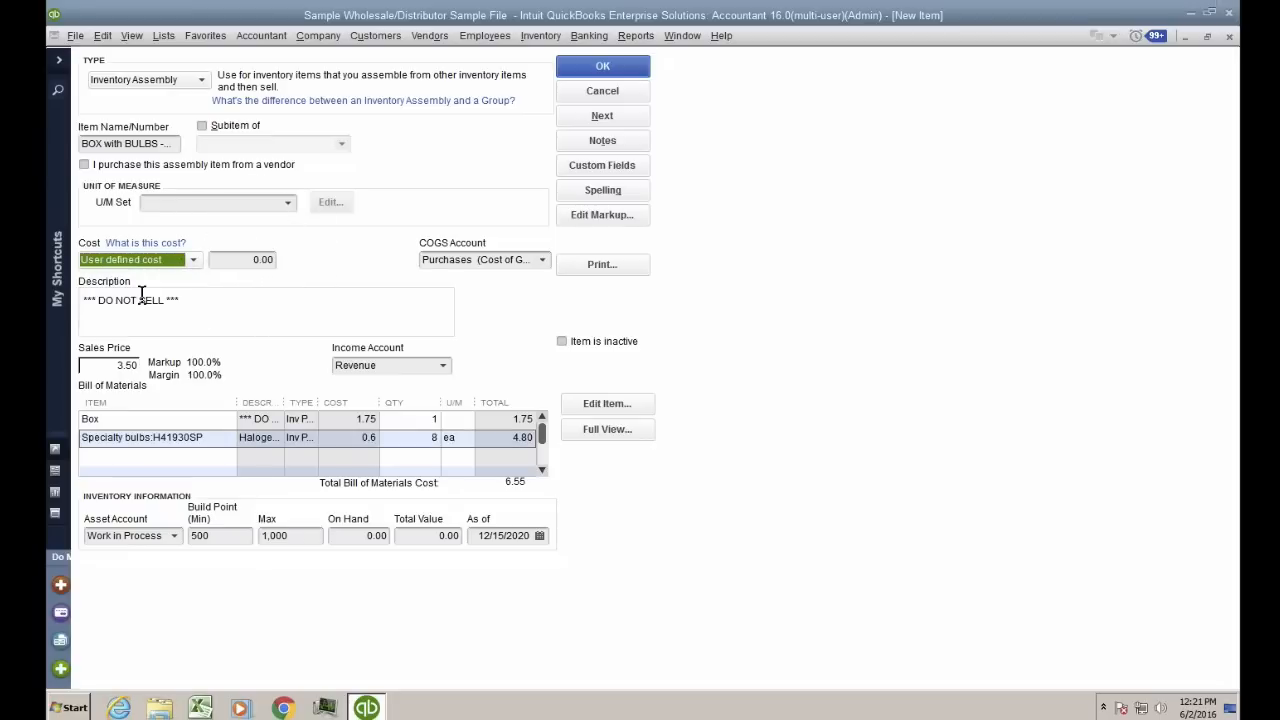
left_click(240, 262)
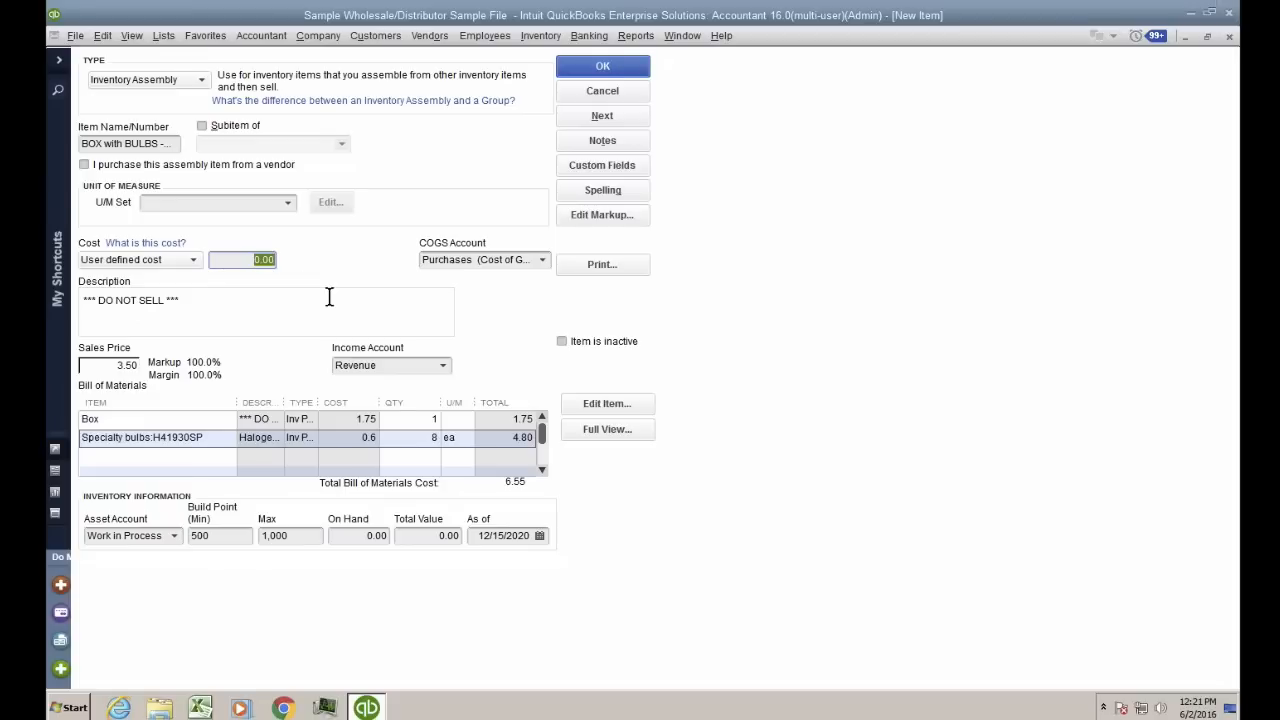
Examine the costs of the Box and bulb components and the total bill of materials cost
left_click(368, 422)
left_click(367, 423)
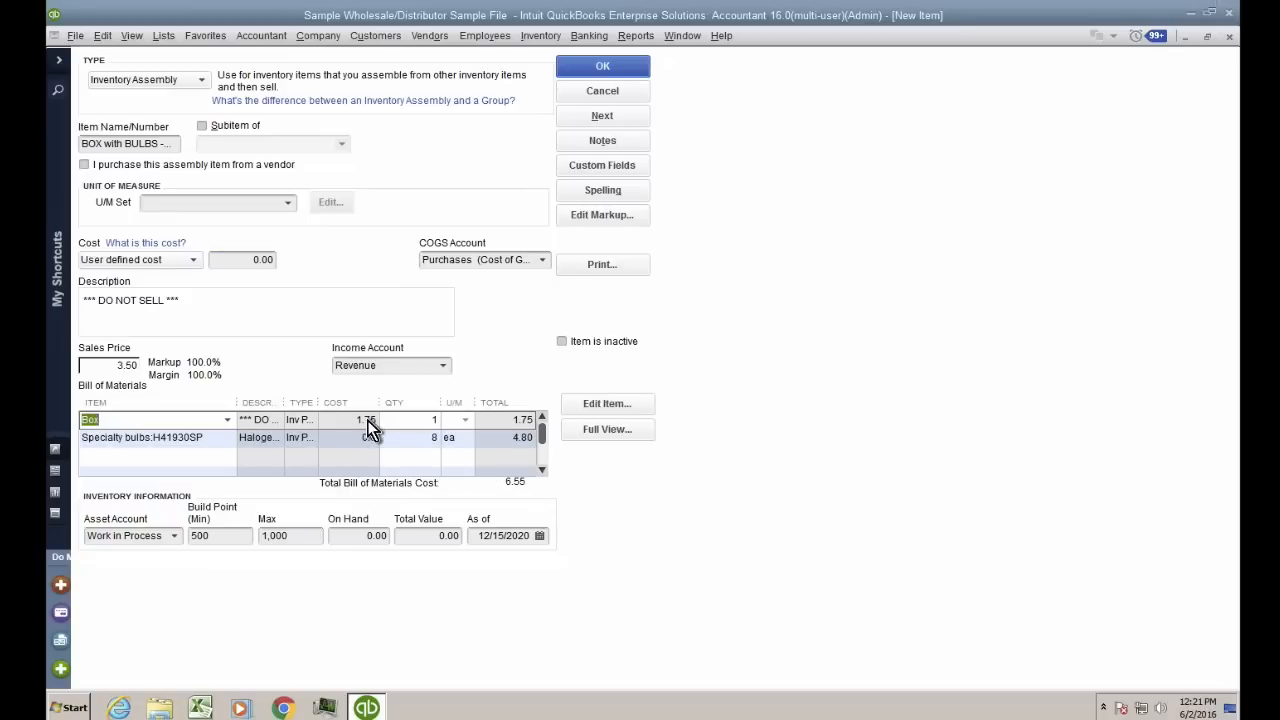
left_click(369, 438)
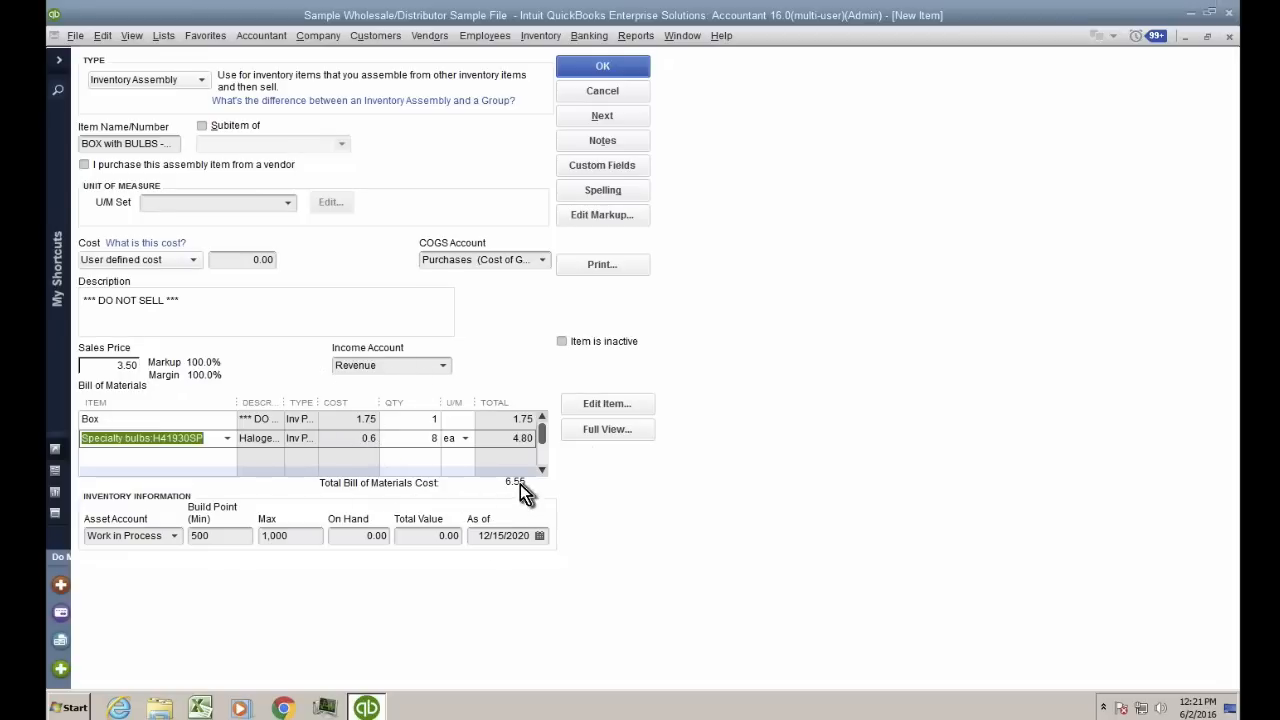
key("ctrl+1")
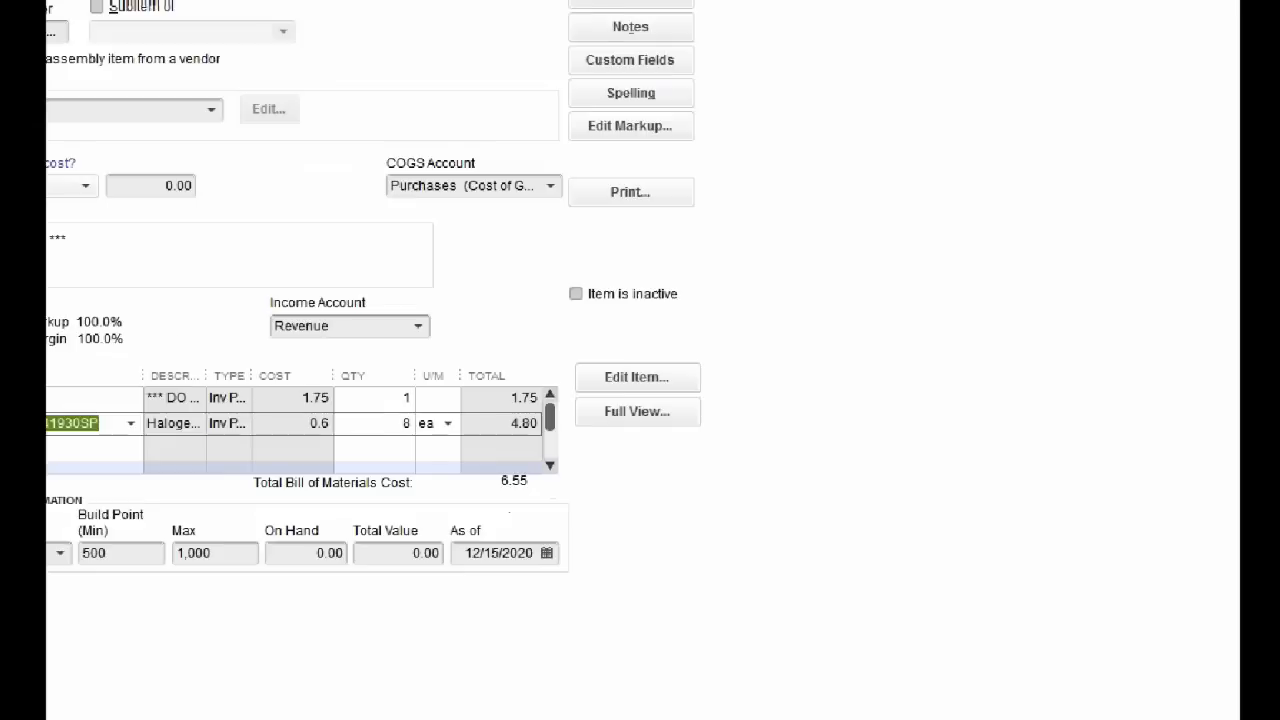
left_click(493, 491)
left_click_drag(494, 494, 540, 494)
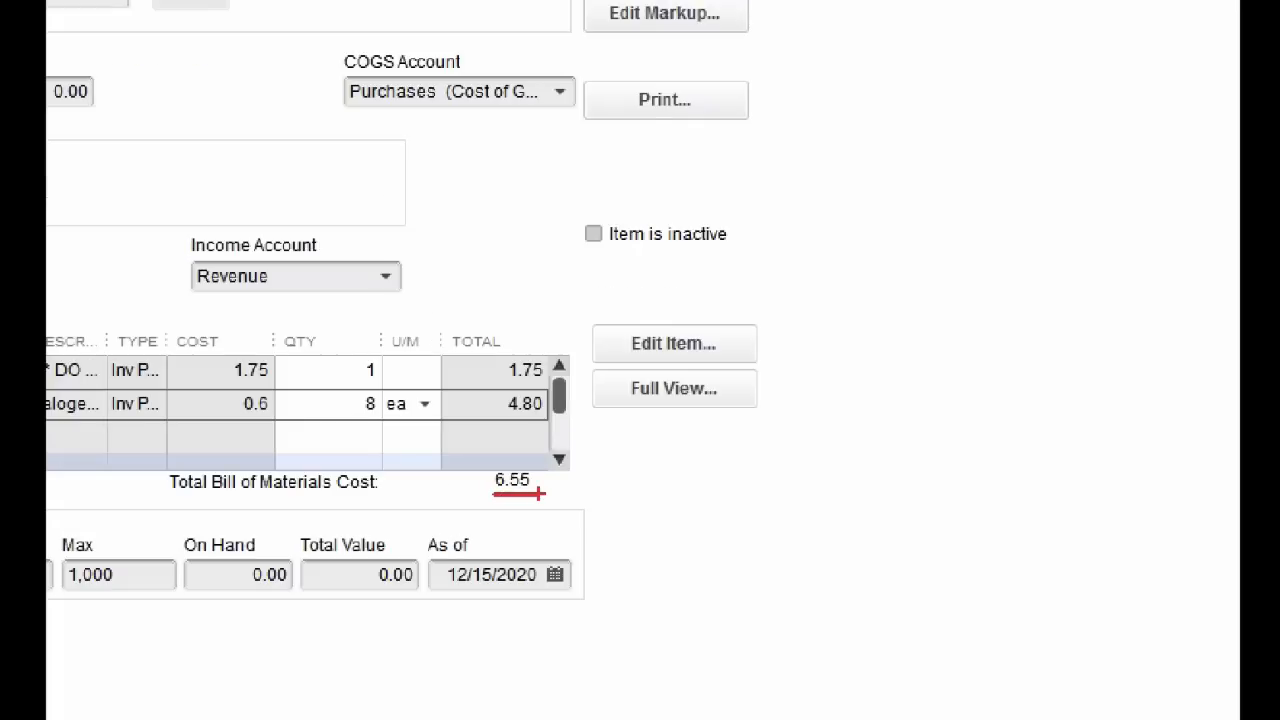
key("Escape")
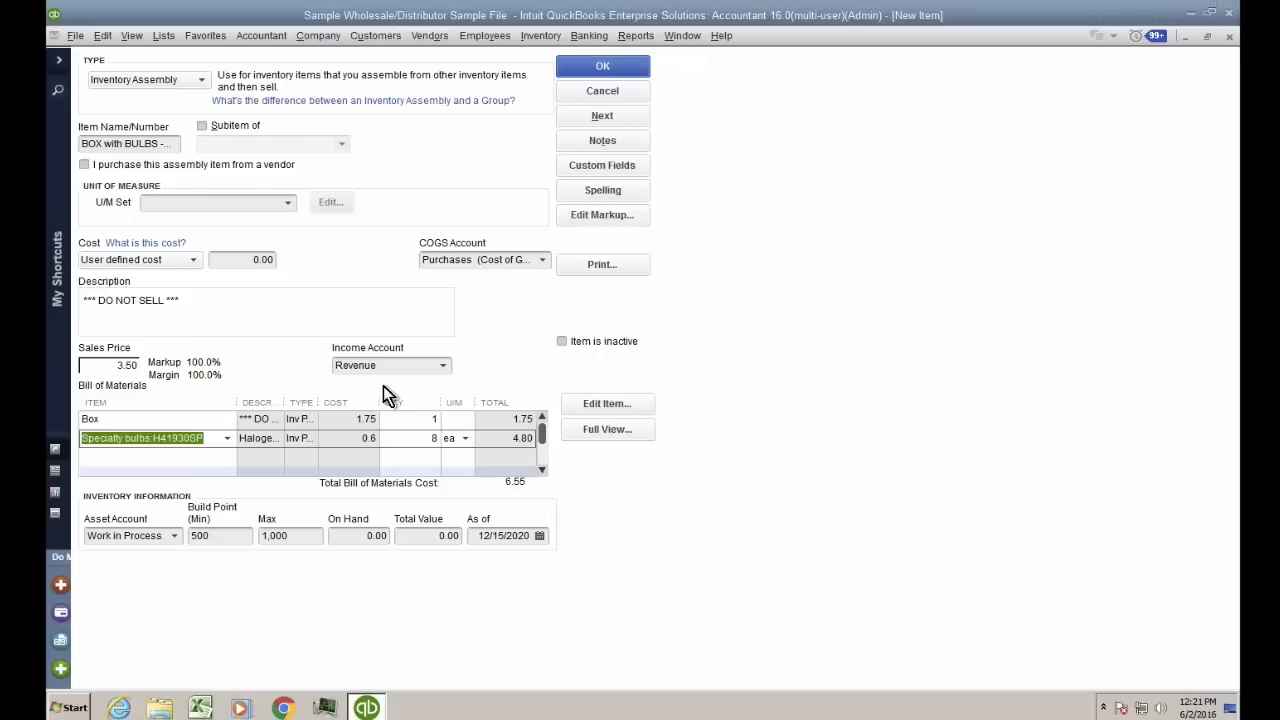
Set the assembly's cost method to Use Total BOM Cost
left_click(125, 259)
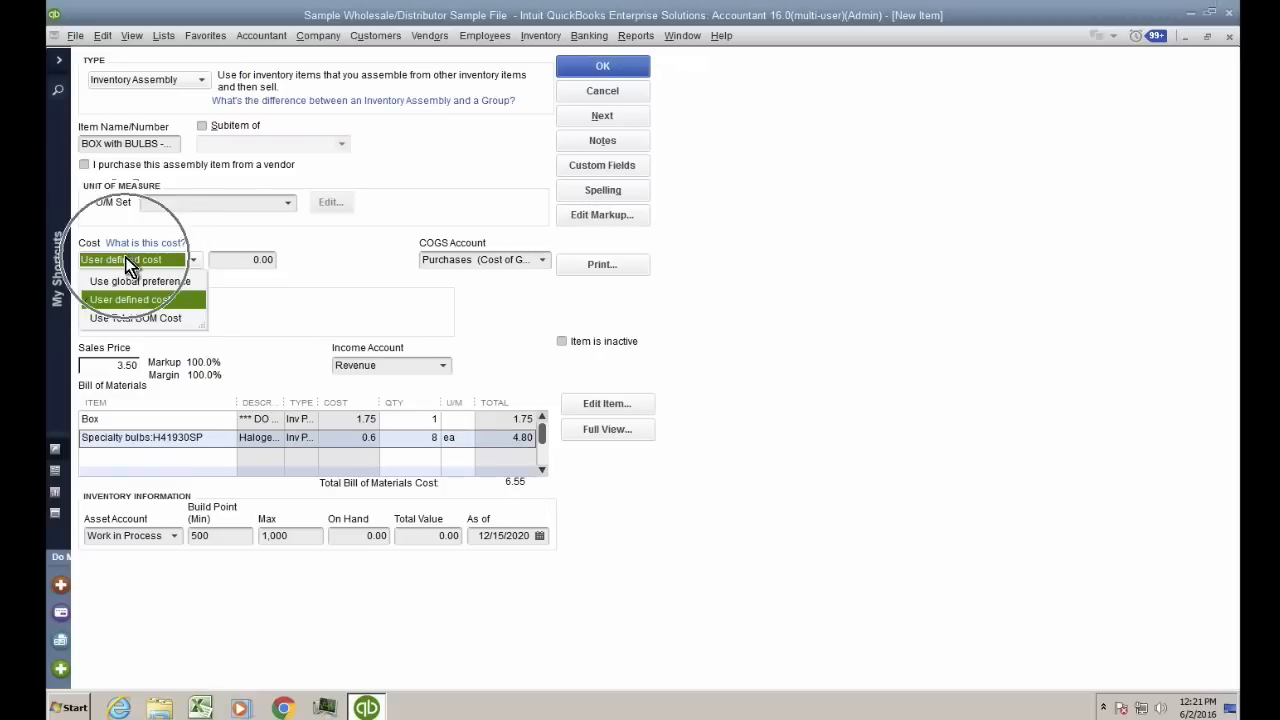
left_click(133, 319)
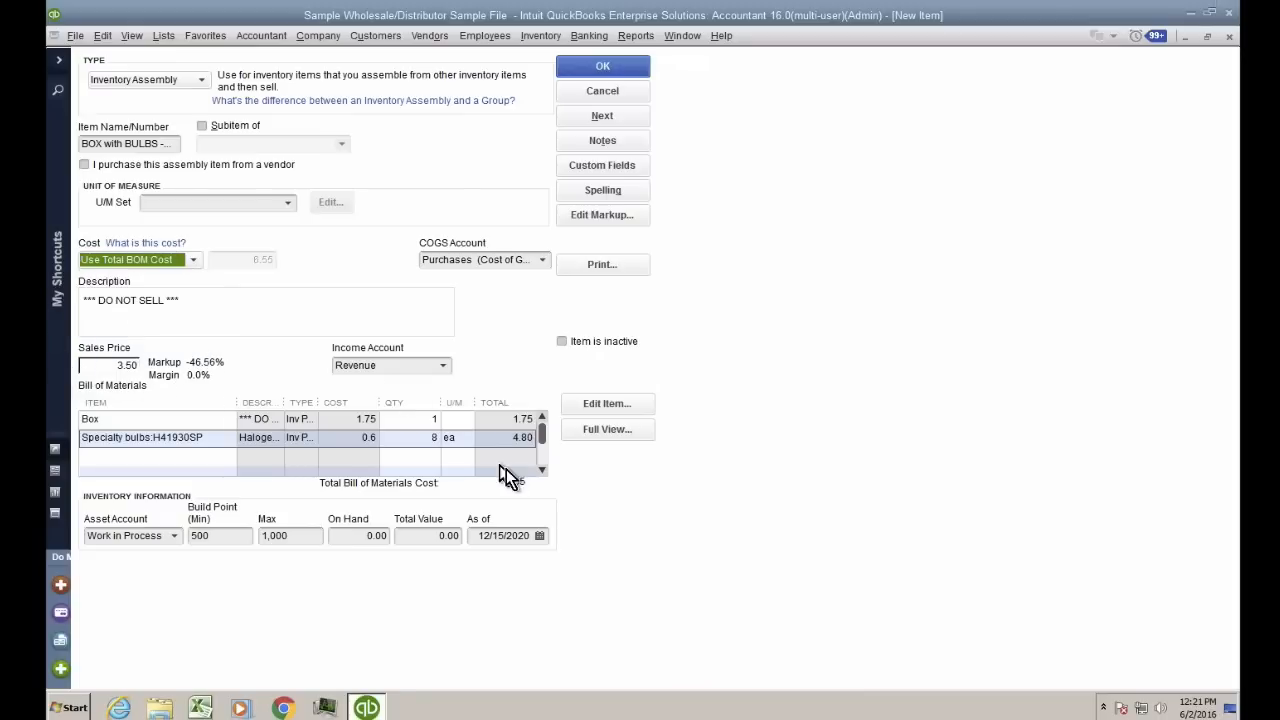
key("ctrl")
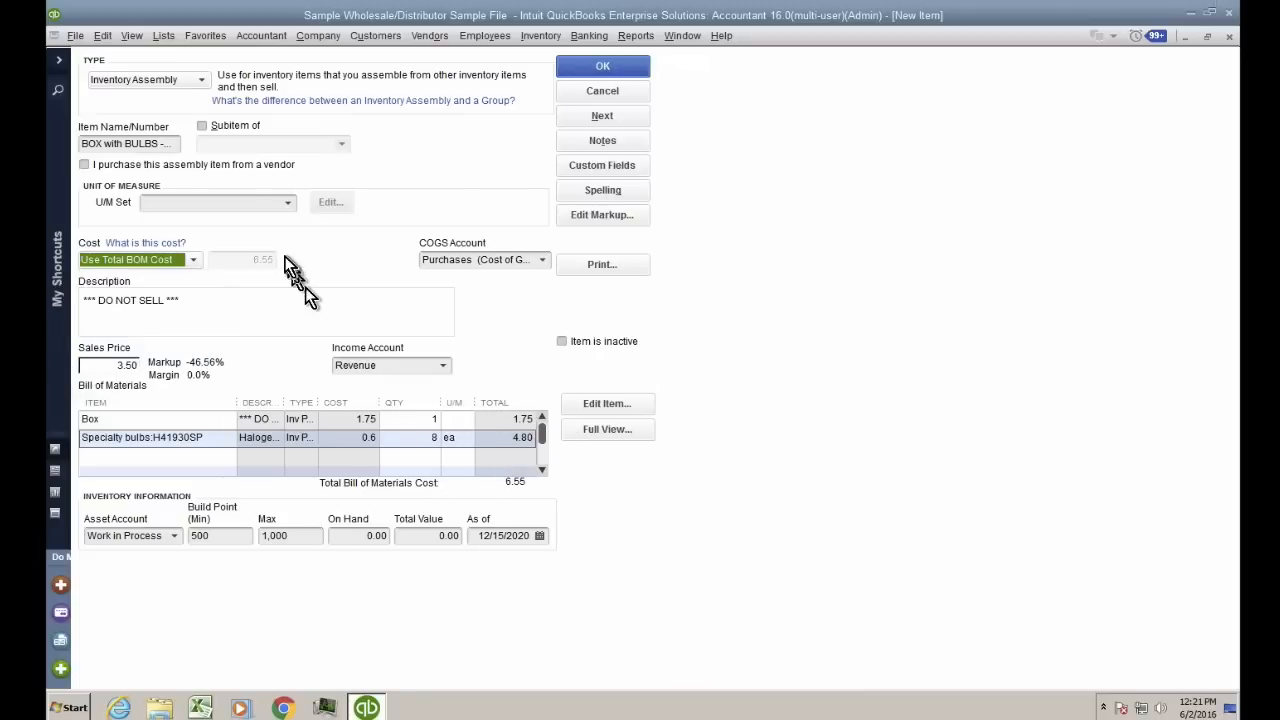
key("ctrl")
key("ctrl")
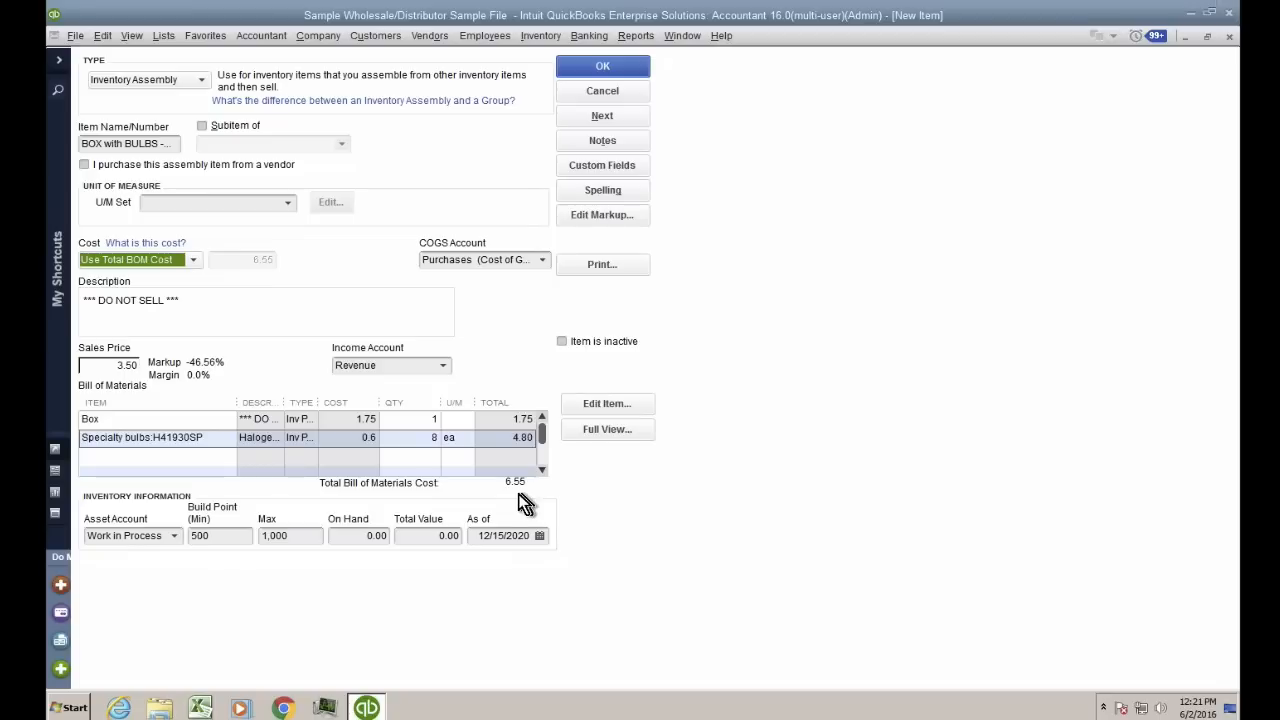
Calculate the assembly's sales price as 6.55 multiplied by 1.5
left_click(112, 366)
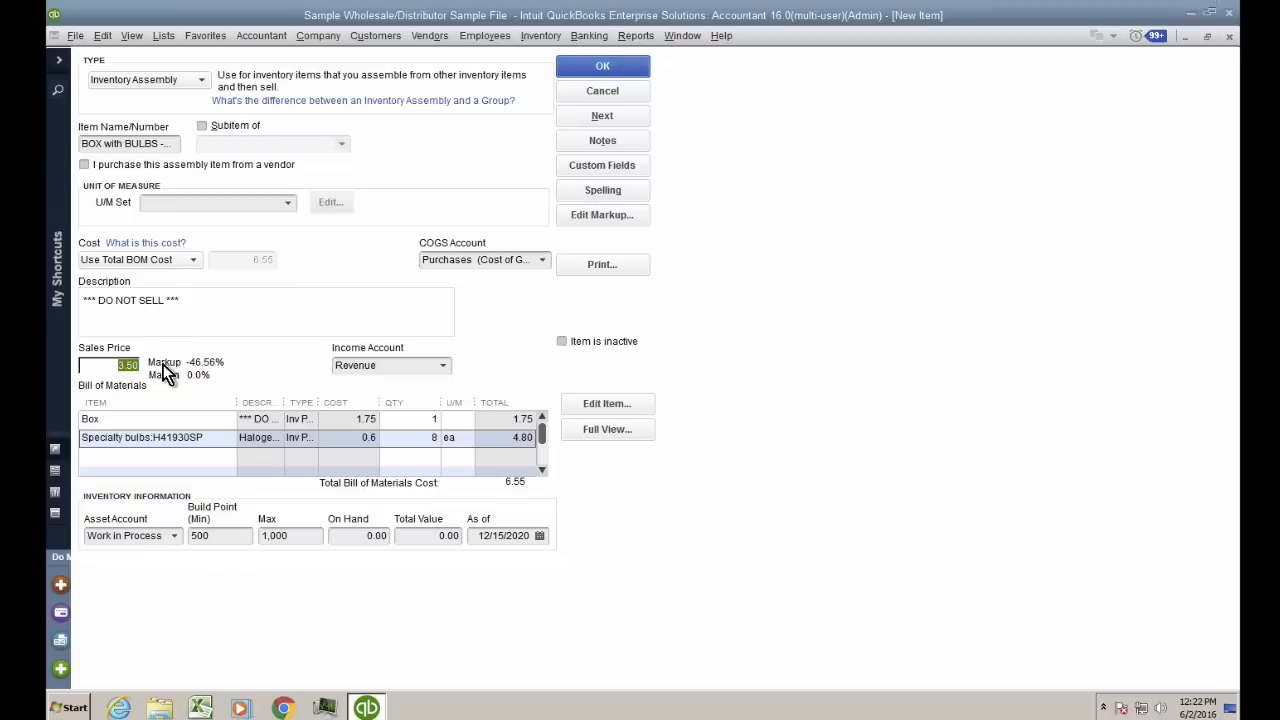
type("6.55*")
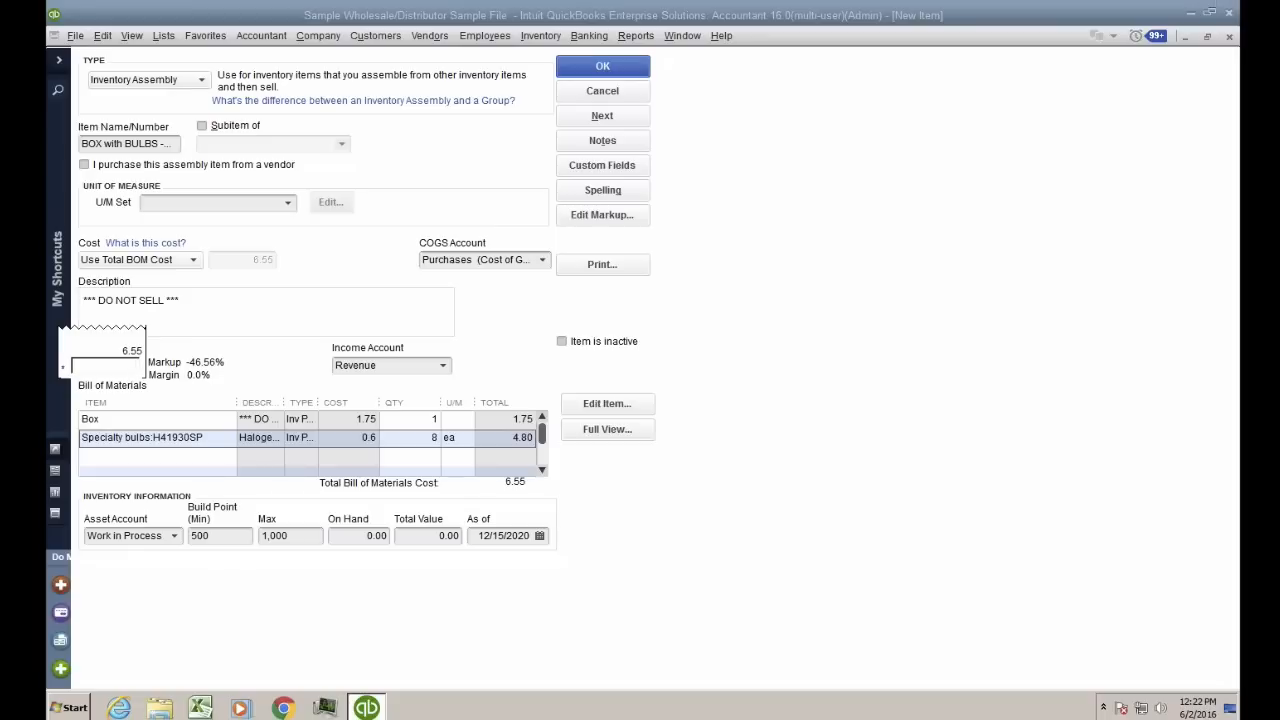
type("1.5")
key("Return")
key("Tab")
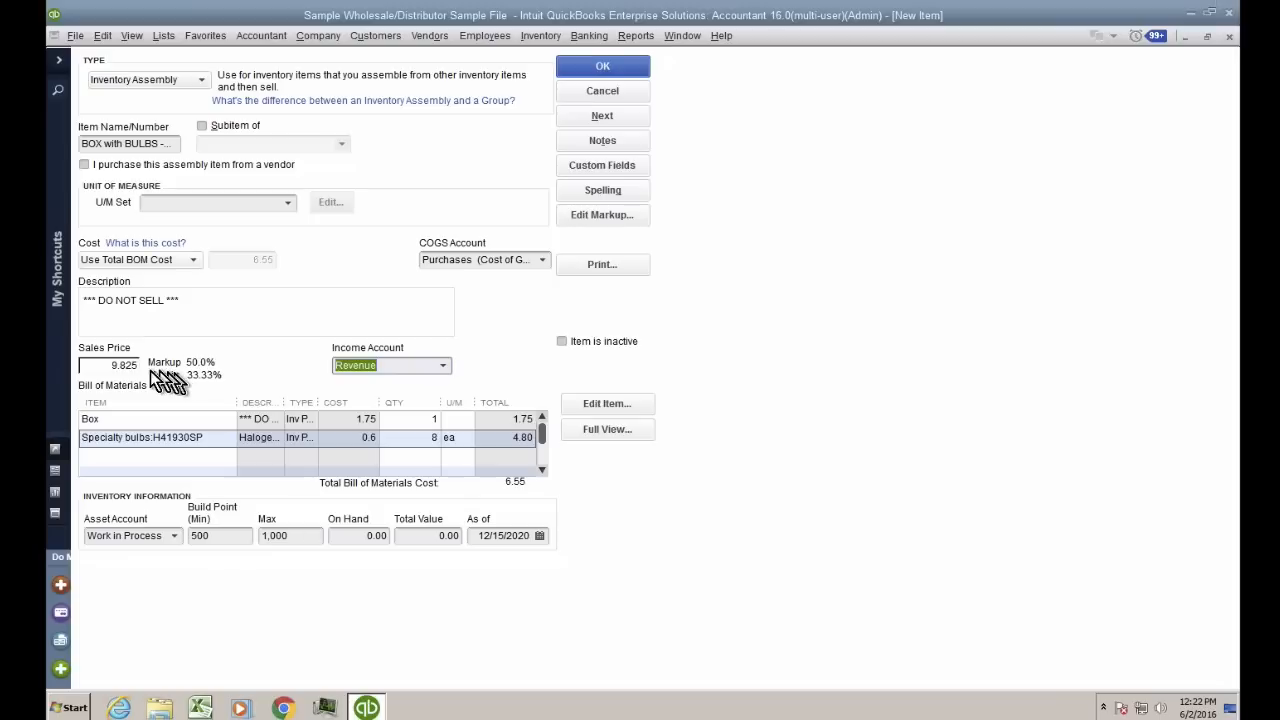
left_click_drag(105, 367, 143, 368)
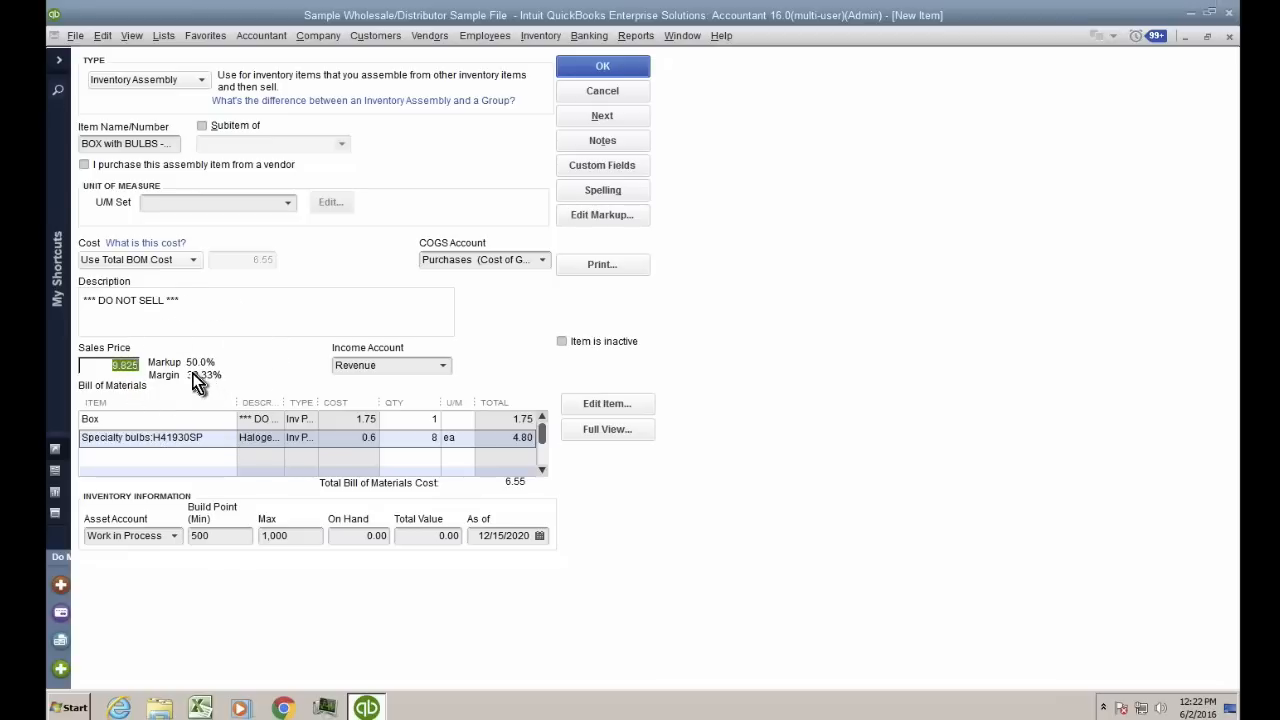
Open the assembly's markup settings and set the markup percent to 75%
left_click(608, 218)
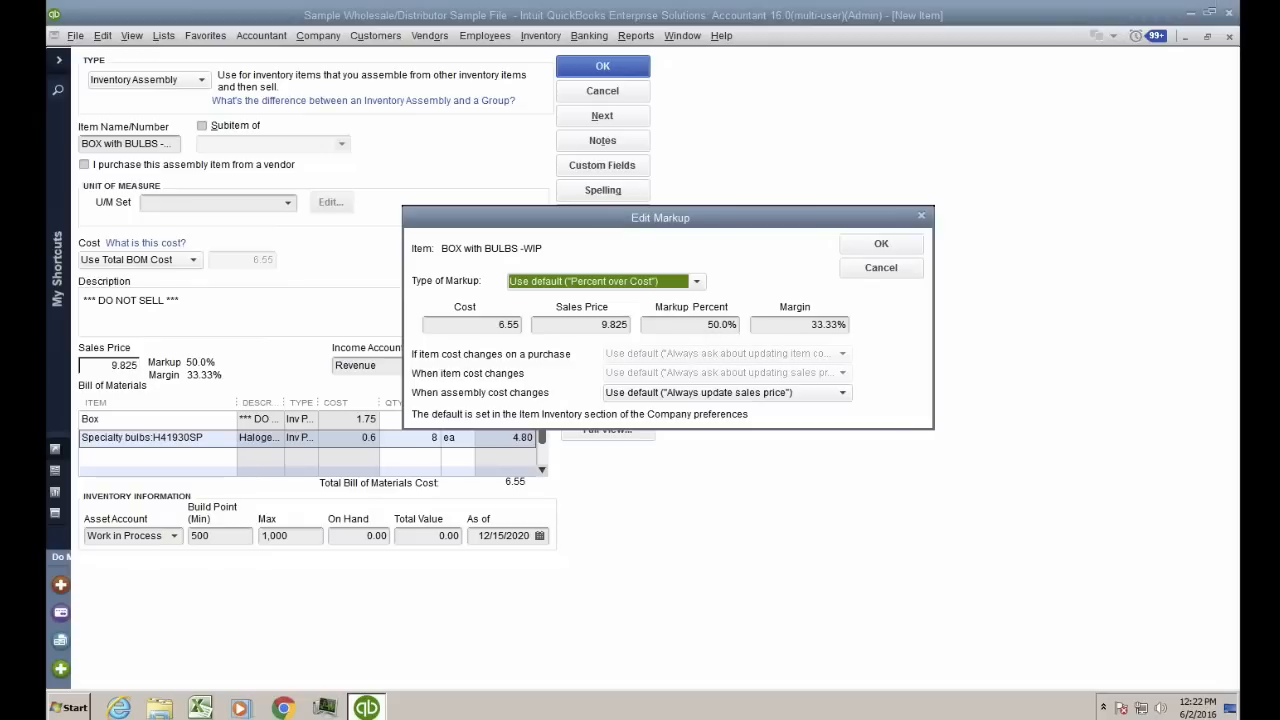
left_click(689, 328)
type("75%")
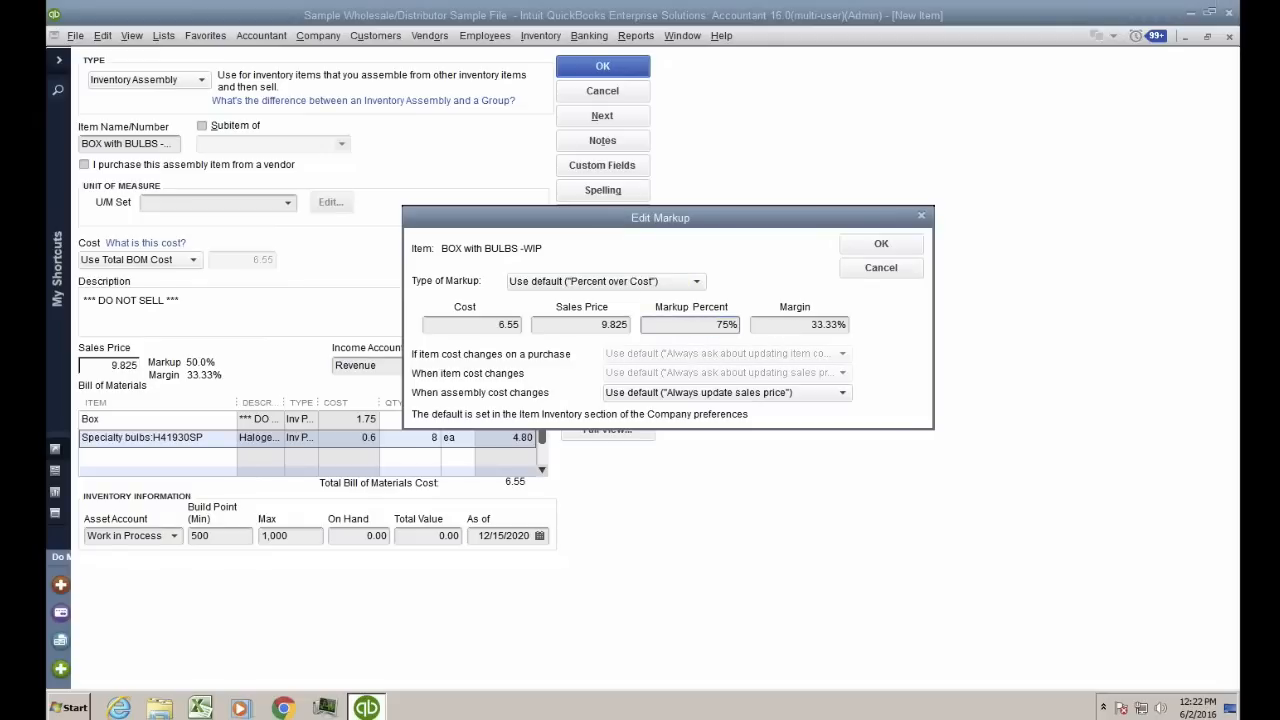
key("Tab")
left_click(594, 328)
double_click(594, 328)
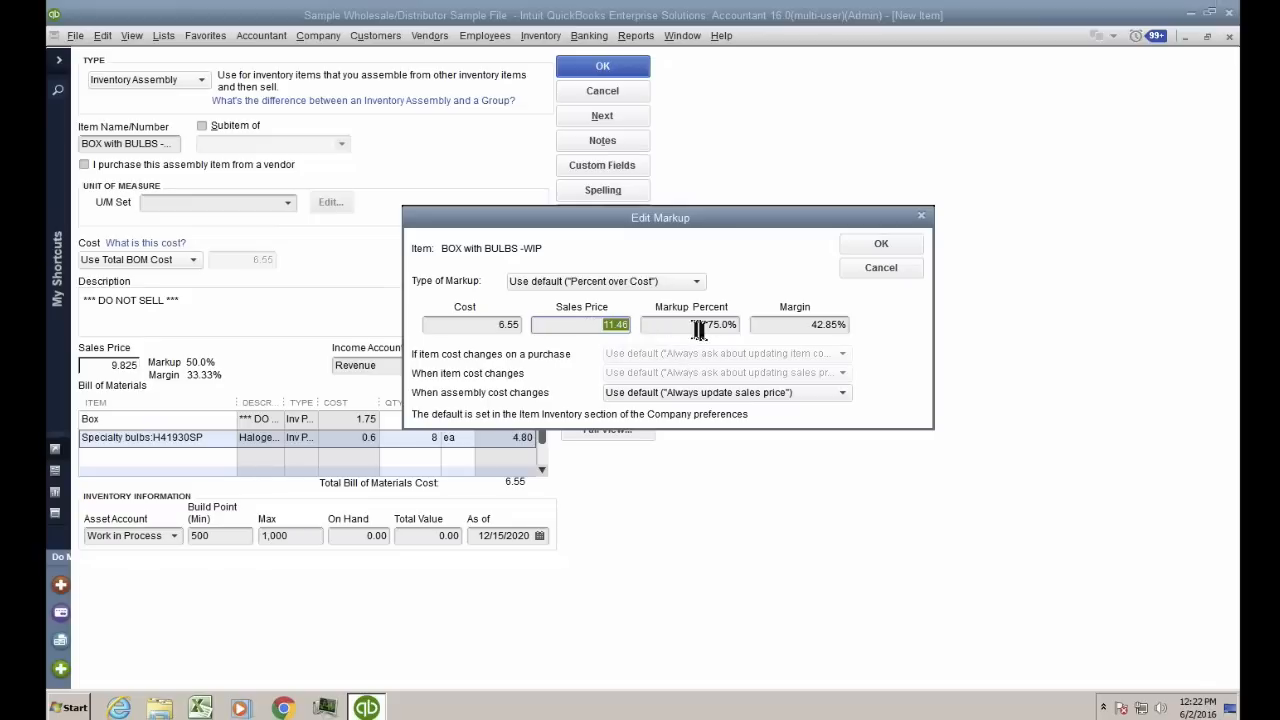
double_click(697, 326)
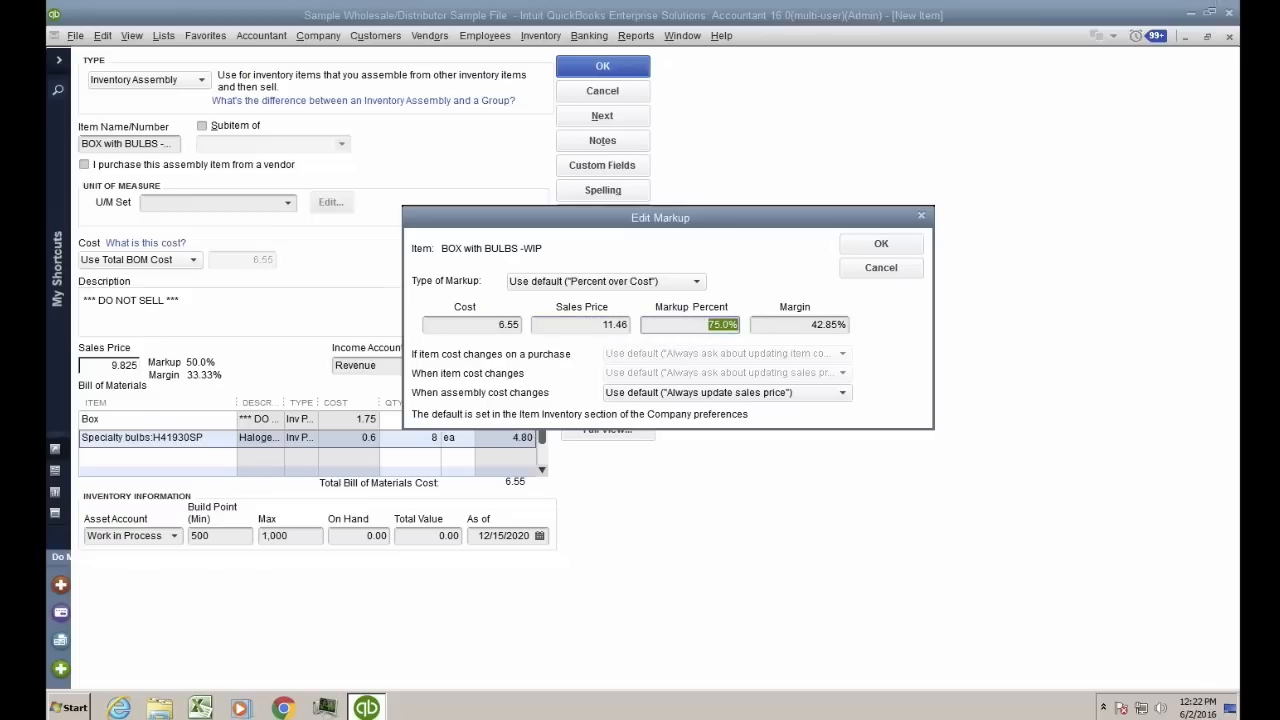
Set the assembly's margin to 35% in the markup settings
double_click(795, 327)
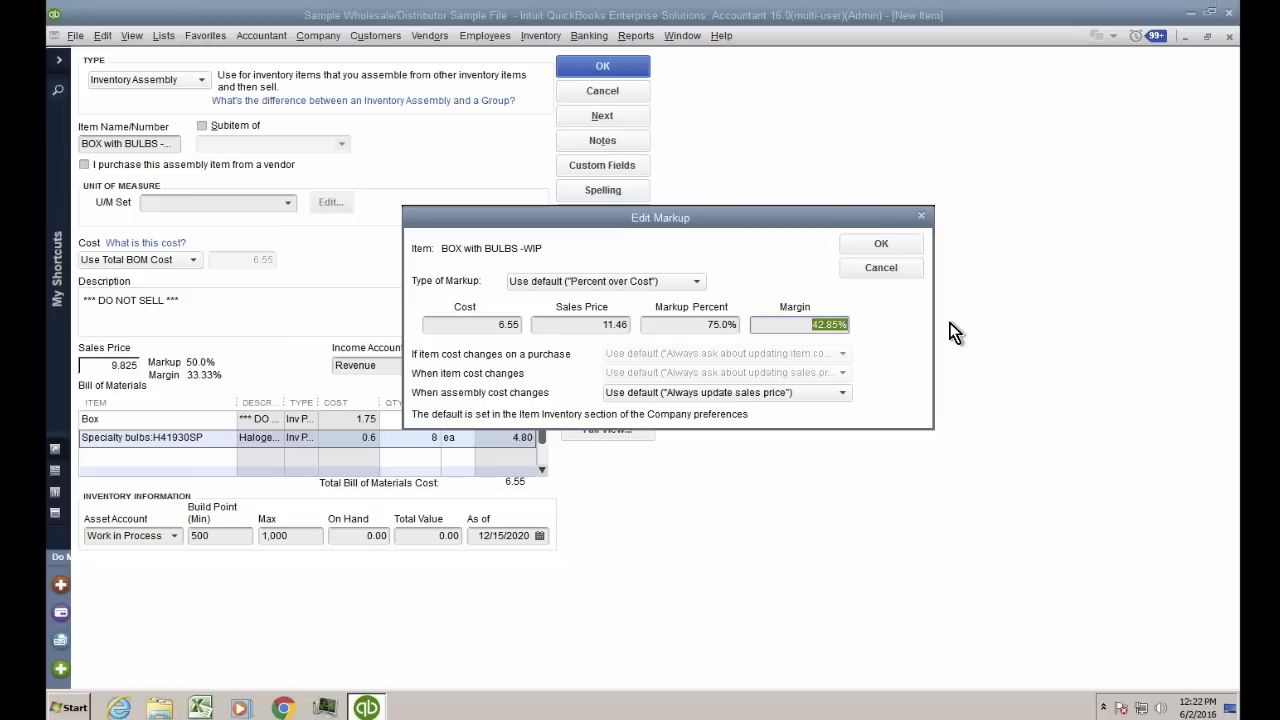
type("35")
key("Tab")
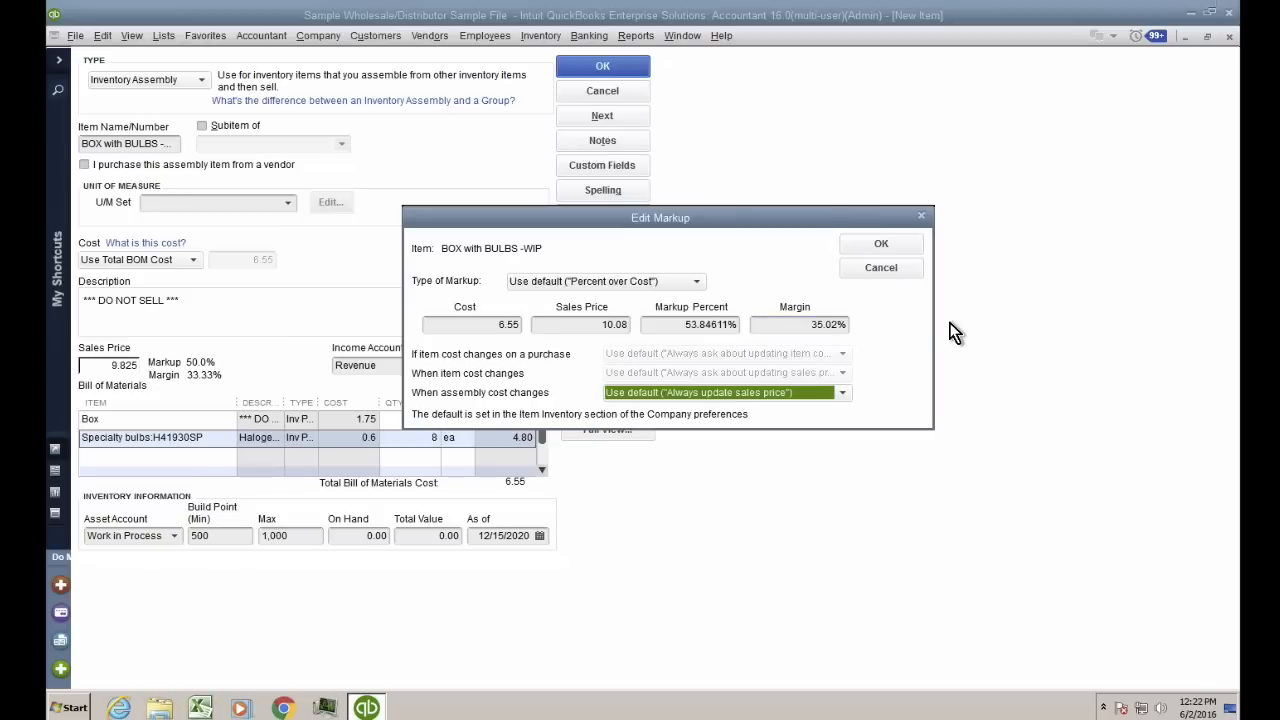
double_click(575, 325)
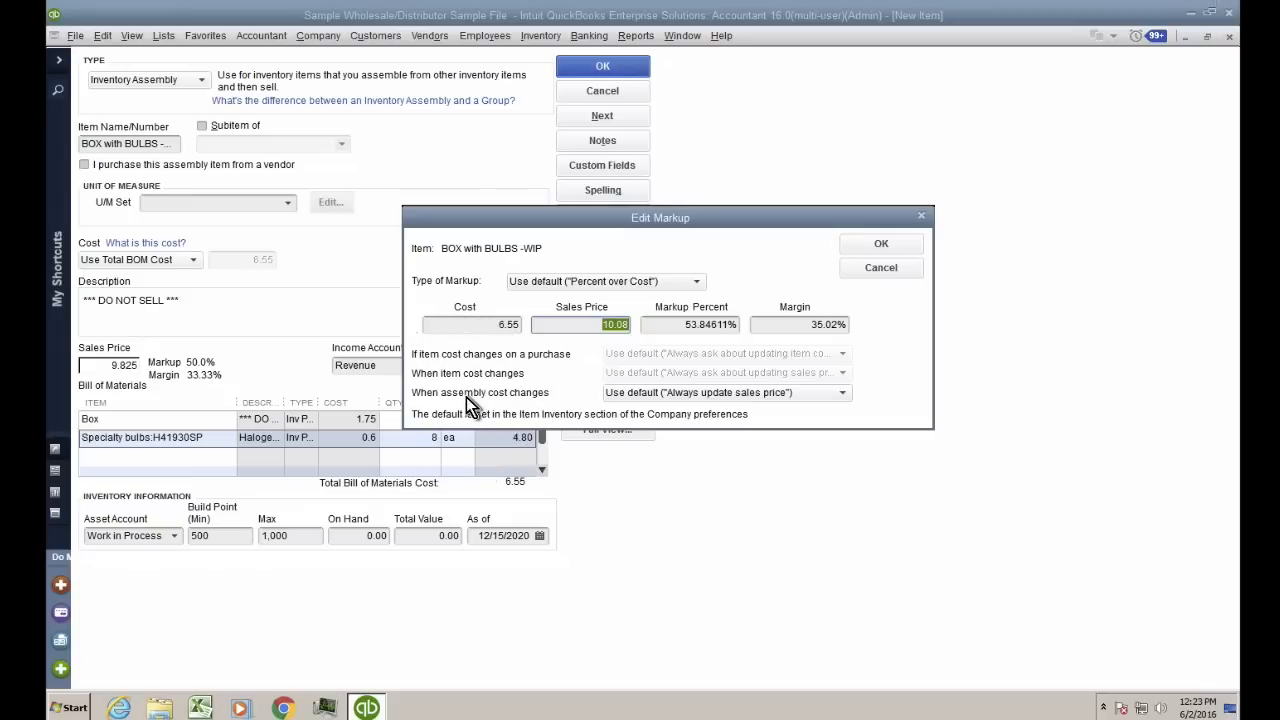
Choose "Always update sales price" for when the assembly cost changes
left_click(843, 393)
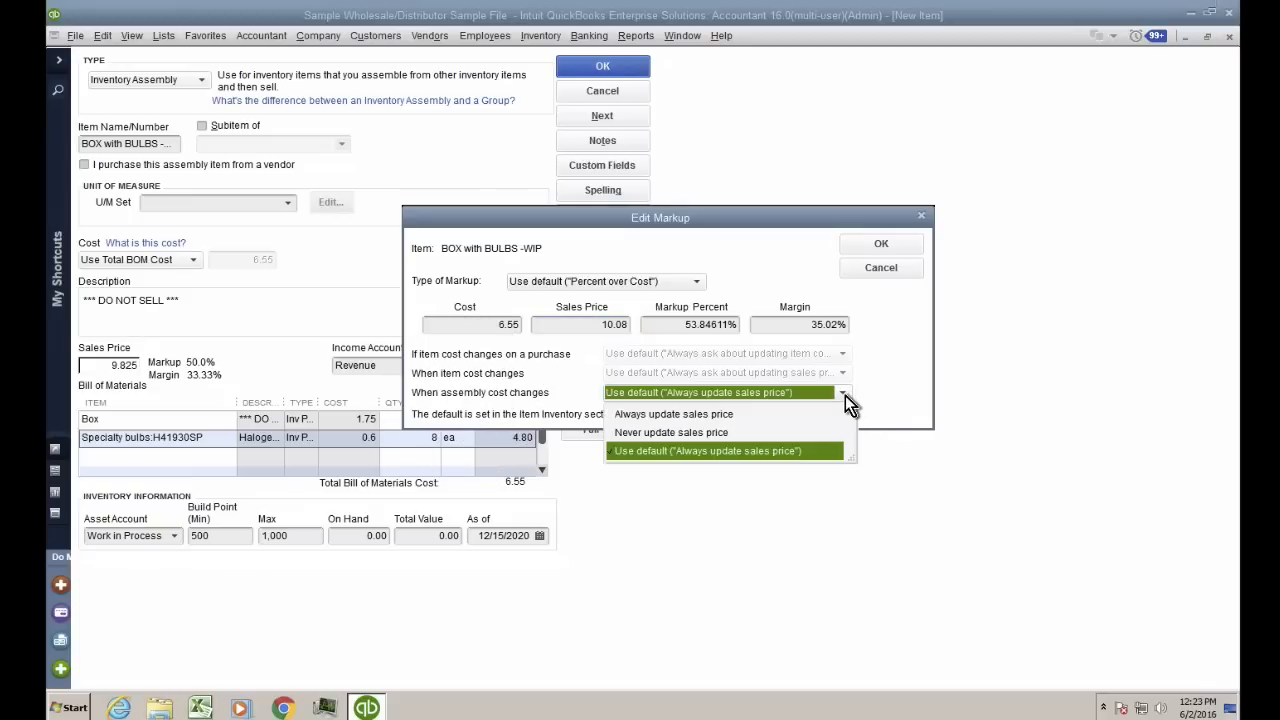
left_click(706, 416)
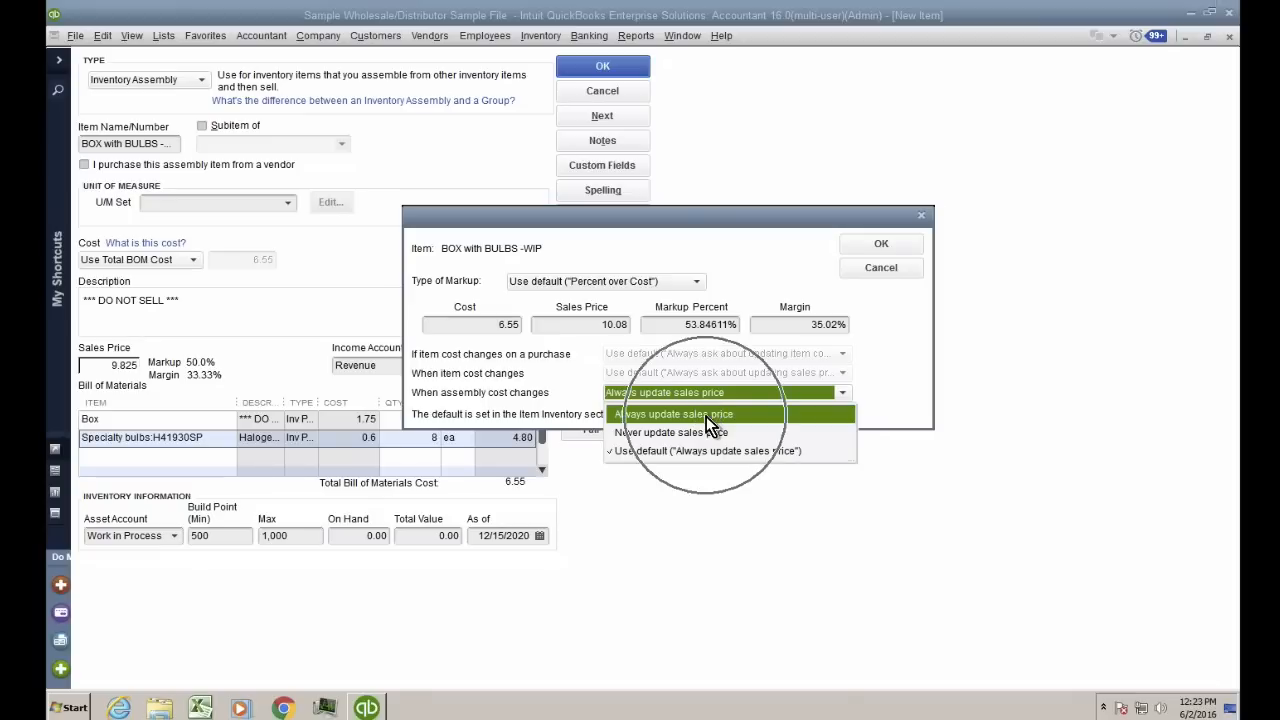
left_click_drag(792, 325, 848, 325)
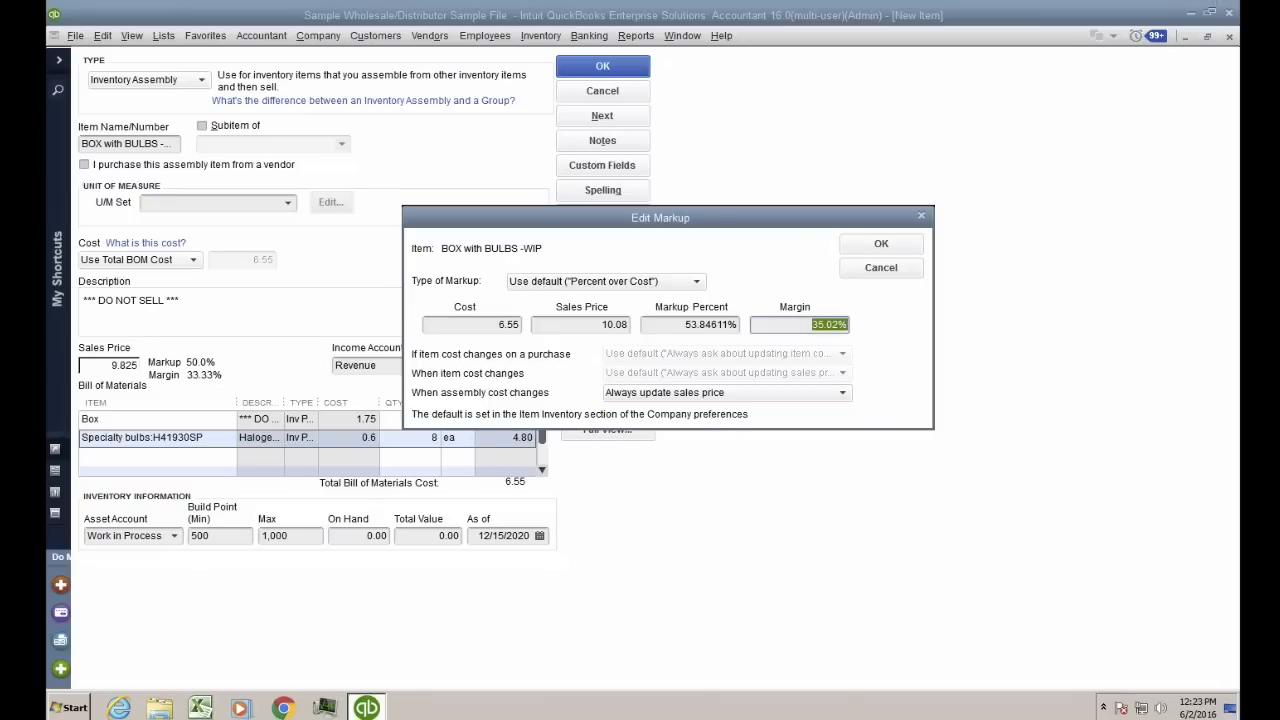
Review the assembly's cost, component costs and sales price, and the available options for handling assembly cost changes
left_click(264, 268)
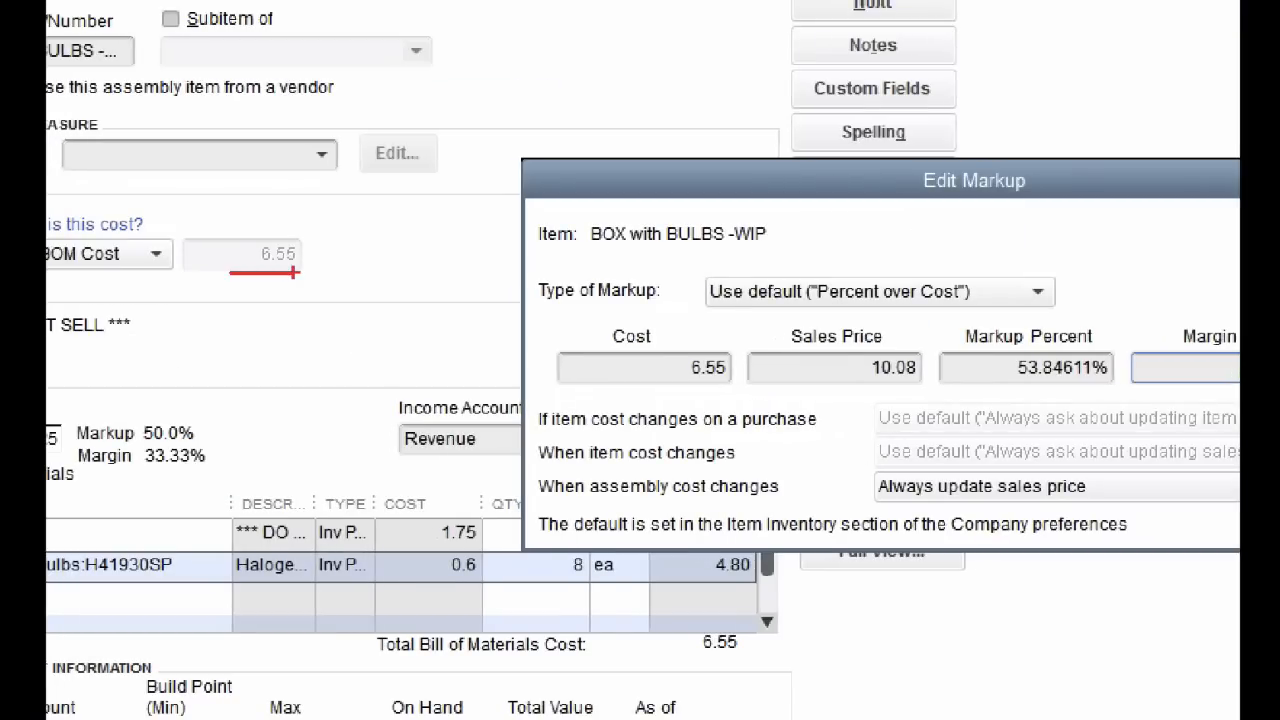
mouse_move(384, 536)
left_mouse_down()
mouse_move(428, 537)
mouse_move(432, 572)
mouse_move(472, 601)
left_mouse_up()
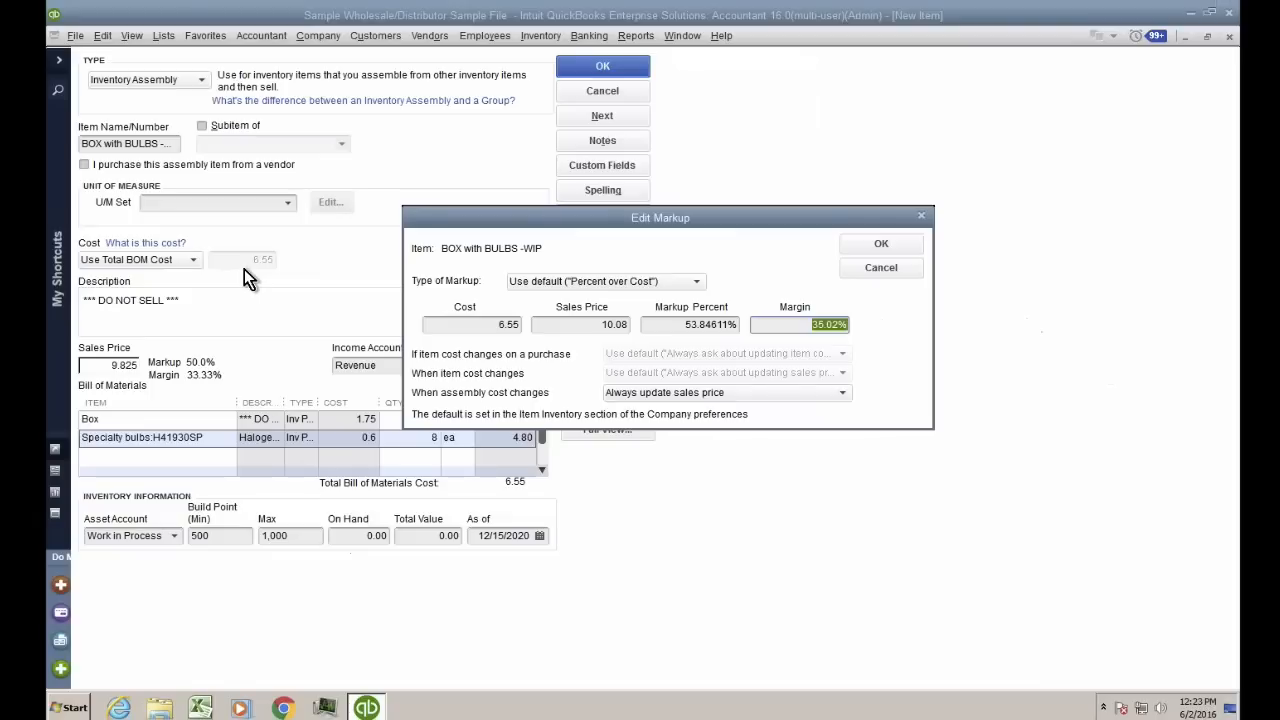
left_click(618, 328)
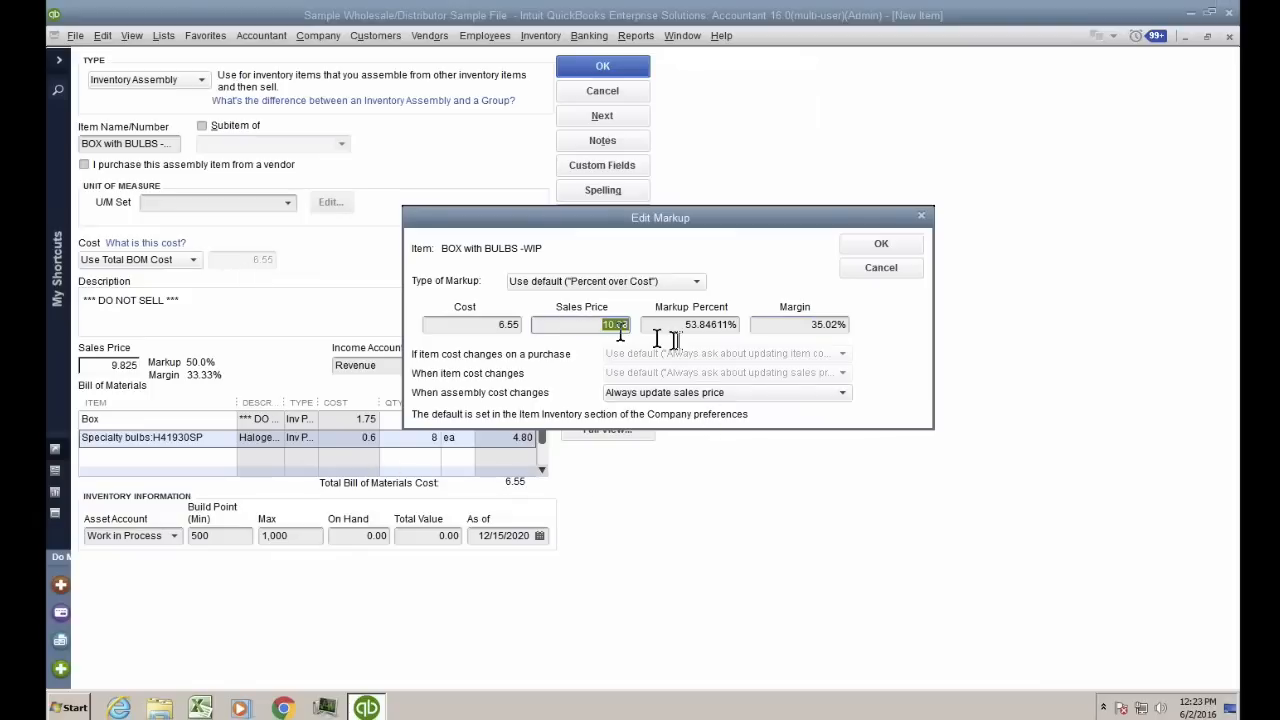
left_click(658, 395)
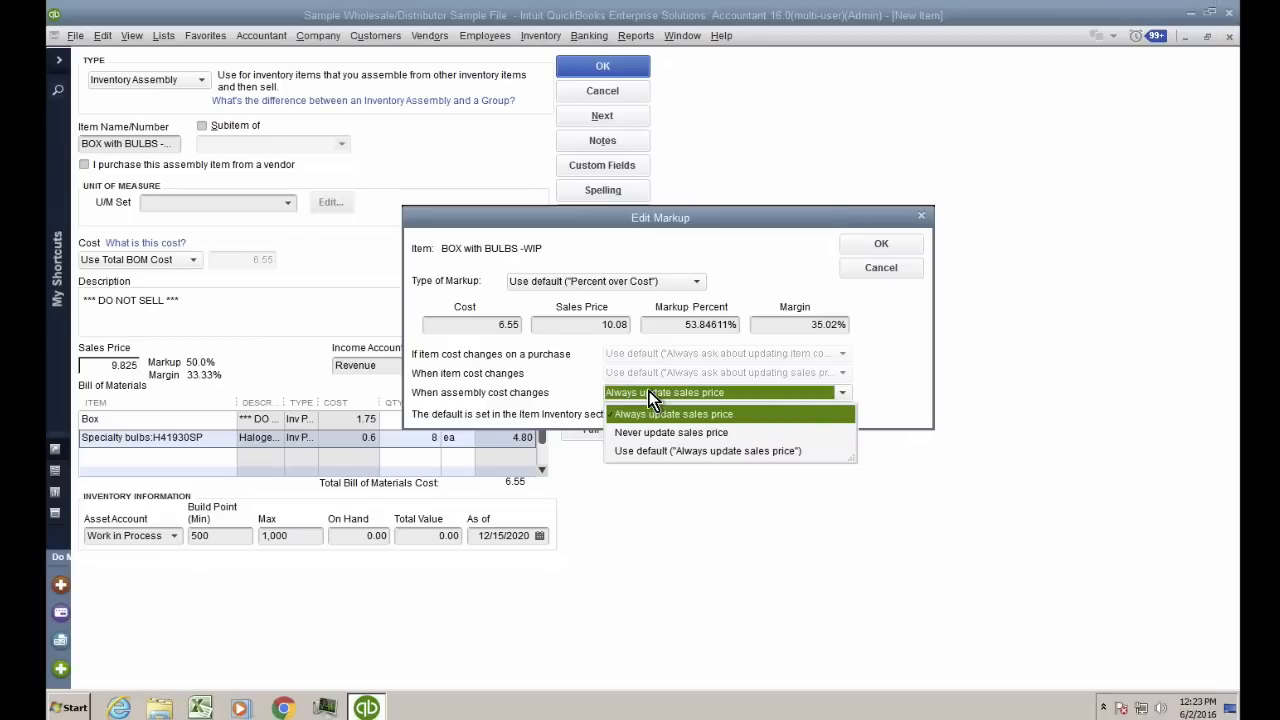
key("ctrl")
key("ctrl")
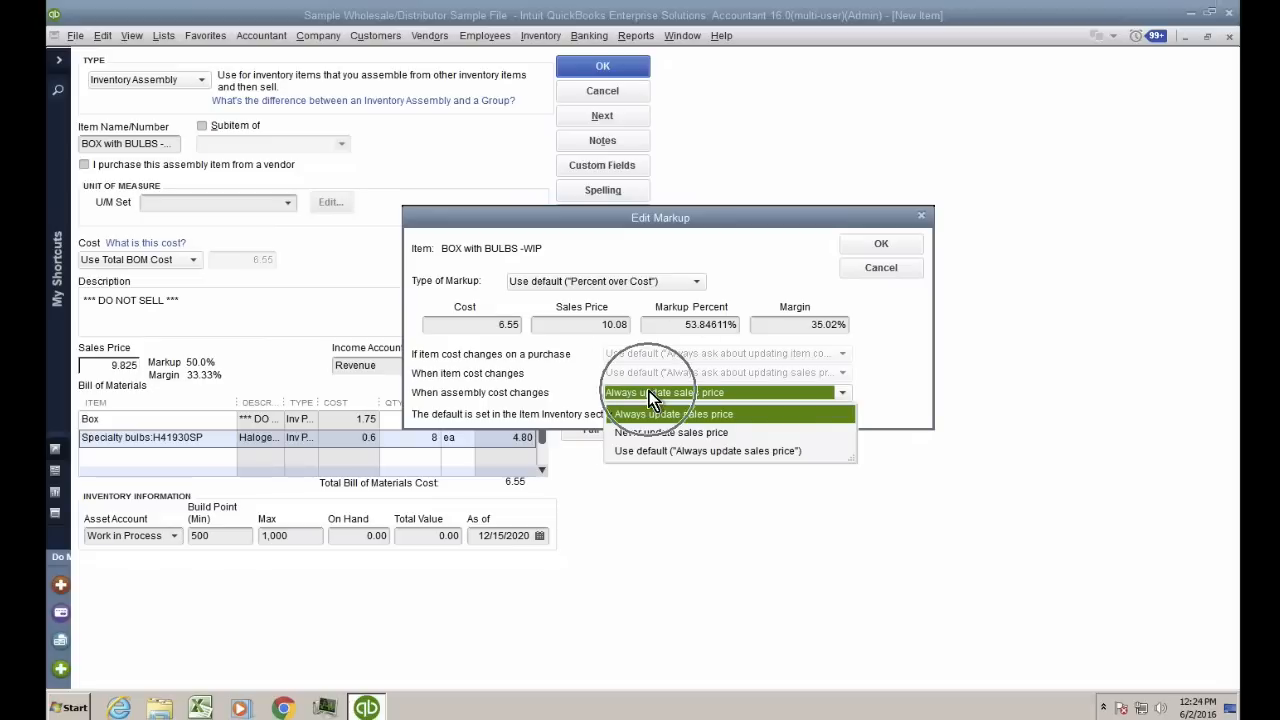
Cancel the markup settings and set the assembly's sales price to 0
left_click(650, 396)
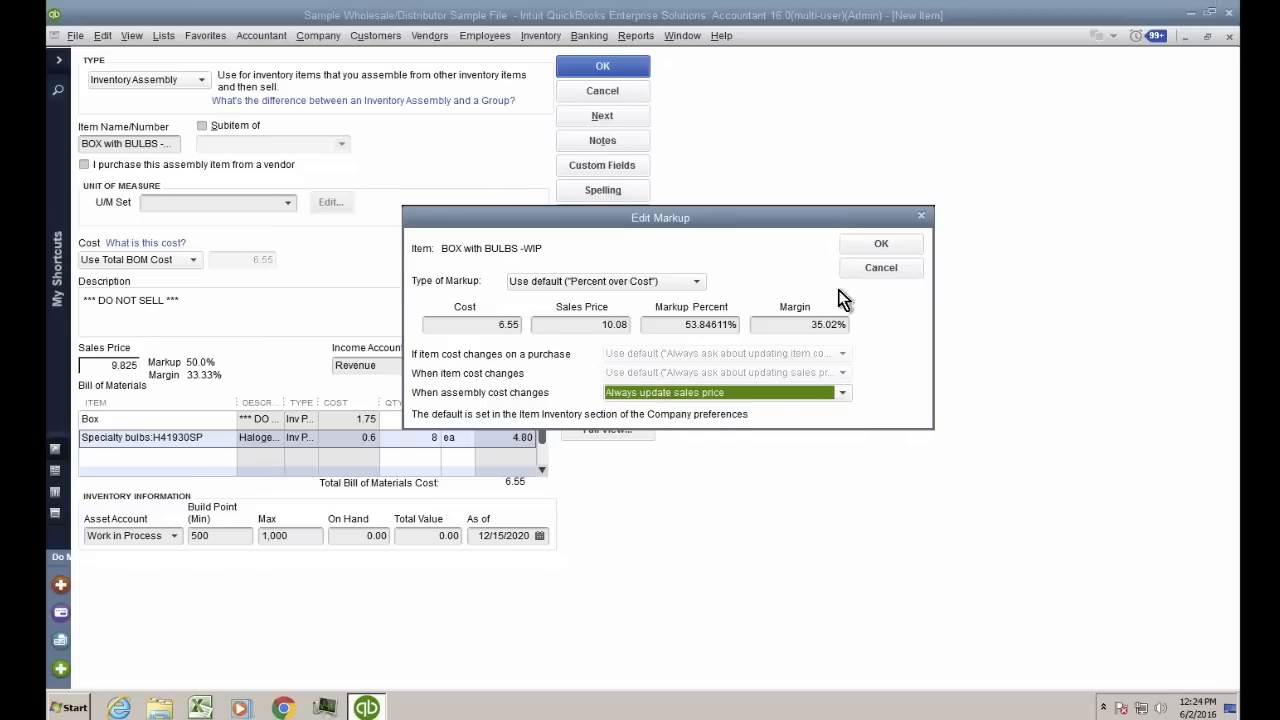
left_click(869, 272)
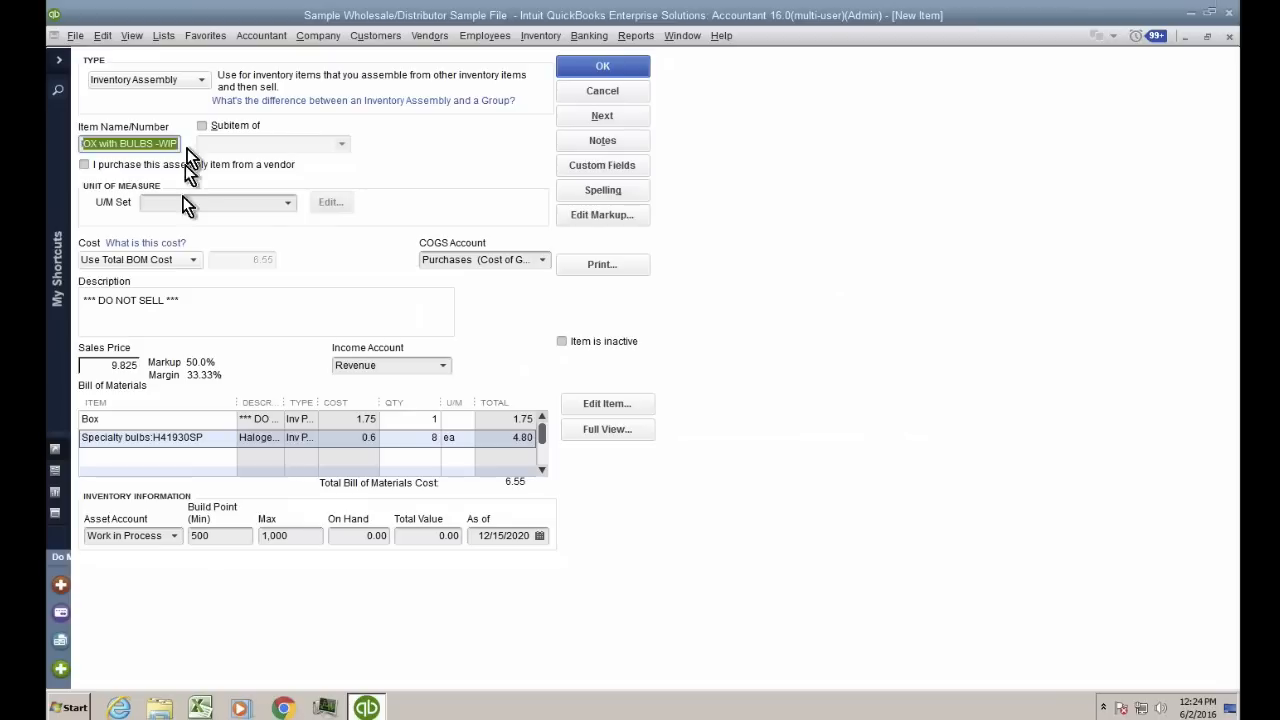
left_click(108, 364)
left_click_drag(124, 362, 178, 367)
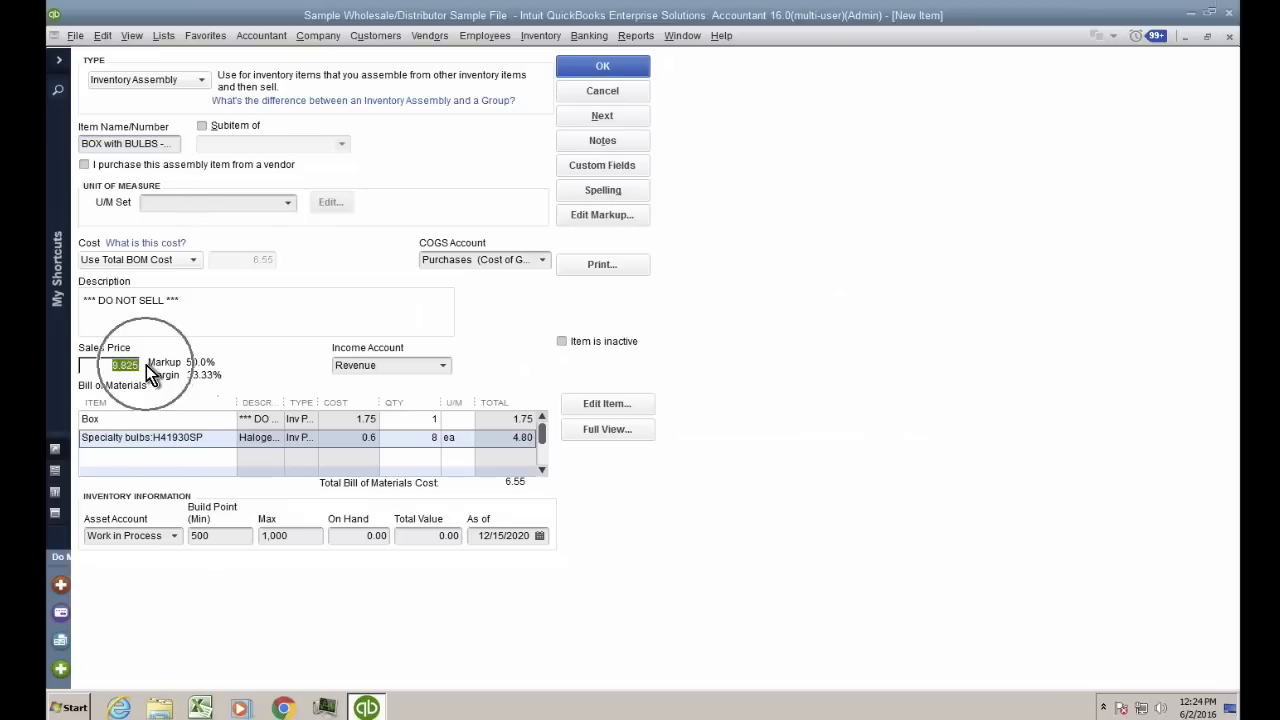
type("0")
key("Tab")
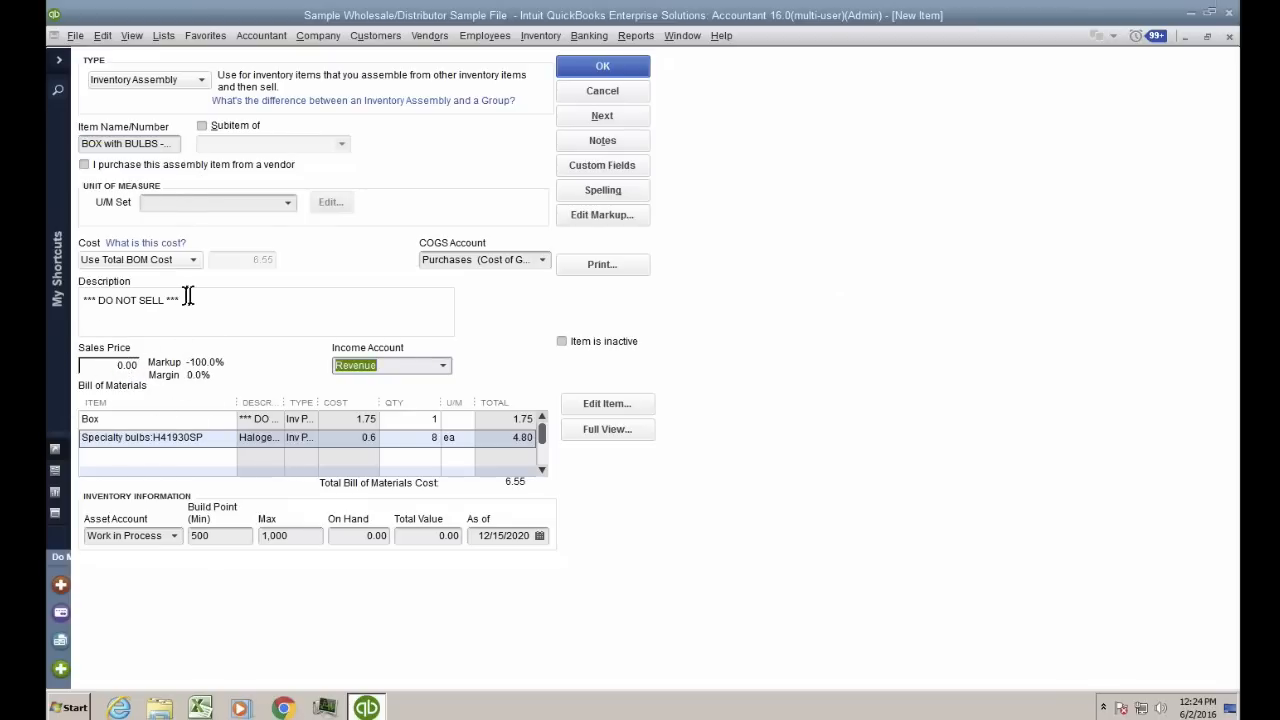
left_click_drag(185, 300, 47, 282)
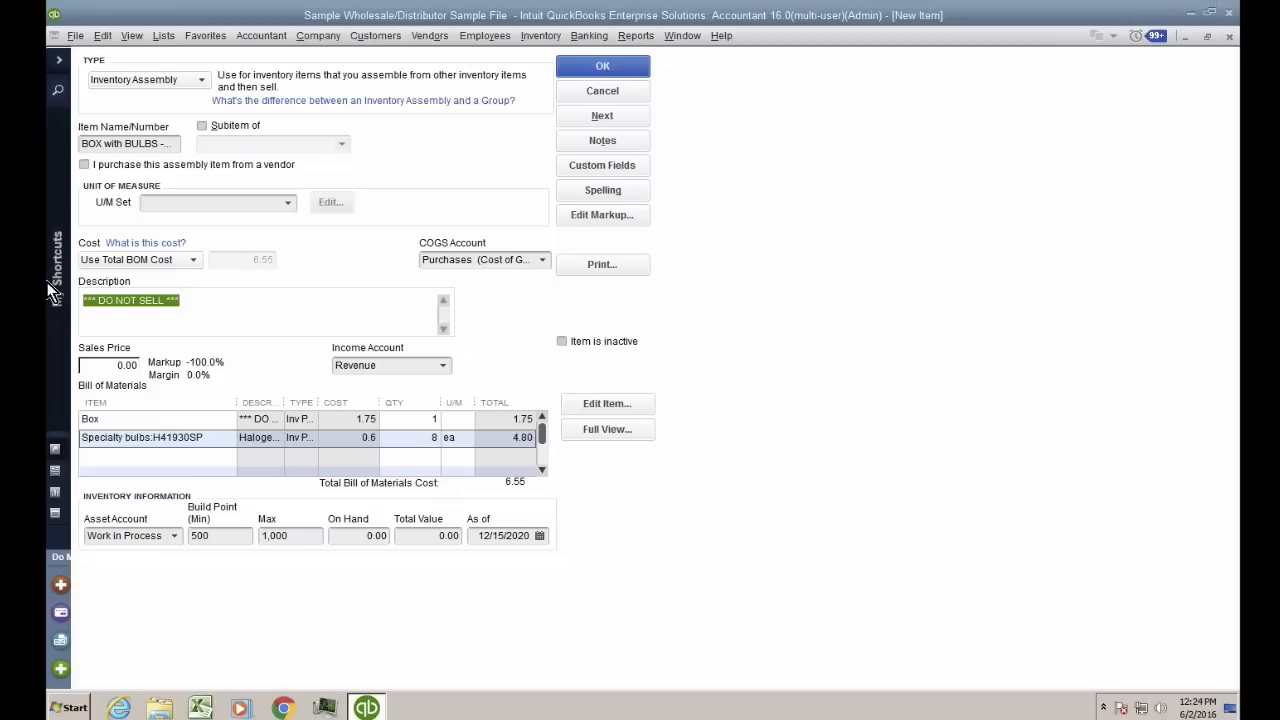
left_click(115, 364)
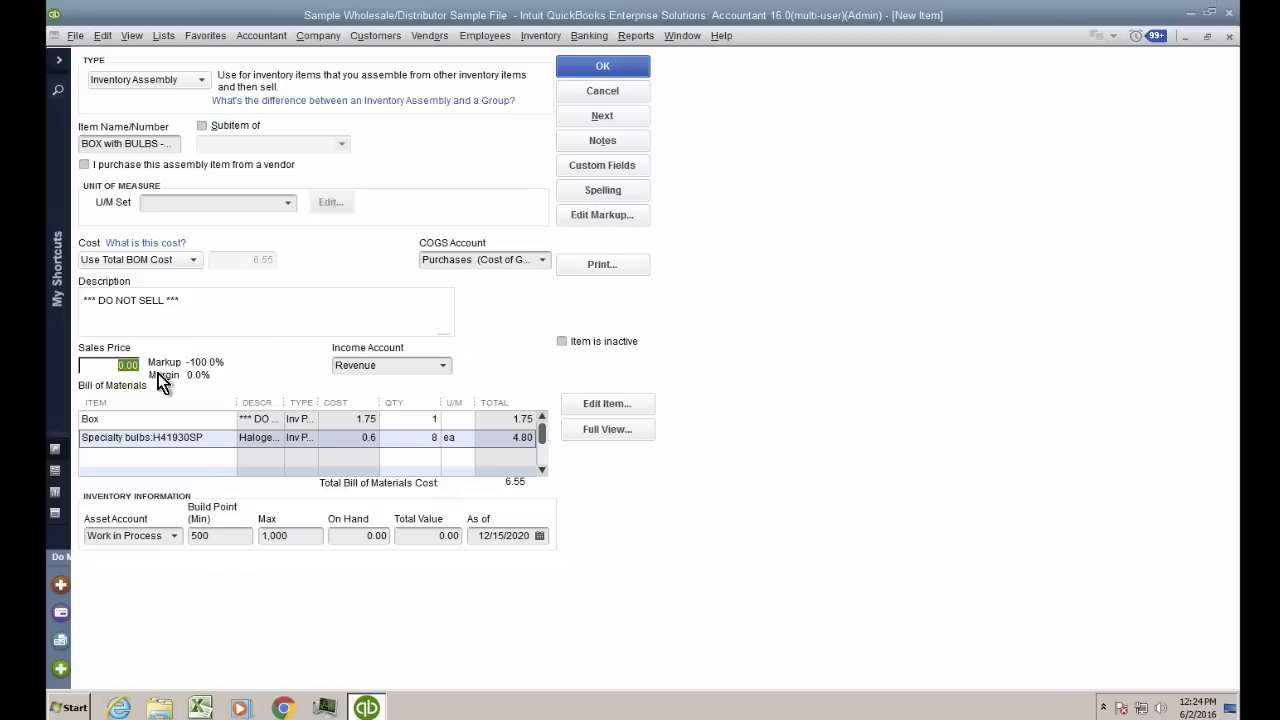
Edit the Box component from the bill of materials and set its cost to 1.80
left_click(157, 419)
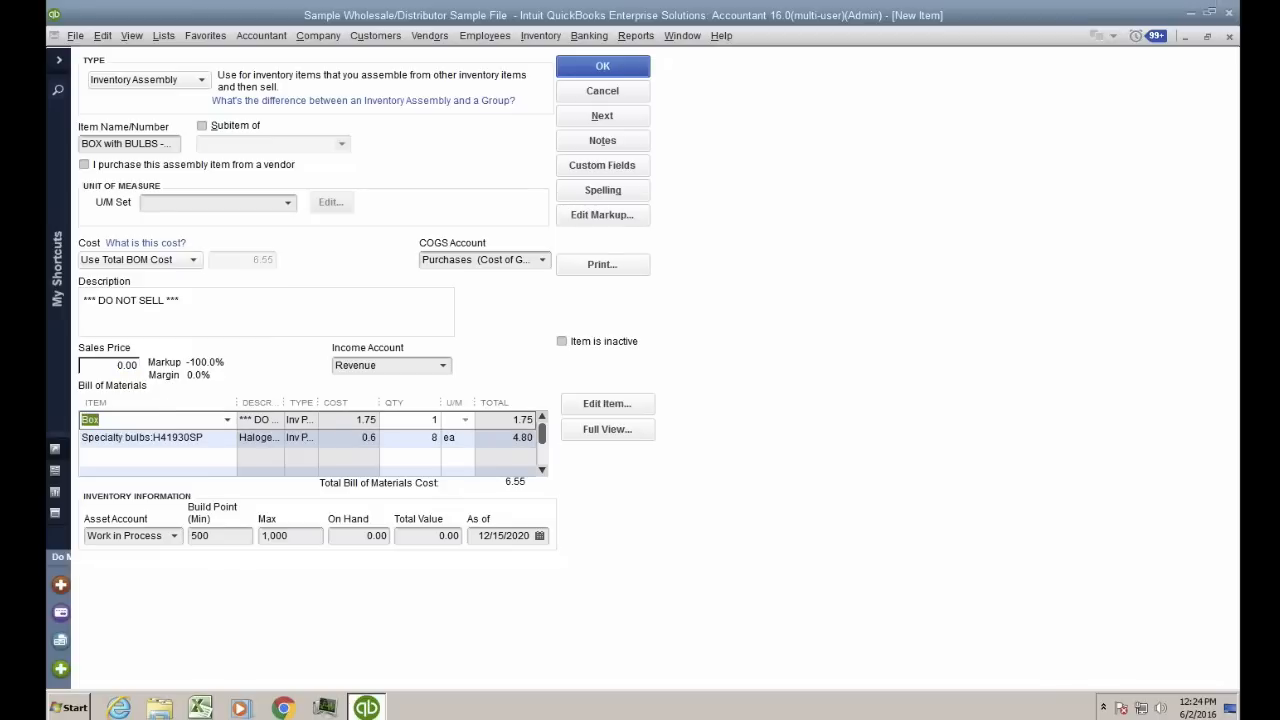
left_click(207, 438)
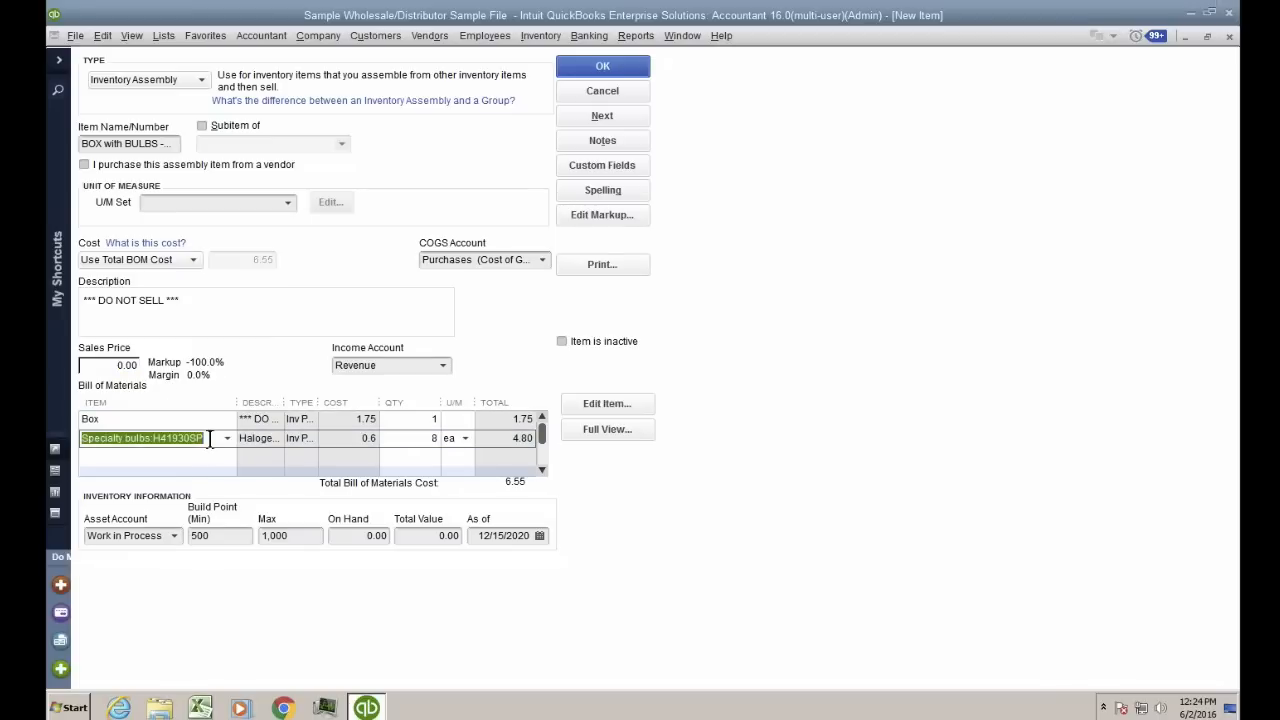
left_click(145, 420)
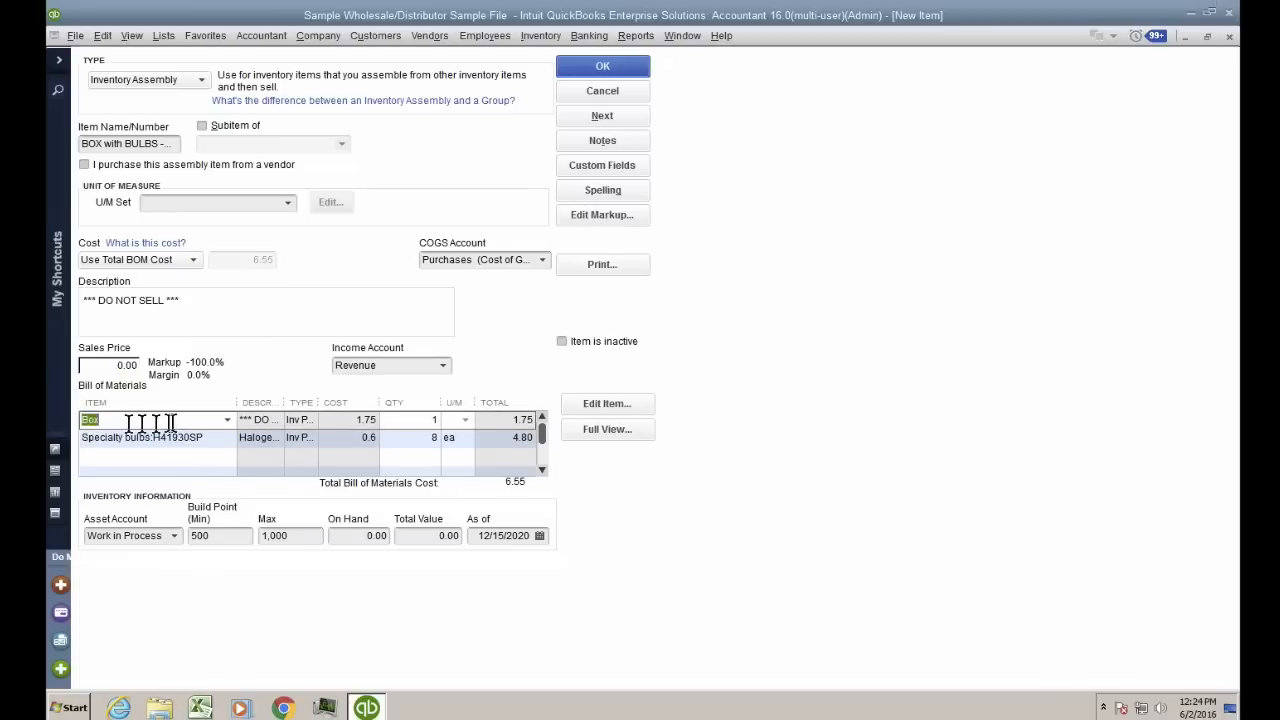
left_click(372, 421)
left_click(626, 408)
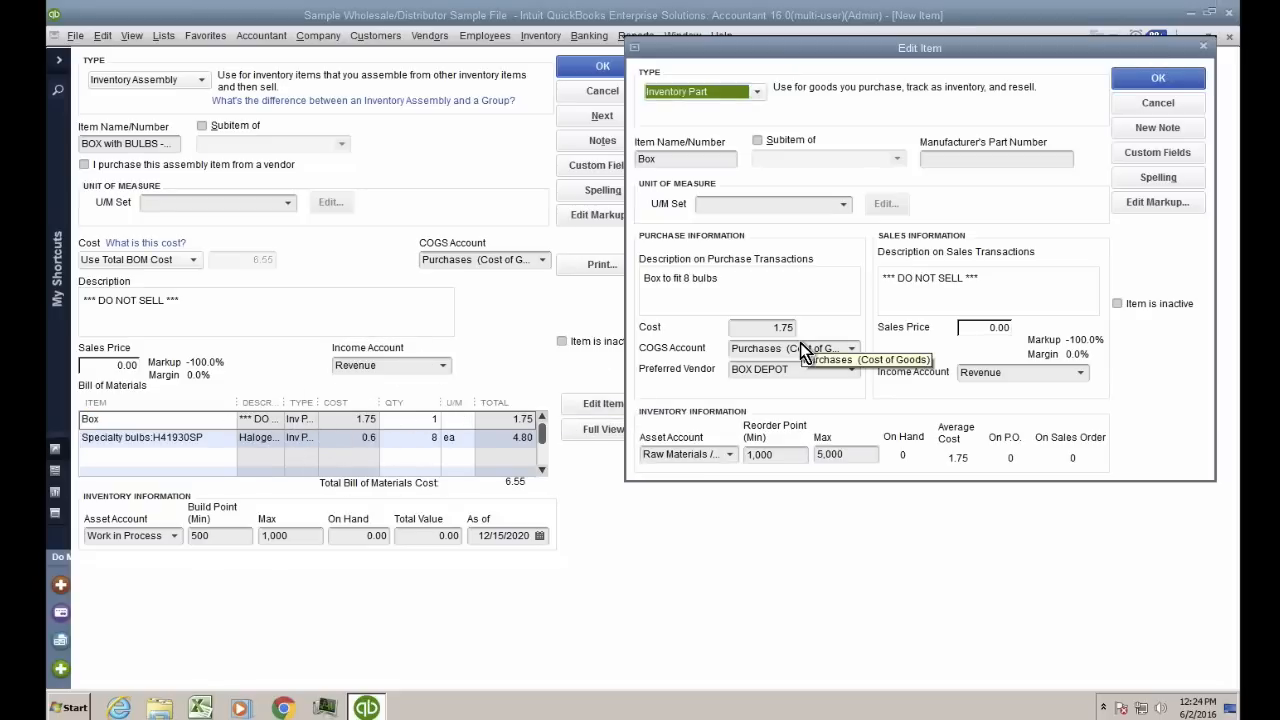
left_click(770, 328)
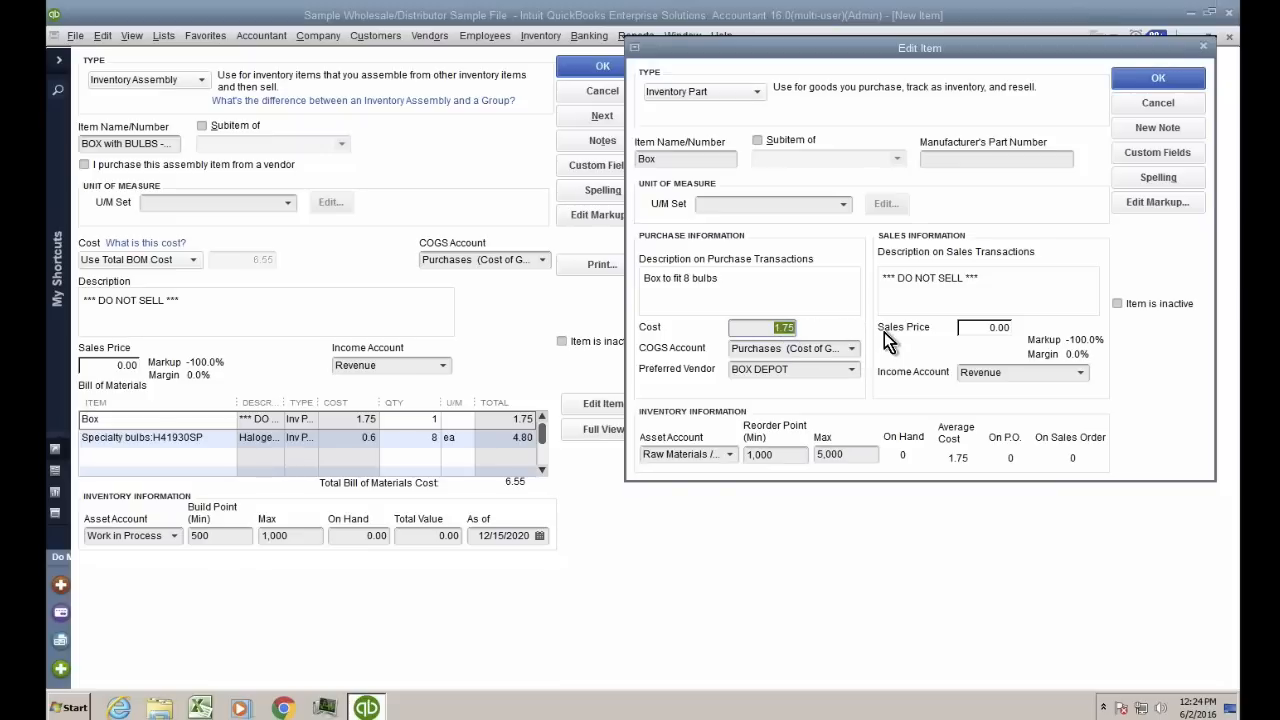
type("1.8")
key("Tab")
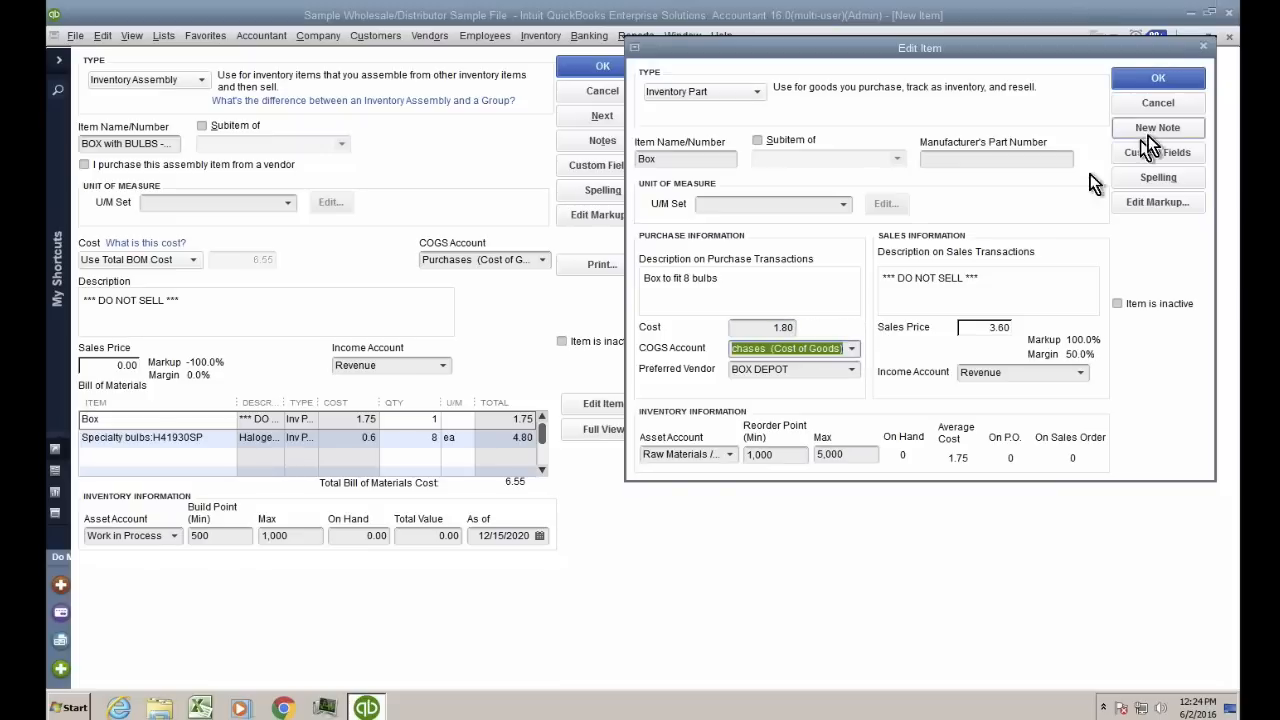
left_click(1156, 76)
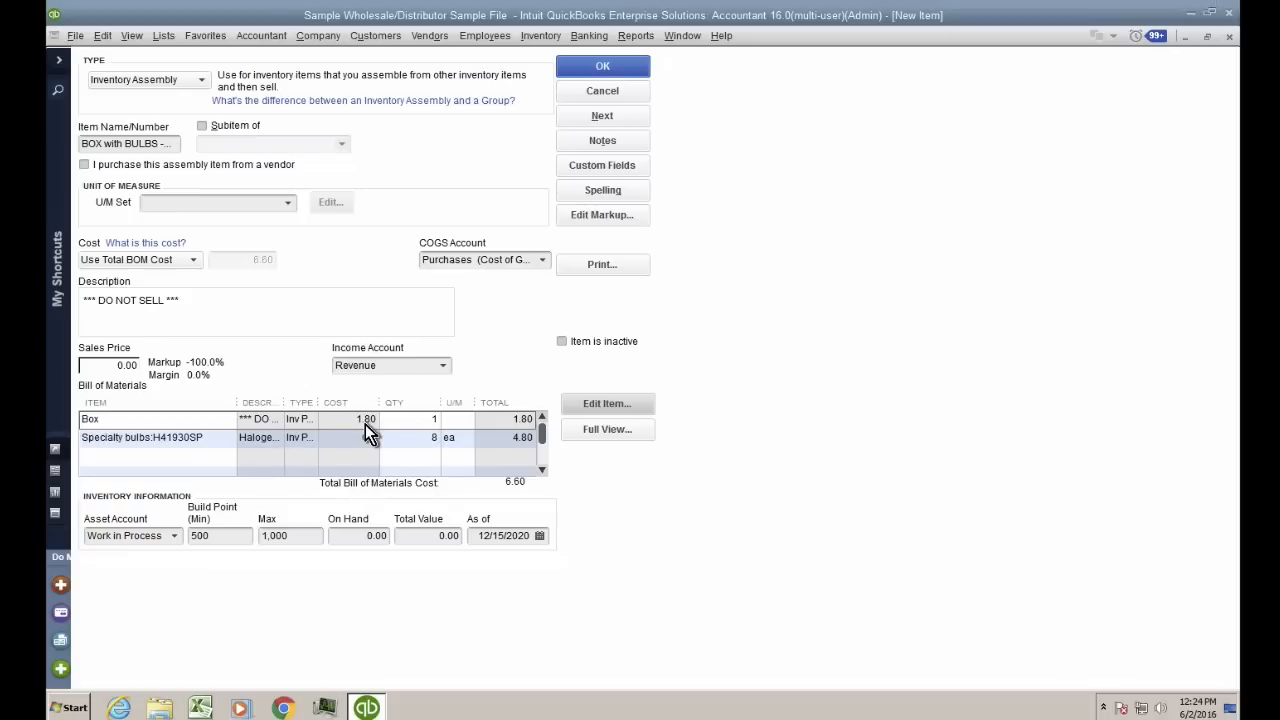
Reopen the Box component for editing and set its cost to 1.90
left_click(607, 403)
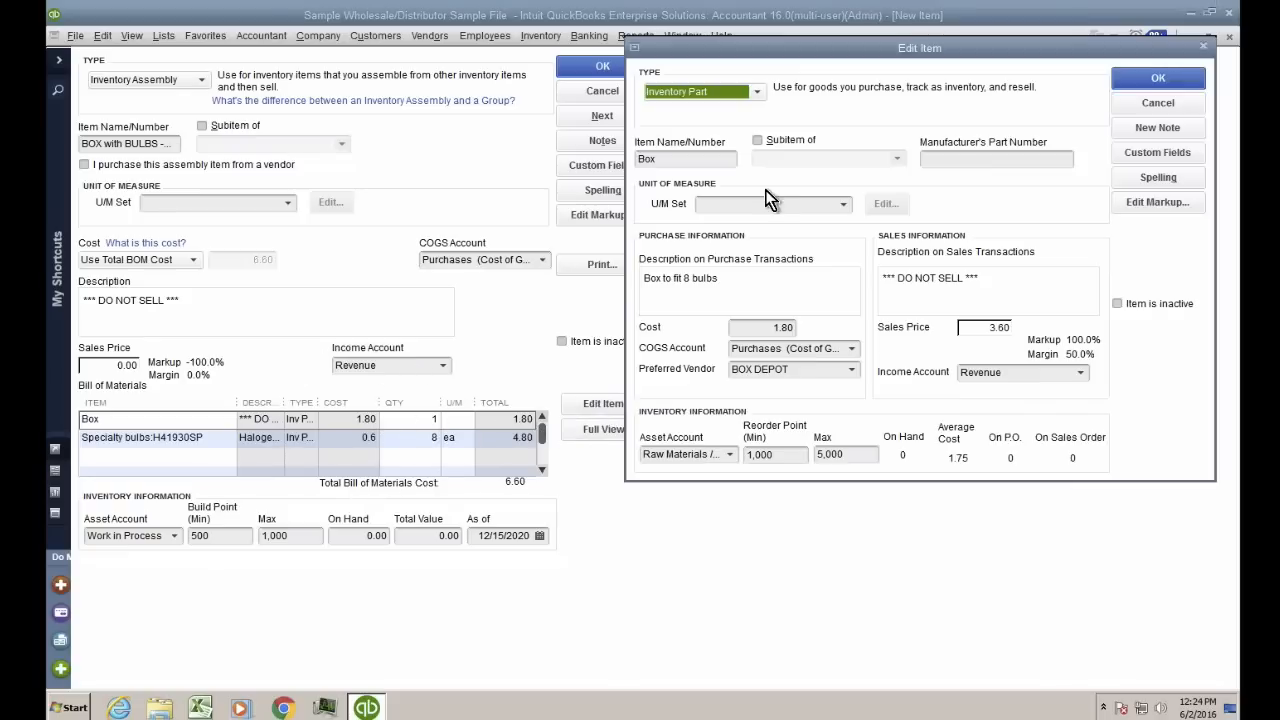
left_click(767, 322)
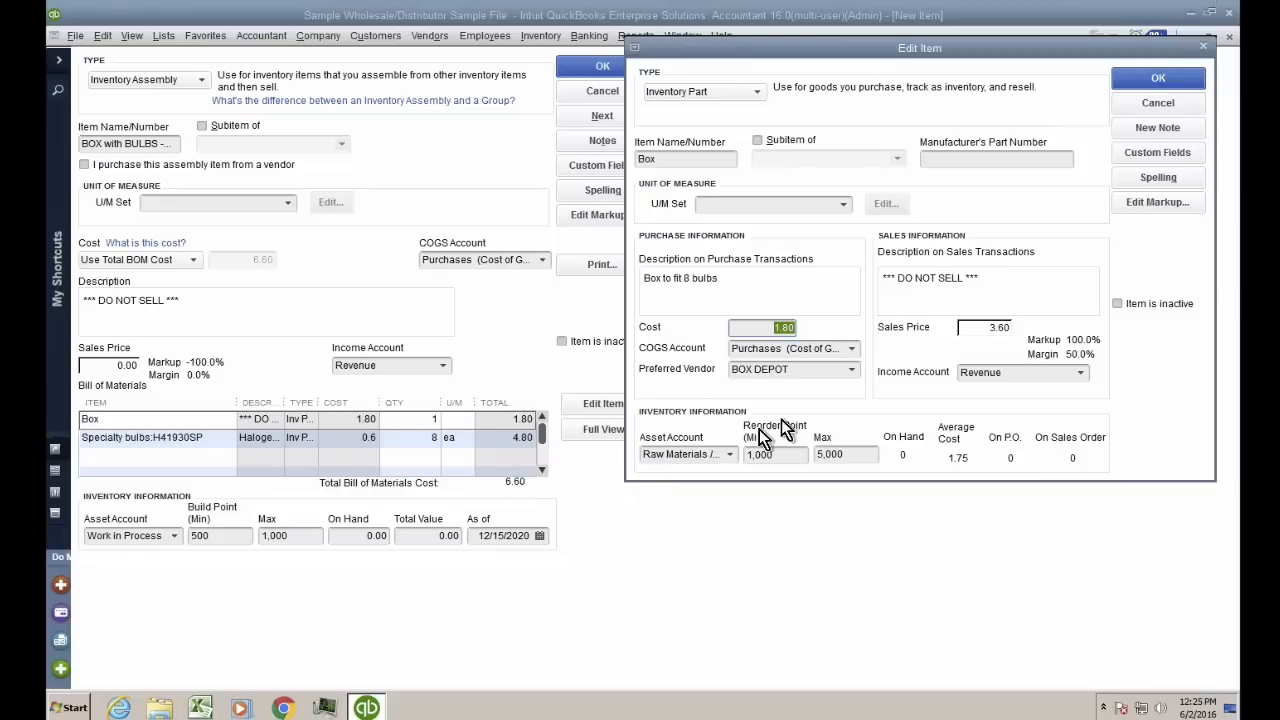
type("1.9")
left_click_drag(780, 328, 829, 328)
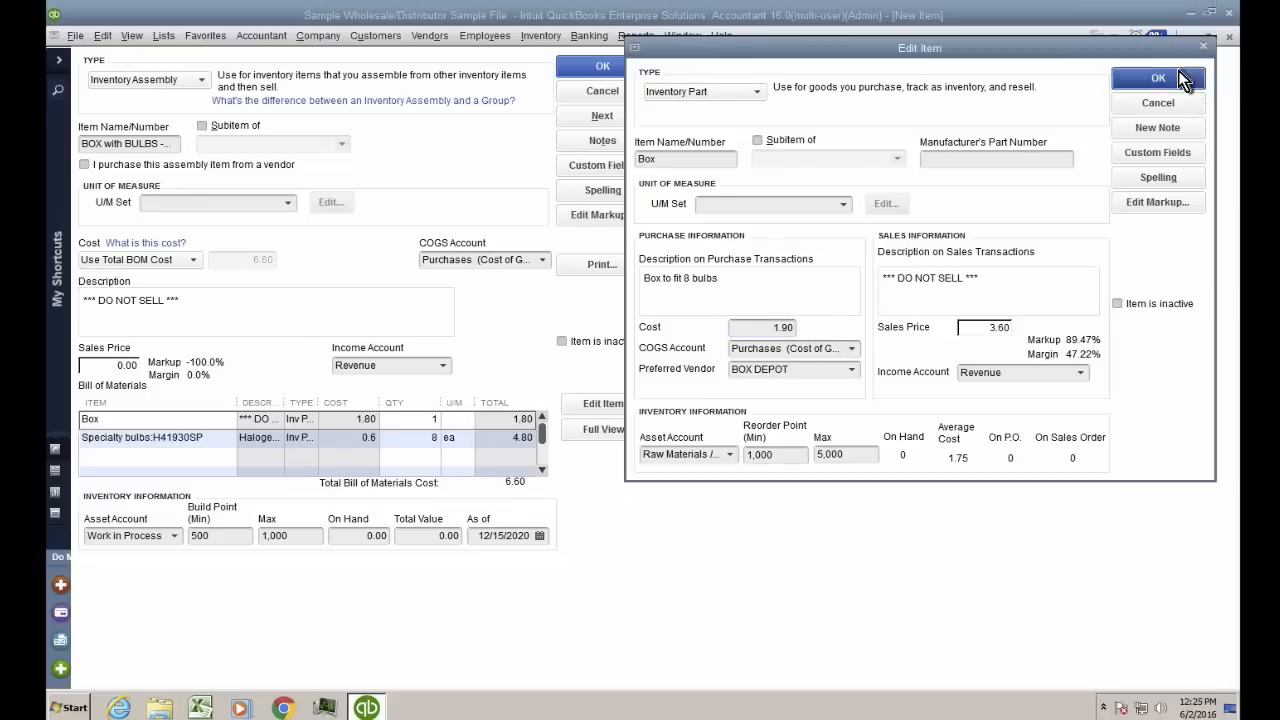
left_click(1158, 78)
key("ctrl+1")
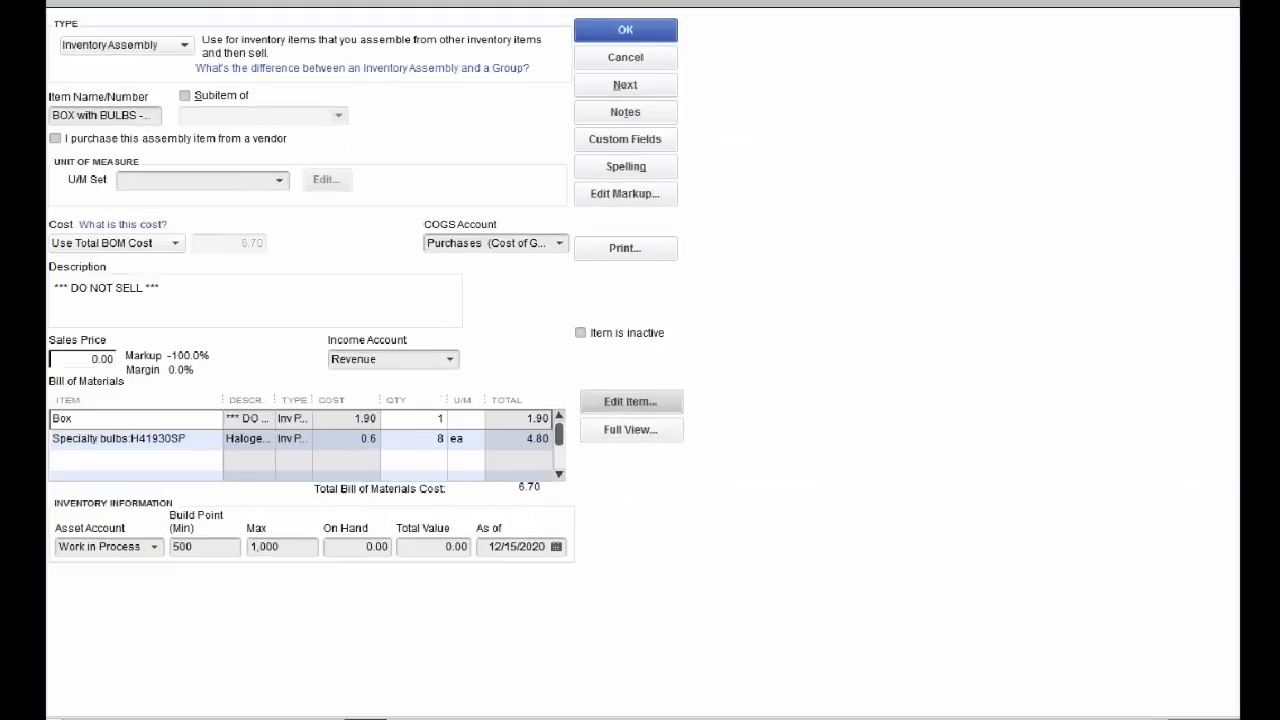
left_click(358, 422)
left_click_drag(341, 422, 402, 422)
key("Escape")
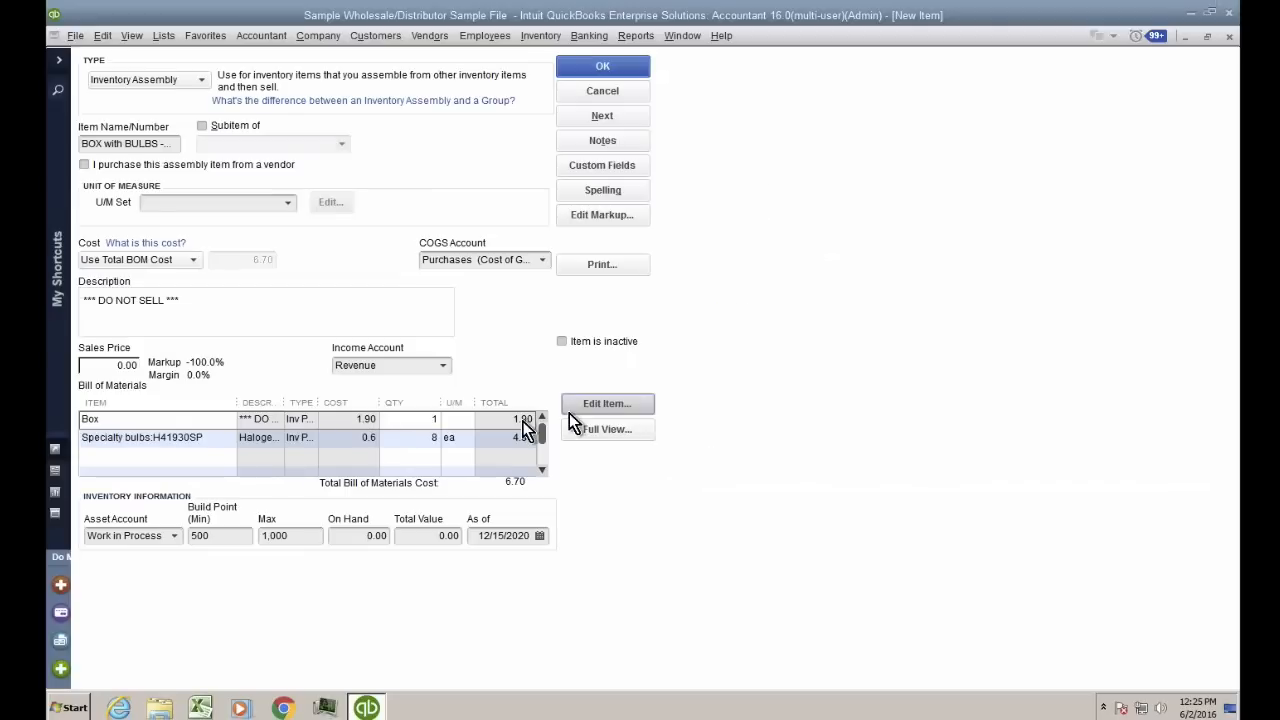
Look through the blank component rows of the bill of materials, including in its full view, and close that view
left_click(629, 407)
left_click(205, 457)
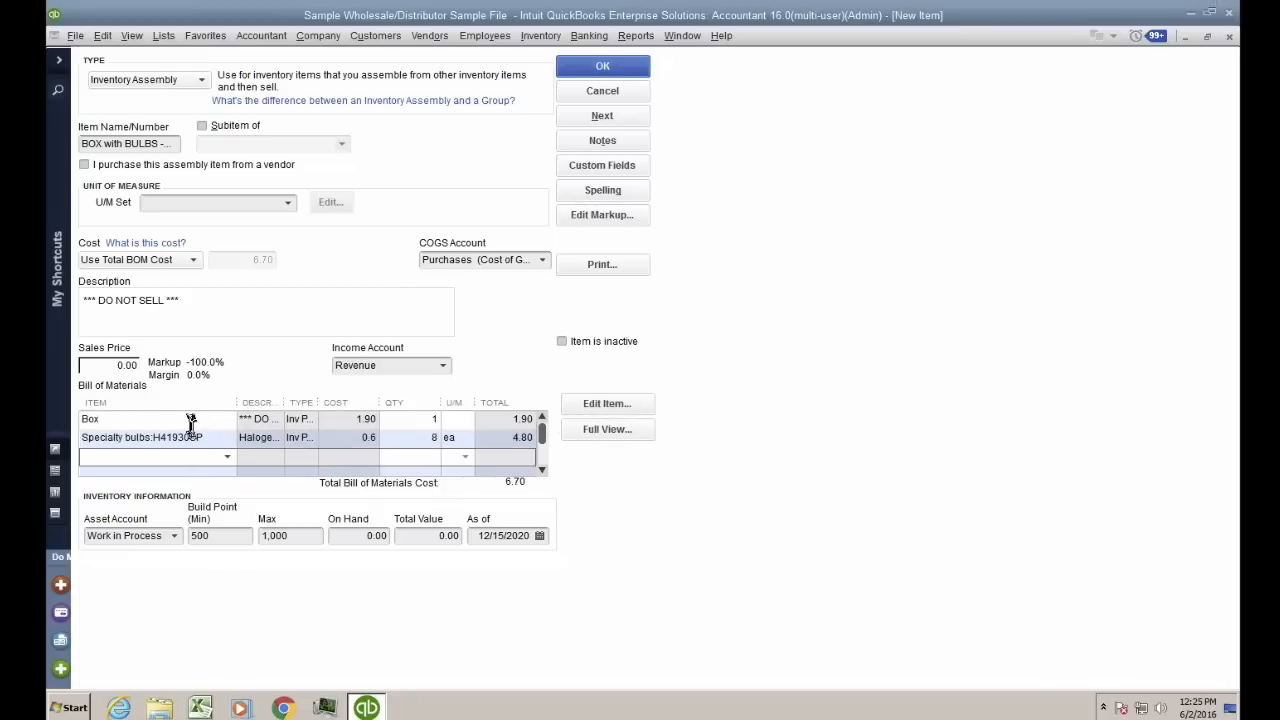
scroll(188, 460, "down", 2)
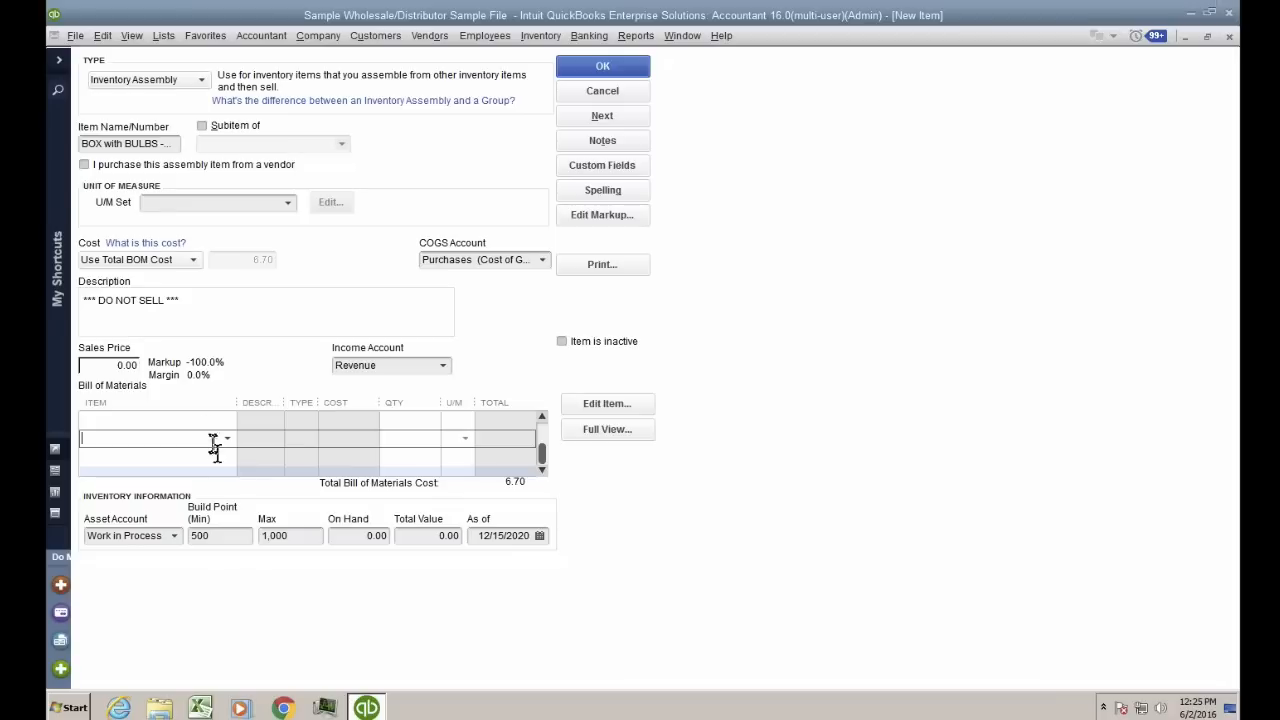
scroll(205, 438, "down", 1)
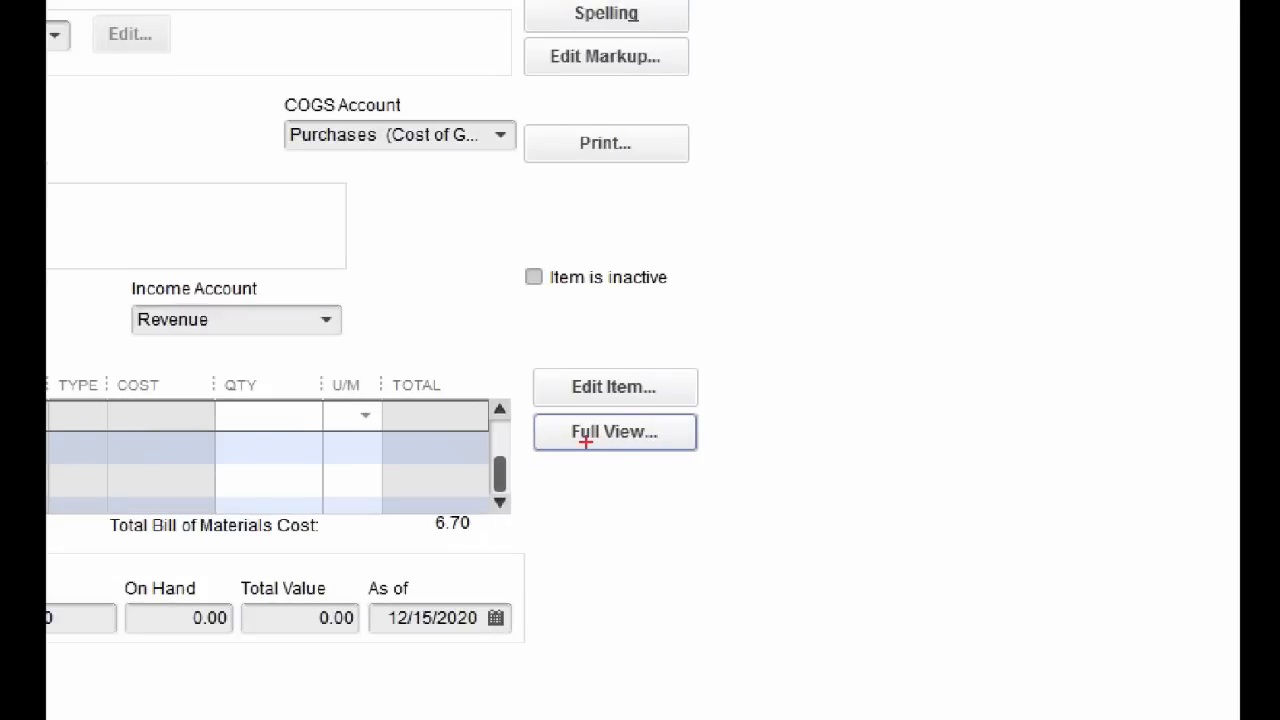
left_click(614, 432)
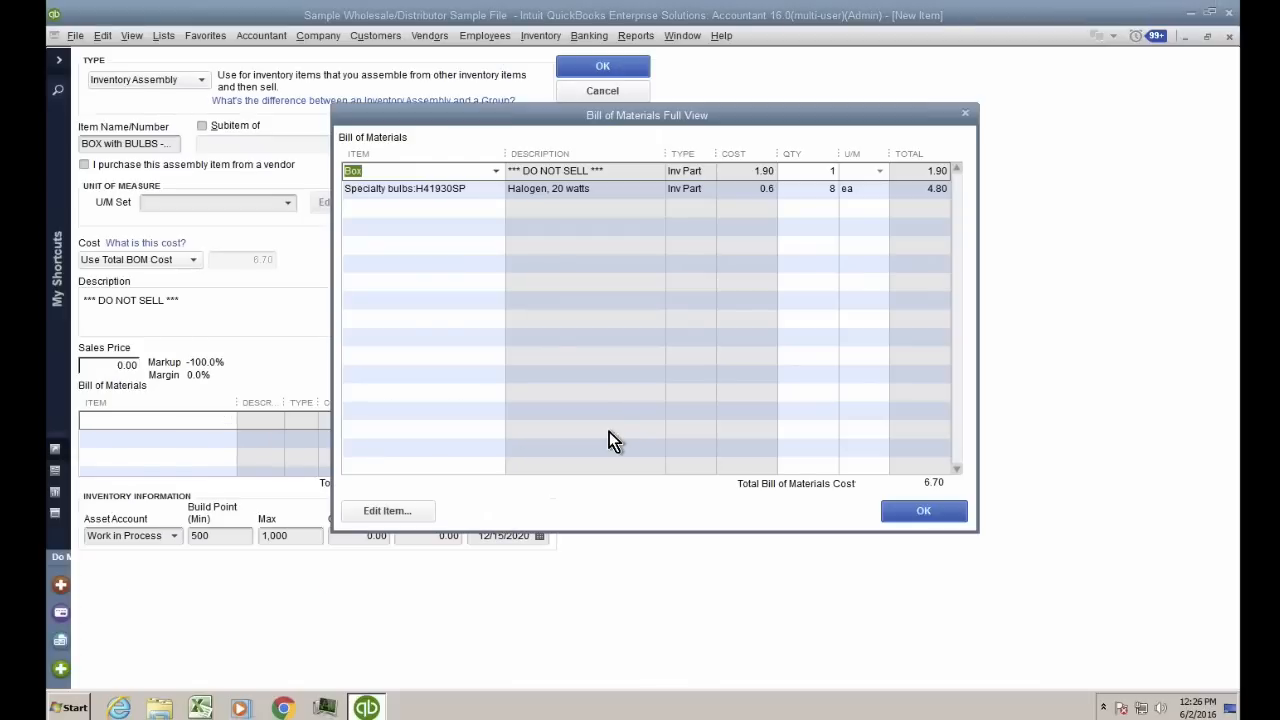
left_click(448, 210)
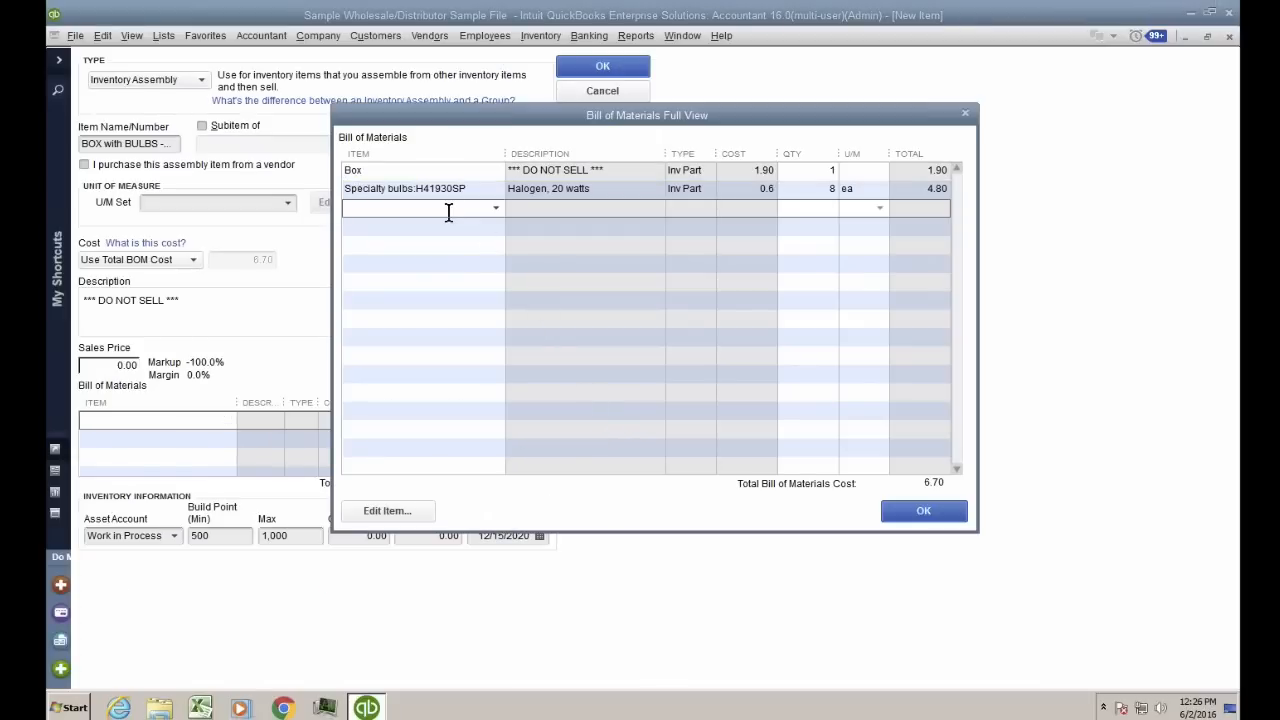
left_click(921, 512)
Save the assembly without updating its sales price, and widen the item list's Type column
left_click(603, 67)
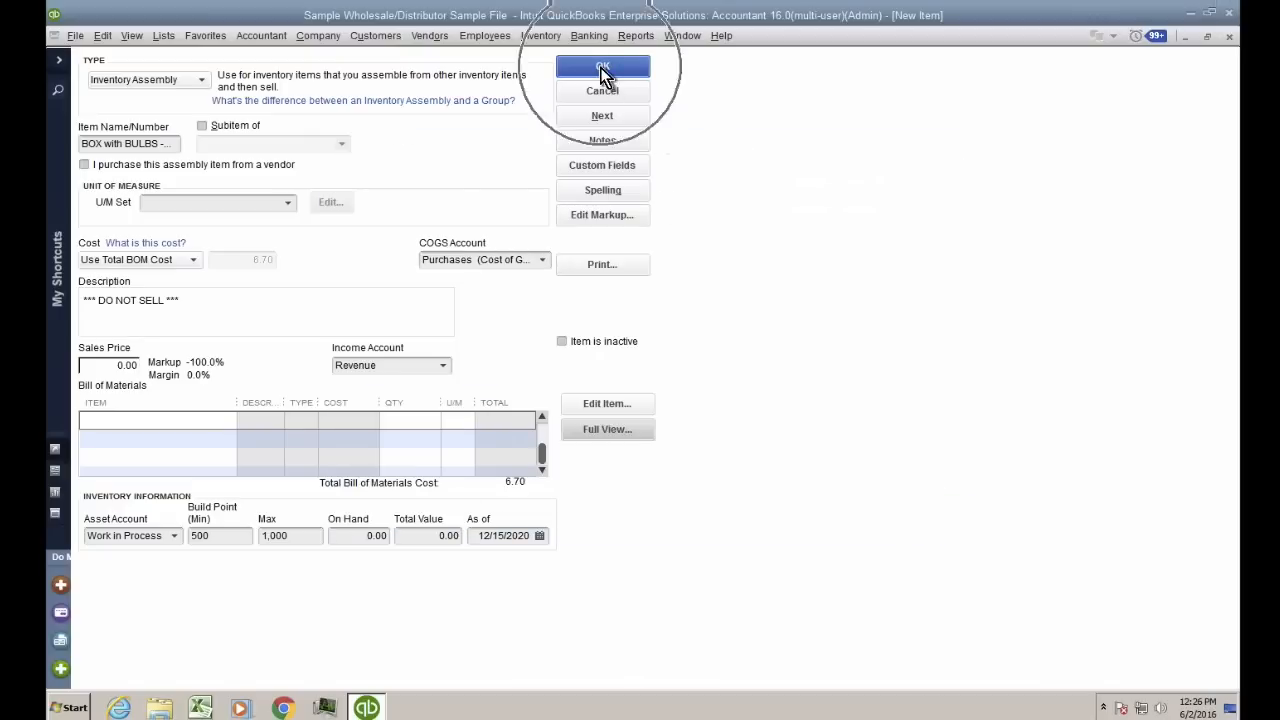
left_click(610, 318)
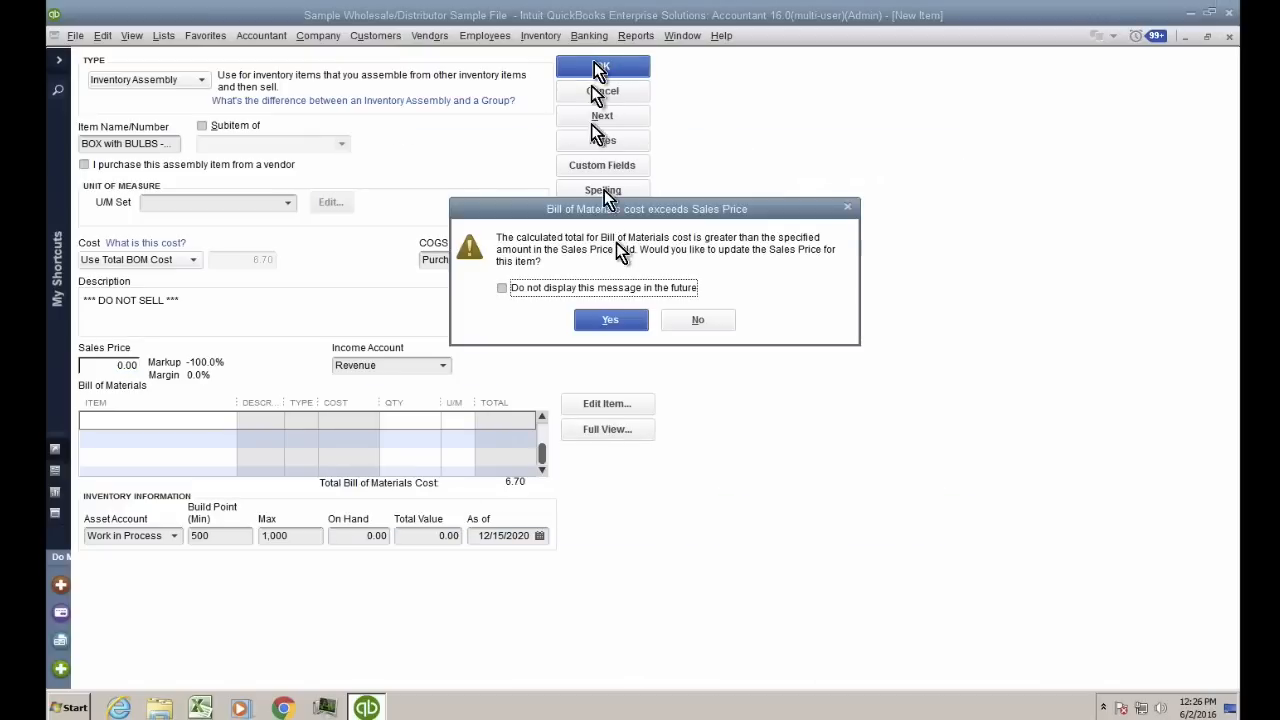
left_click(614, 287)
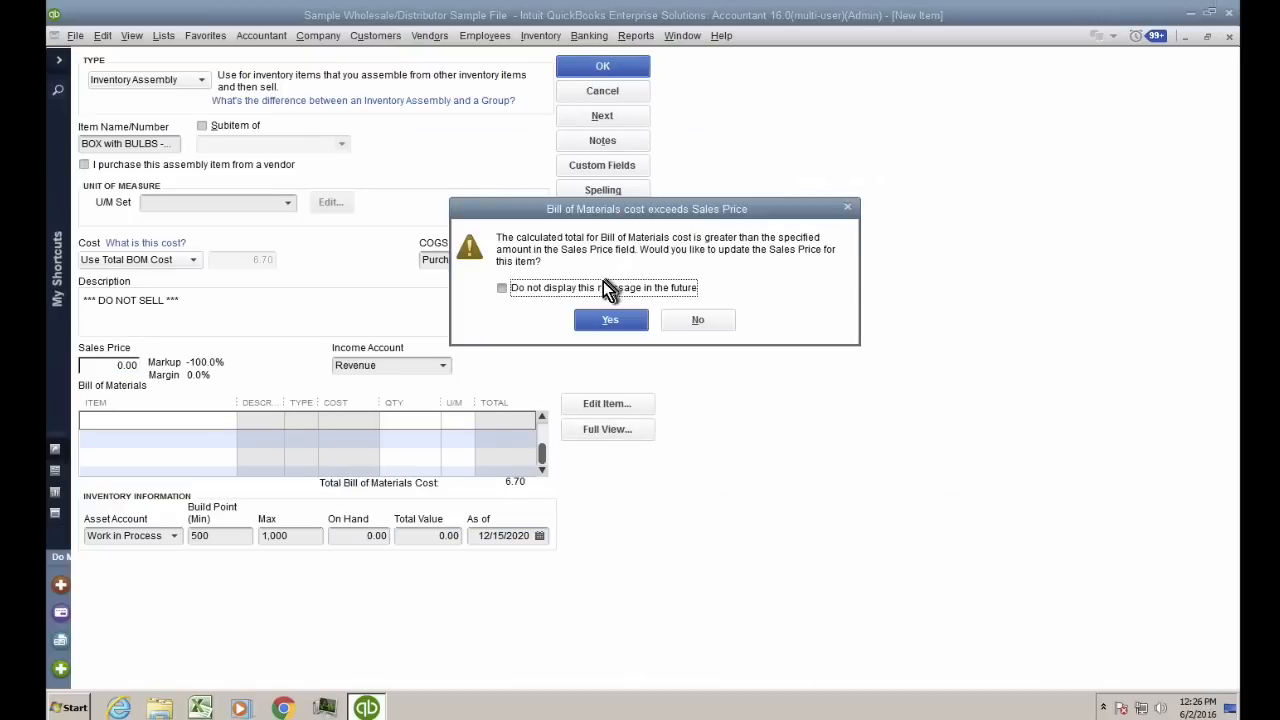
left_click(689, 320)
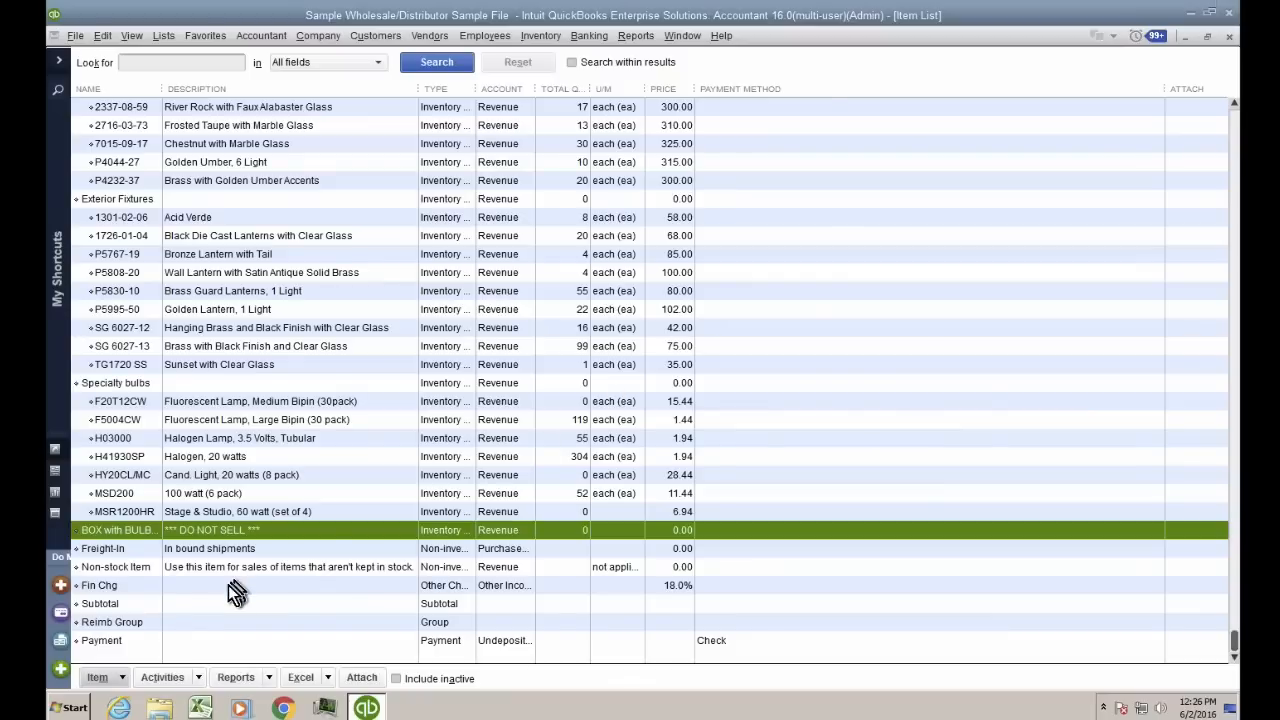
left_click_drag(478, 91, 540, 90)
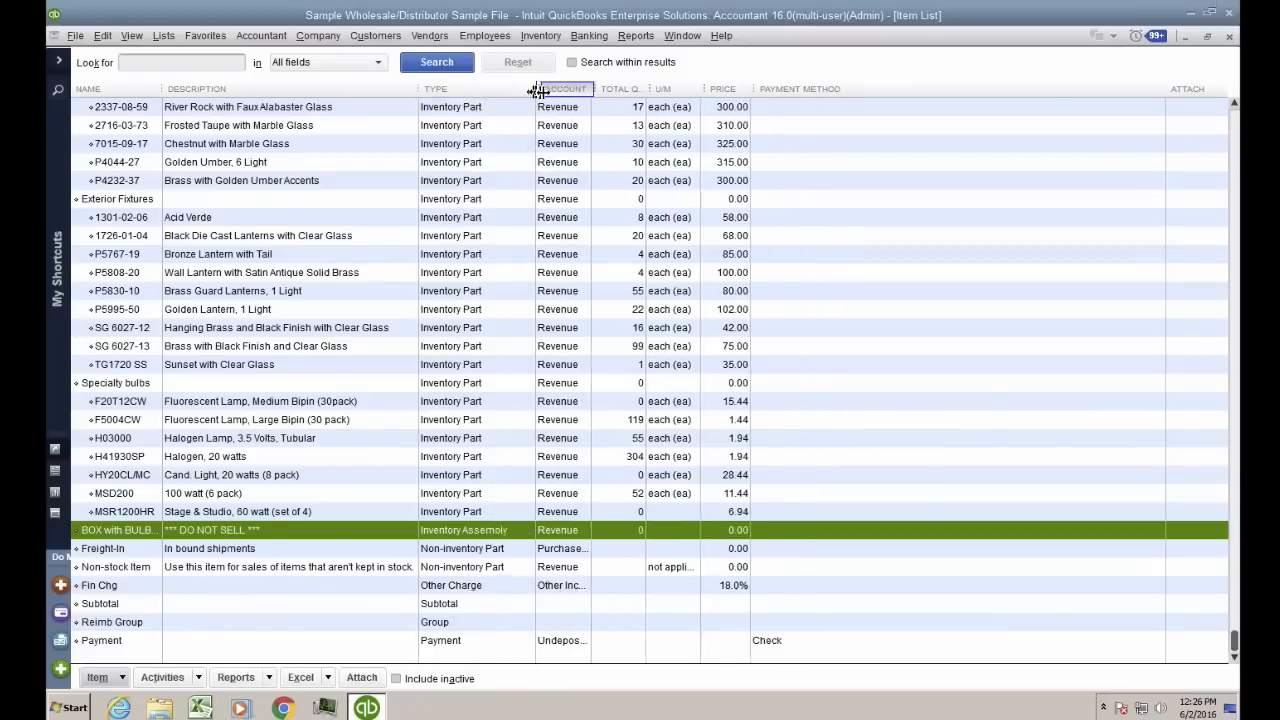
left_click(483, 540)
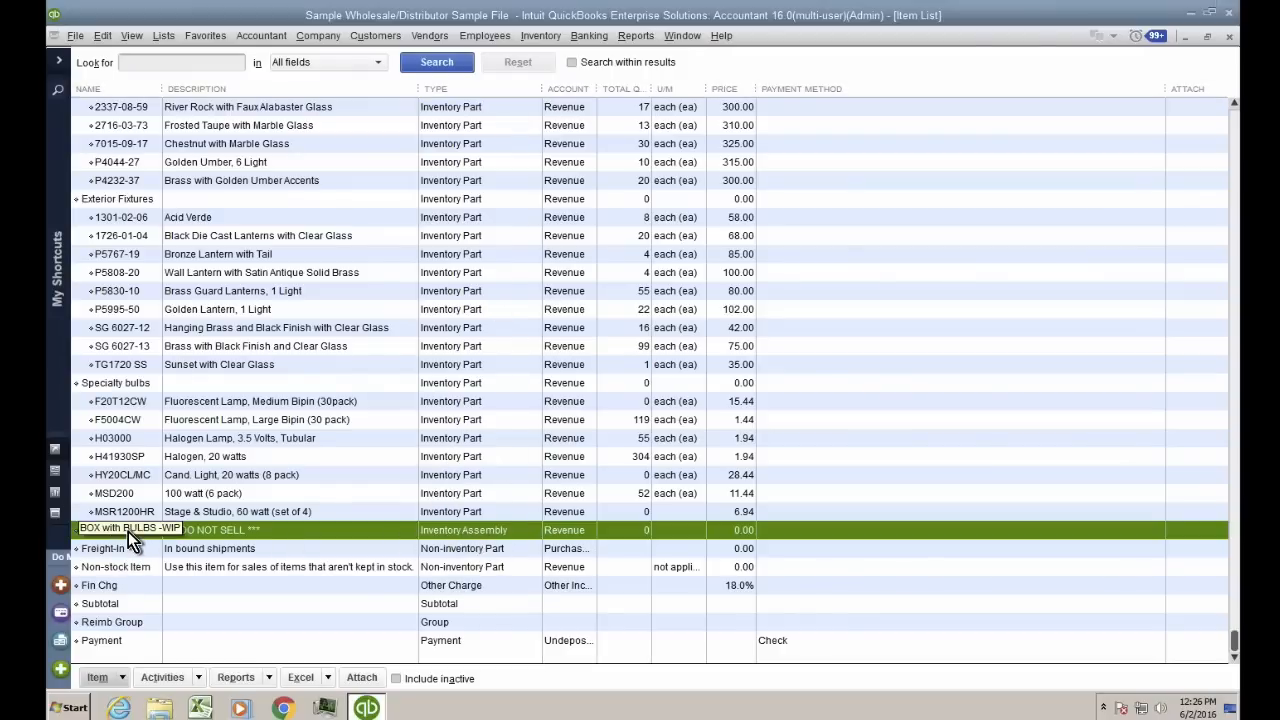
Run the standard Balance Sheet, examine the inventory accounts under other current assets, and close the report
left_click(632, 36)
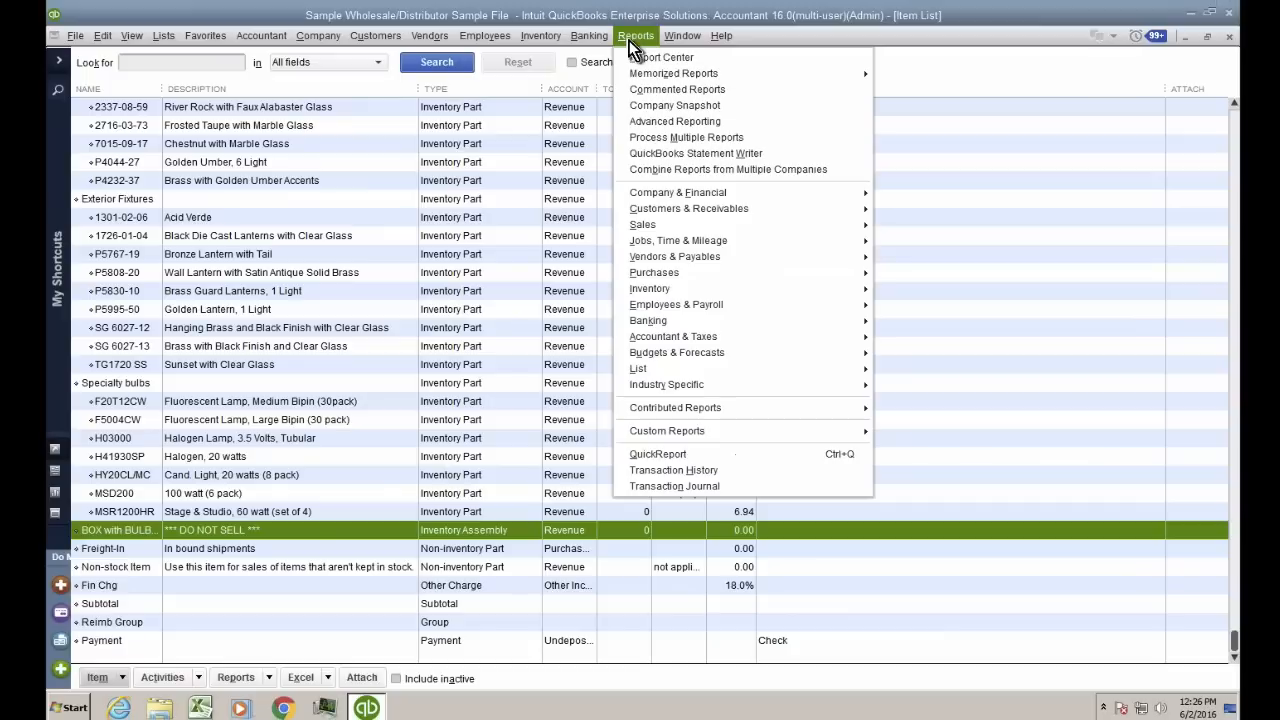
mouse_move(674, 193)
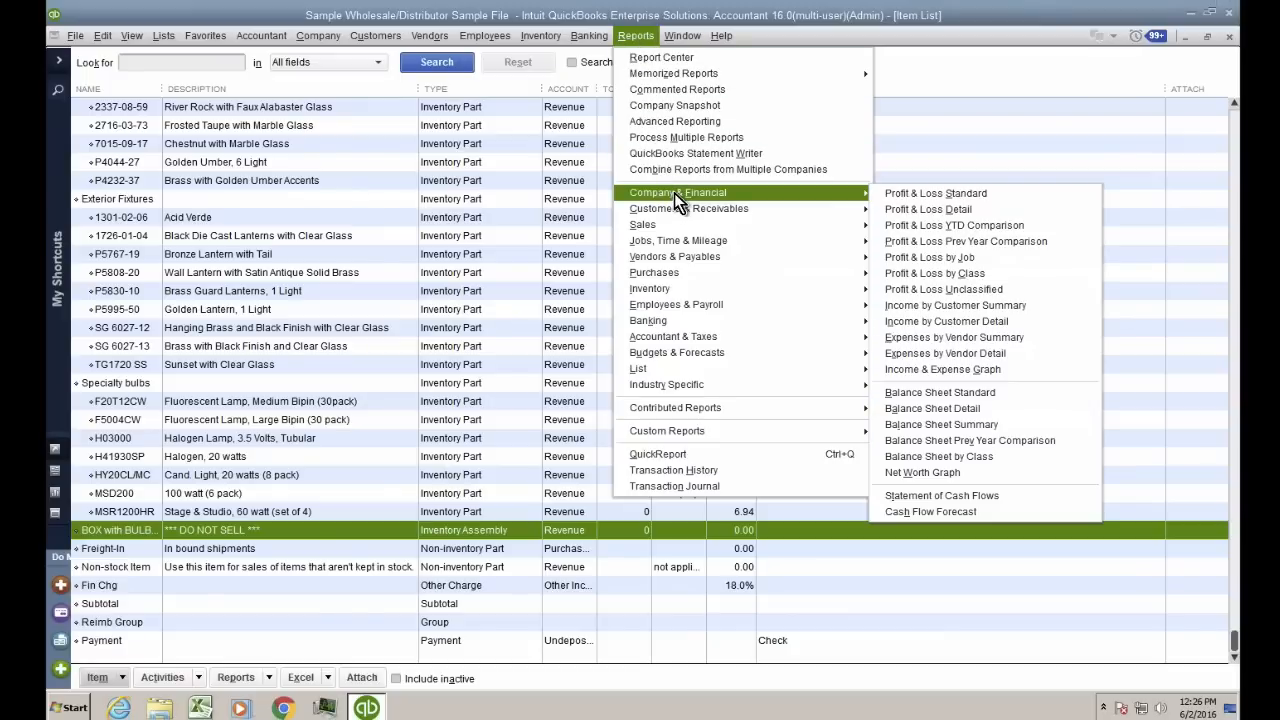
left_click(984, 394)
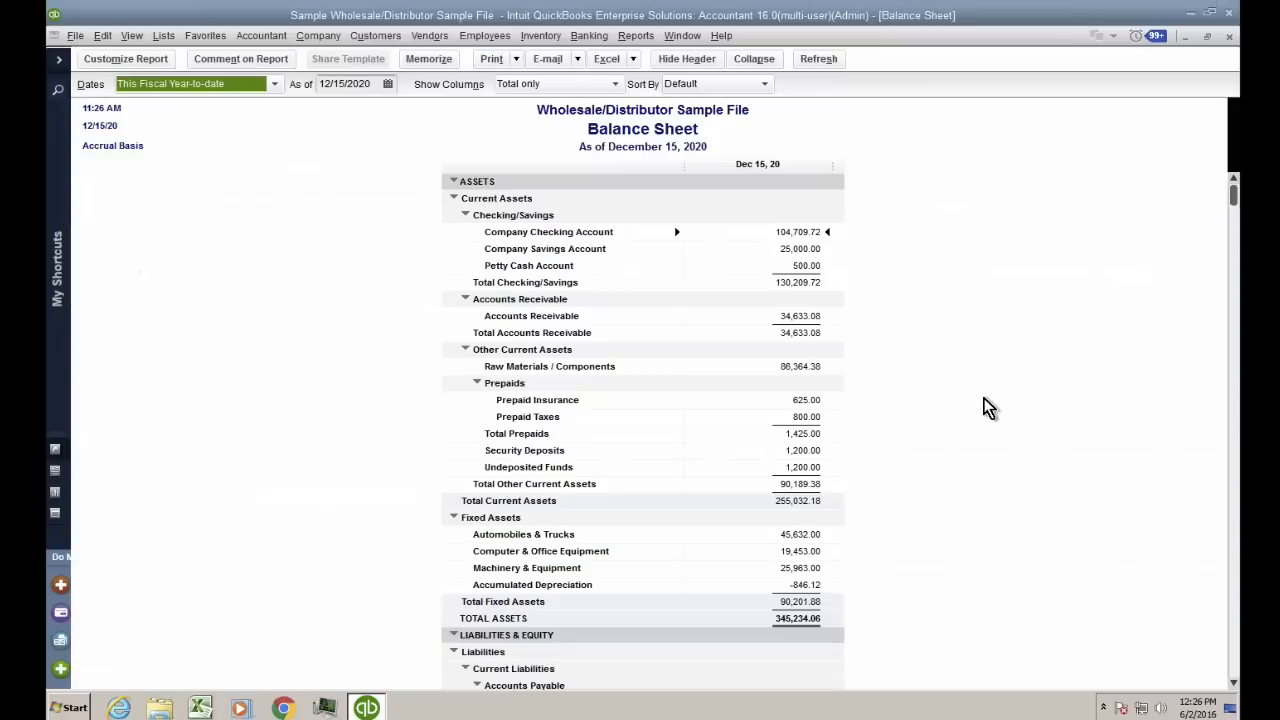
key("ctrl")
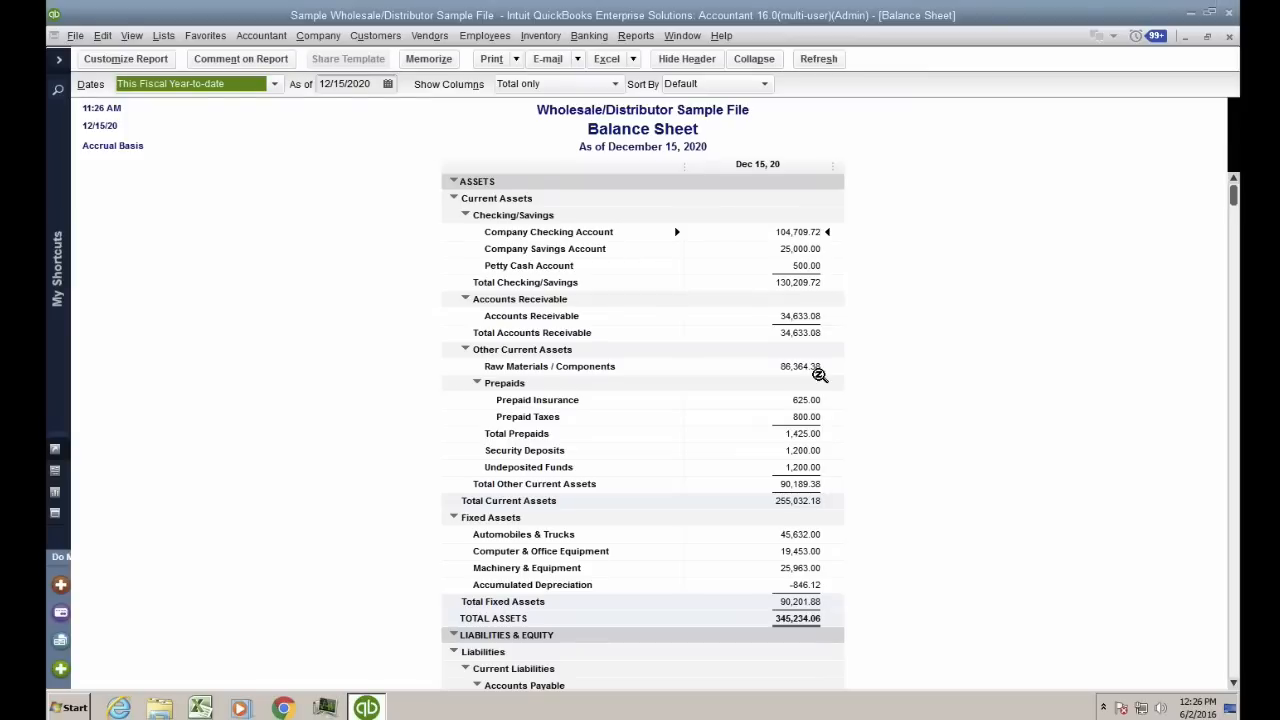
key("Escape")
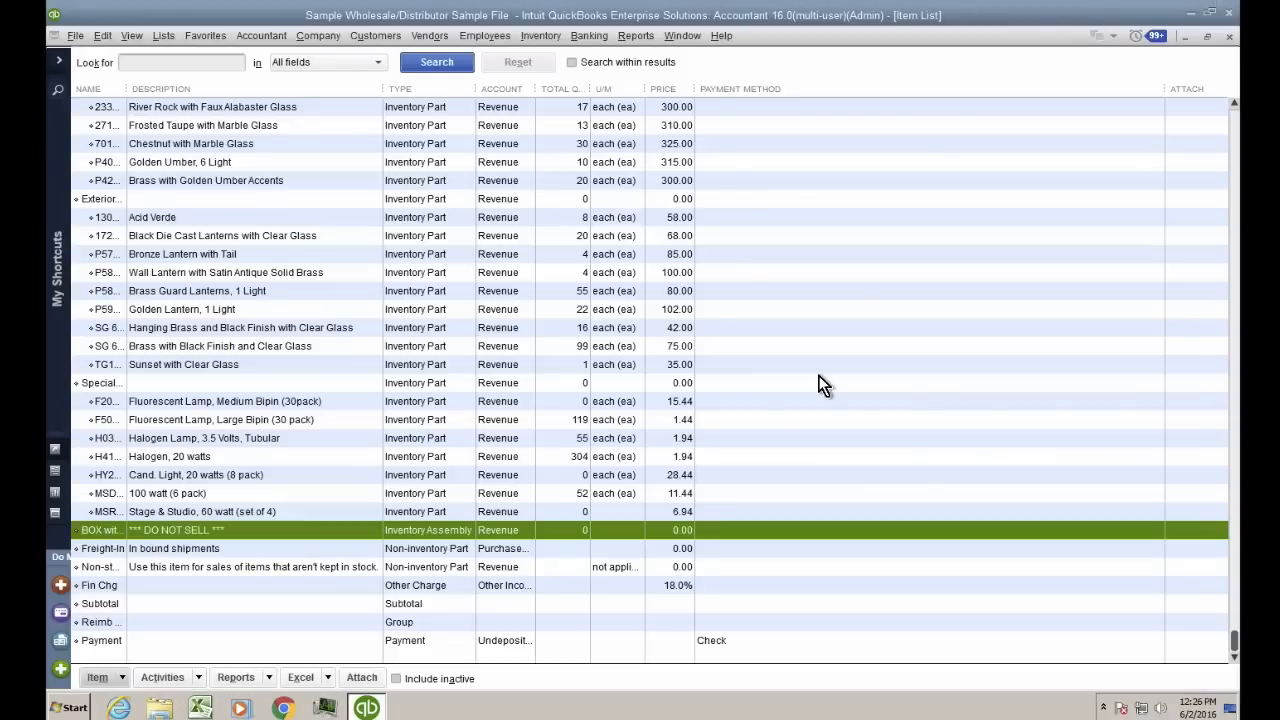
Widen the item list's Name column to fit the full item names
left_click_drag(127, 89, 205, 90)
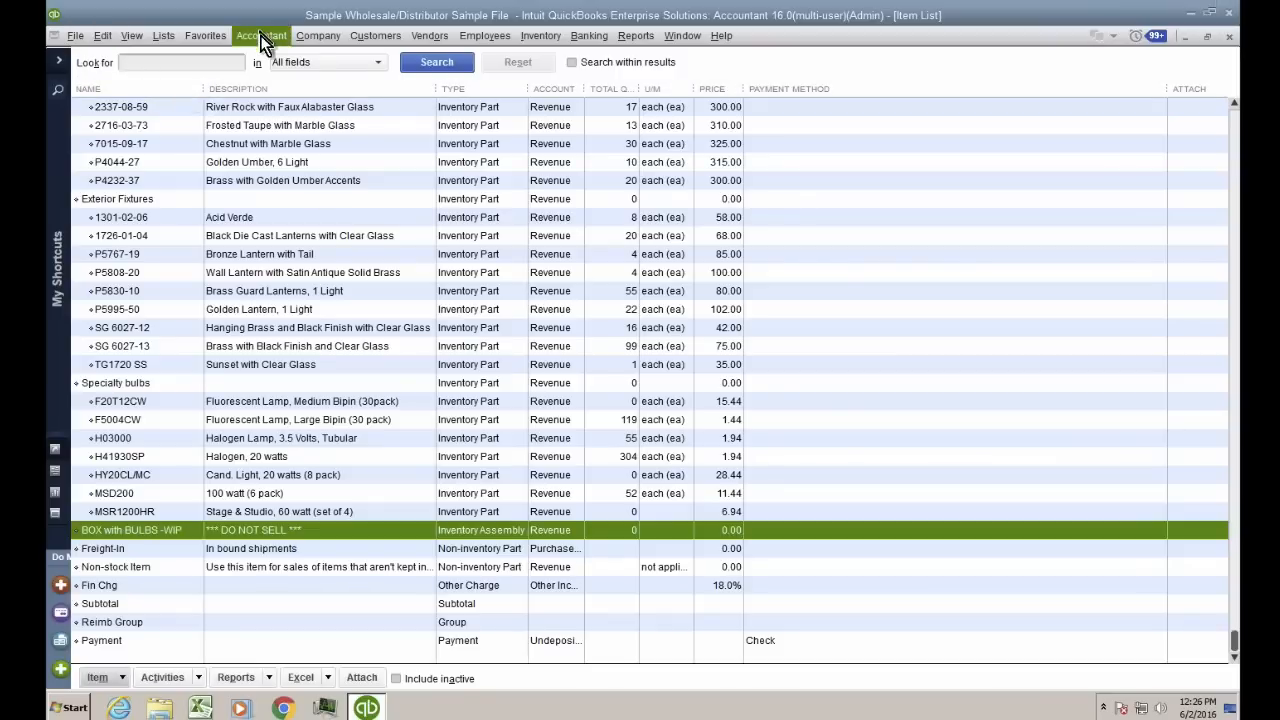
Start a new assembly build and choose BOX with BULBS -WIP as the assembly item
left_click(420, 38)
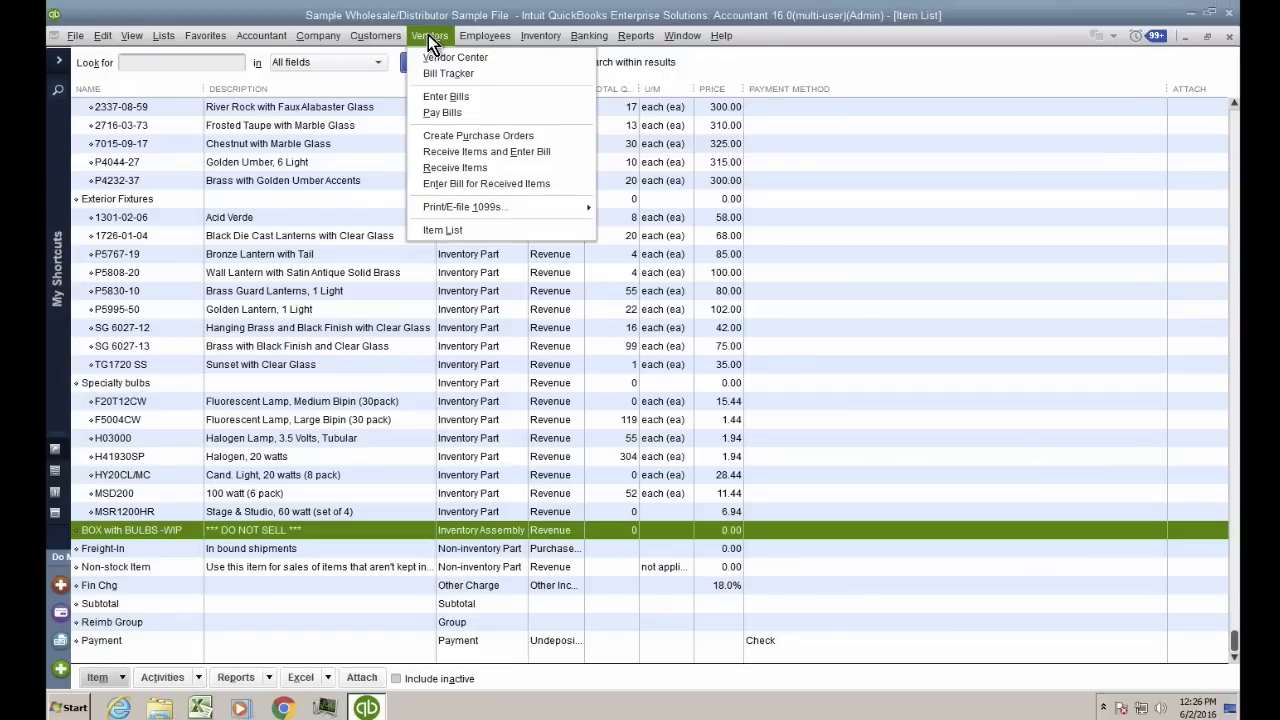
mouse_move(538, 40)
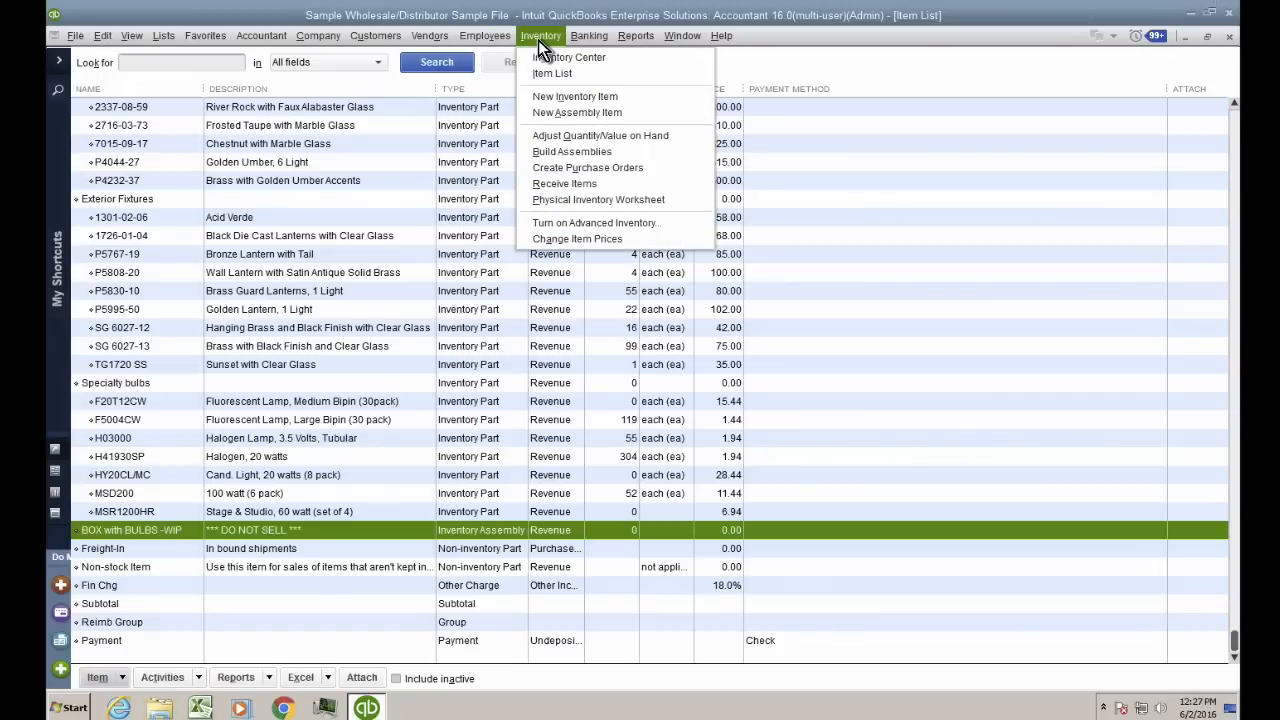
left_click(578, 163)
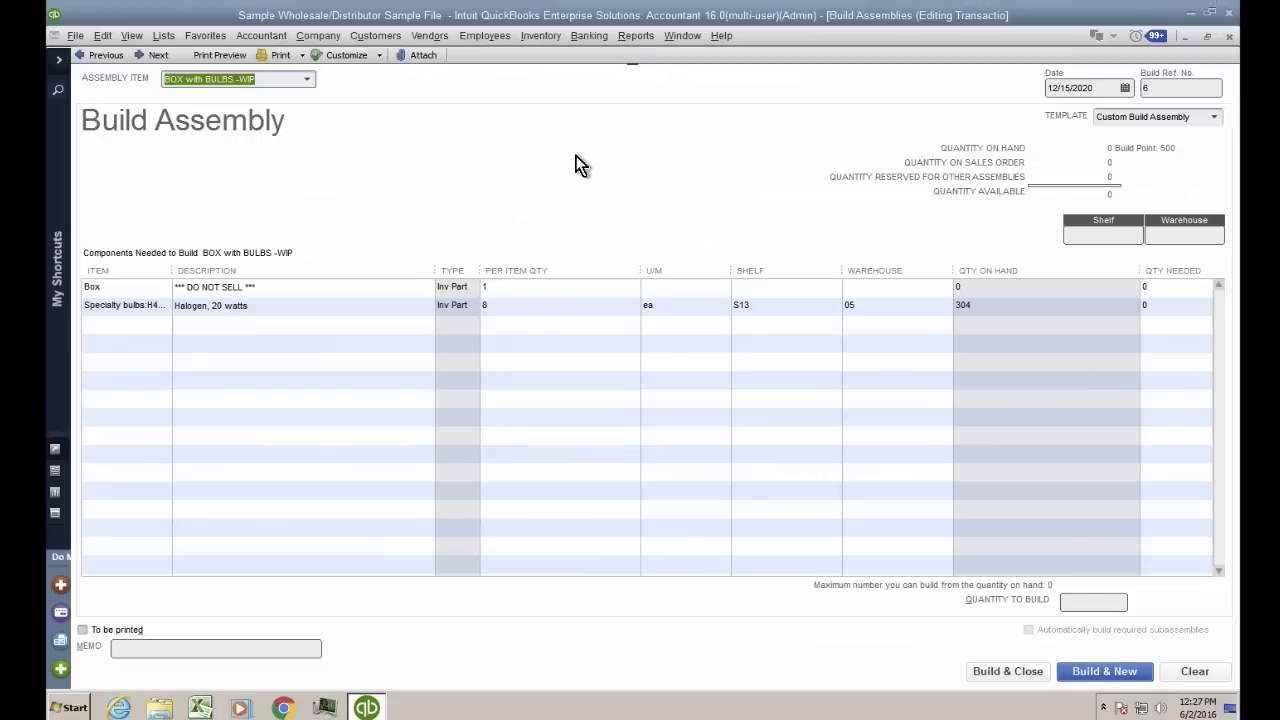
left_click(307, 79)
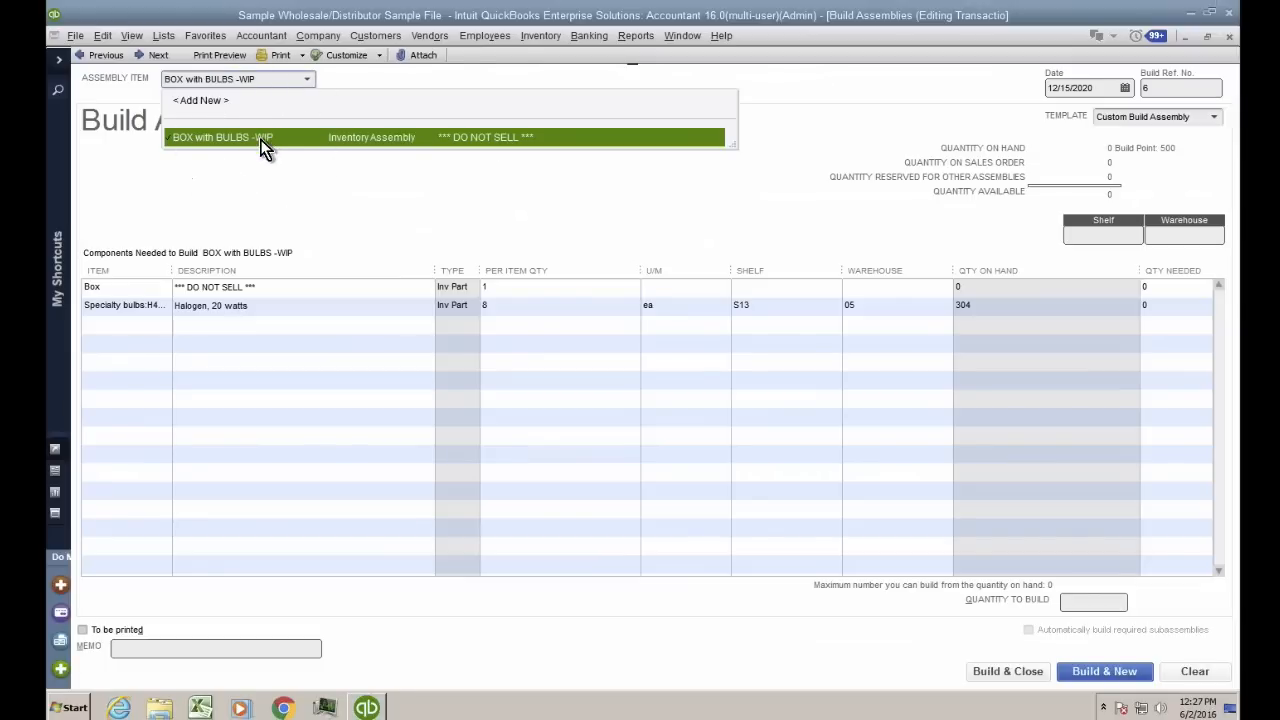
left_click(263, 147)
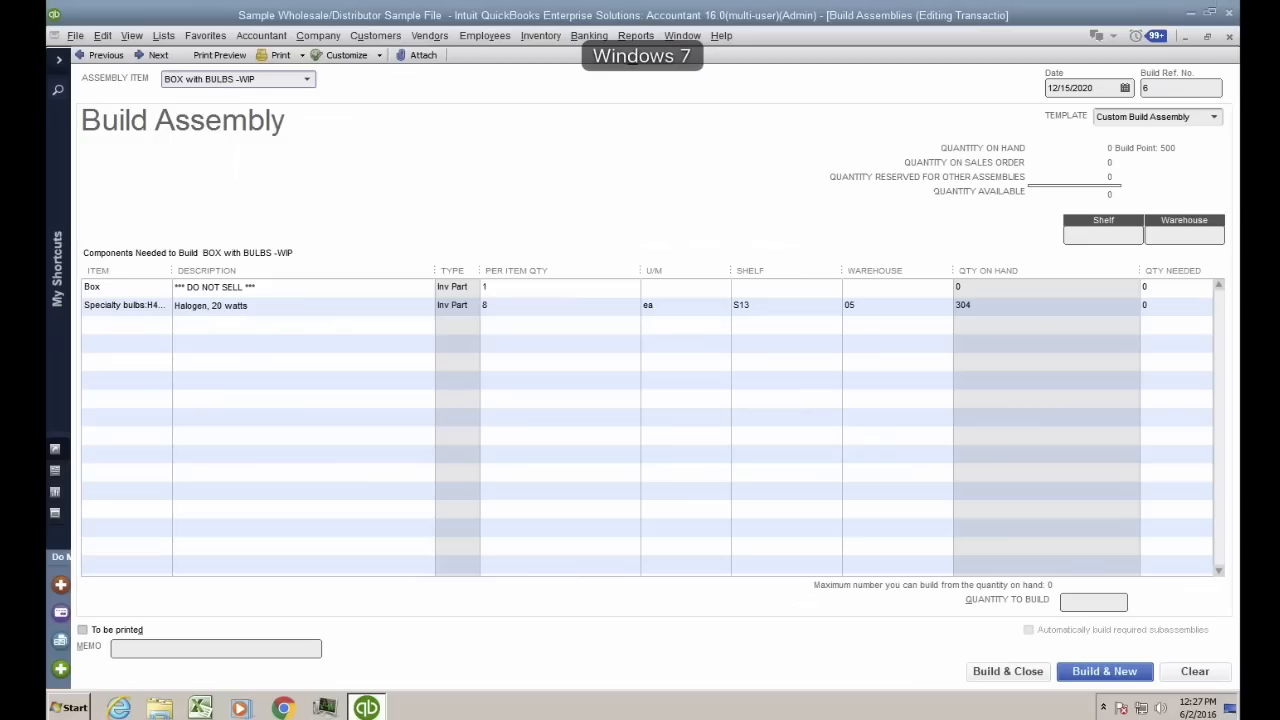
Go through the Box and halogen bulb component rows of the build, examining the quantities on hand and needed
left_click(786, 287)
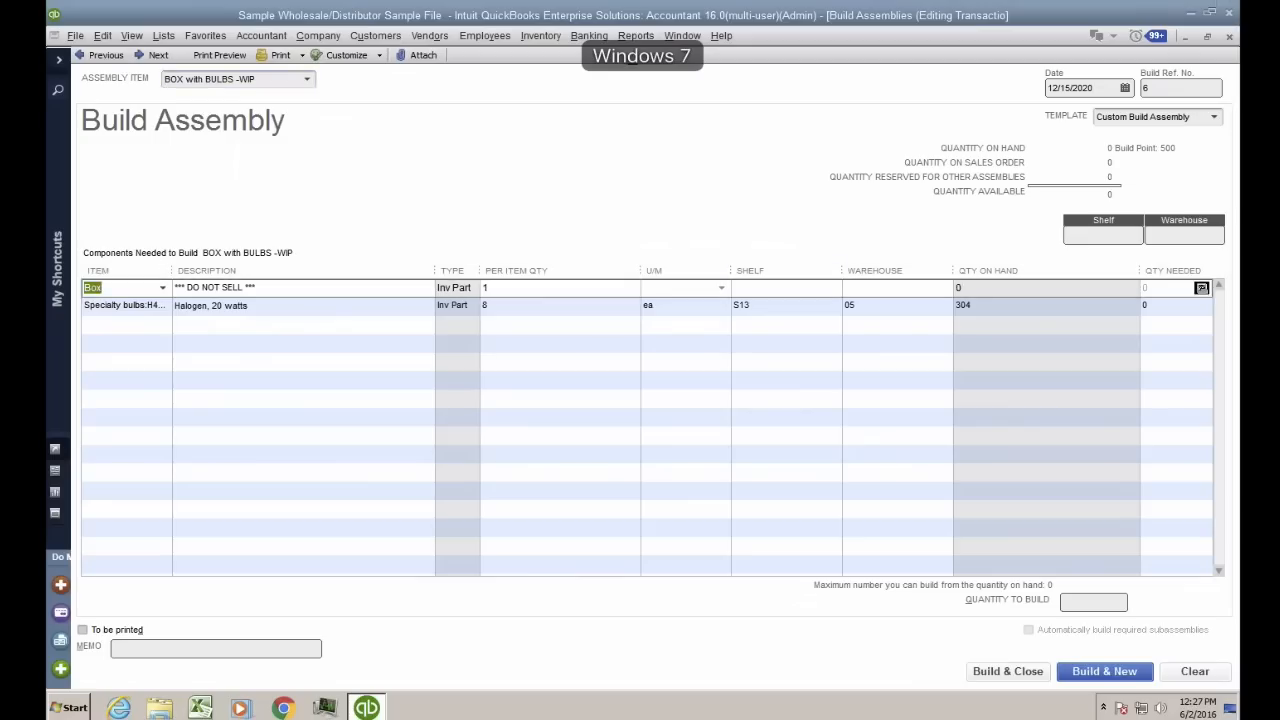
key("Tab")
key("Tab")
key("Tab")
key("Tab")
key("Tab")
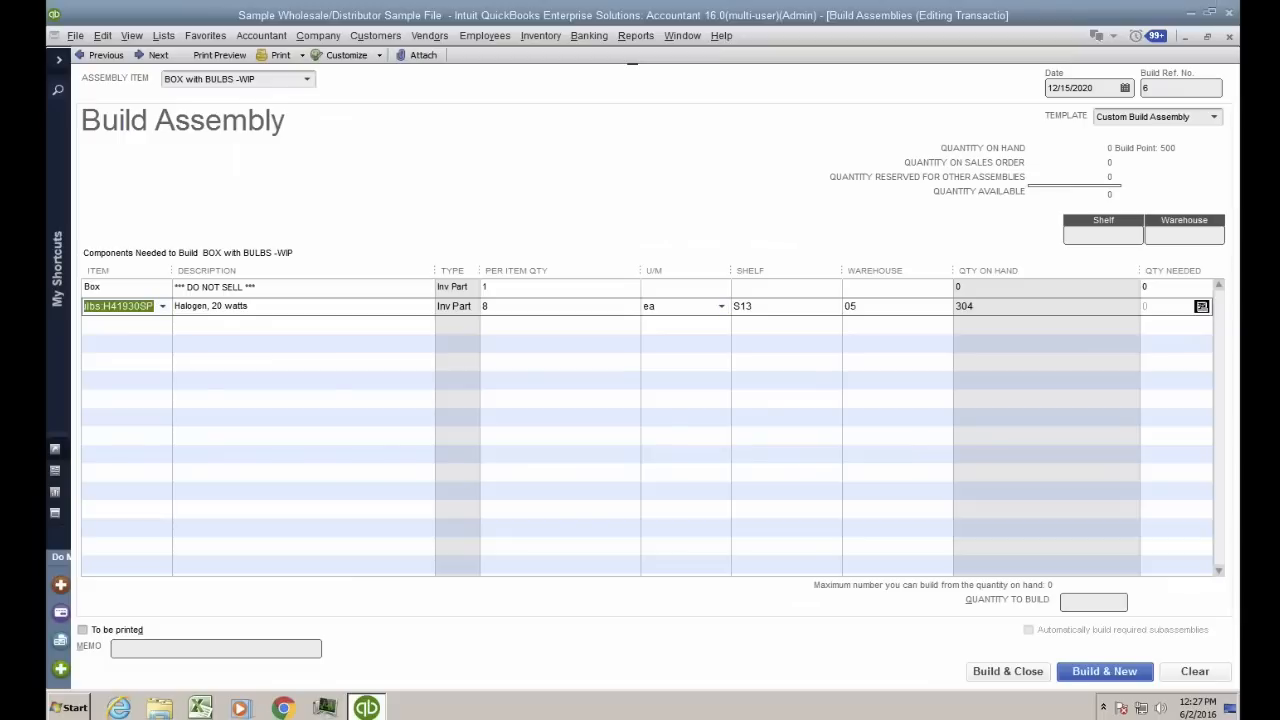
key("Tab")
key("Tab")
key("Tab")
key("Tab")
key("Tab")
key("Tab")
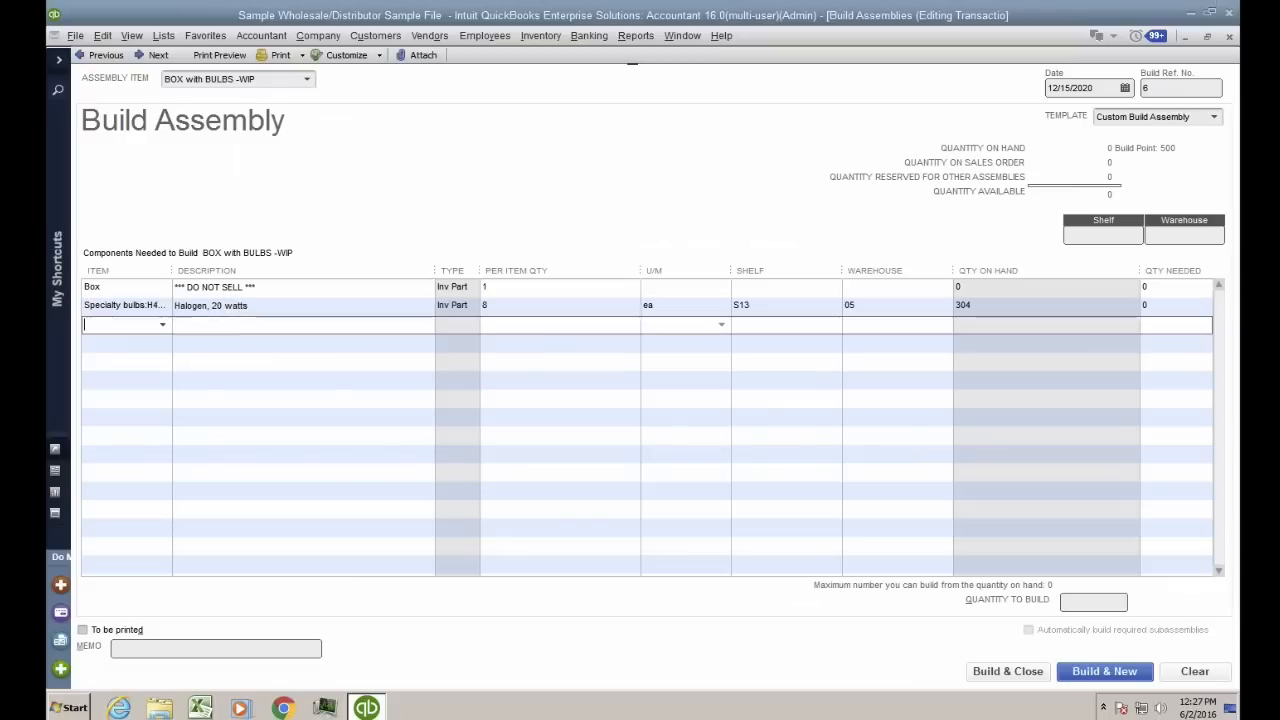
key("shift+Tab")
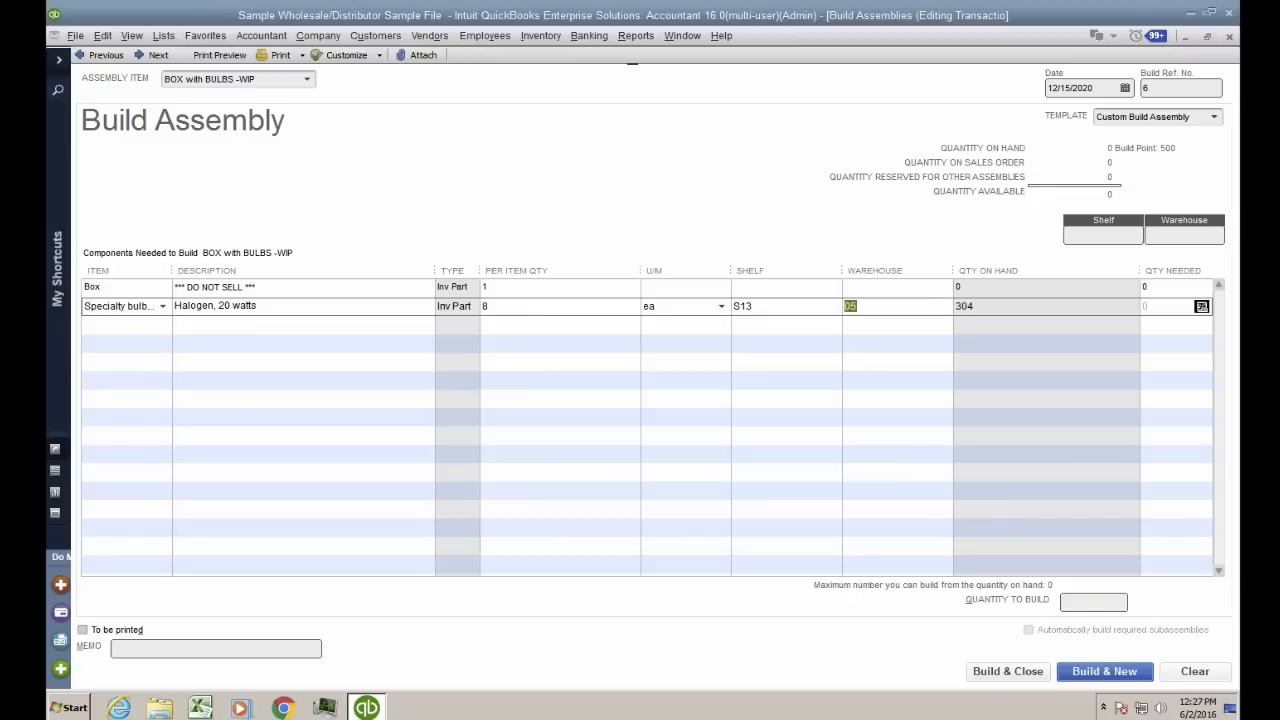
key("ctrl+Up")
left_click(700, 70)
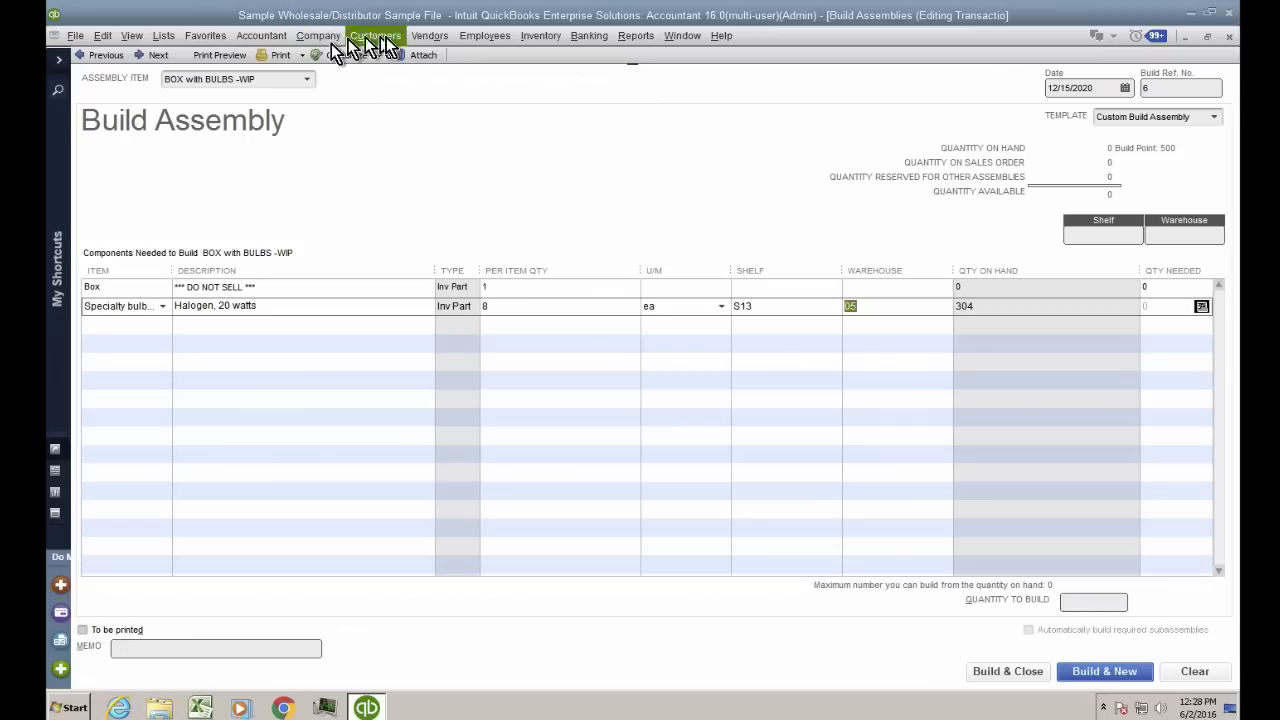
Start a vendor bill for BOX DEPOT and add the Box item to its item lines
left_click(430, 38)
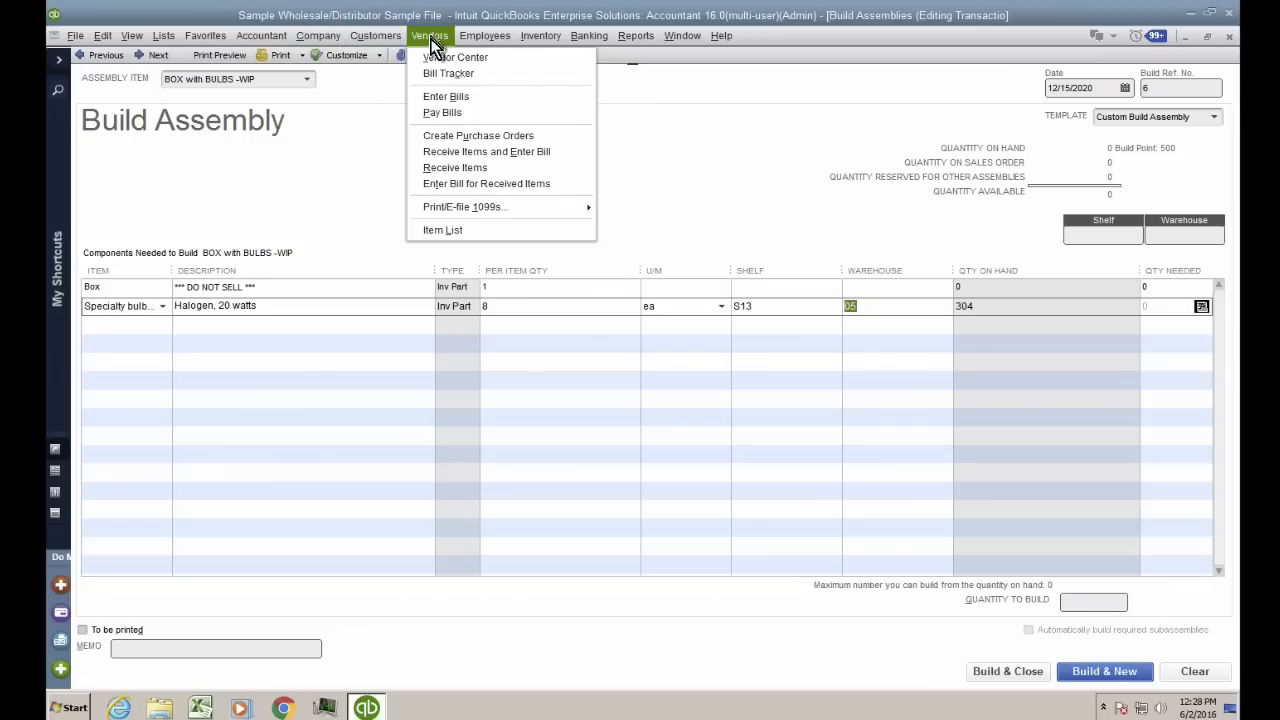
left_click(451, 95)
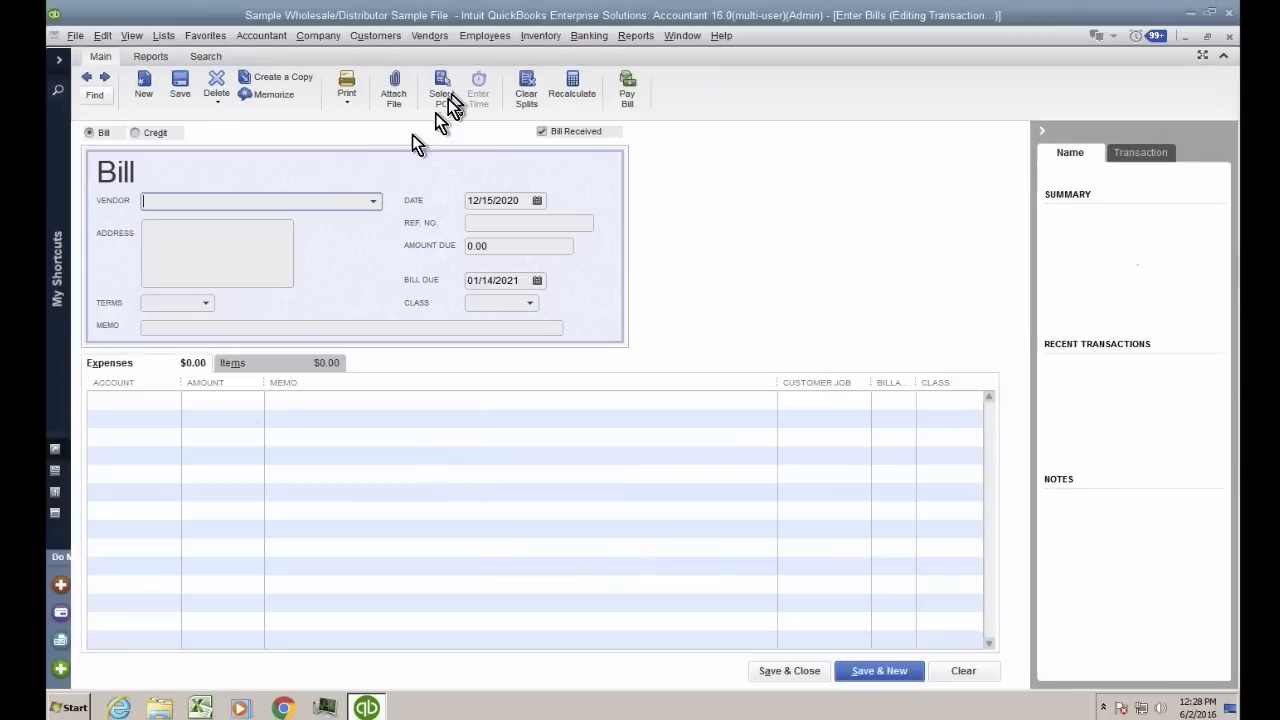
left_click(375, 204)
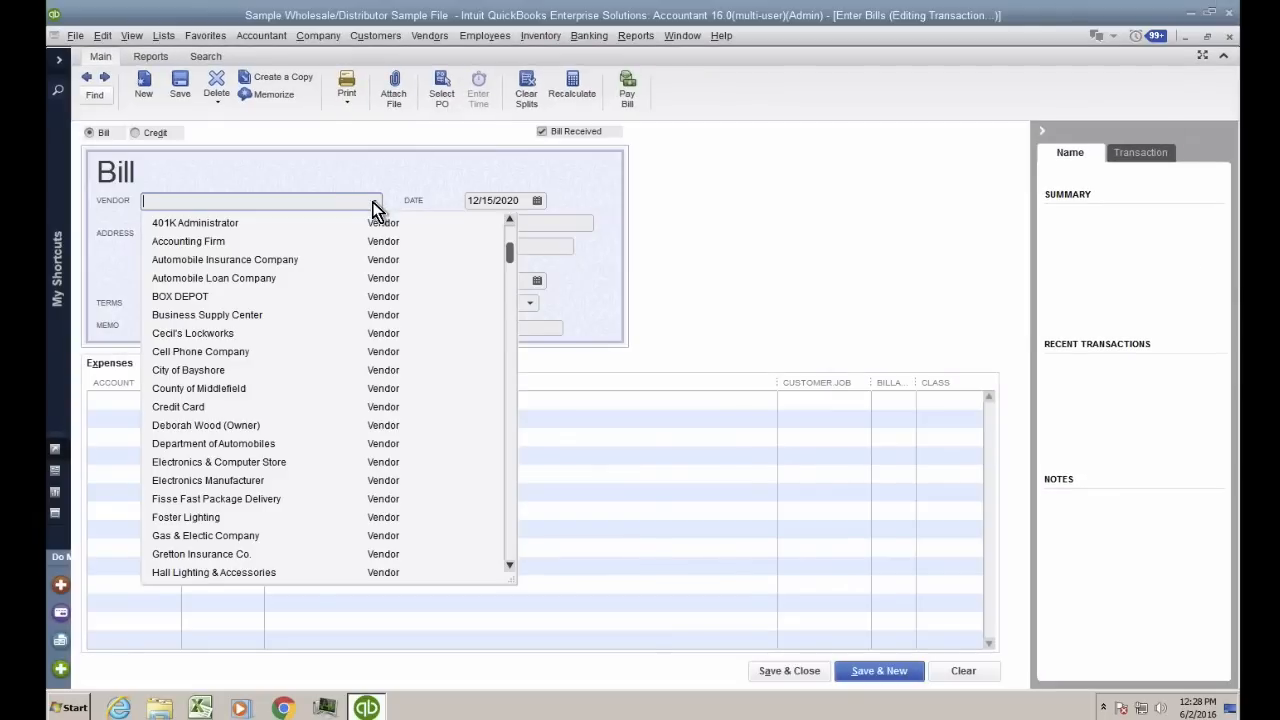
type("bo")
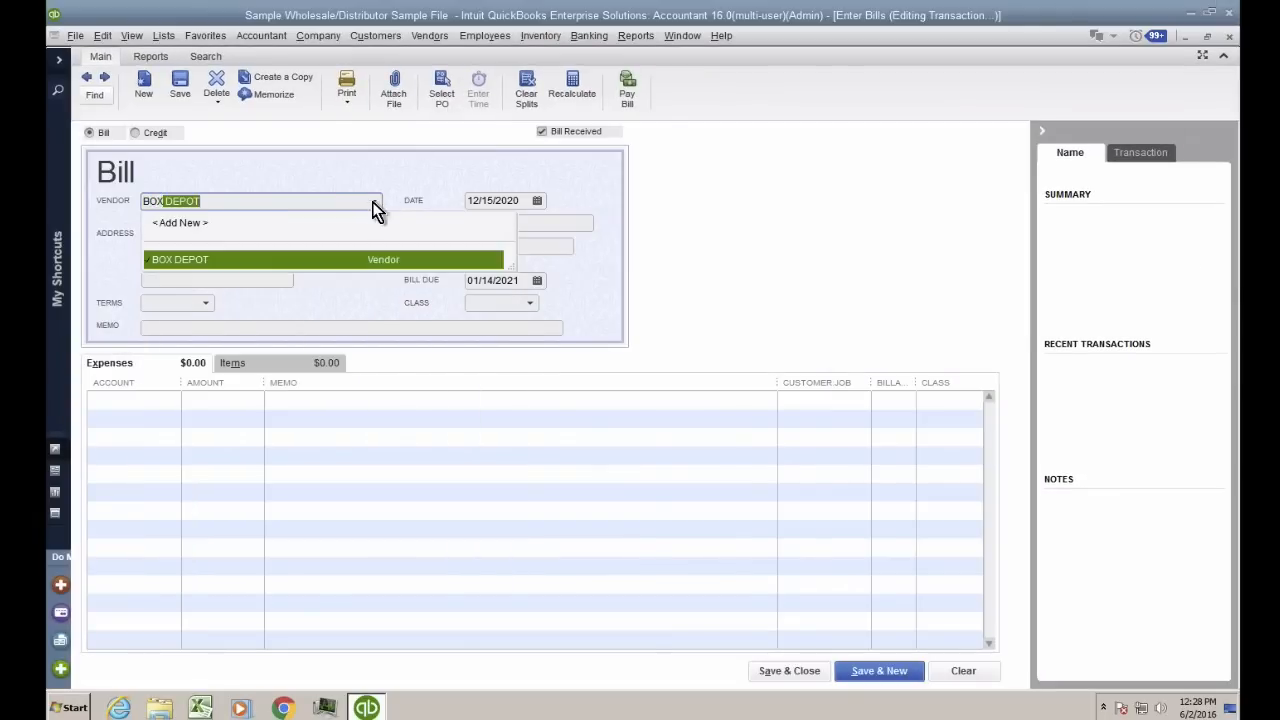
left_click(203, 250)
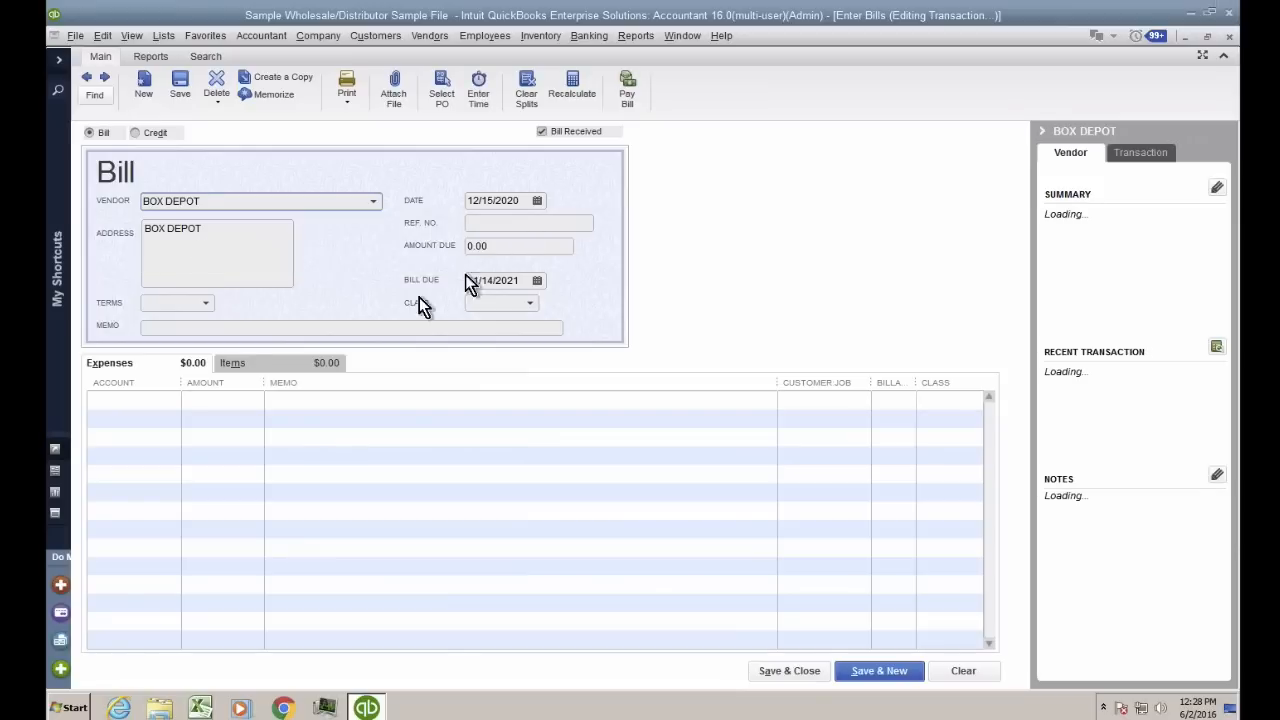
left_click(231, 365)
type("Box")
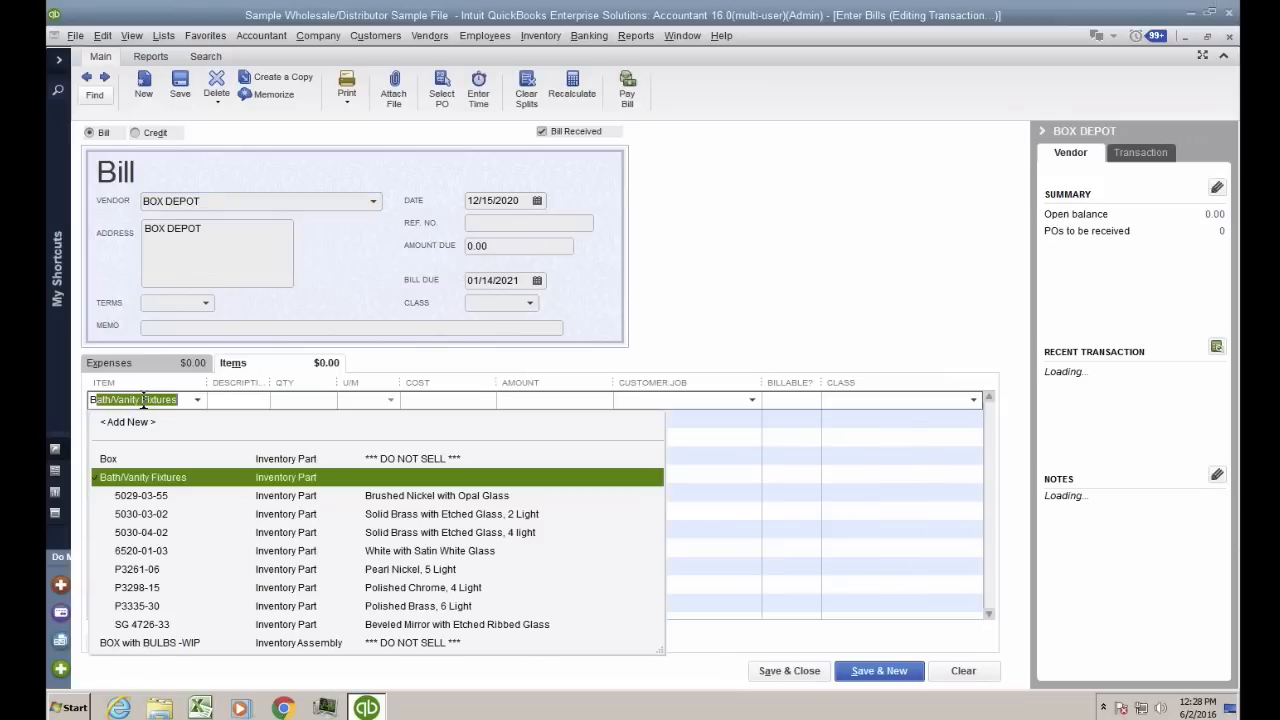
left_click(113, 460)
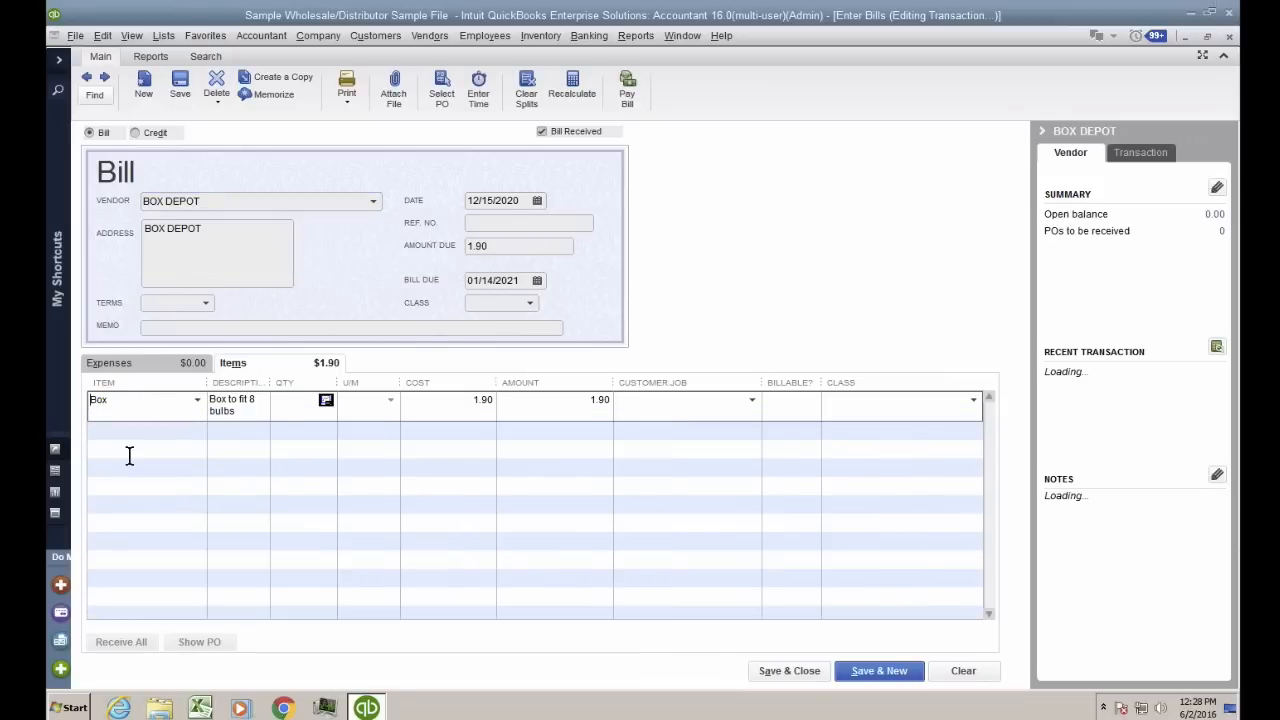
Set the quantity of the Box line on the bill to 2,000
left_click(286, 402)
type("00")
key("BackSpace")
key("BackSpace")
type("2000")
key("Tab")
left_click(383, 434)
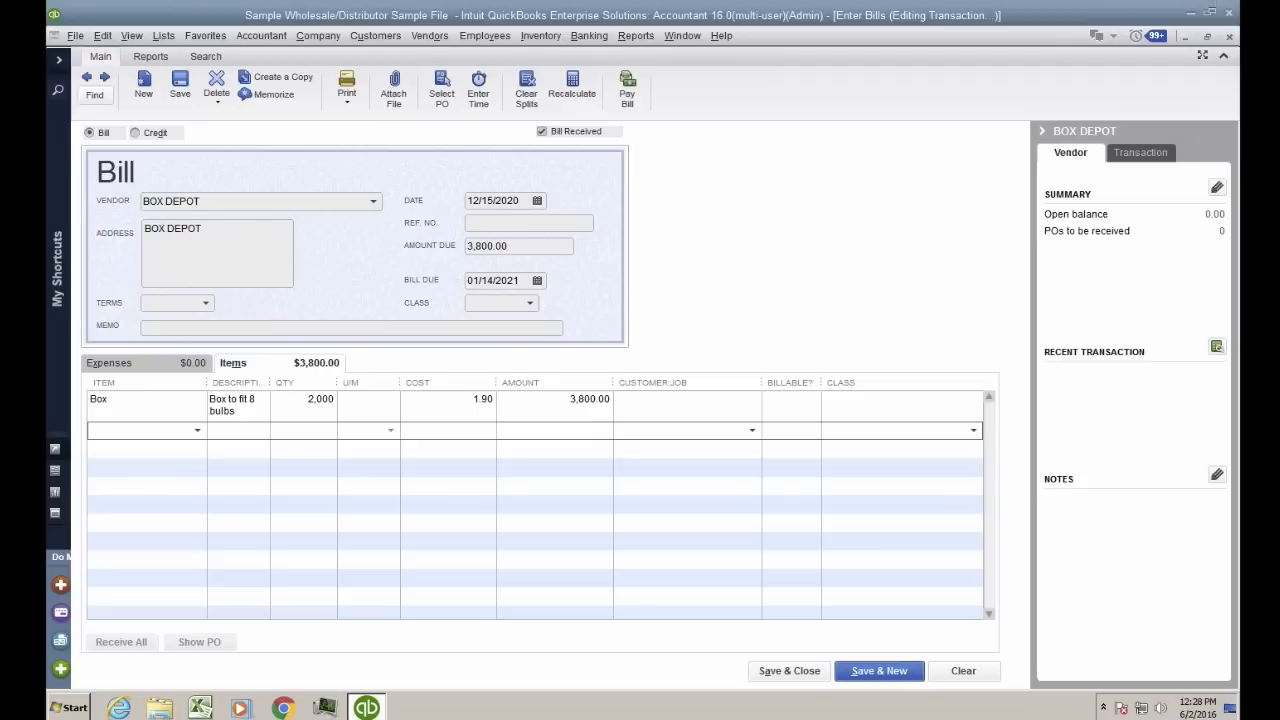
Open the Box item's record from the bill line, examine its minimum and maximum reorder levels, and close the record
left_click(131, 398)
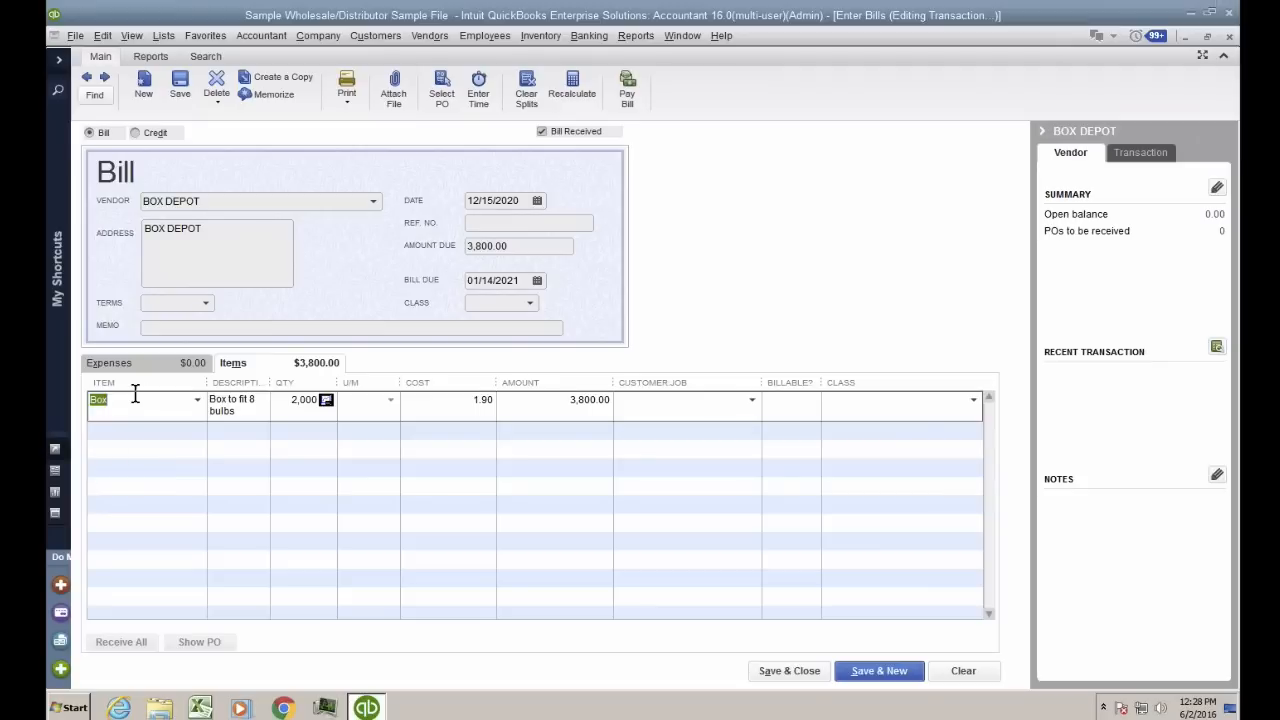
double_click(136, 397)
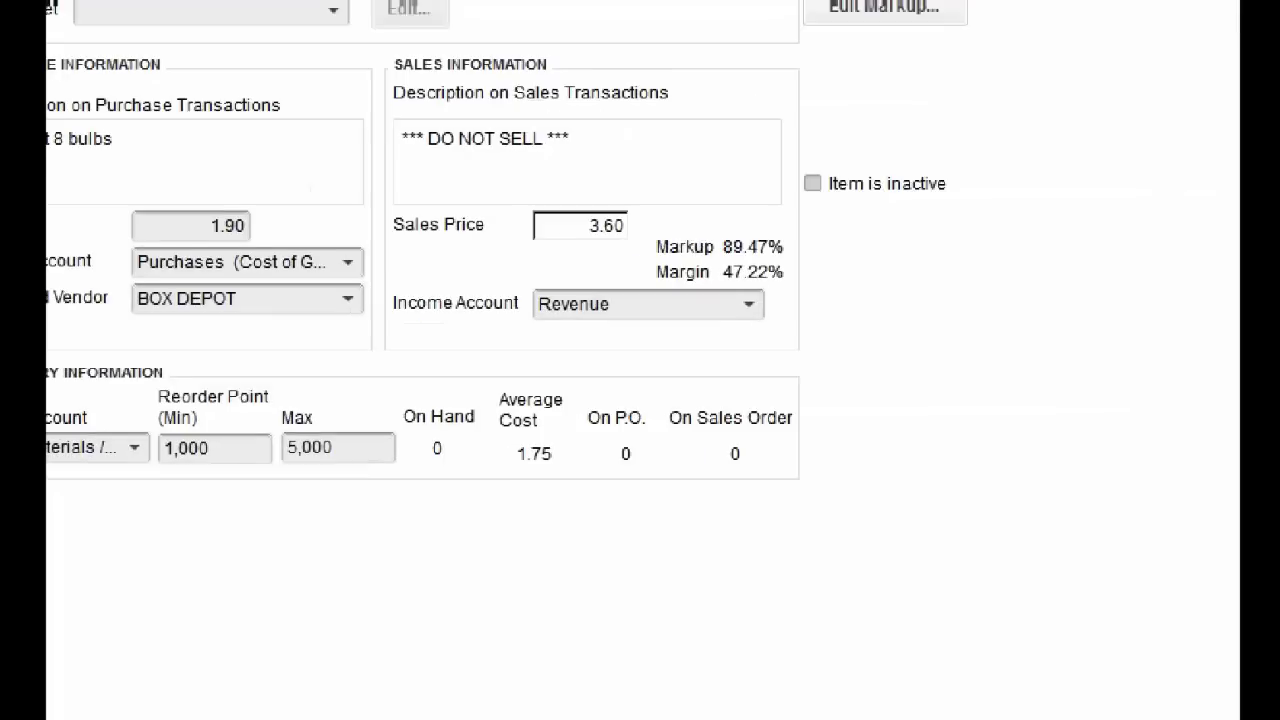
left_click_drag(226, 455, 395, 455)
key("Escape")
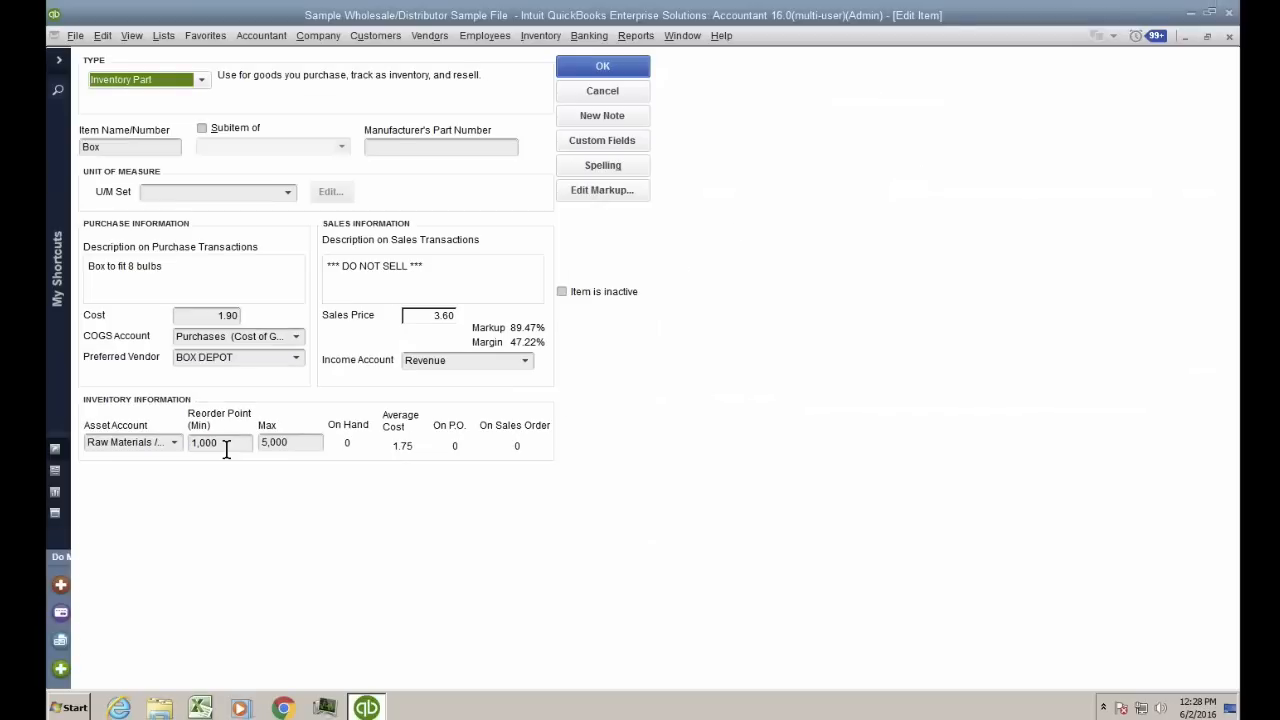
key("Return")
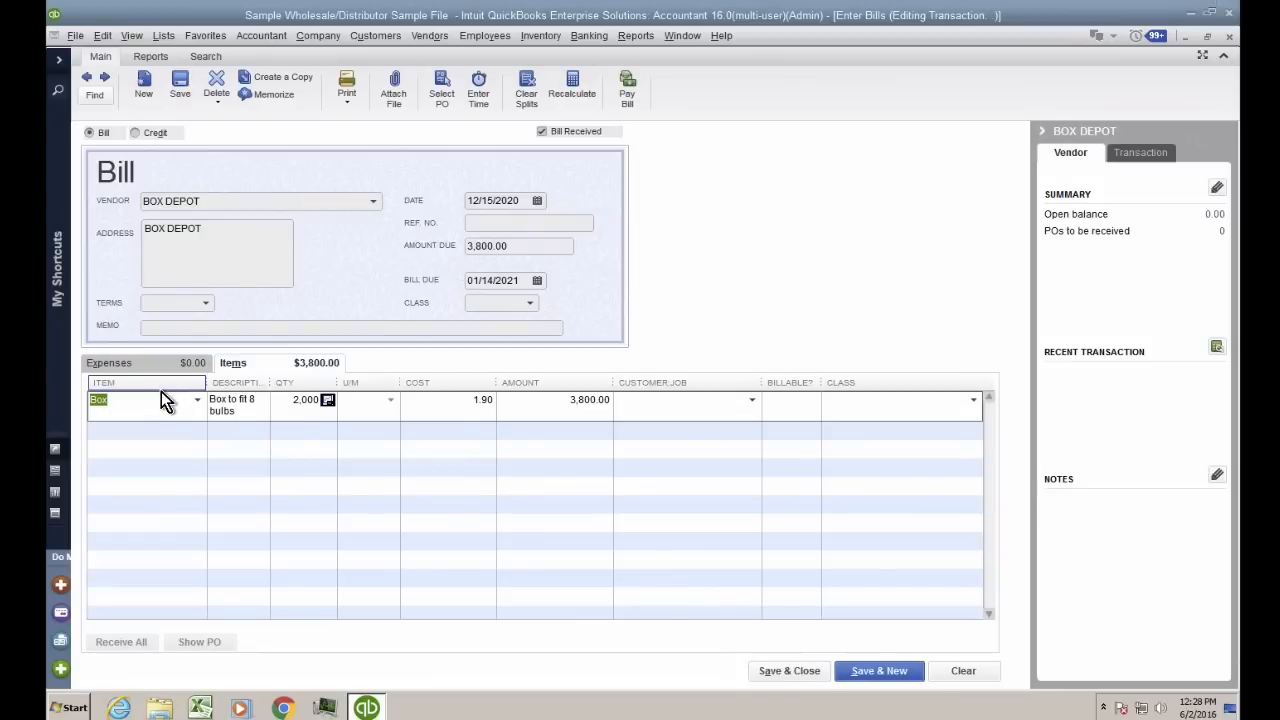
Discard the BOX DEPOT bill and return to the assembly build
key("ctrl+n")
left_click(630, 236)
key("Escape")
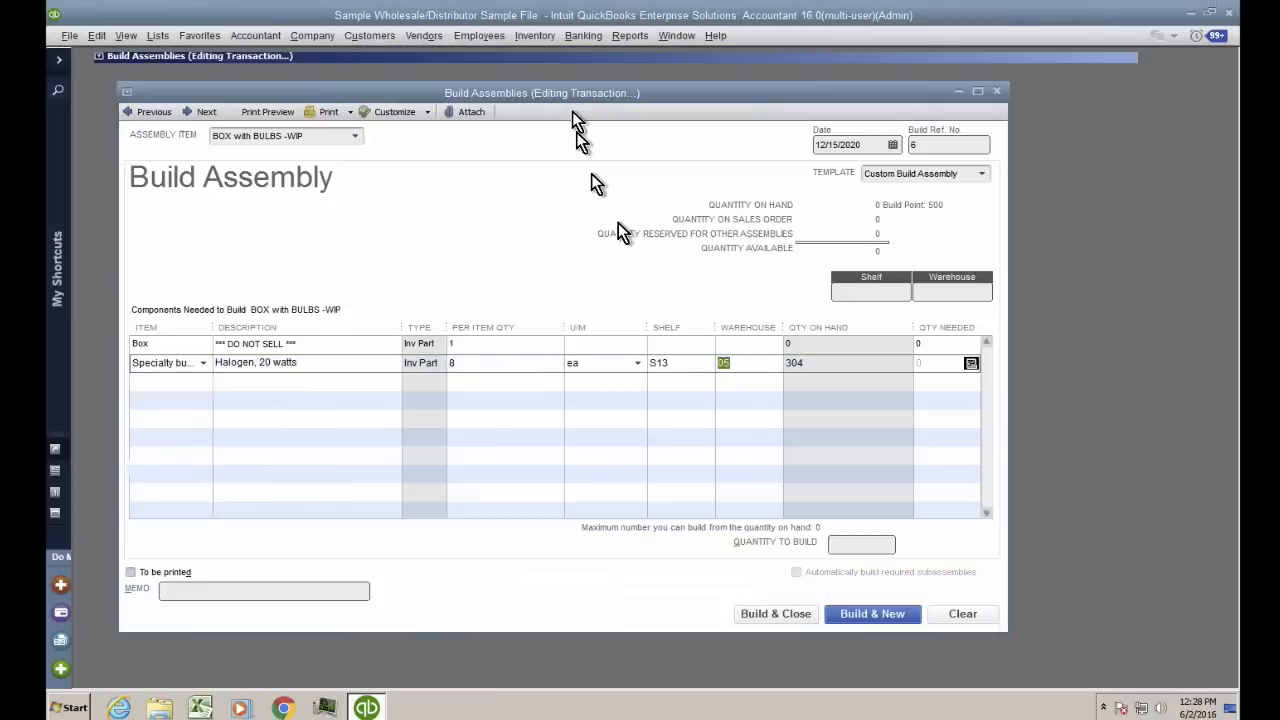
Run the Inventory Stock Status by Item report and examine the Box row's reorder levels, order flag and reorder quantity
left_click(631, 36)
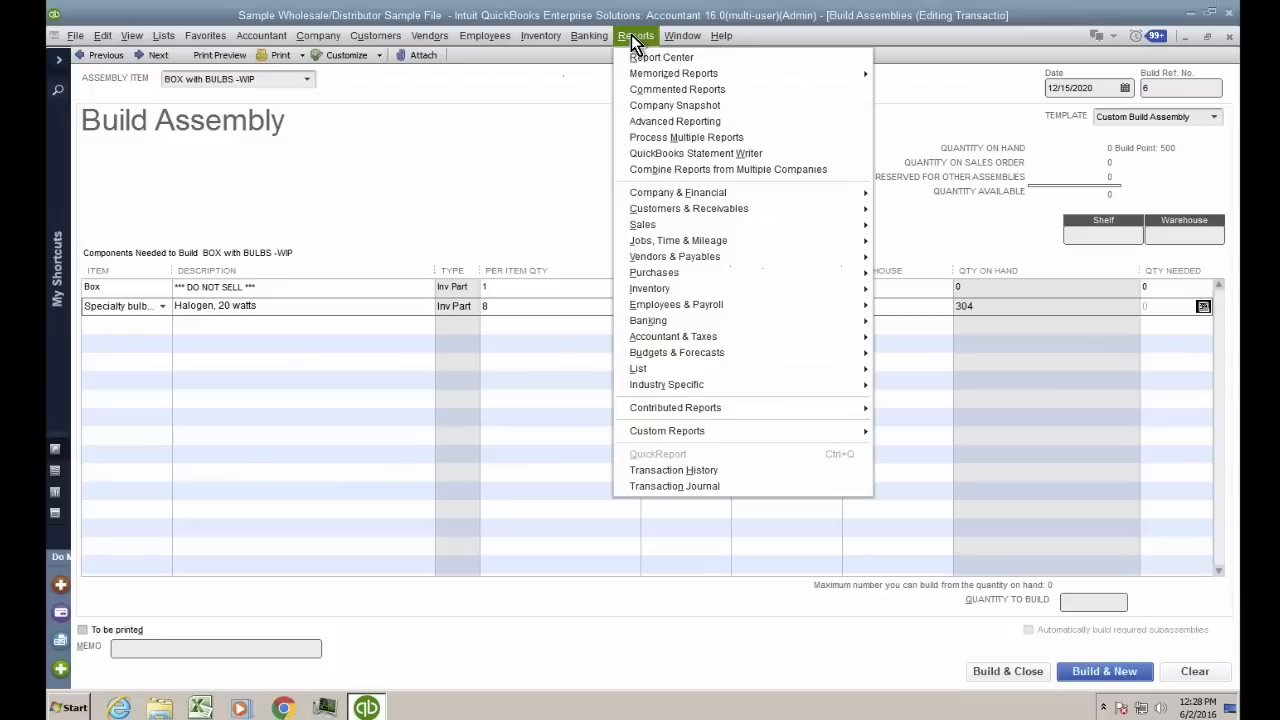
mouse_move(690, 284)
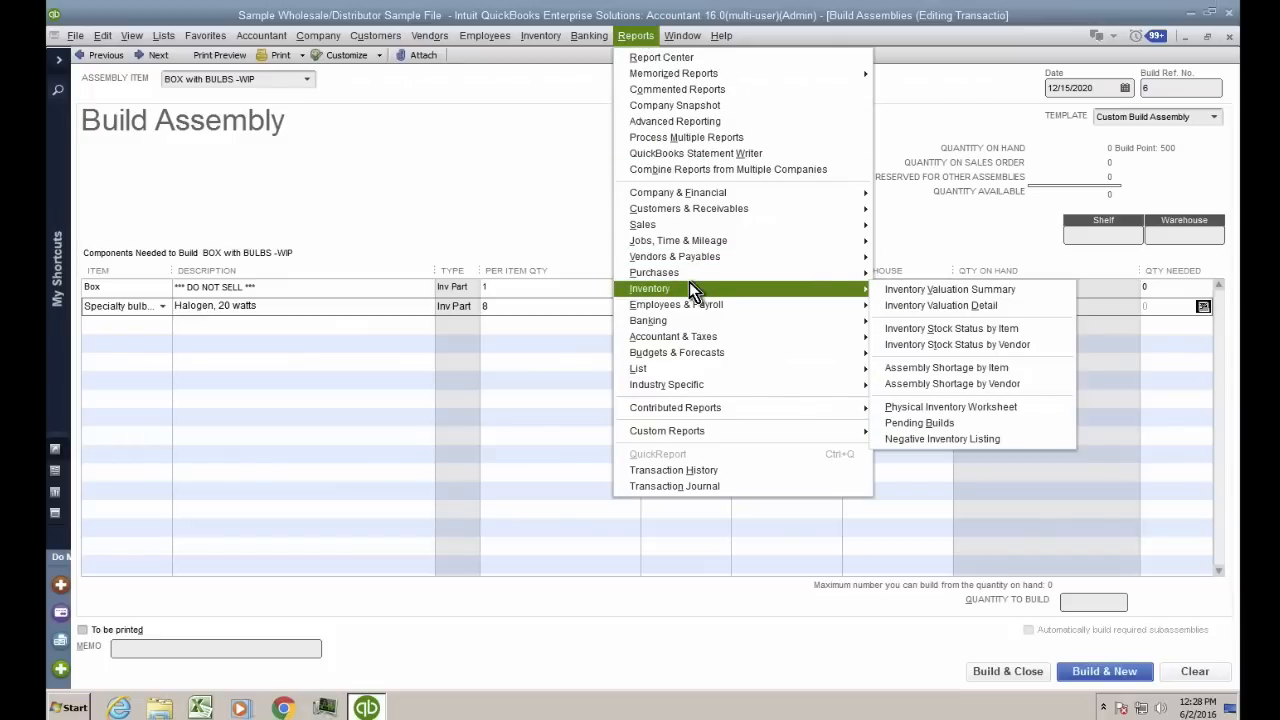
left_click(981, 332)
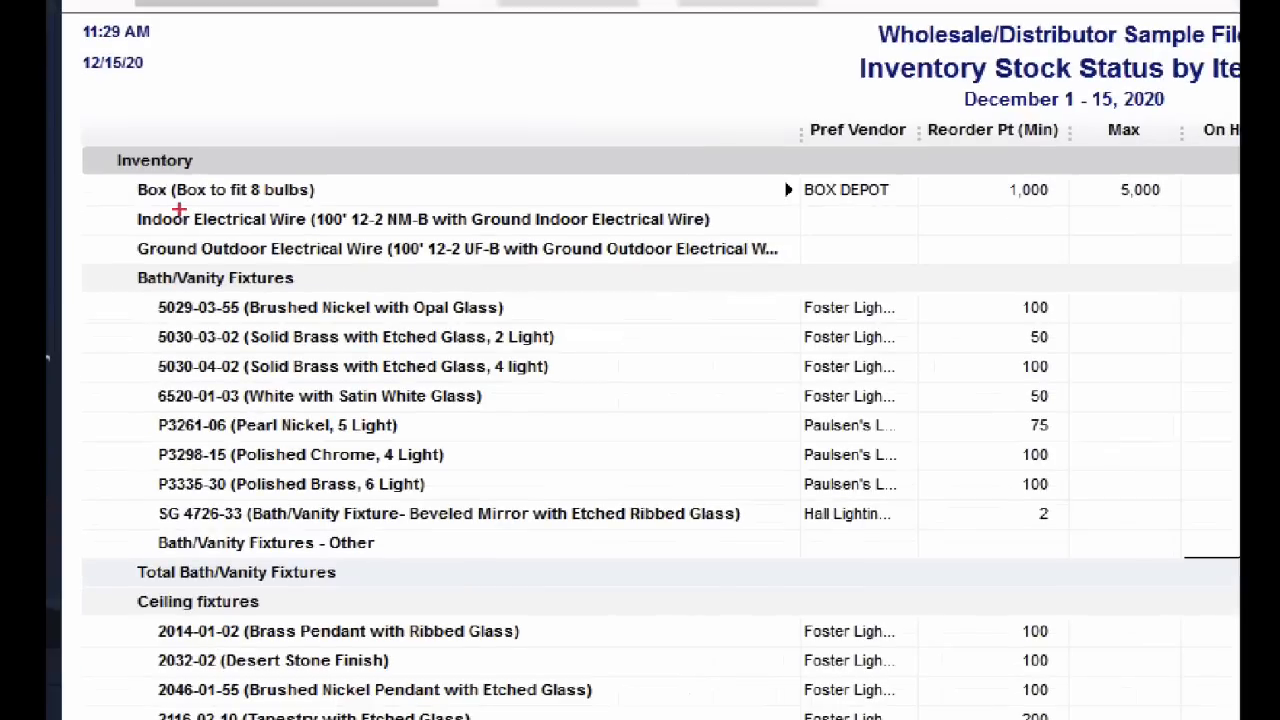
left_click_drag(121, 203, 252, 203)
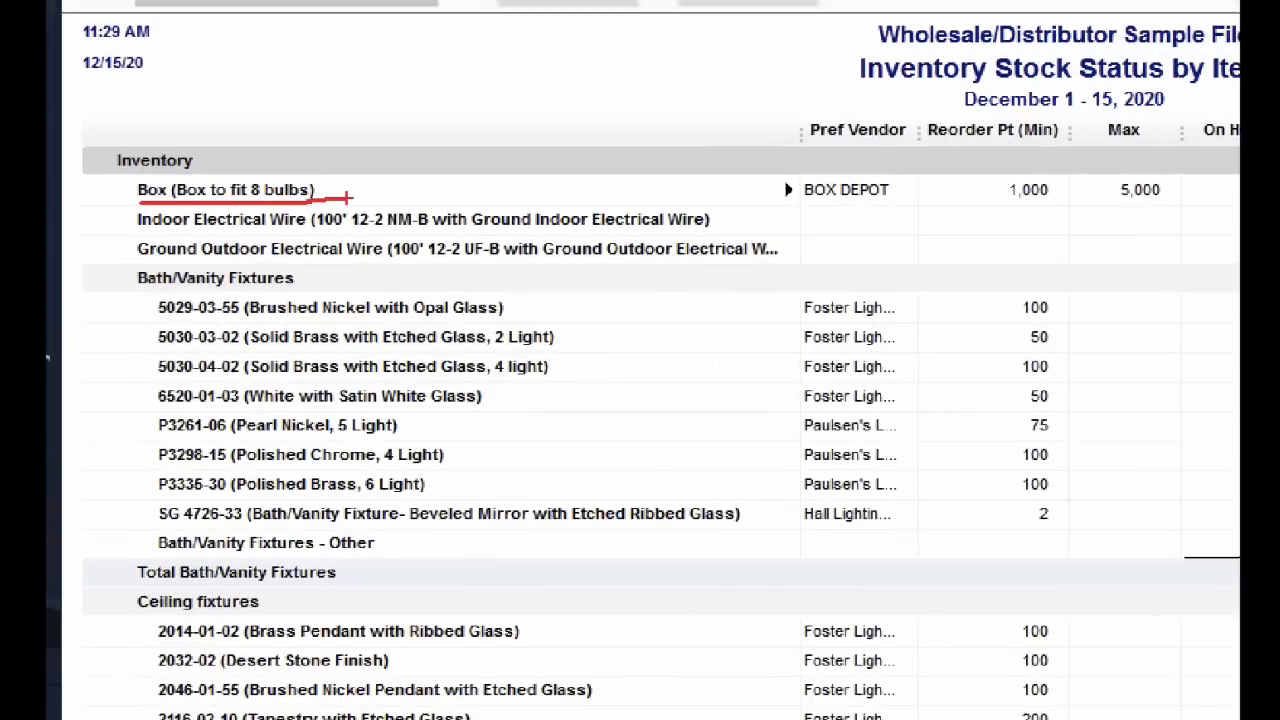
left_click_drag(950, 206, 1210, 206)
key("Escape")
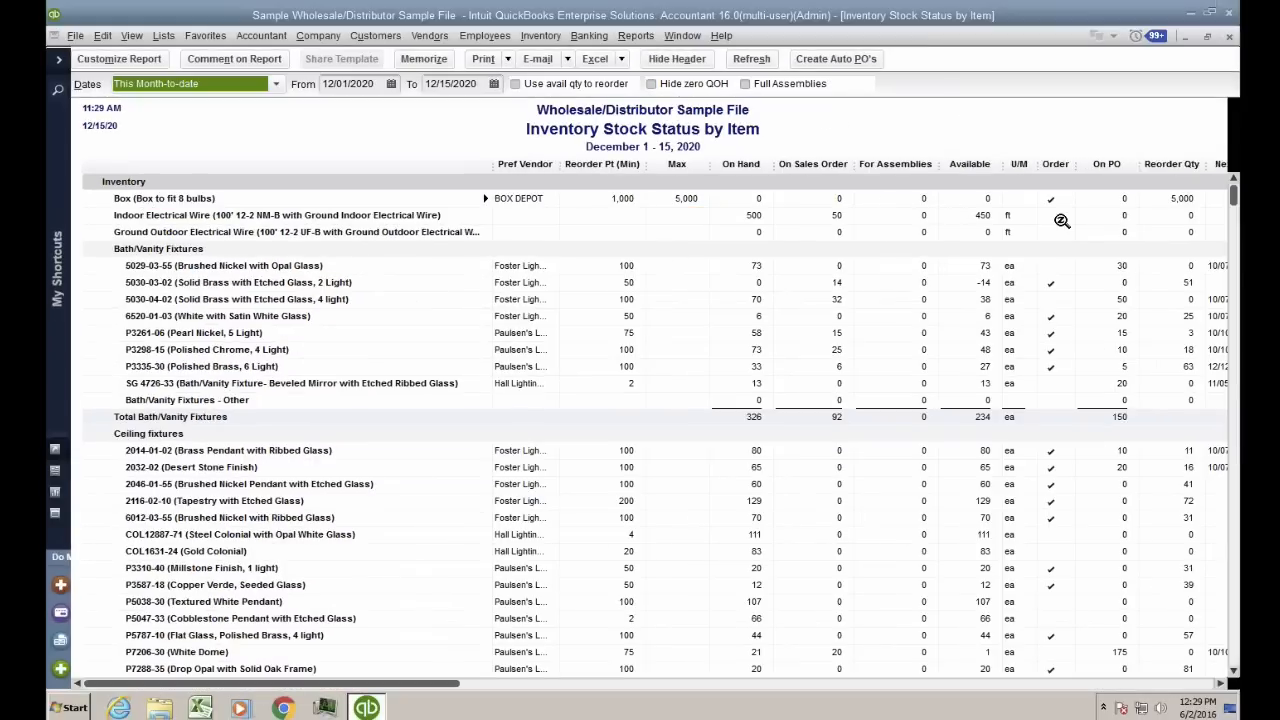
key("ctrl+1")
mouse_move(1052, 182)
left_mouse_down()
mouse_move(1061, 218)
mouse_move(1053, 180)
left_mouse_up()
Open automatic purchase order creation from the stock status report and look through the items proposed for reorder
left_click(858, 64)
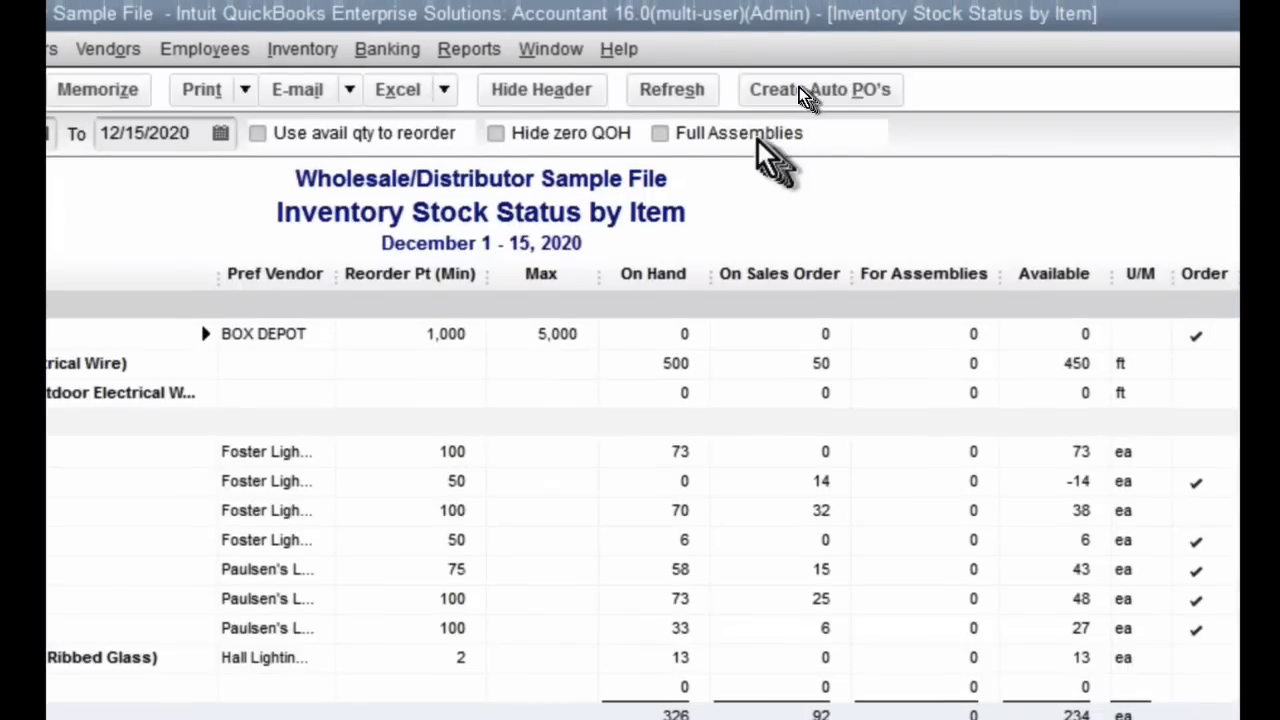
left_click(823, 96)
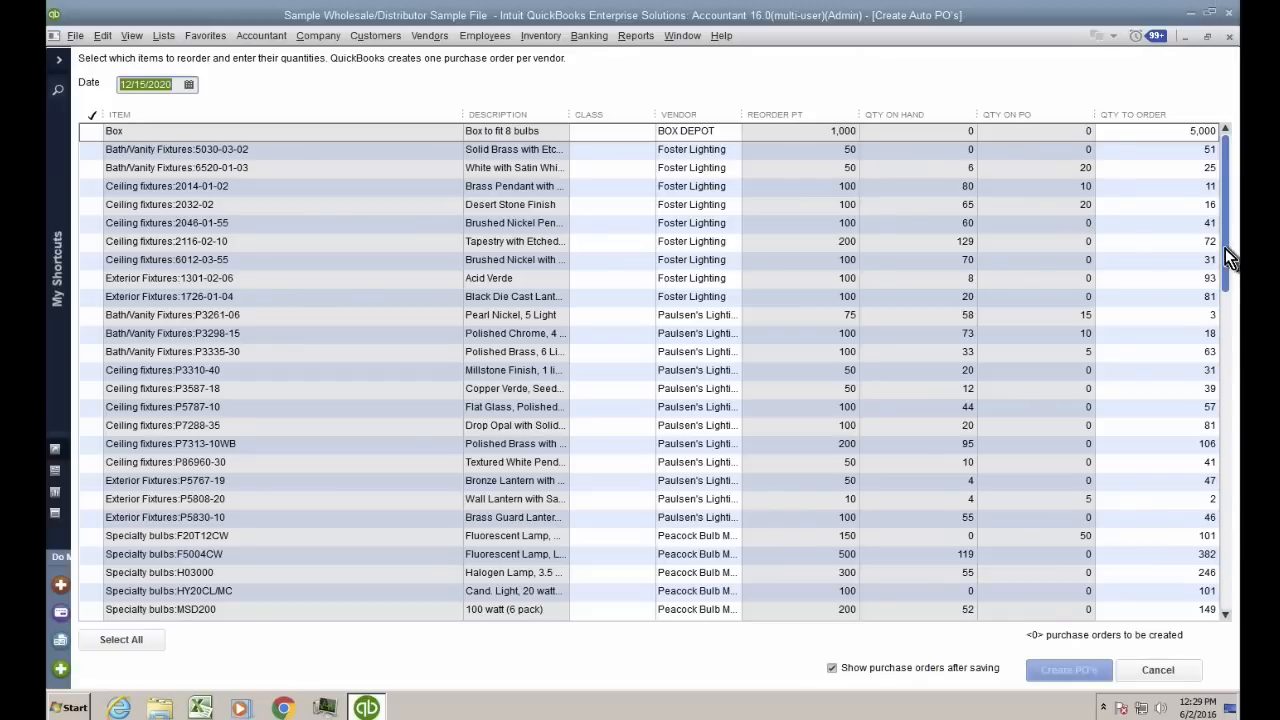
left_click_drag(1226, 249, 1220, 308)
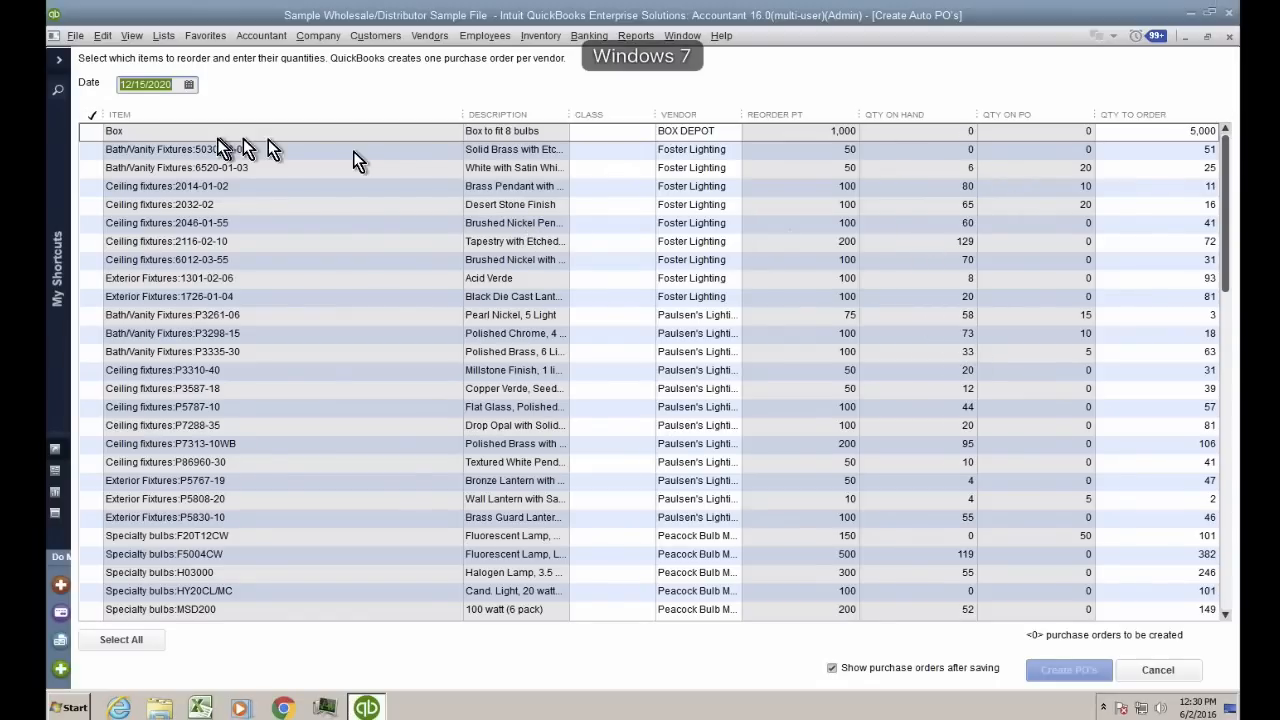
left_click_drag(1228, 220, 1230, 560)
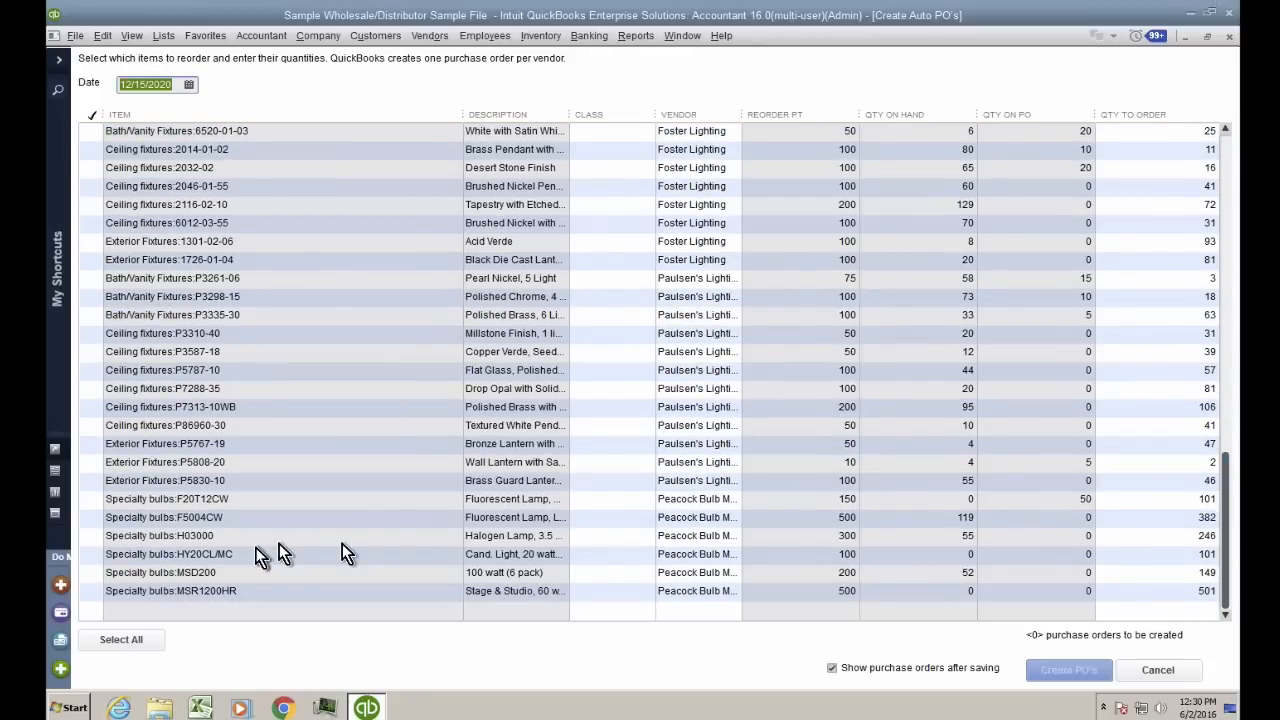
Select all proposed items for purchase orders, clear the whole selection again, and return to the Box row
left_click(108, 643)
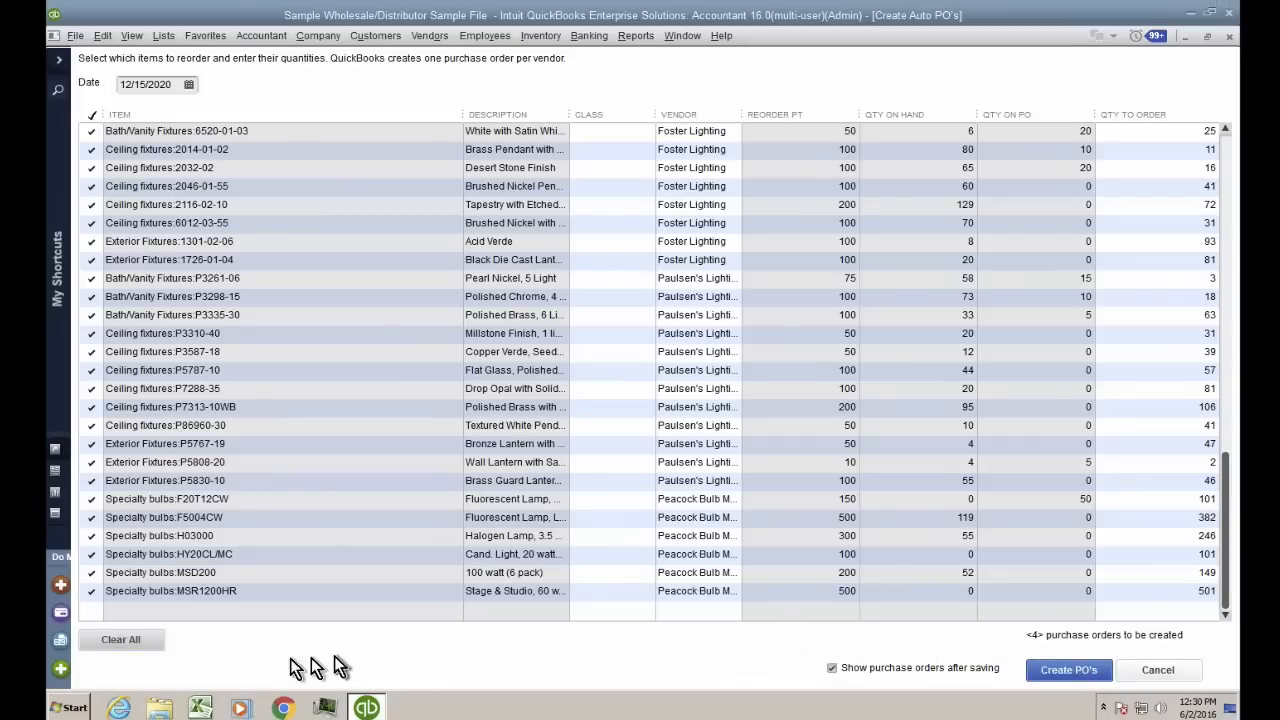
left_click(114, 645)
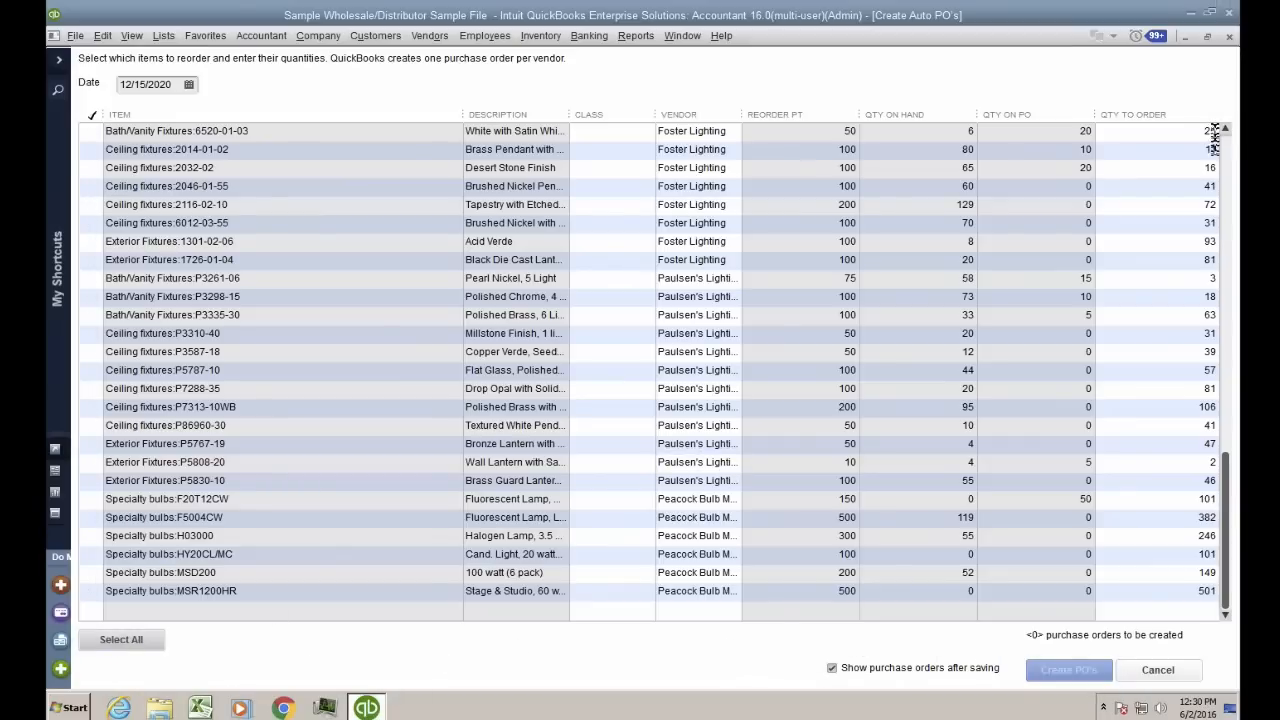
scroll(1213, 140, "up", 1)
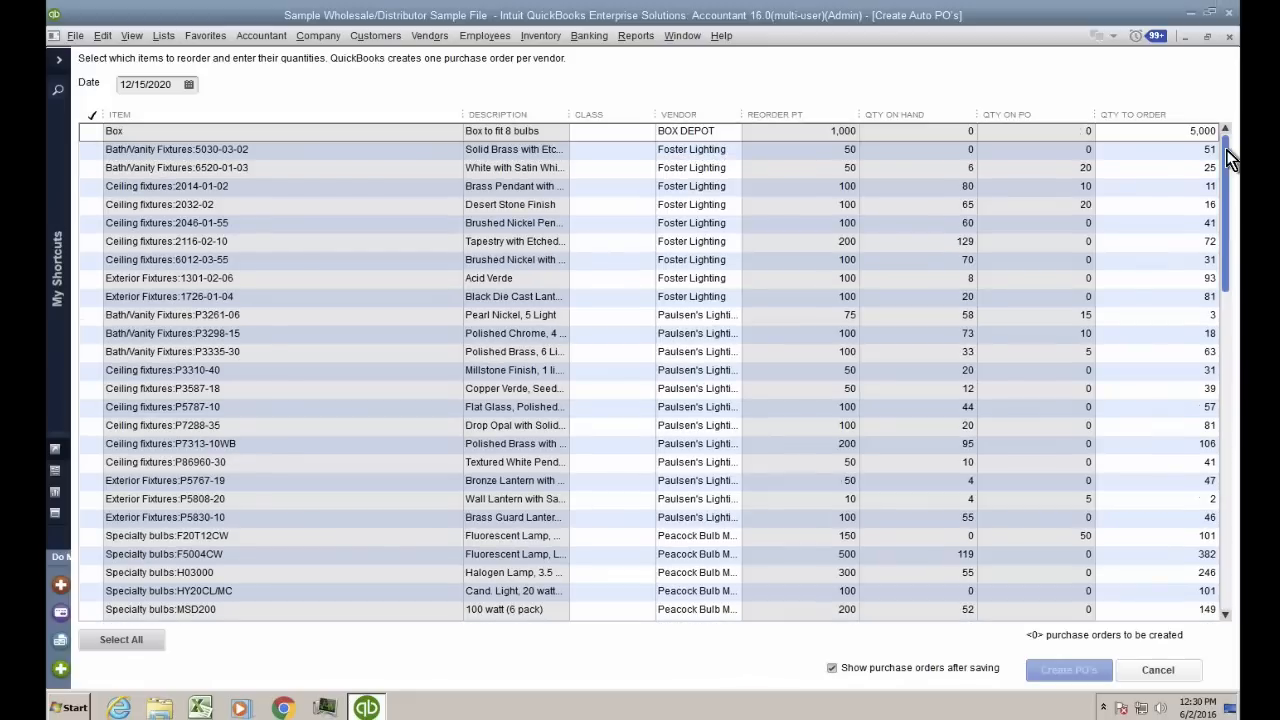
Create an automatic purchase order for only the Box item, ordering 5,000 from BOX DEPOT
left_click(90, 134)
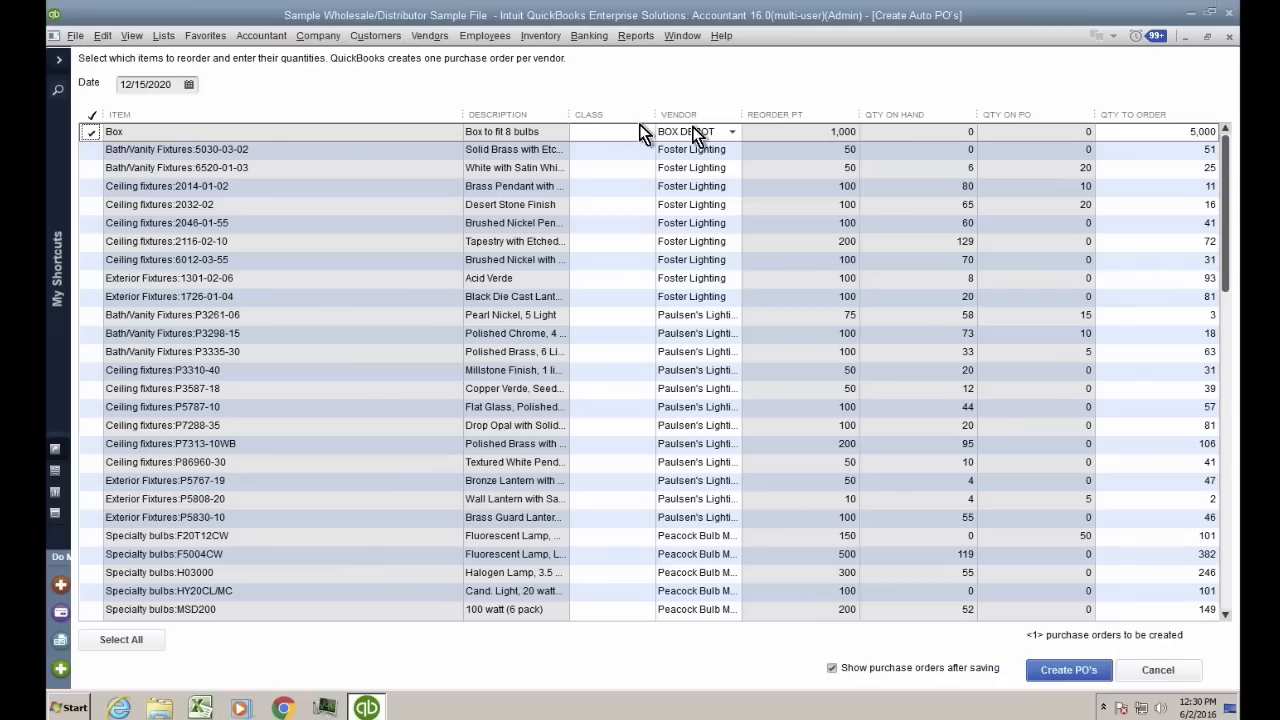
left_click(1140, 132)
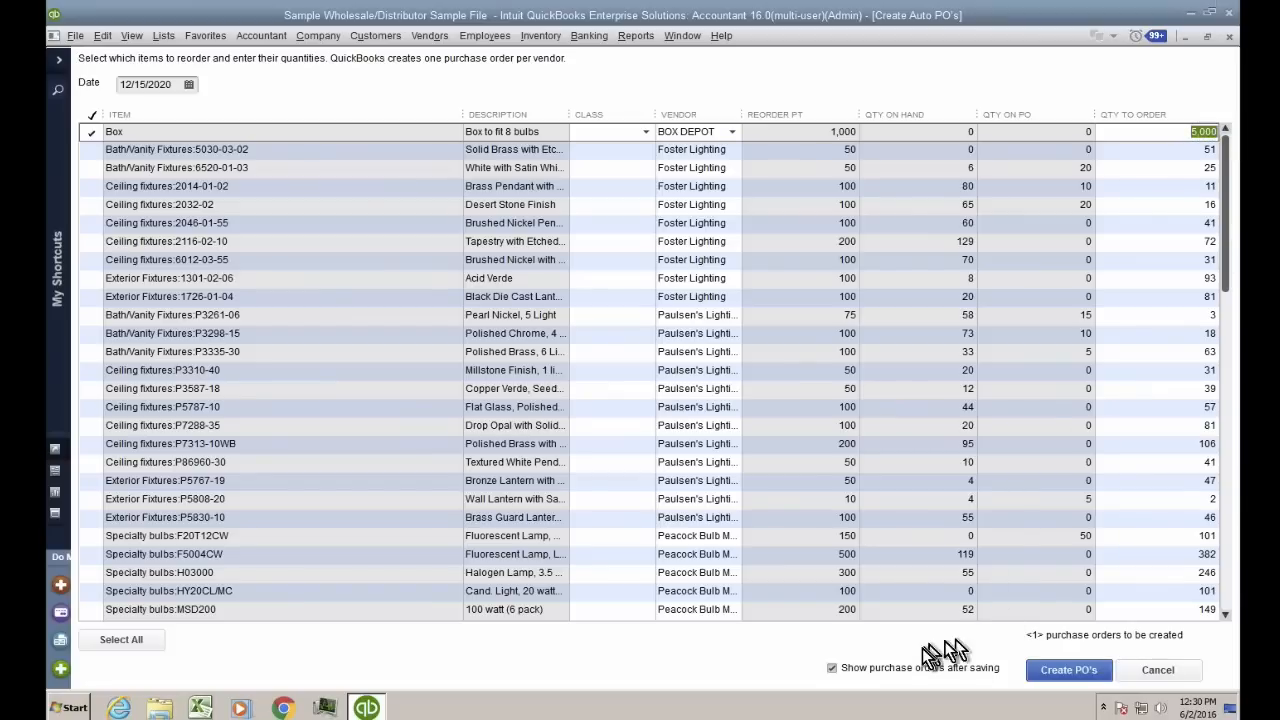
left_click(1068, 672)
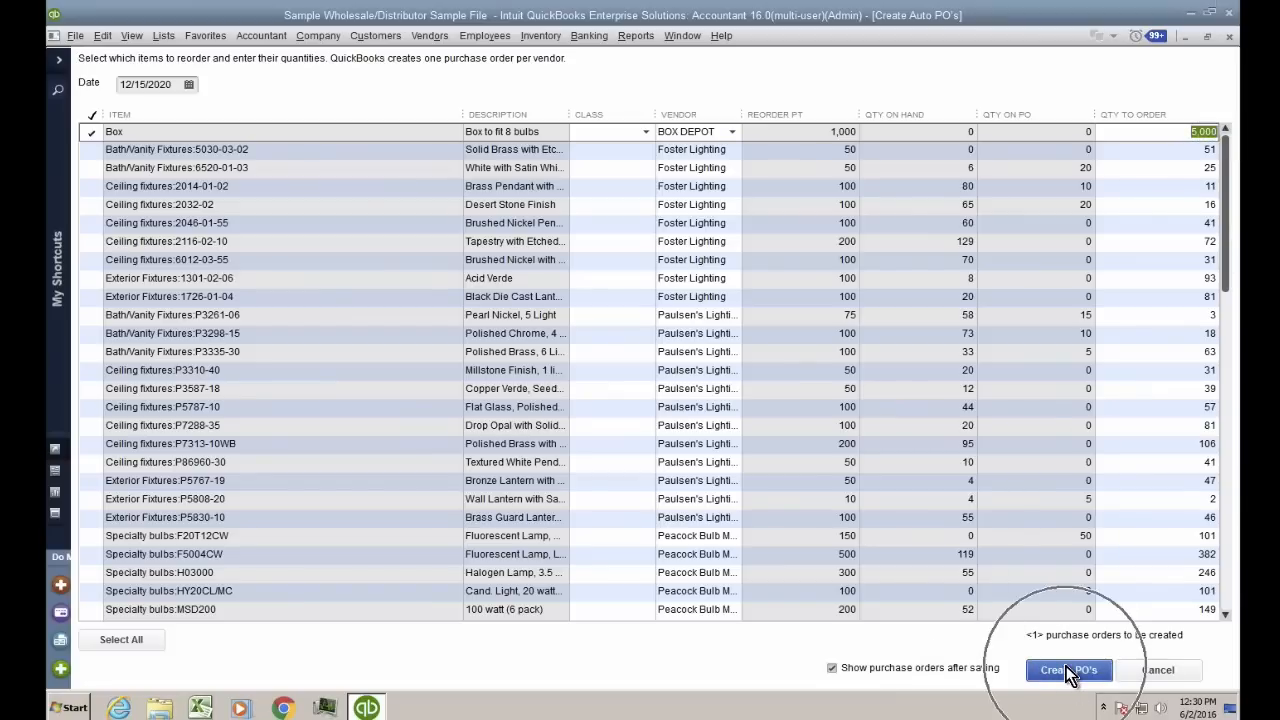
key("ctrl")
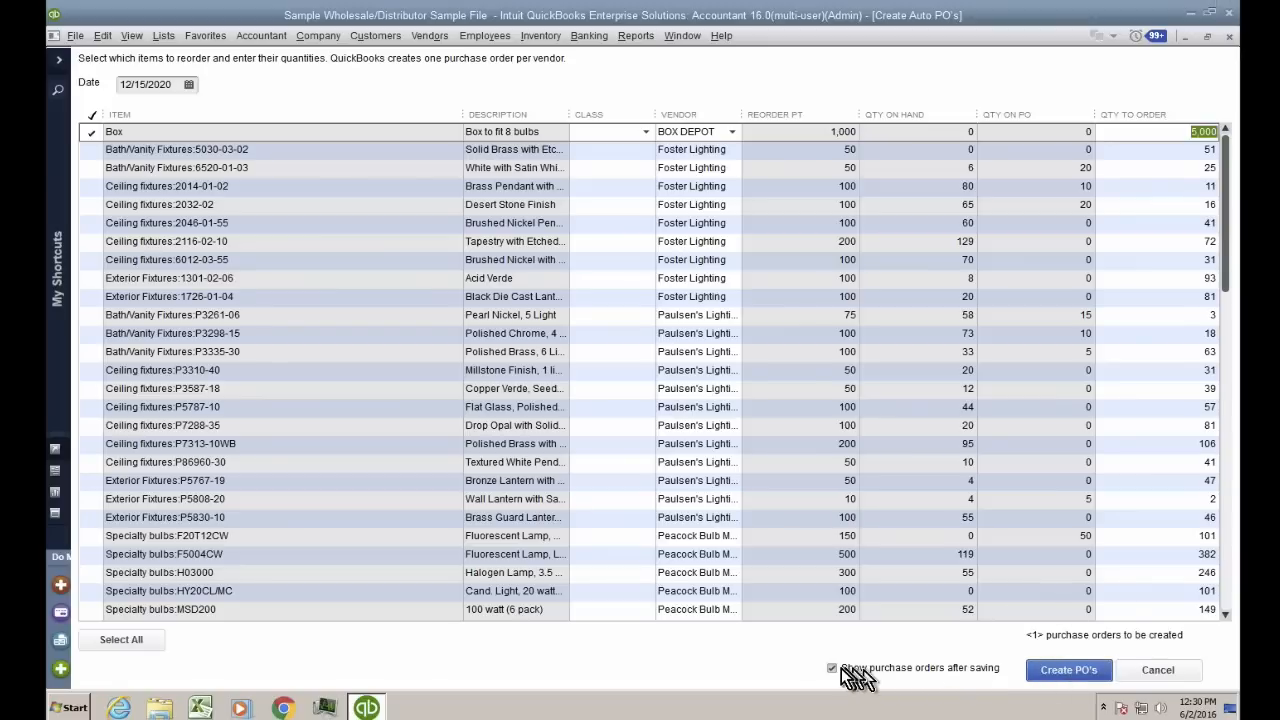
key("ctrl")
key("ctrl")
key("ctrl")
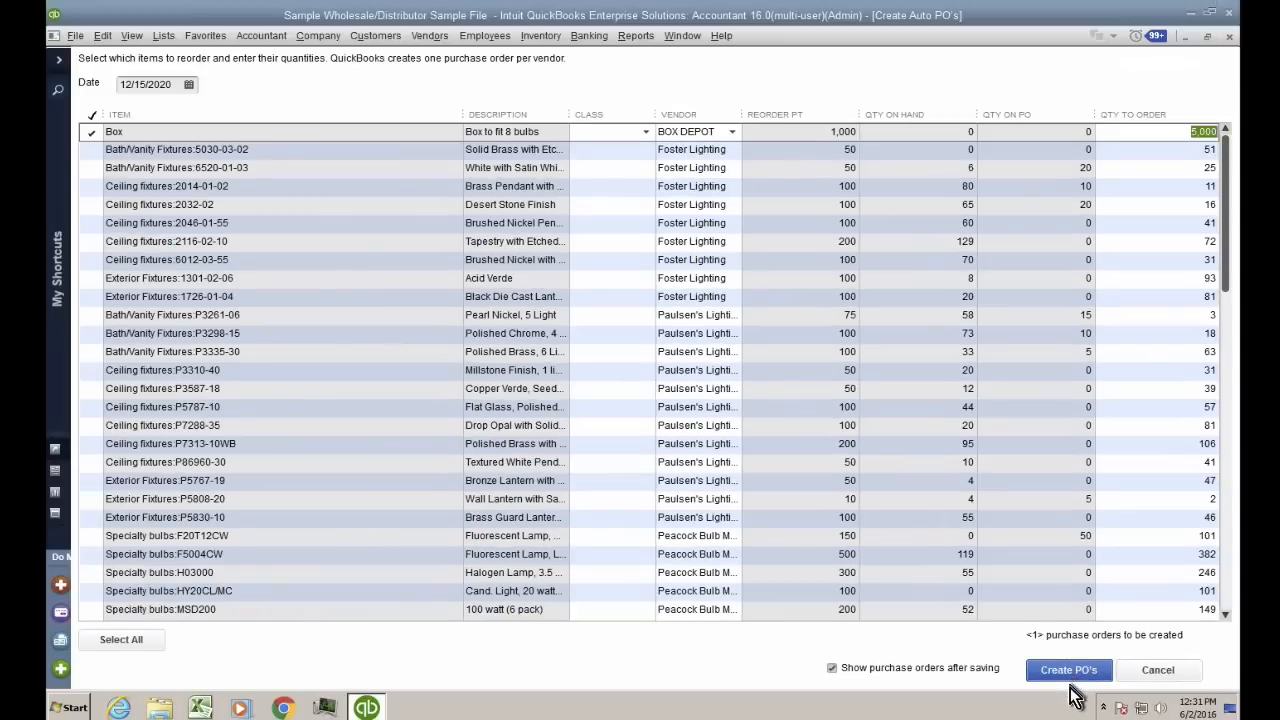
left_click(1068, 676)
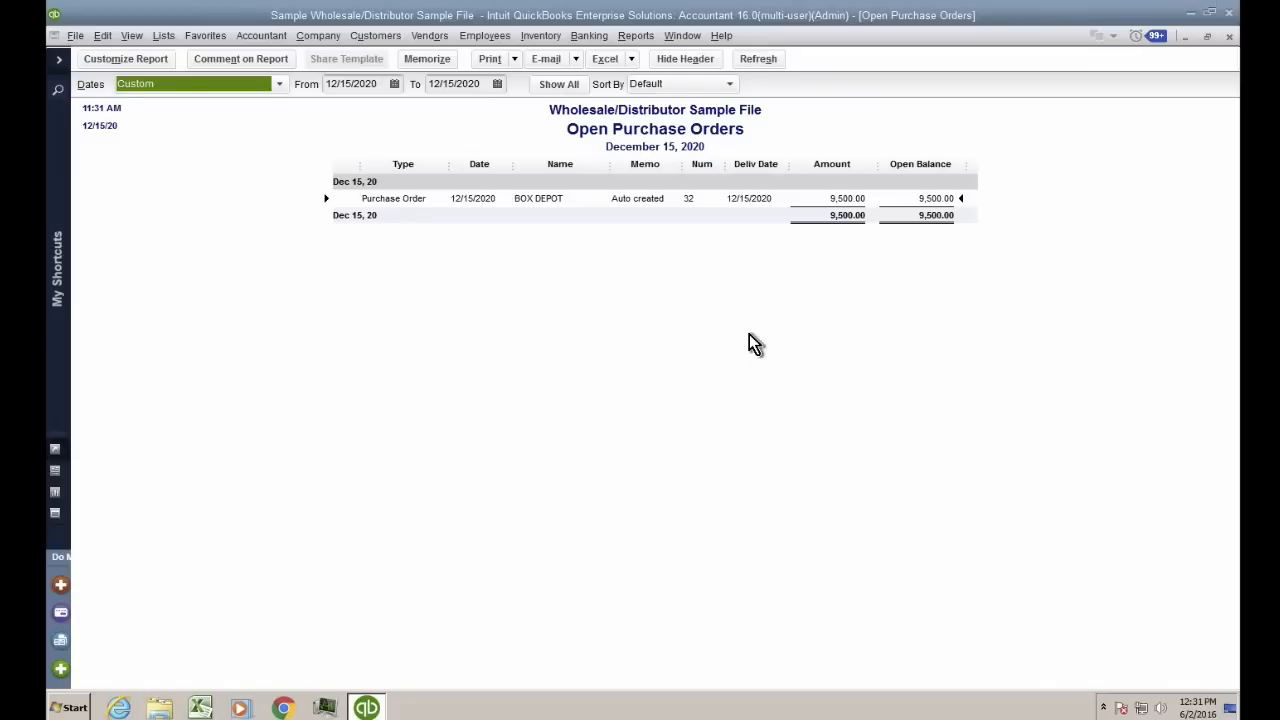
Review the auto-created BOX DEPOT purchase order from the Open Purchase Orders report, save and close it, and close the report
double_click(846, 200)
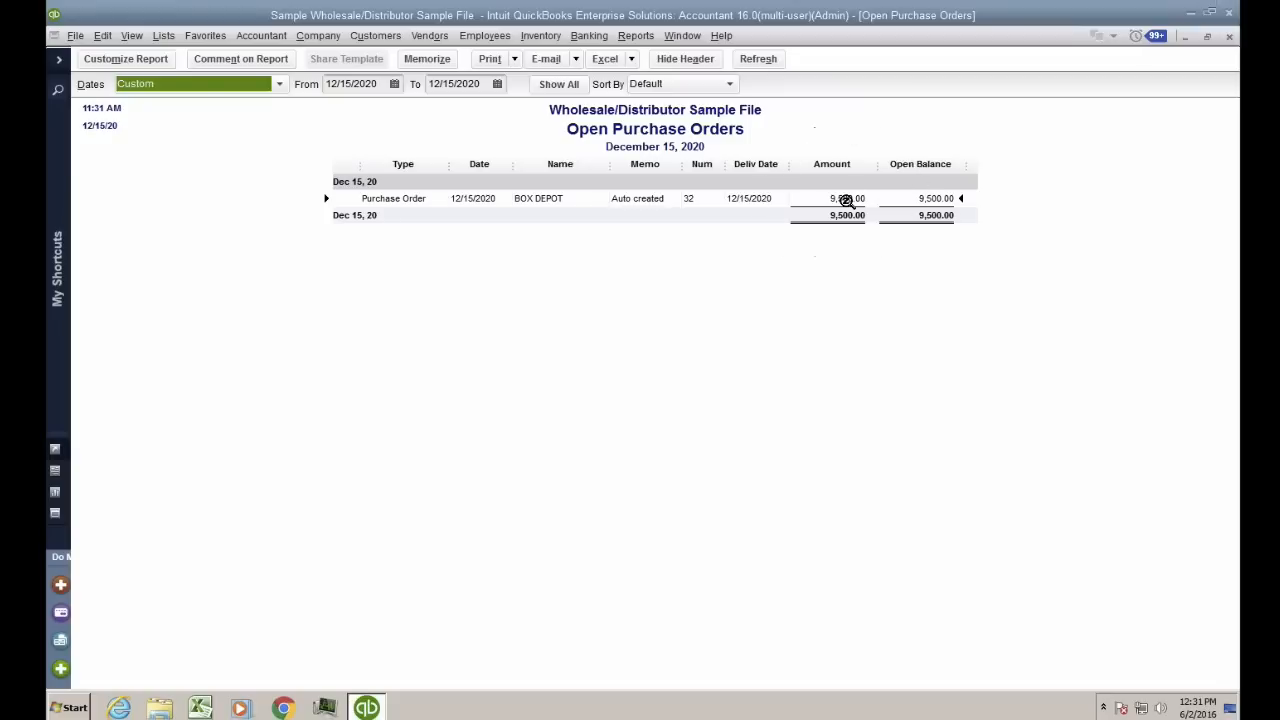
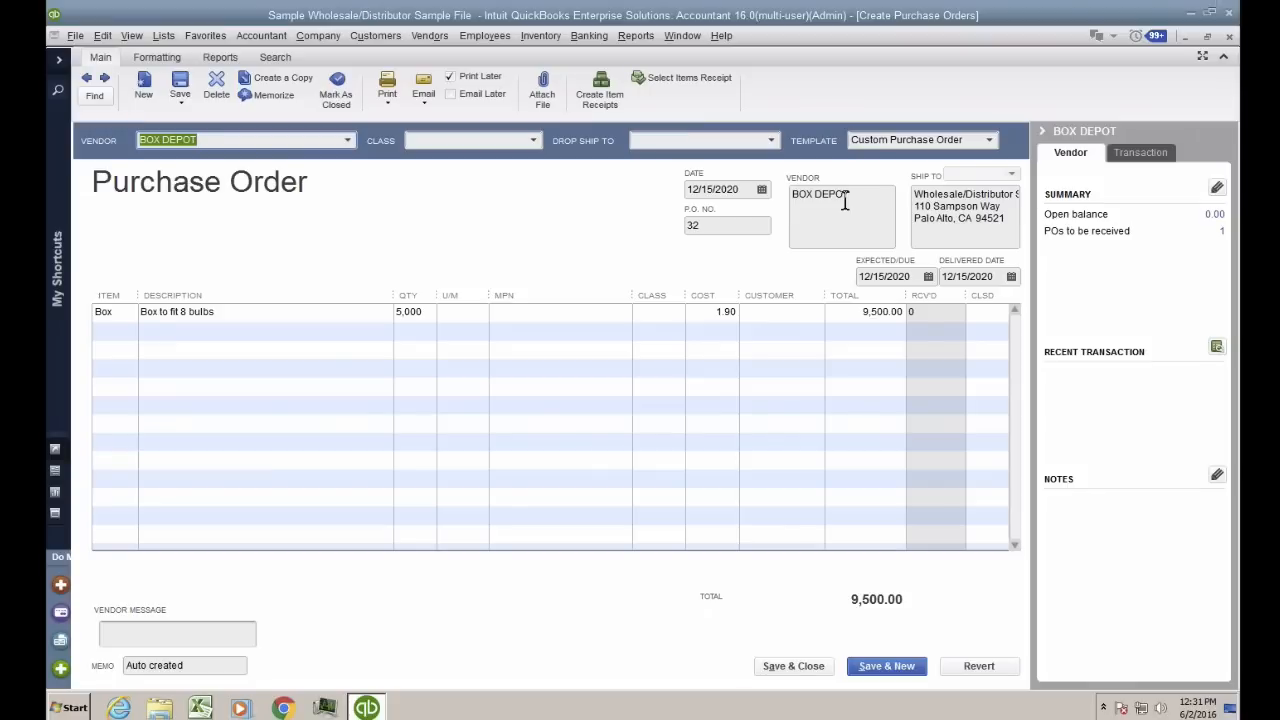
left_click(808, 672)
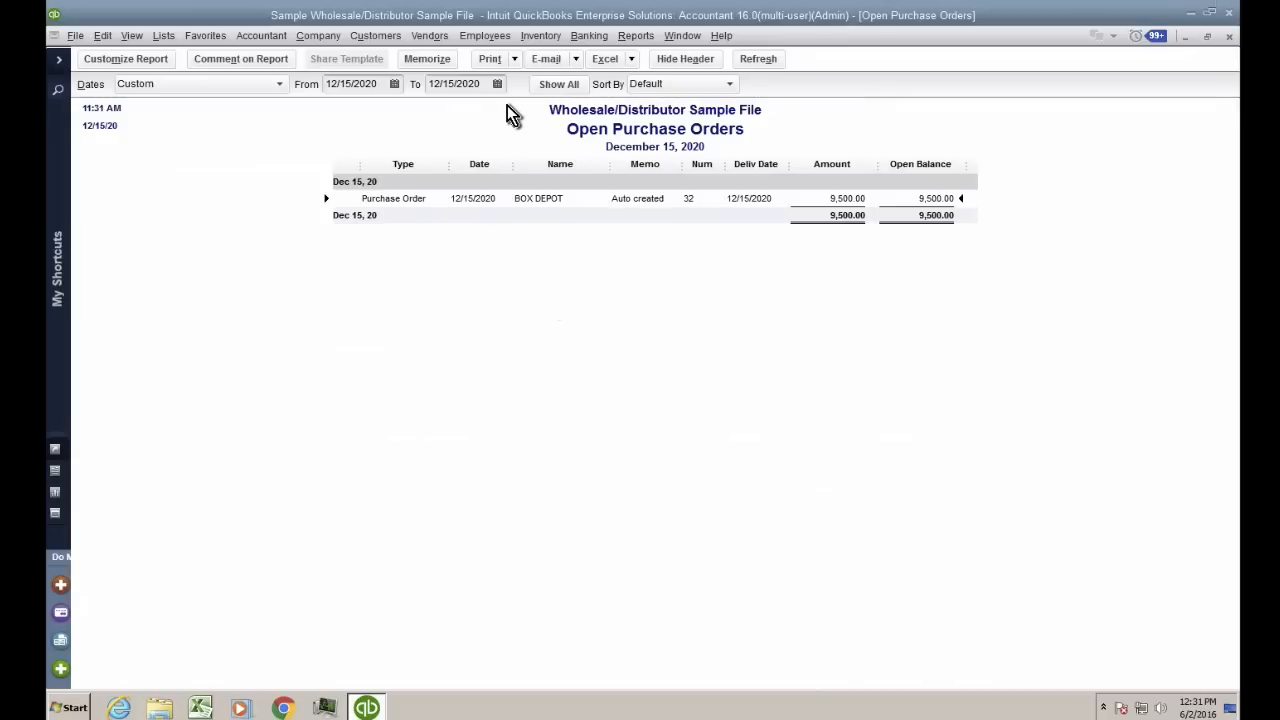
key("Escape")
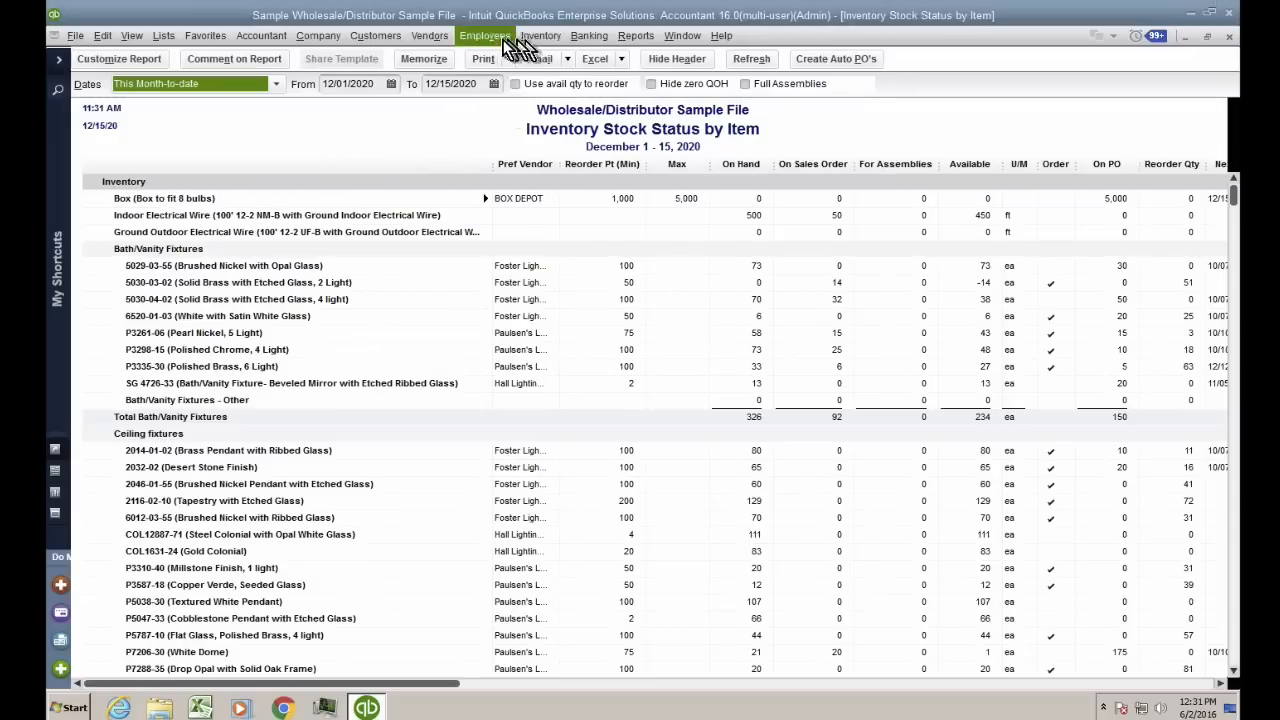
Start a vendor bill for BOX DEPOT and choose to receive against its open purchase orders
left_click(436, 37)
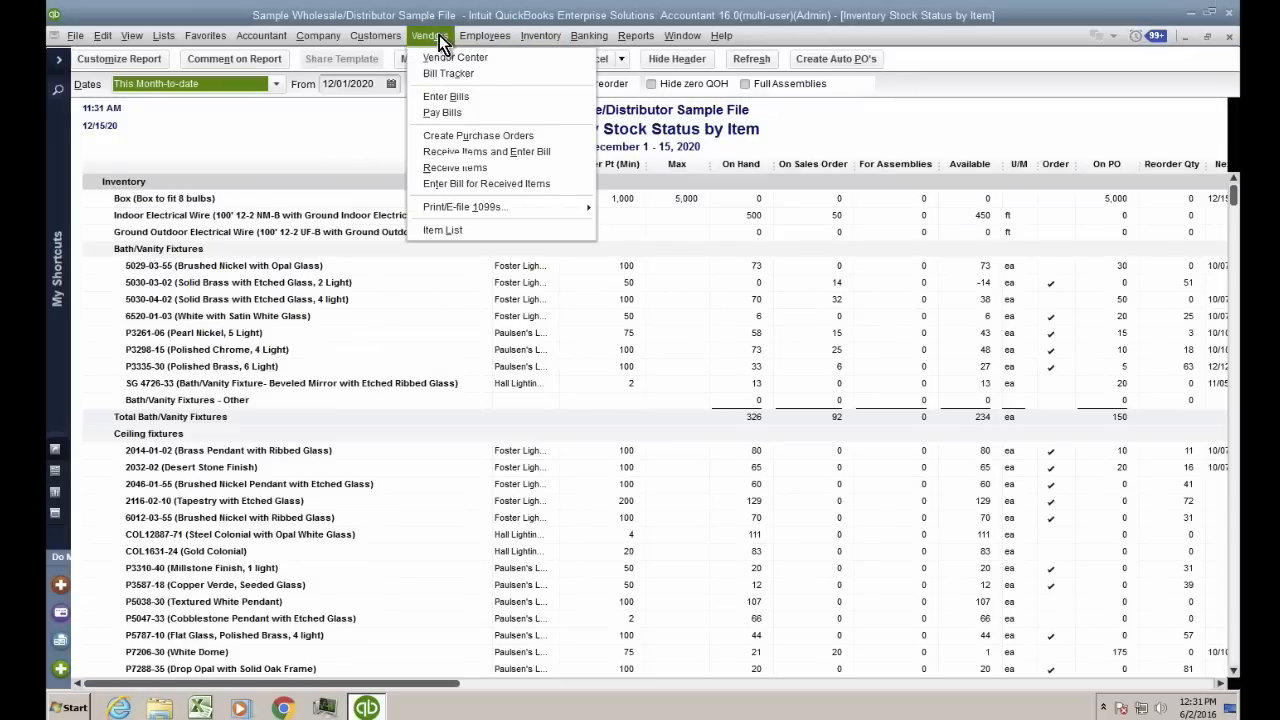
left_click(455, 97)
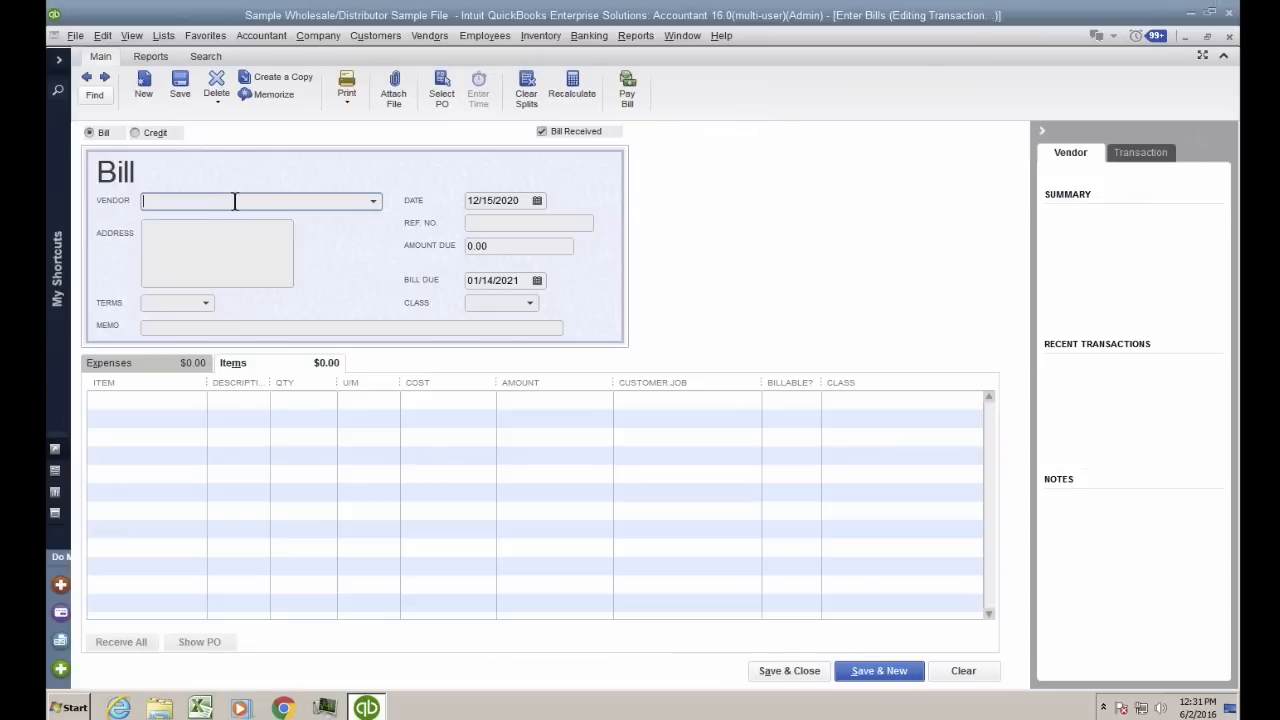
type("BOX DEPOT")
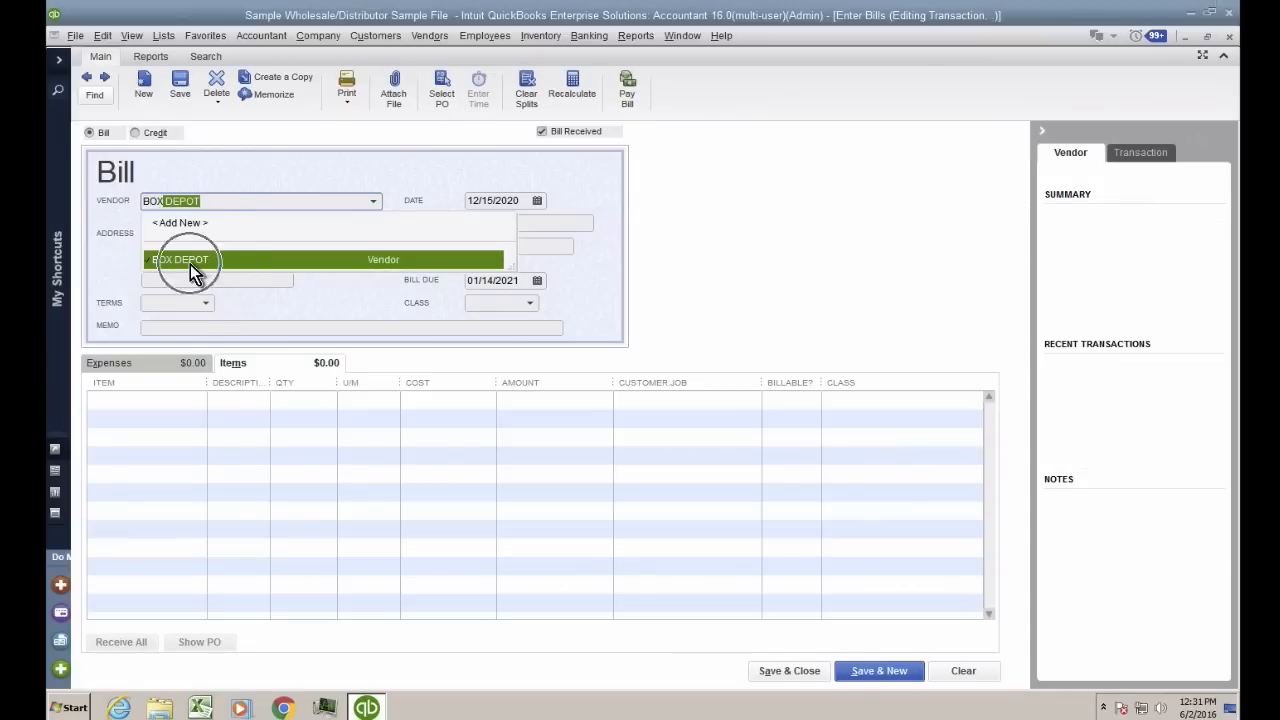
left_click(193, 268)
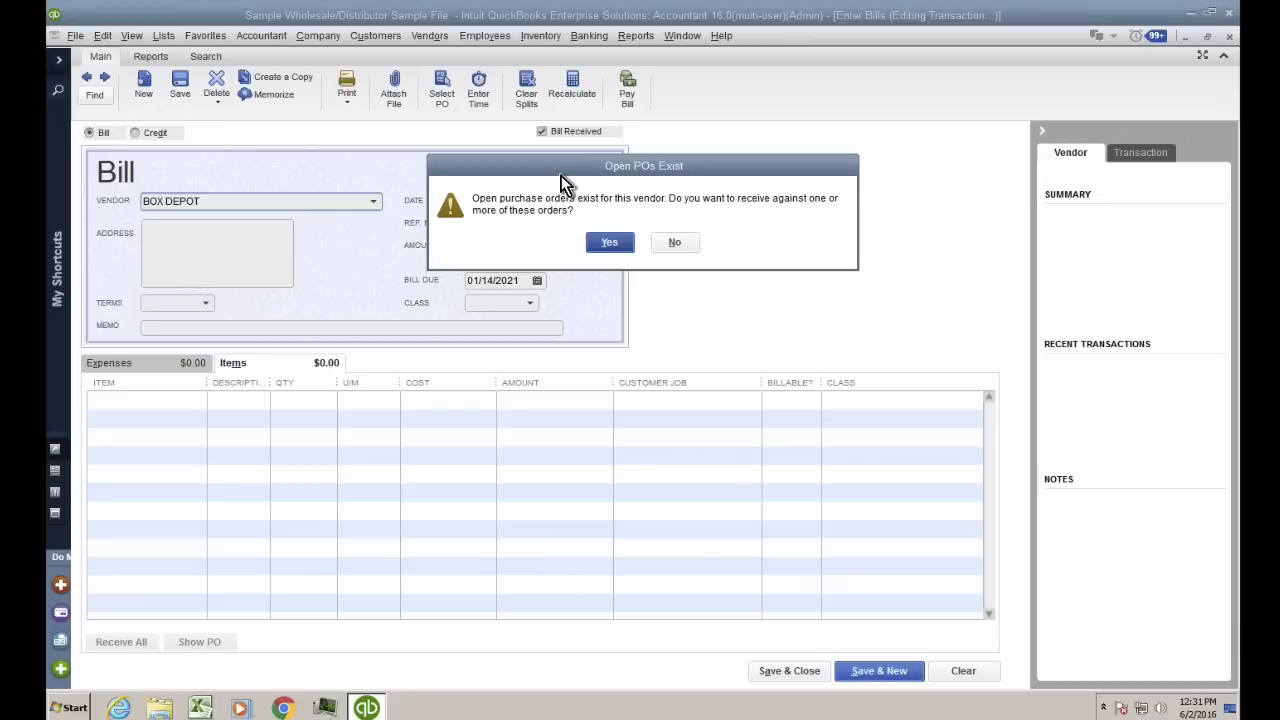
left_click_drag(560, 175, 610, 173)
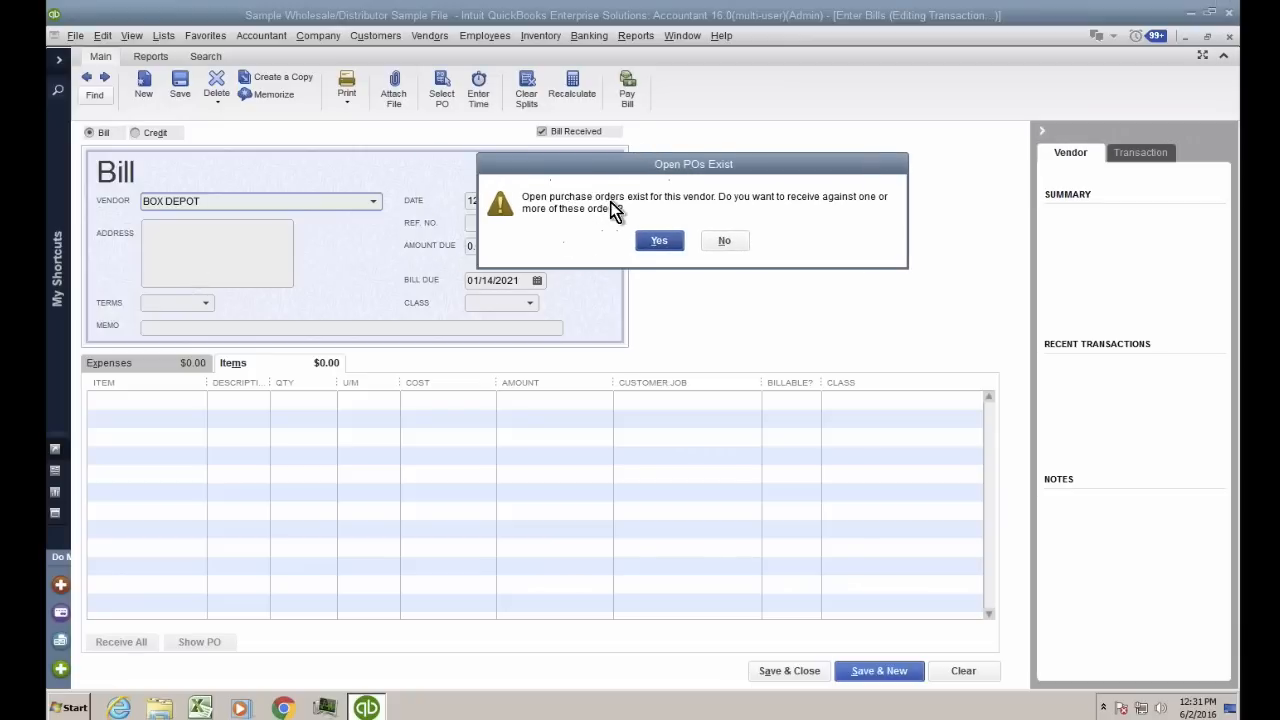
left_click(664, 246)
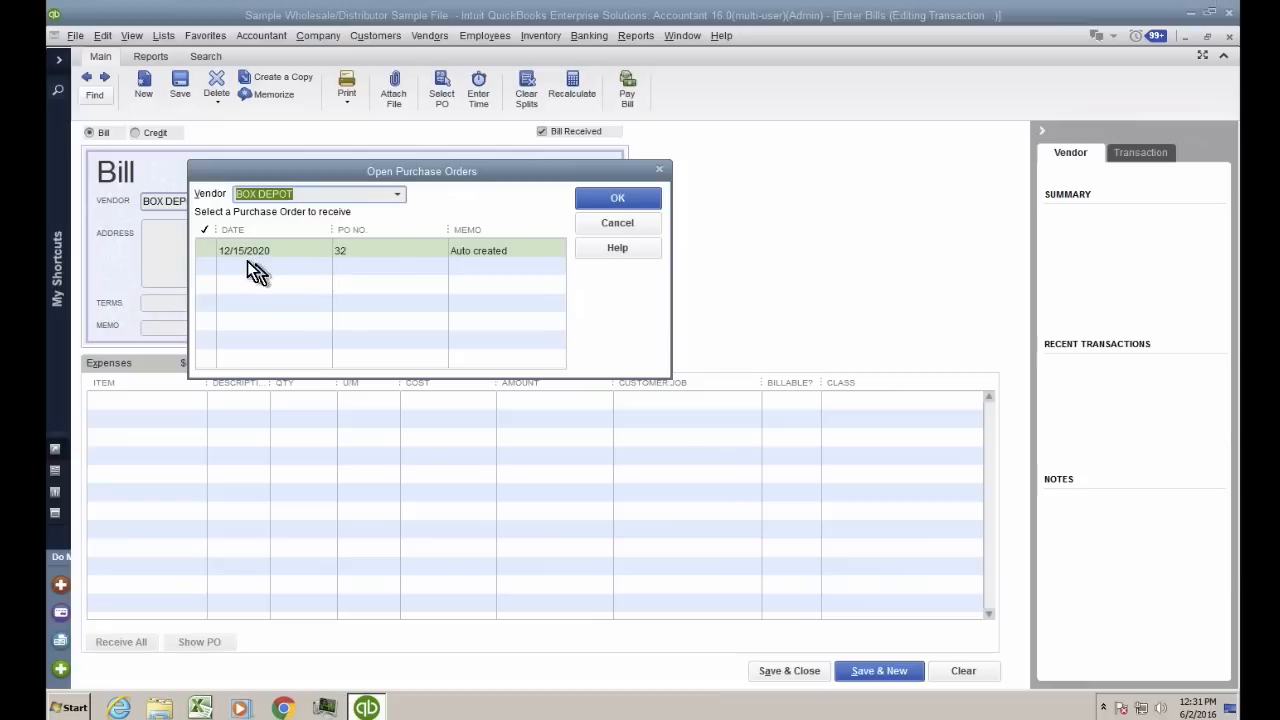
Receive the 12/15/2020 purchase order for 5,000 boxes on the bill, then save and close it
left_click(204, 251)
left_click(203, 248)
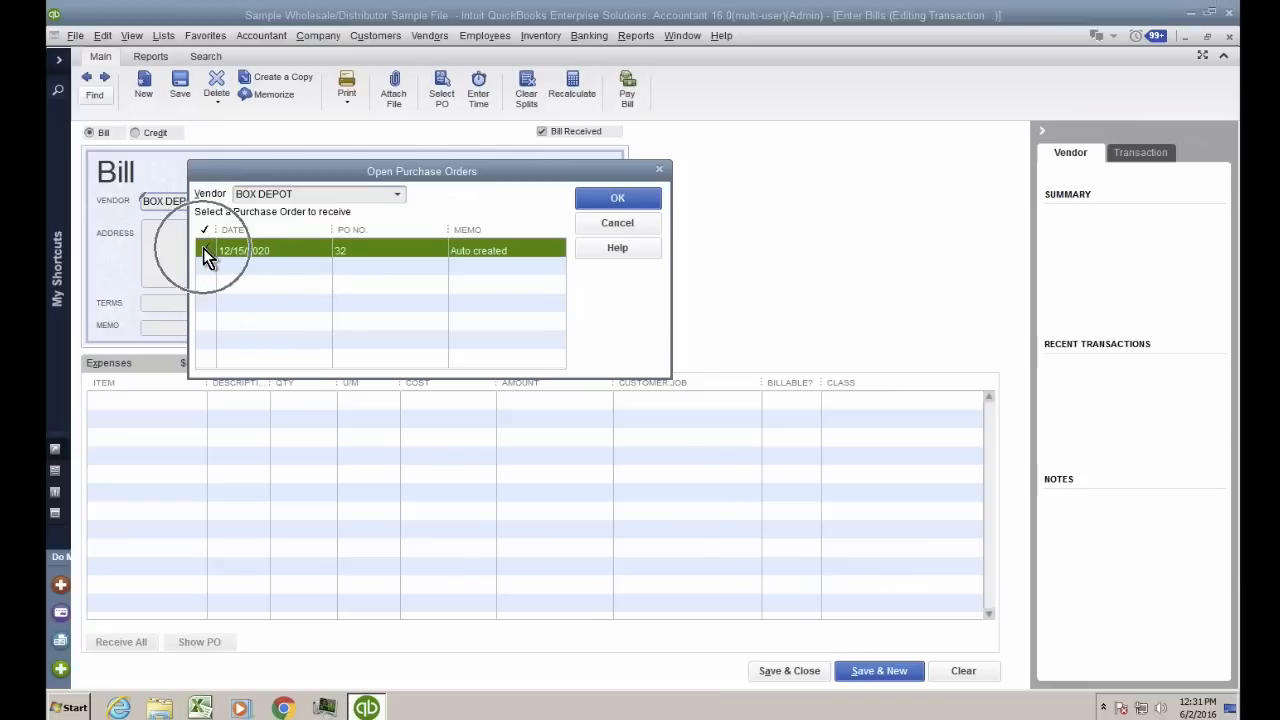
left_click(645, 202)
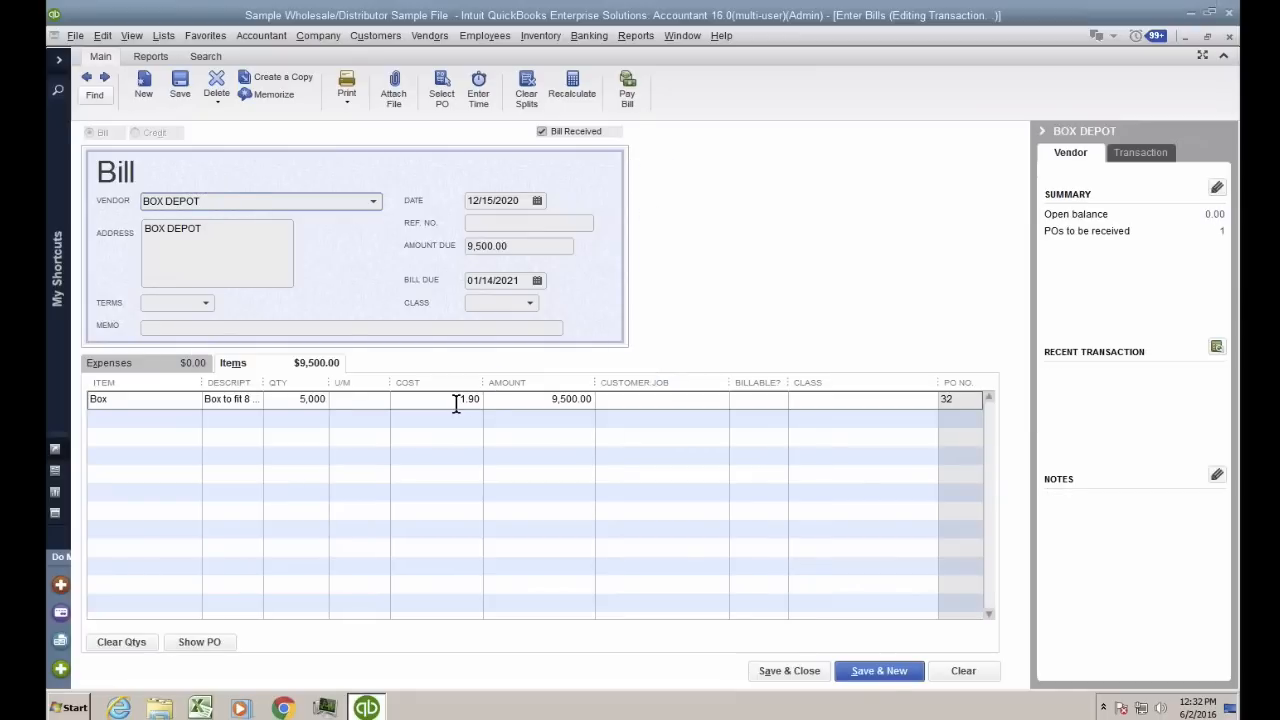
left_click(301, 399)
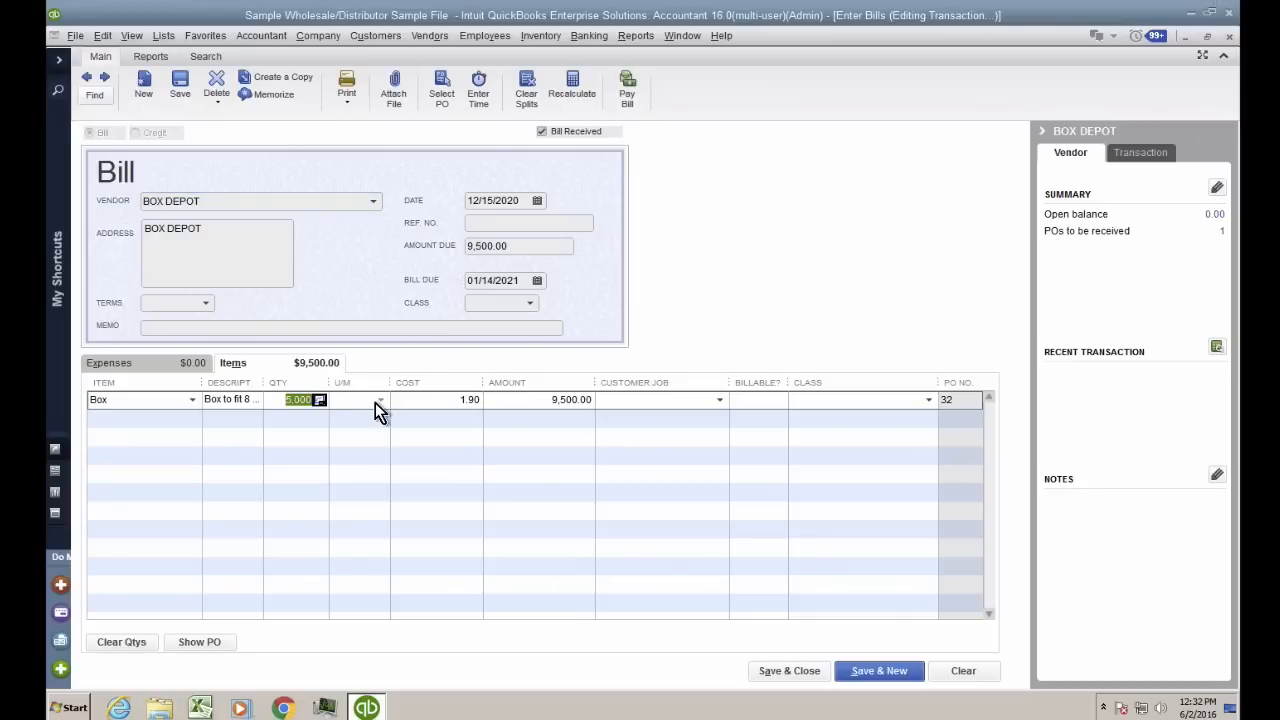
left_click(767, 678)
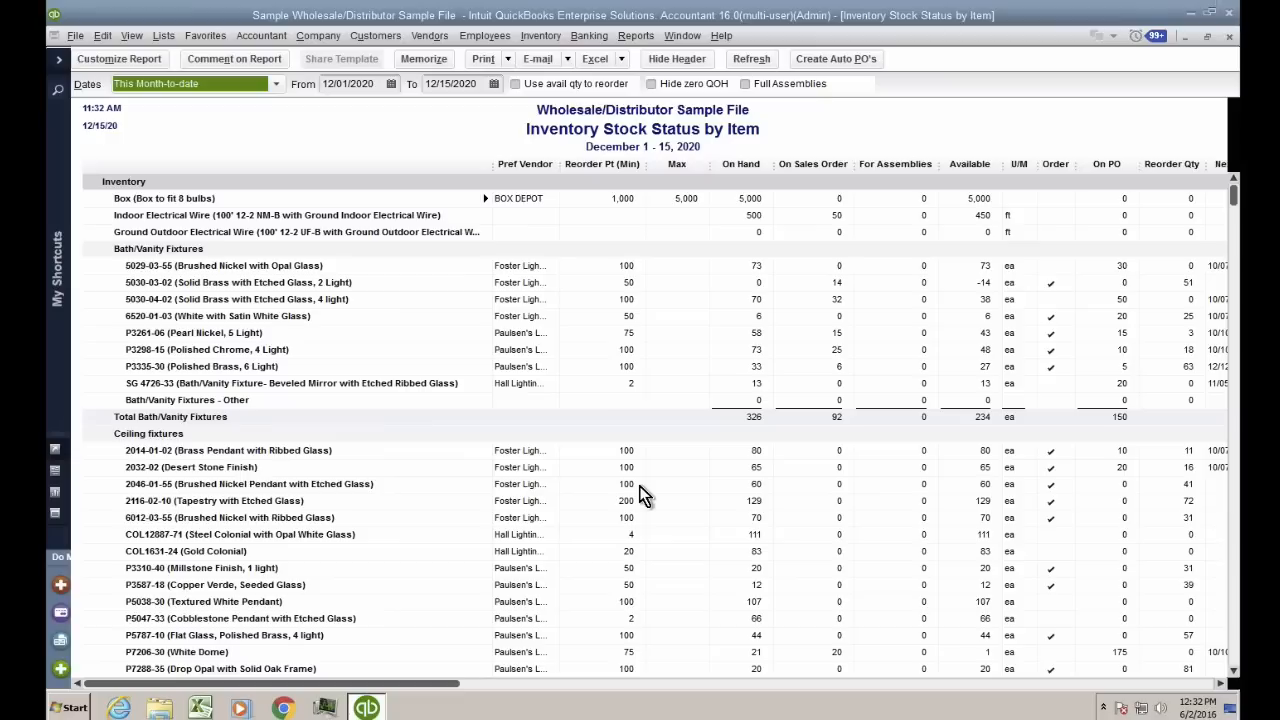
Examine the BOX with BULBS -WIP assembly row at the end of the stock status report for its stock and reorder levels
left_click_drag(1233, 193, 1233, 650)
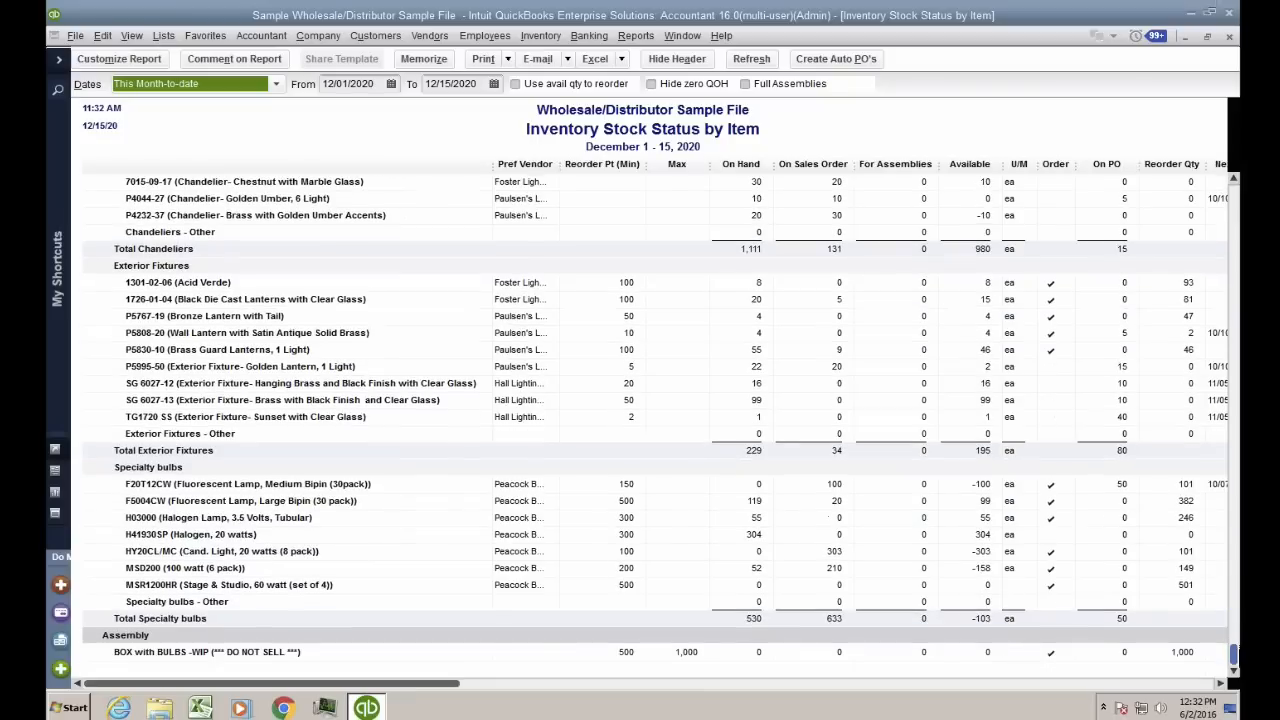
key("ctrl")
key("ctrl")
key("ctrl")
key("ctrl")
key("ctrl")
key("ctrl")
key("ctrl")
key("ctrl")
key("ctrl")
key("ctrl")
key("ctrl")
key("ctrl")
key("ctrl")
Close the stock report and the old build, and start a new maximized assembly build for BOX with BULBS -WIP
key("Escape")
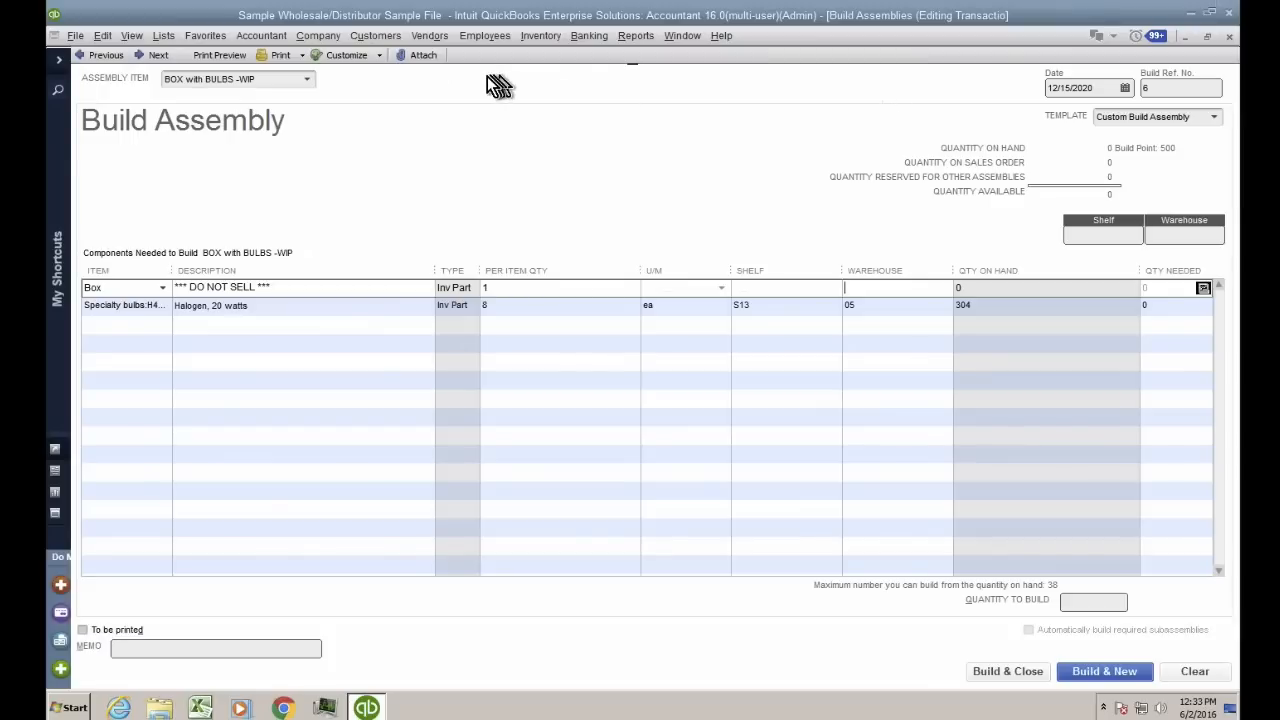
key("Escape")
left_click(638, 230)
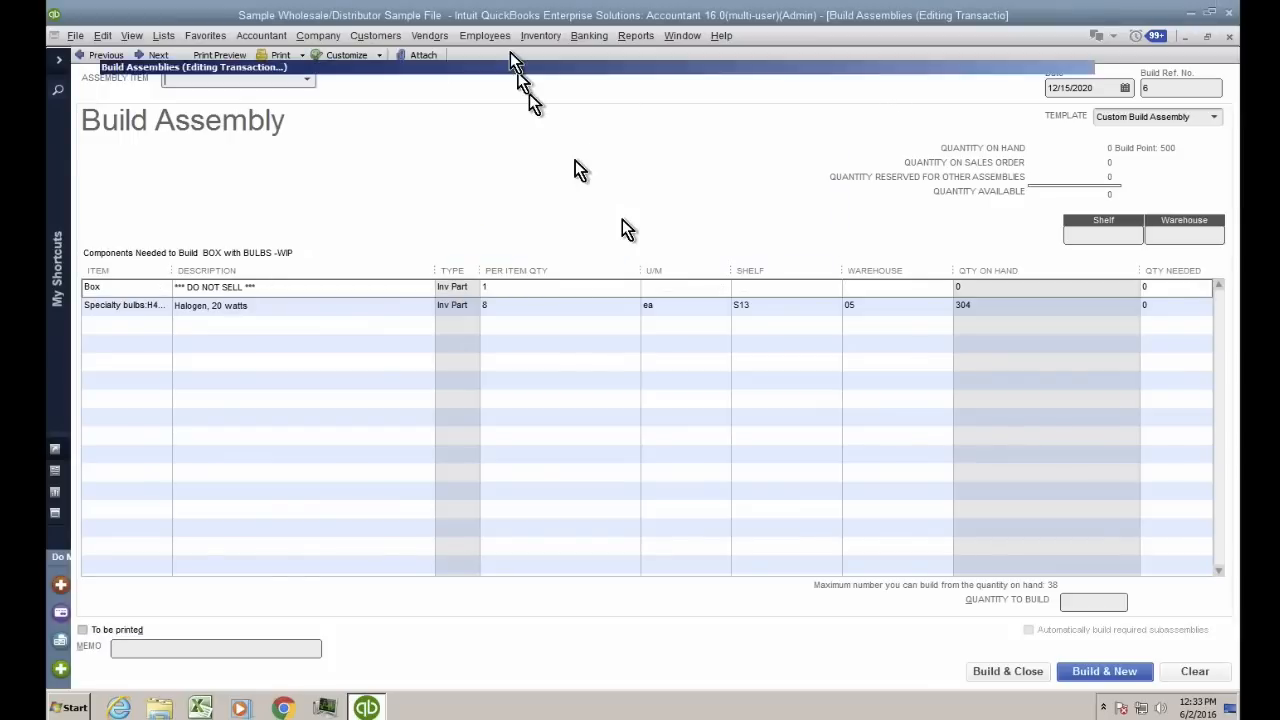
left_click(533, 36)
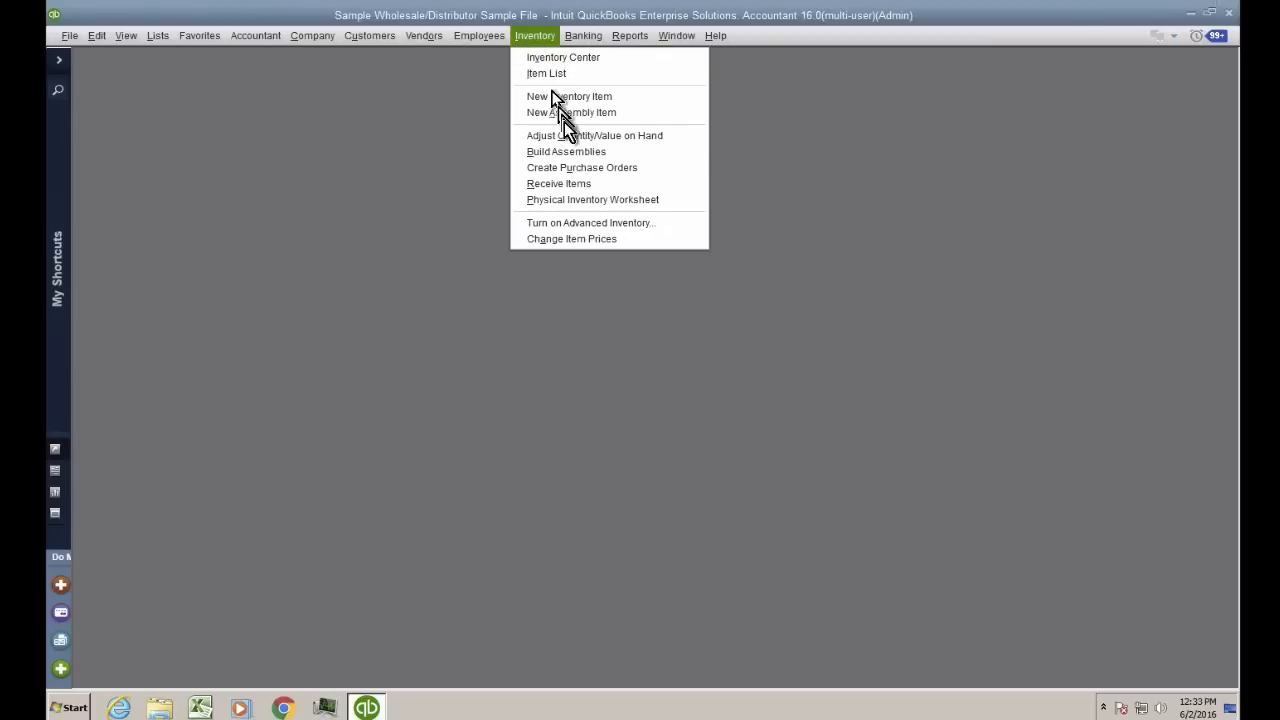
left_click(567, 152)
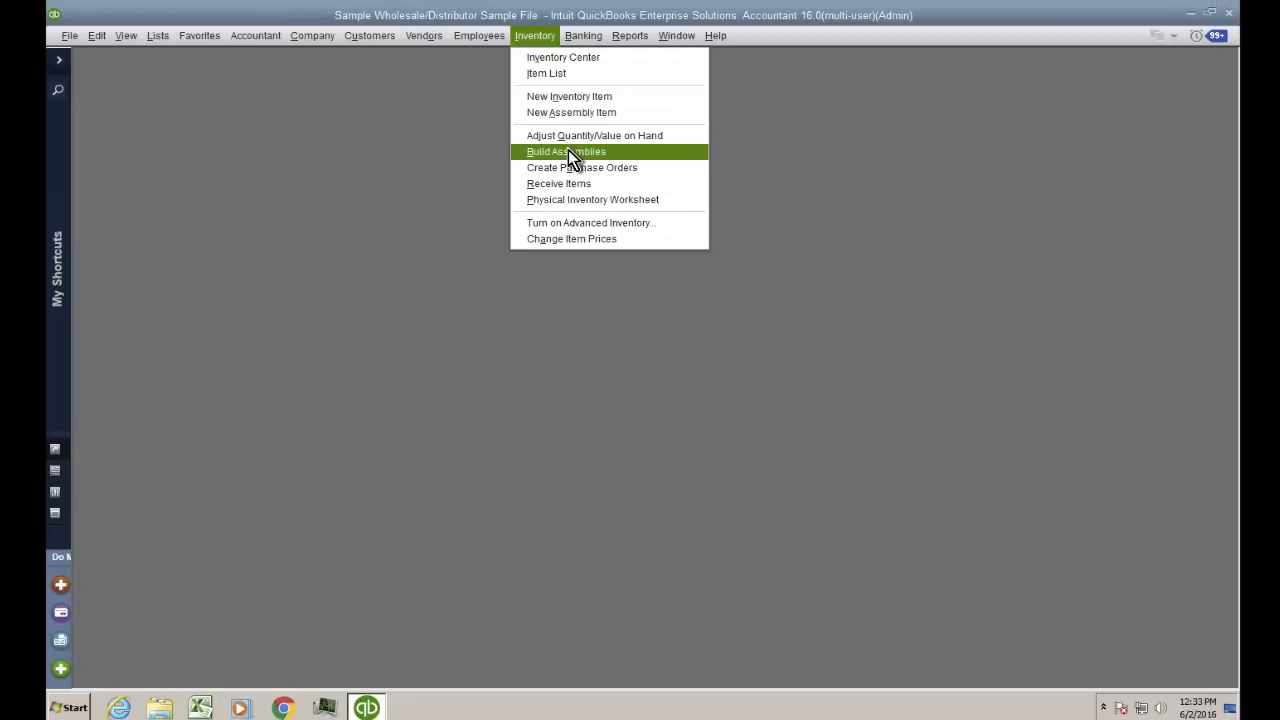
left_click(568, 152)
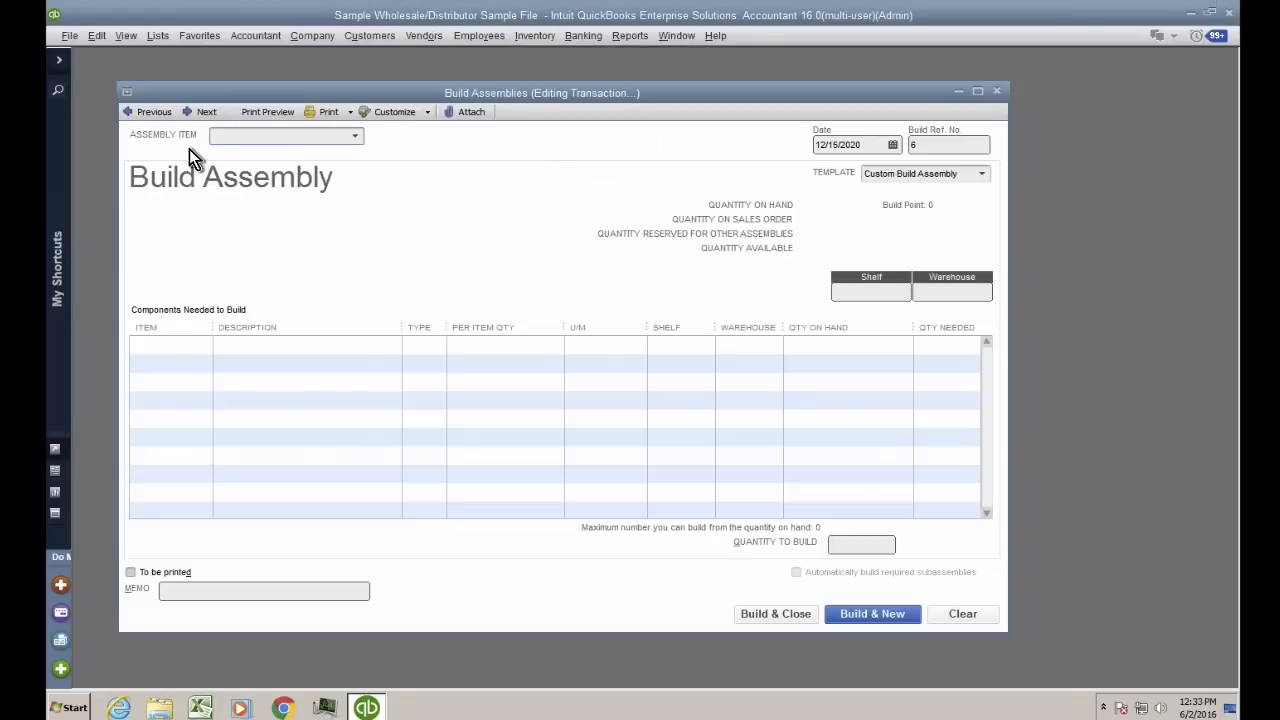
left_click(354, 136)
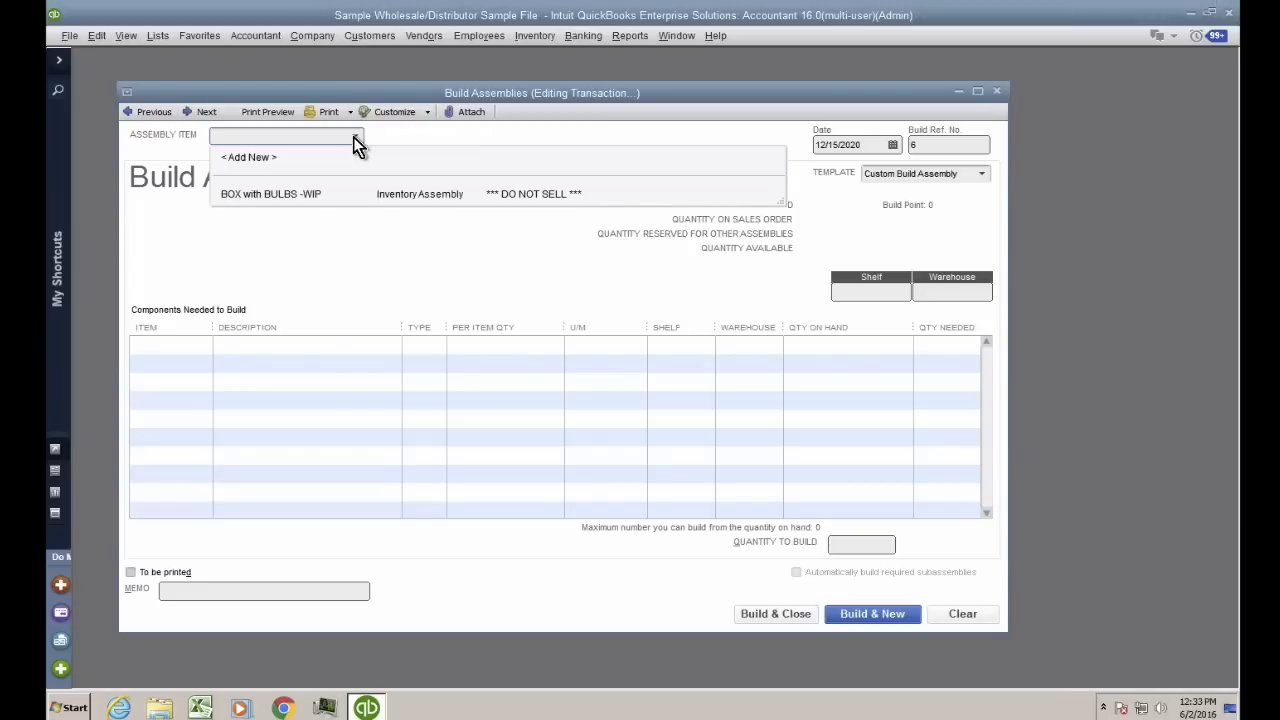
left_click(289, 194)
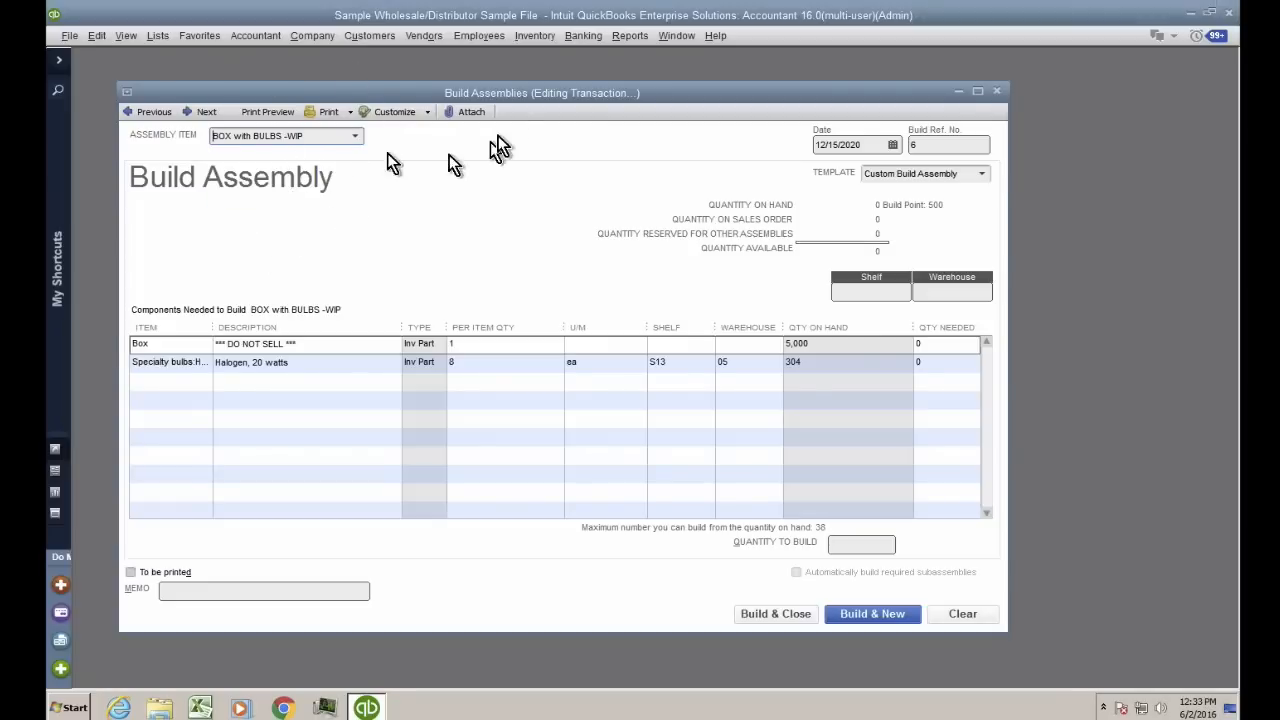
double_click(484, 94)
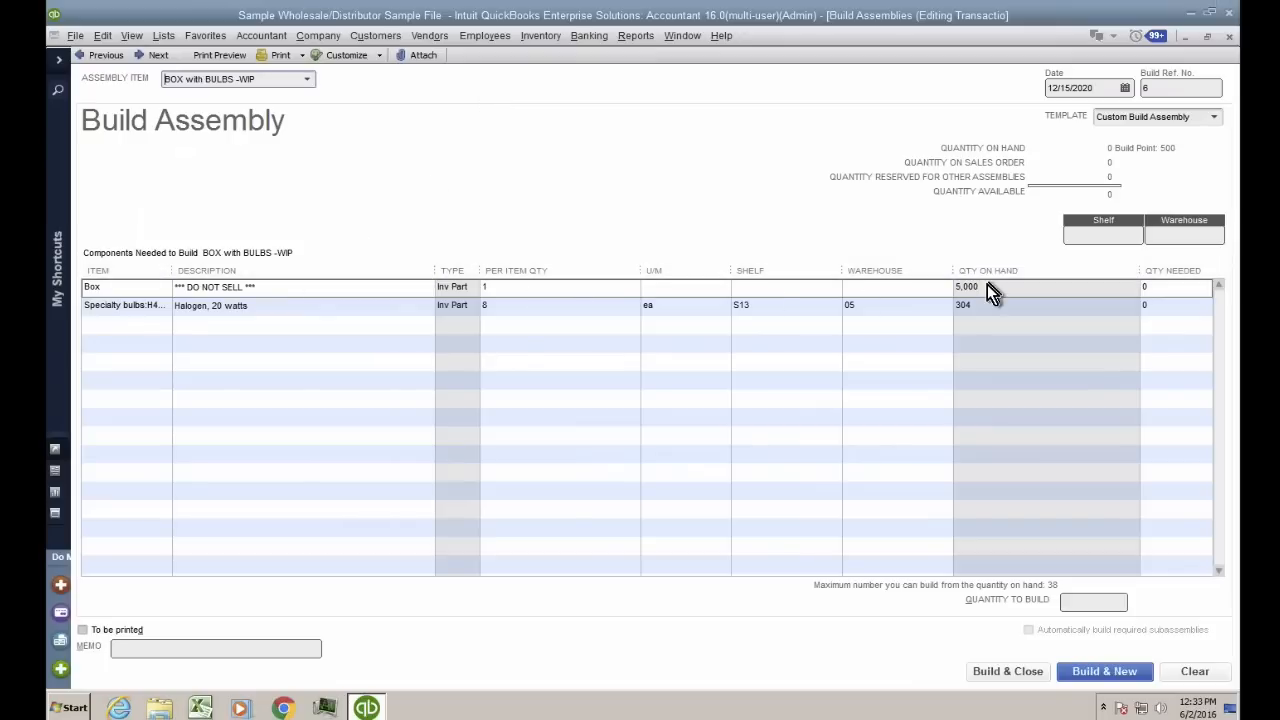
Examine the on-hand quantities of the Box and halogen bulb components and the maximum number of assemblies that can be built
left_click(982, 288)
key("ctrl")
key("ctrl")
left_click(976, 312)
key("ctrl")
key("ctrl")
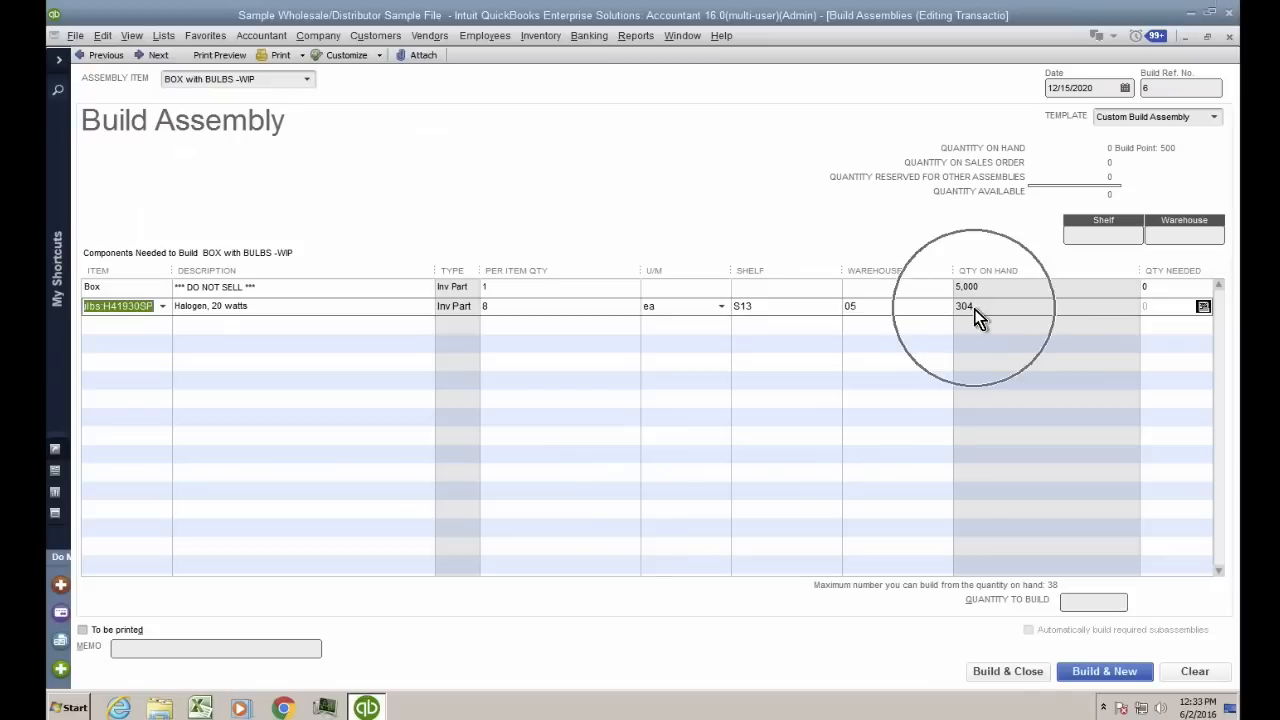
key("ctrl")
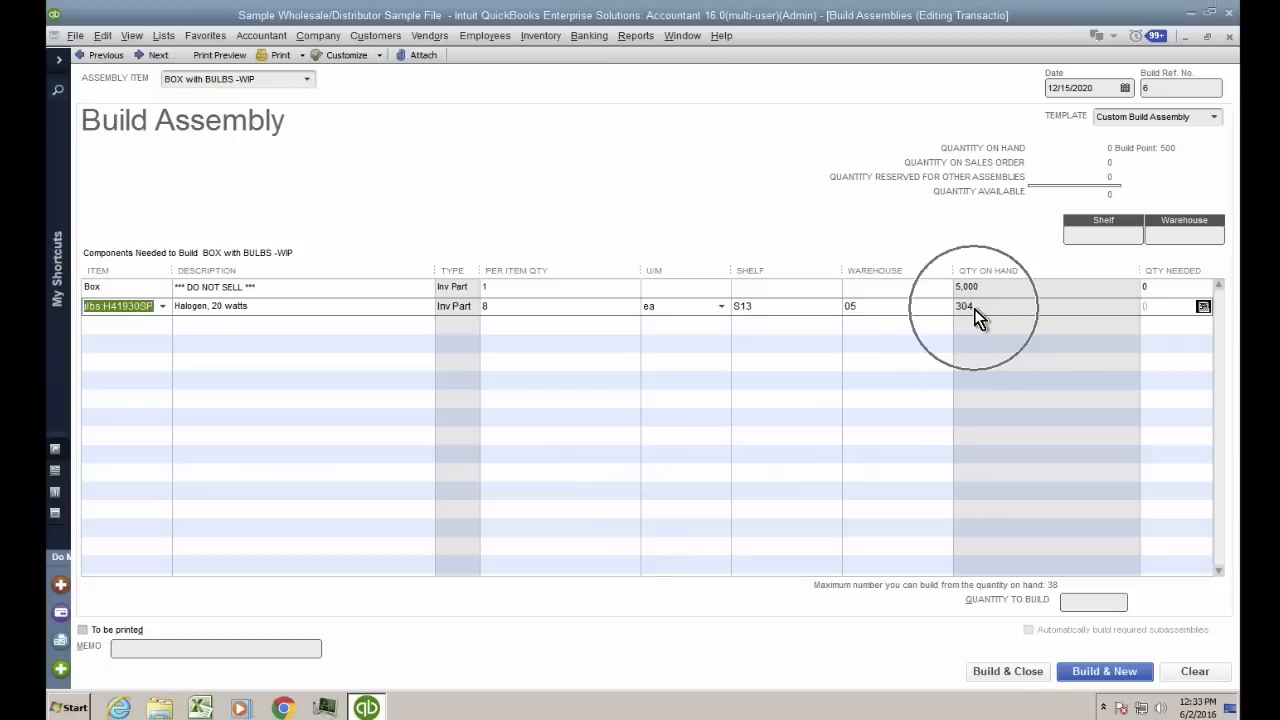
key("ctrl")
key("ctrl+1")
left_click(1069, 583)
mouse_move(1075, 569)
left_mouse_down()
mouse_move(1054, 563)
mouse_move(1070, 563)
left_mouse_up()
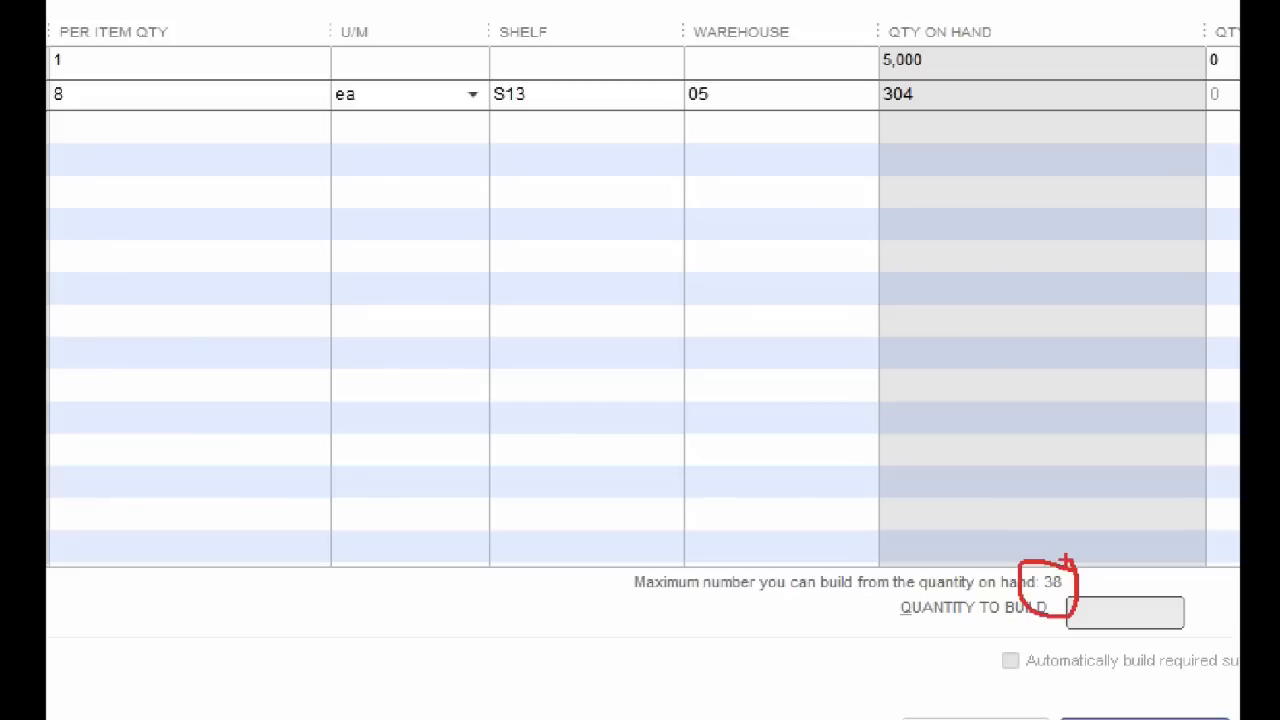
key("Escape")
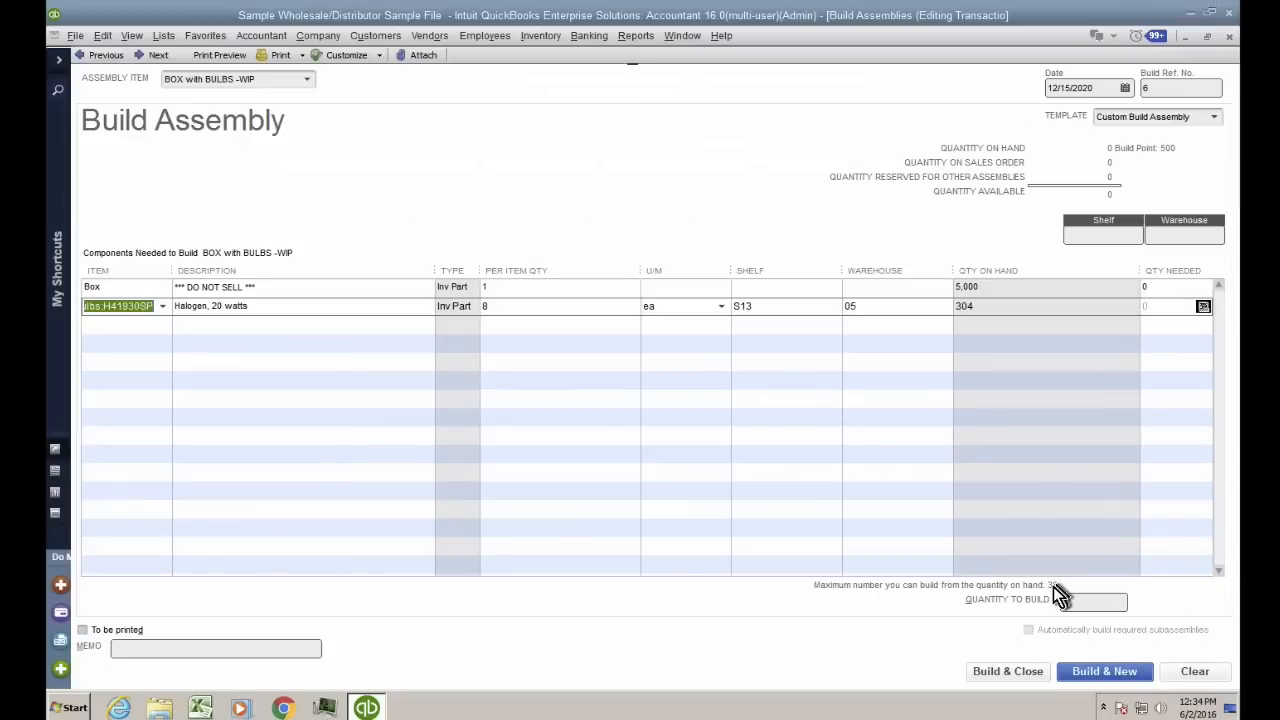
Set the quantity to build for BOX with BULBS -WIP to 500
left_click(1075, 602)
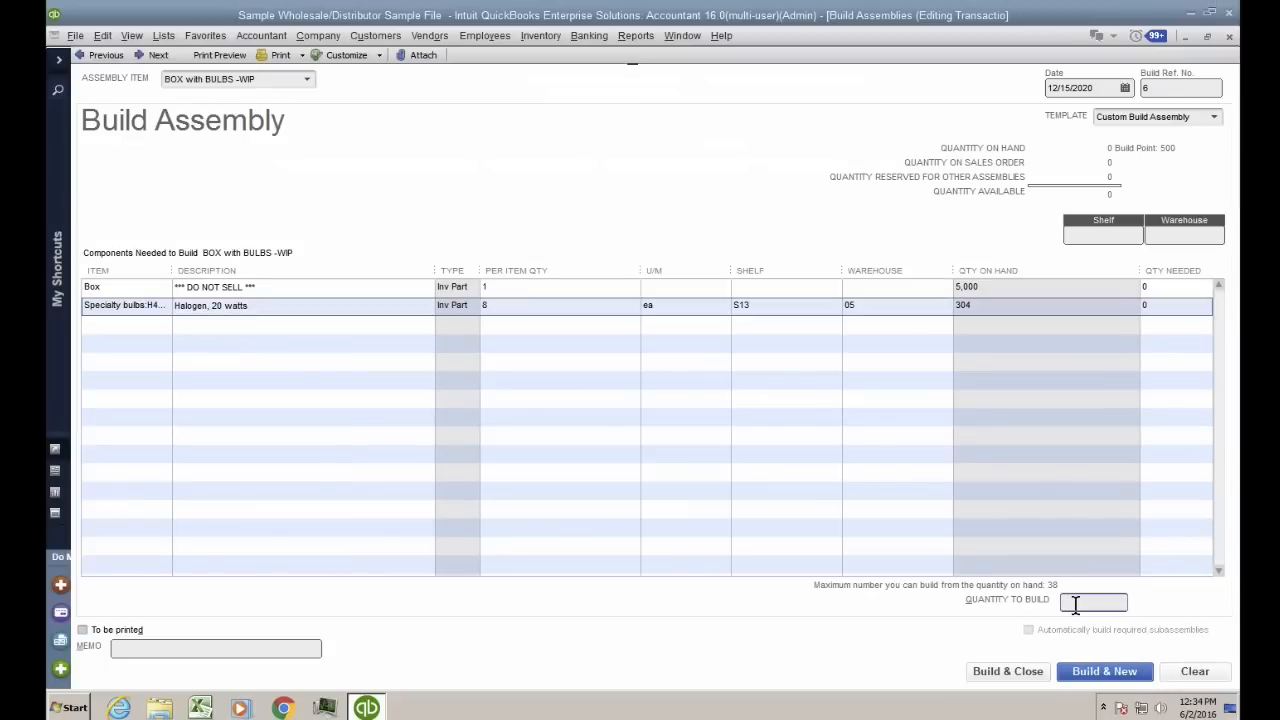
type("500")
key("Tab")
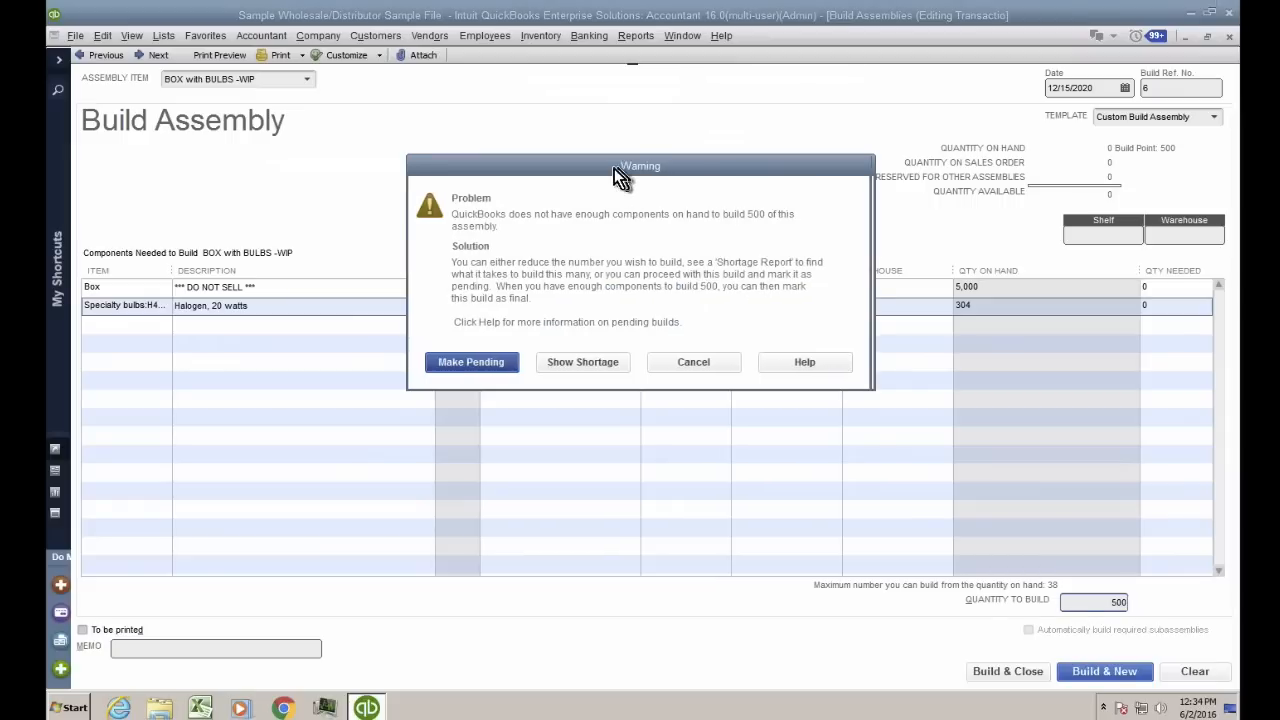
View the shortage report for building 500 of BOX with BULBS -WIP, examine the halogen bulb's on-hand, required and available quantities, and close it
left_click_drag(614, 168, 581, 189)
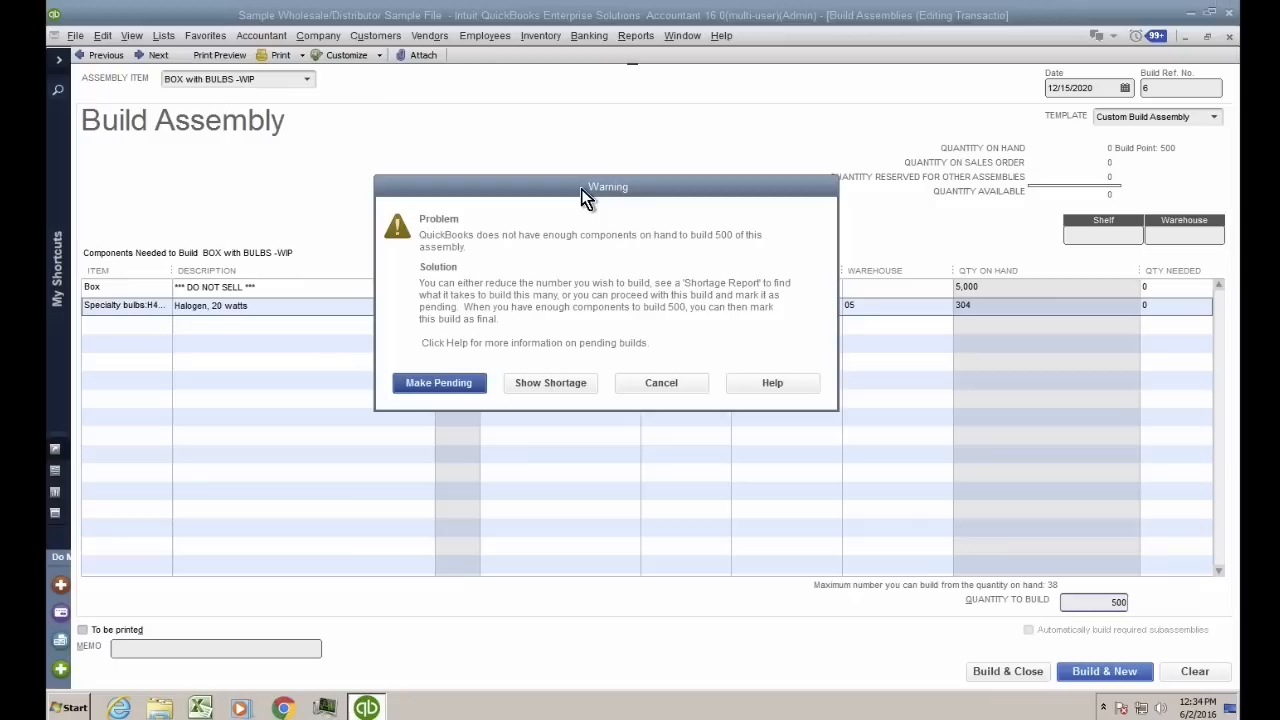
left_click(556, 388)
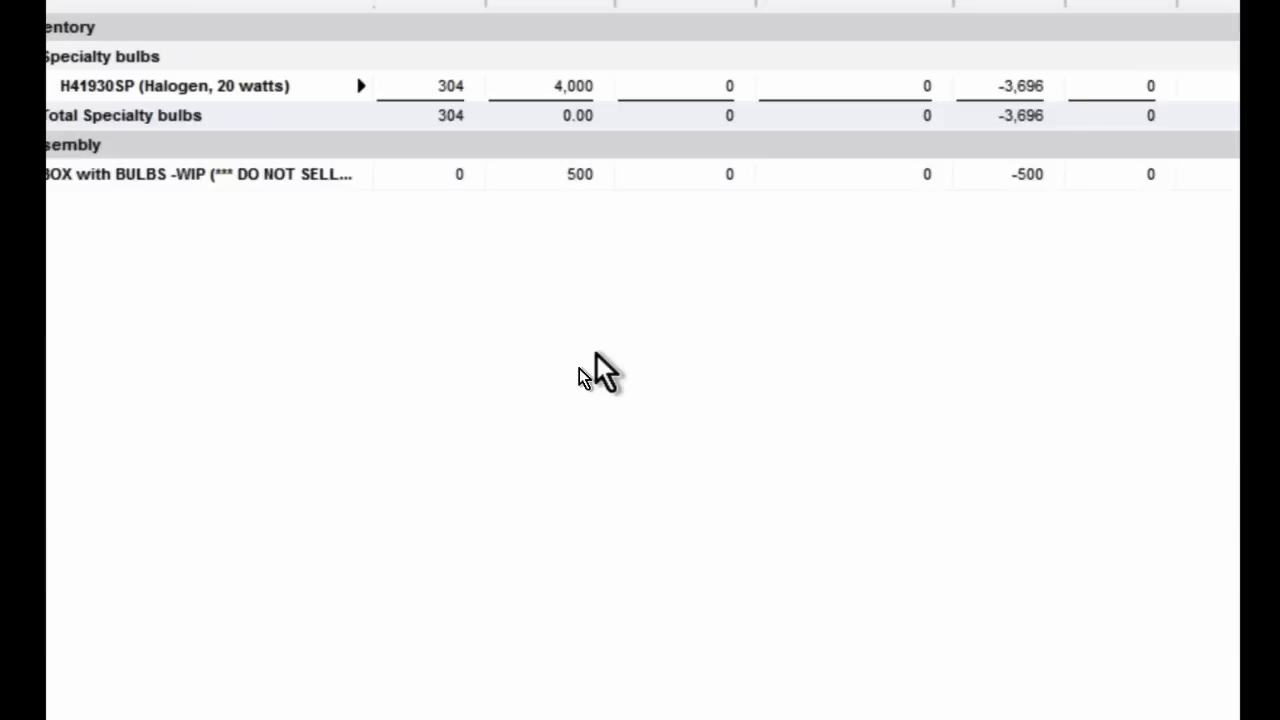
key("Escape")
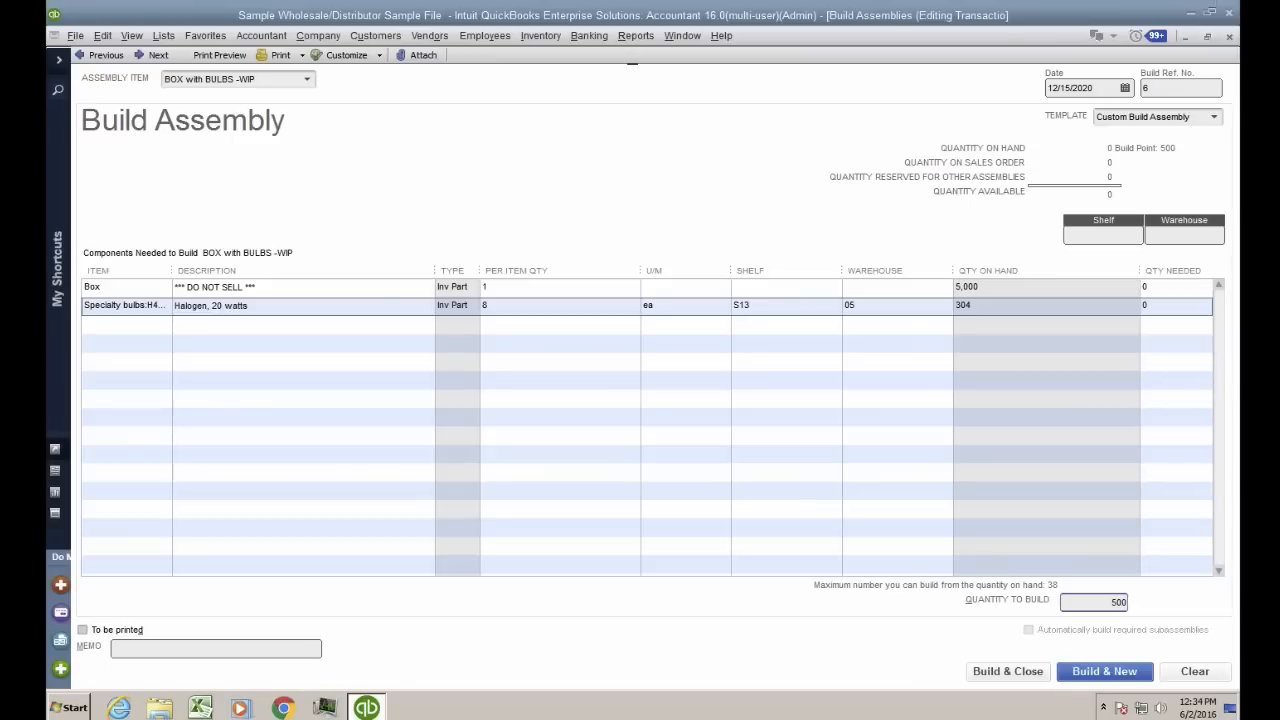
key("Return")
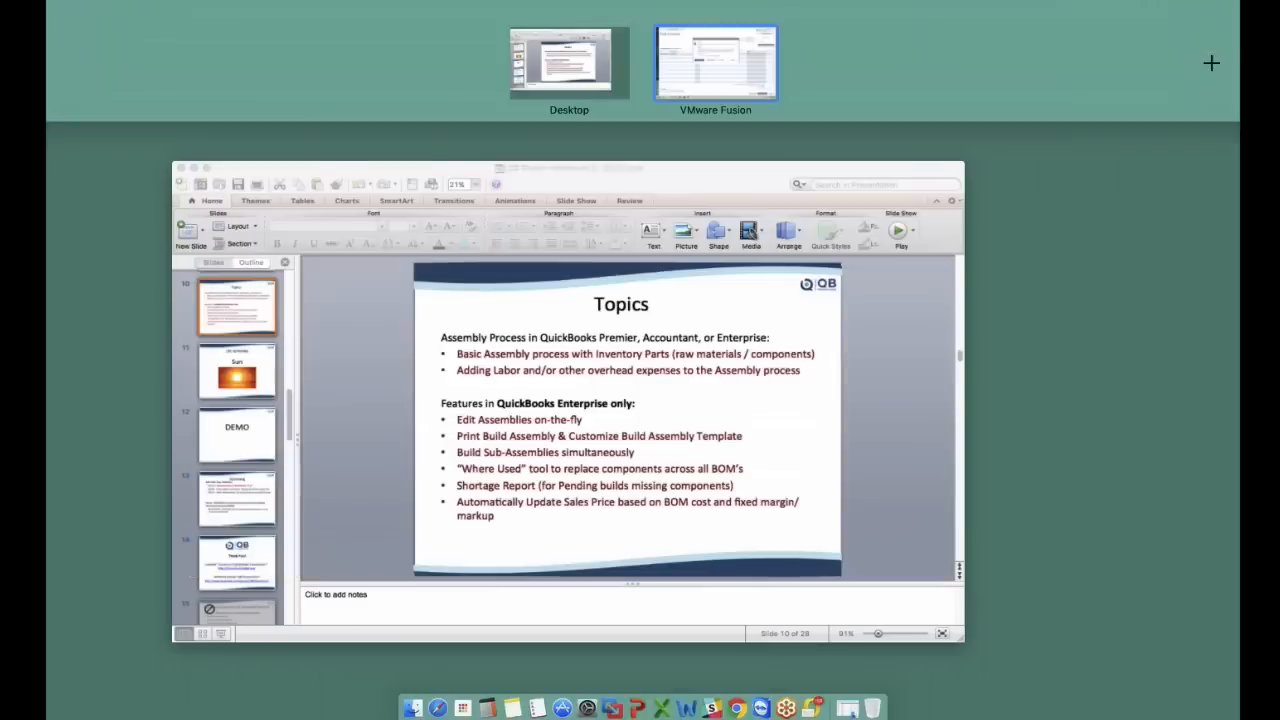
left_click(709, 63)
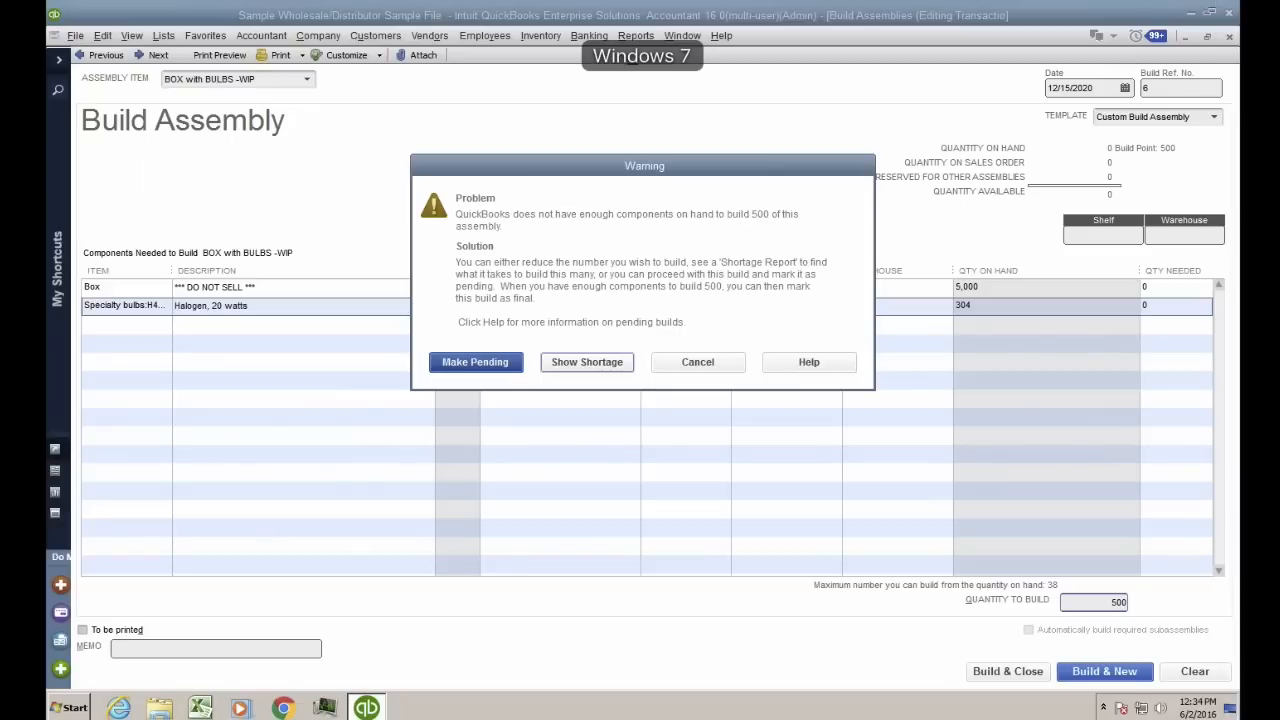
left_click(587, 362)
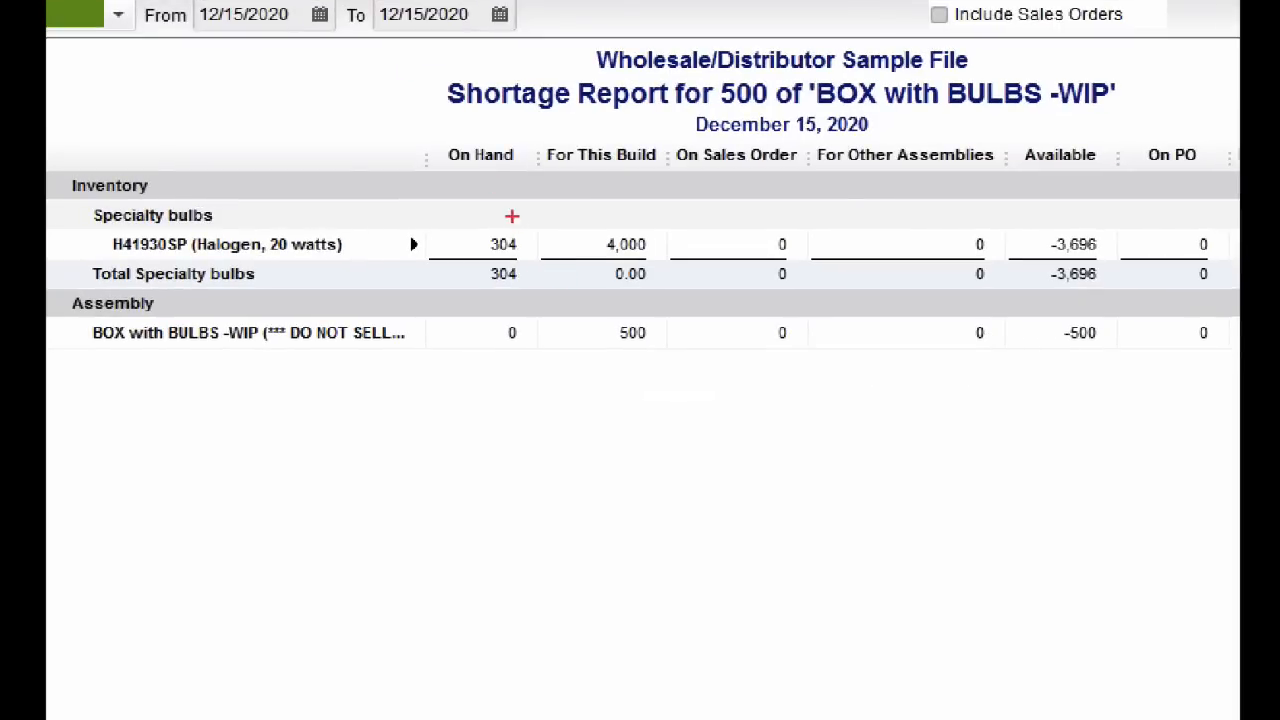
left_click_drag(399, 101, 385, 150)
mouse_move(497, 266)
left_mouse_down()
mouse_move(514, 218)
mouse_move(503, 213)
left_mouse_up()
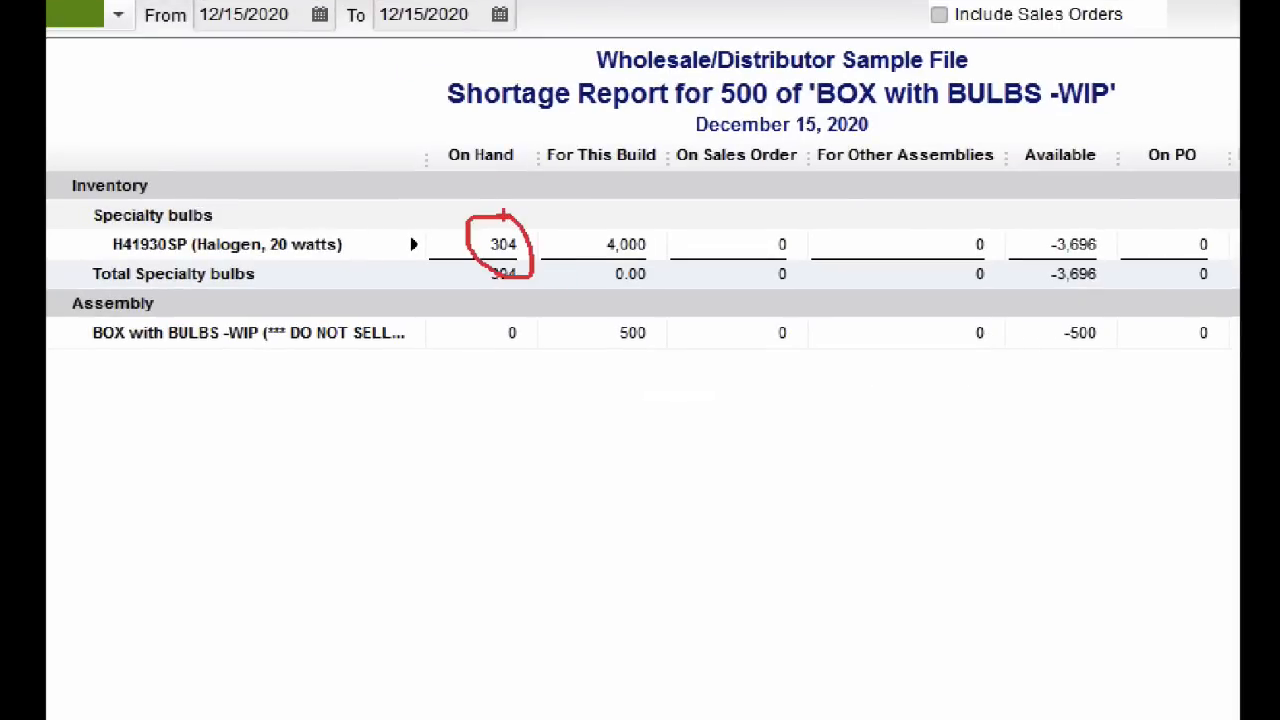
mouse_move(640, 209)
left_mouse_down()
mouse_move(590, 256)
mouse_move(658, 203)
mouse_move(606, 208)
left_mouse_up()
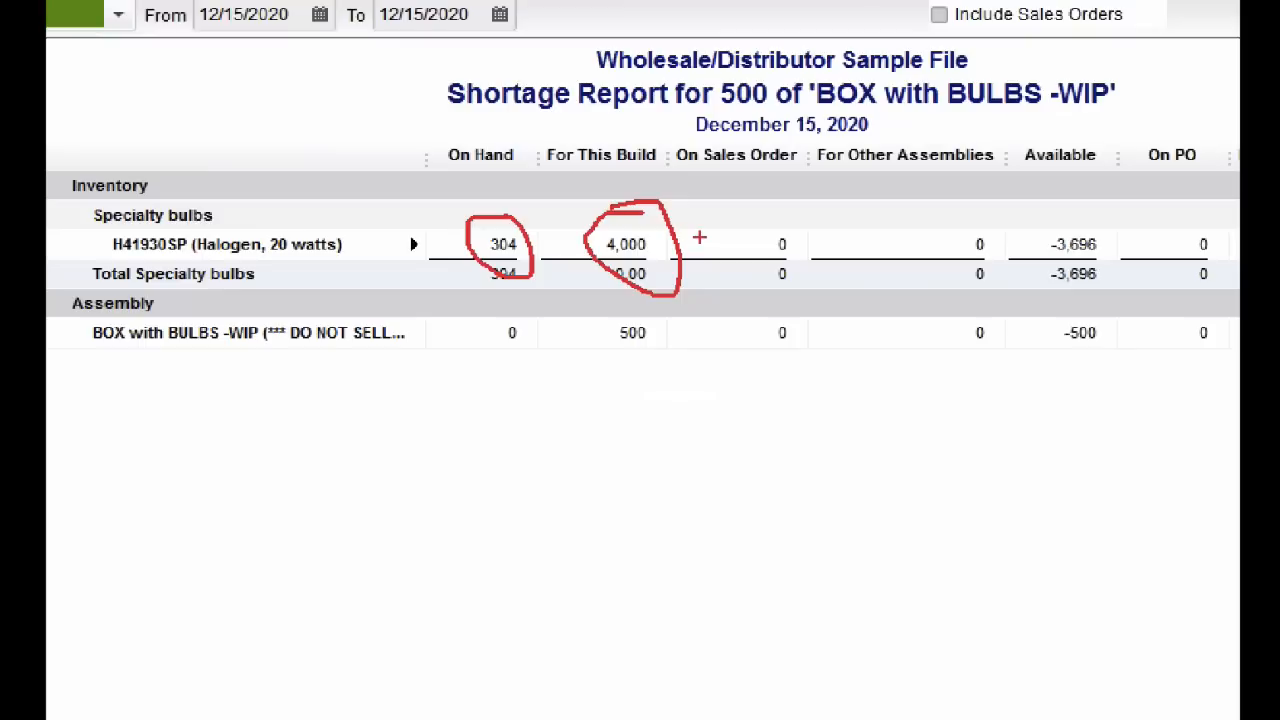
mouse_move(1106, 230)
left_mouse_down()
mouse_move(1078, 226)
mouse_move(1035, 288)
mouse_move(1126, 232)
mouse_move(1034, 203)
mouse_move(1010, 226)
left_mouse_up()
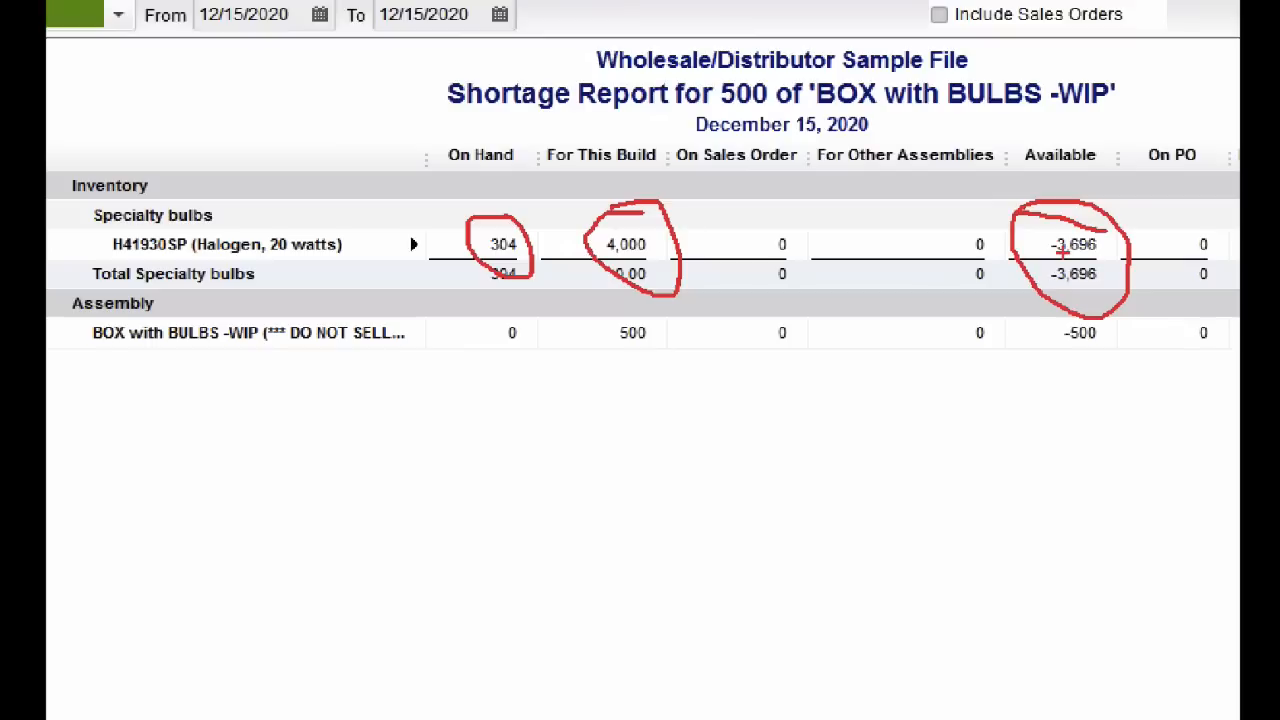
key("Escape")
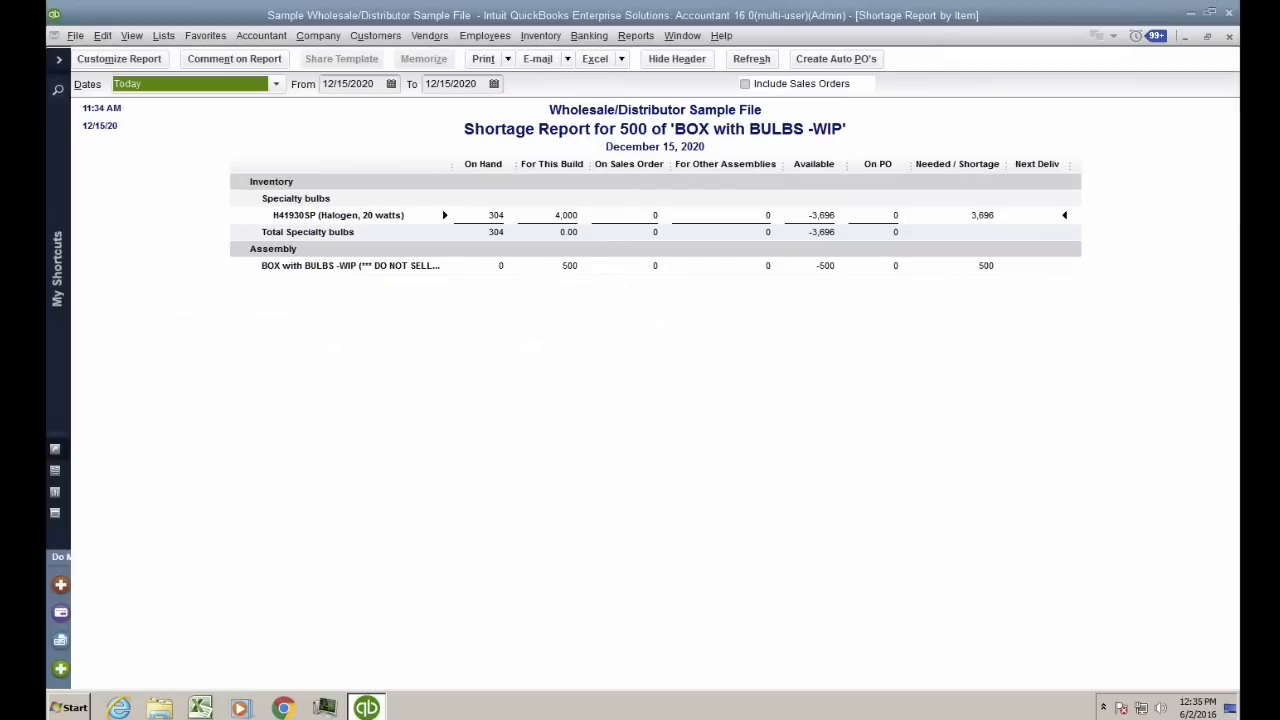
key("Escape")
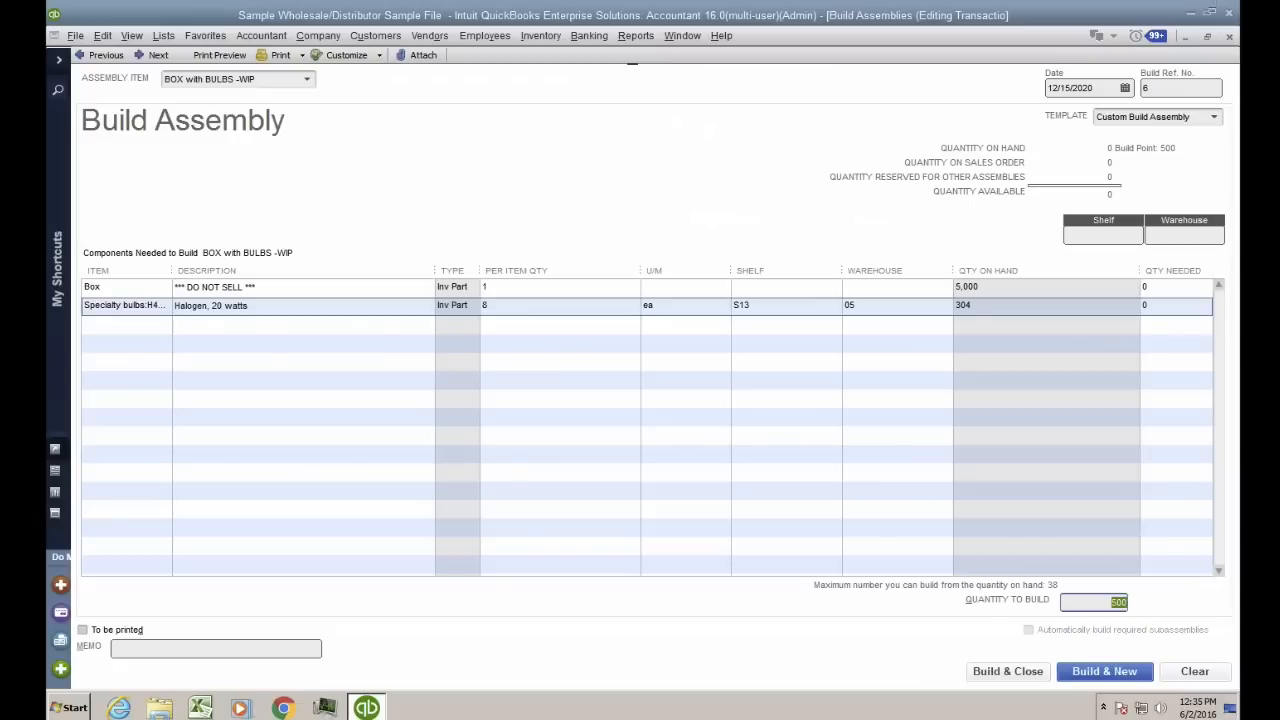
Save the 500-unit build of BOX with BULBS -WIP as pending and refresh the quantities needed for its components
key("ctrl+Up")
key("ctrl+Up")
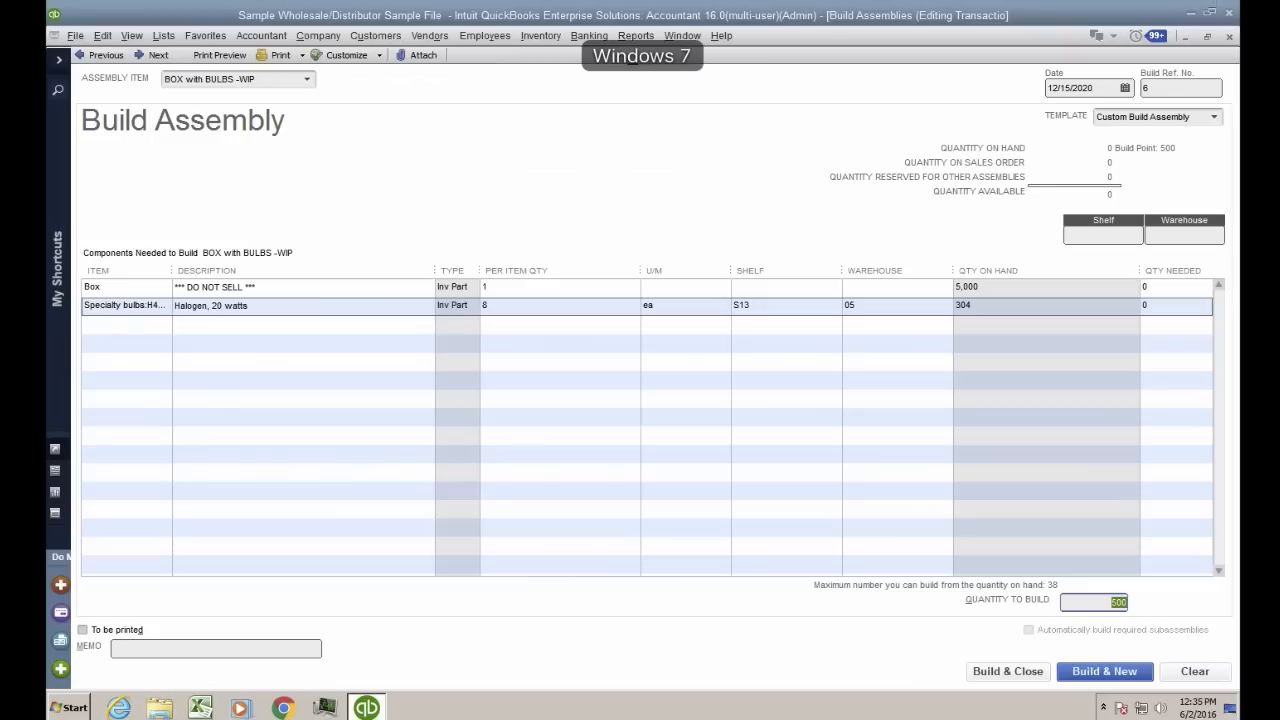
key("ctrl+1")
key("Escape")
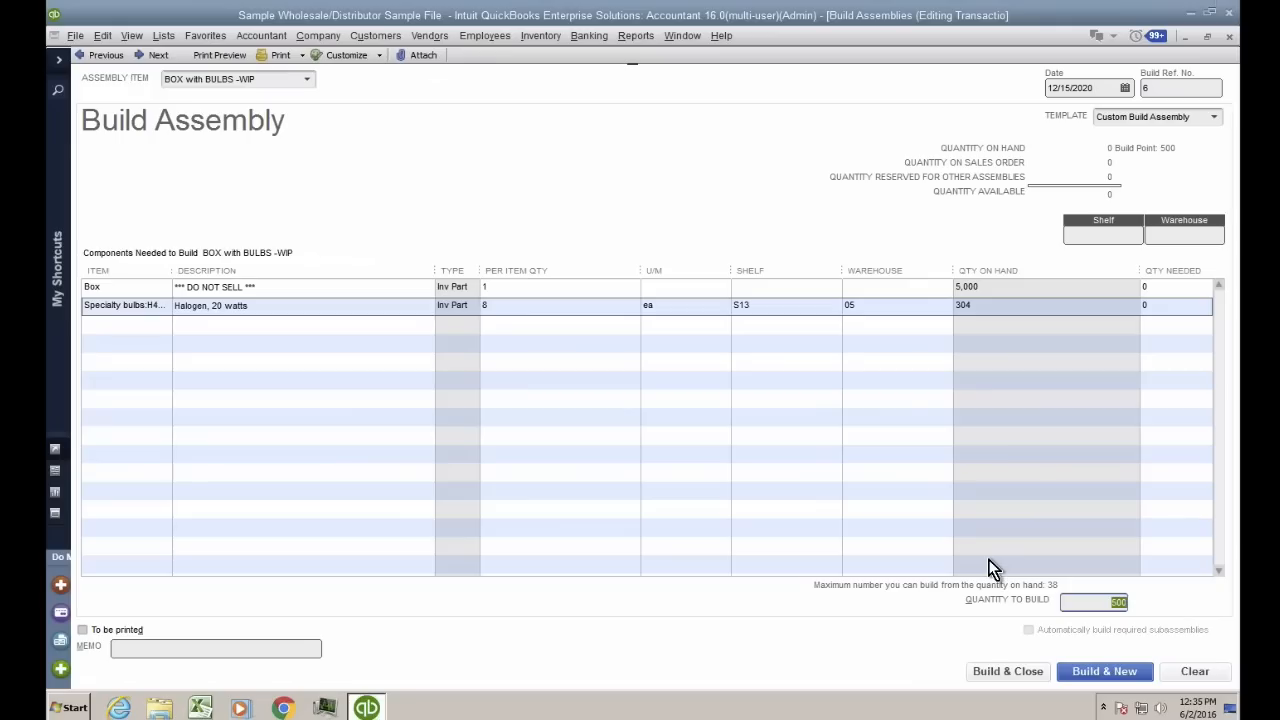
left_click(1034, 673)
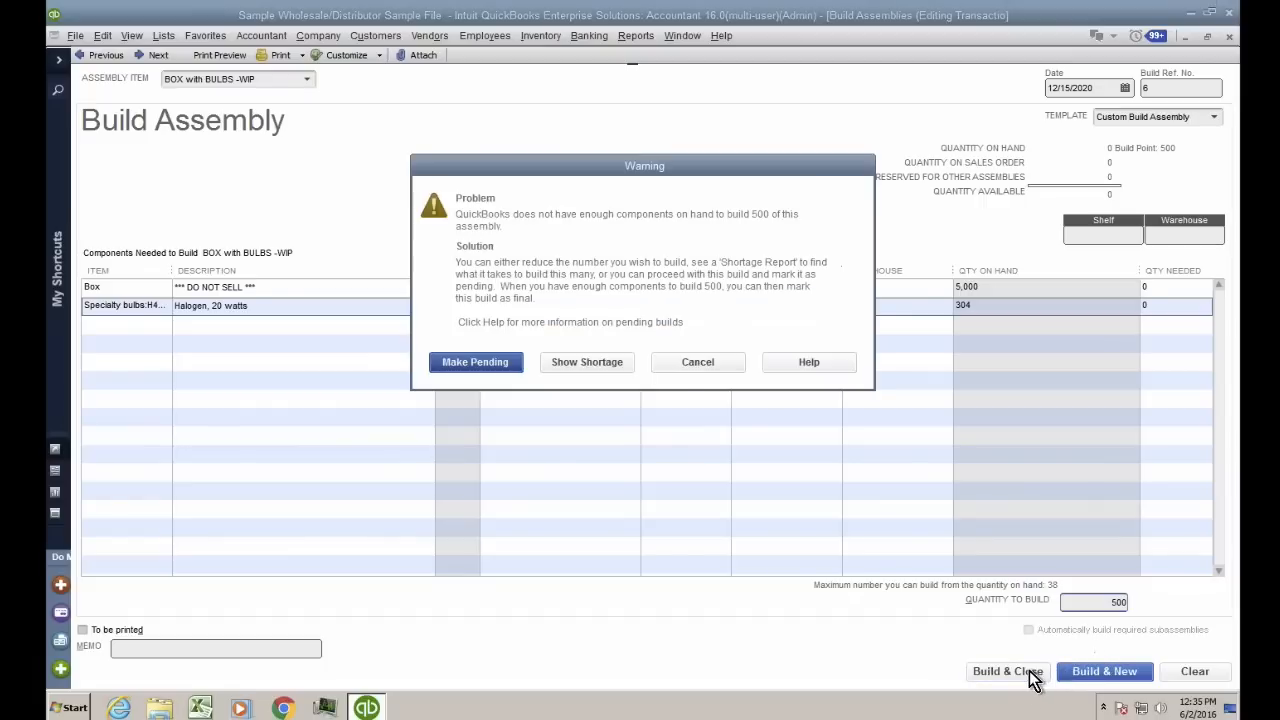
left_click(476, 362)
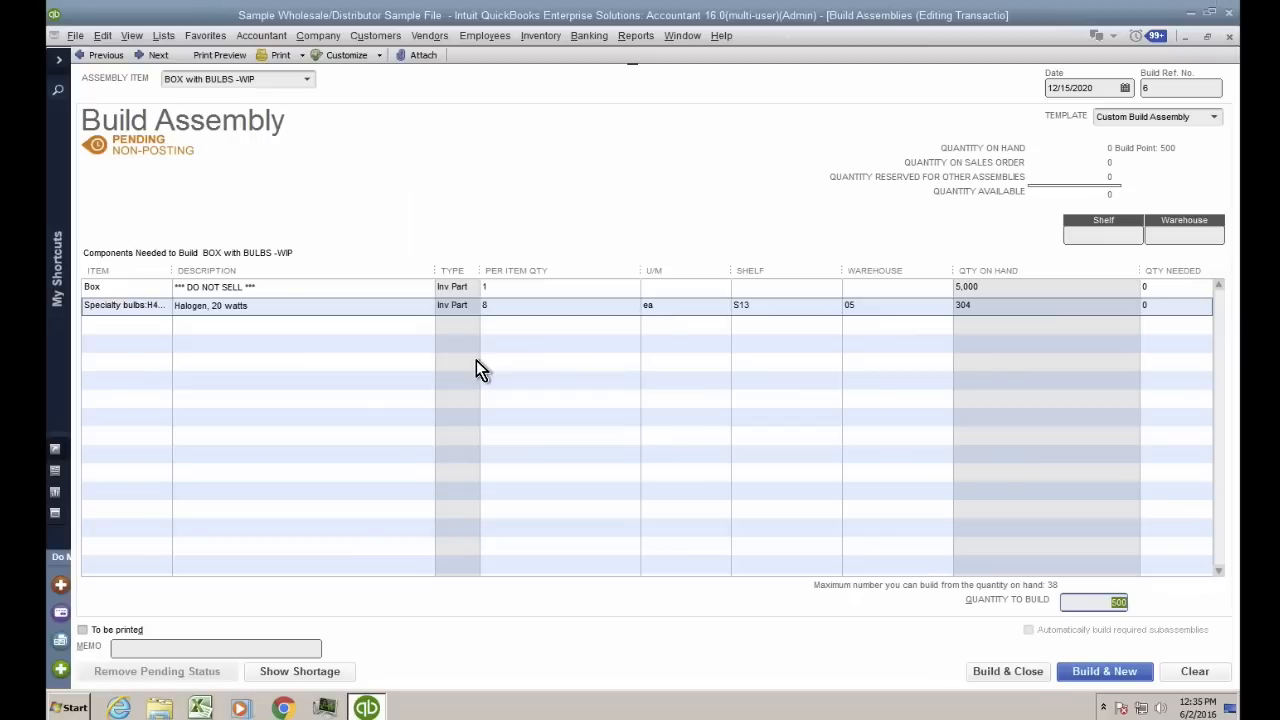
left_click(987, 307)
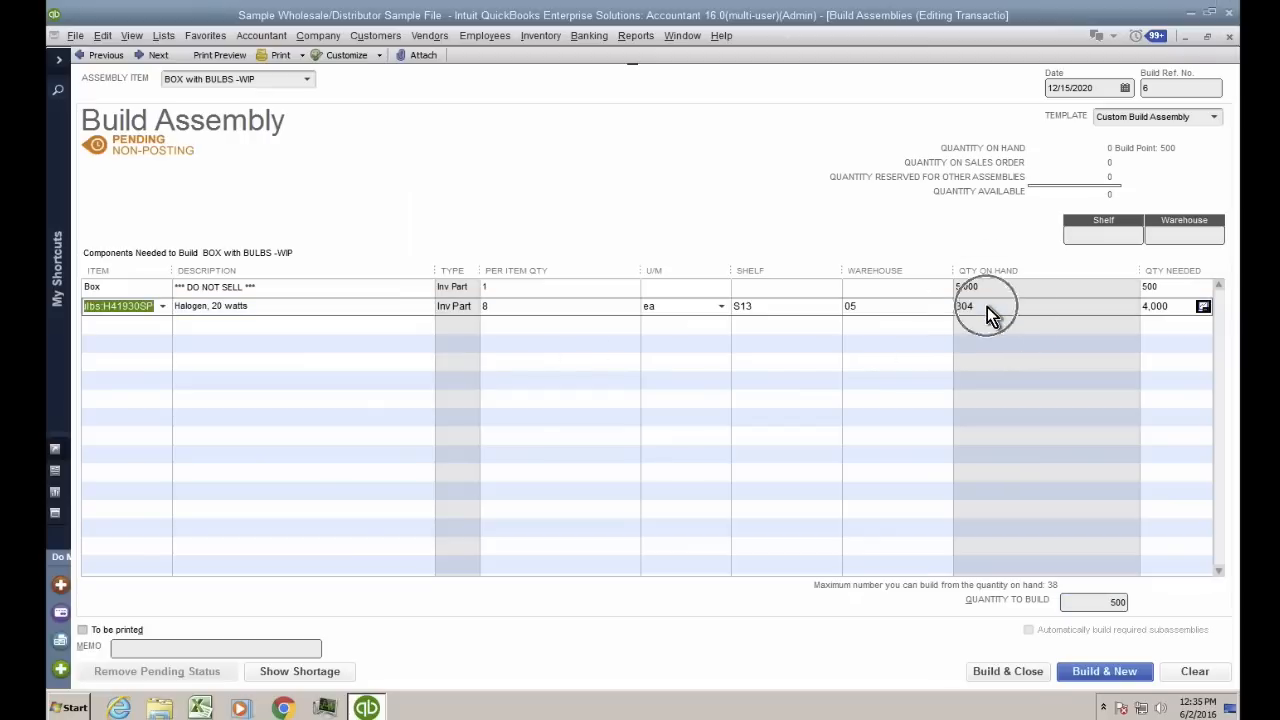
Check the assembly's row in the Inventory Stock Status by Item report with Full Assemblies enabled, and close the report without memorizing it
left_click(634, 38)
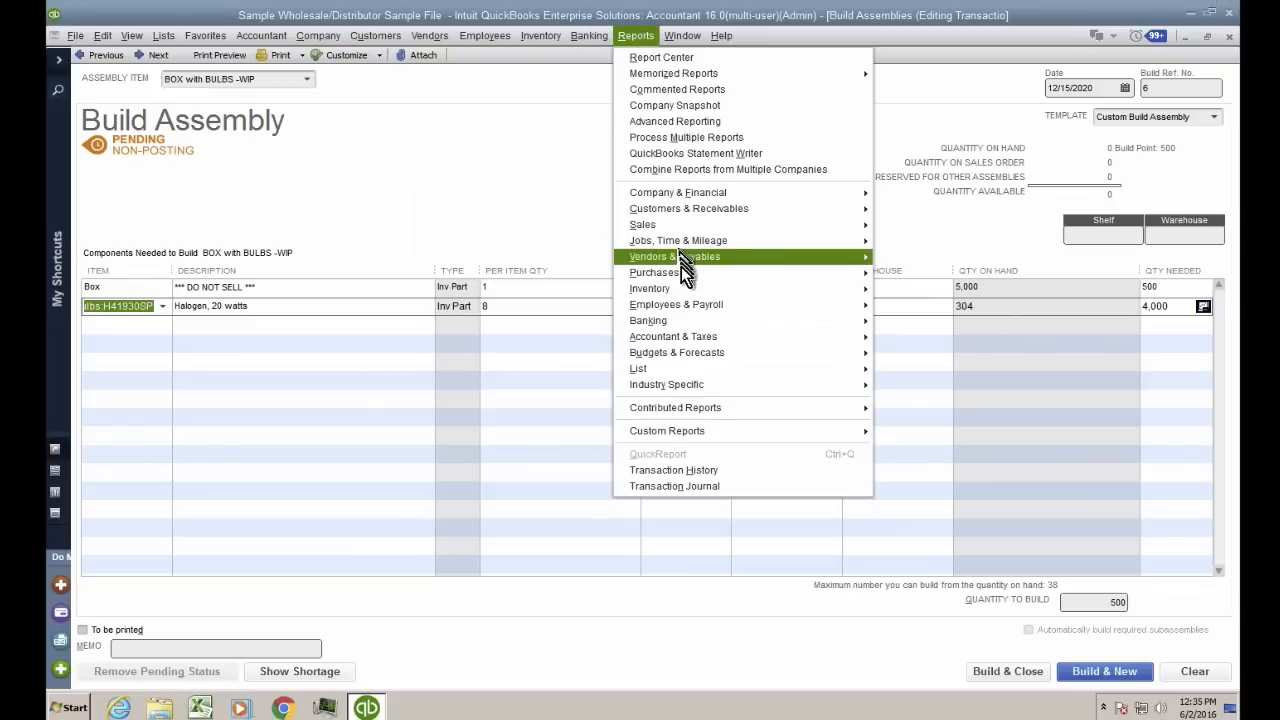
mouse_move(681, 288)
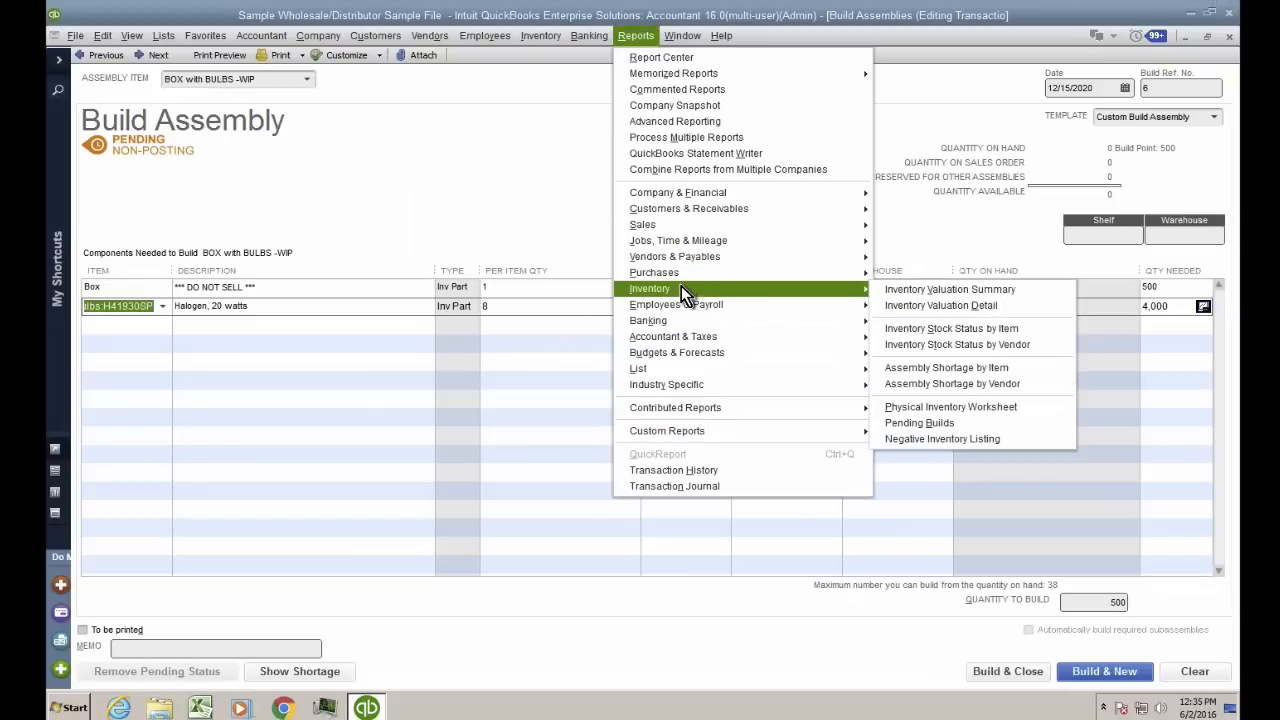
left_click(925, 328)
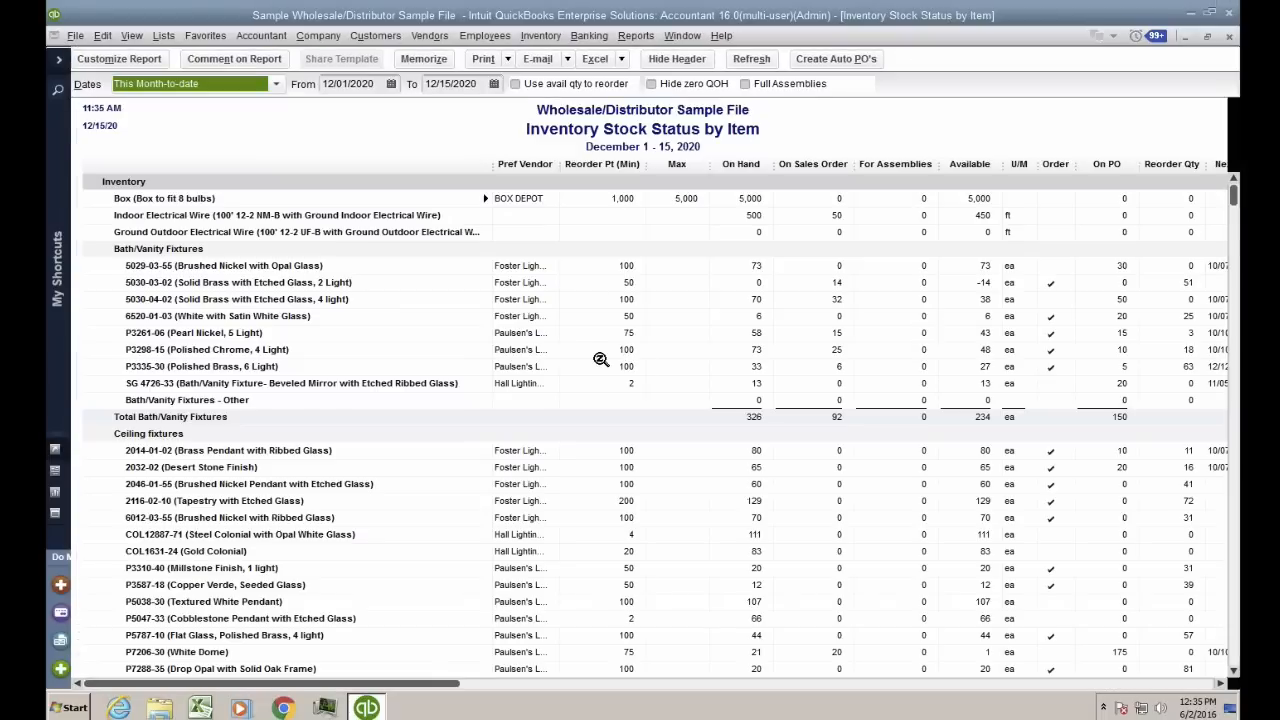
scroll(594, 367, "down", 10)
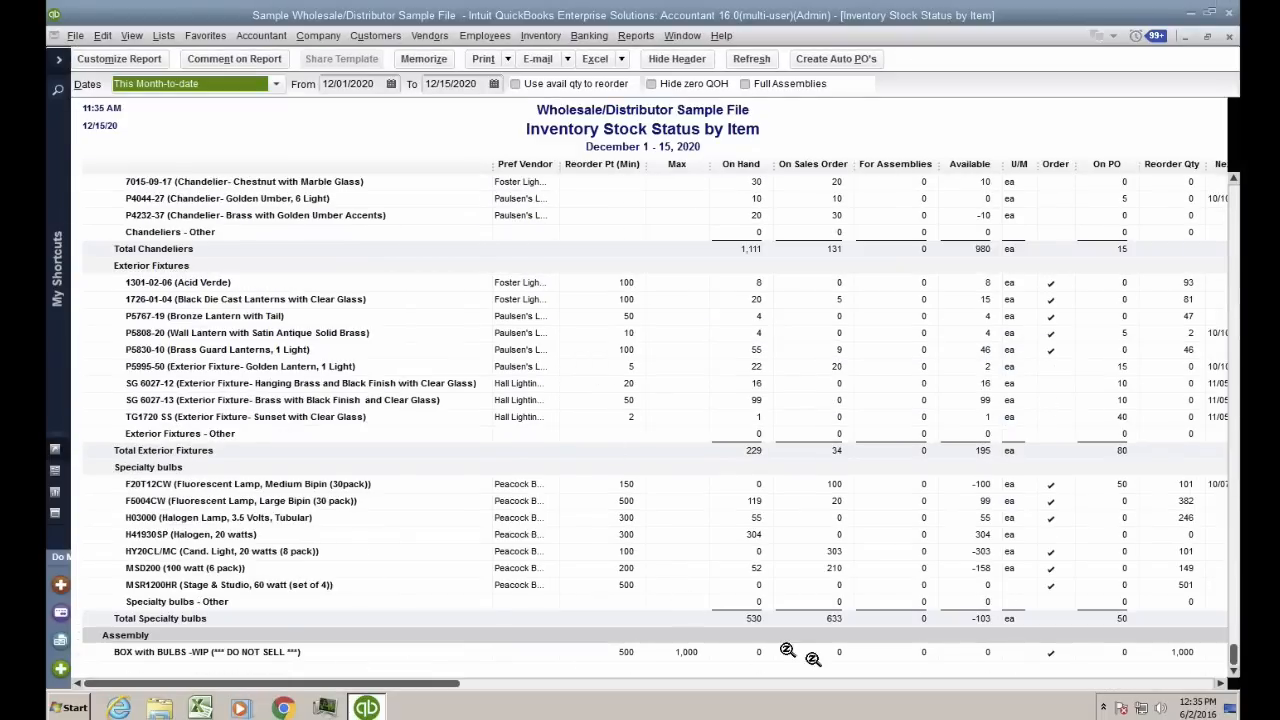
left_click(756, 88)
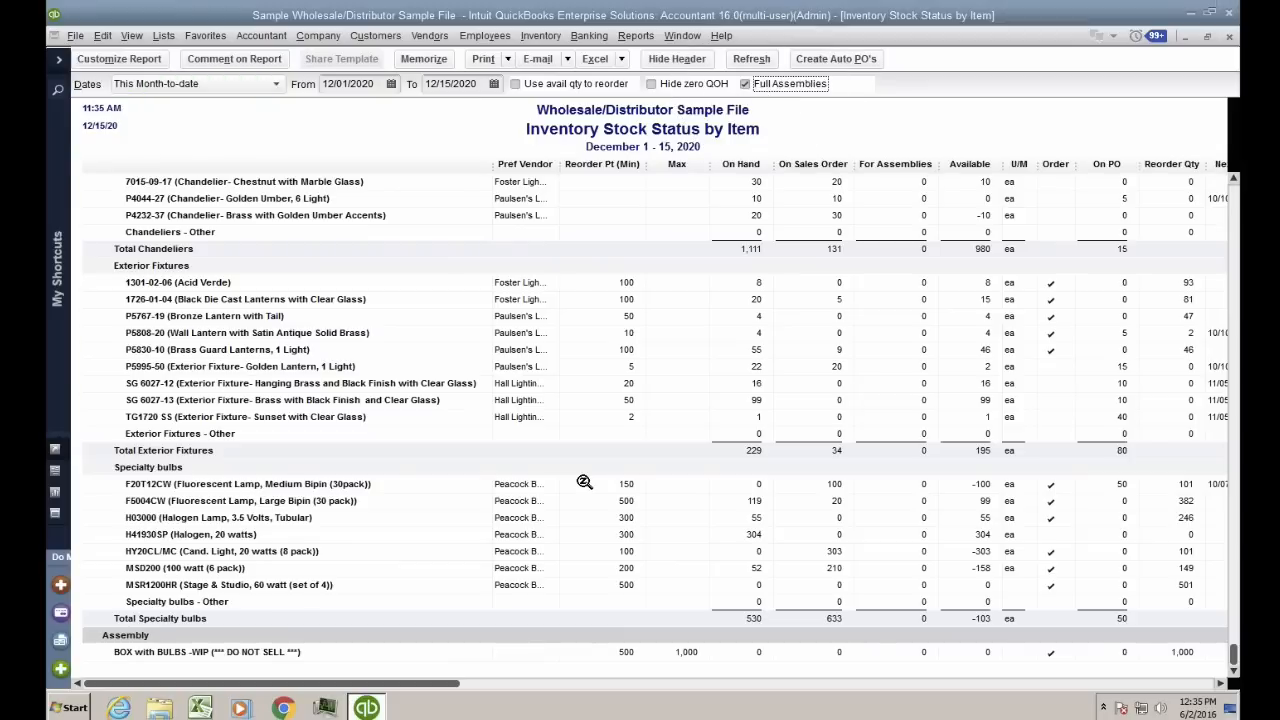
mouse_move(429, 686)
left_mouse_down()
mouse_move(1030, 689)
mouse_move(433, 689)
left_mouse_up()
key("Escape")
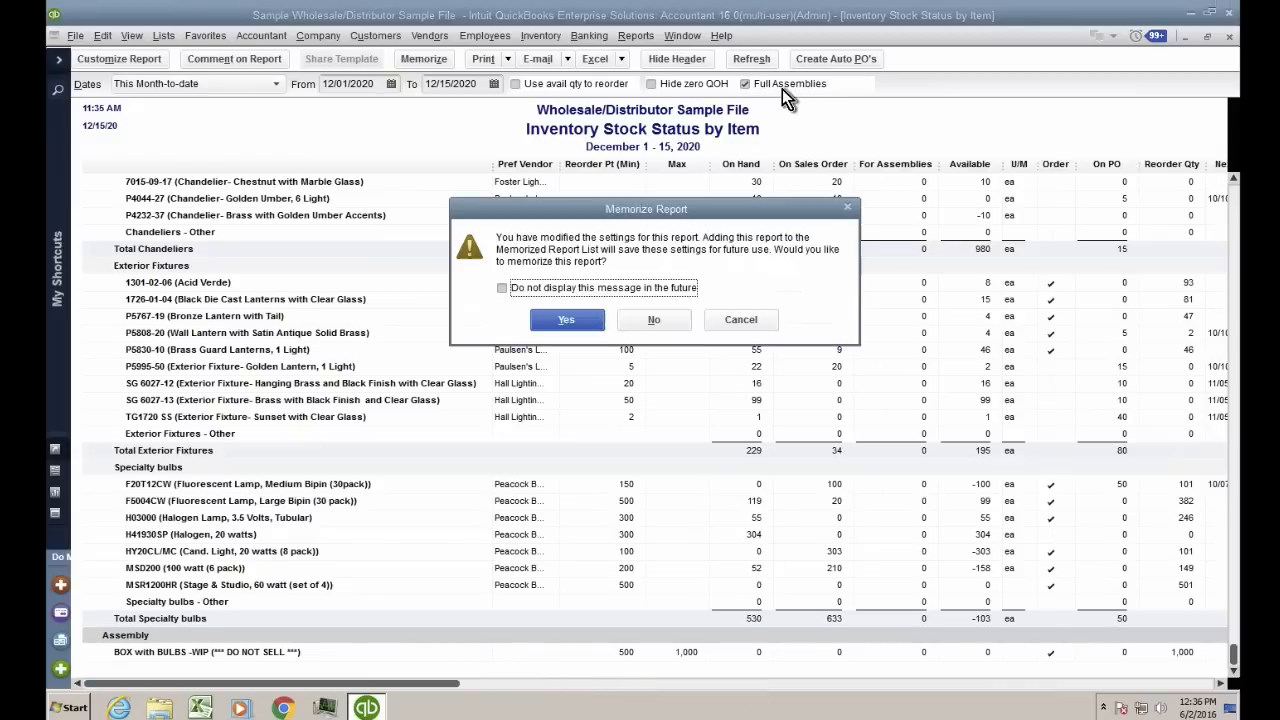
left_click(654, 319)
View the Assembly Shortage by Item report for all dates and close it without memorizing it
left_click(639, 36)
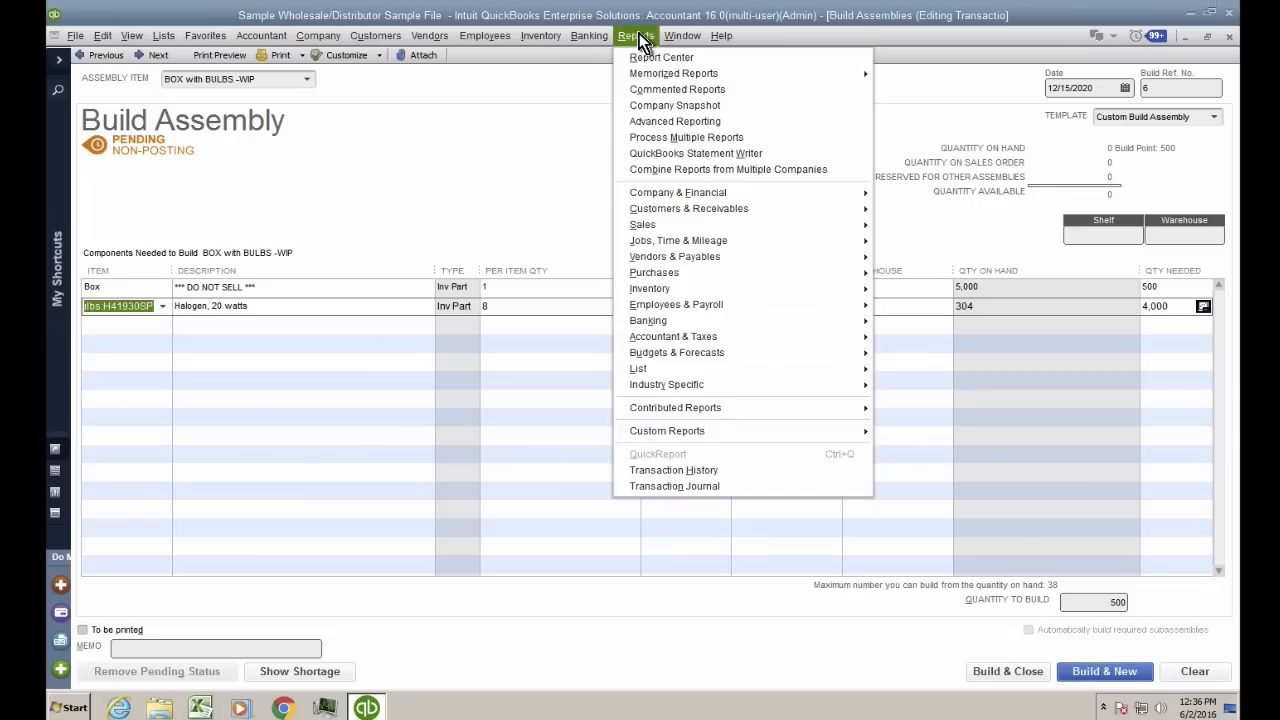
left_click(690, 291)
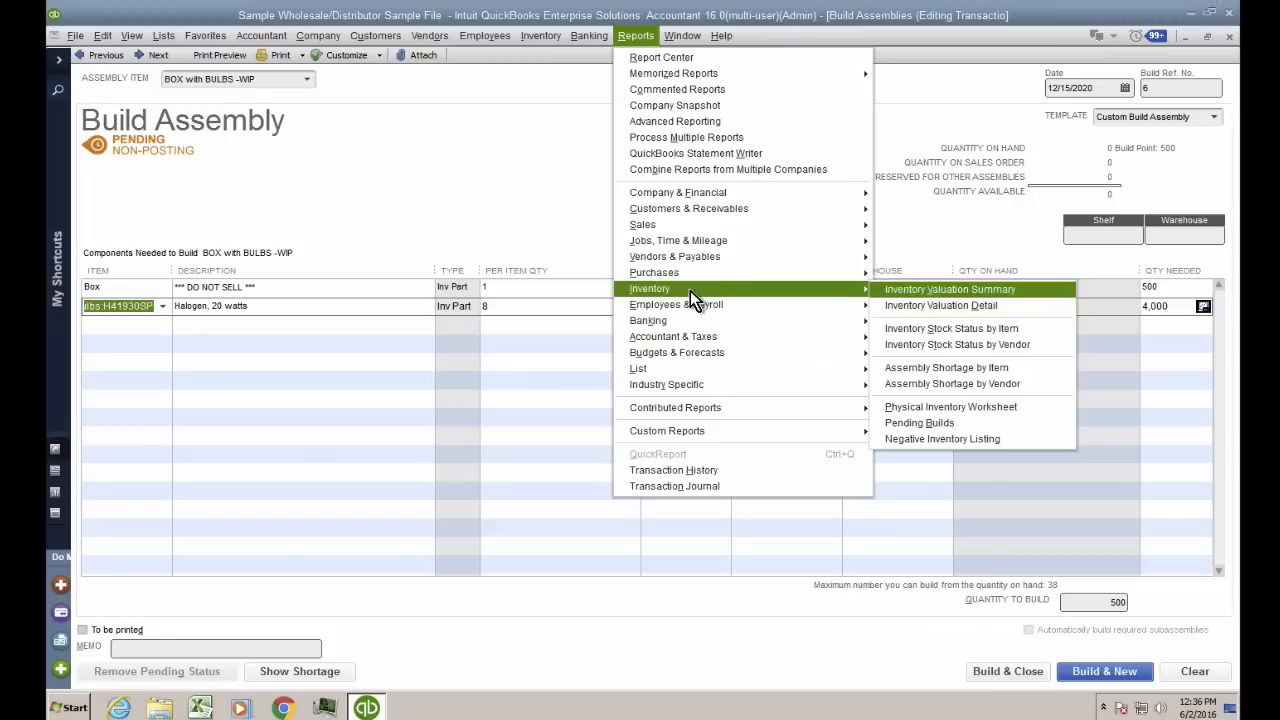
key("ctrl")
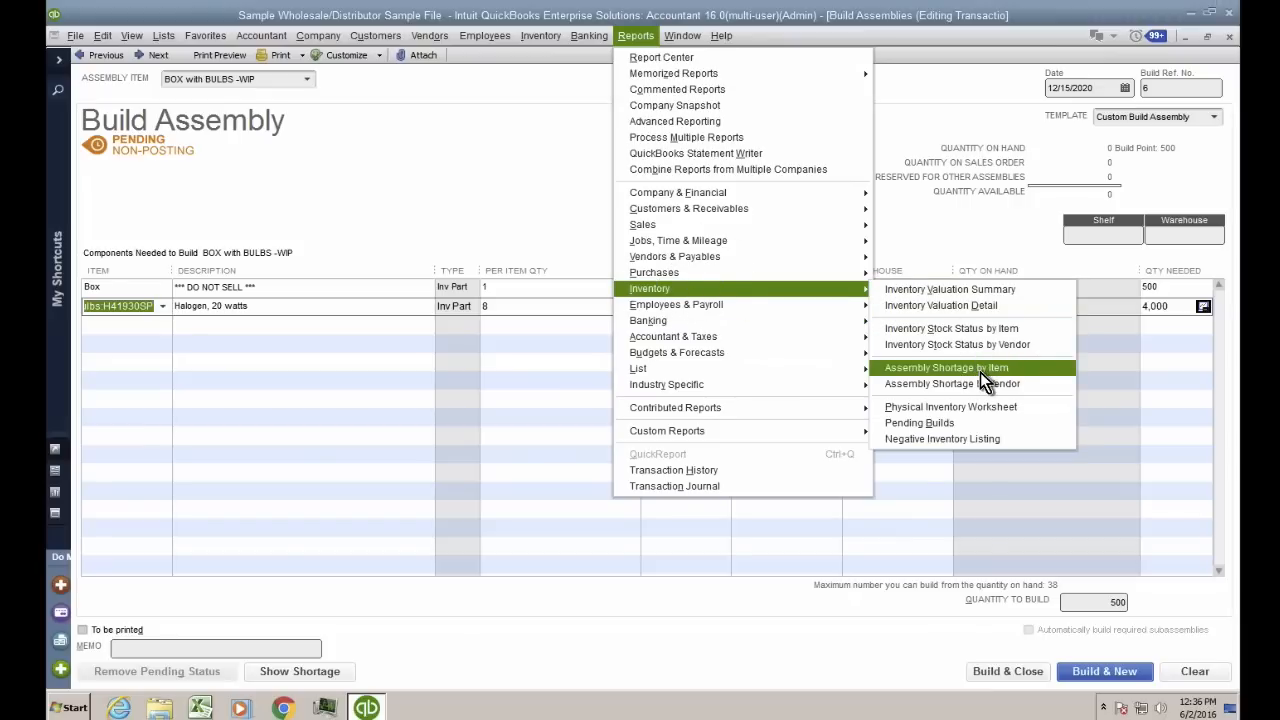
key("ctrl")
key("ctrl")
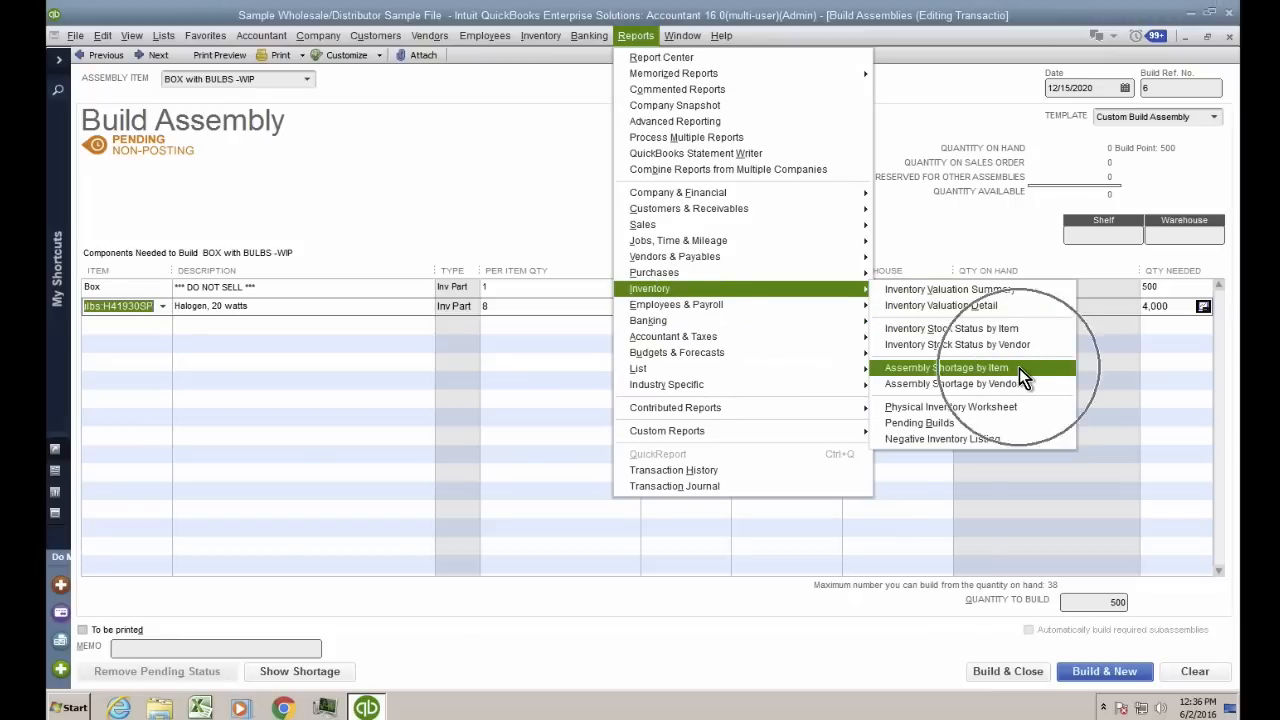
left_click(1005, 375)
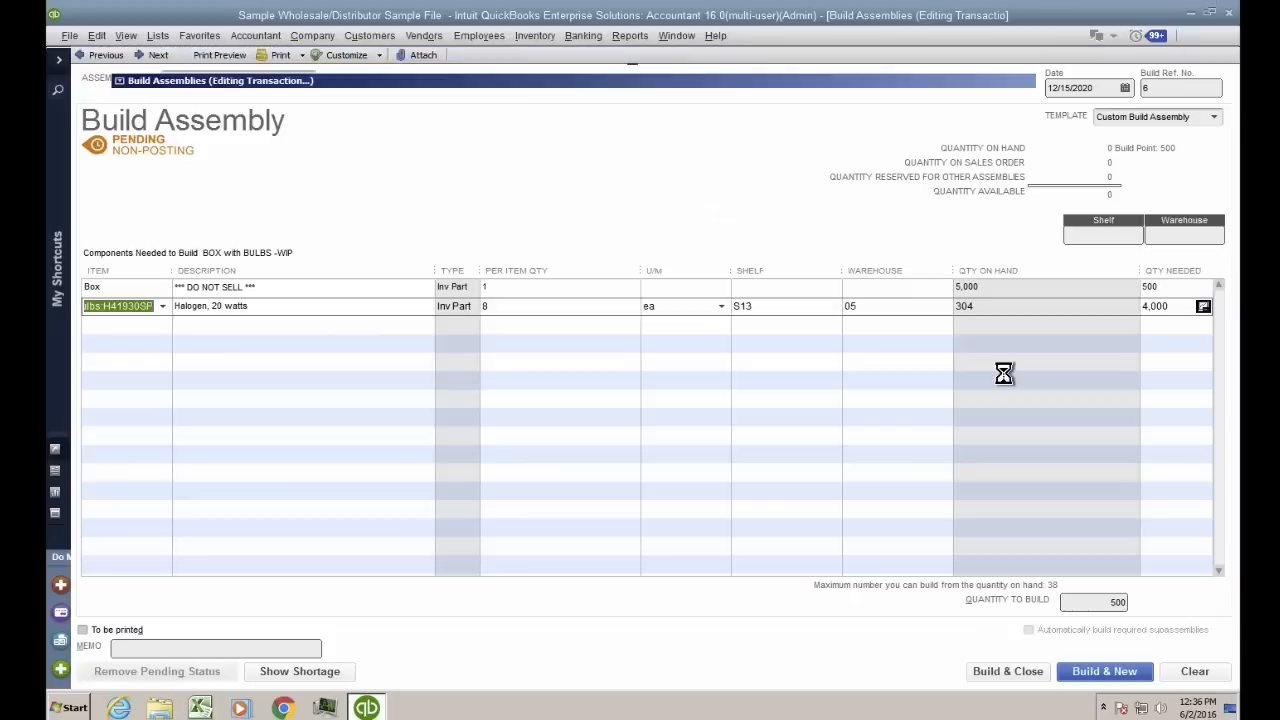
key("a")
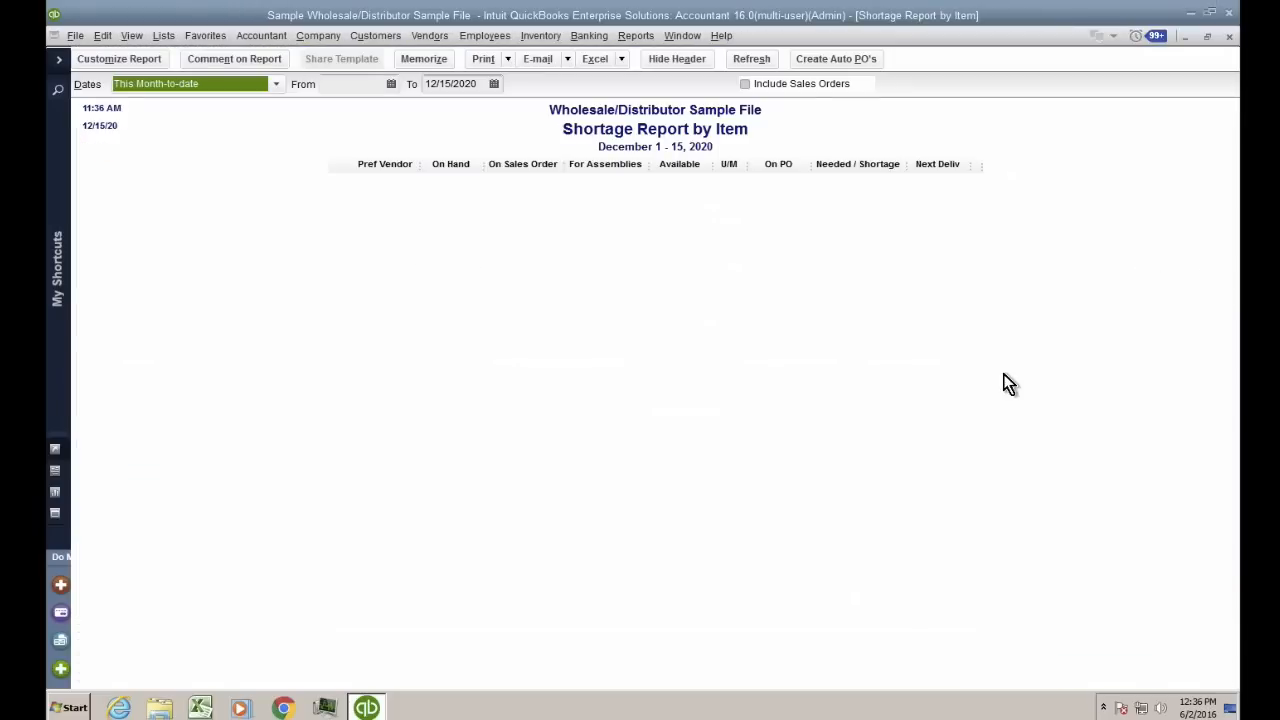
key("Escape")
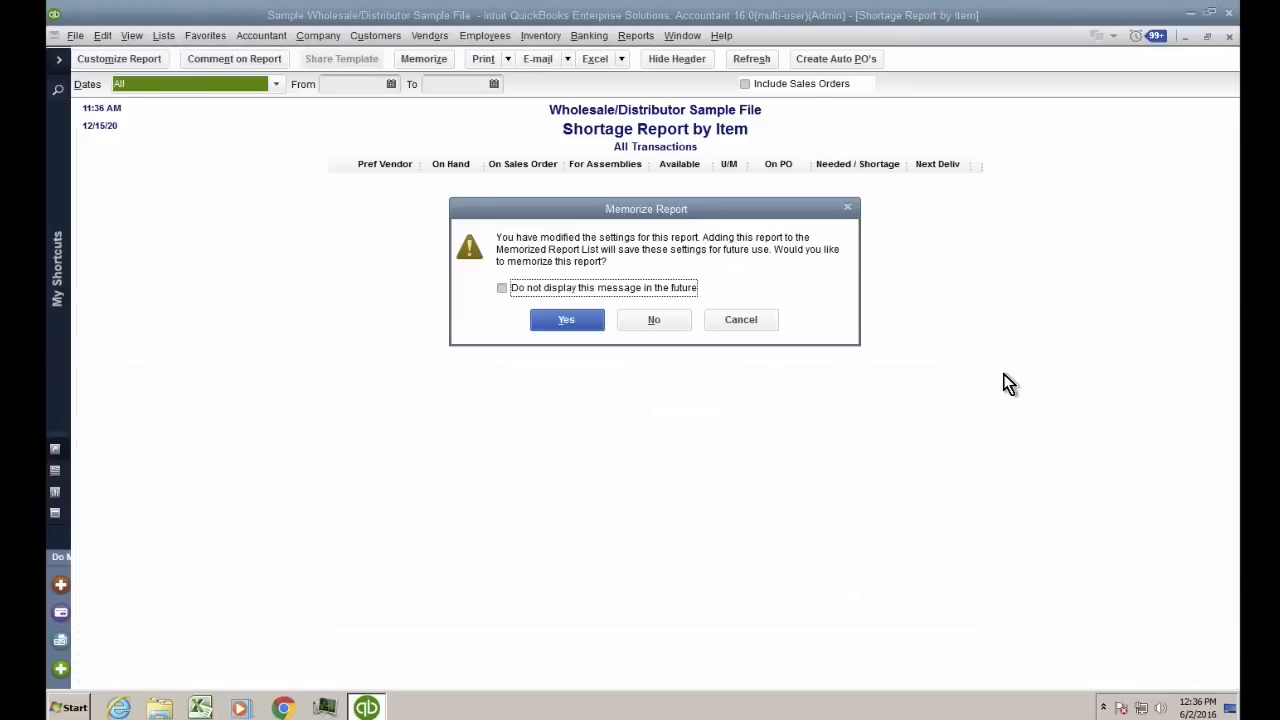
left_click(640, 322)
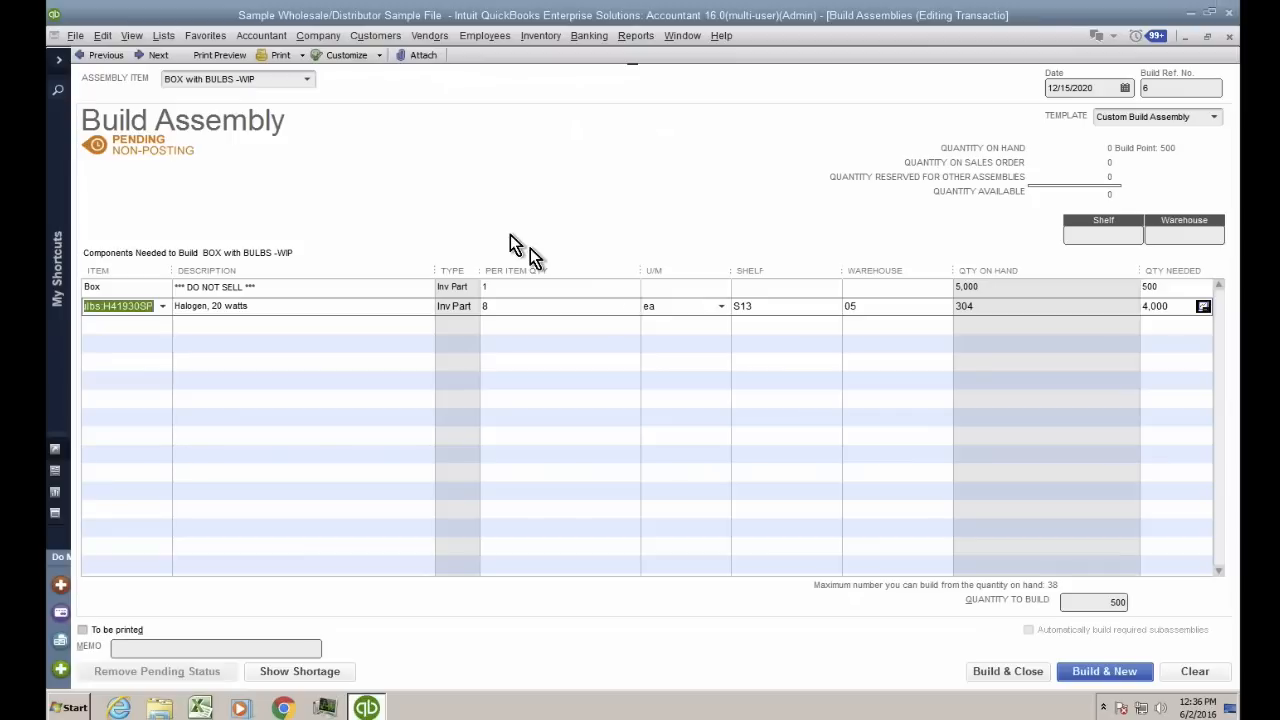
Show the pending build's shortage report and open the automatic purchase order list for its missing components
left_click(327, 665)
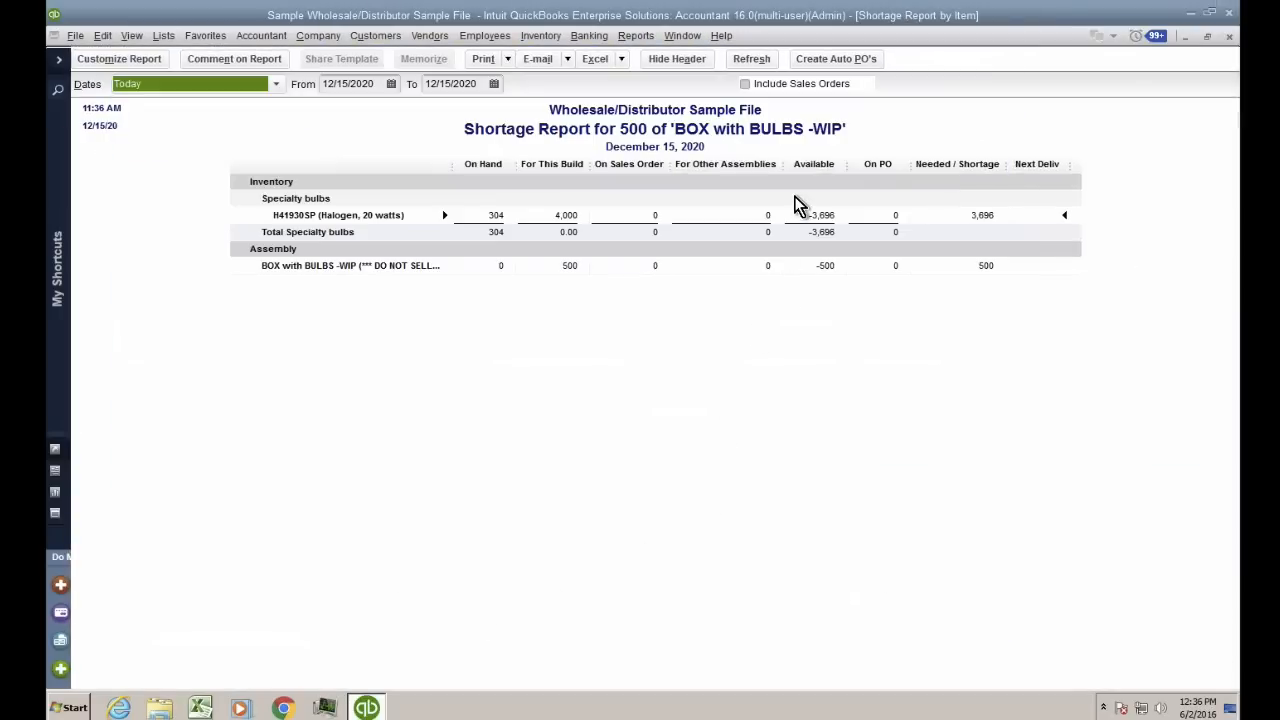
key("Escape")
left_click(322, 671)
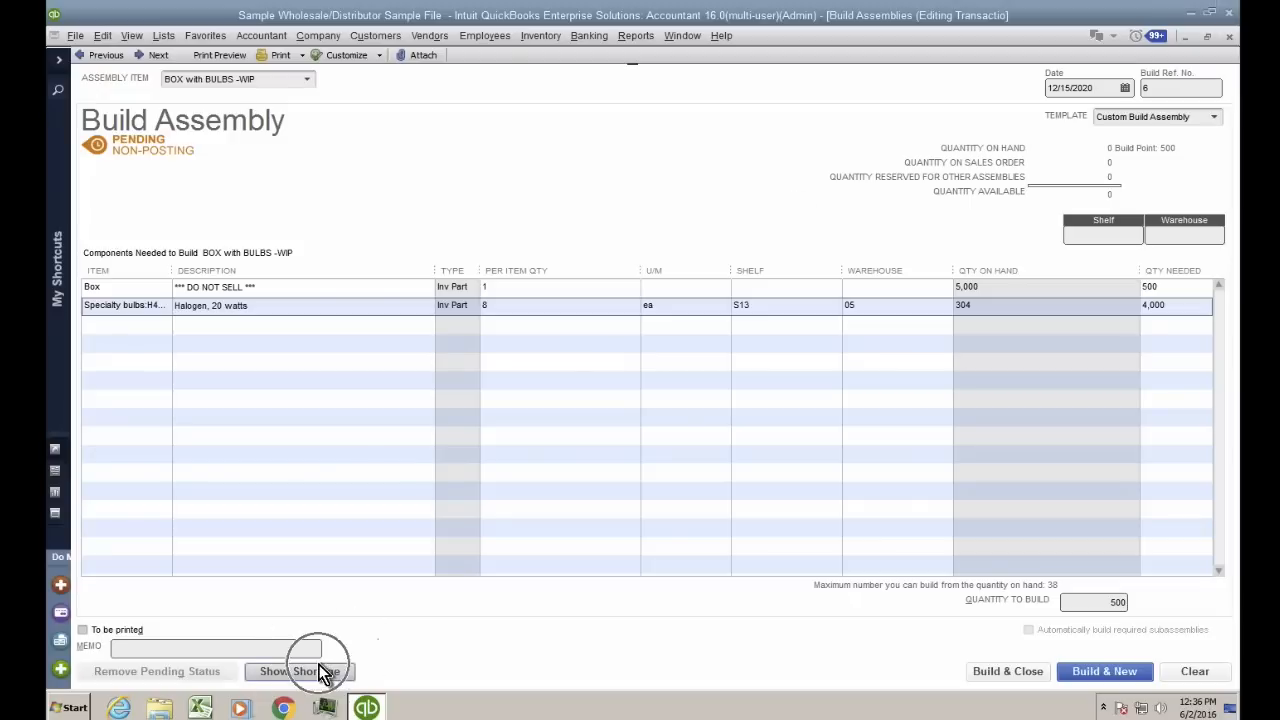
left_click(318, 671)
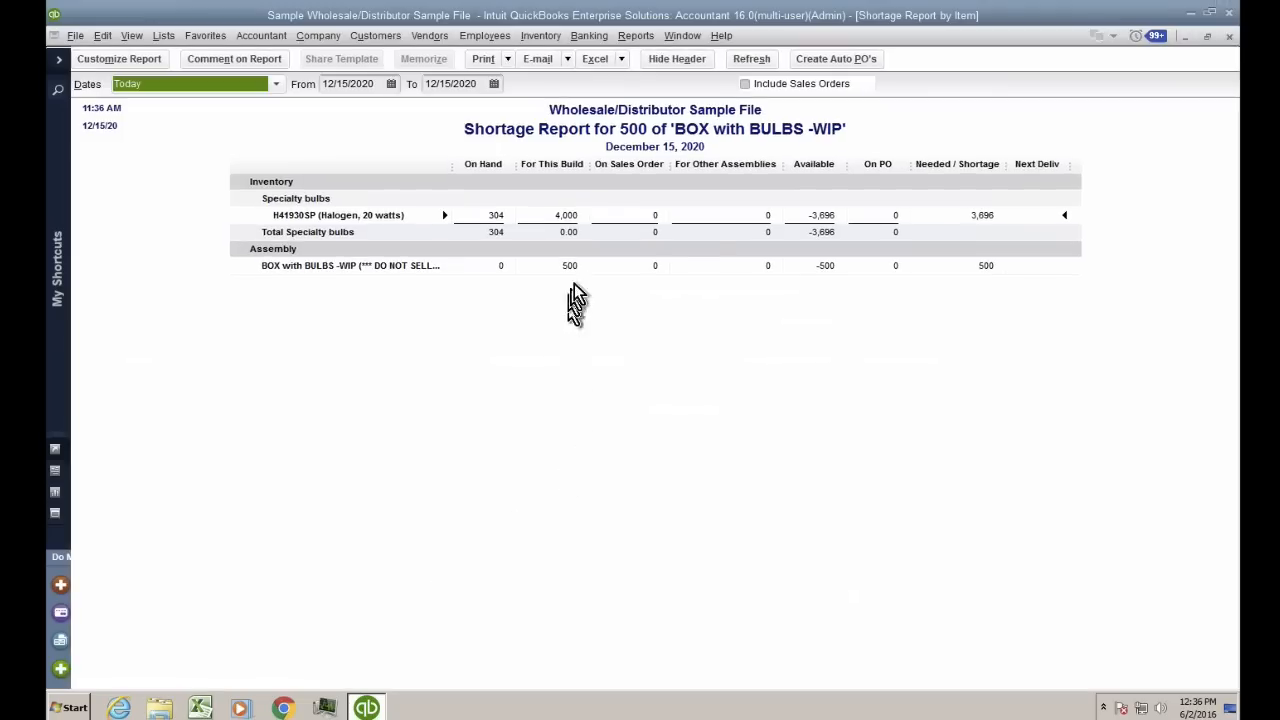
left_click(815, 226)
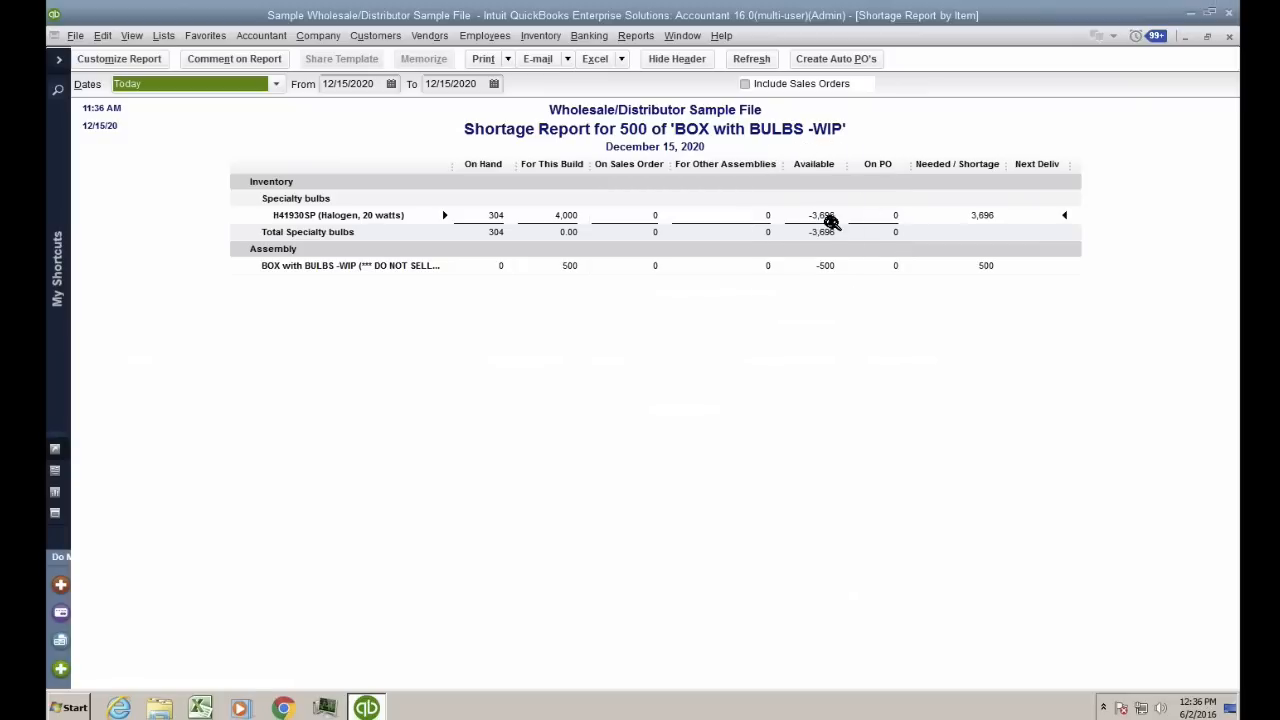
left_click(830, 222)
left_click(837, 61)
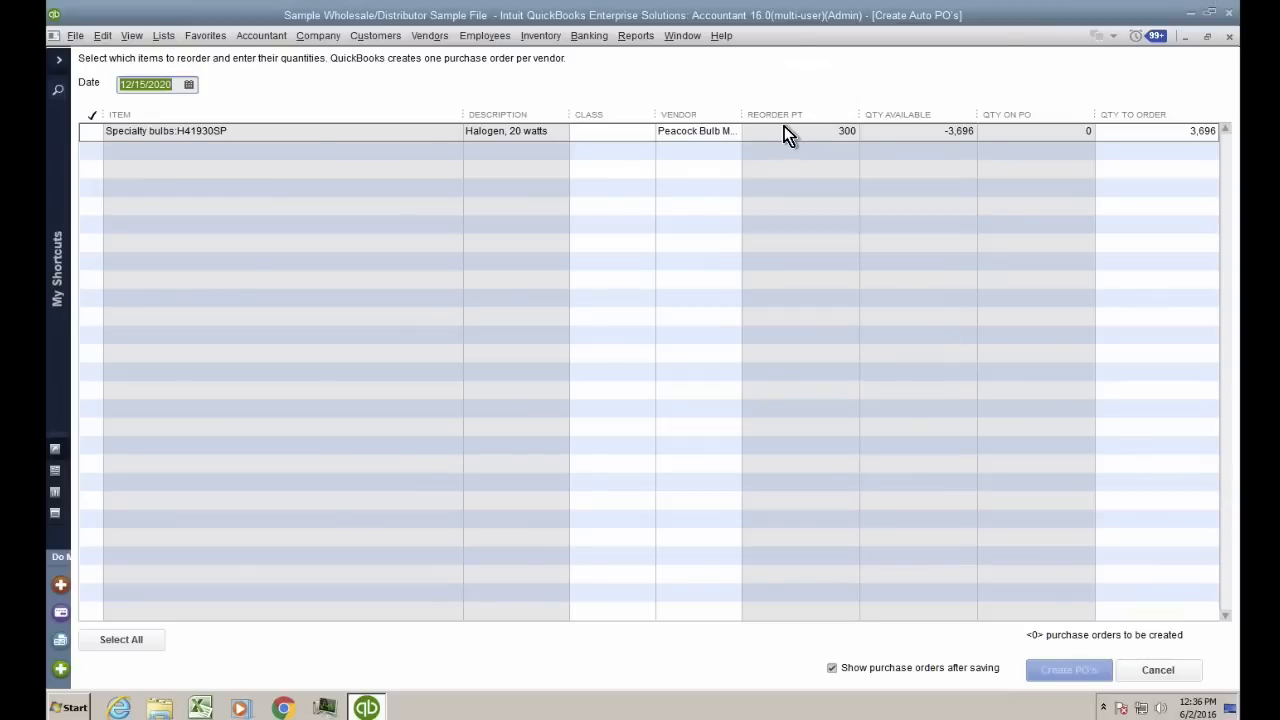
Create the automatic purchase order for 3,696 halogen bulbs (H41930SP) from the Peacock bulb vendor
left_click(91, 132)
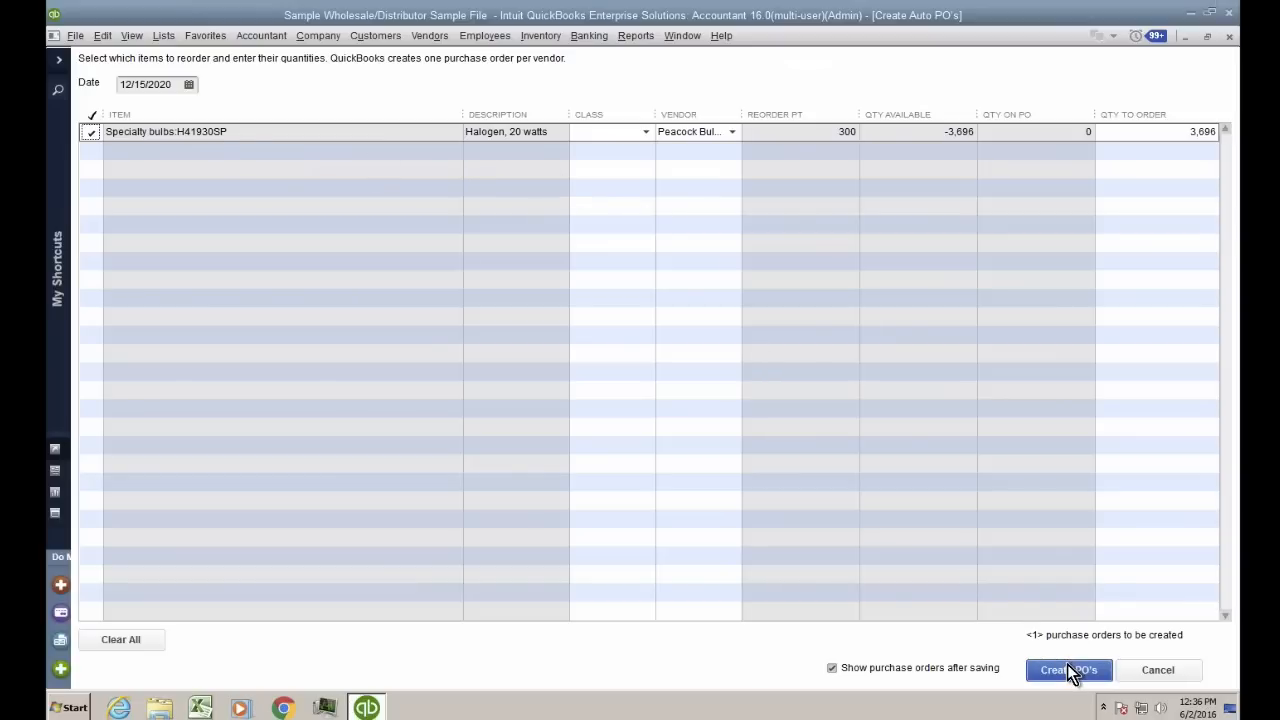
left_click(1068, 670)
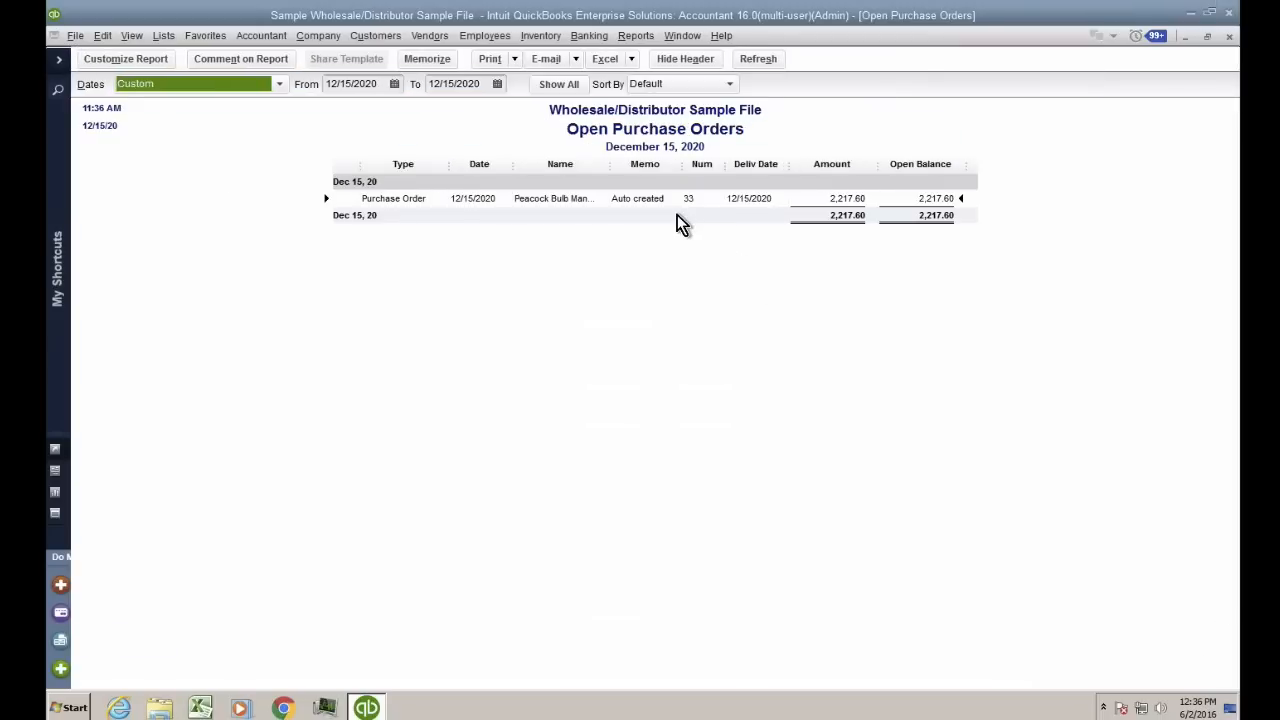
Start a new vendor bill and set its vendor to Peacock Bulb Manufacturing Company
left_click(430, 36)
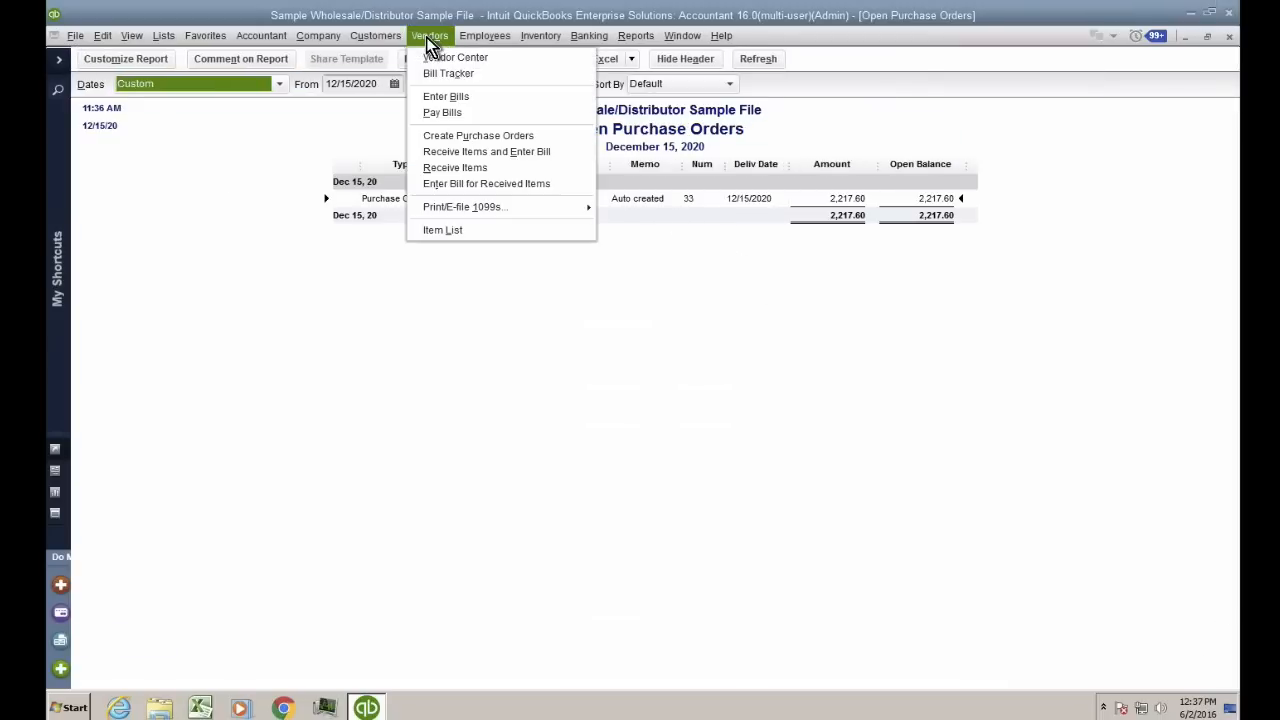
left_click(451, 97)
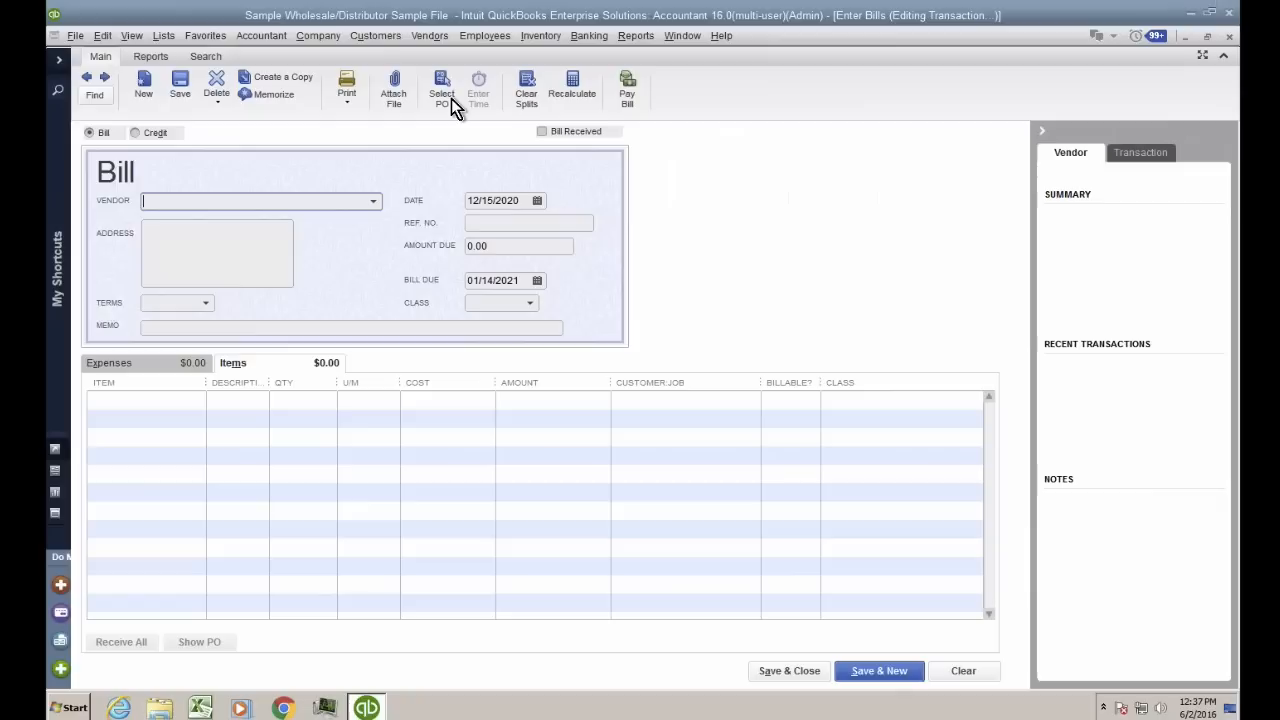
type("P")
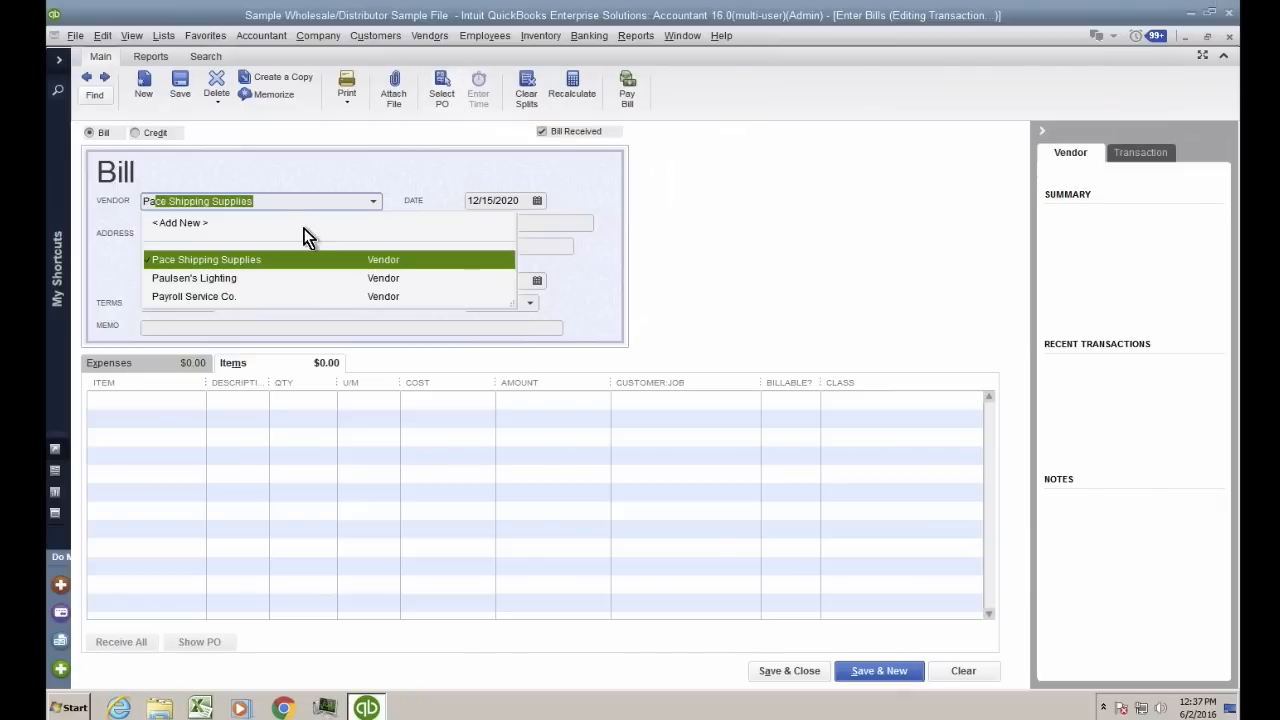
key("Escape")
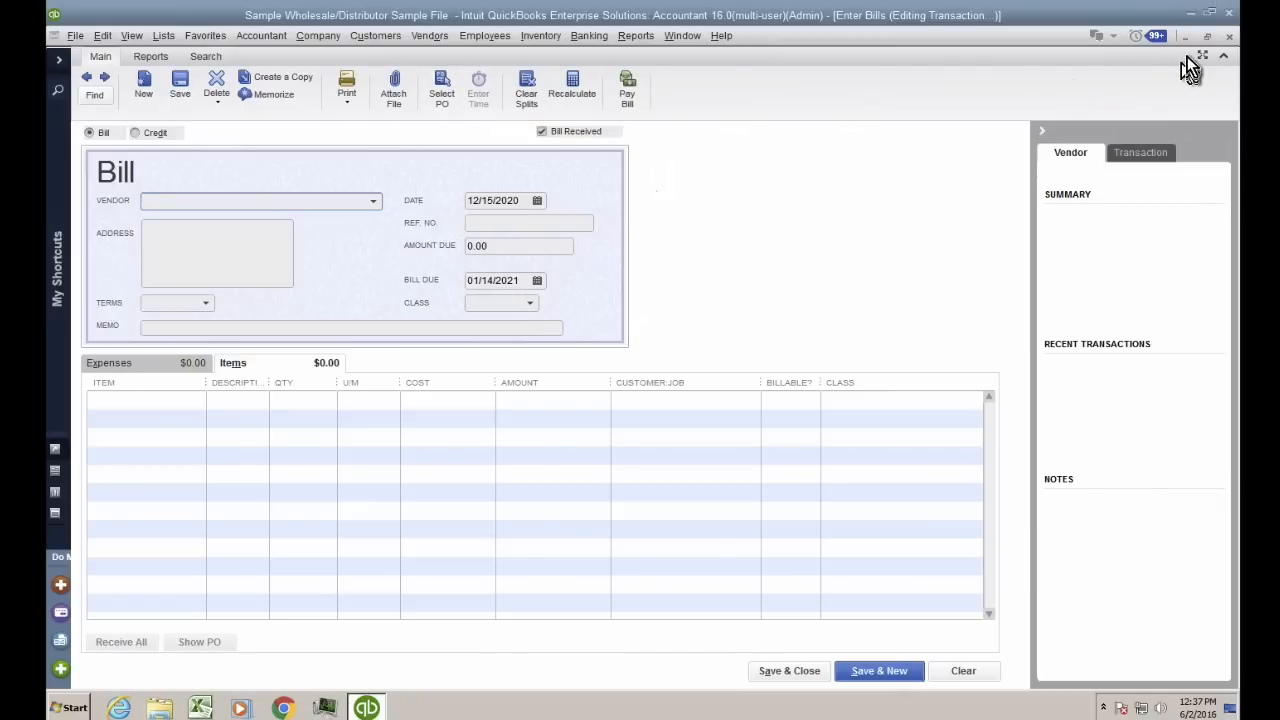
left_click(1189, 38)
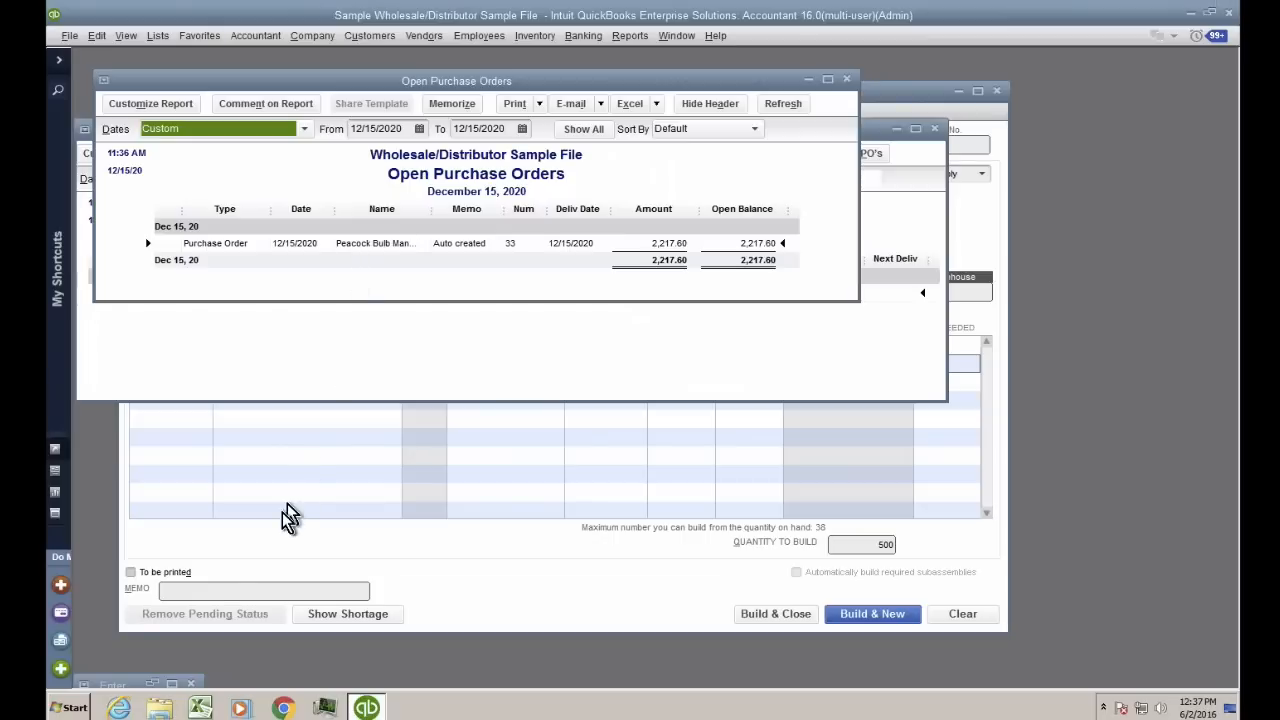
left_click(152, 684)
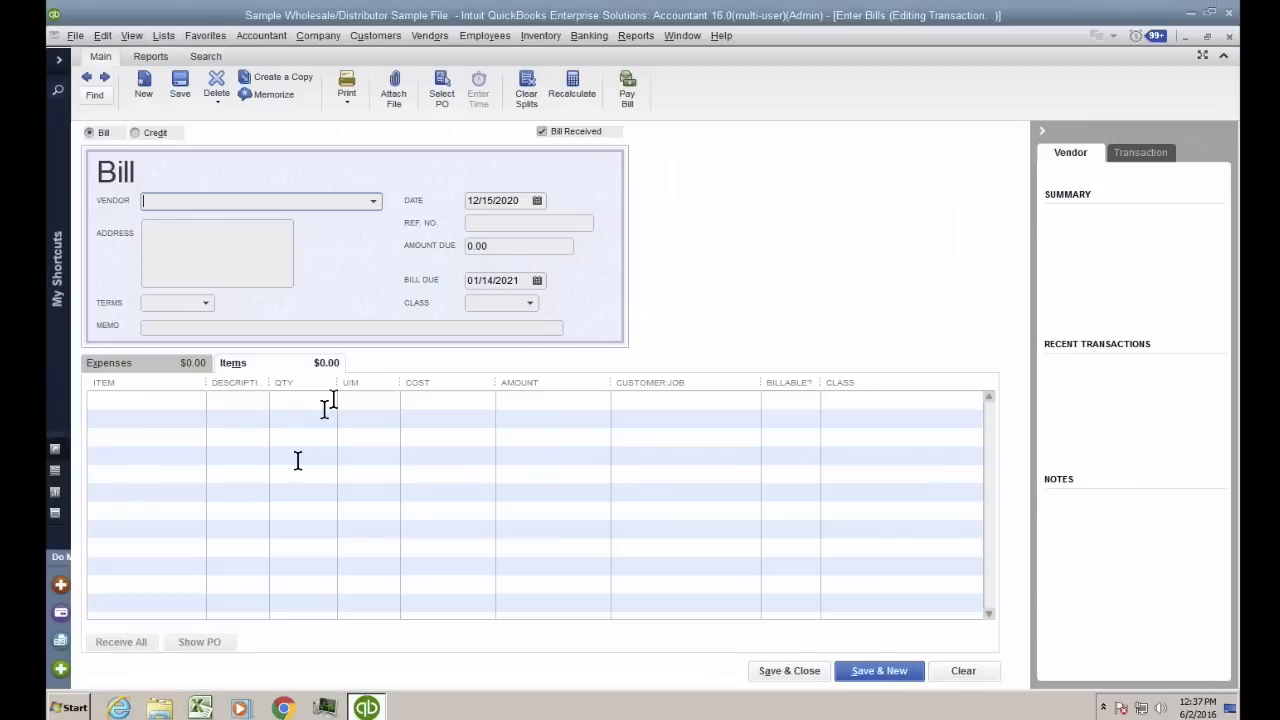
type("Pe")
key("Tab")
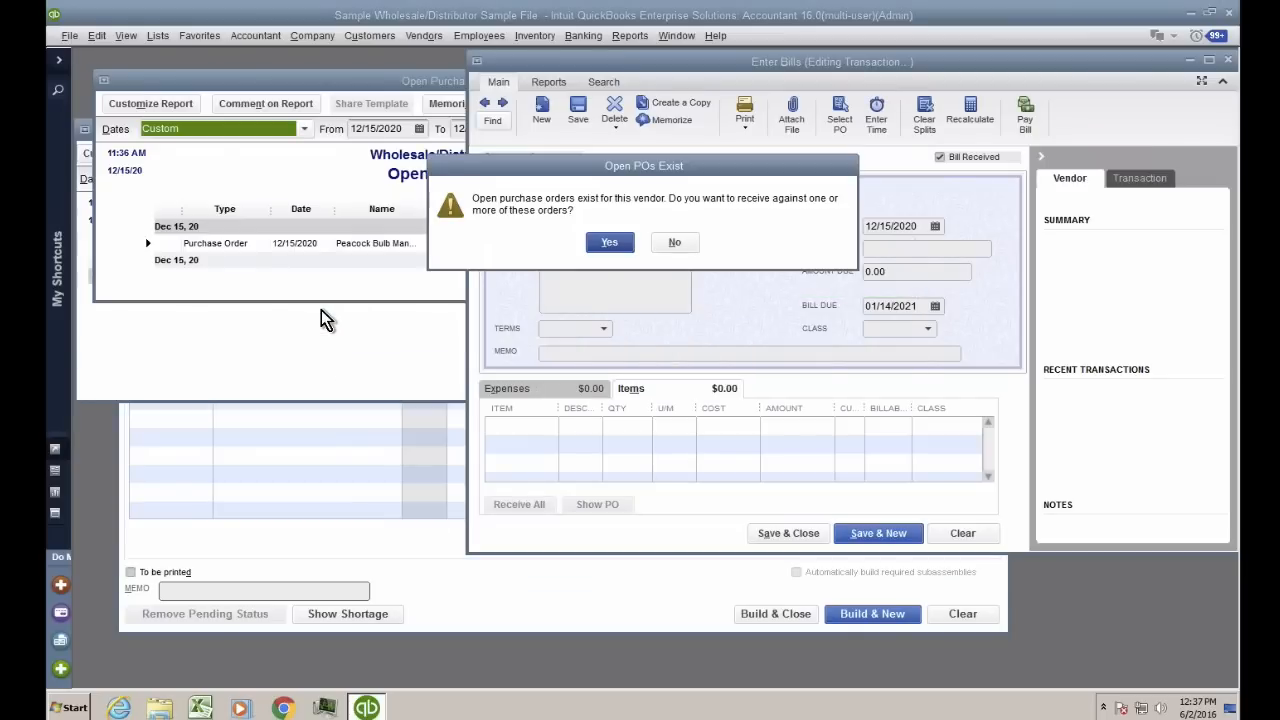
Receive the bill's items against purchase order 33 dated 12/15/2020, then save and close the bill
left_click(609, 242)
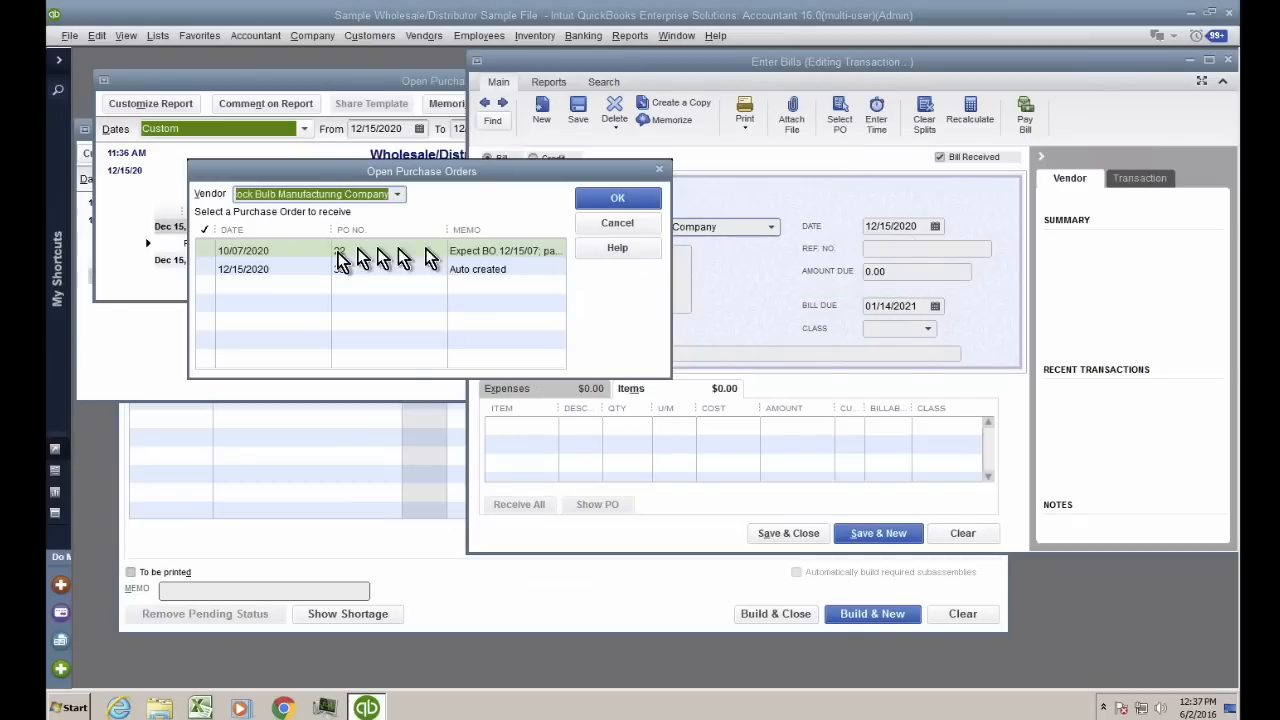
left_click(211, 270)
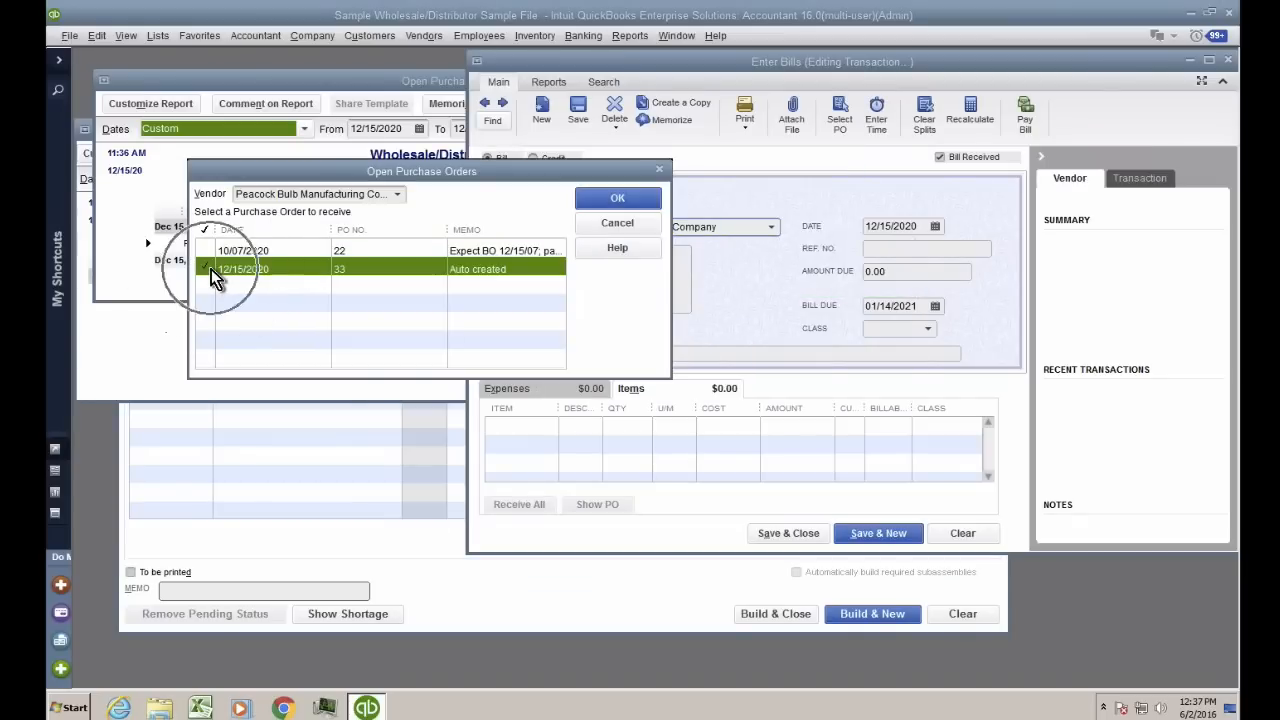
left_click(643, 205)
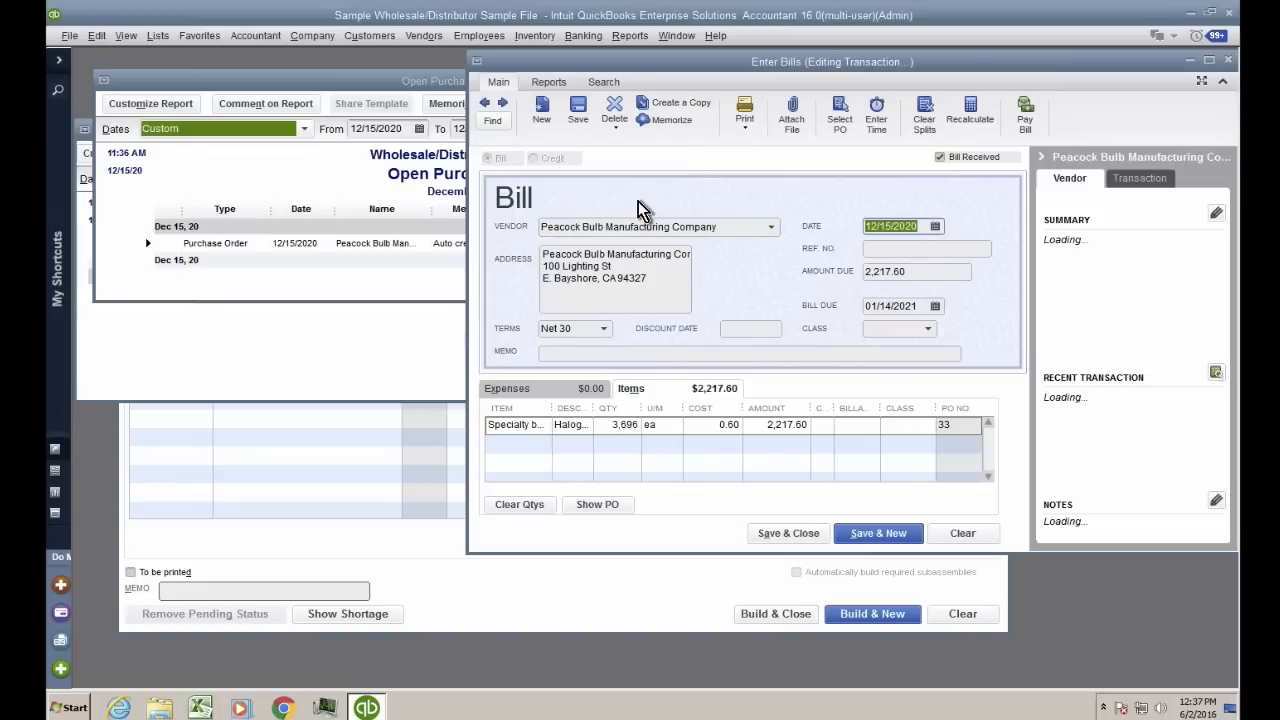
left_click(610, 425)
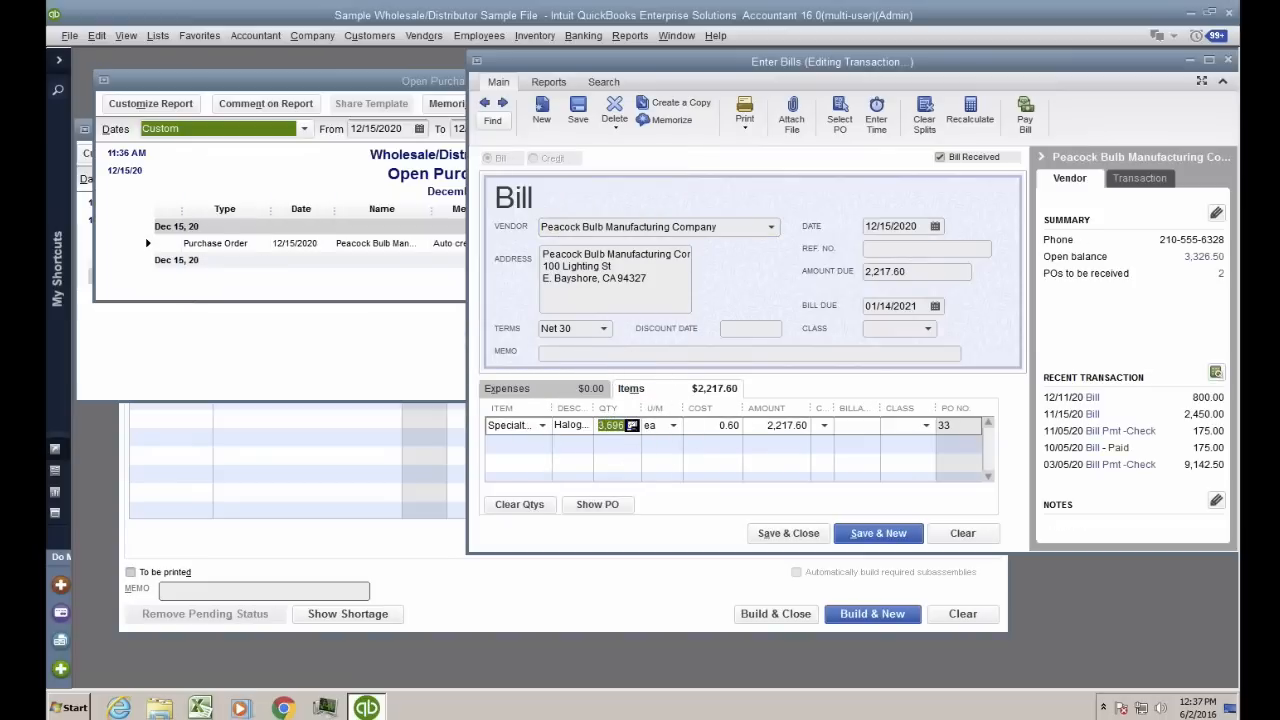
left_click(788, 533)
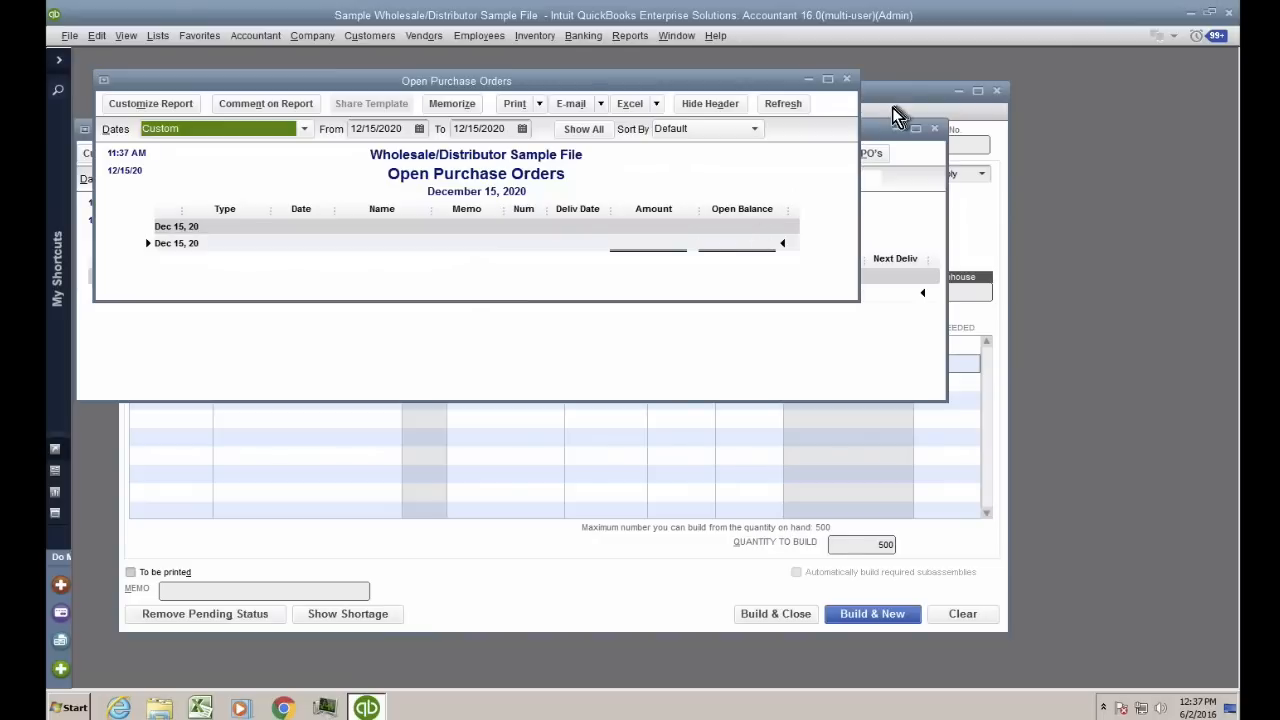
Close the Open Purchase Orders and Shortage Report by Item reports and maximize the pending Build Assemblies window
left_click(847, 79)
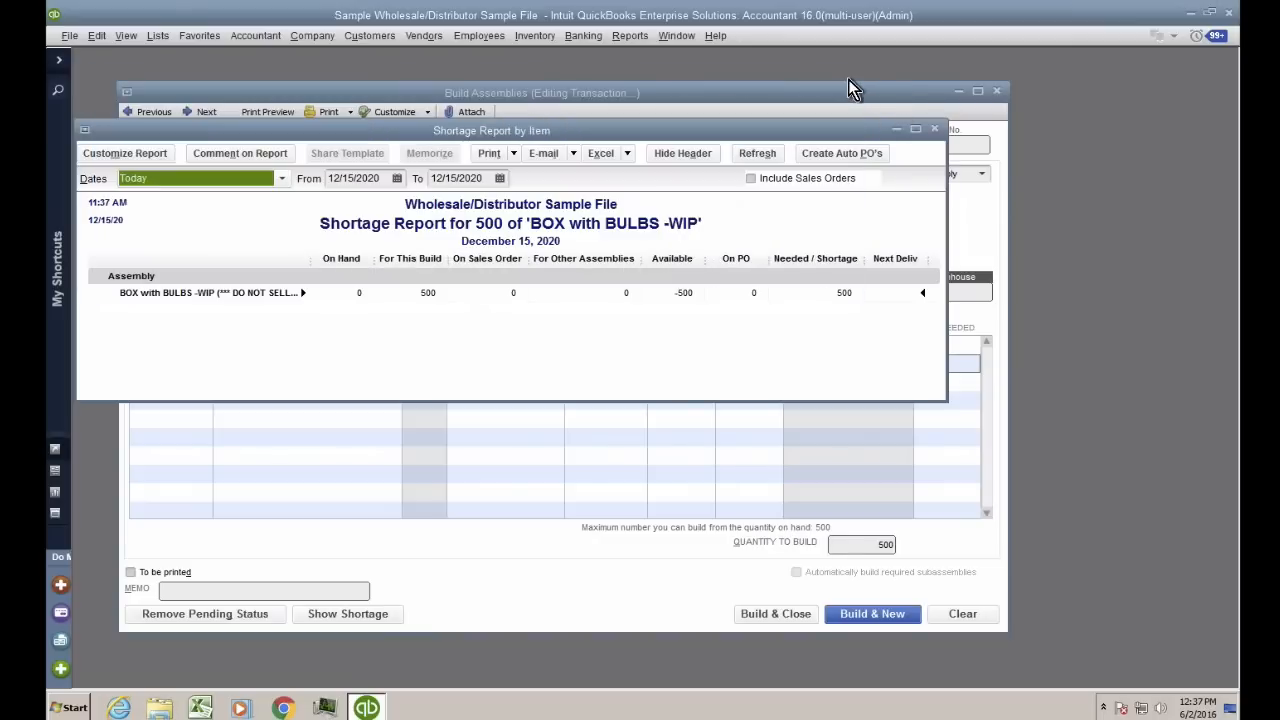
left_click(935, 130)
left_click(978, 93)
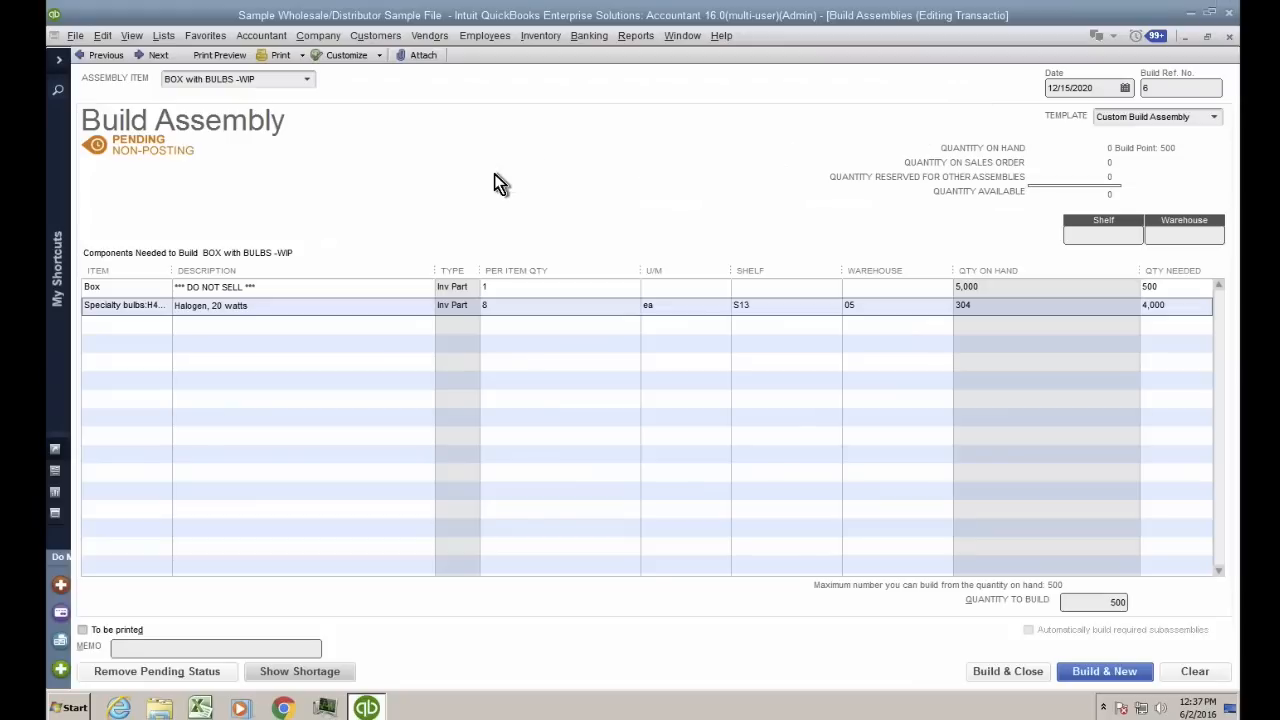
Compare the maximum buildable quantity with the quantity to build on the pending assembly, and locate the option for removing its pending status
left_click(1068, 601)
key("ctrl")
key("ctrl")
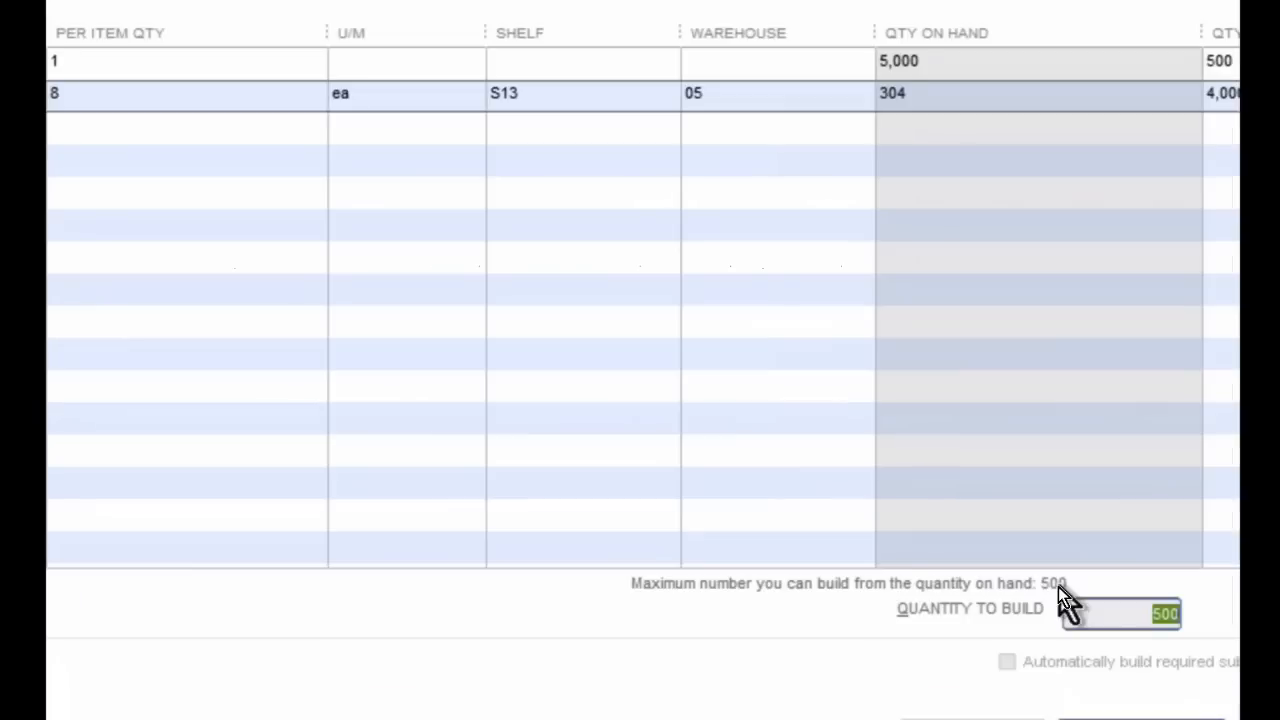
left_click(1042, 560)
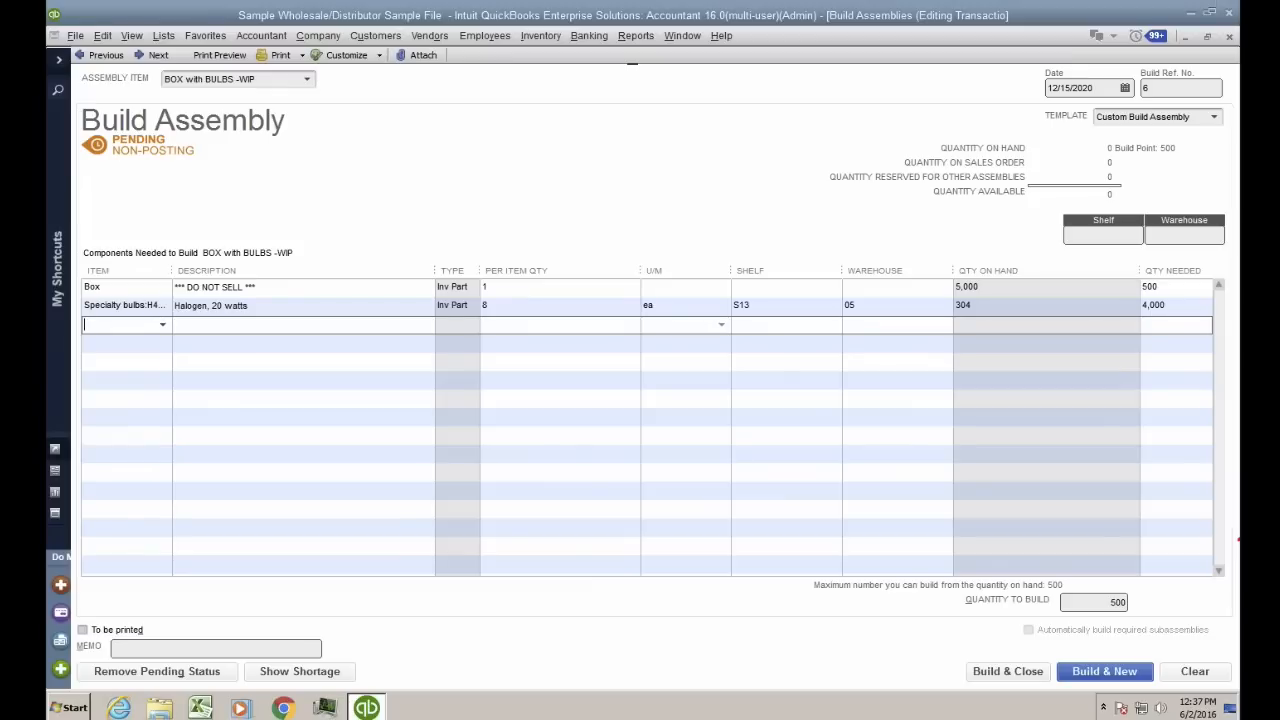
left_click(157, 670)
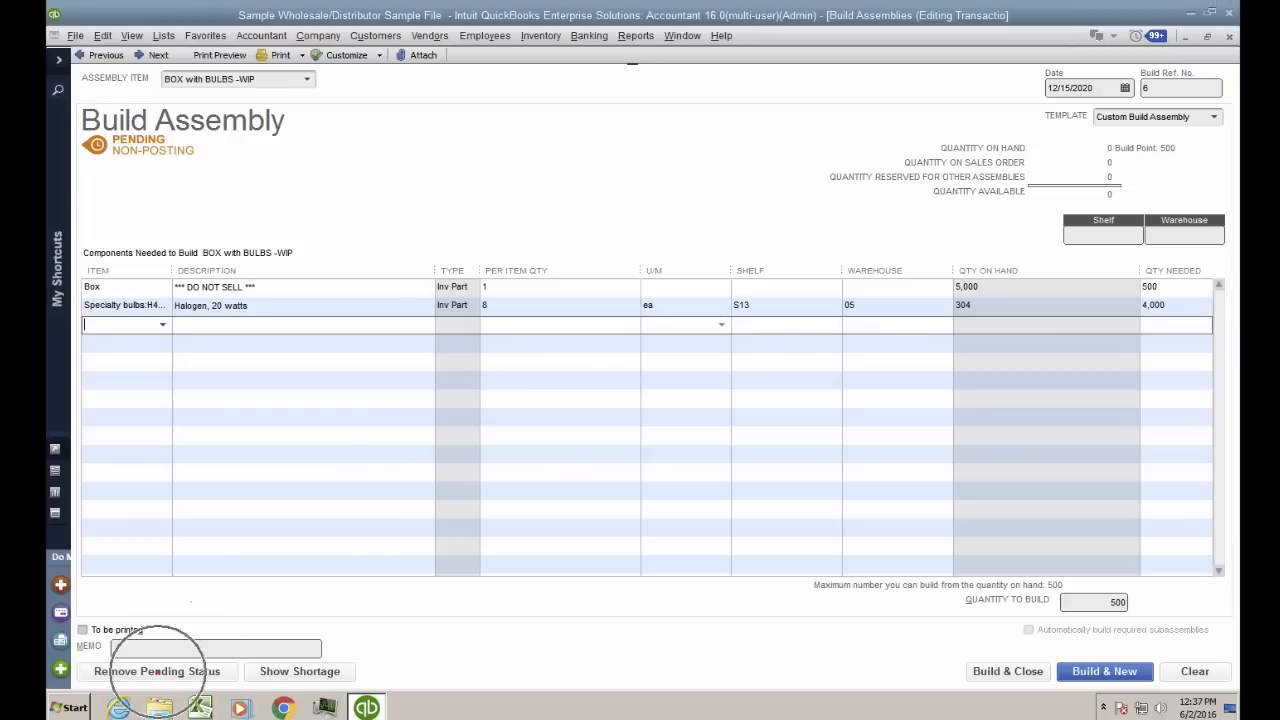
mouse_move(95, 656)
left_mouse_down()
mouse_move(146, 686)
mouse_move(106, 655)
mouse_move(97, 666)
left_mouse_up()
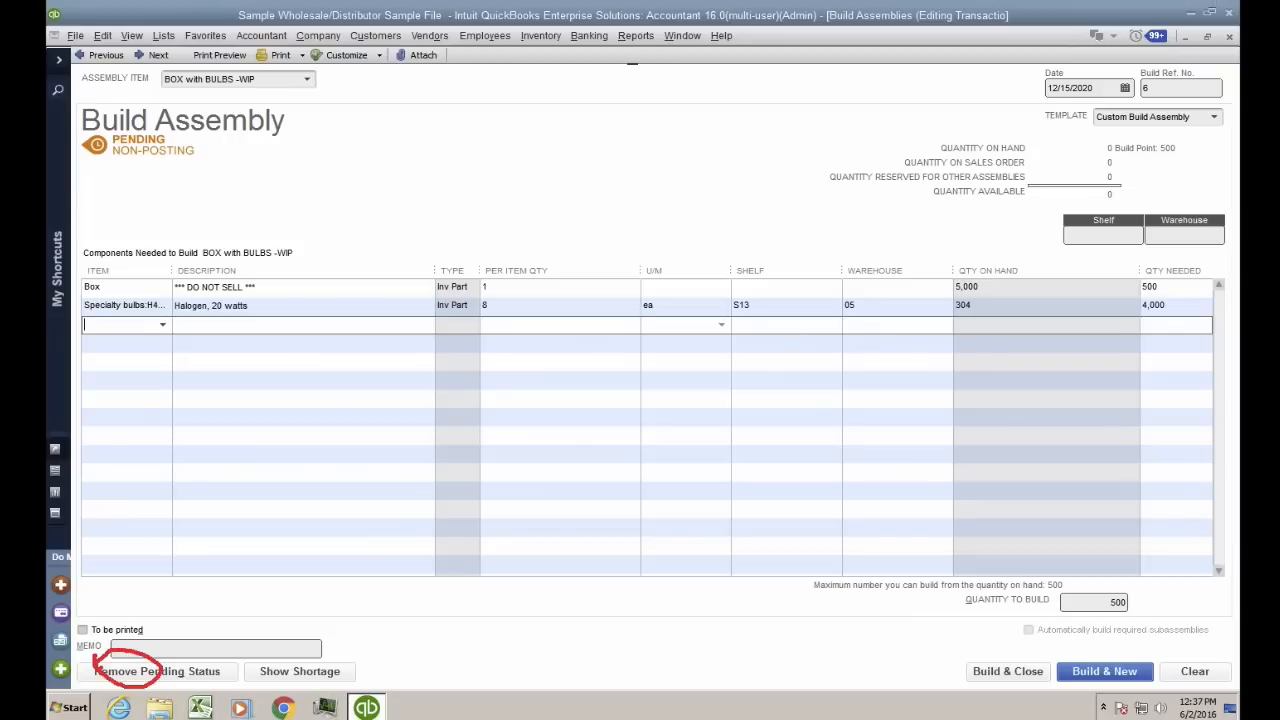
key("Escape")
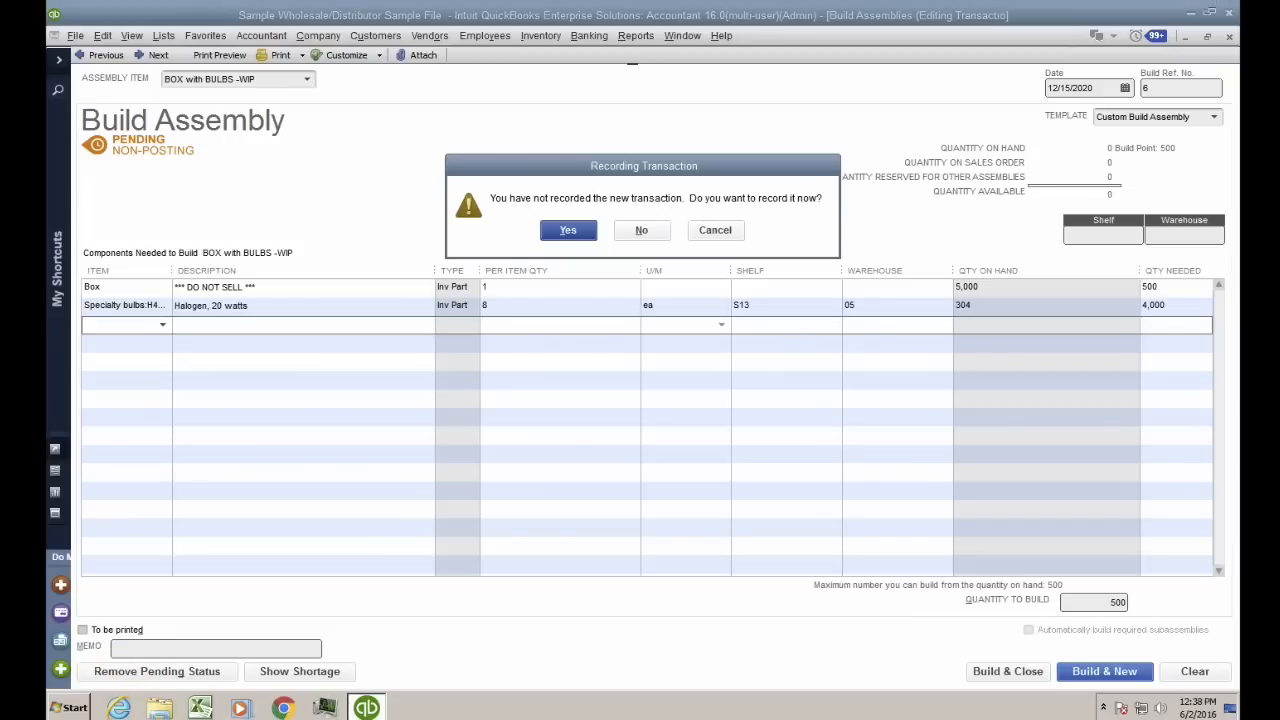
Cancel the prompt to record the new transaction and stay on the Build Assembly form
key("Escape")
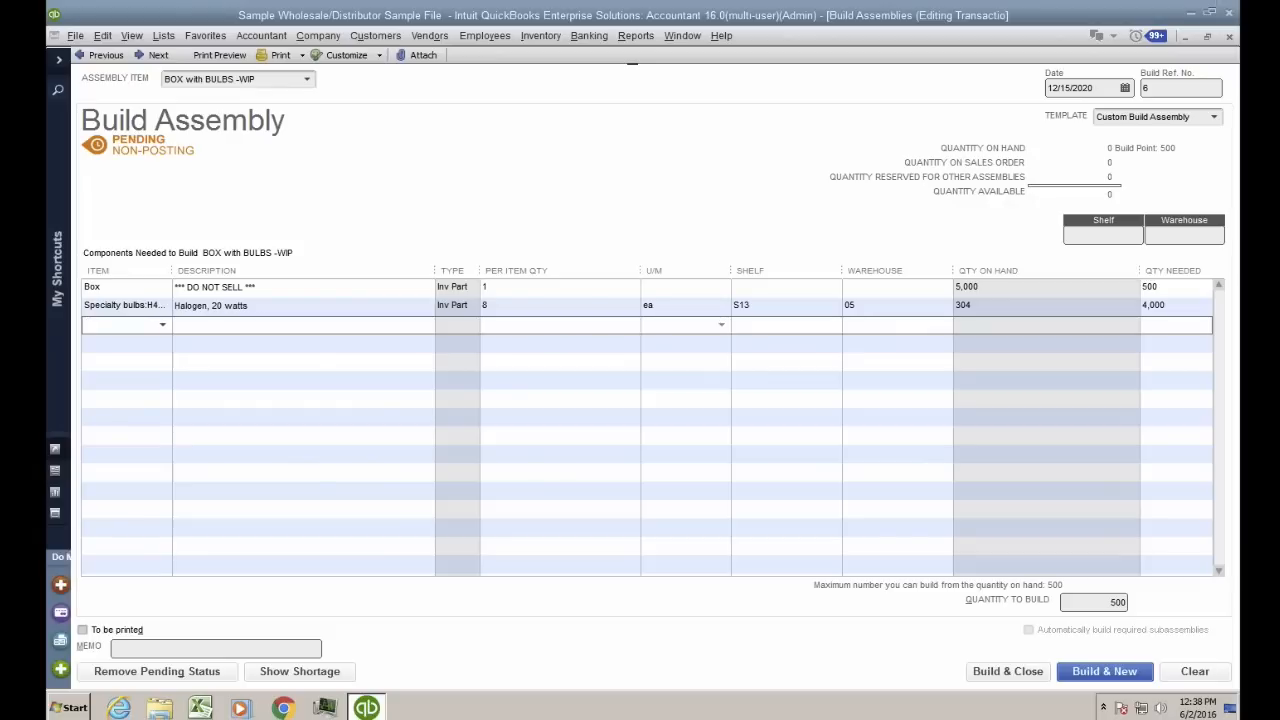
key("Tab")
key("Tab")
key("Tab")
key("Tab")
key("Down")
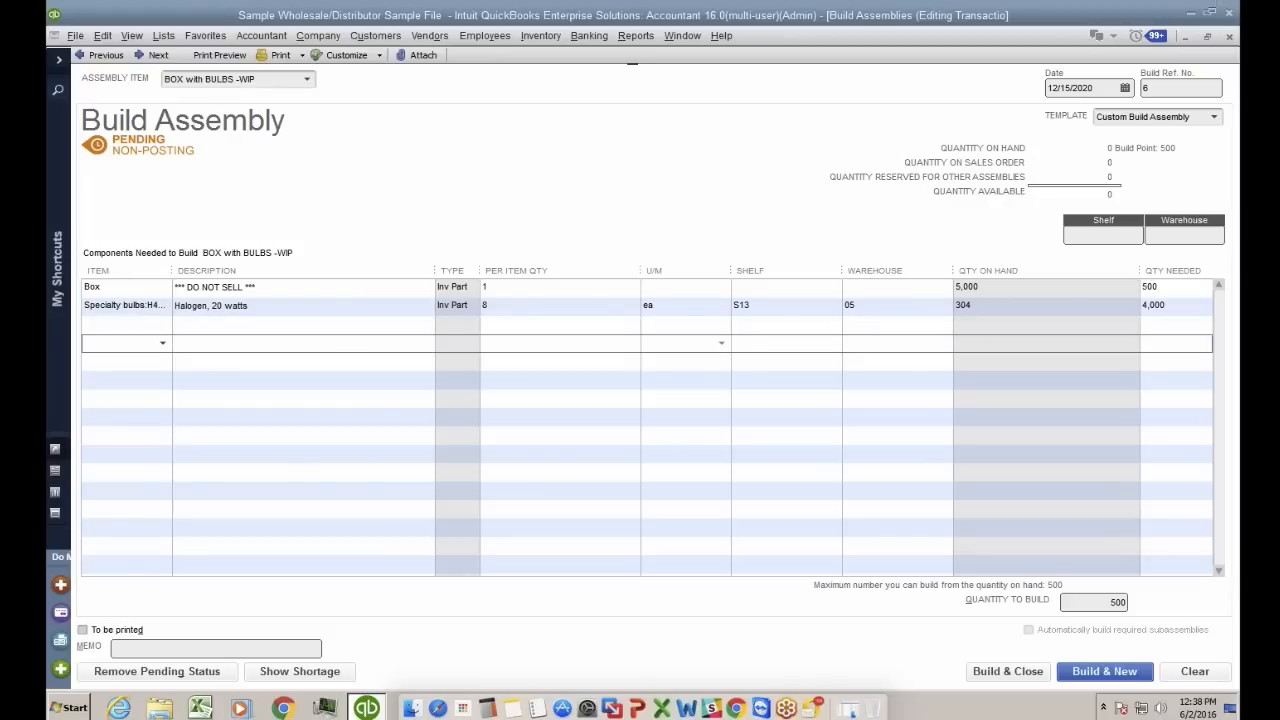
key("ctrl+Up")
left_click(768, 63)
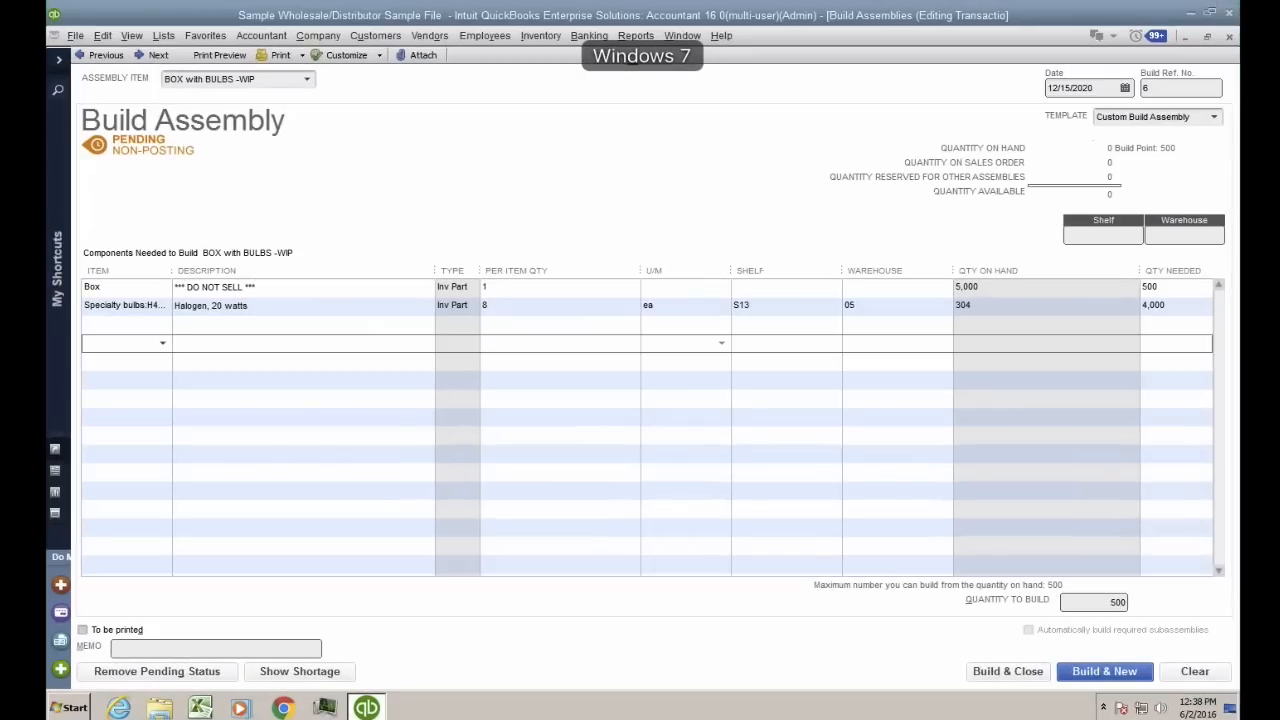
key("Down")
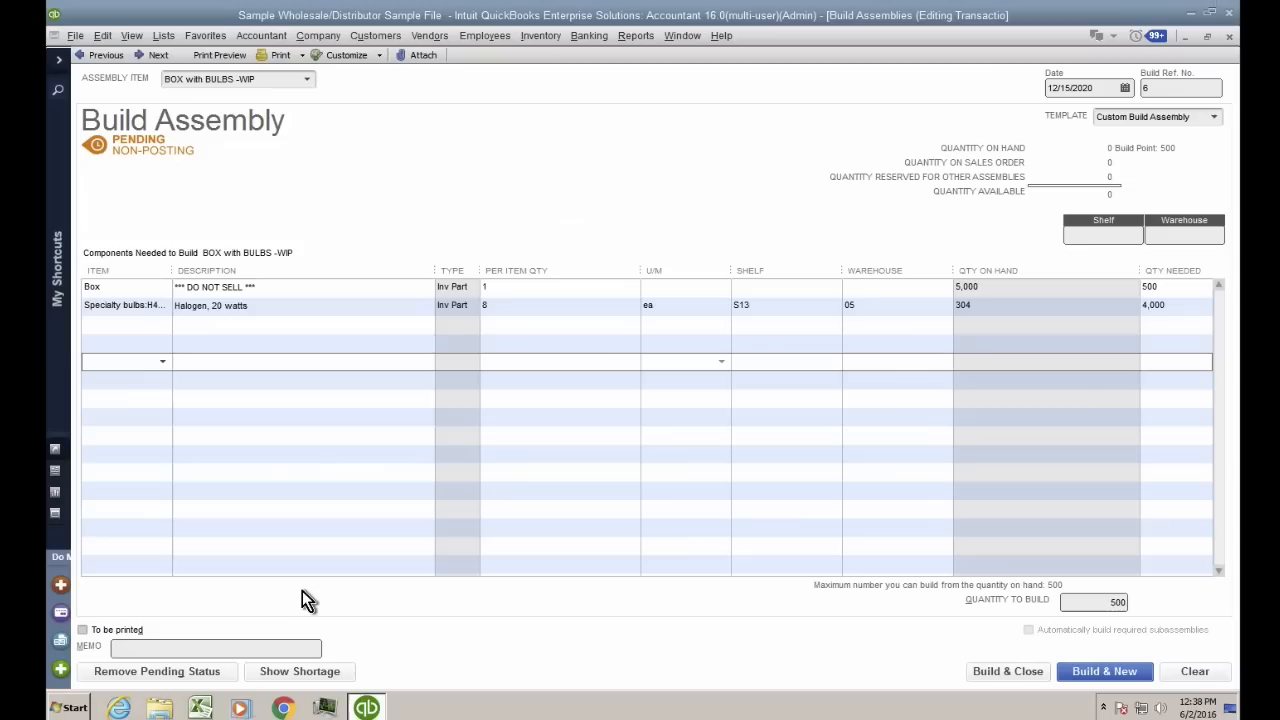
Remove the pending status from the build of 500 BOX with BULBS -WIP, then record and close it
left_click(165, 672)
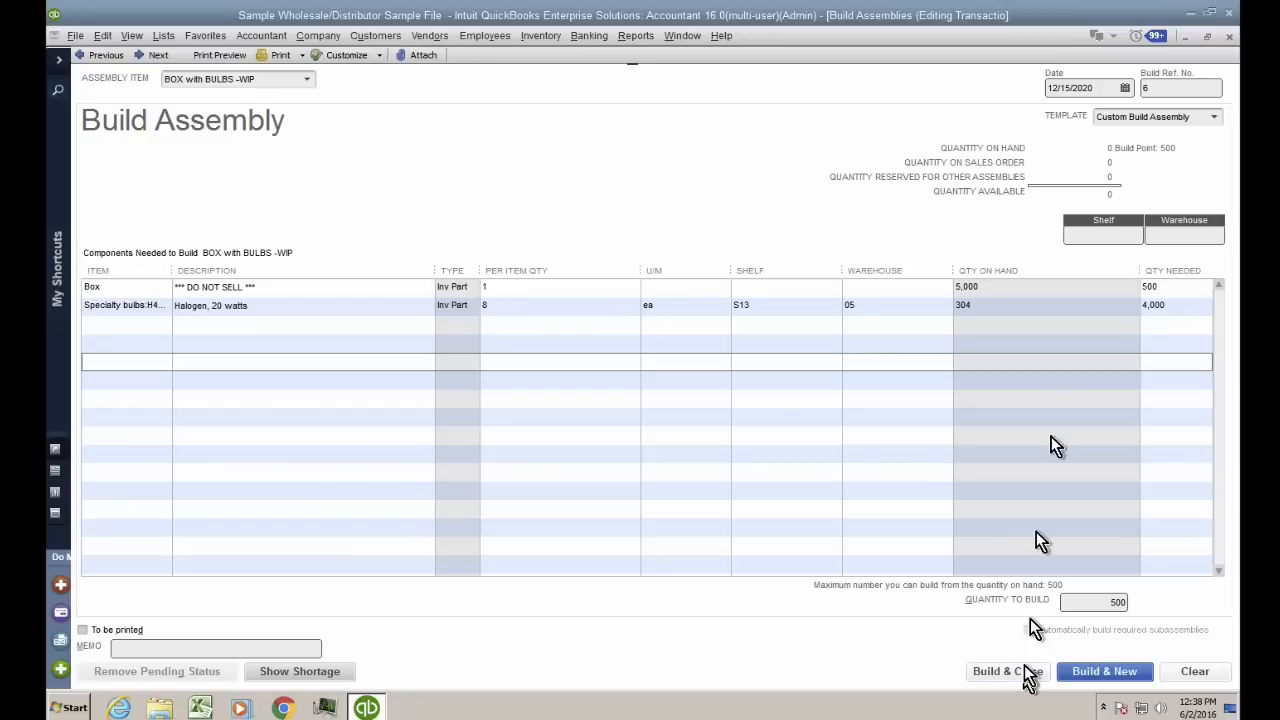
left_click(985, 287)
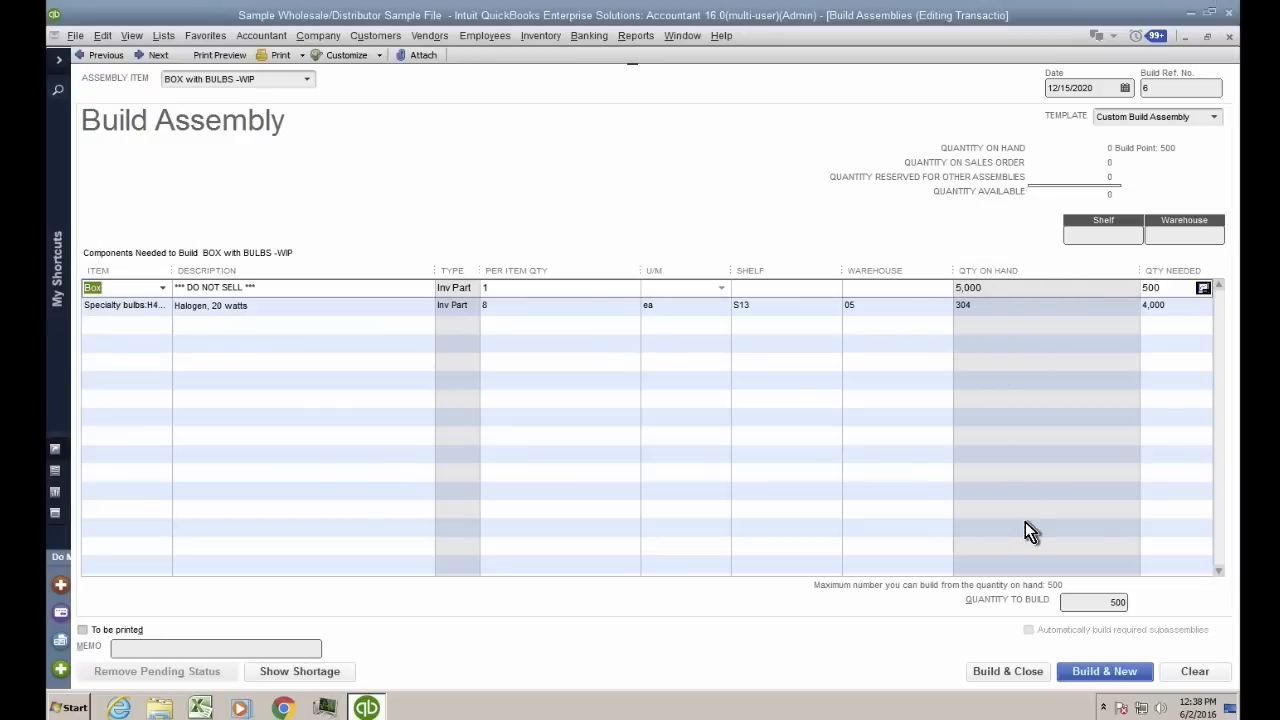
left_click(1010, 672)
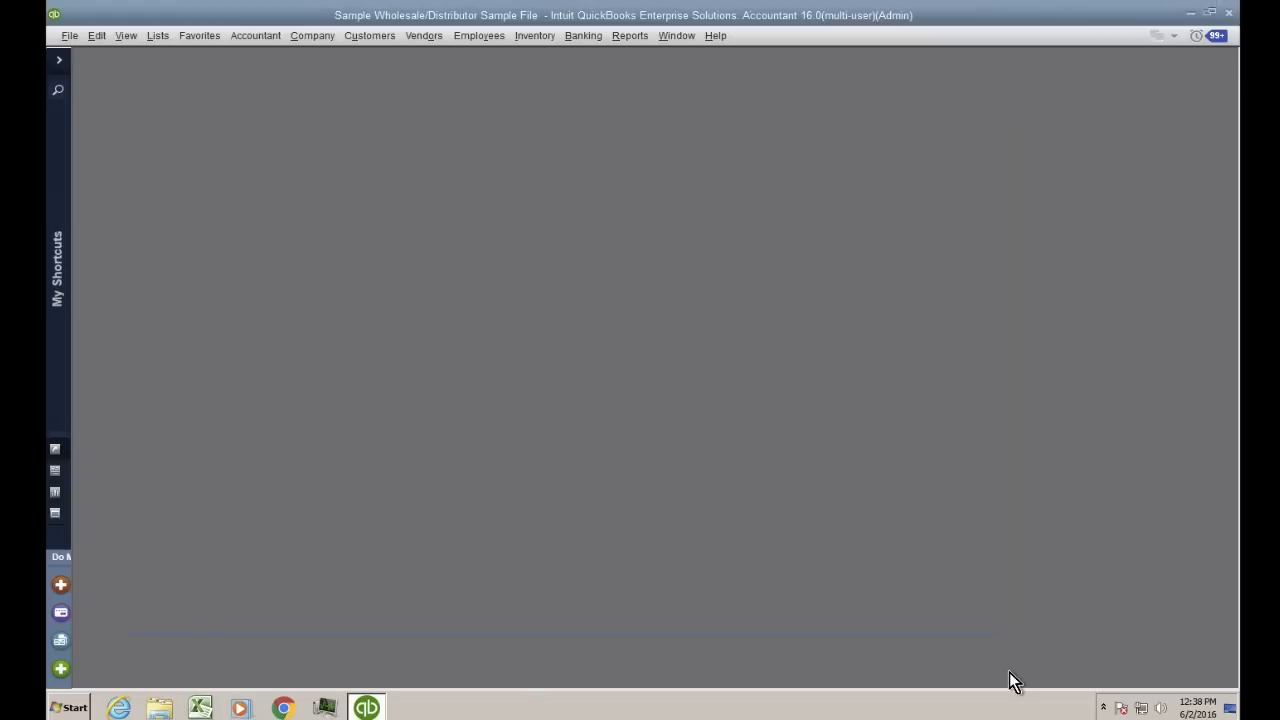
Open the Item List full size and check the total quantities of Box and the H41930SP halogen bulb
left_click(157, 40)
left_click(174, 75)
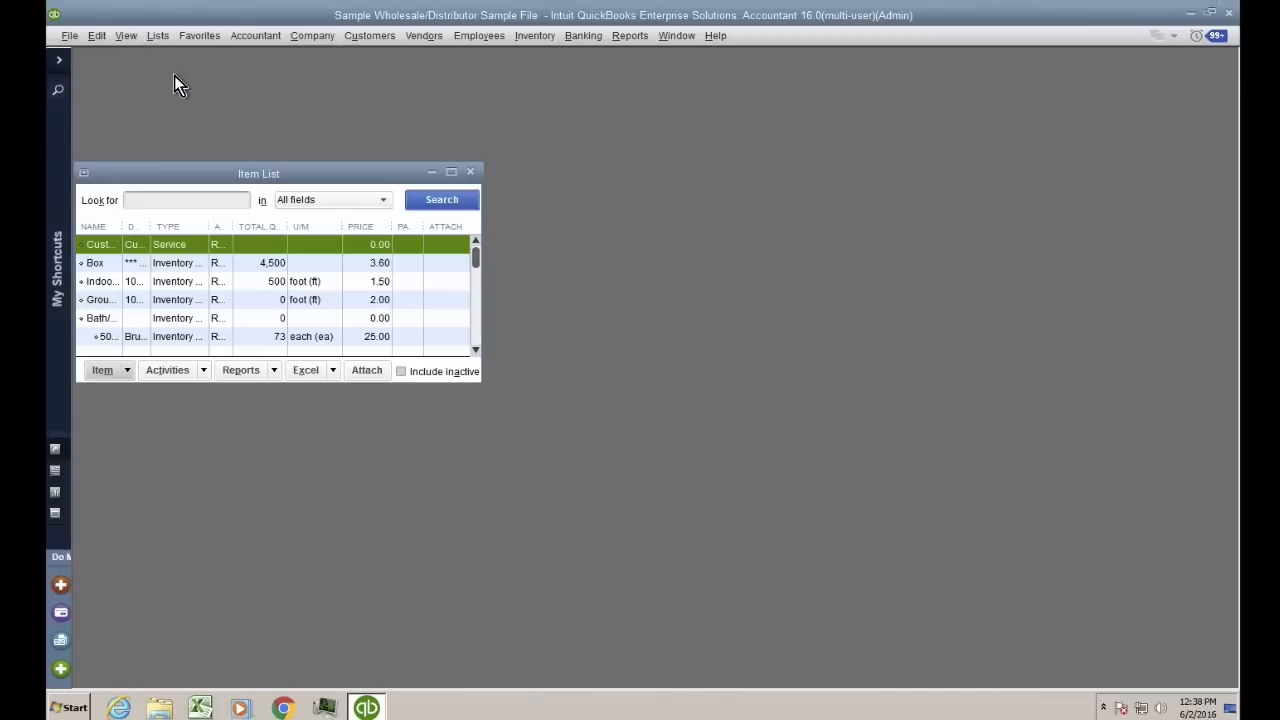
double_click(306, 172)
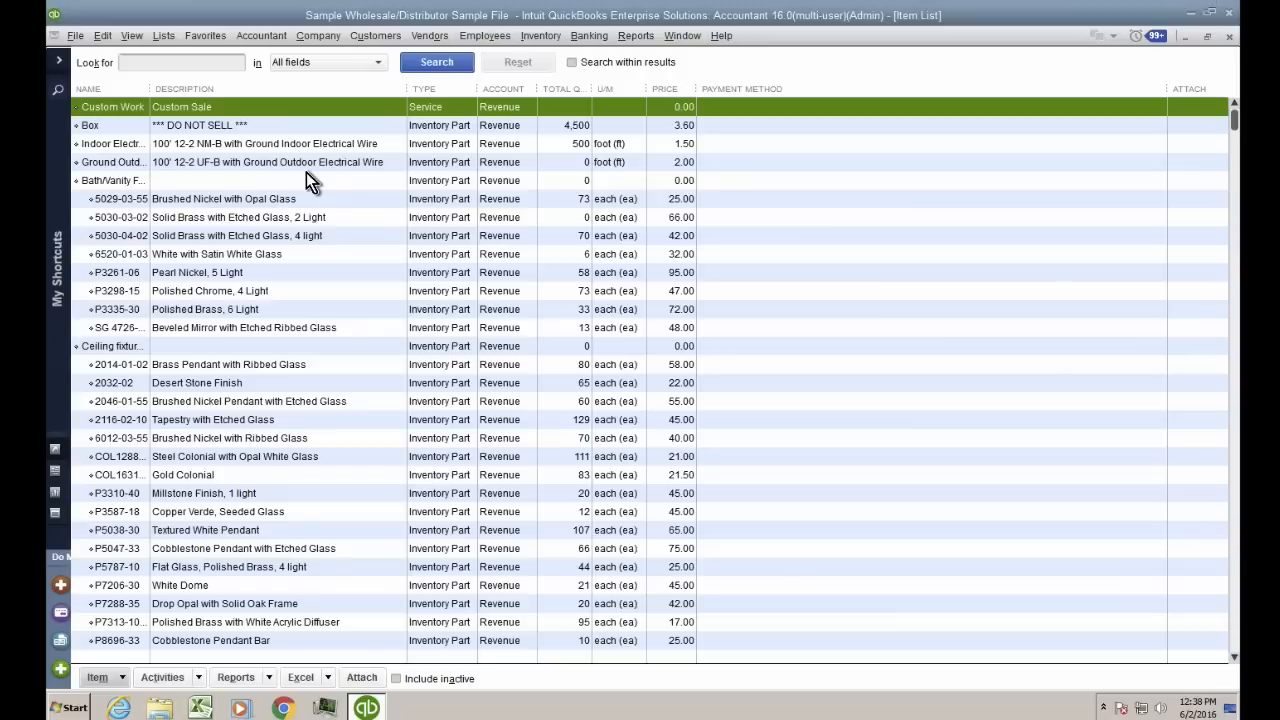
left_click(144, 128)
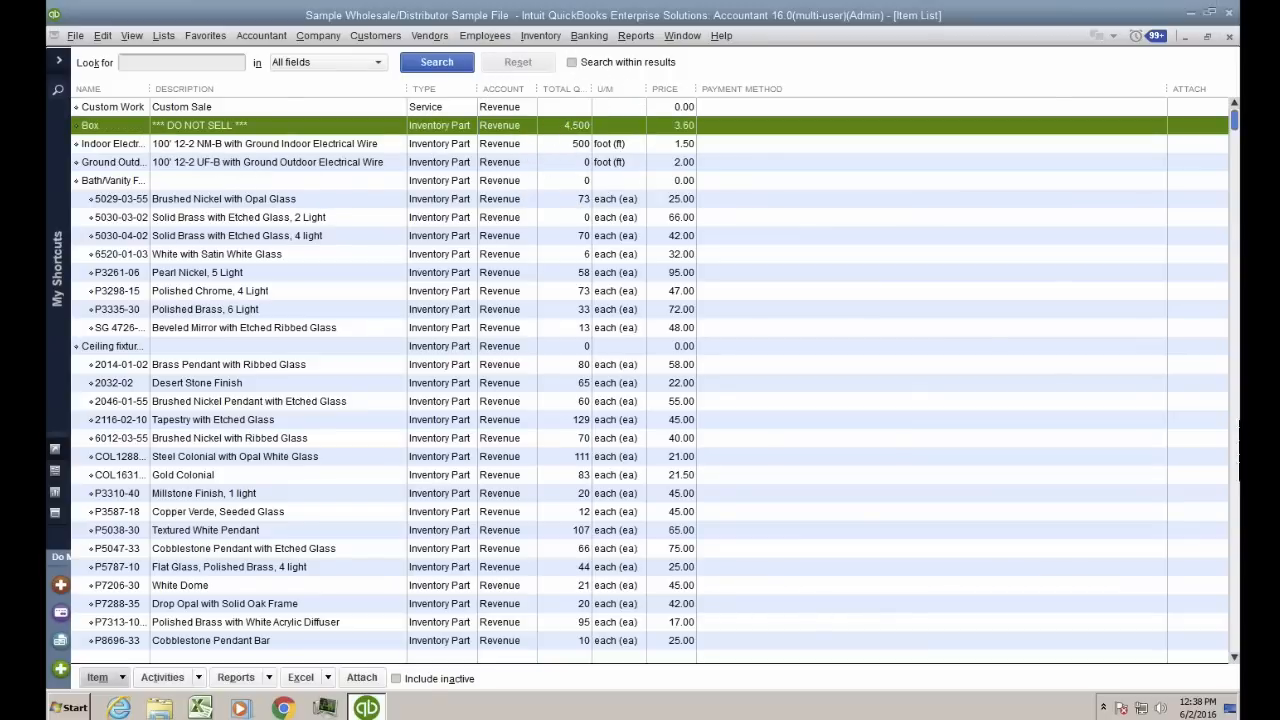
left_click(1235, 478)
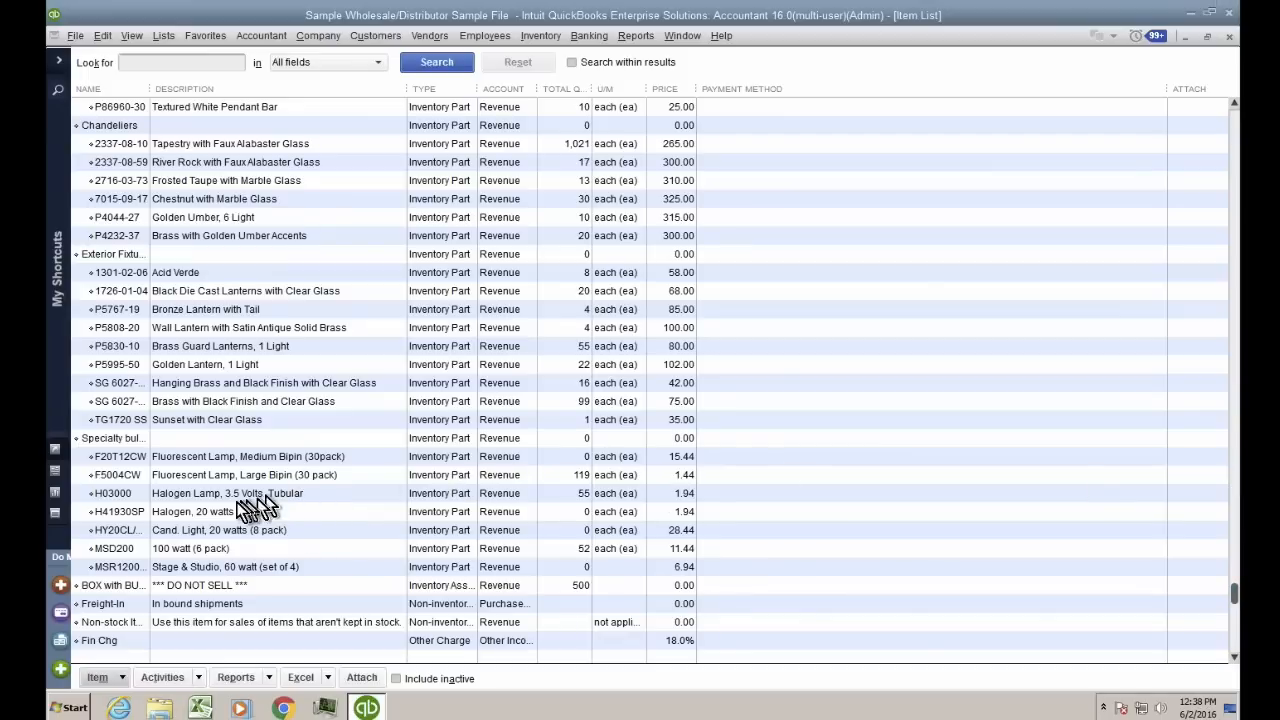
left_click(205, 509)
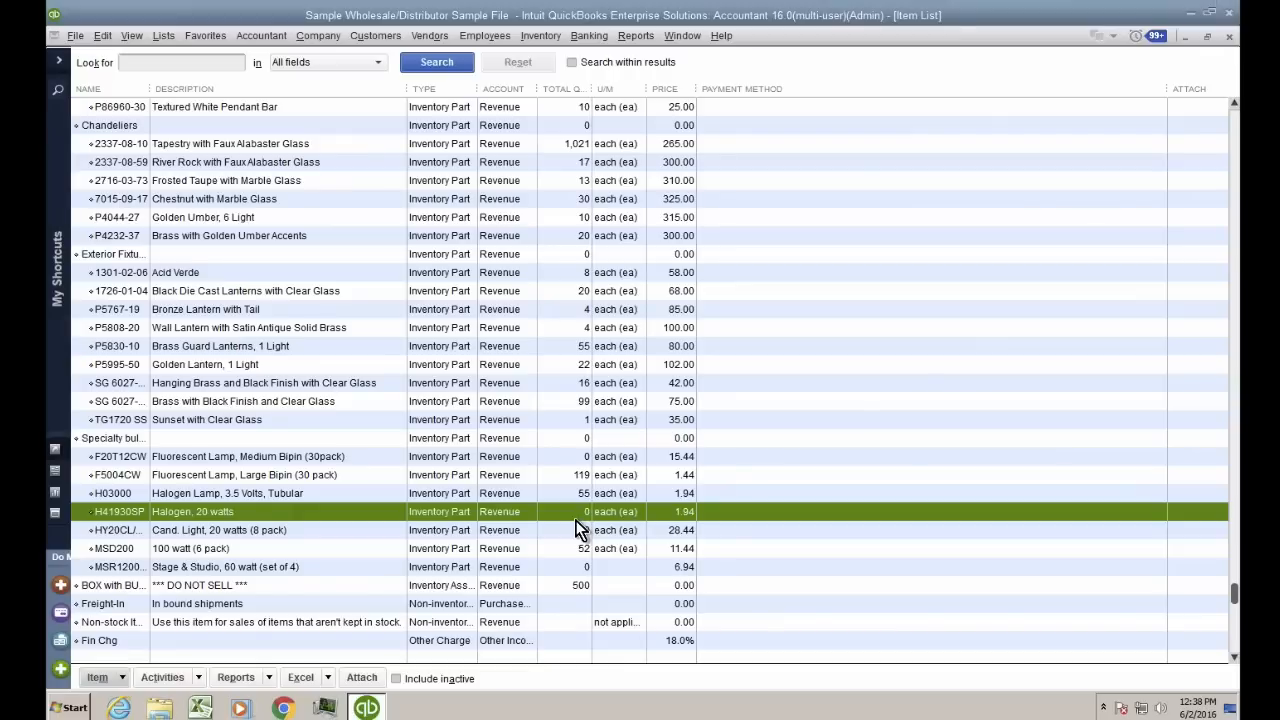
Run the standard Balance Sheet, examine the Work in Process and Raw Materials / Components balances, and close the report
left_click(638, 38)
mouse_move(694, 192)
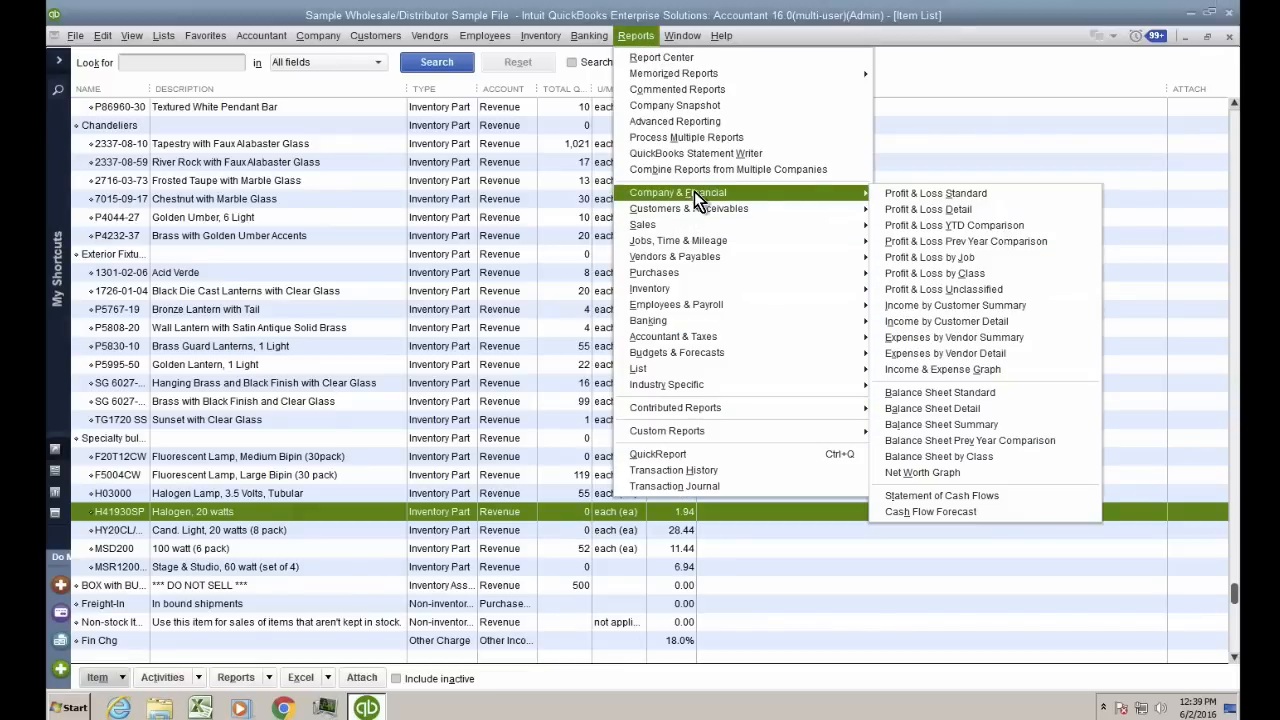
left_click(966, 392)
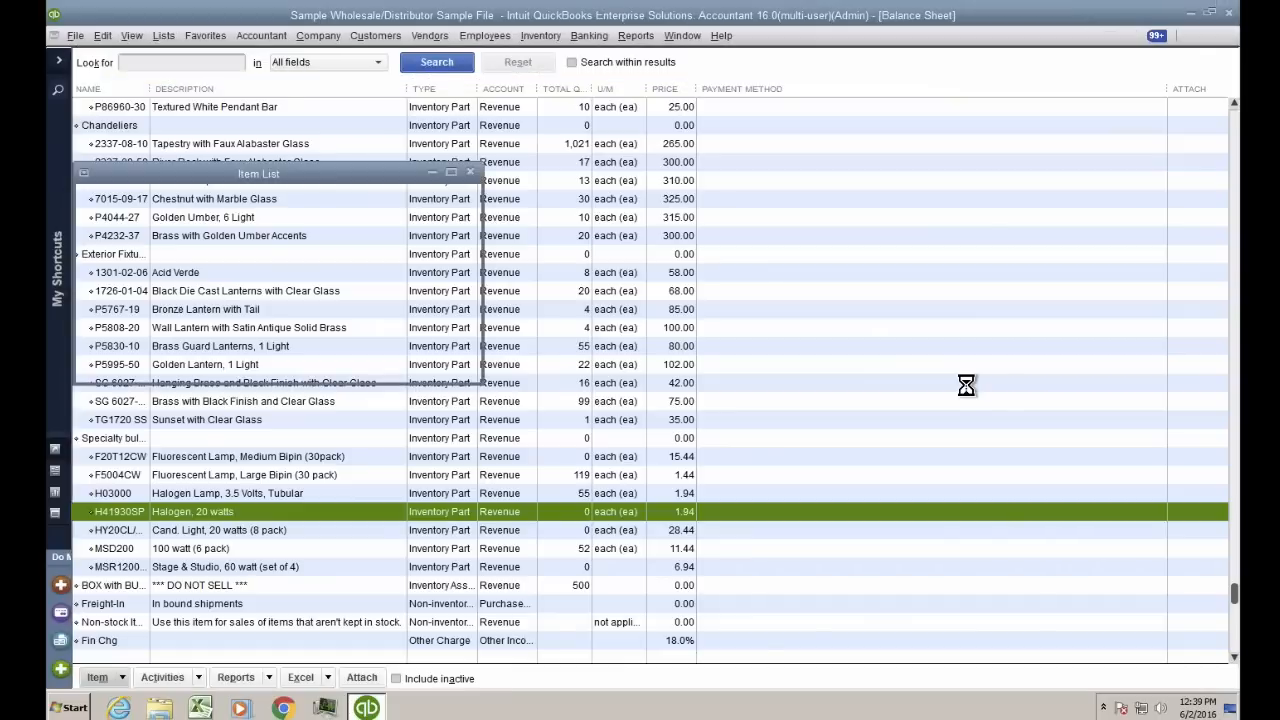
key("ctrl")
key("ctrl")
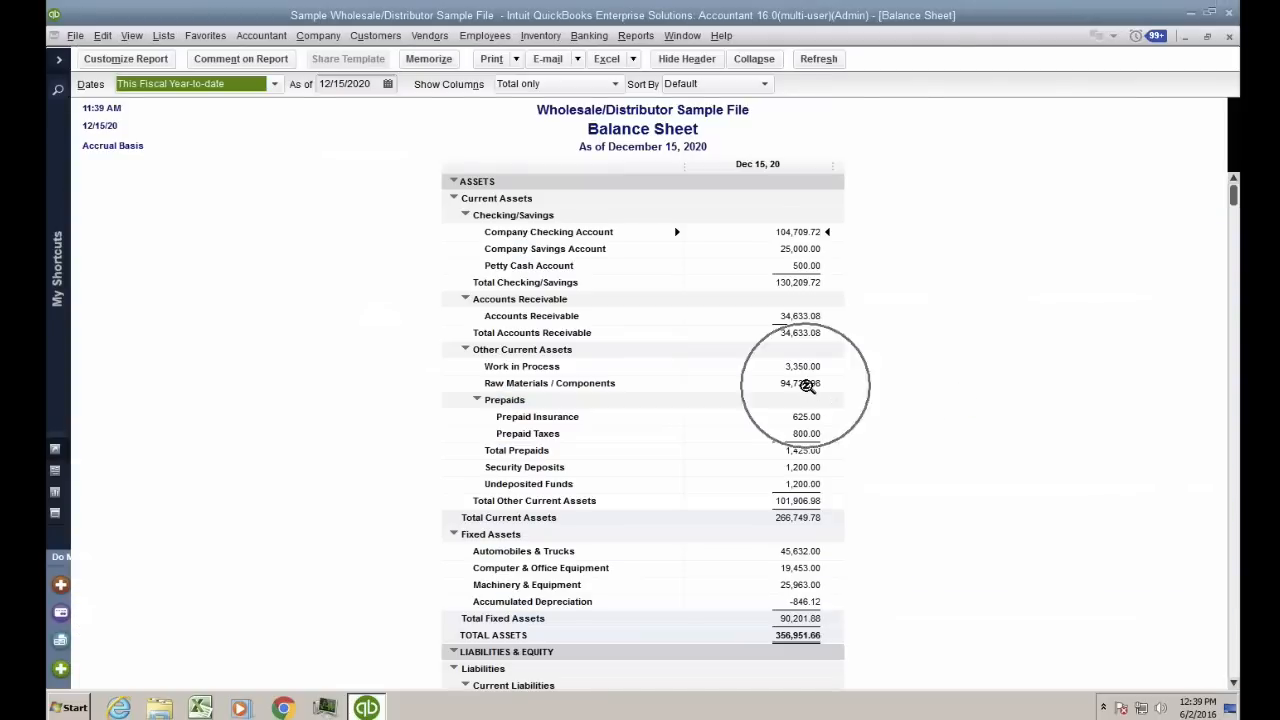
left_click(811, 366)
key("ctrl")
key("ctrl")
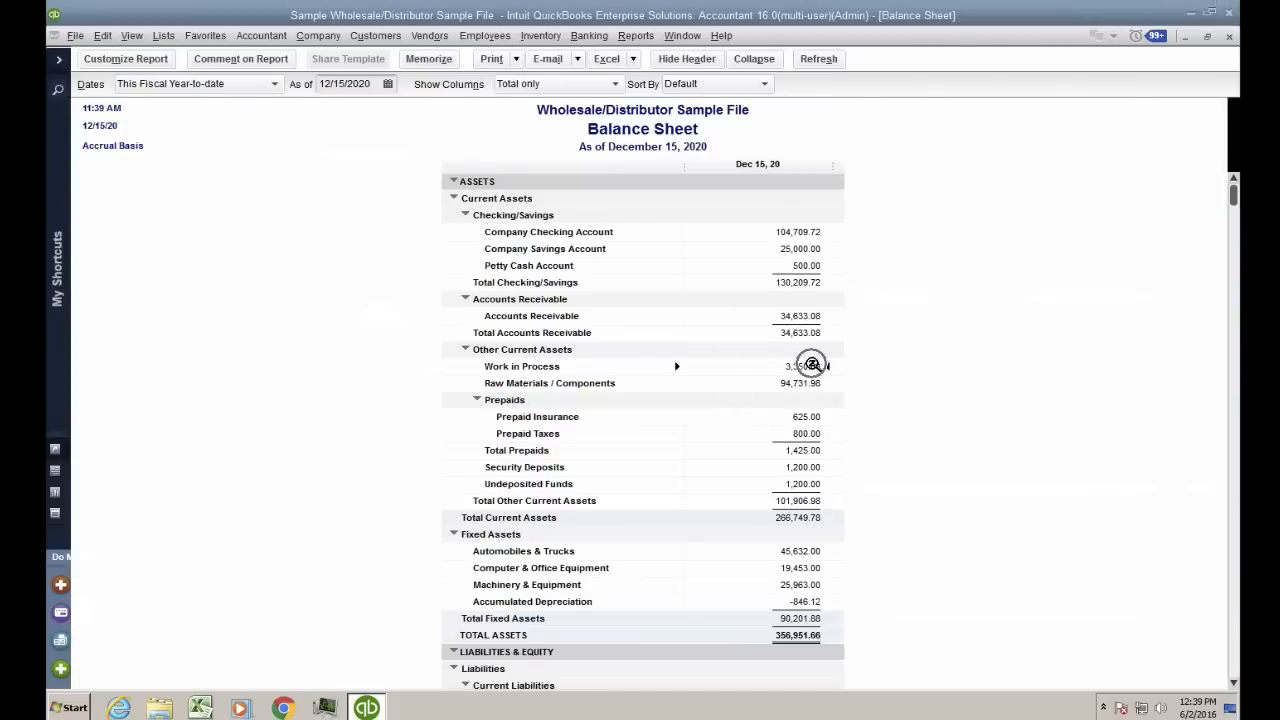
key("ctrl")
key("Escape")
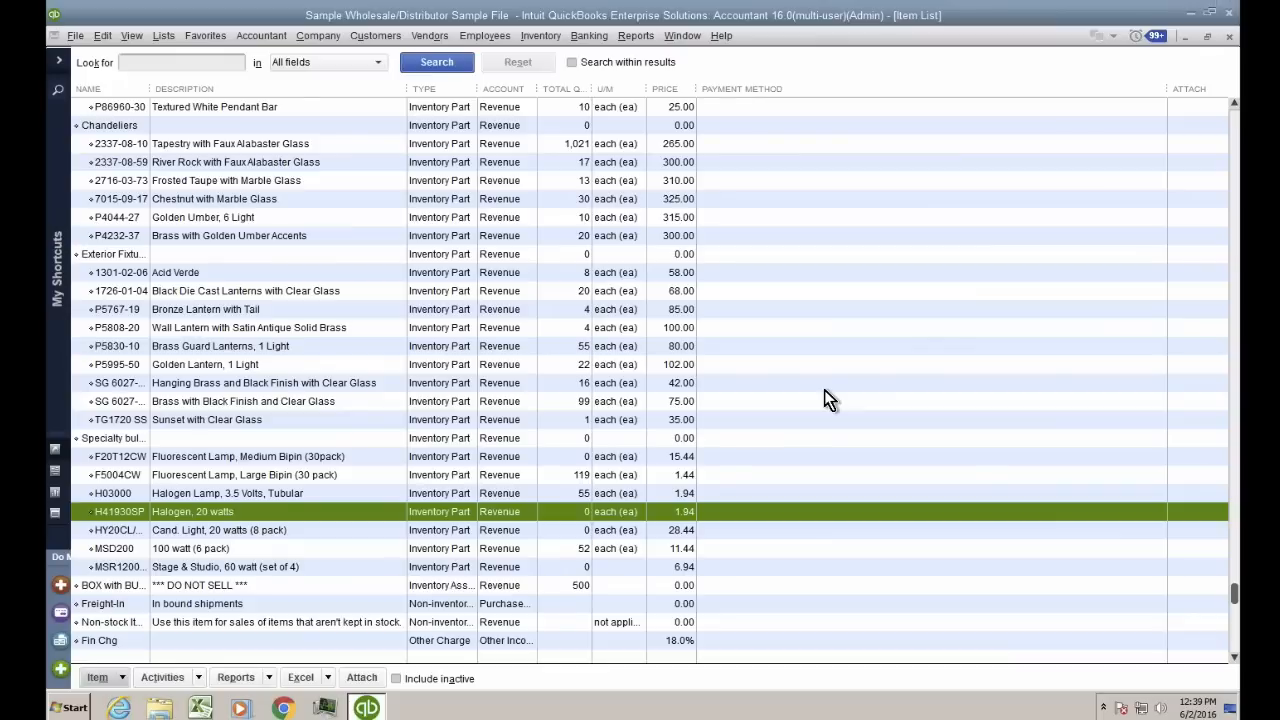
Widen the Item List's name column to show full item names and select the BOX with BULBS -WIP assembly
left_click(140, 605)
left_click(128, 587)
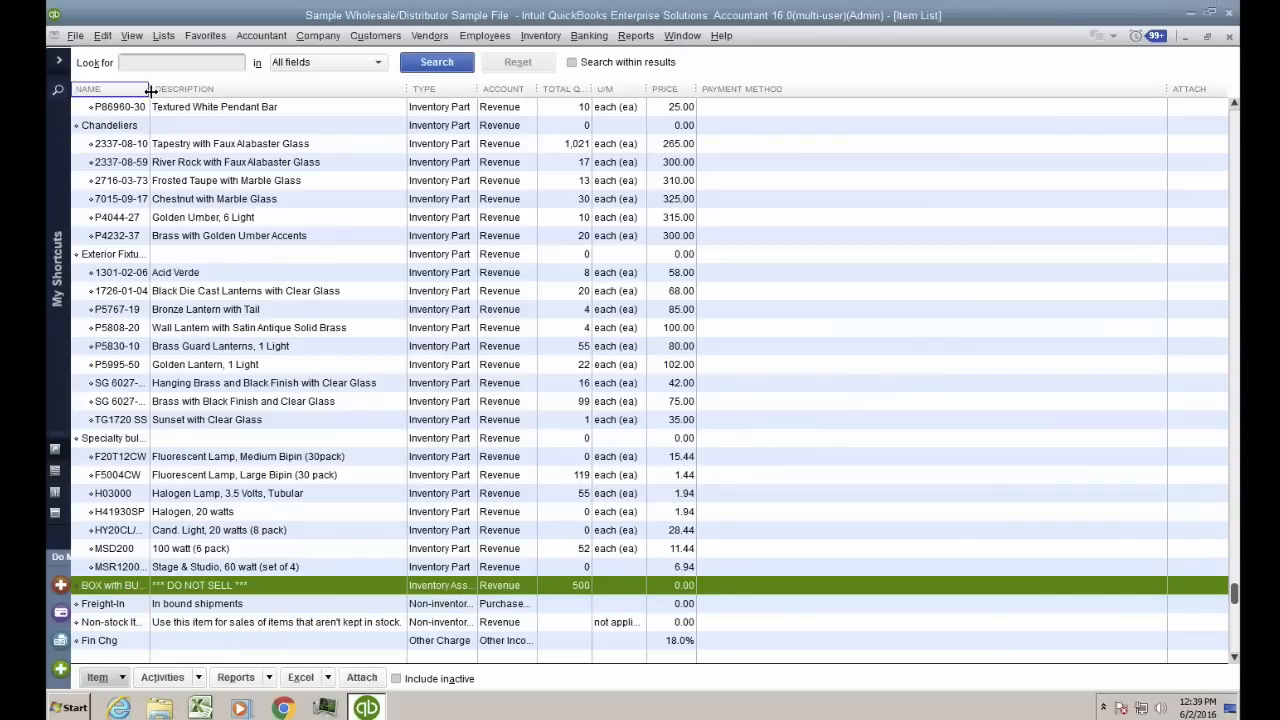
left_click_drag(150, 90, 277, 90)
left_click(181, 592)
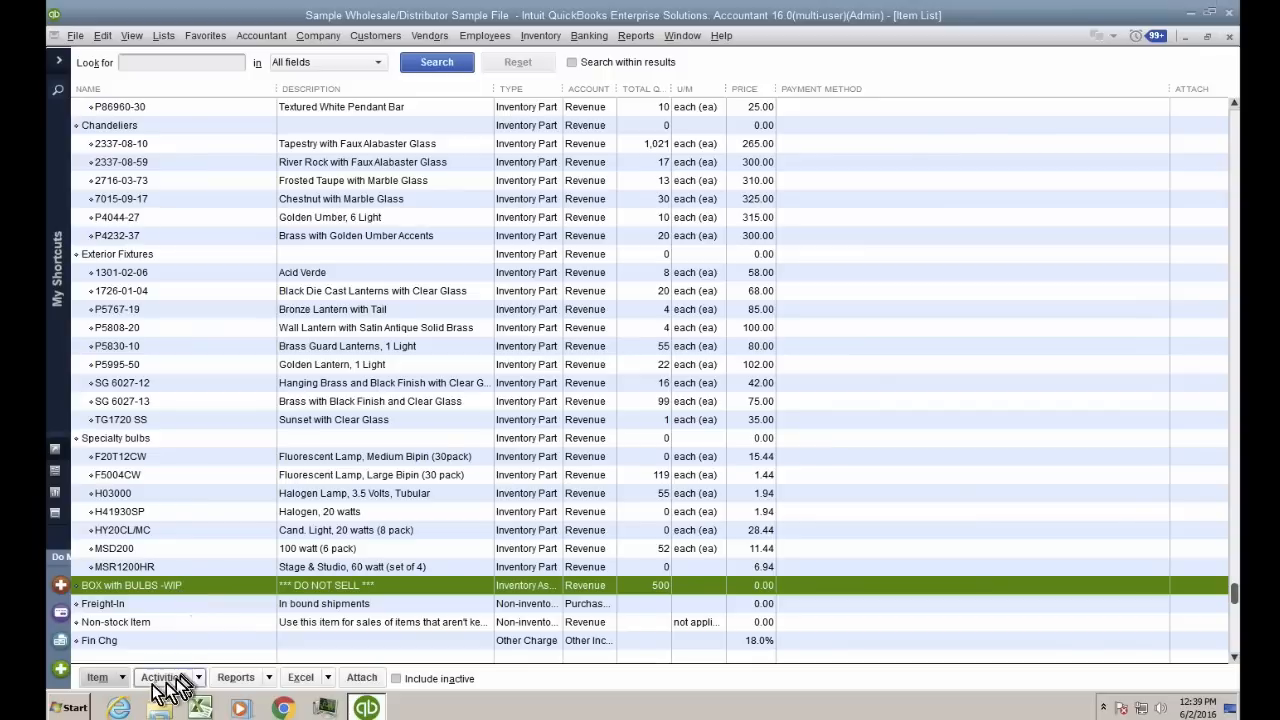
Create a new Inventory Assembly item named "Chanadalier FG"
left_click(122, 678)
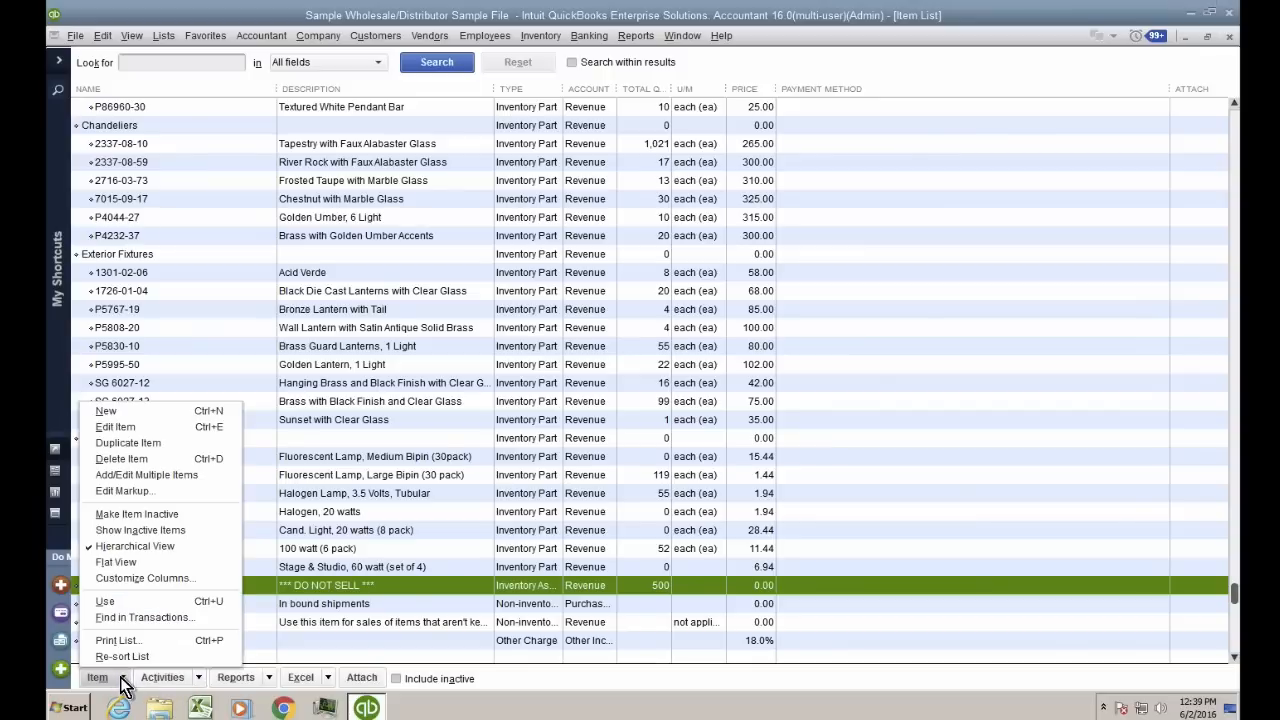
left_click(132, 411)
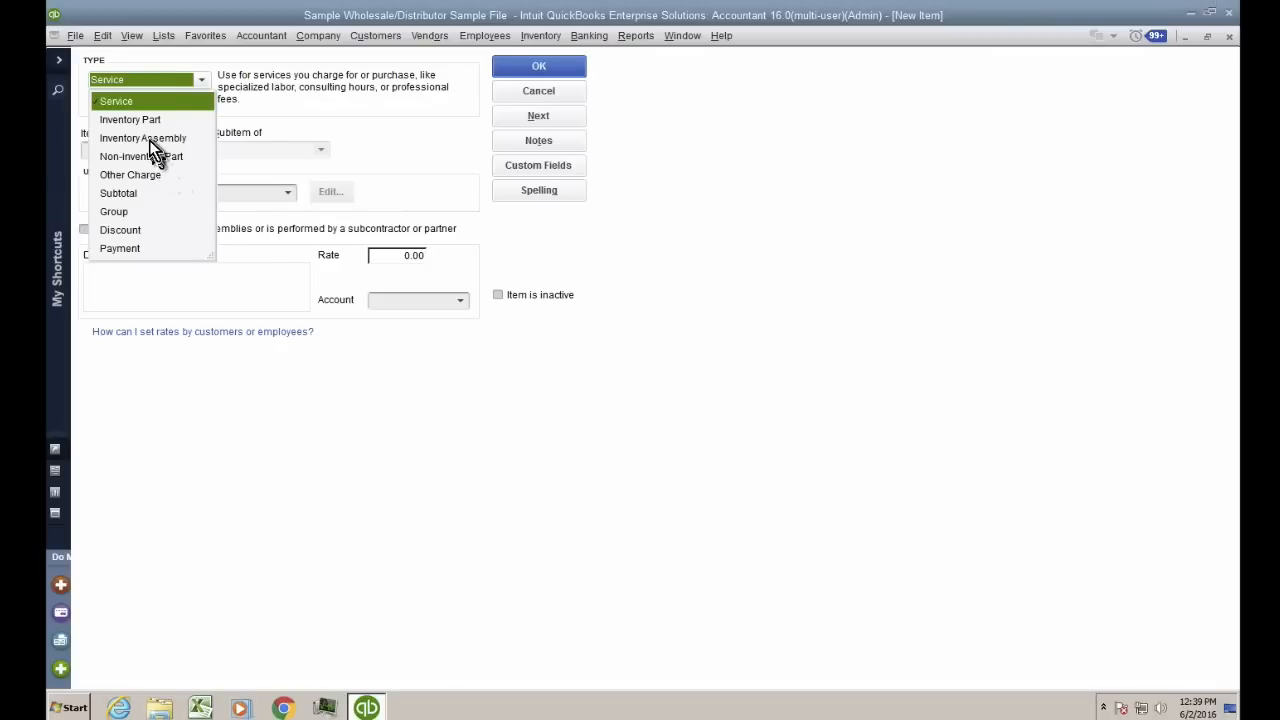
left_click(149, 139)
left_click(128, 145)
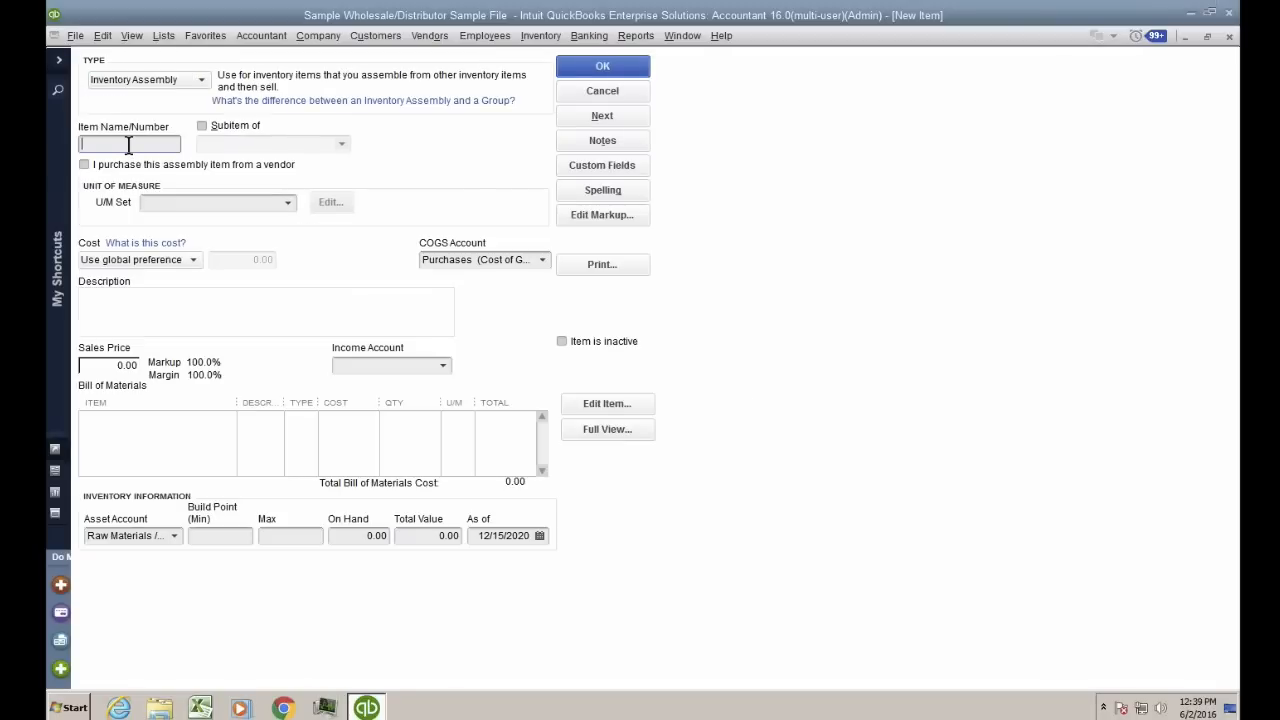
type("Chanadelier FG")
left_click_drag(146, 144, 168, 144)
Add Indoor Electrical Wire with a quantity of 12 as the first component in the bill of materials' full view
left_click(167, 420)
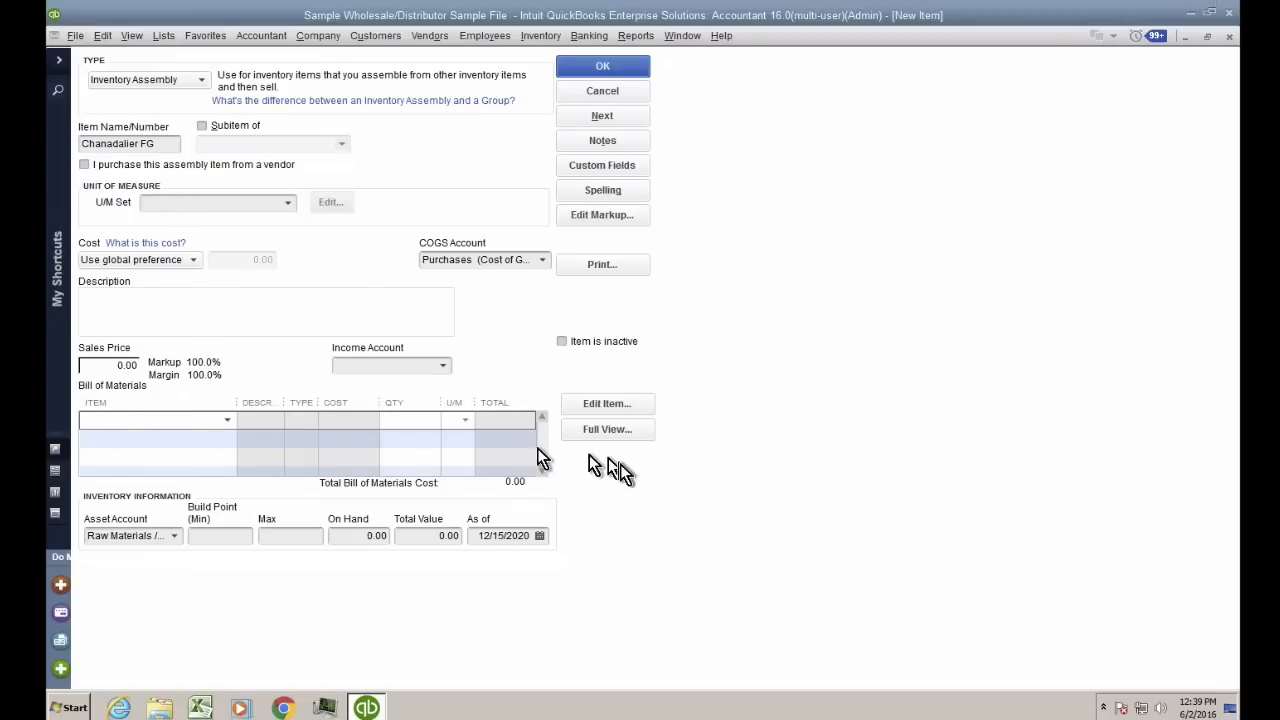
left_click(621, 430)
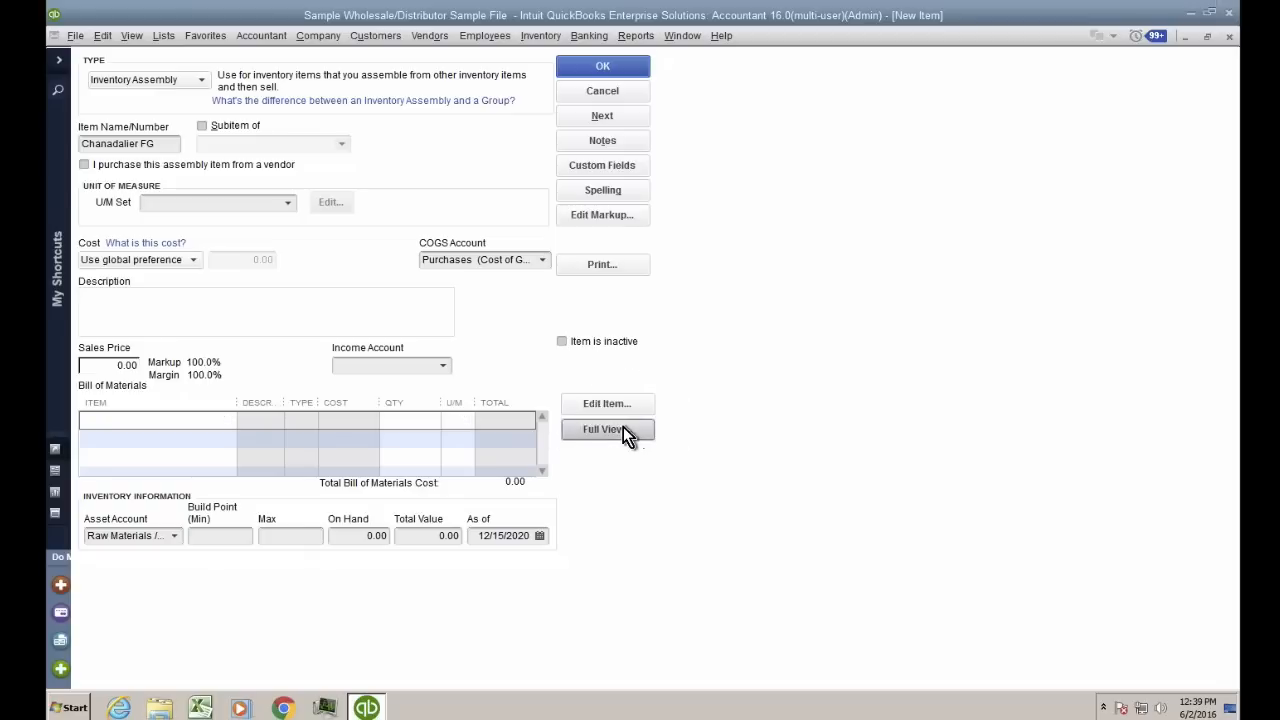
left_click_drag(537, 135, 482, 228)
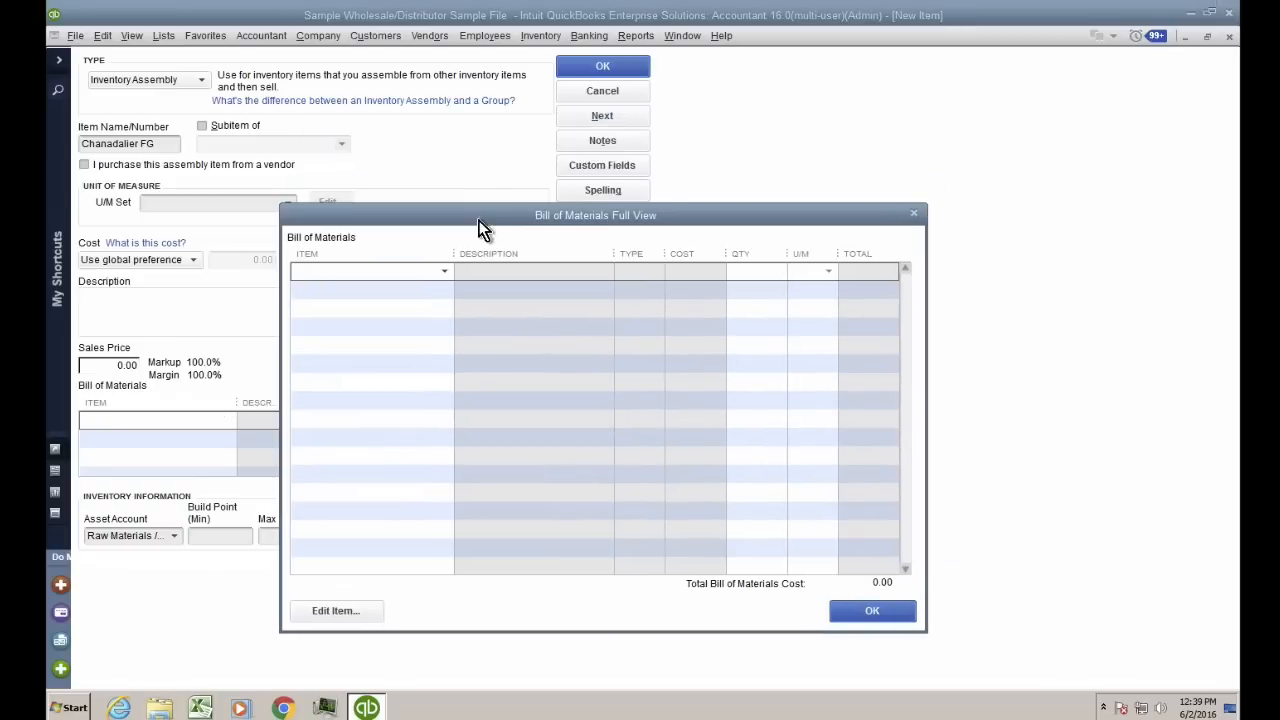
left_click(445, 272)
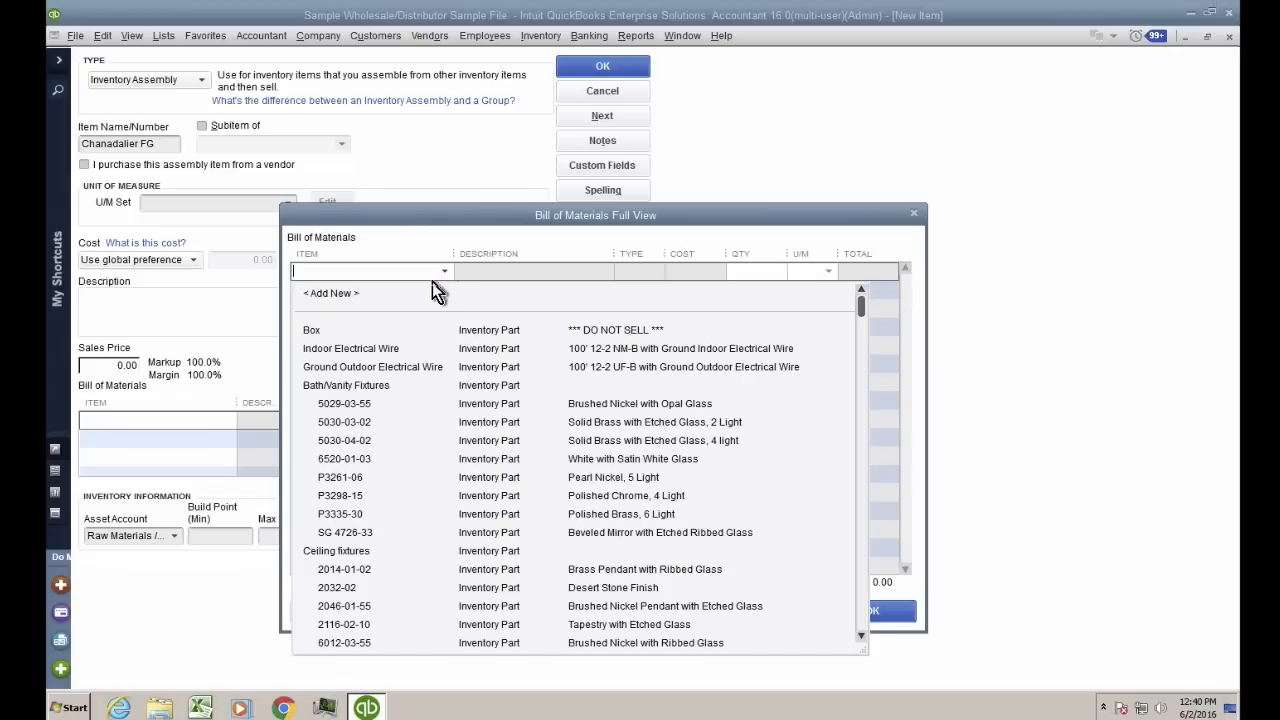
left_click(391, 351)
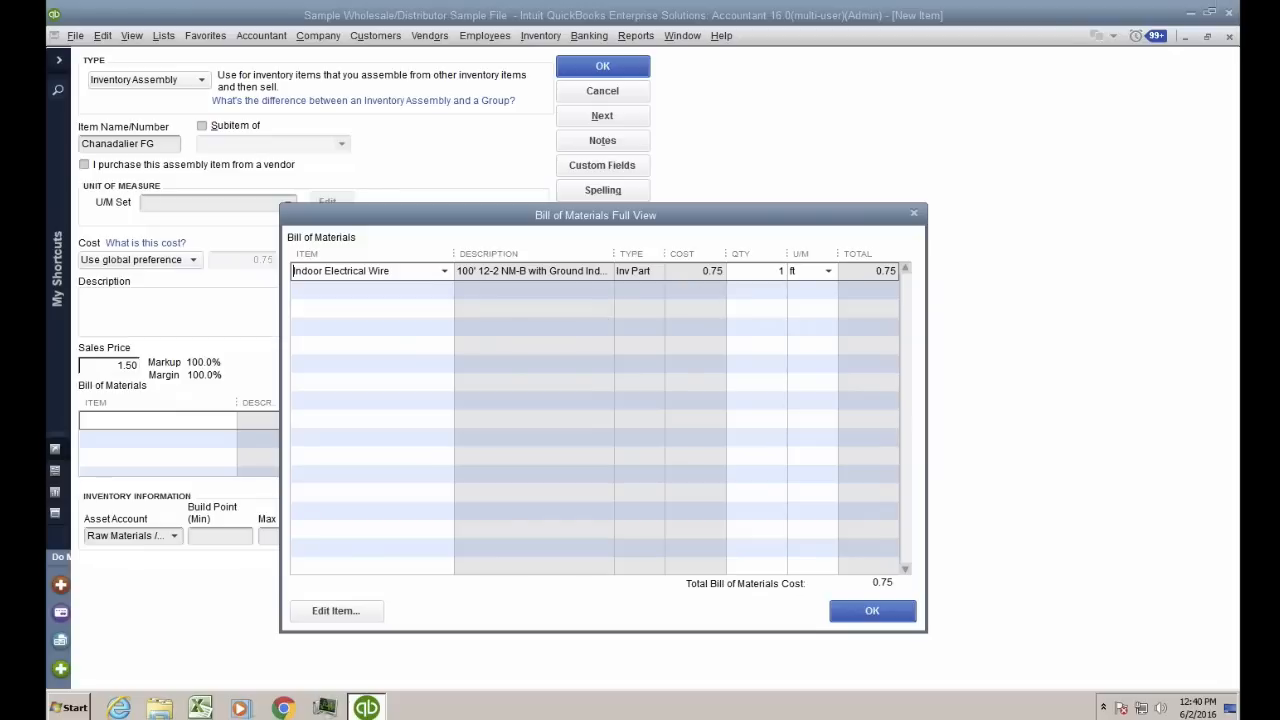
left_click(782, 271)
type("12")
left_click(808, 273)
Select foot (ft) as the unit of measure for the Indoor Electrical Wire component
left_click(400, 271)
left_click_drag(400, 271, 284, 278)
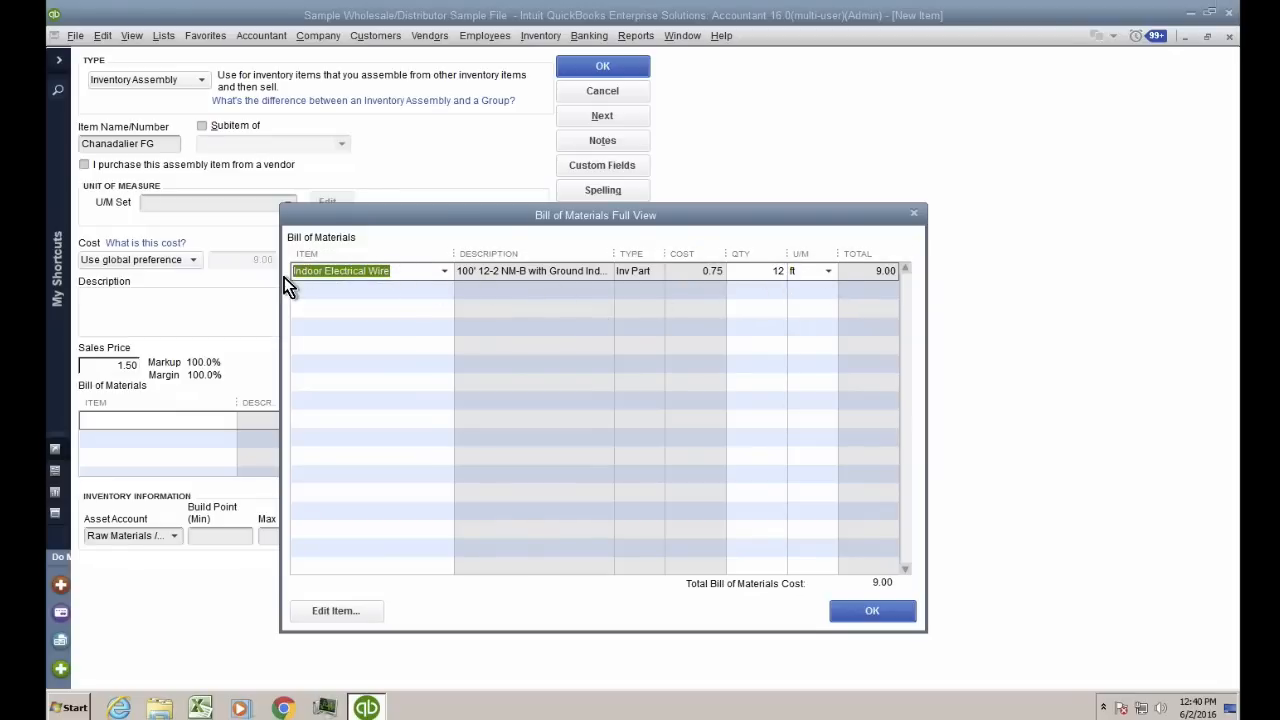
left_click(817, 272)
left_click(829, 273)
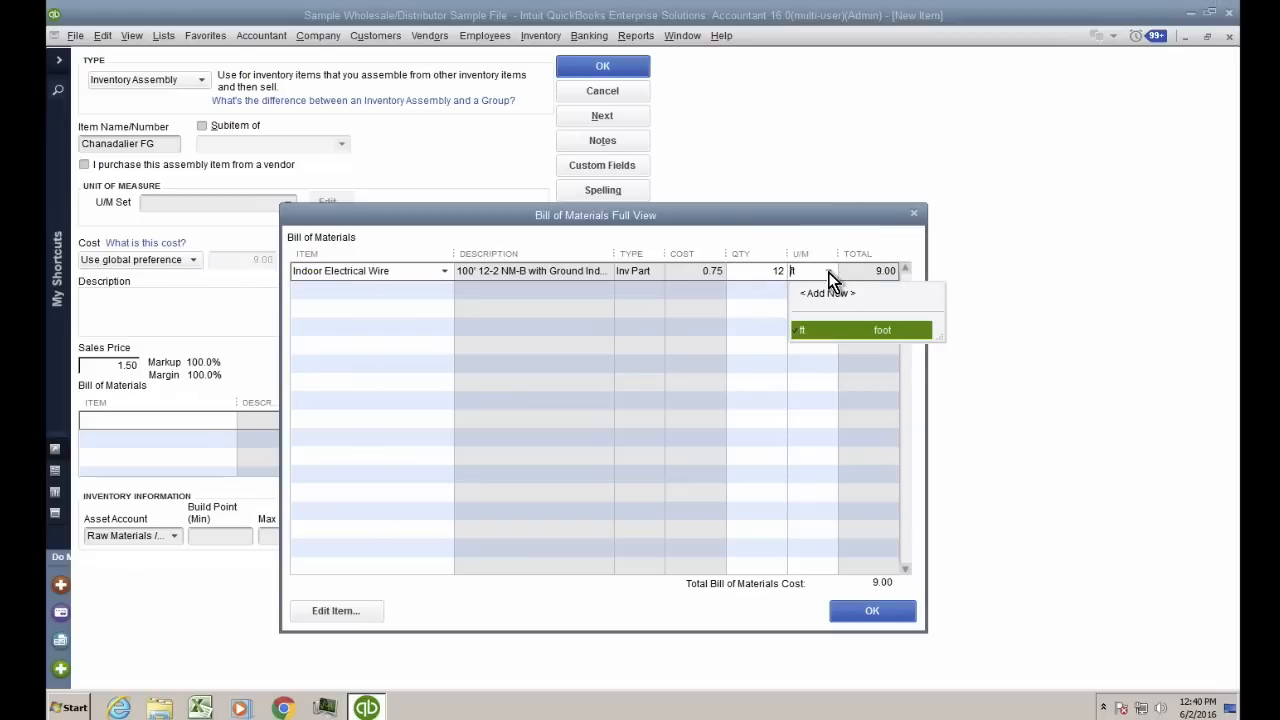
left_click(829, 273)
left_click(826, 273)
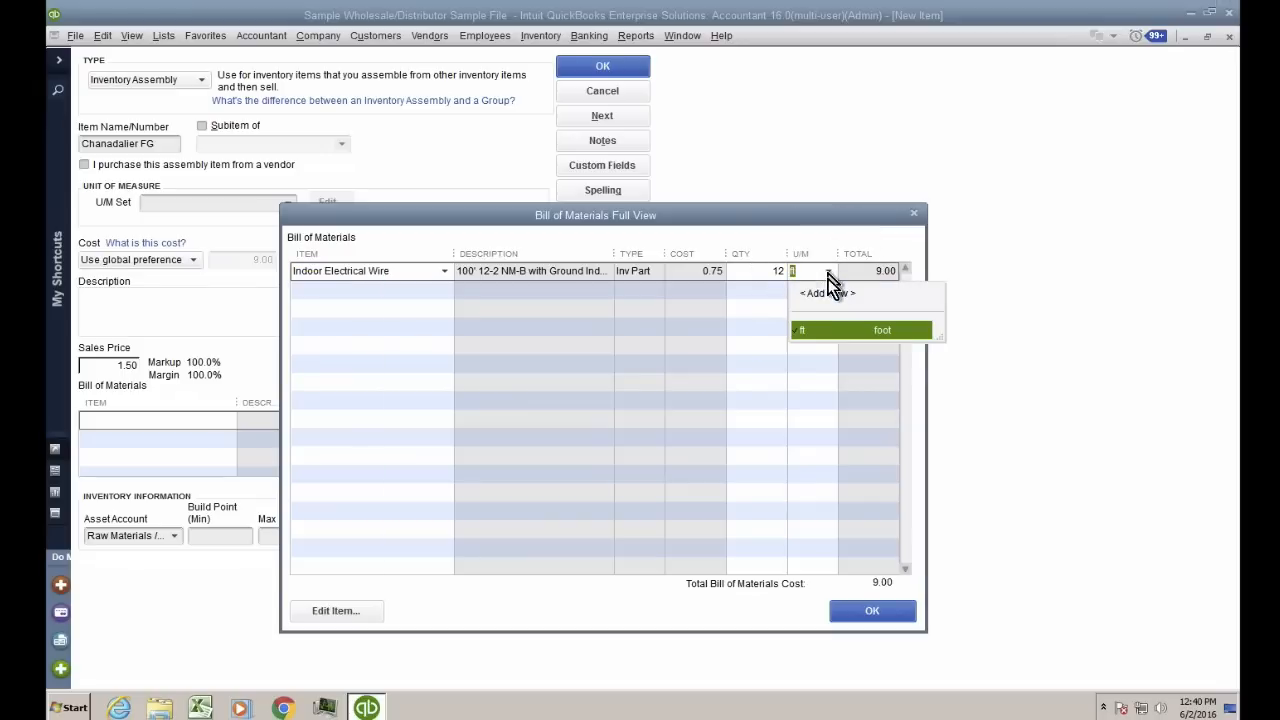
left_click(814, 331)
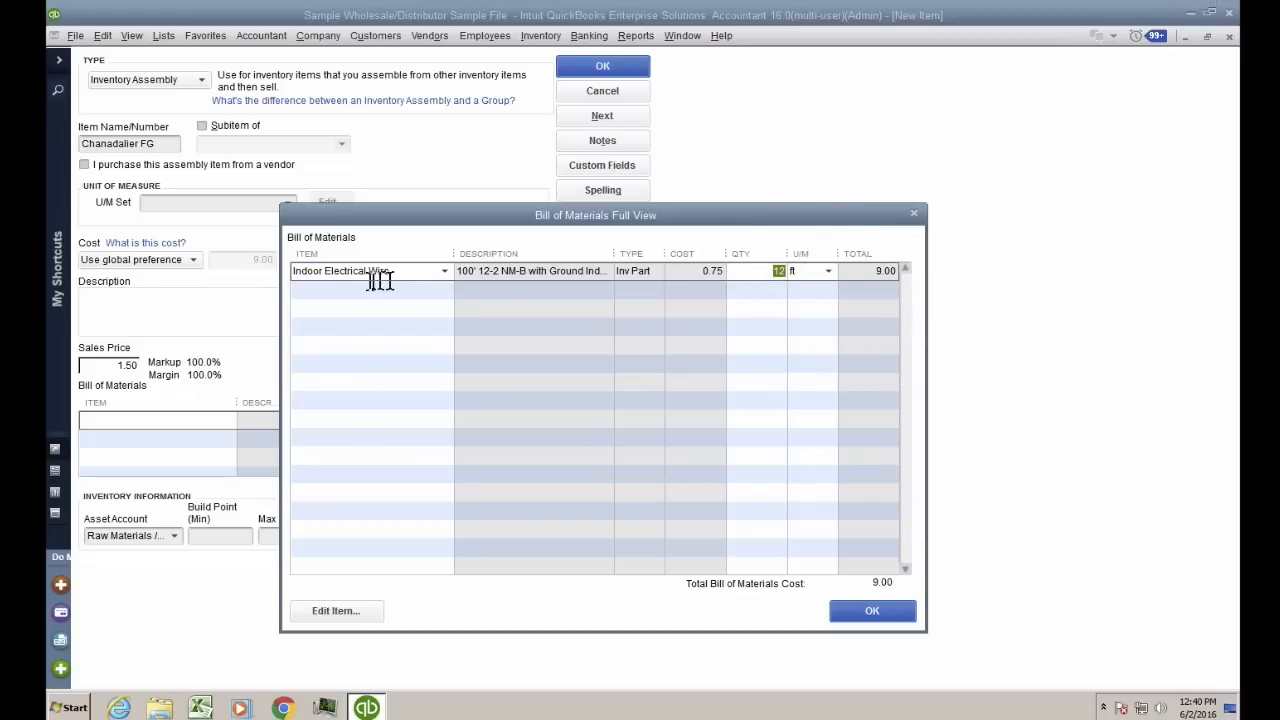
Add Chandeliers:2337-08-10 as the second component in the bill of materials
left_click(371, 288)
left_click(445, 291)
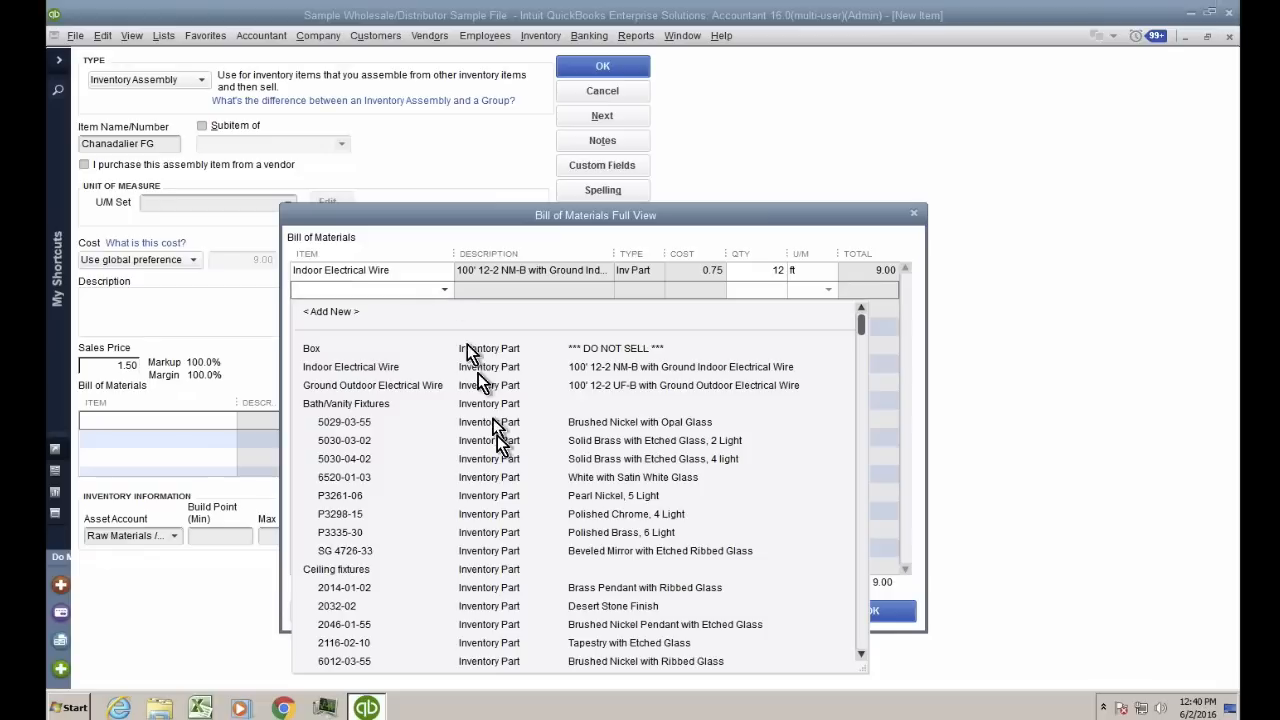
scroll(490, 420, "down", 2)
scroll(497, 440, "down", 6)
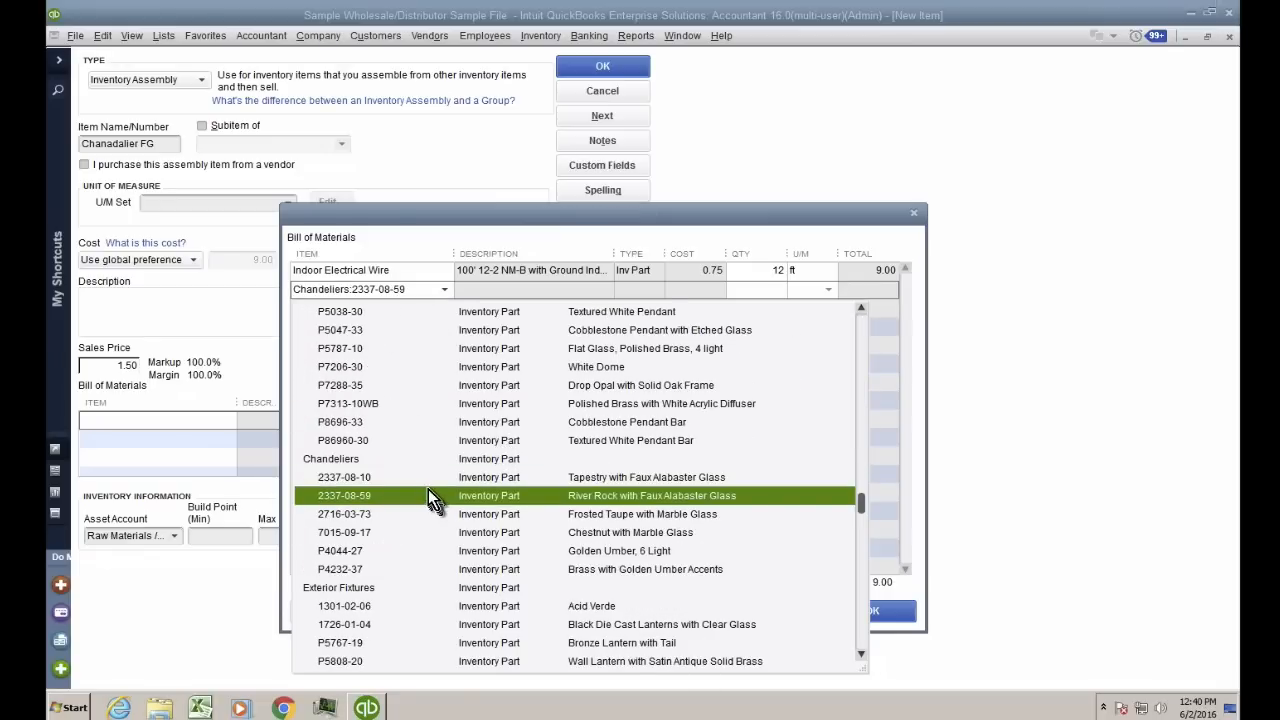
left_click(375, 477)
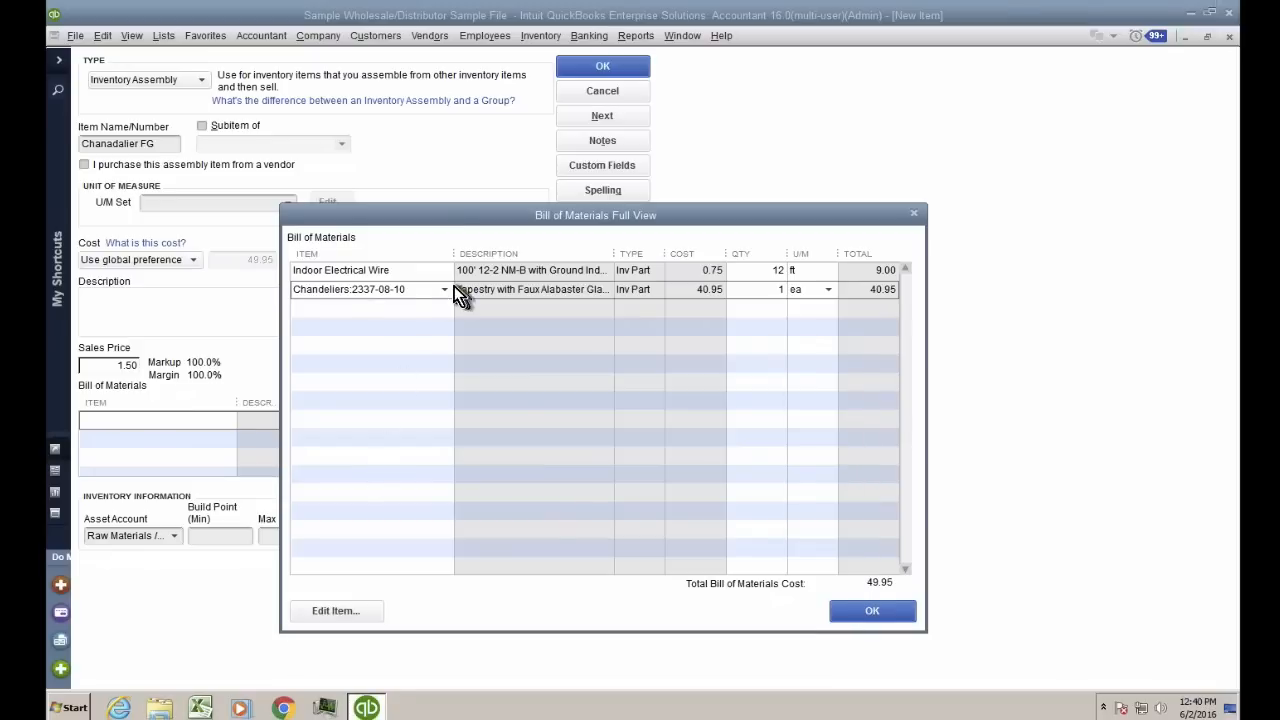
left_click(508, 306)
left_click(758, 288)
left_click(313, 316)
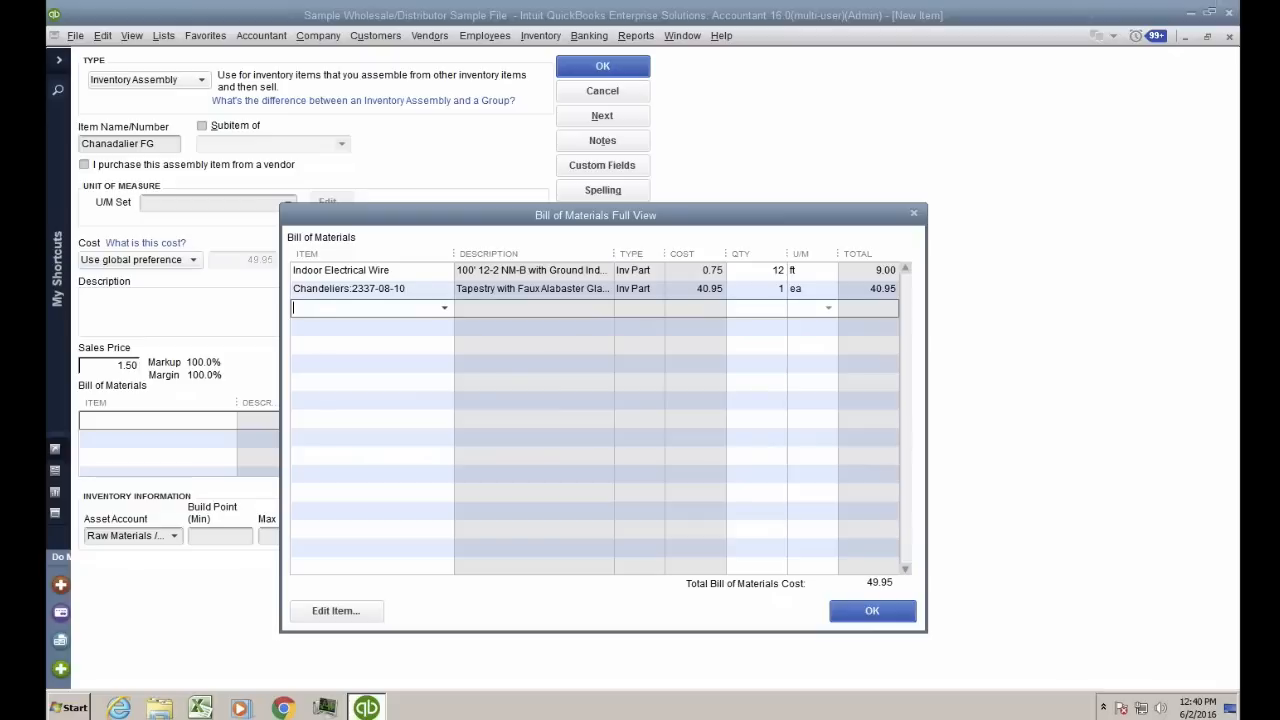
Add BOX with BULBS -WIP with a quantity of 1 as the third component in the bill of materials
left_click(445, 309)
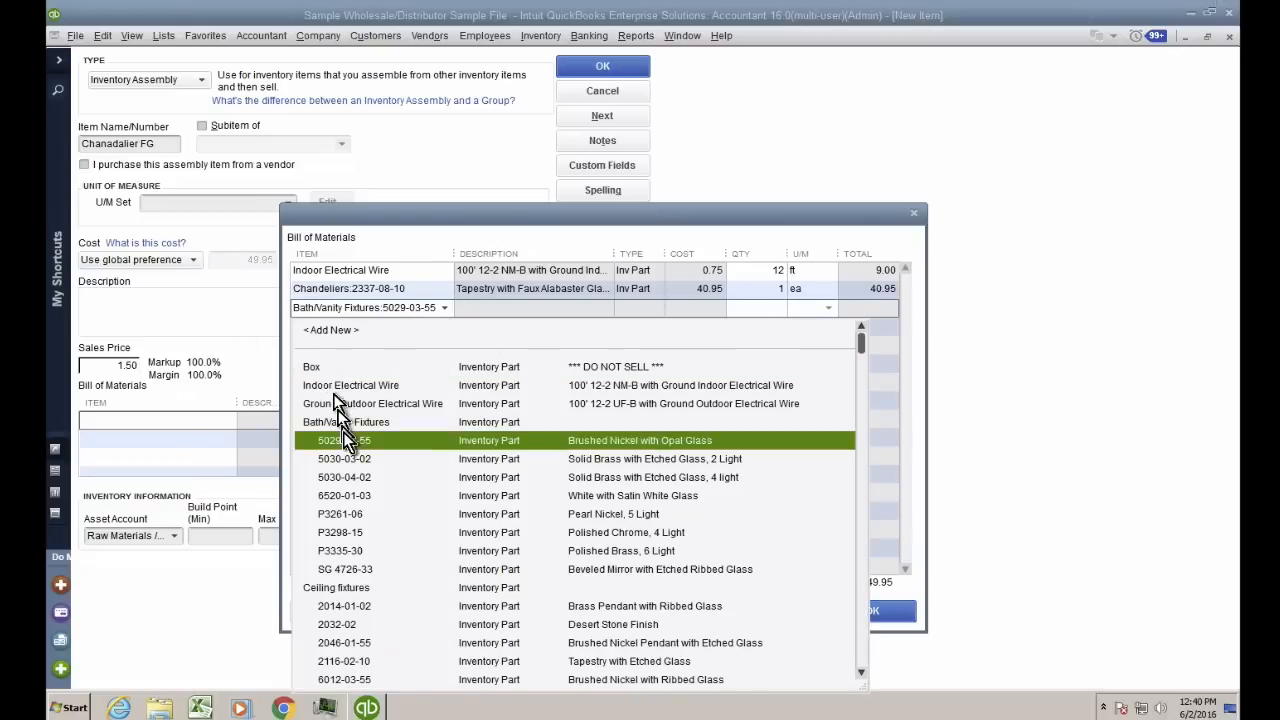
scroll(440, 680, "down", 15)
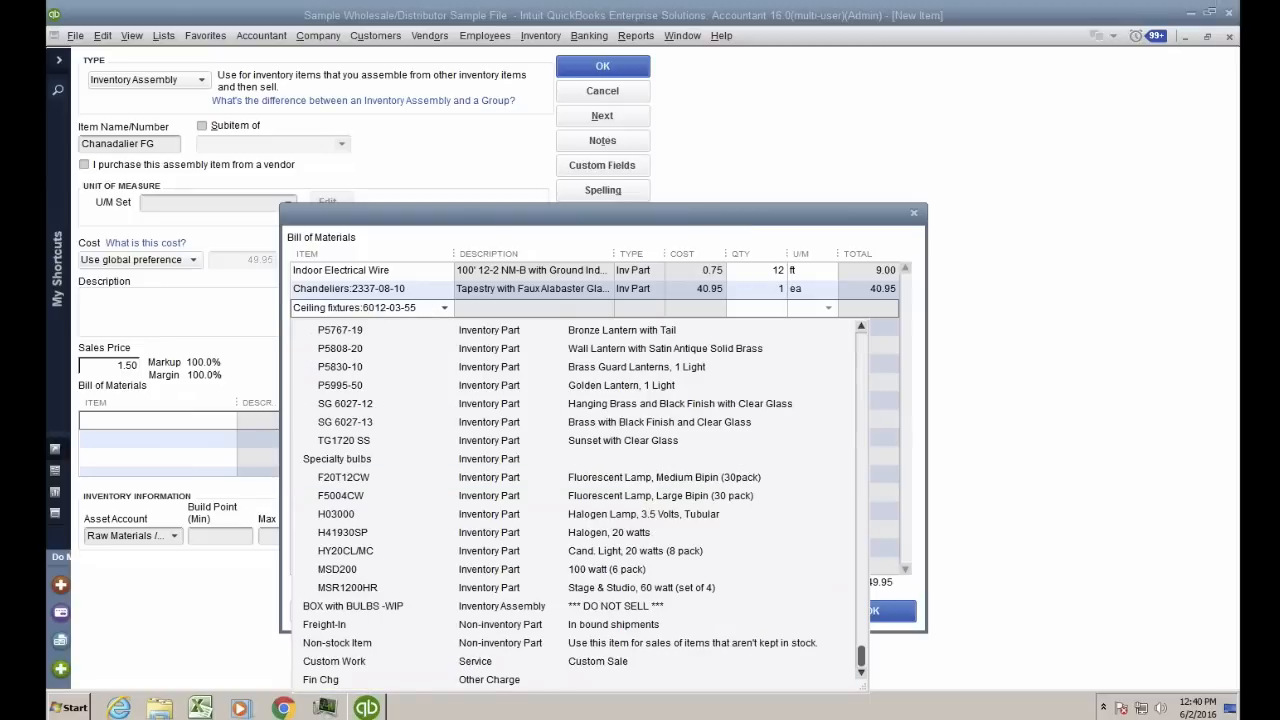
left_click(367, 610)
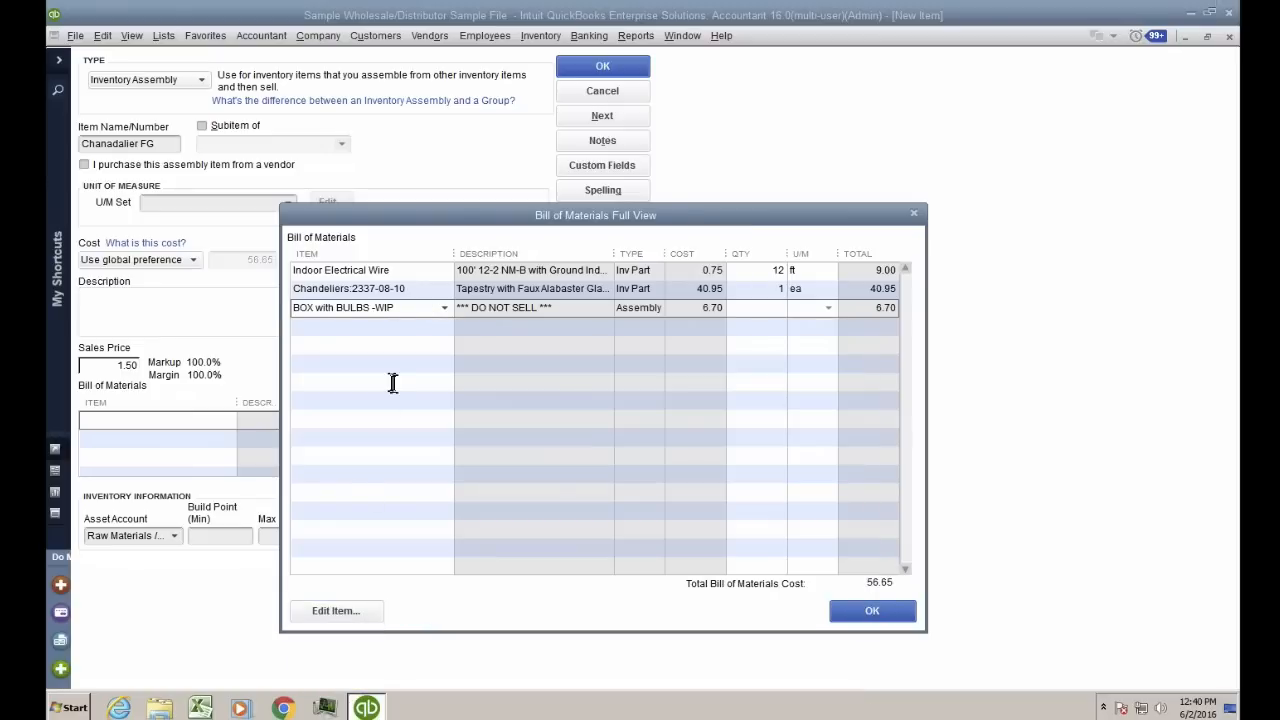
left_click(362, 338)
left_click(760, 308)
type("1")
left_click(755, 344)
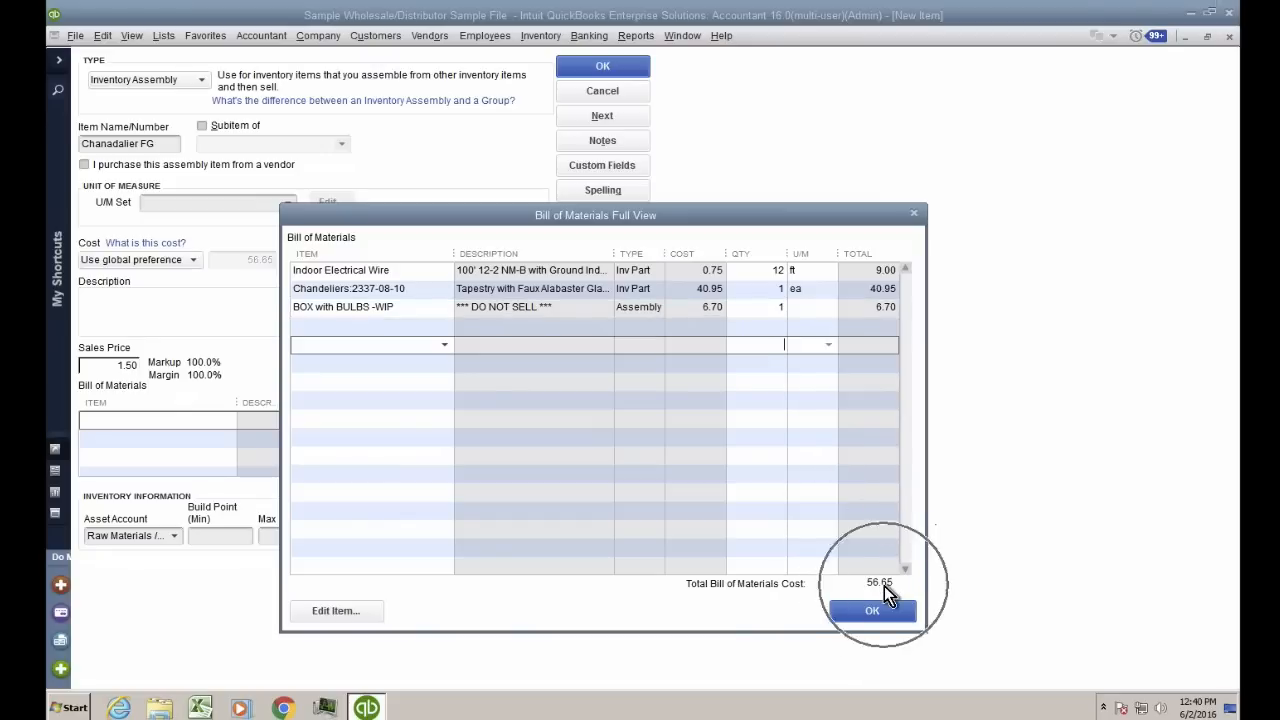
Review the cost of each component and accept the bill of materials
left_click(698, 305)
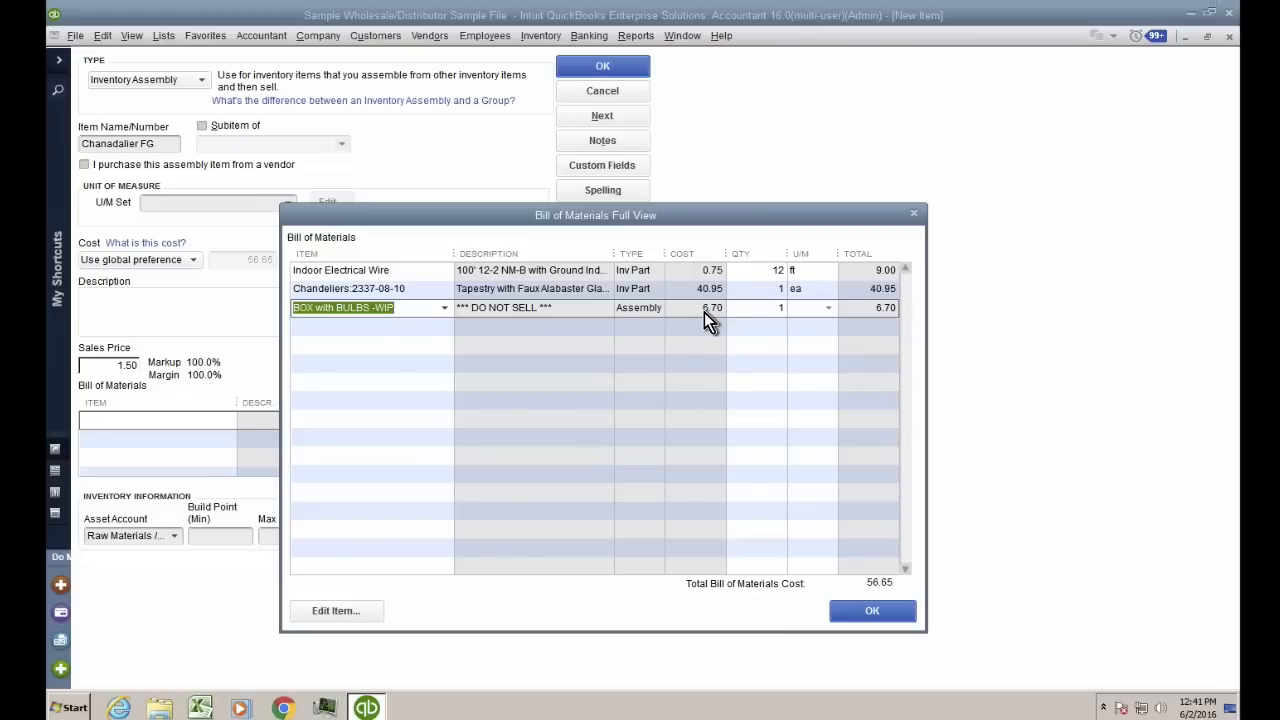
left_click(701, 294)
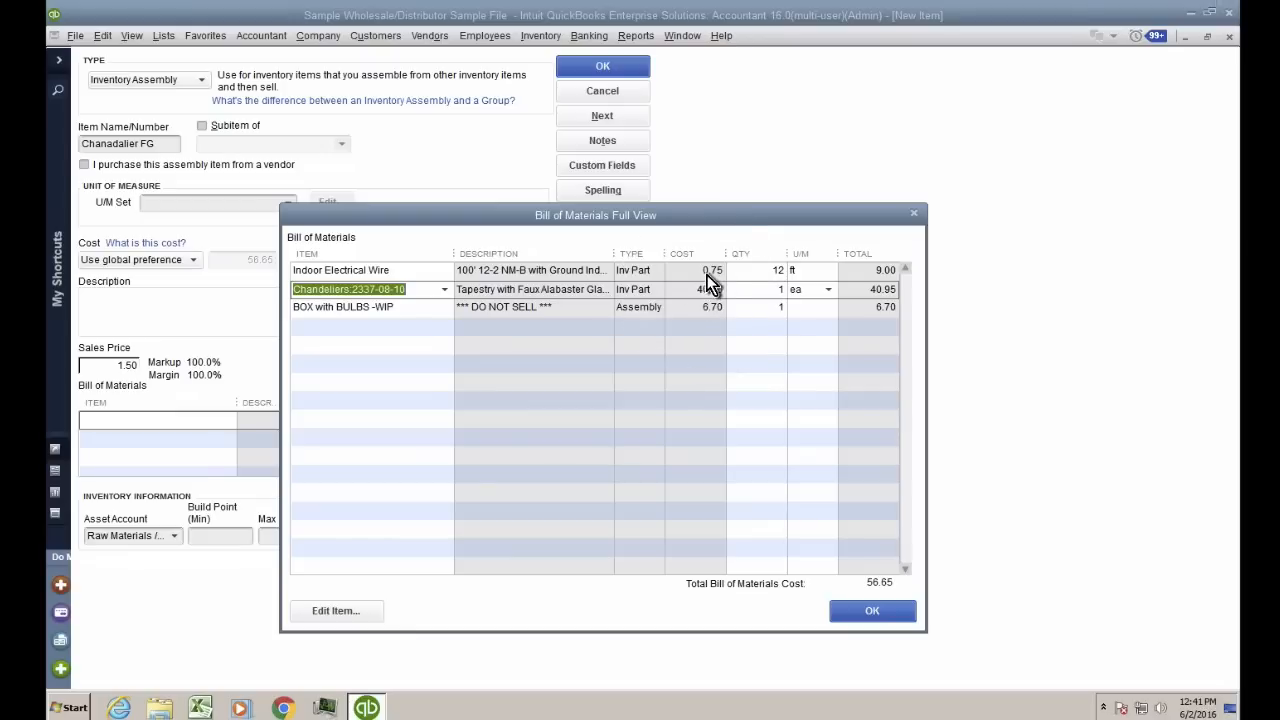
left_click(707, 274)
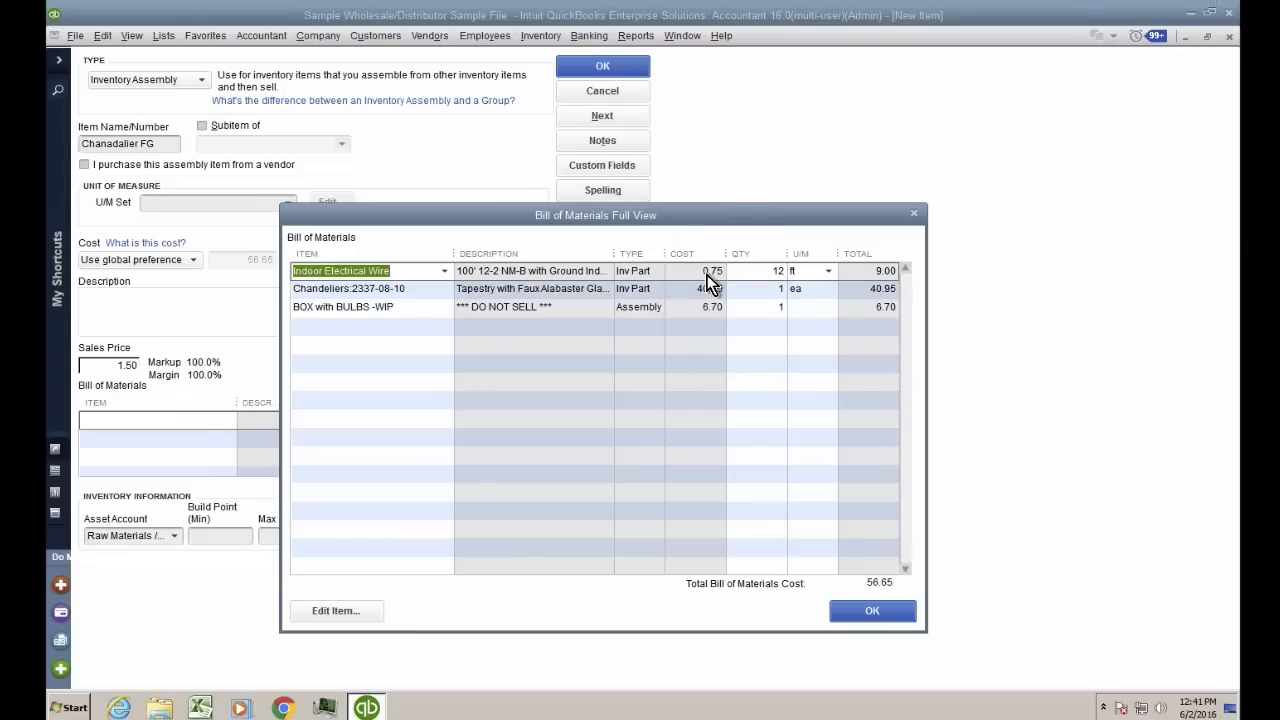
left_click(872, 613)
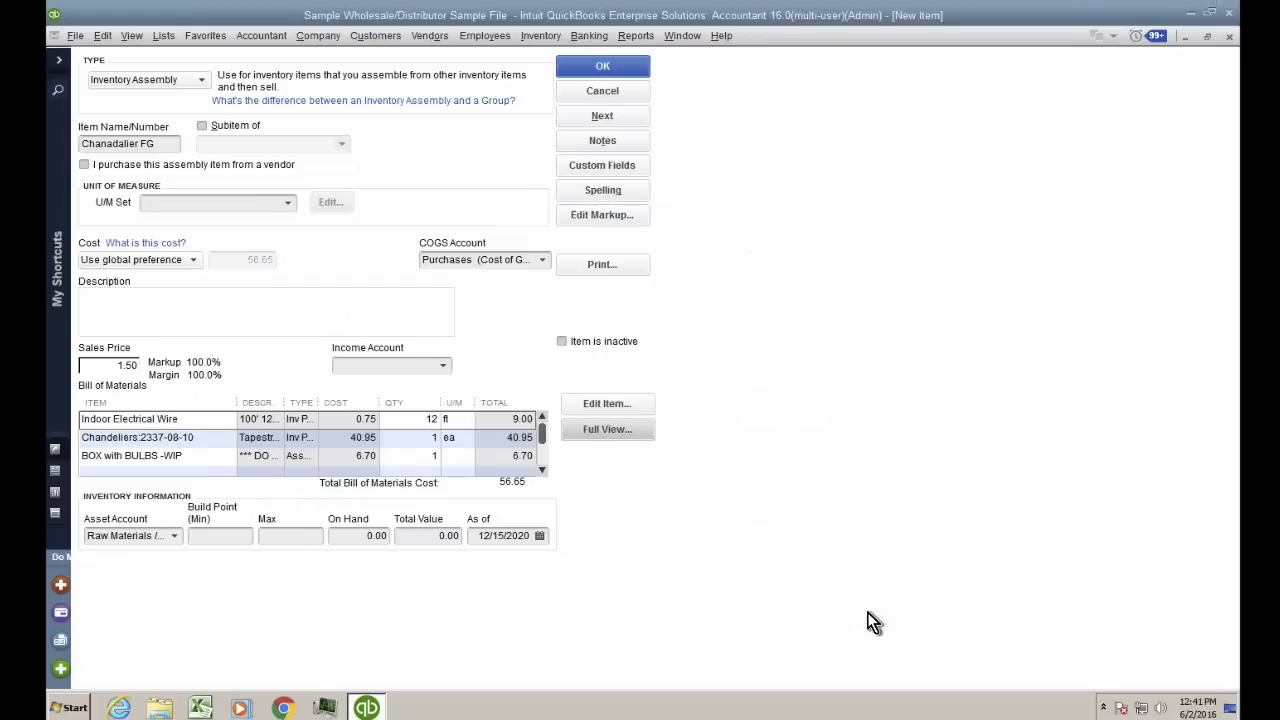
Compare the item cost with the total bill of materials cost and set the cost method to Use Total BOM Cost
left_click(513, 488)
left_click(513, 488)
left_click(513, 488)
left_click(255, 265)
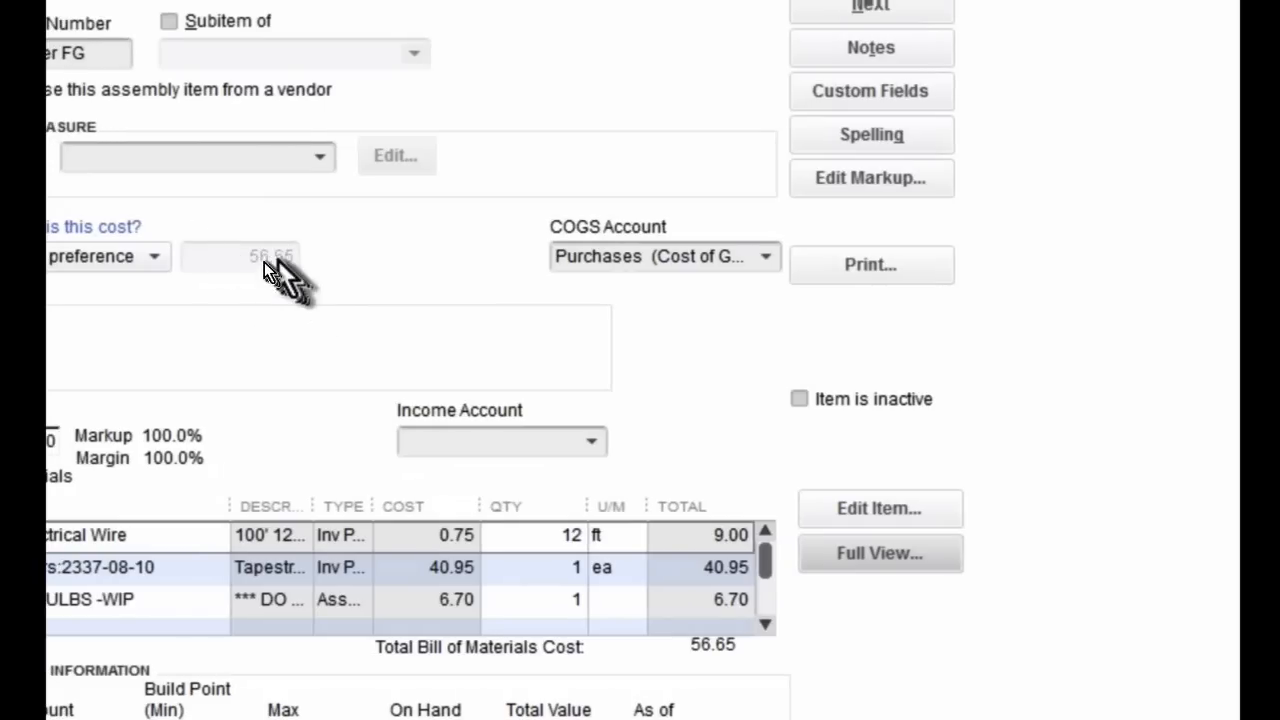
left_click(264, 262)
left_click(264, 262)
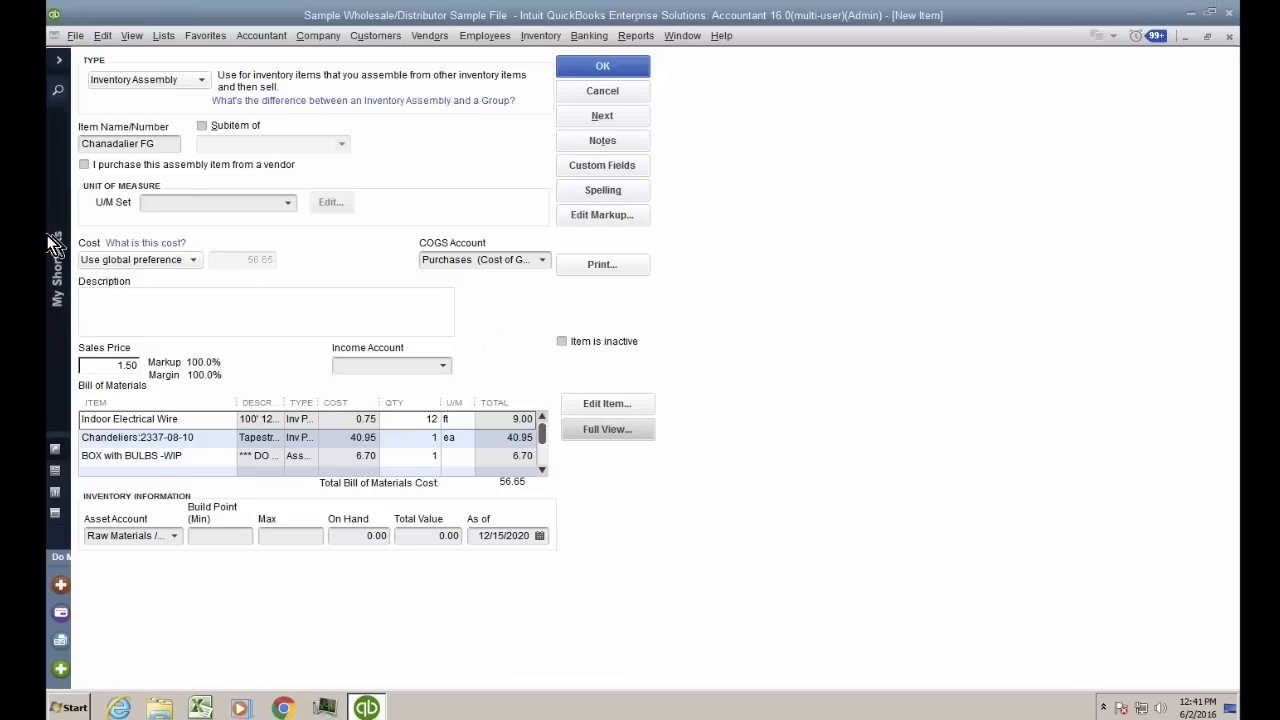
left_click(119, 260)
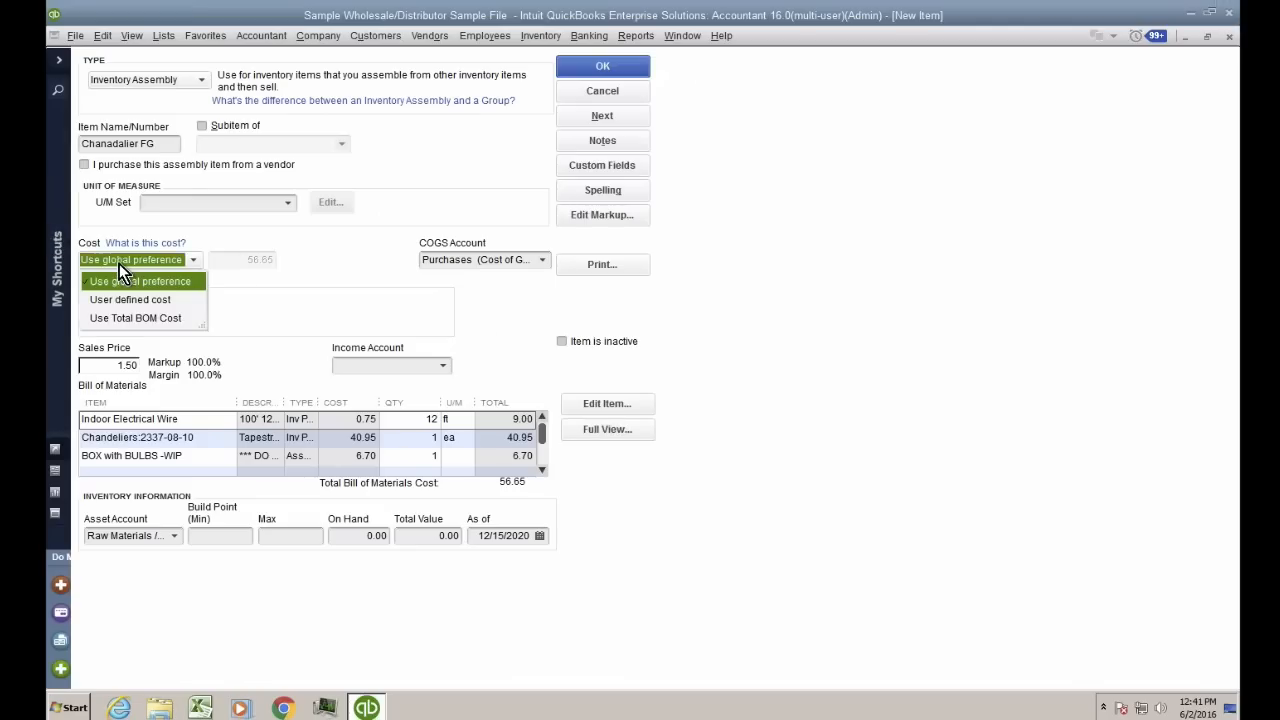
left_click(126, 294)
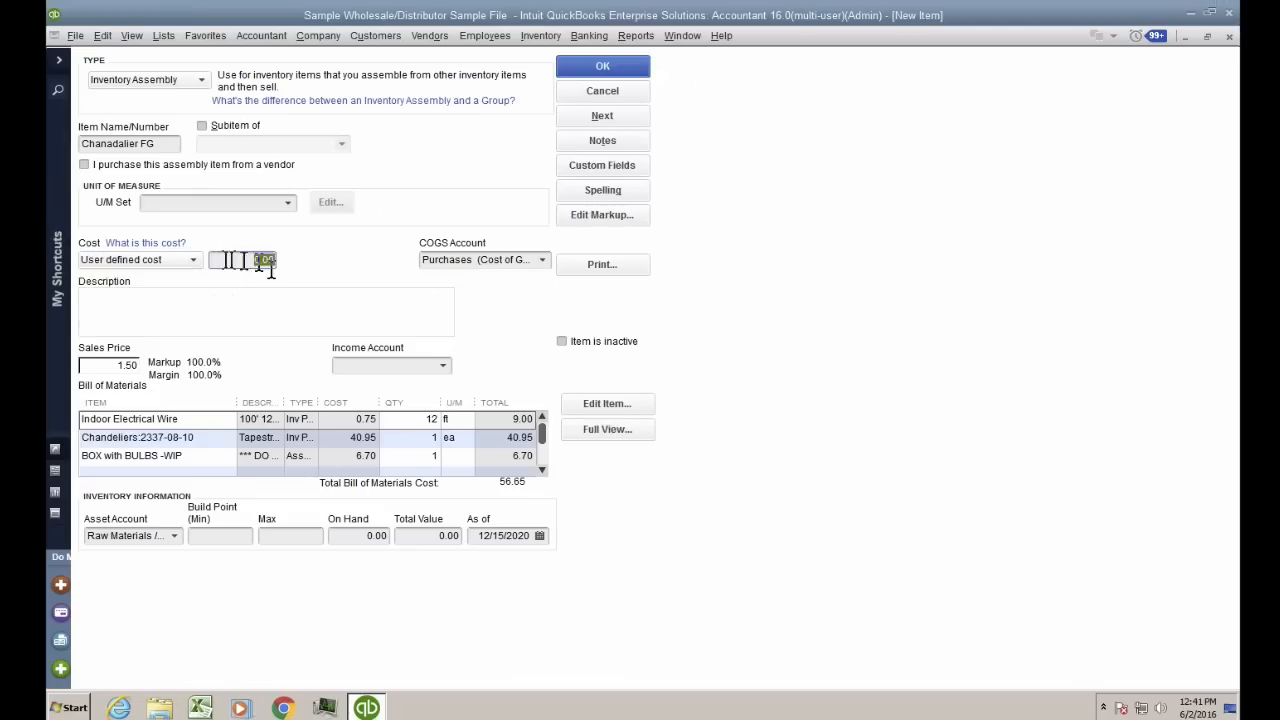
left_click(150, 262)
left_click(135, 318)
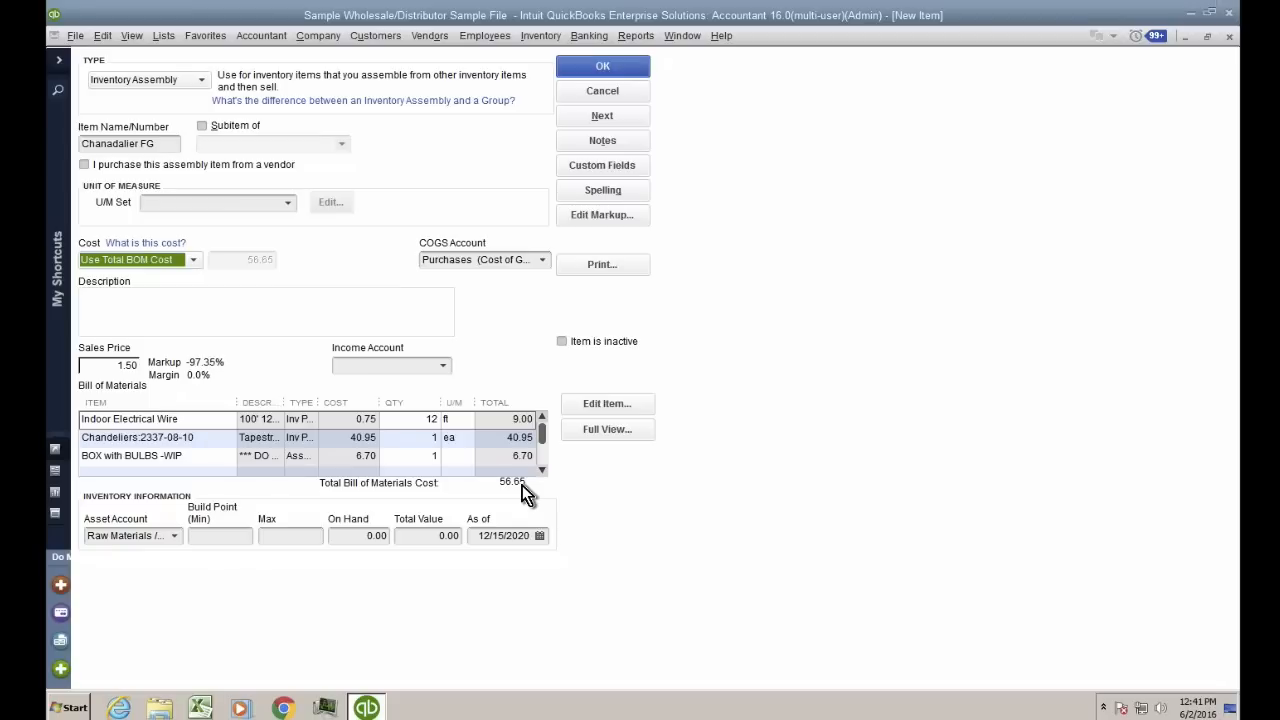
Create an Other Current Asset account named "Finished Goods" and assign it as the assembly's asset account
left_click(176, 538)
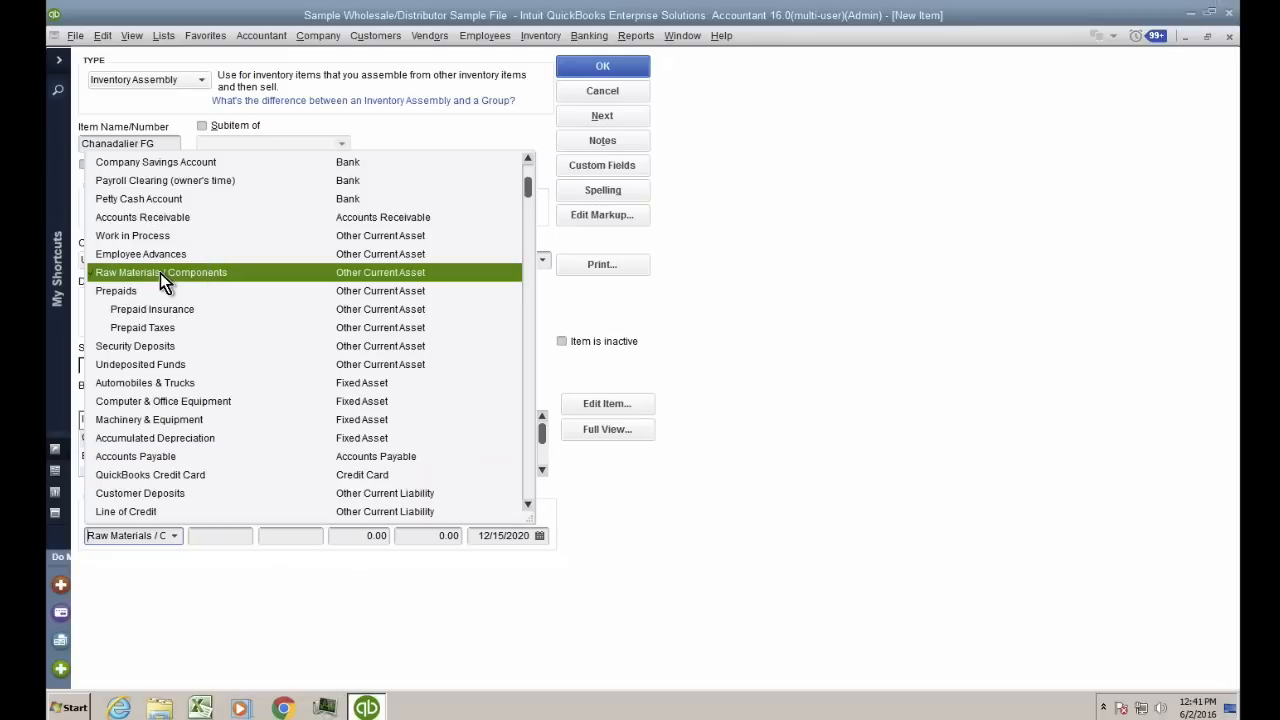
scroll(160, 273, "up", 1)
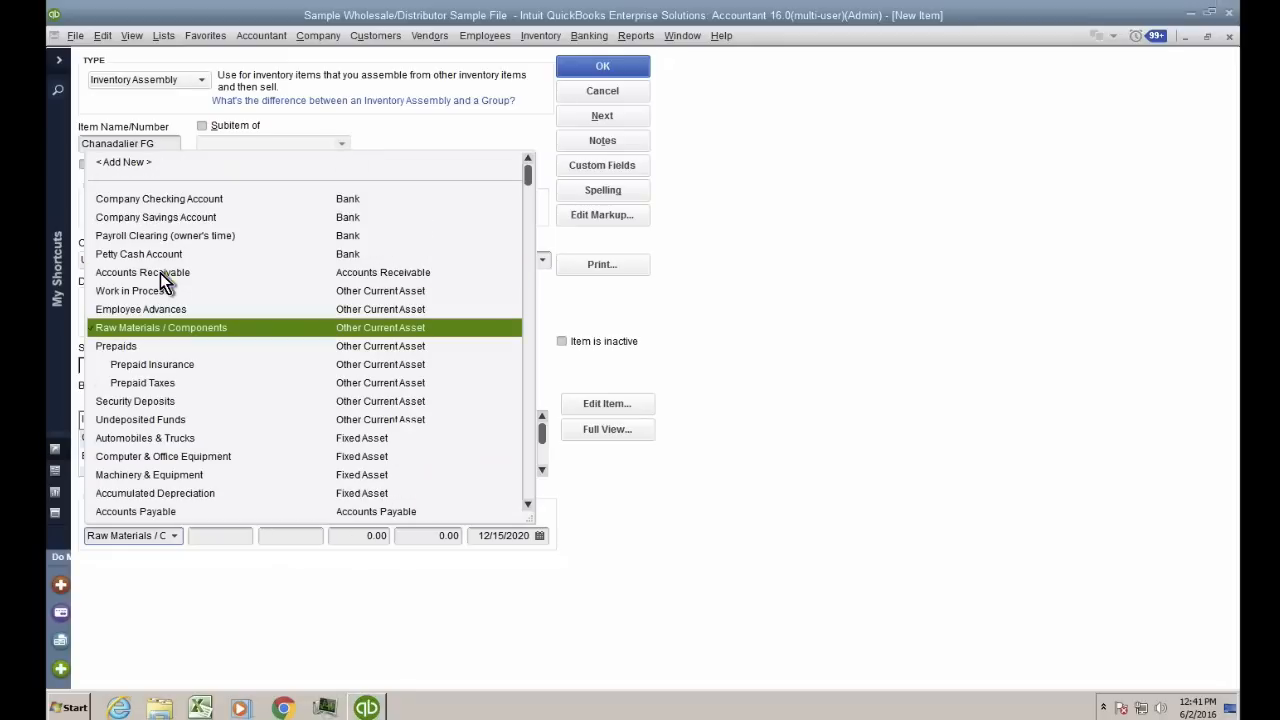
left_click(125, 162)
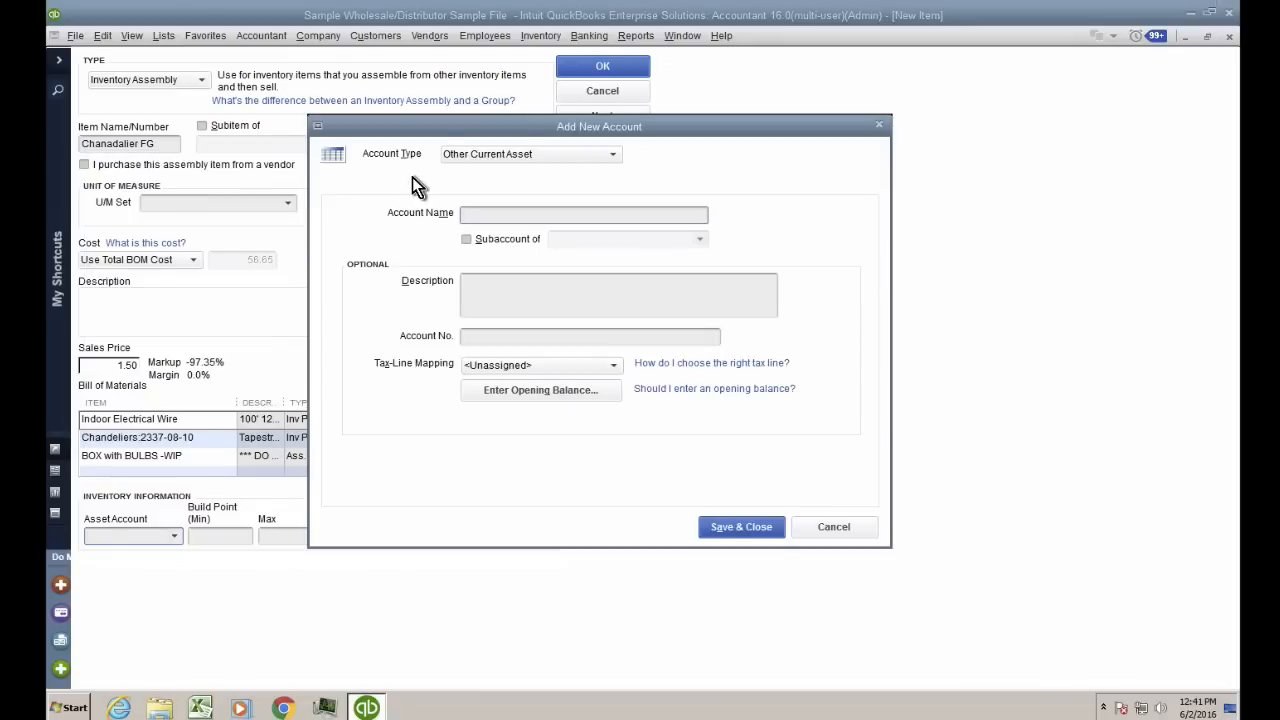
type("Finished Goods")
left_click(733, 529)
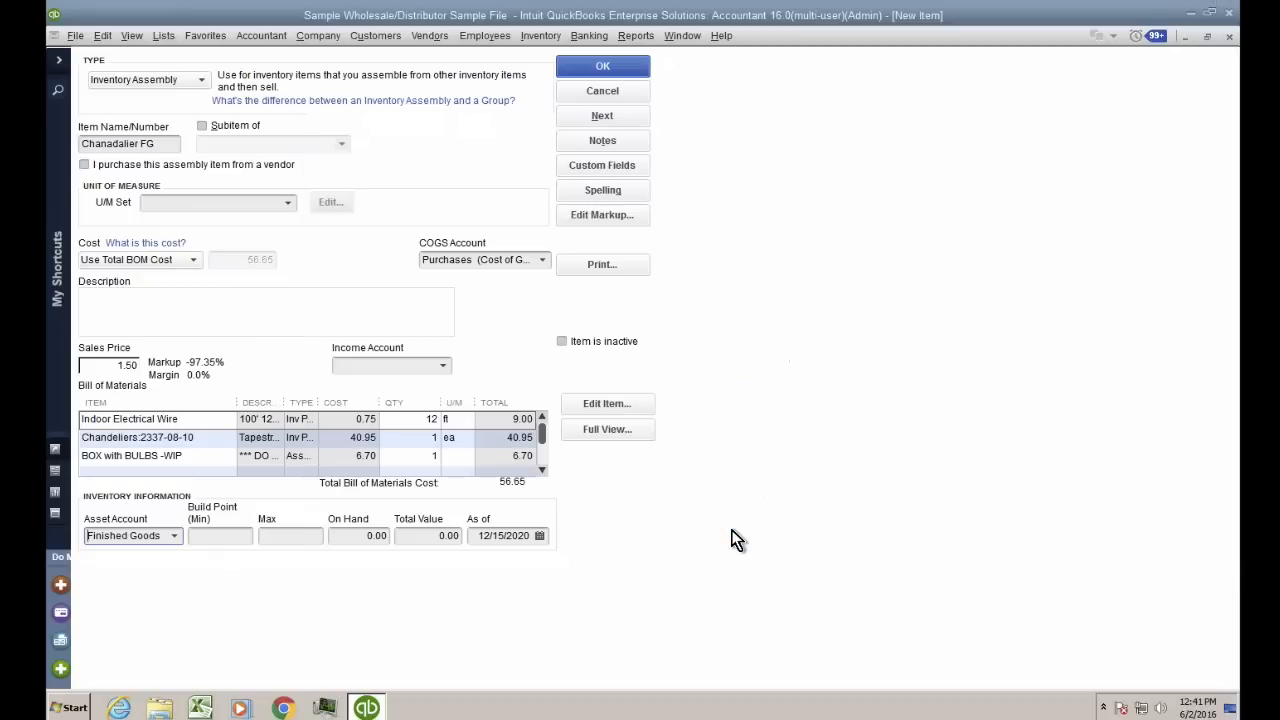
Set the assembly's minimum build point to 50 and its maximum to 100
left_click(224, 534)
type("50")
key("Tab")
type("100")
key("Tab")
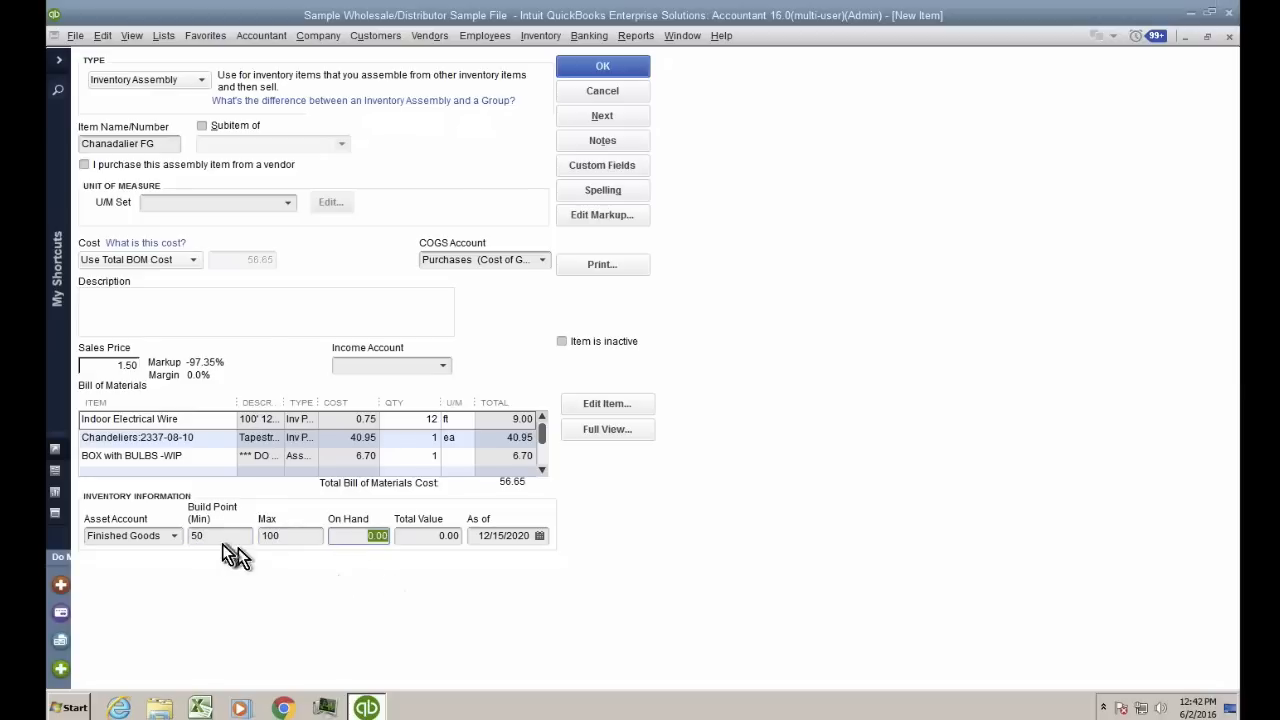
left_click(295, 537)
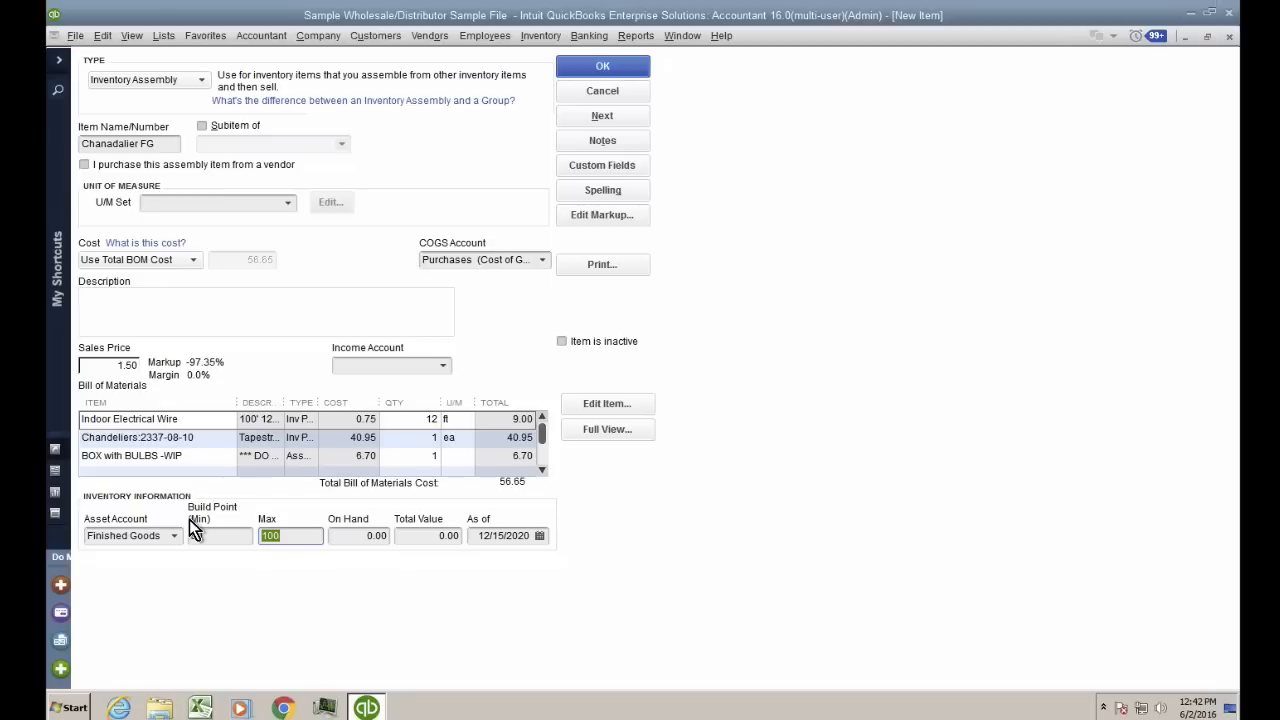
Enter "Finsished Chadaler with all components" as the assembly item's description
left_click(157, 320)
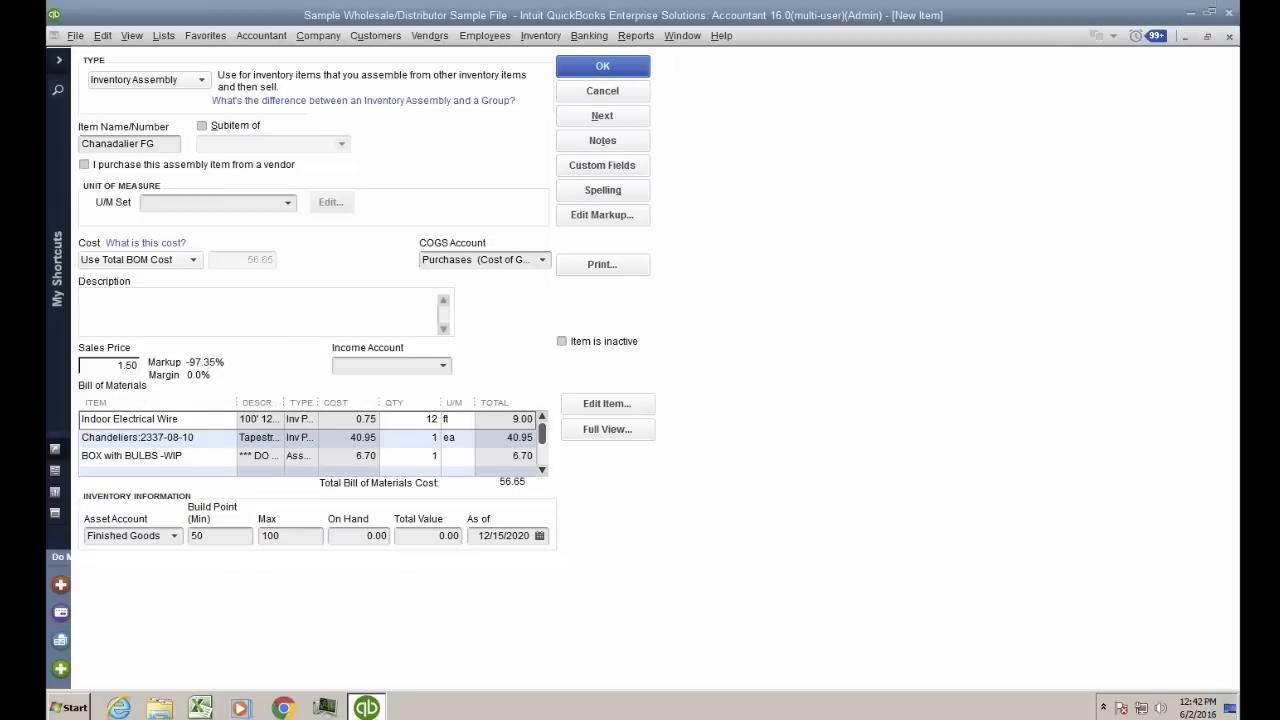
type("Fins")
type("ished ")
type("Chad")
type("aler with llig")
key("BackSpace")
key("BackSpace")
key("BackSpace")
key("BackSpace")
type("LLIGHTS")
key("BackSpace")
key("BackSpace")
key("BackSpace")
key("BackSpace")
key("BackSpace")
key("BackSpace")
type("all components")
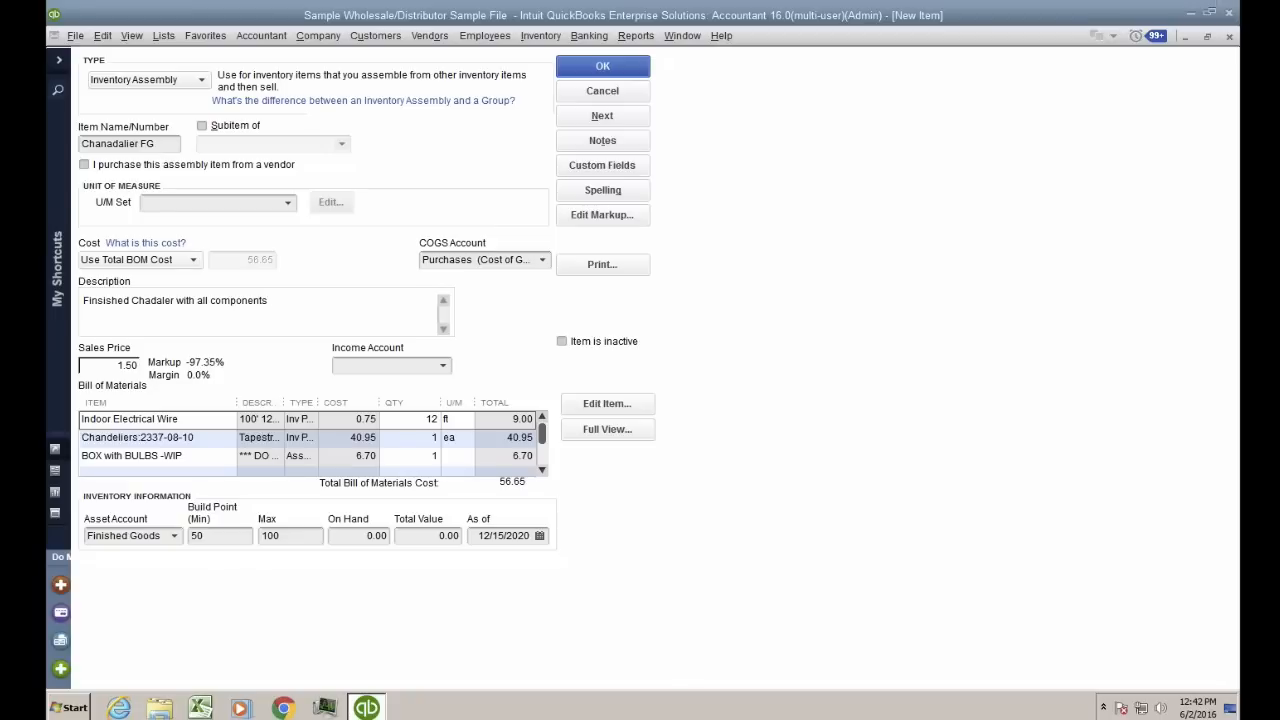
Assign Revenue as the assembly item's income account
left_click(340, 364)
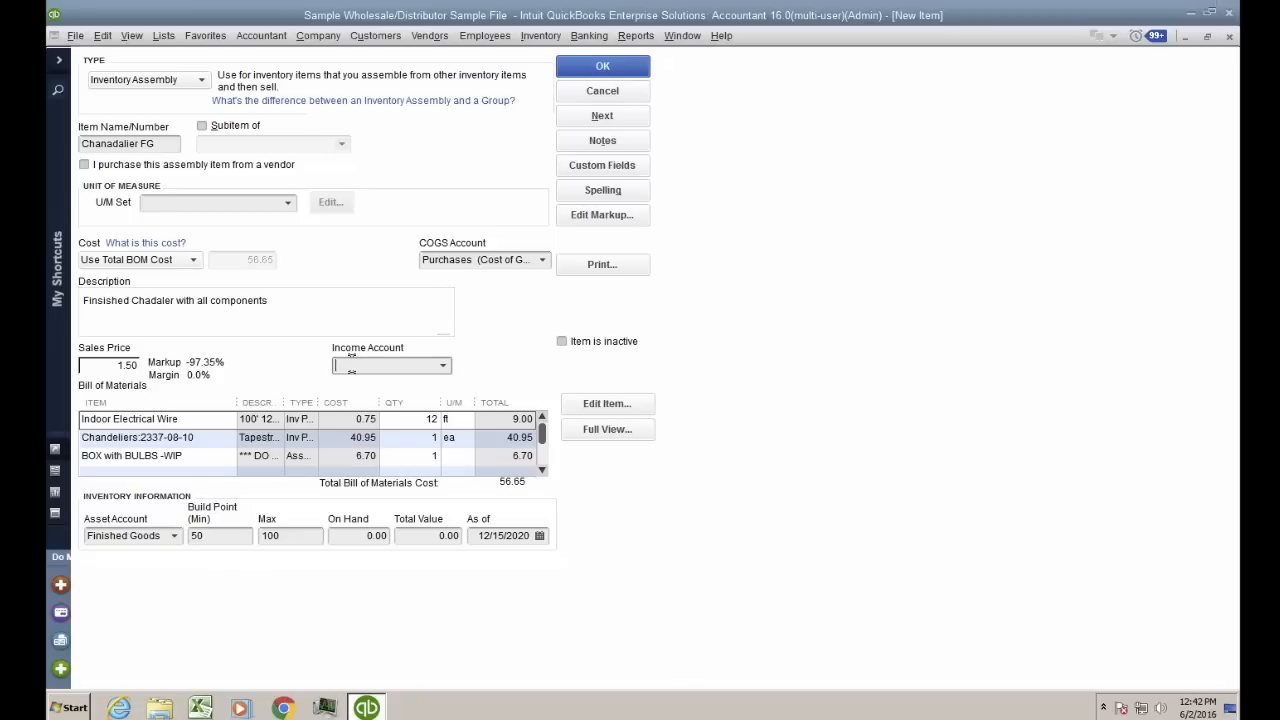
type("Revenue")
key("Tab")
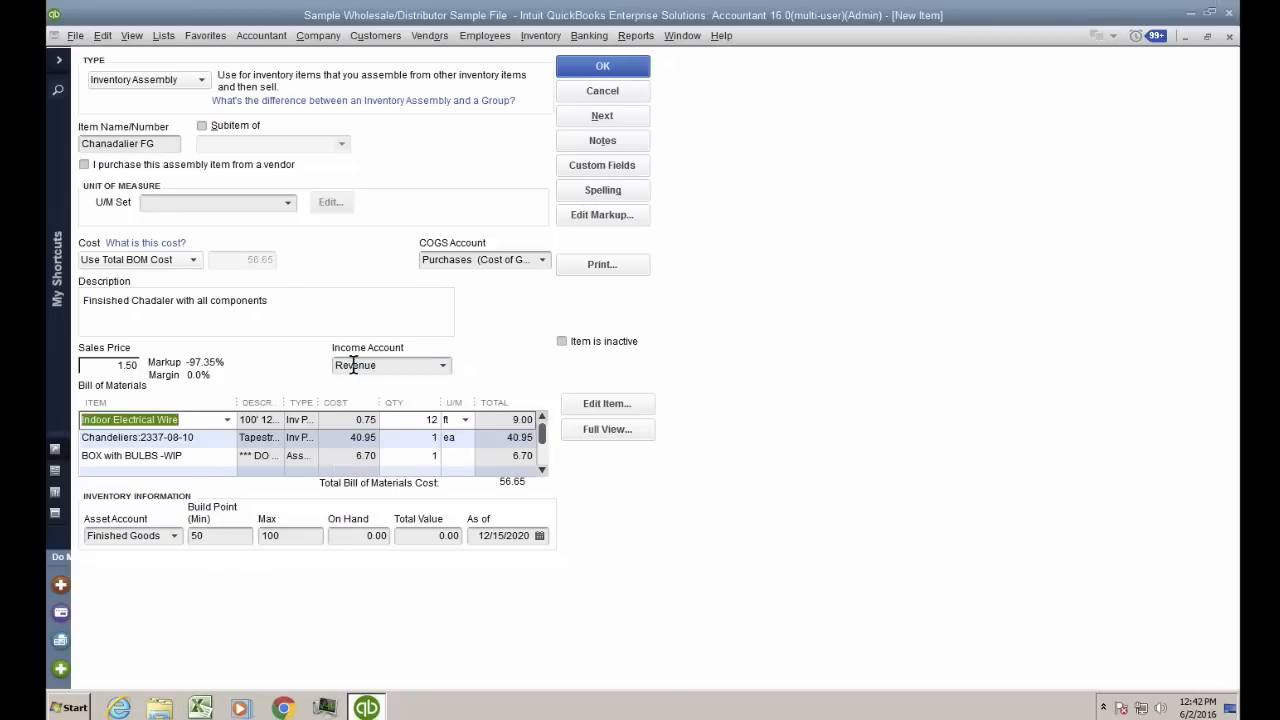
Edit the assembly item's markup by setting its margin to 80% and check the calculated sales price
left_click(614, 220)
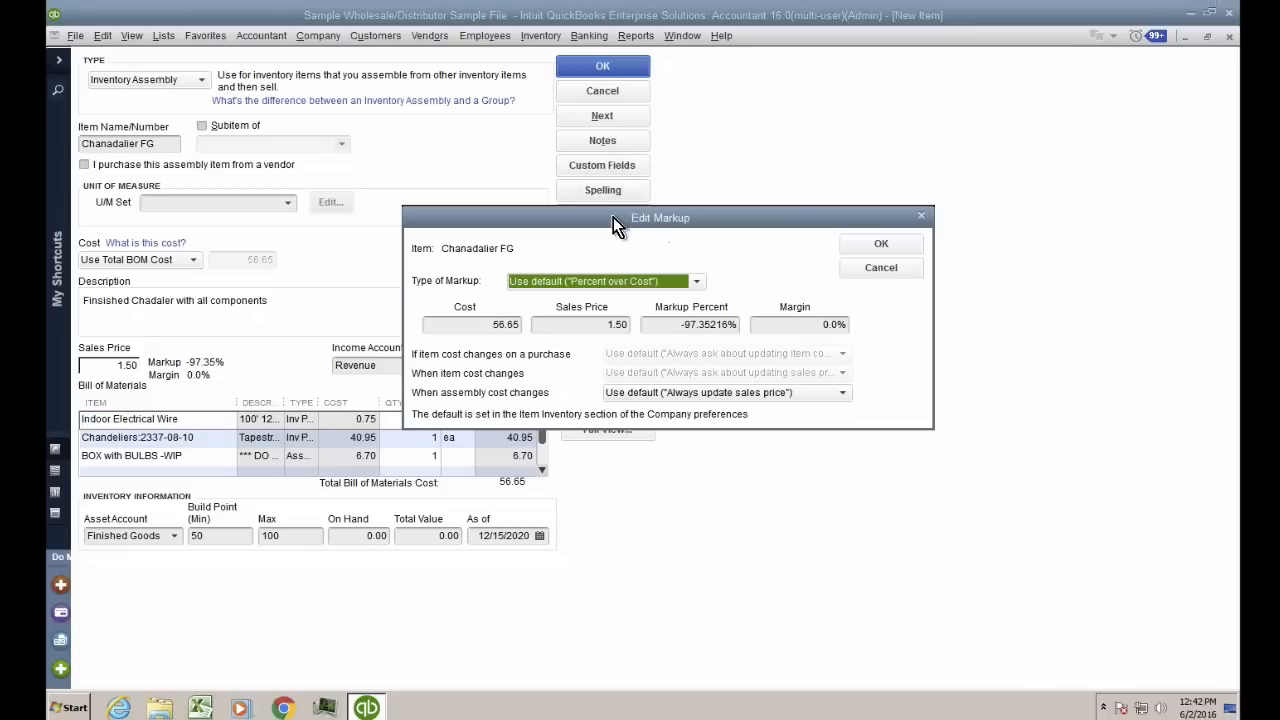
left_click(500, 324)
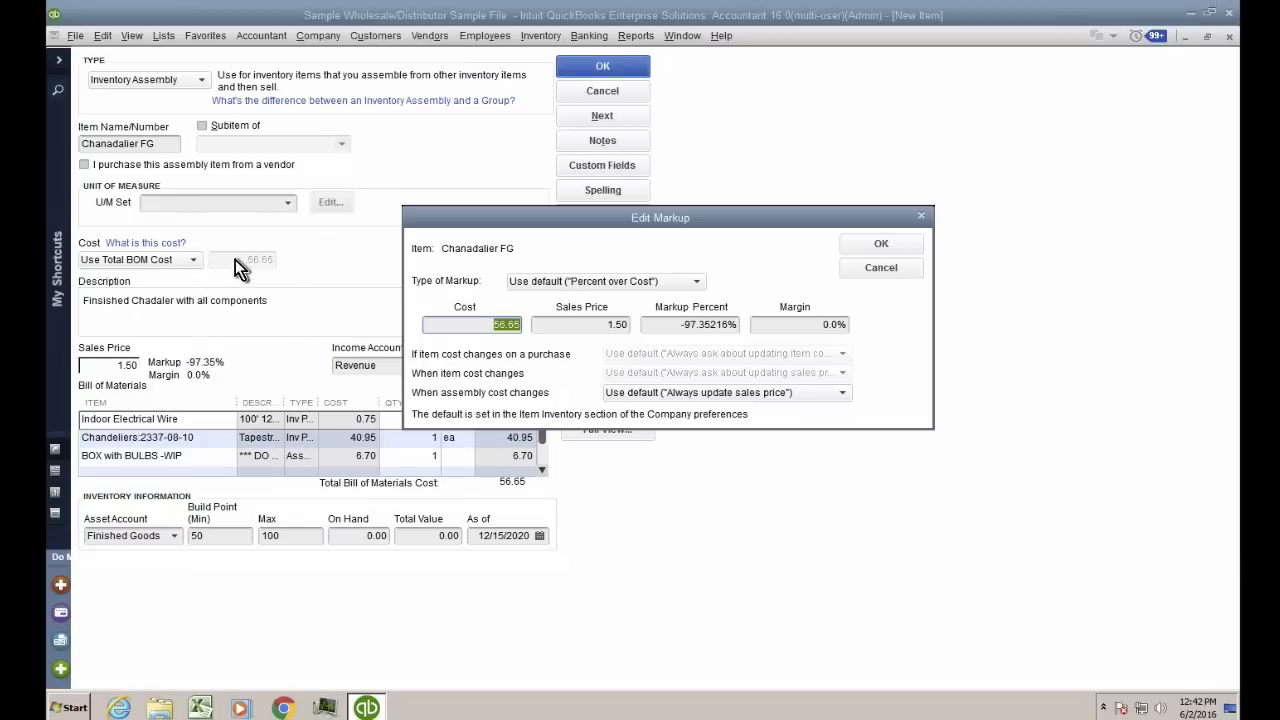
left_click(794, 324)
type("80%")
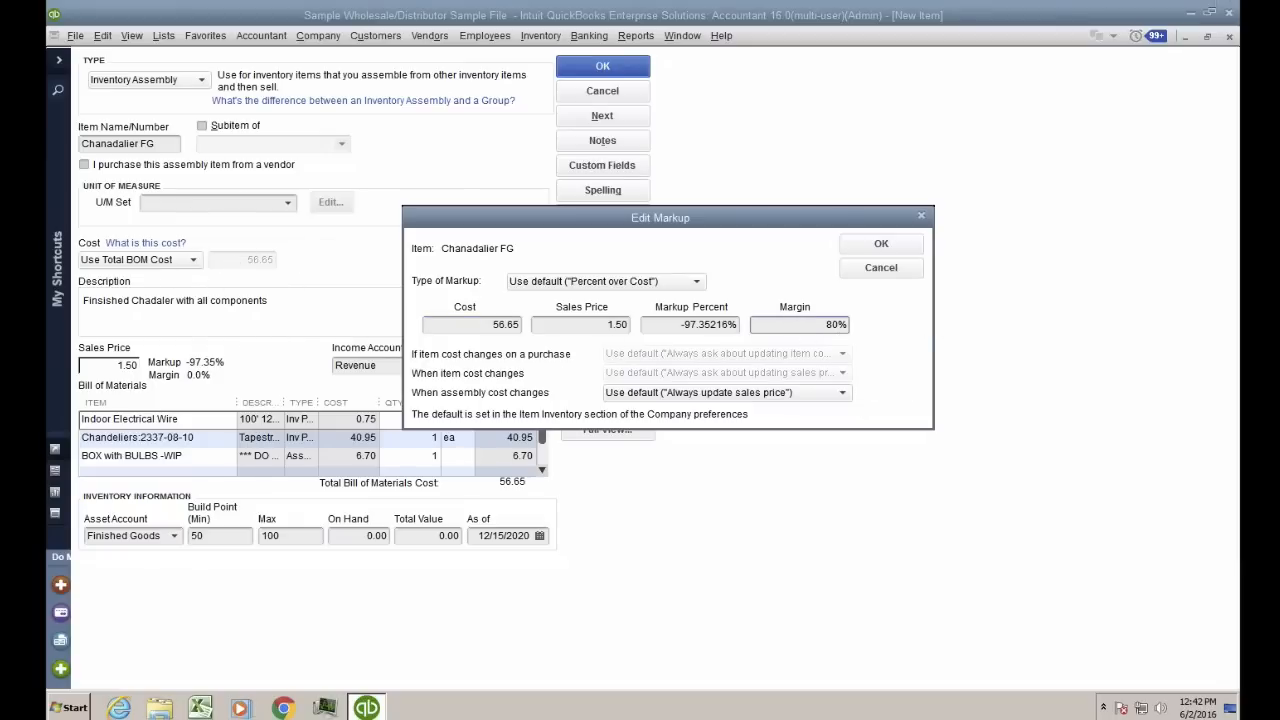
key("Tab")
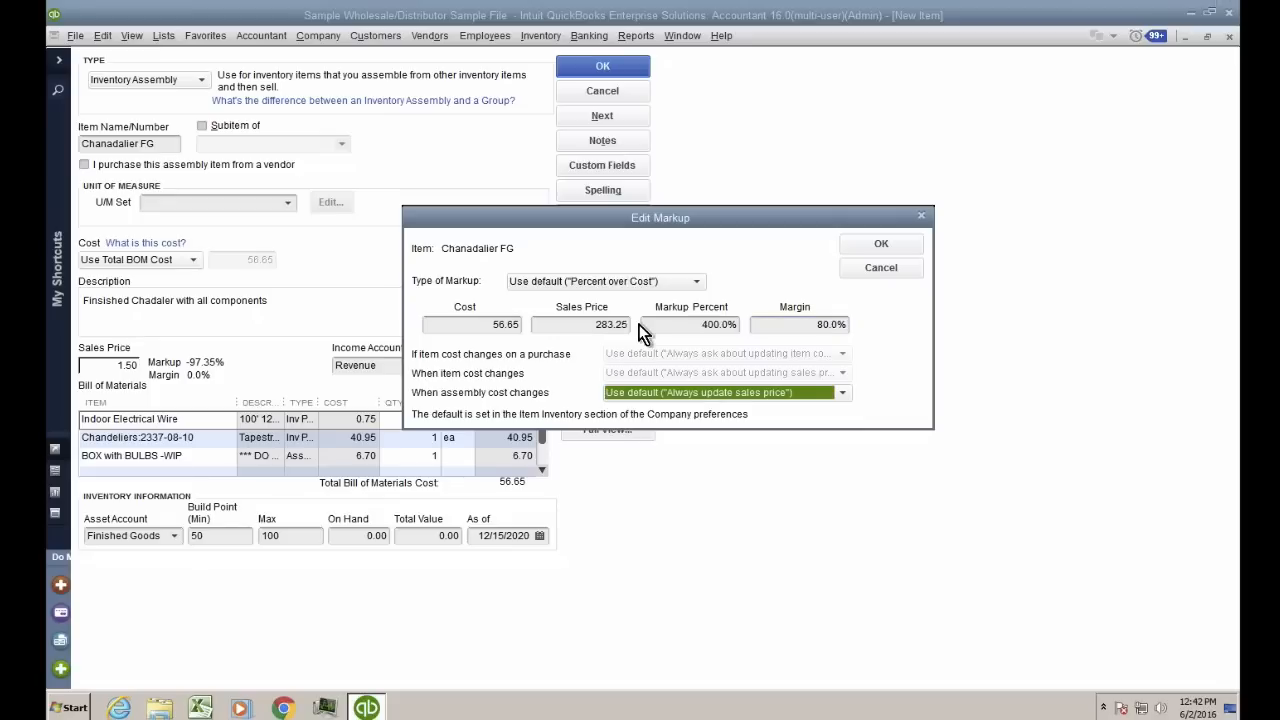
left_click(578, 324)
left_click_drag(577, 324, 648, 323)
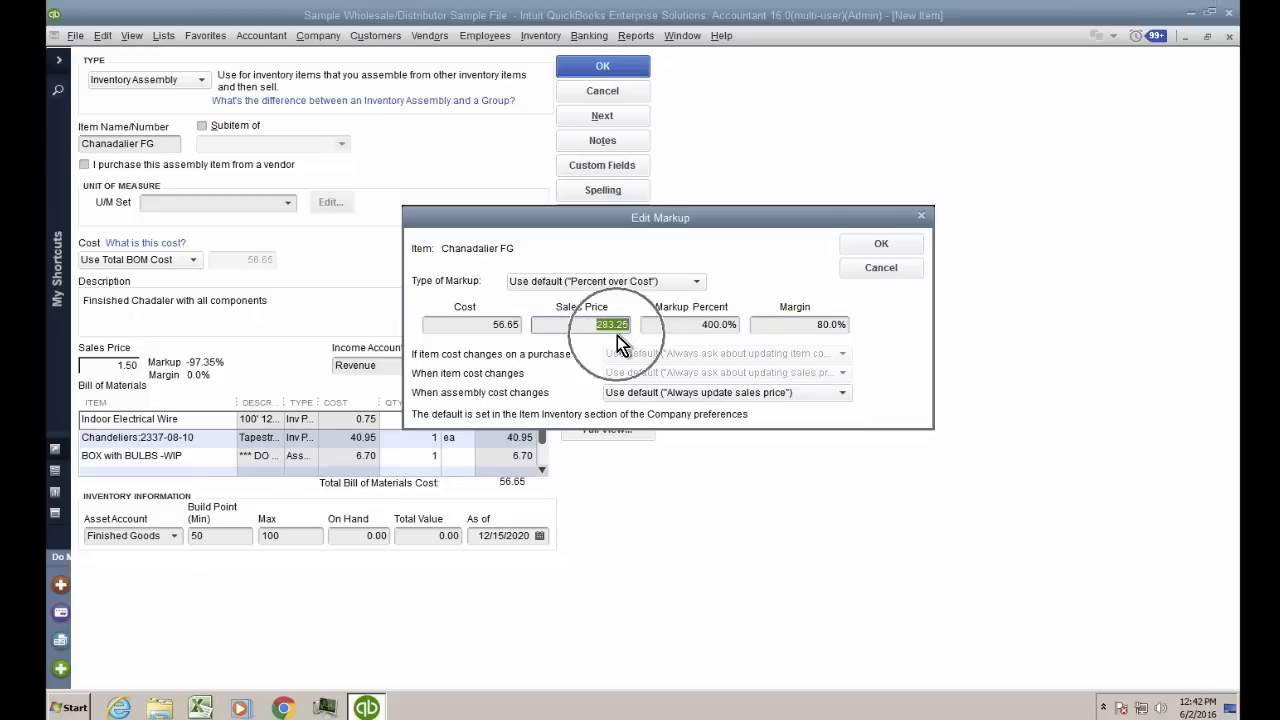
Choose "Always update sales price" for when the assembly cost changes and accept the markup settings
left_click(740, 393)
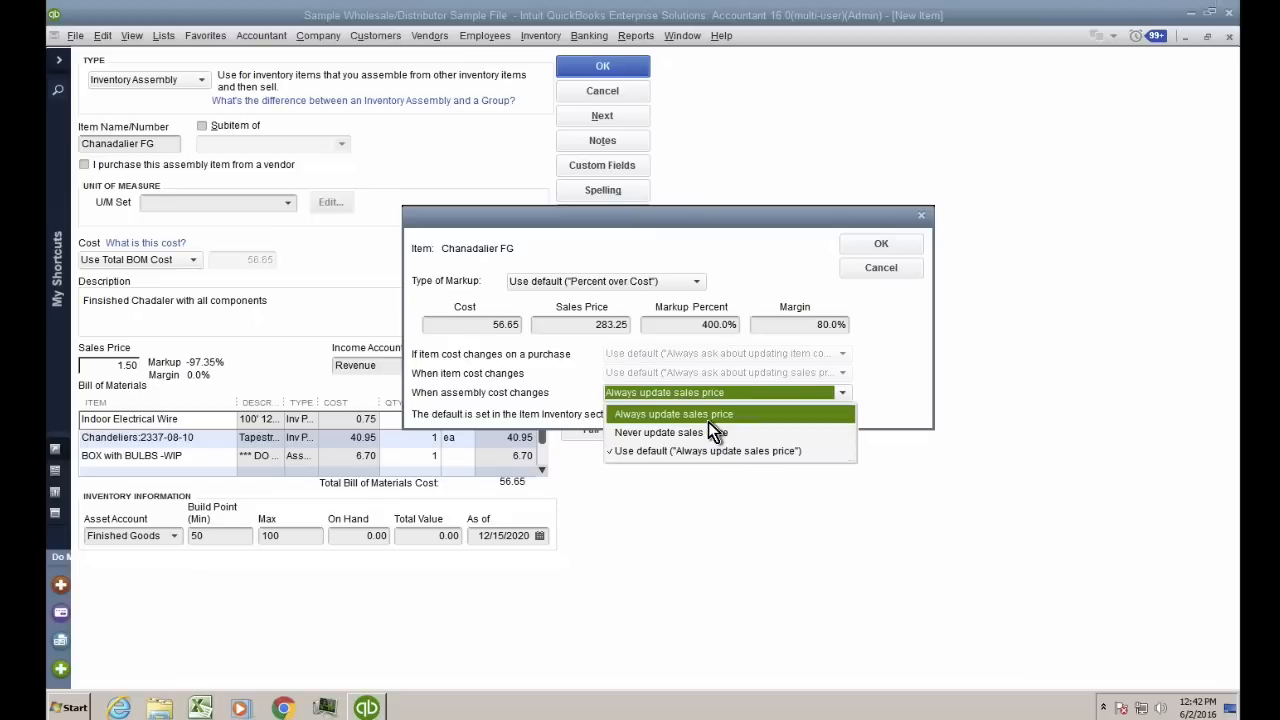
left_click(708, 419)
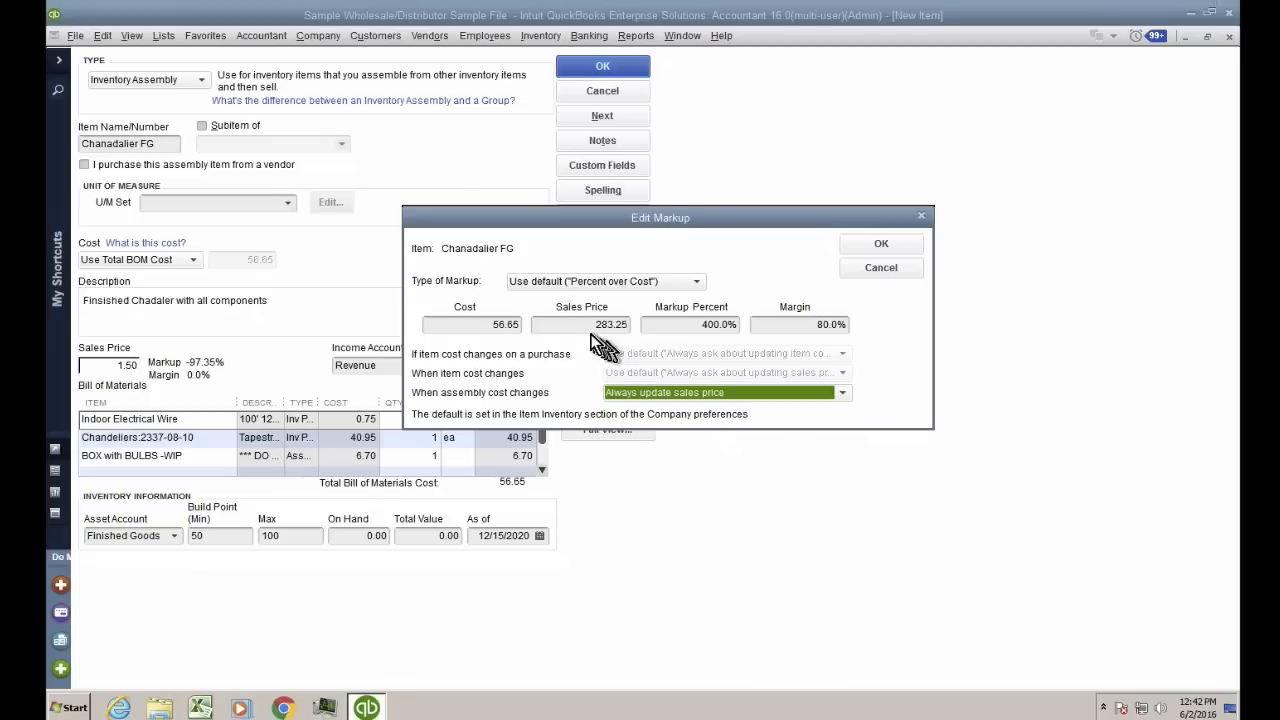
left_click(620, 325)
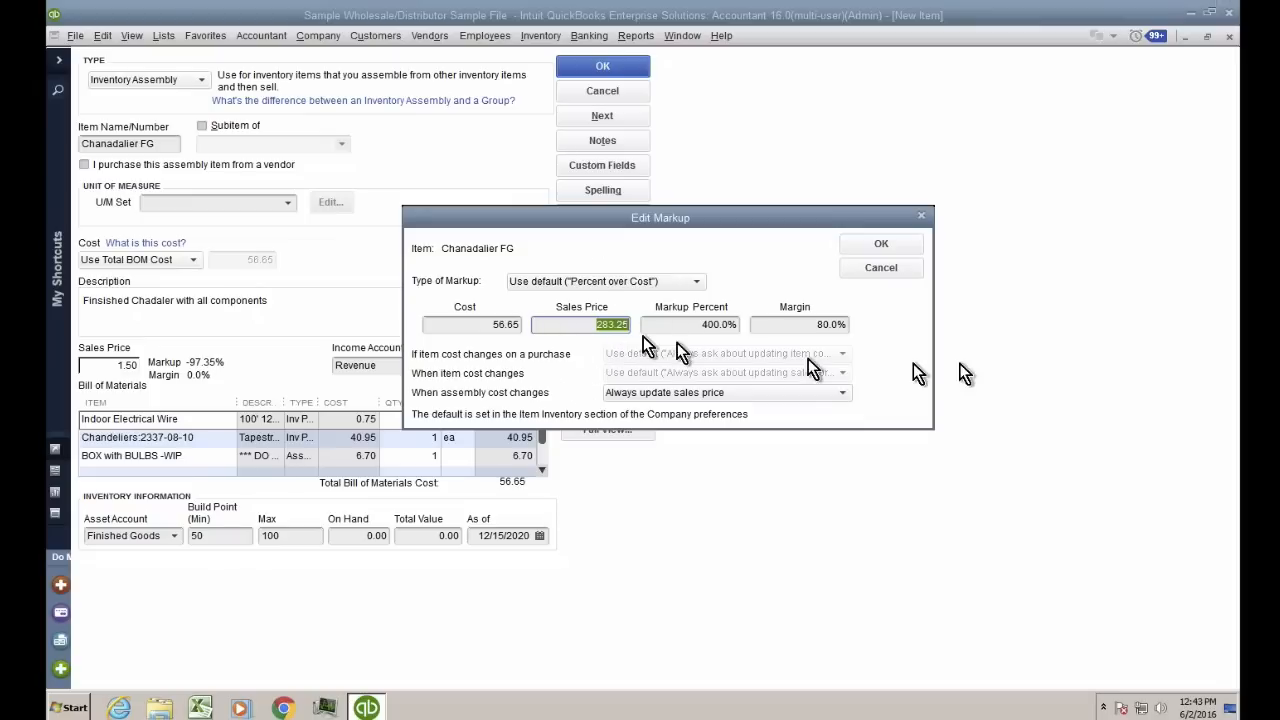
left_click(876, 247)
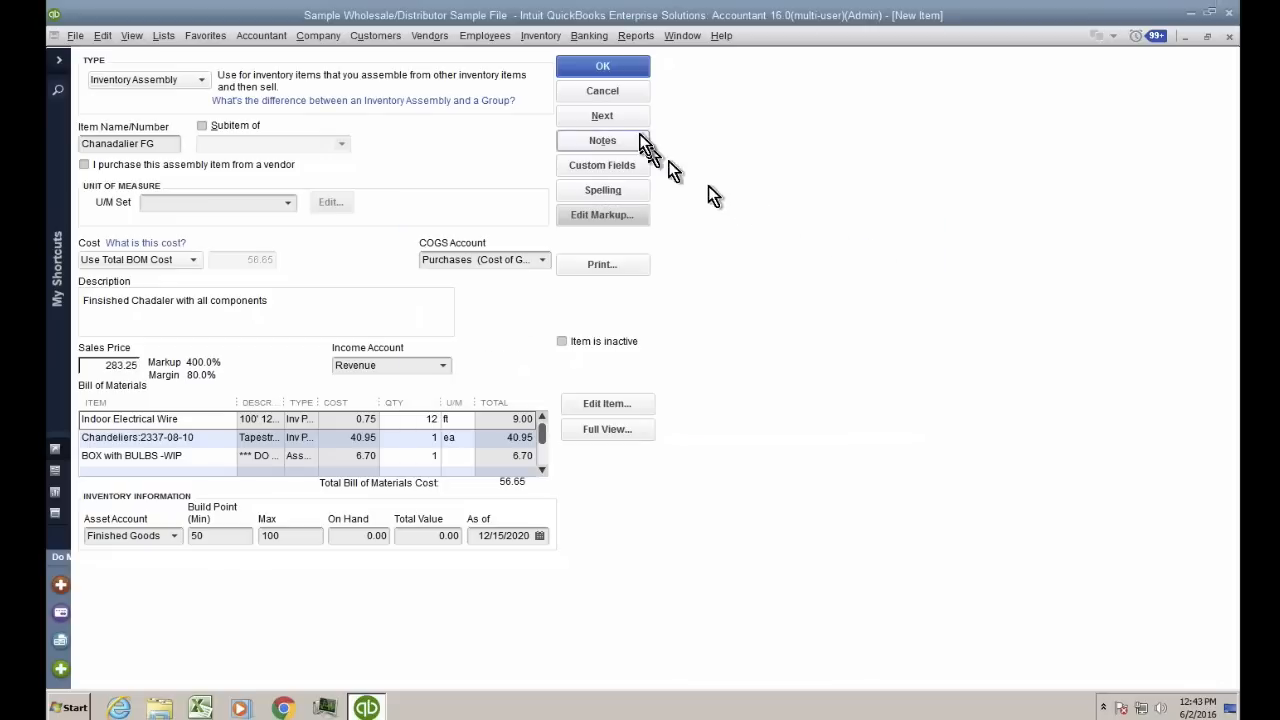
Save the Chanadalier FG assembly item, skipping the spelling corrections
left_click(603, 70)
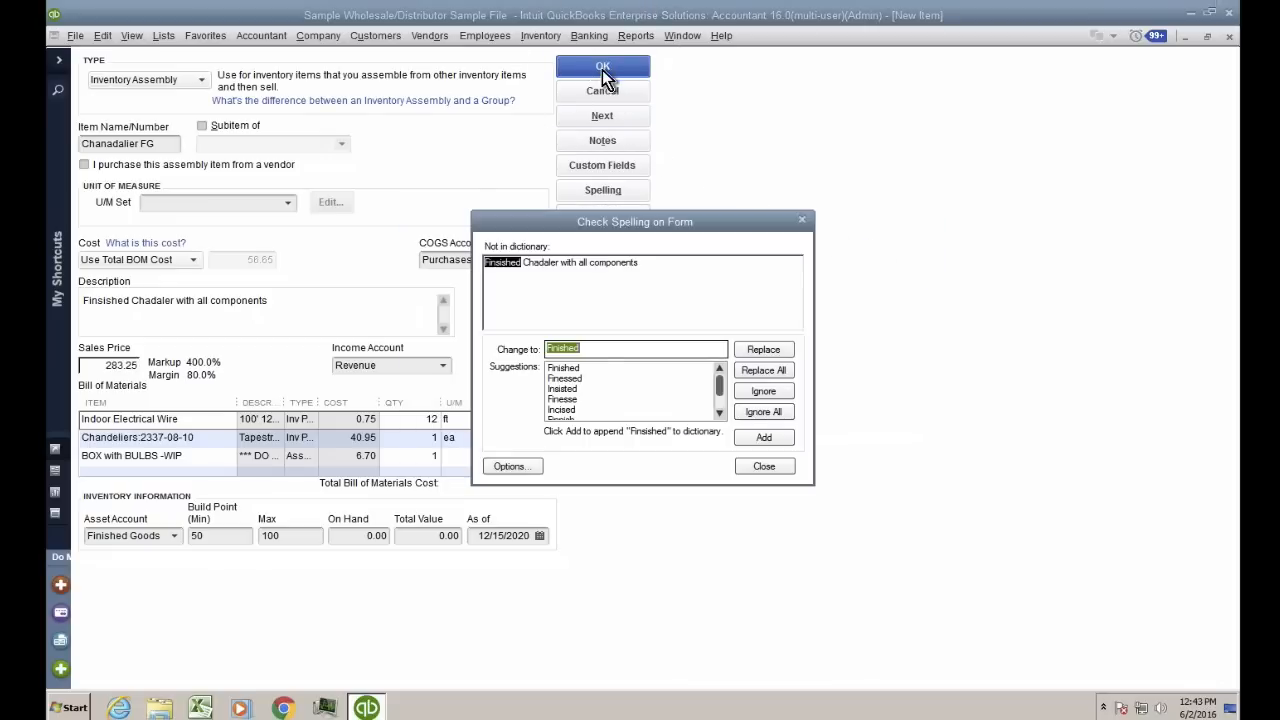
left_click(763, 466)
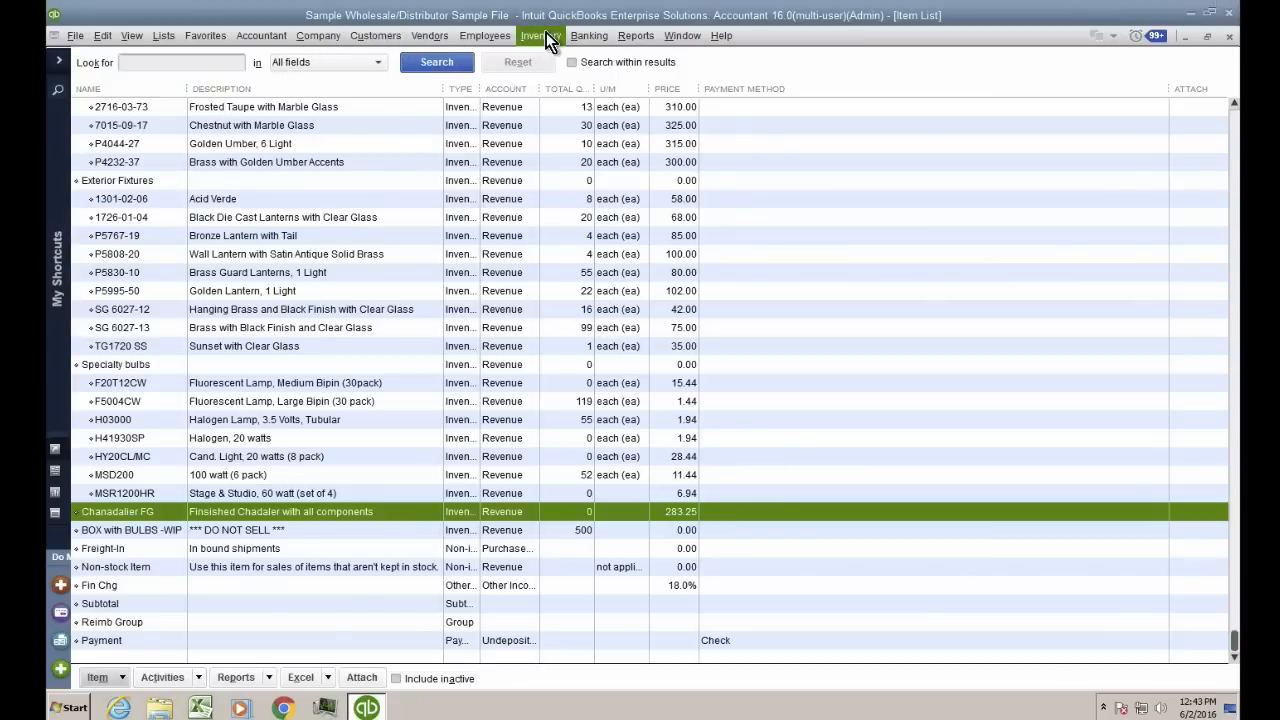
Run the standard Balance Sheet report and examine the Work in Process and Raw Materials / Components balances
left_click(636, 36)
mouse_move(653, 195)
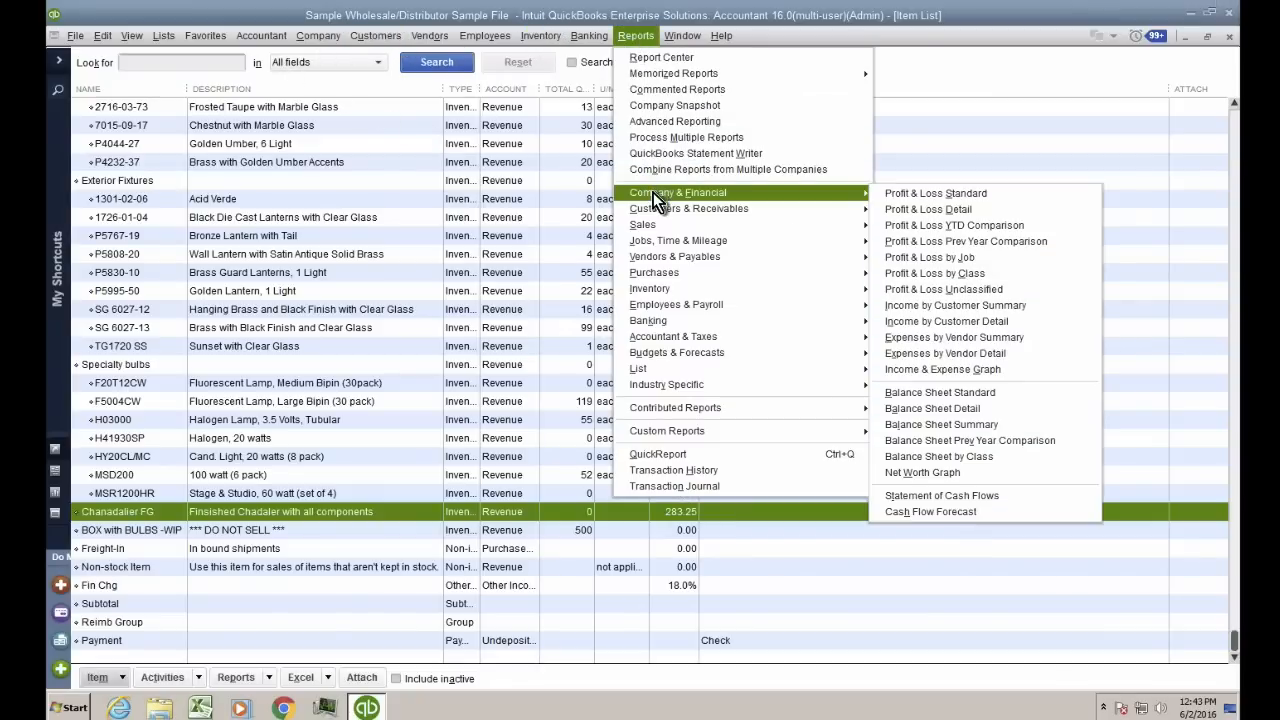
left_click(940, 392)
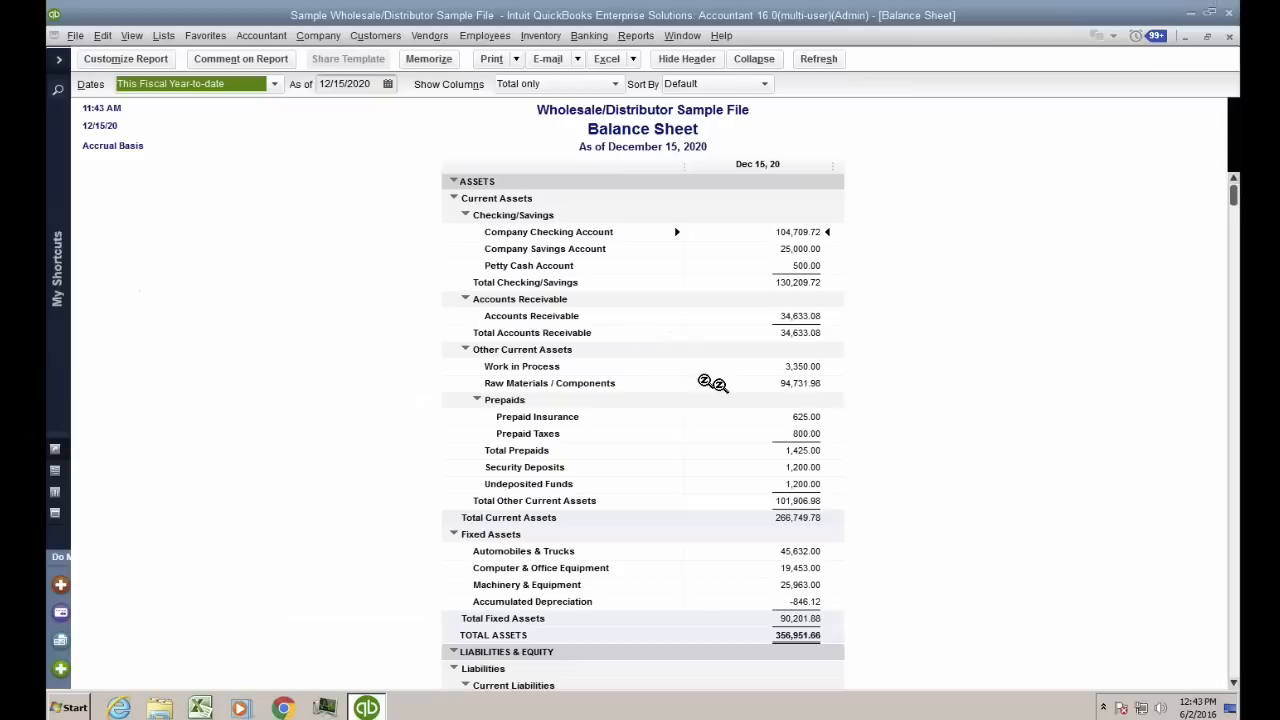
key("ctrl")
key("ctrl")
Start a new assembly build for Chanadalier FG with a quantity to build of 41
left_click(539, 38)
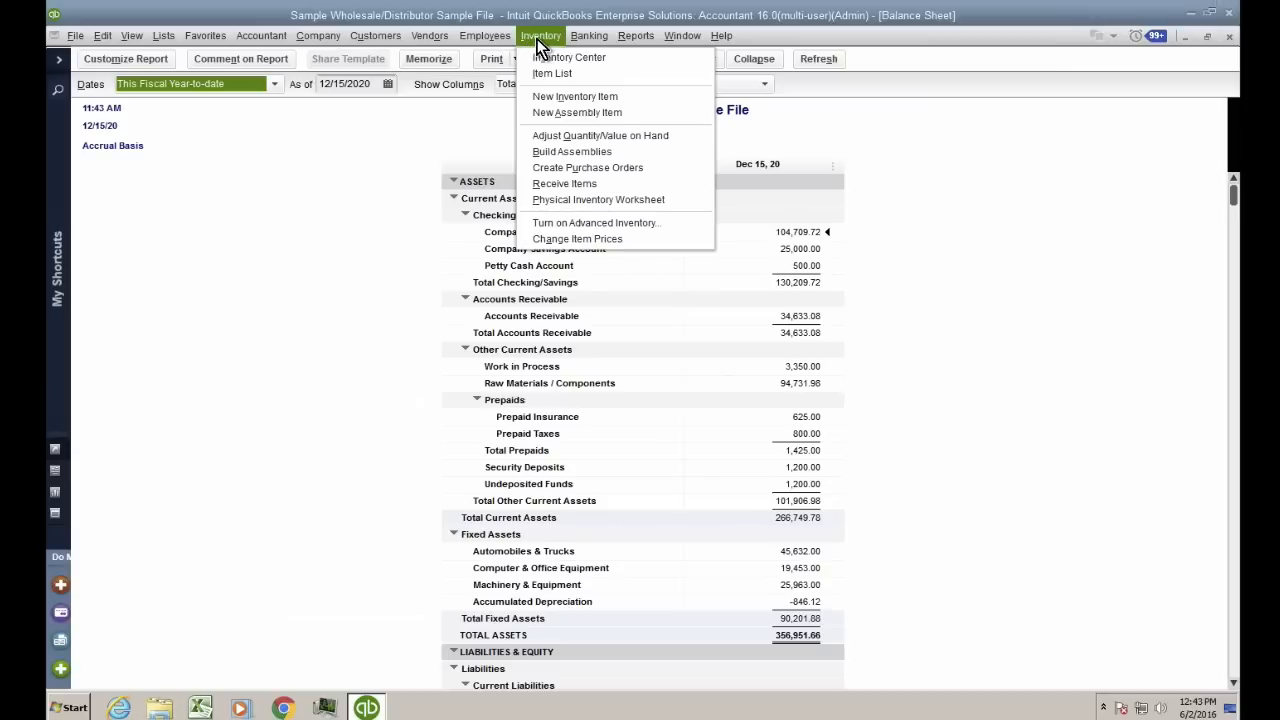
key("ctrl")
left_click(574, 151)
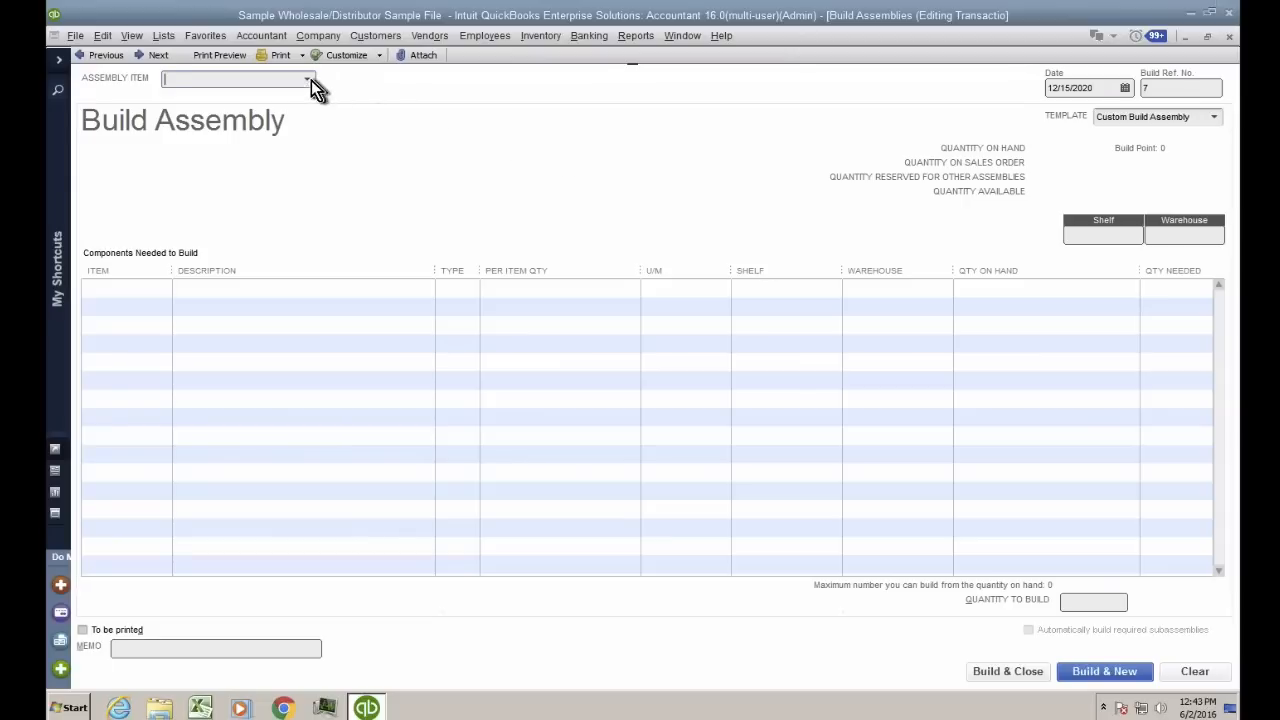
left_click(309, 79)
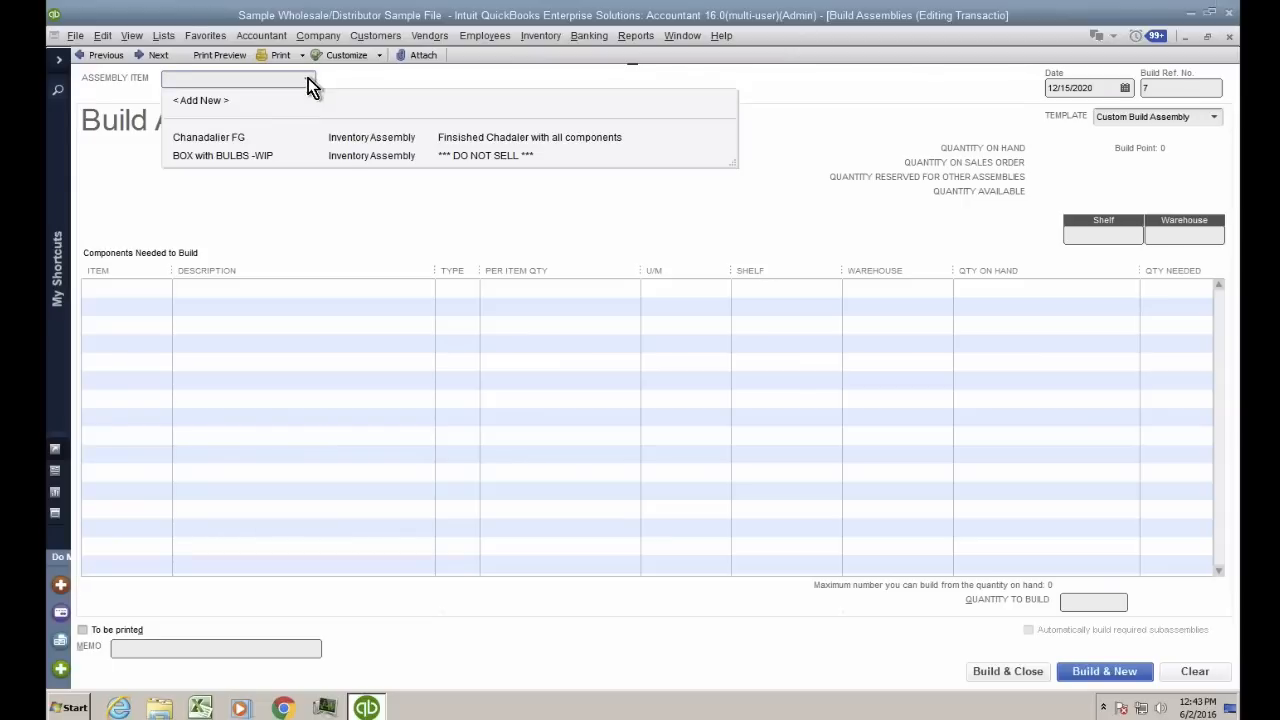
key("ctrl")
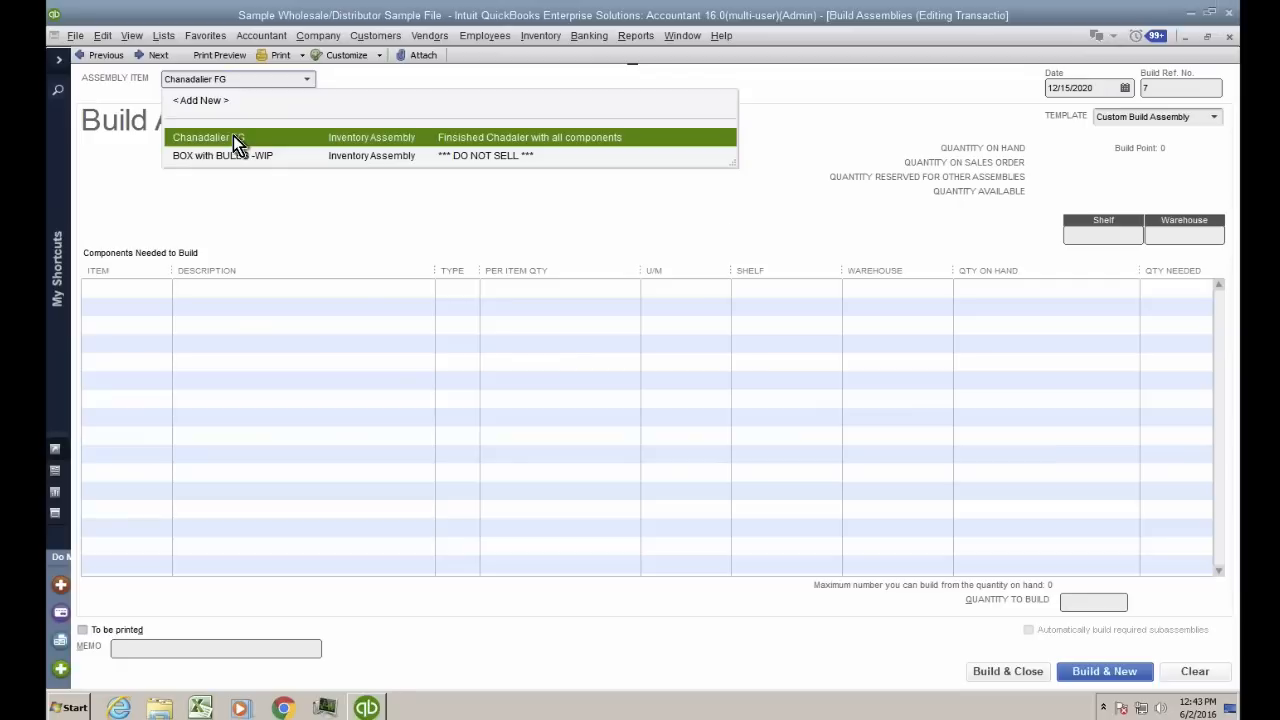
left_click(233, 138)
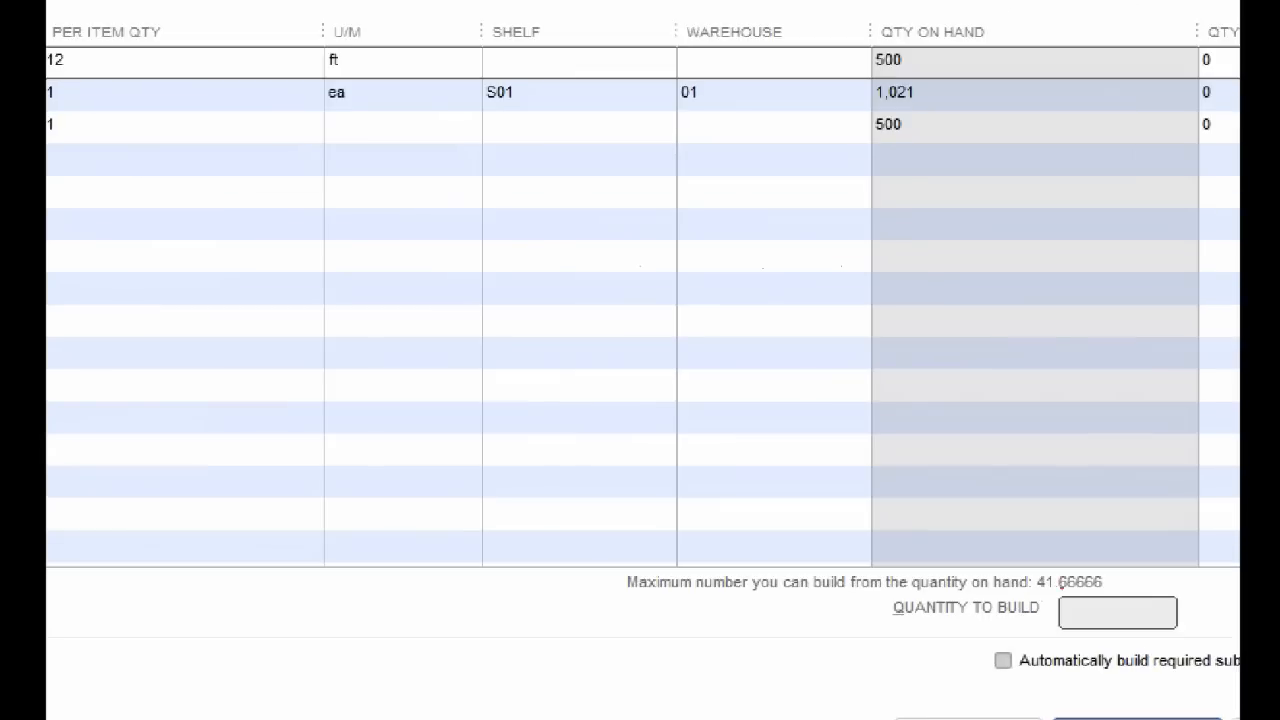
mouse_move(1110, 552)
left_mouse_down()
mouse_move(1006, 560)
mouse_move(1166, 596)
mouse_move(1103, 538)
left_mouse_up()
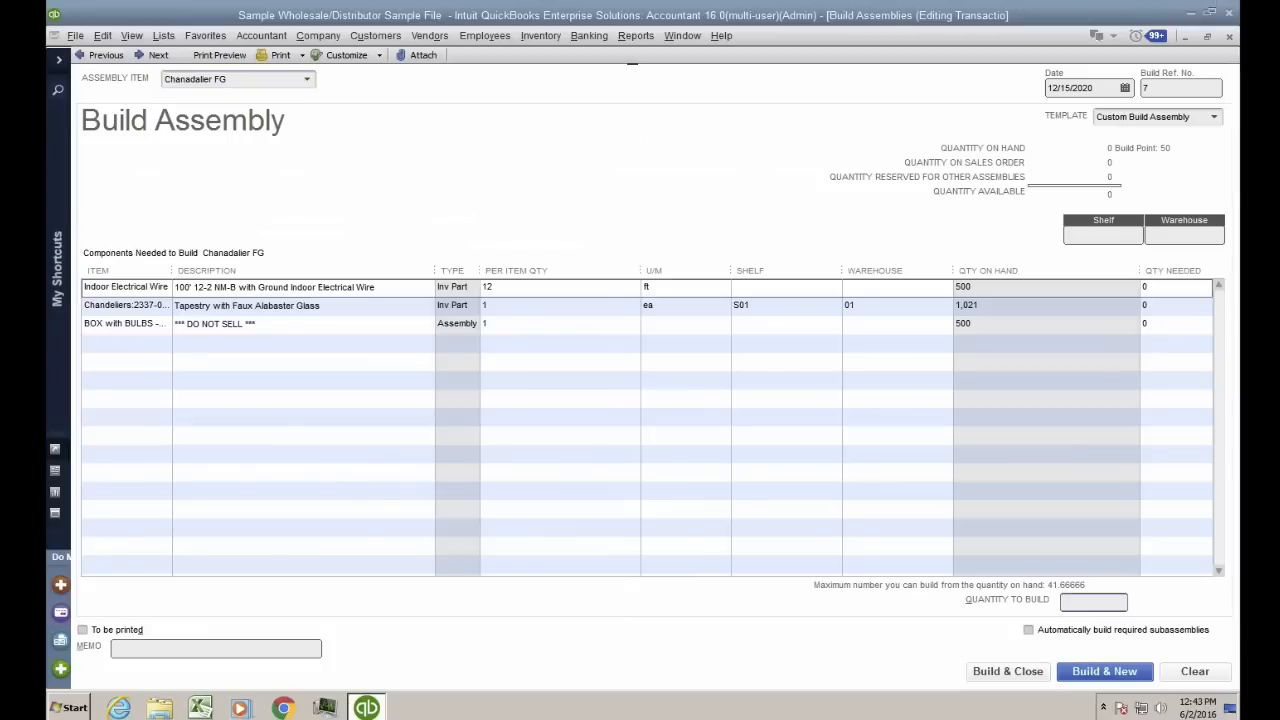
type("1")
key("Tab")
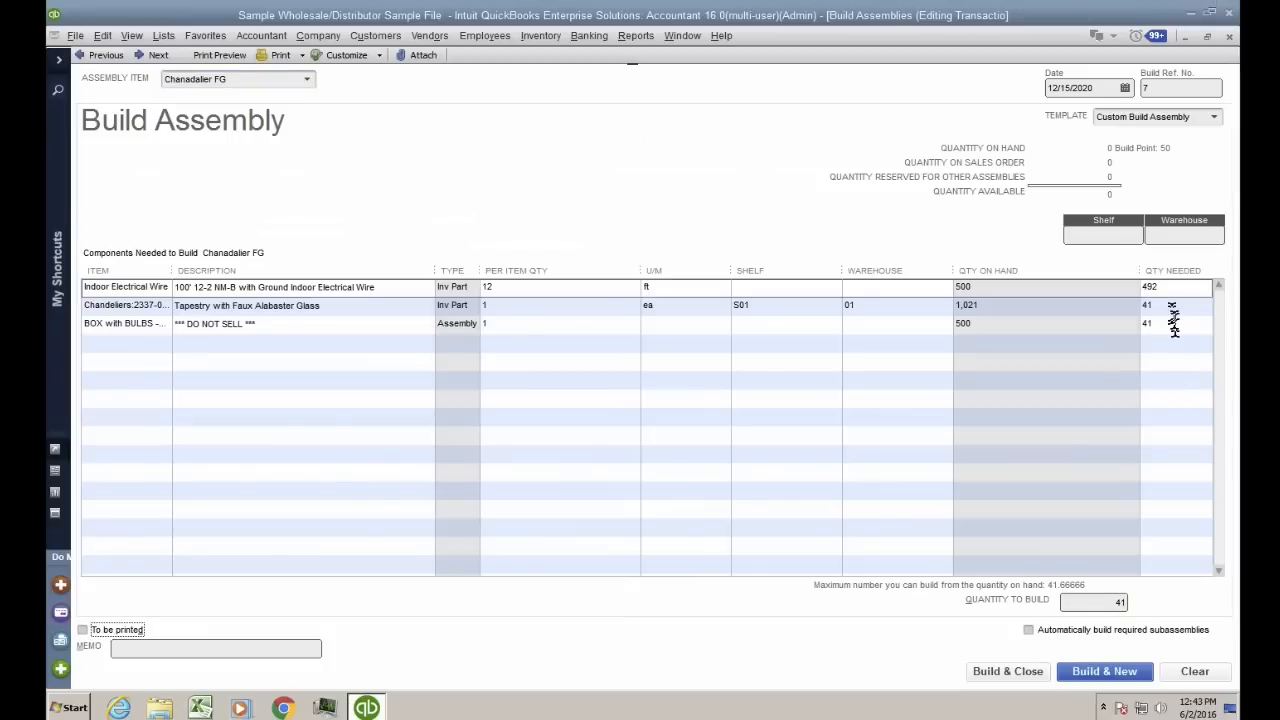
Review the needed and per-item quantities of the build's three components, and widen the Item column to show their full names
left_click(1172, 288)
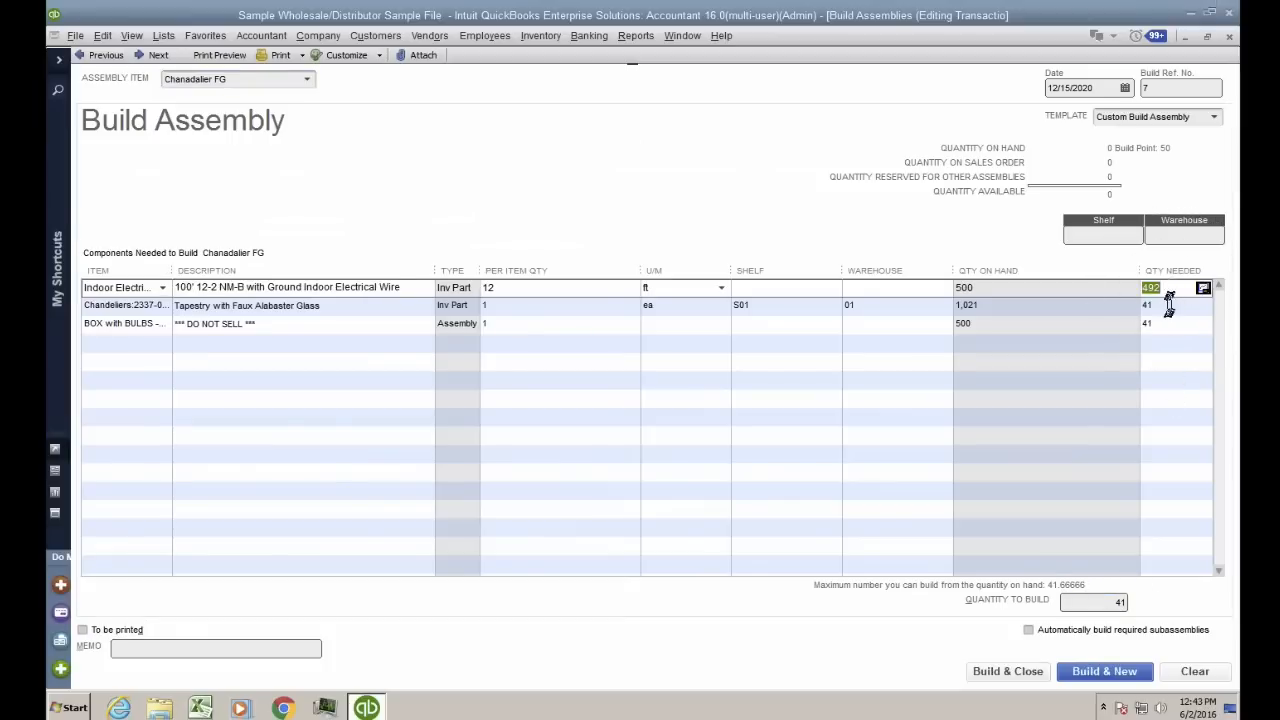
left_click(1170, 305)
left_click(1165, 324)
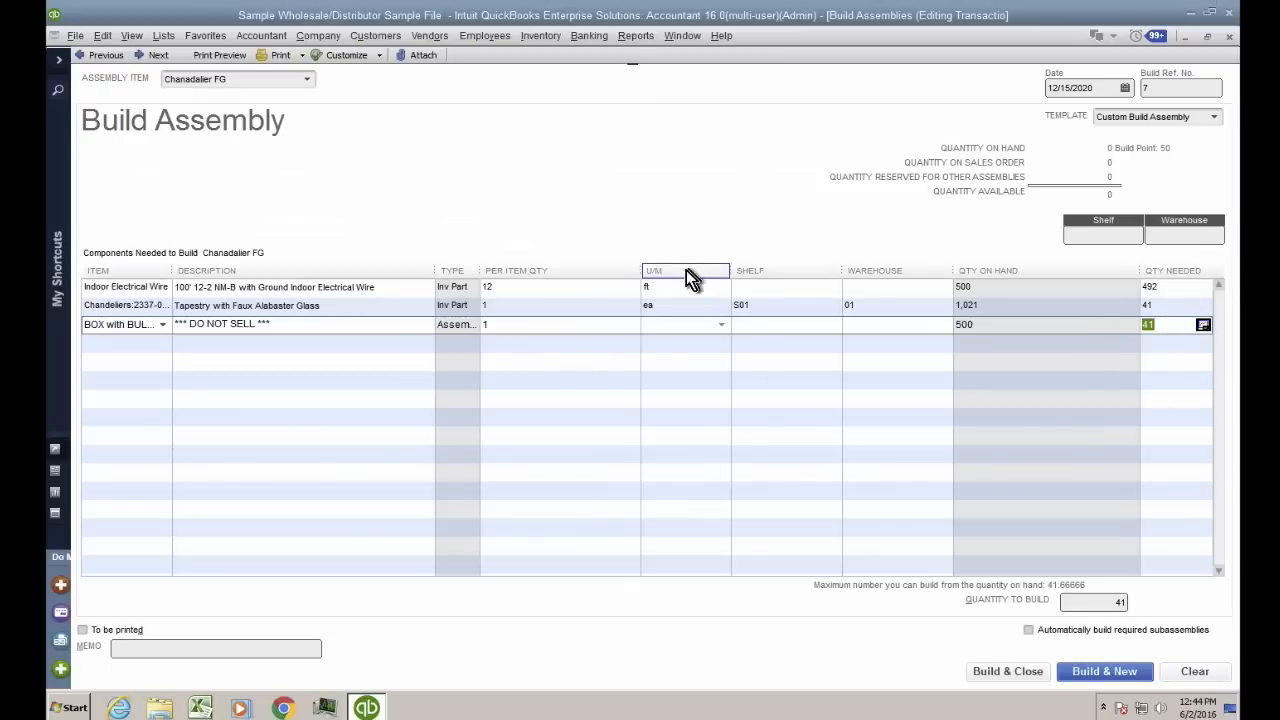
left_click(516, 287)
left_click(516, 306)
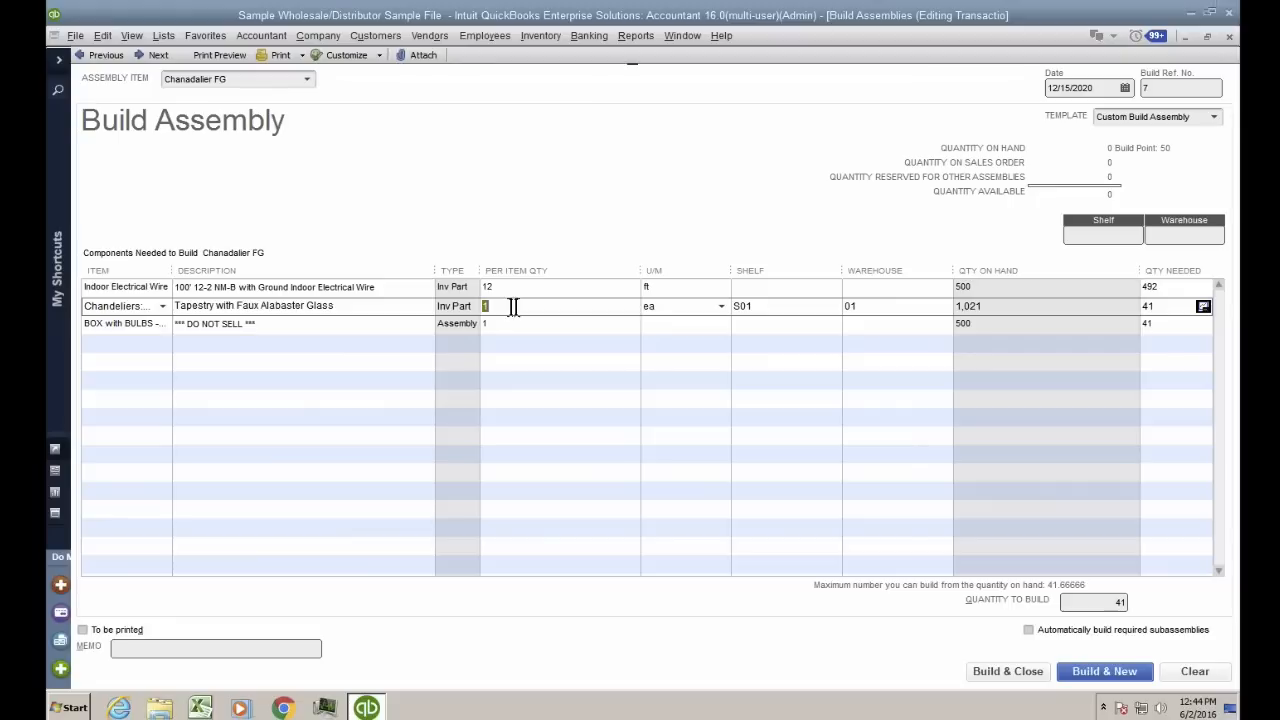
left_click(165, 344)
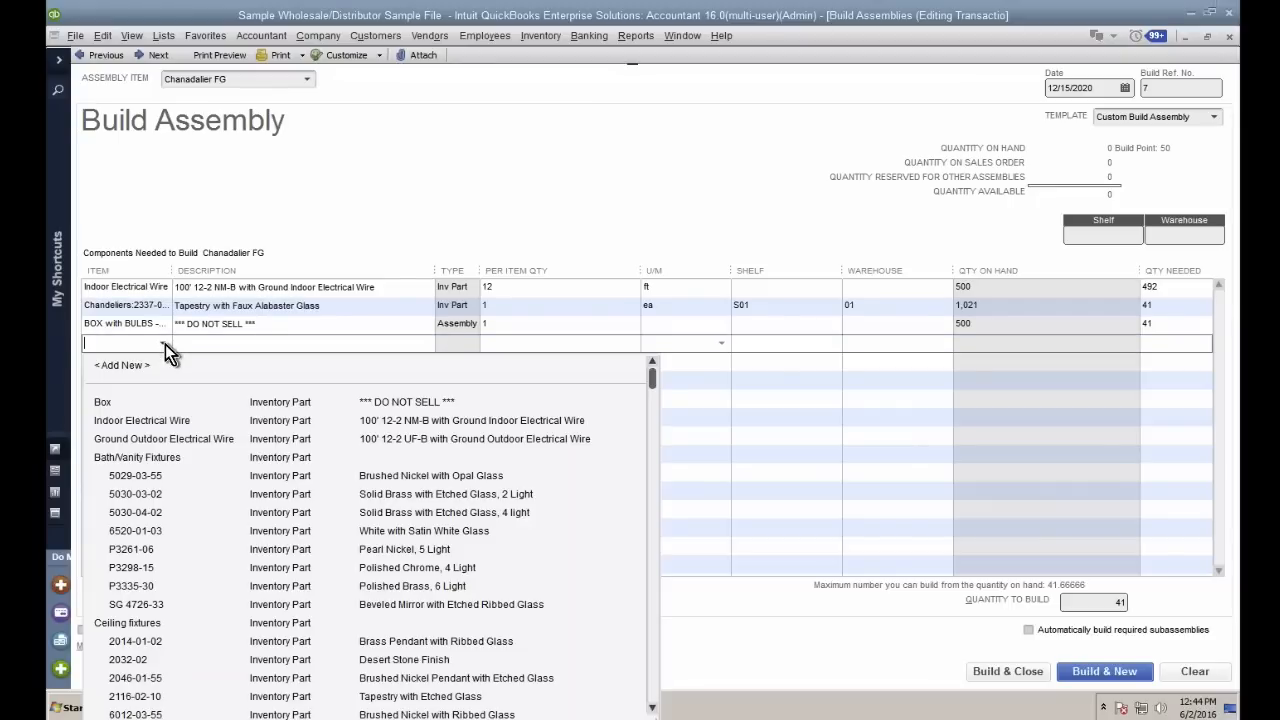
left_click(165, 344)
left_click(544, 306)
left_click(541, 288)
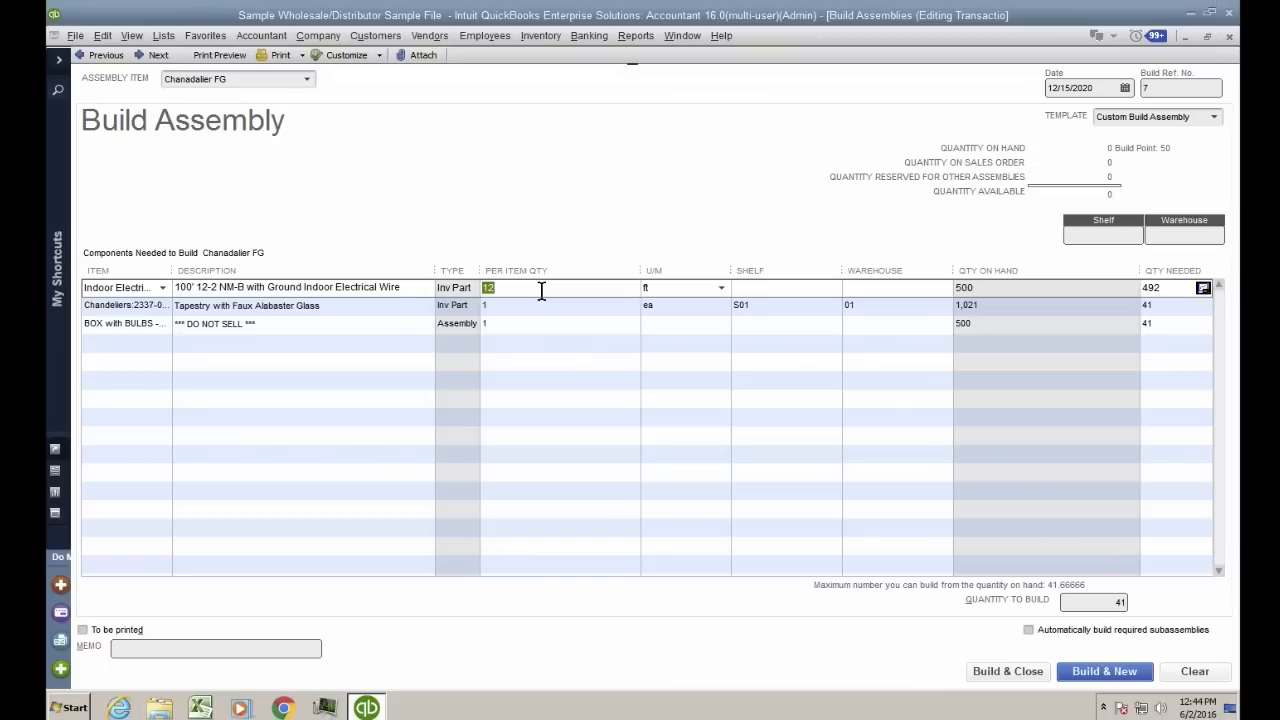
left_click(538, 305)
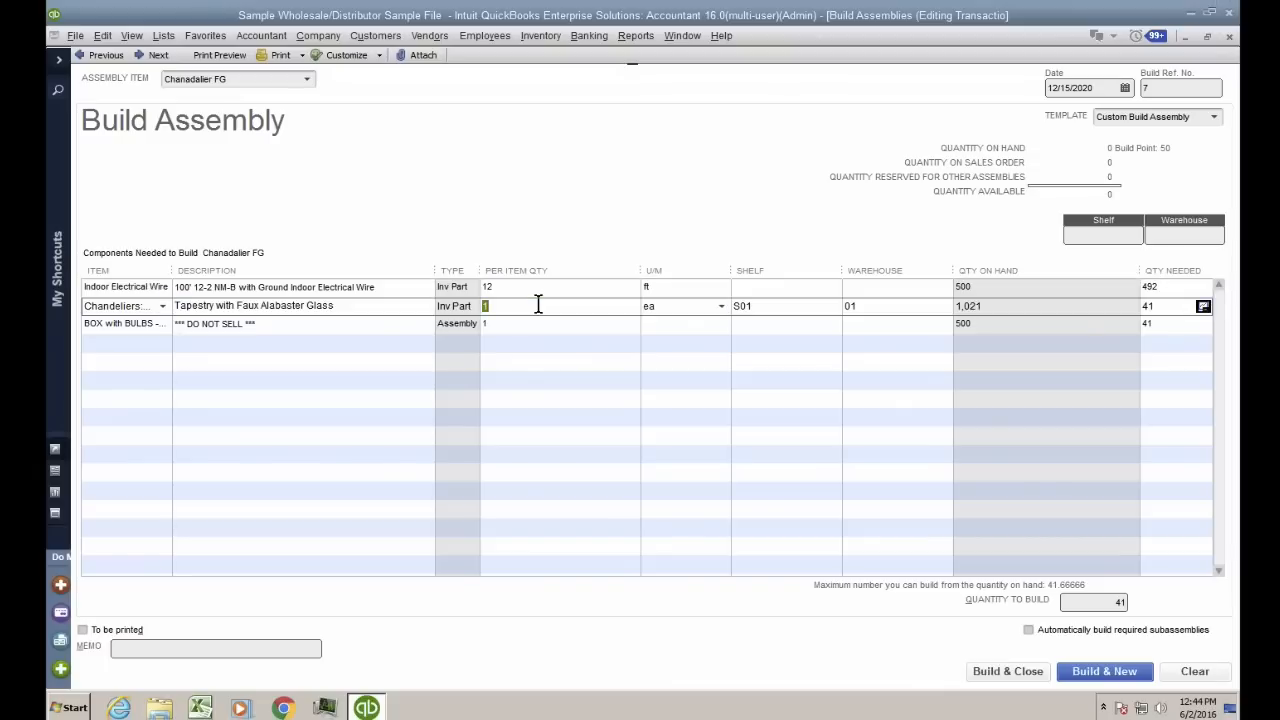
left_click(536, 324)
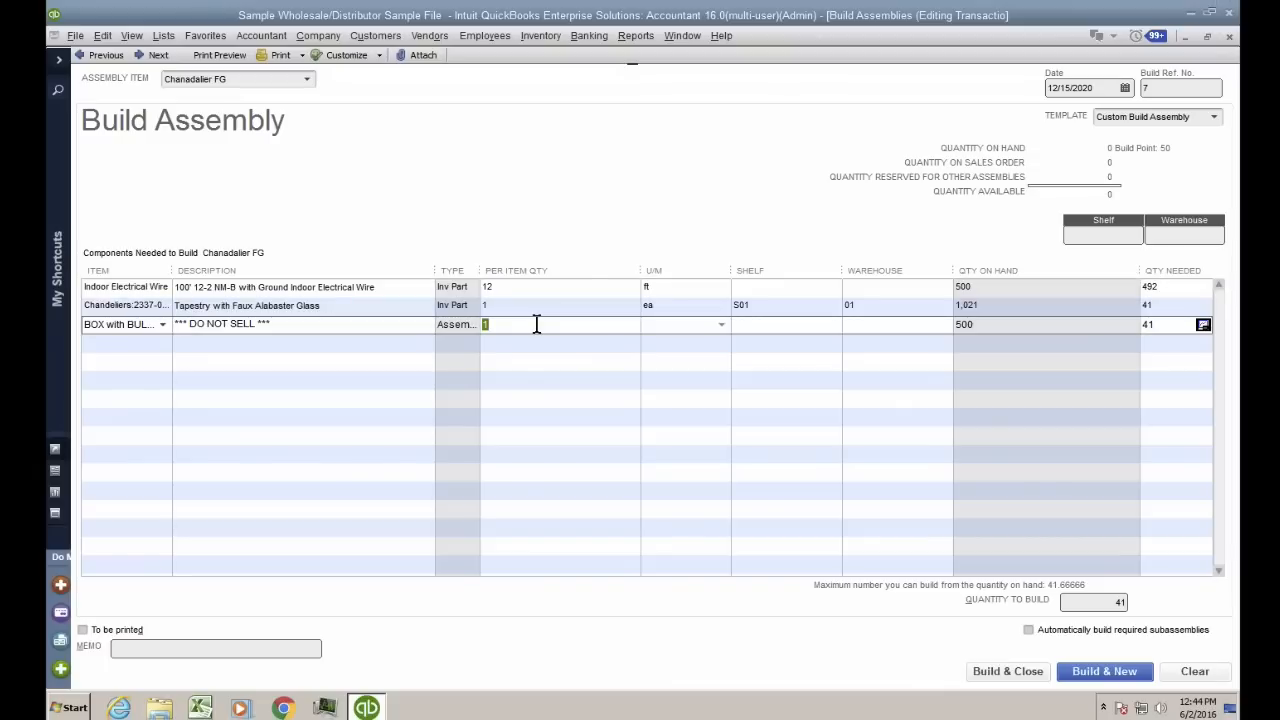
left_click(533, 288)
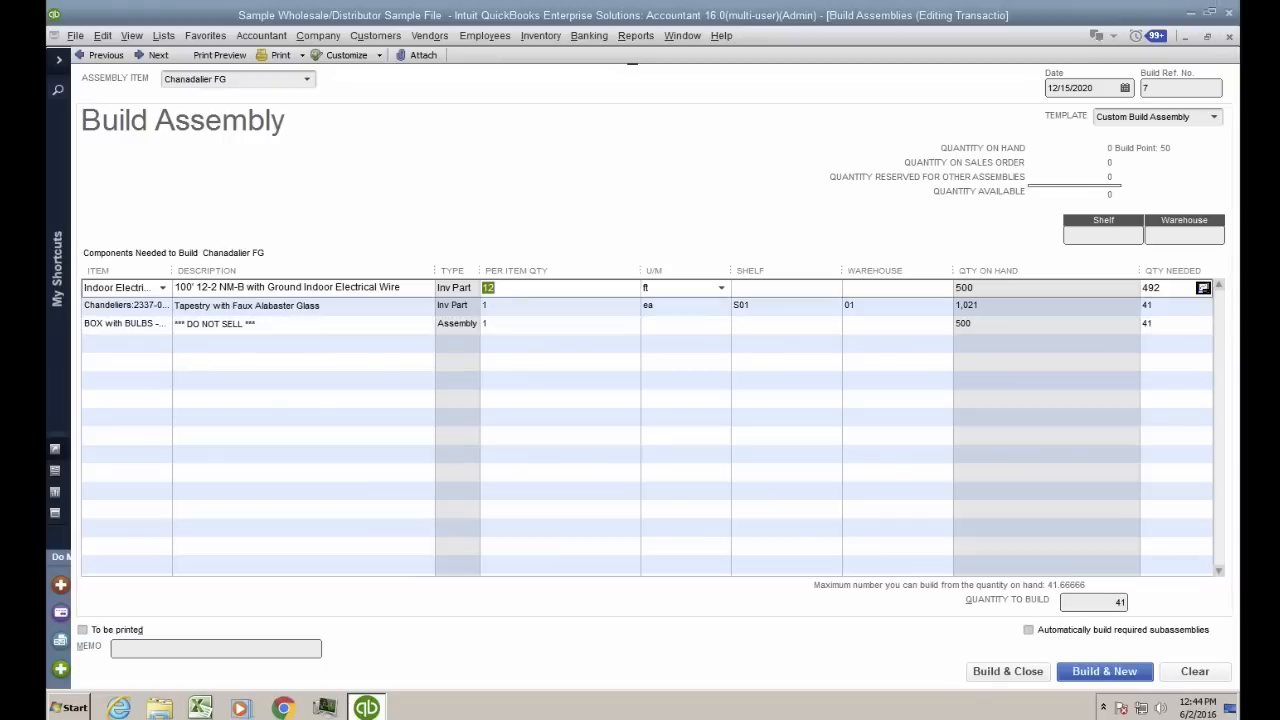
left_click(523, 305)
left_click(522, 325)
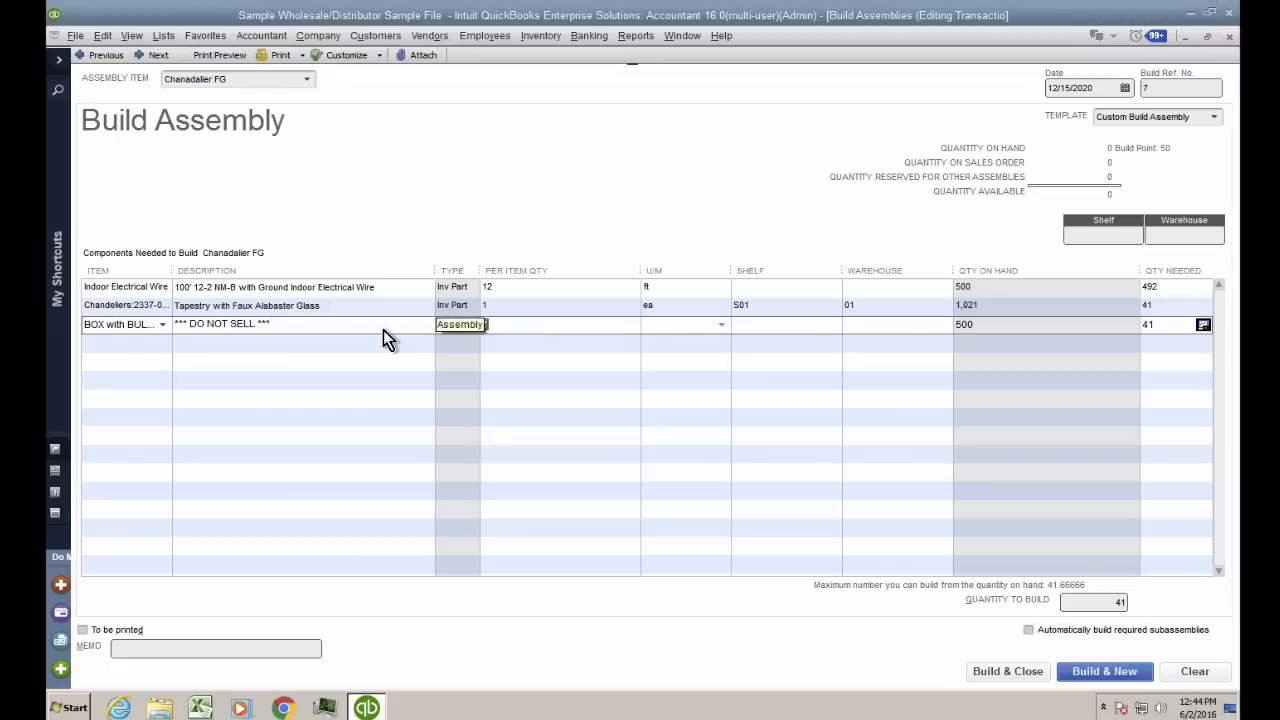
left_click_drag(175, 271, 212, 271)
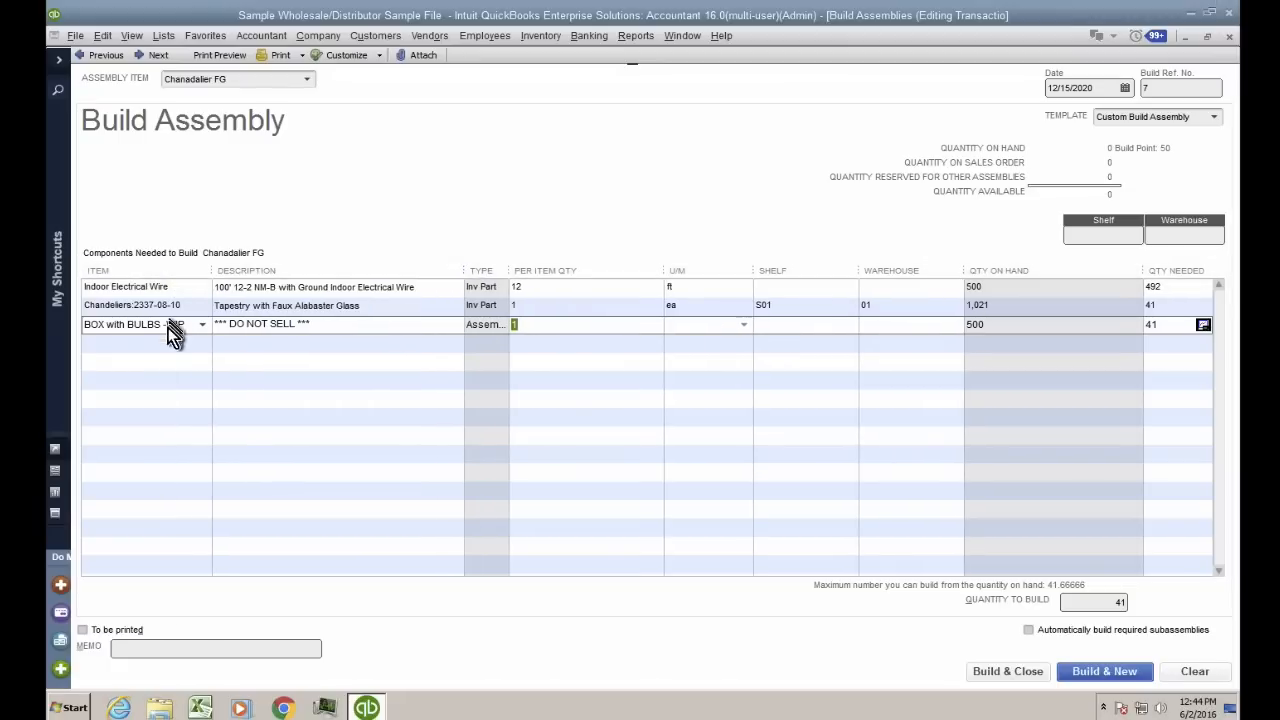
Set the BOX with BULBS -WIP component to 2 per item for this build, and build and close the assembly
left_click(549, 327)
type("2")
left_click(548, 358)
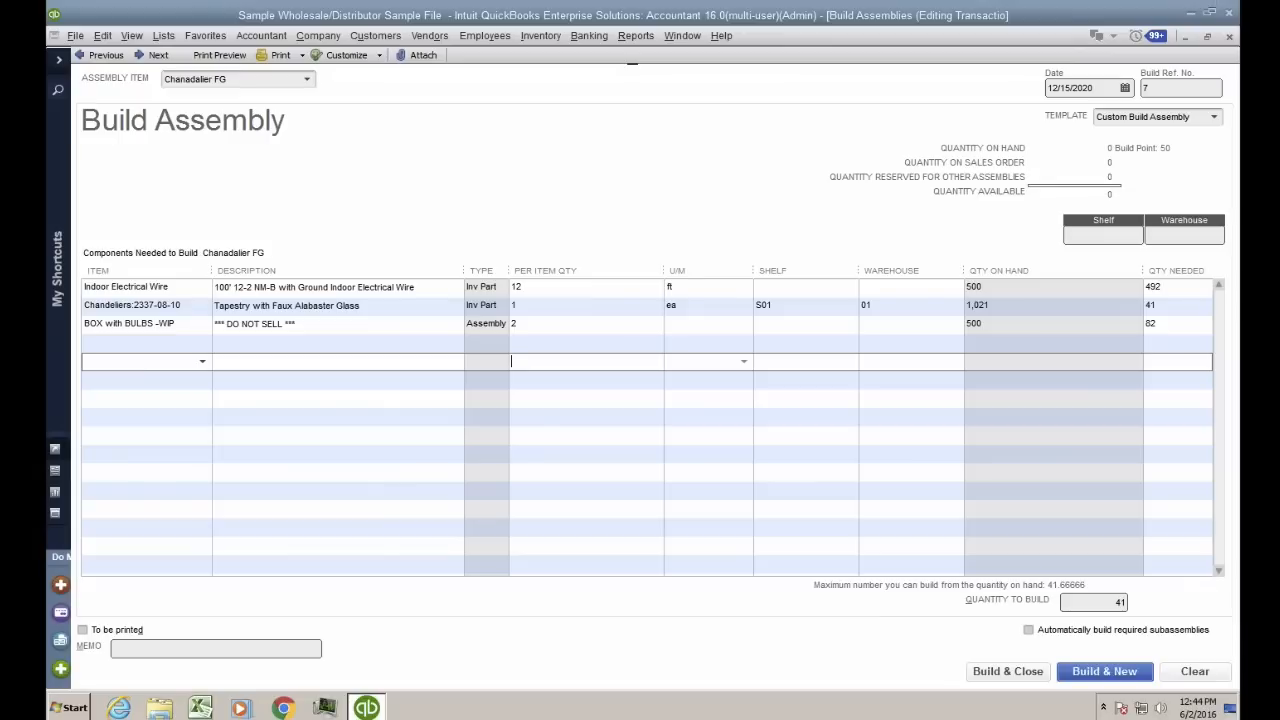
left_click(556, 323)
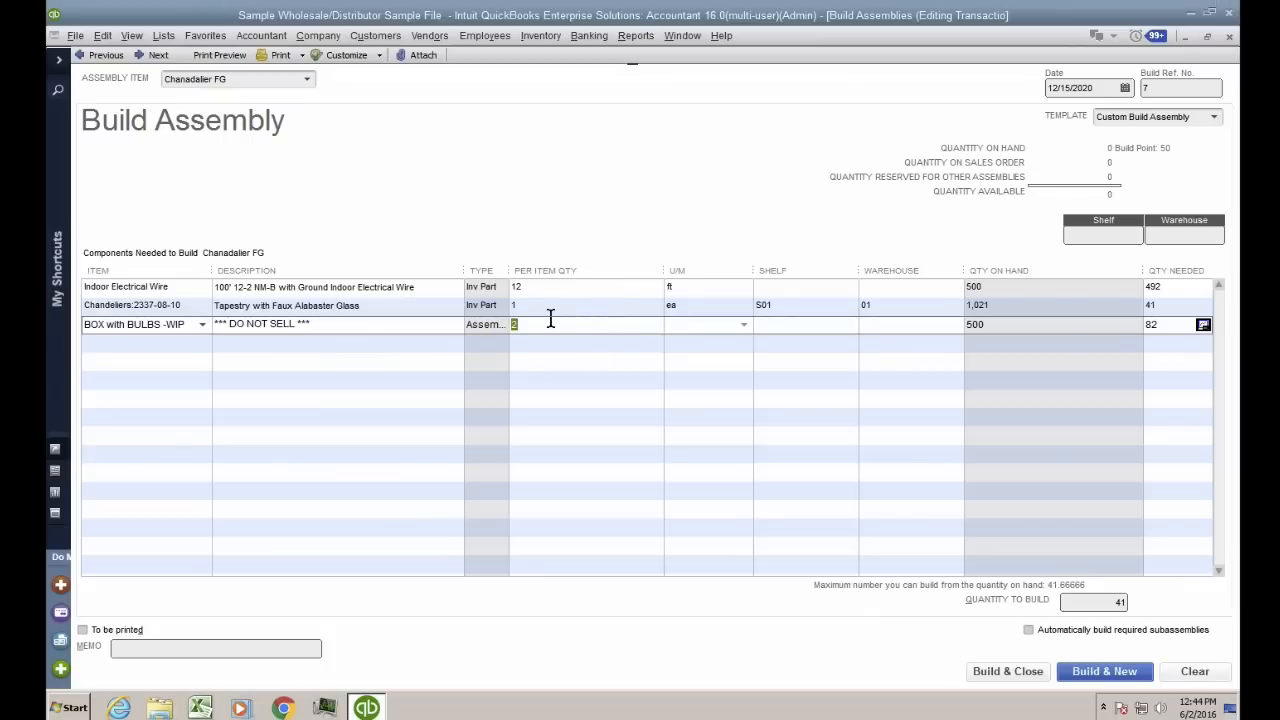
left_click(1007, 675)
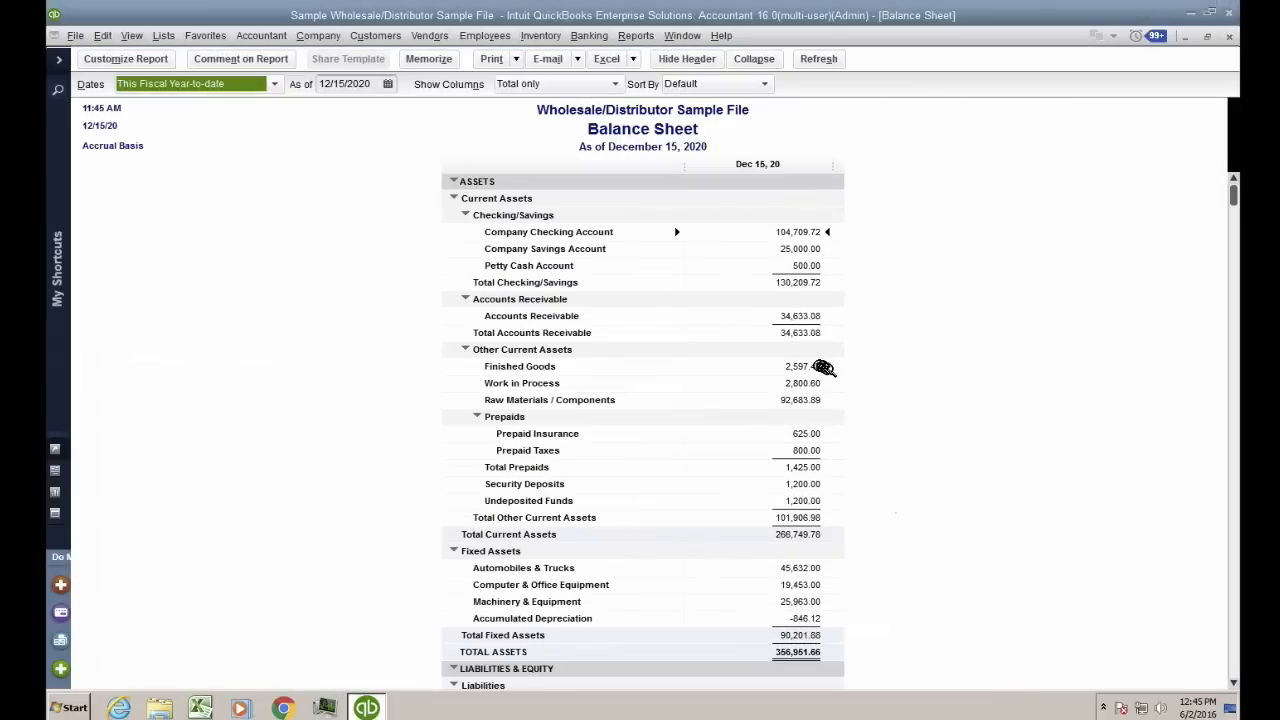
Check the Finished Goods, Work in Process and Raw Materials / Components balances, and check the assemblies' quantities in the Item List
left_click(807, 366)
left_click(811, 383)
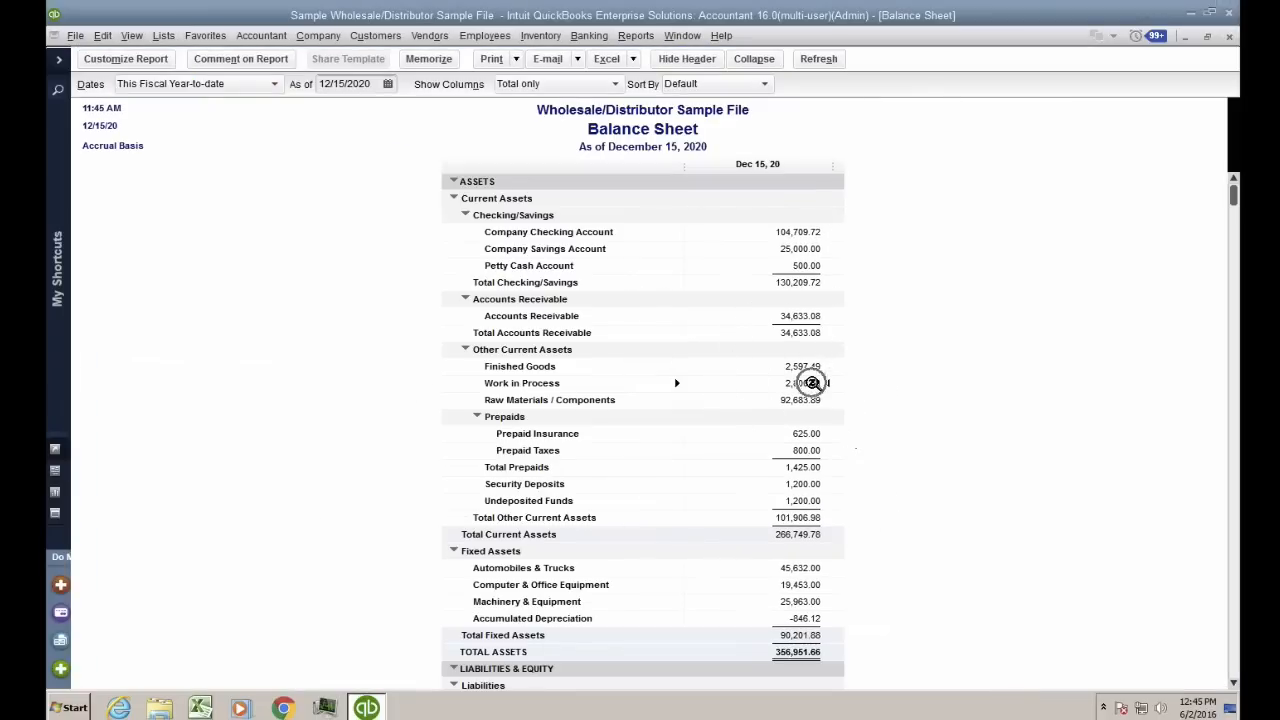
left_click(812, 399)
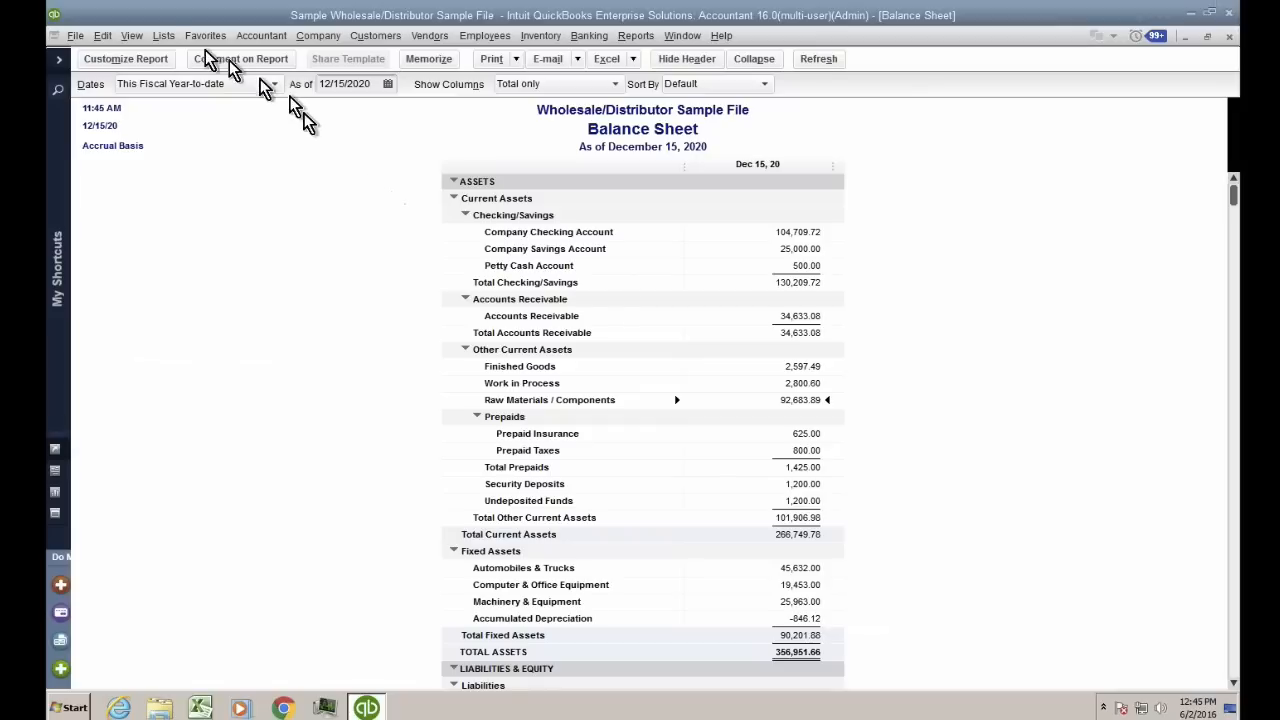
left_click(164, 36)
left_click(182, 74)
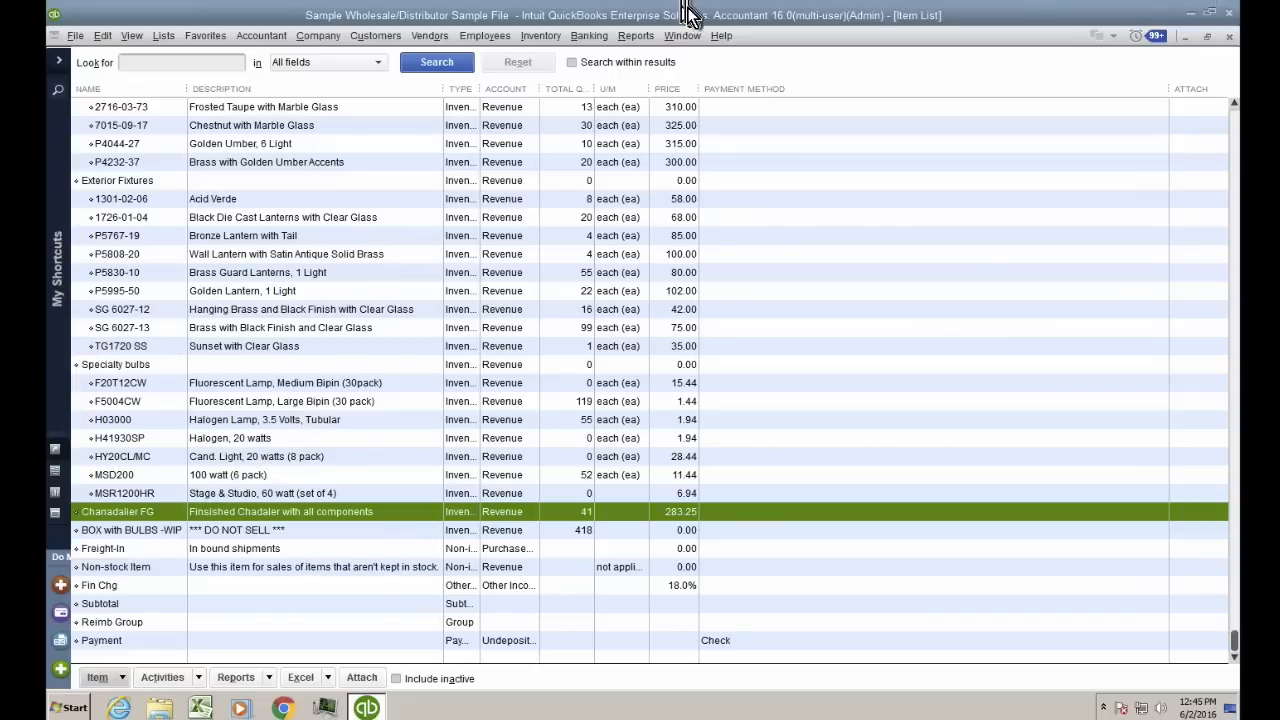
Run the standard Profit & Loss report in collapsed form for This Fiscal Year-to-date
left_click(640, 38)
mouse_move(671, 196)
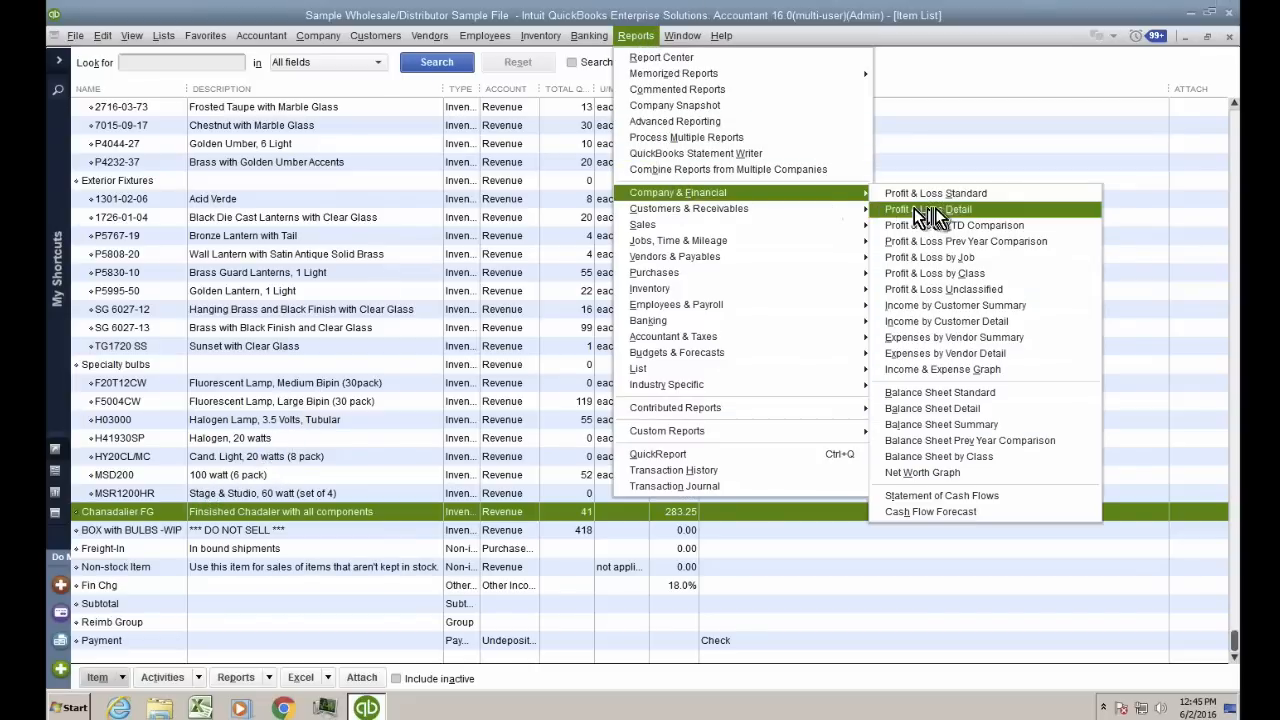
left_click(930, 195)
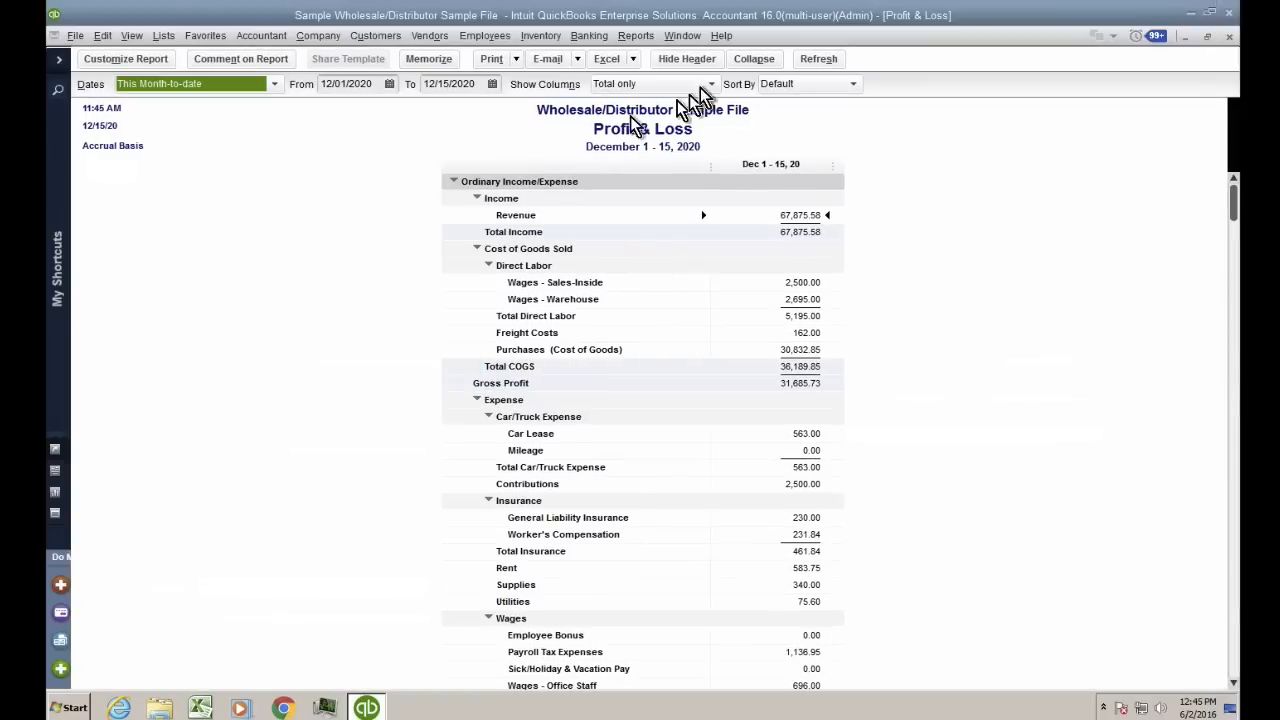
left_click(763, 60)
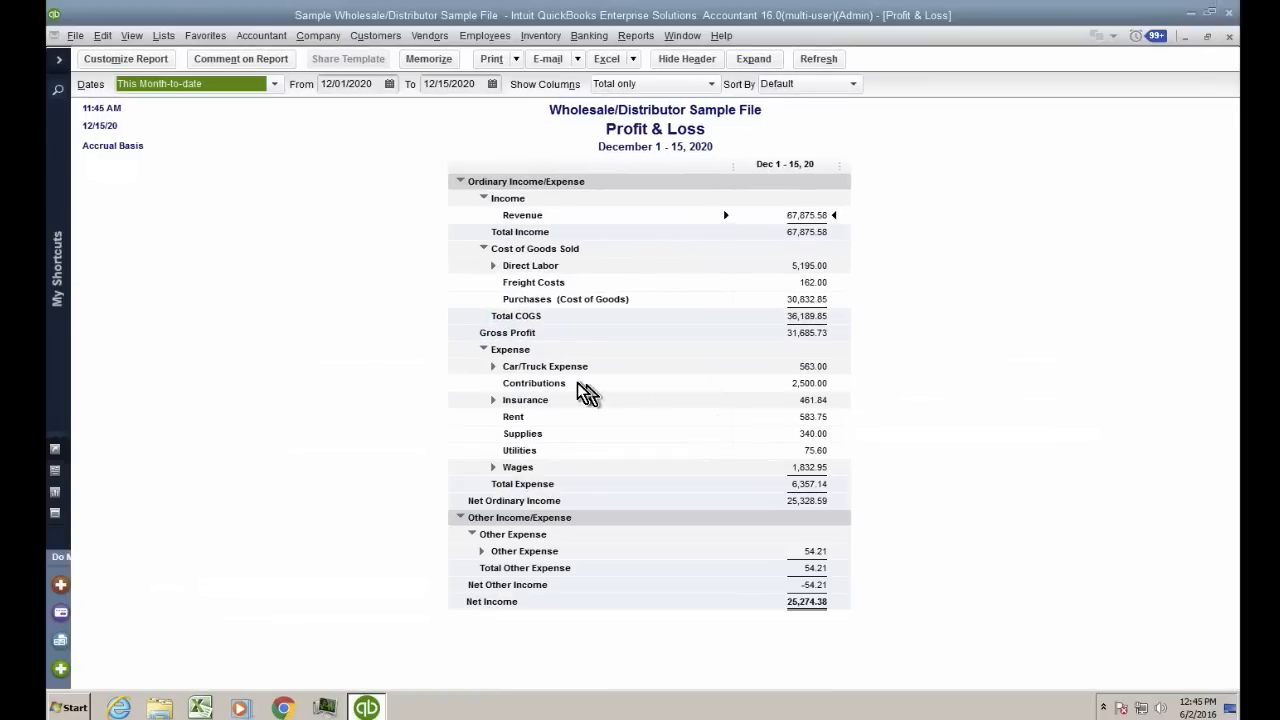
left_click(192, 84)
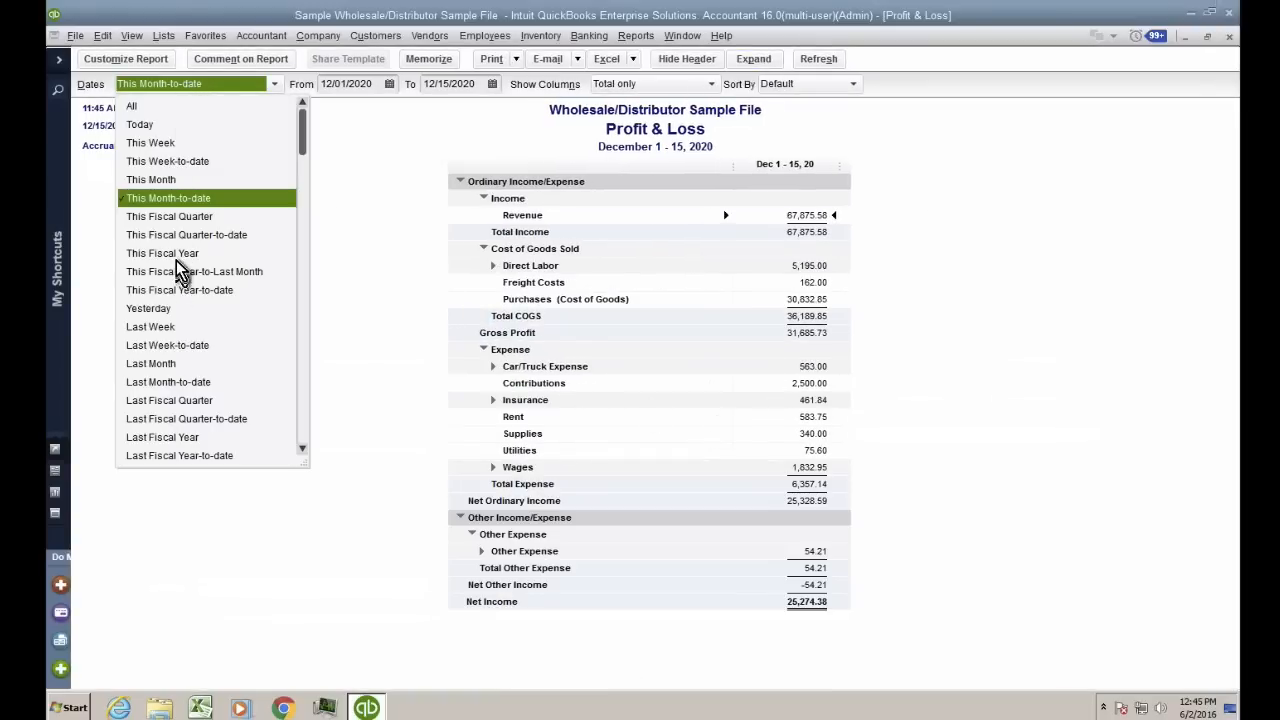
left_click(180, 291)
Expand the Wages group in the Profit & Loss expenses and examine its accounts down to Wages - Office Staff
scroll(694, 439, "down", 3)
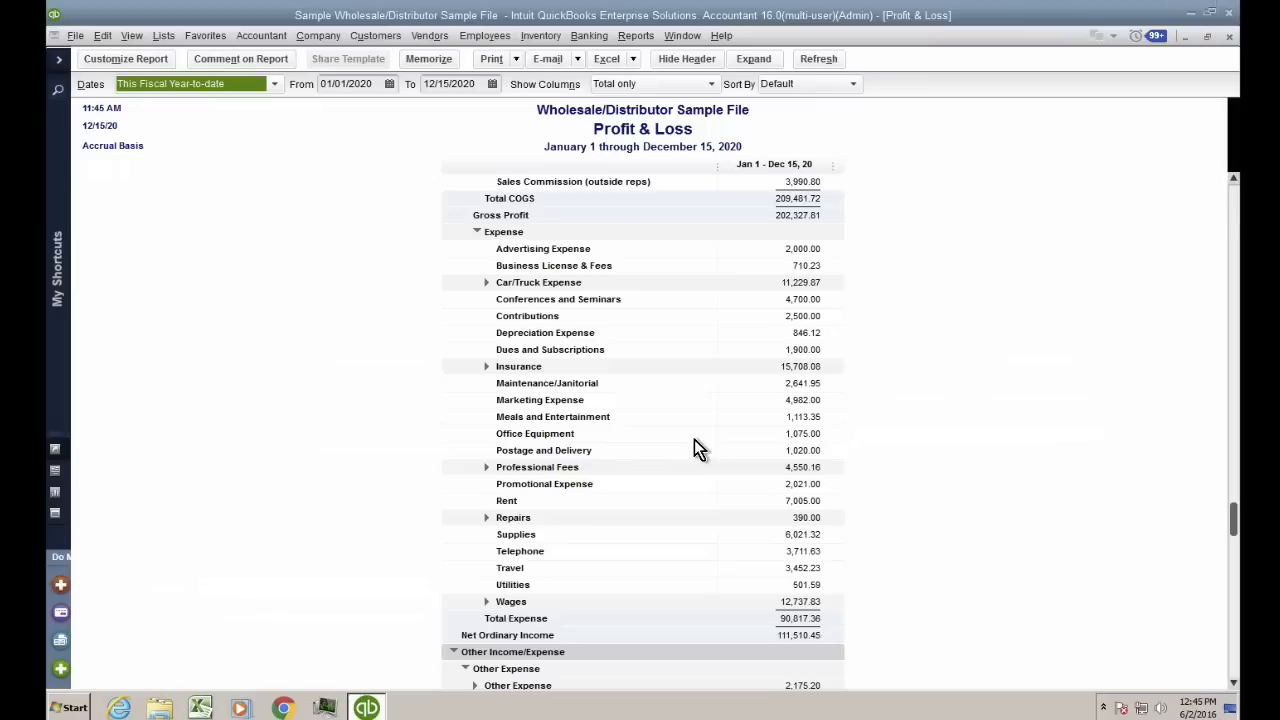
left_click(487, 602)
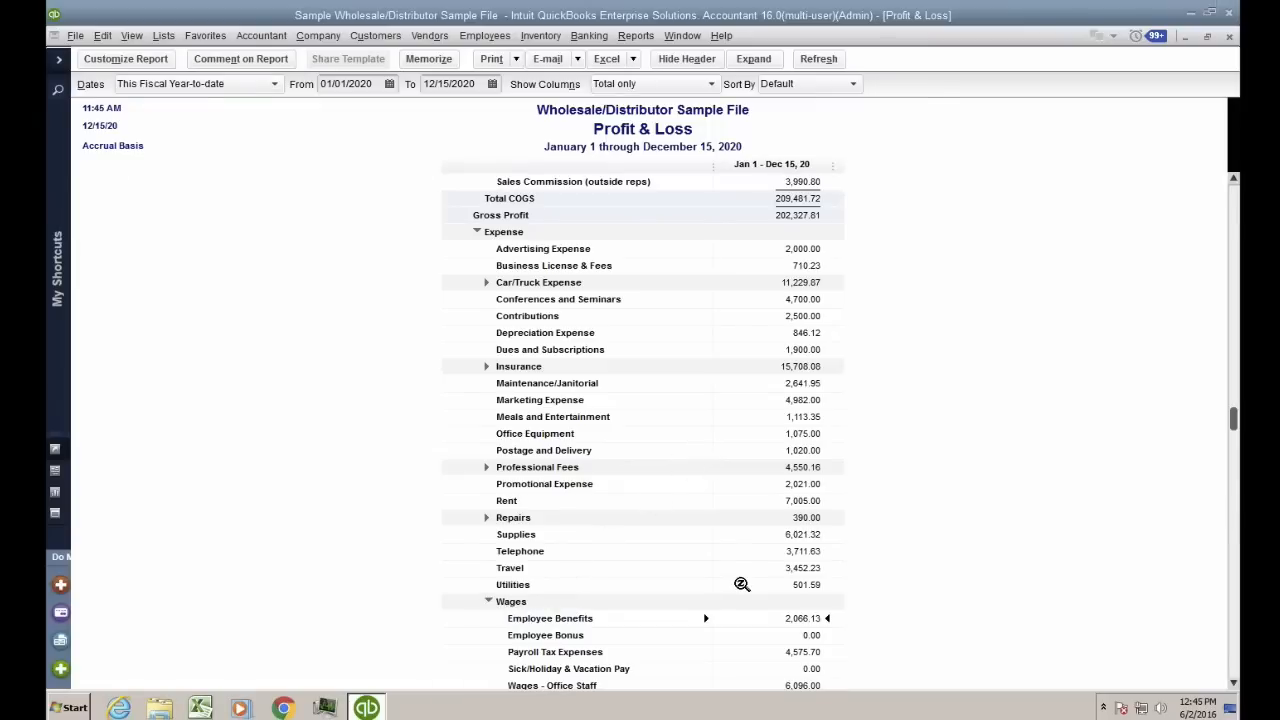
scroll(741, 583, "down", 1)
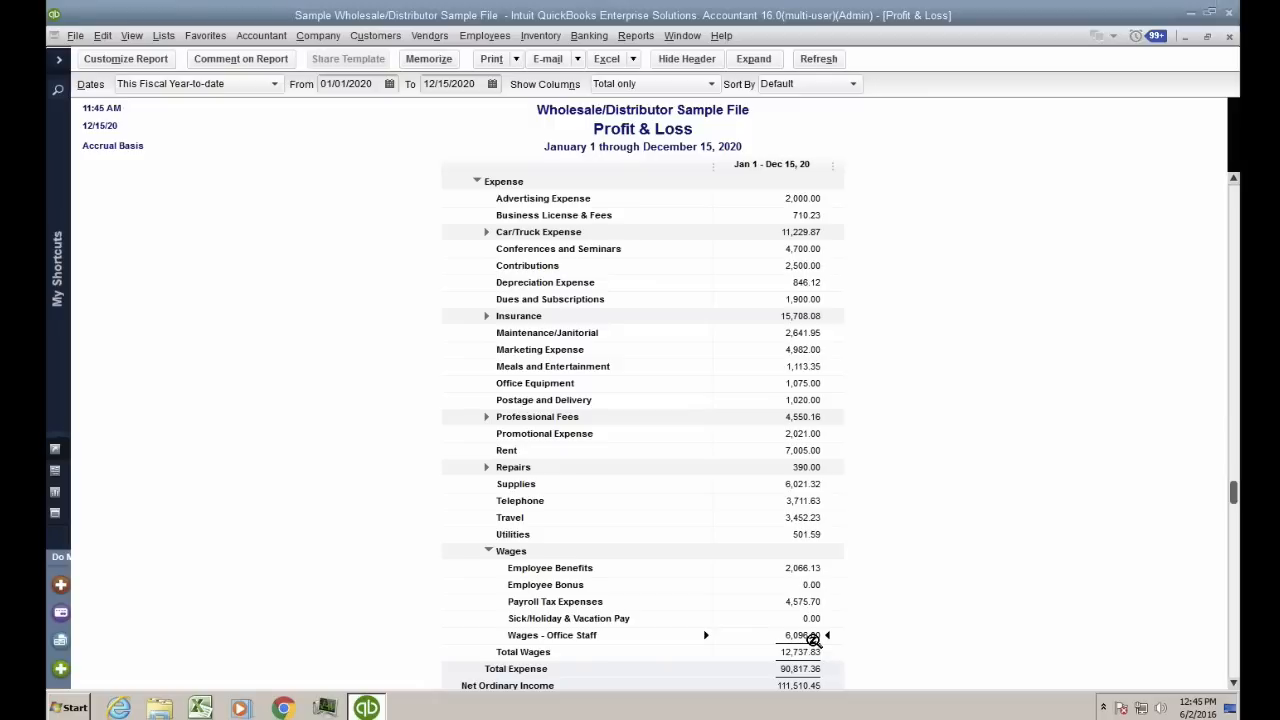
key("ctrl")
key("ctrl")
Open the Chanadalier FG item from the Item List to check its bill of materials cost and average cost
left_click(165, 37)
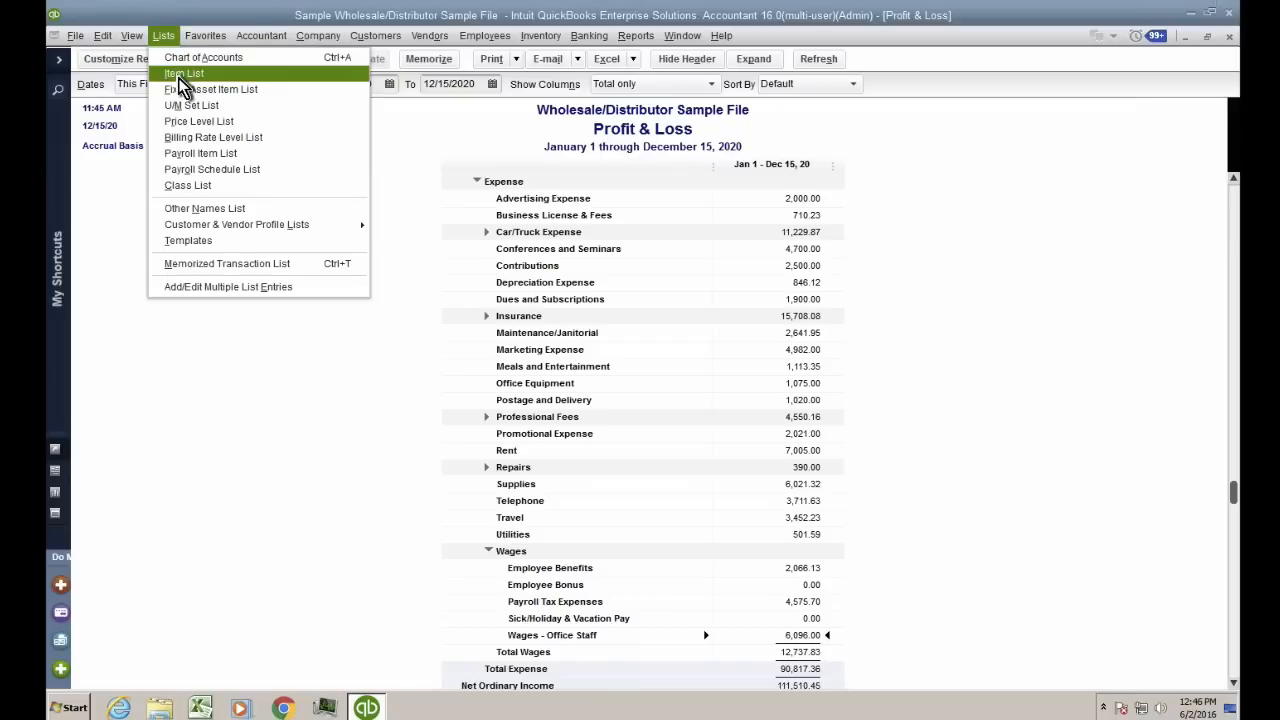
left_click(178, 75)
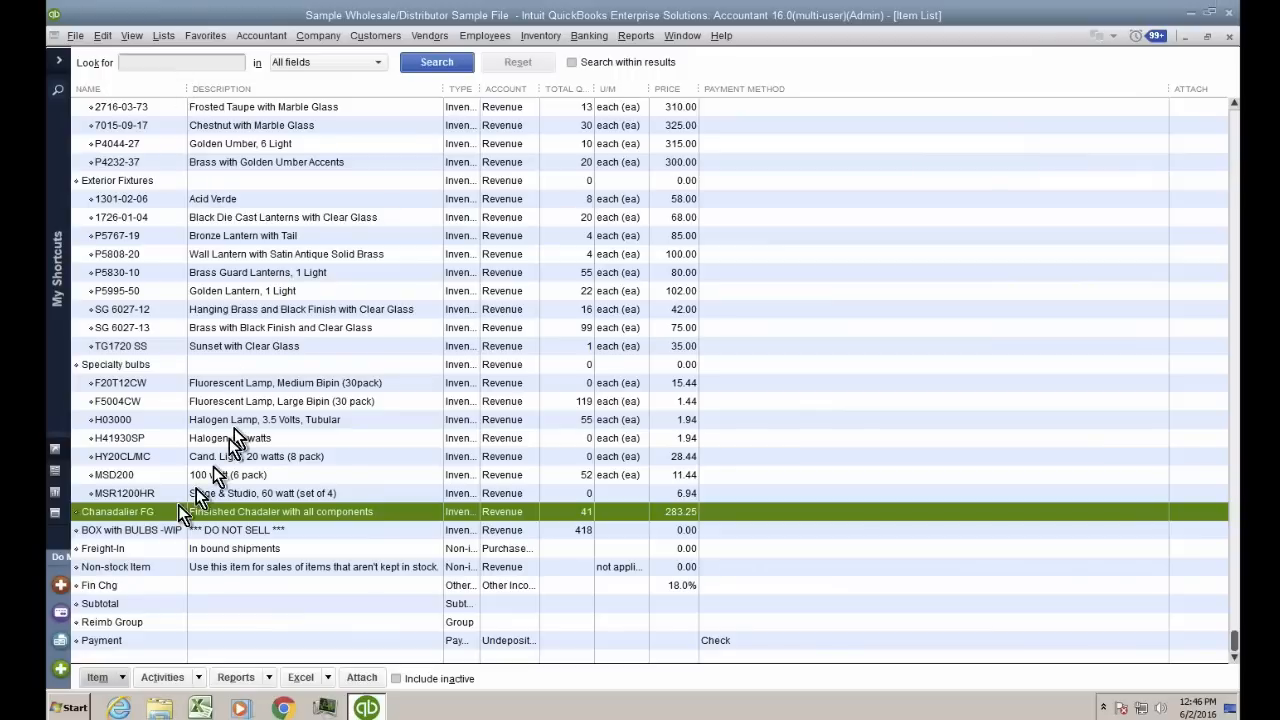
double_click(148, 515)
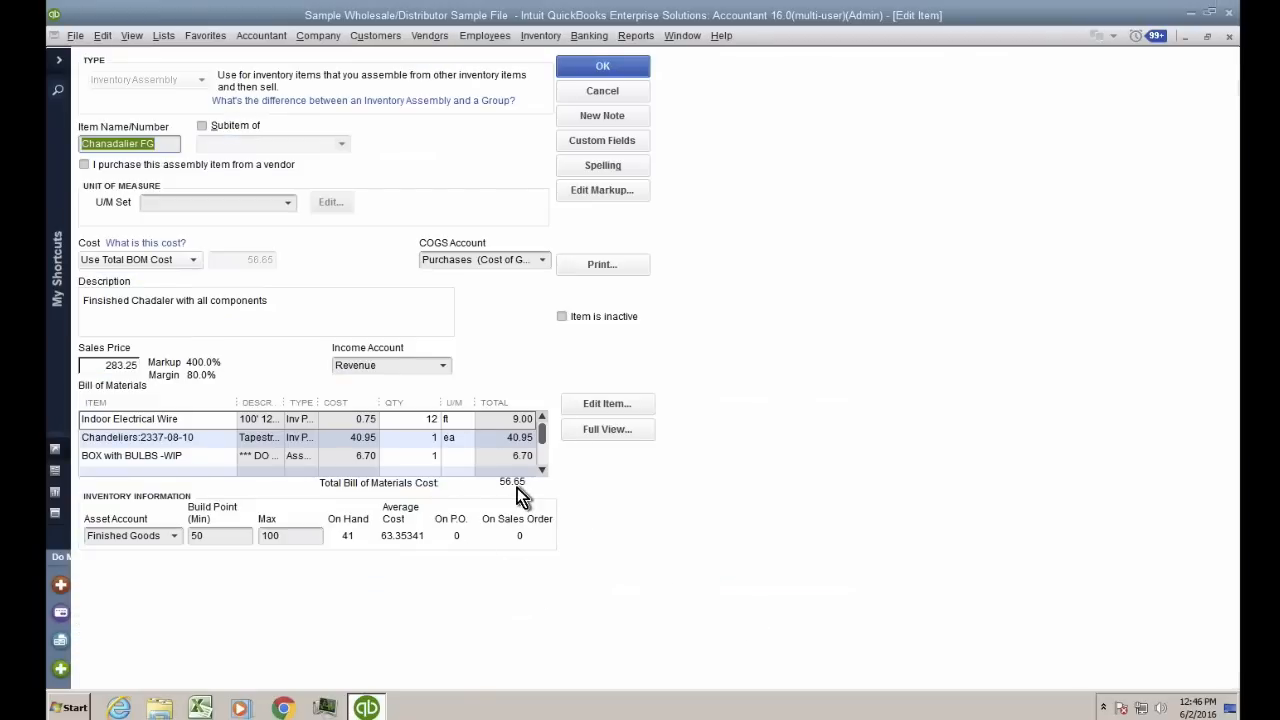
Close the Chanadalier FG item without changes and start a new item of type Service
left_click(517, 488)
left_click(612, 93)
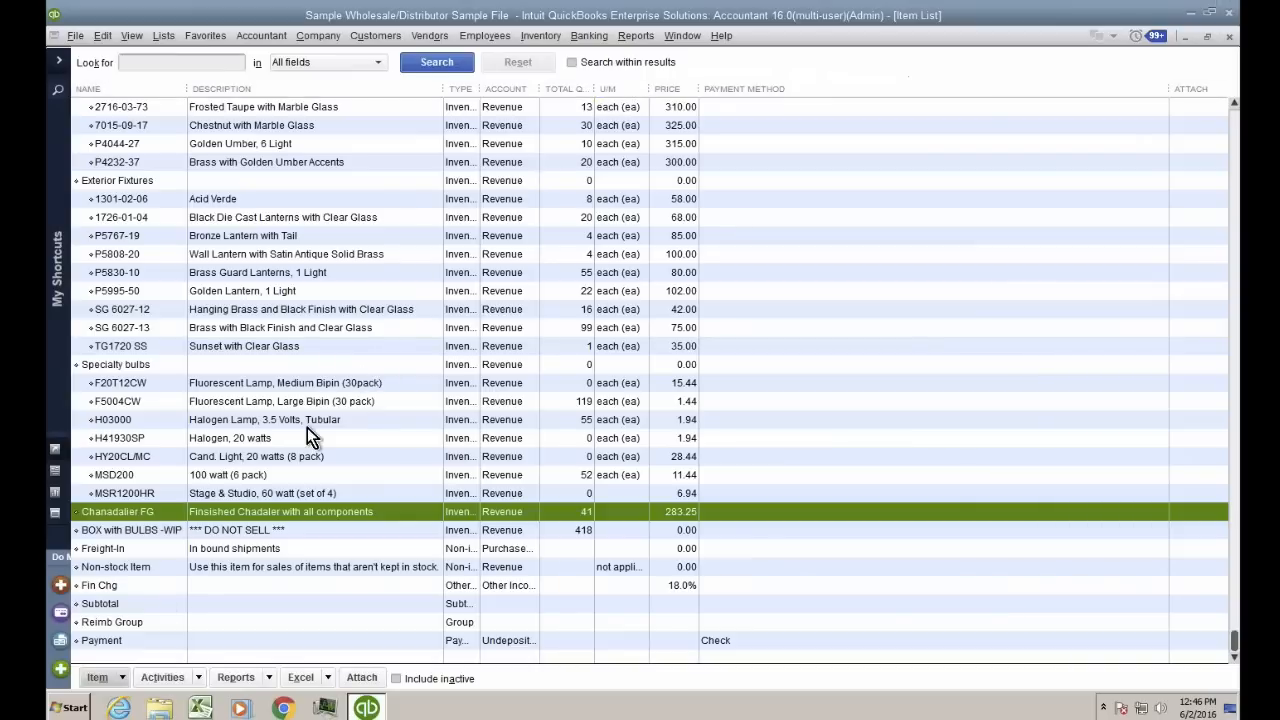
left_click(98, 678)
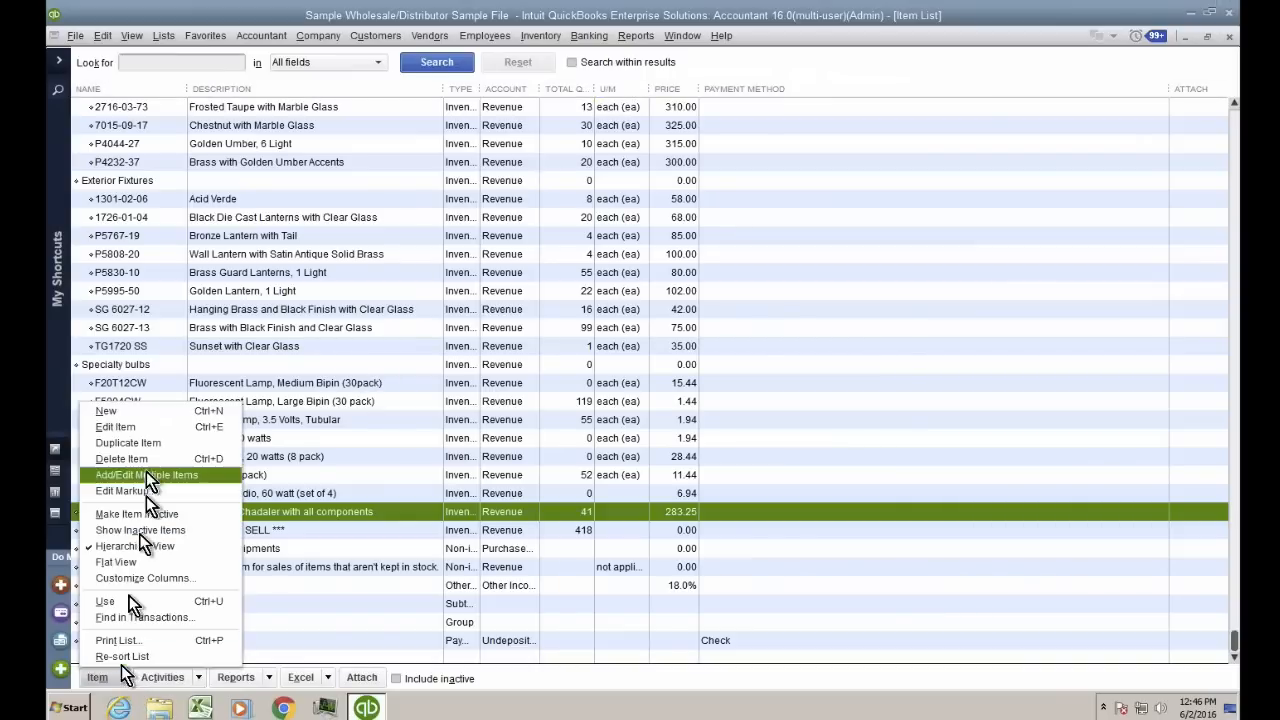
left_click(121, 416)
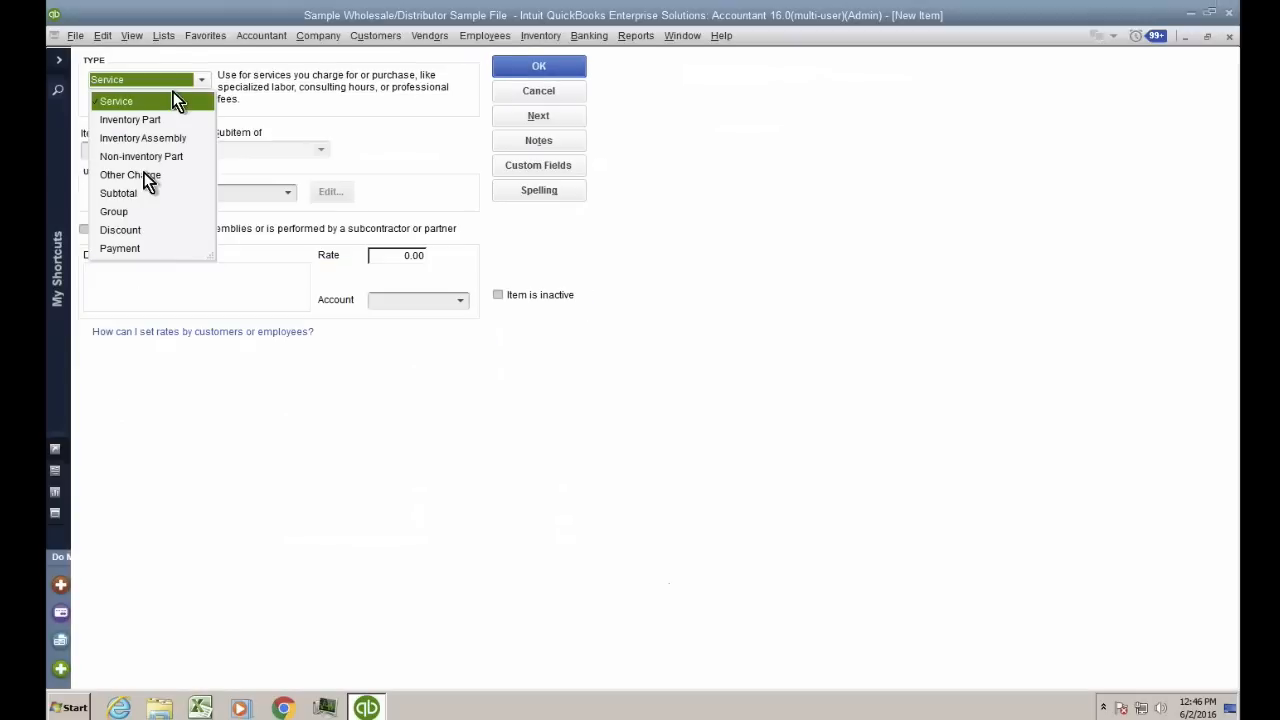
left_click(131, 103)
left_click(142, 83)
left_click(130, 104)
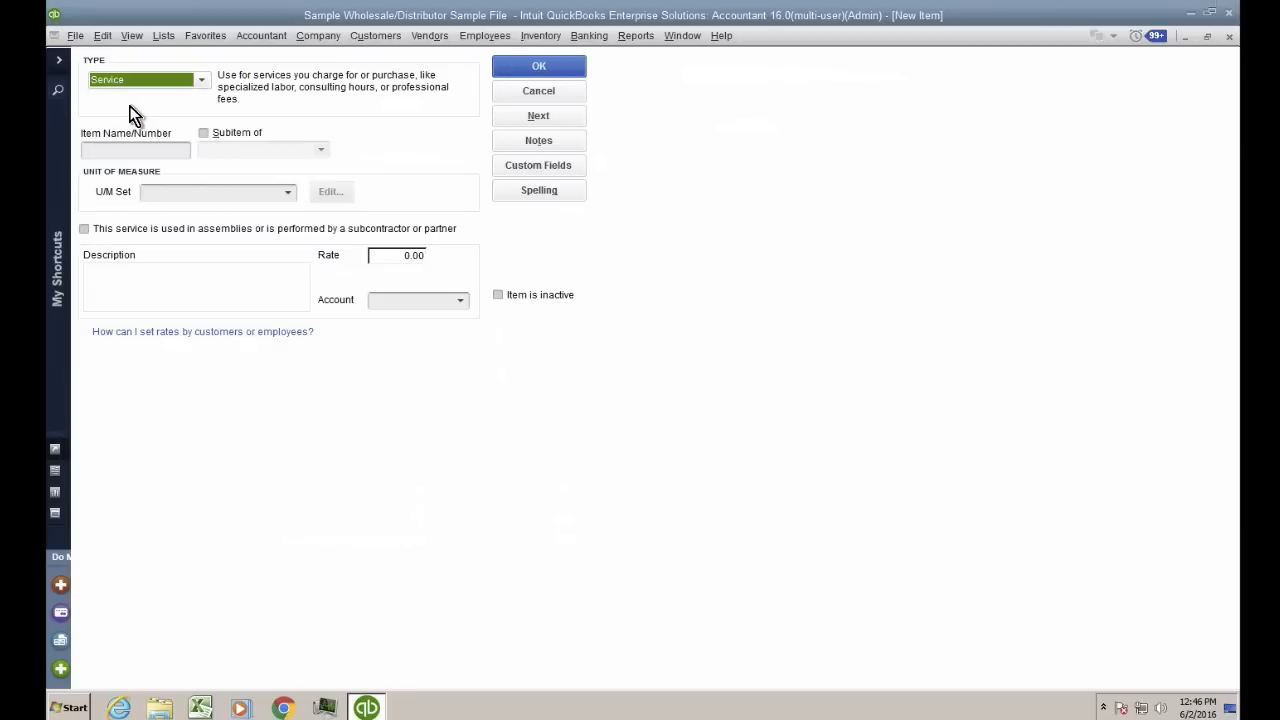
Name the service item "Labor" followed by the worker's first name, and mark it as used in assemblies or performed by a subcontractor
left_click(116, 152)
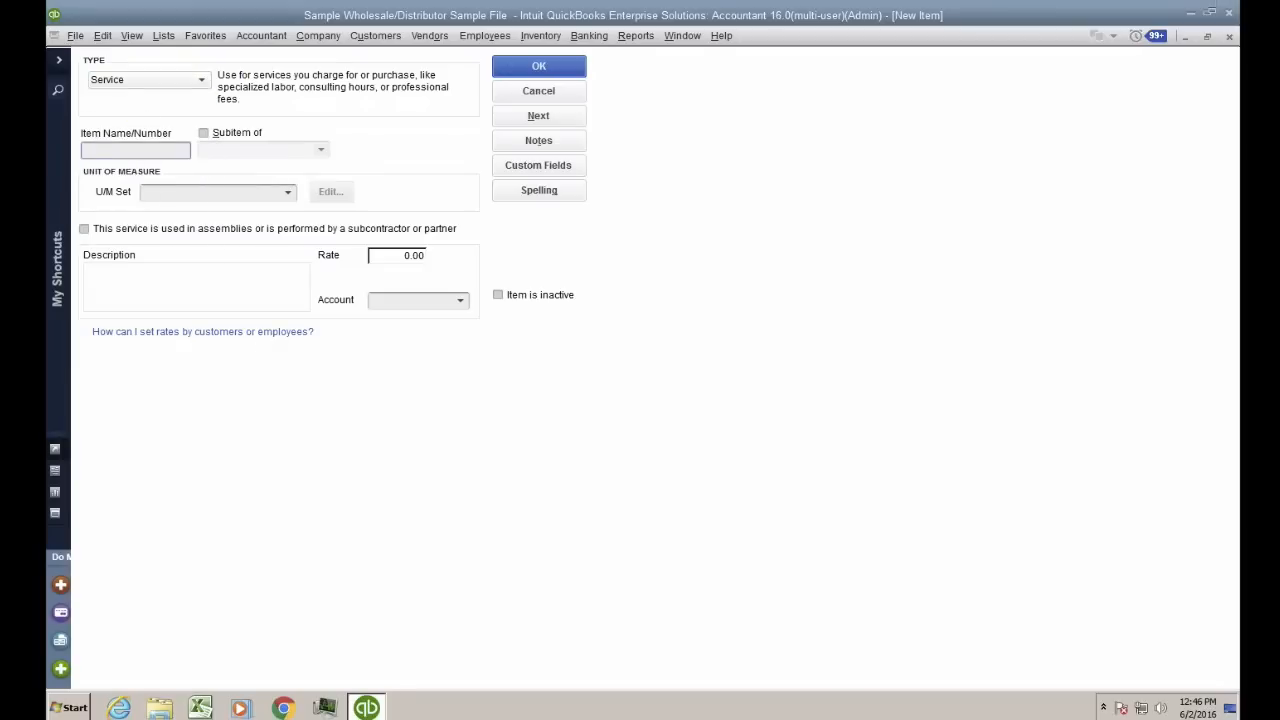
type("LAbor")
key("BackSpace")
key("BackSpace")
key("BackSpace")
type("bor Ma")
key("BackSpace")
key("BackSpace")
key("BackSpace")
type("Mark")
left_click_drag(140, 150, 82, 151)
key("ctrl")
key("ctrl")
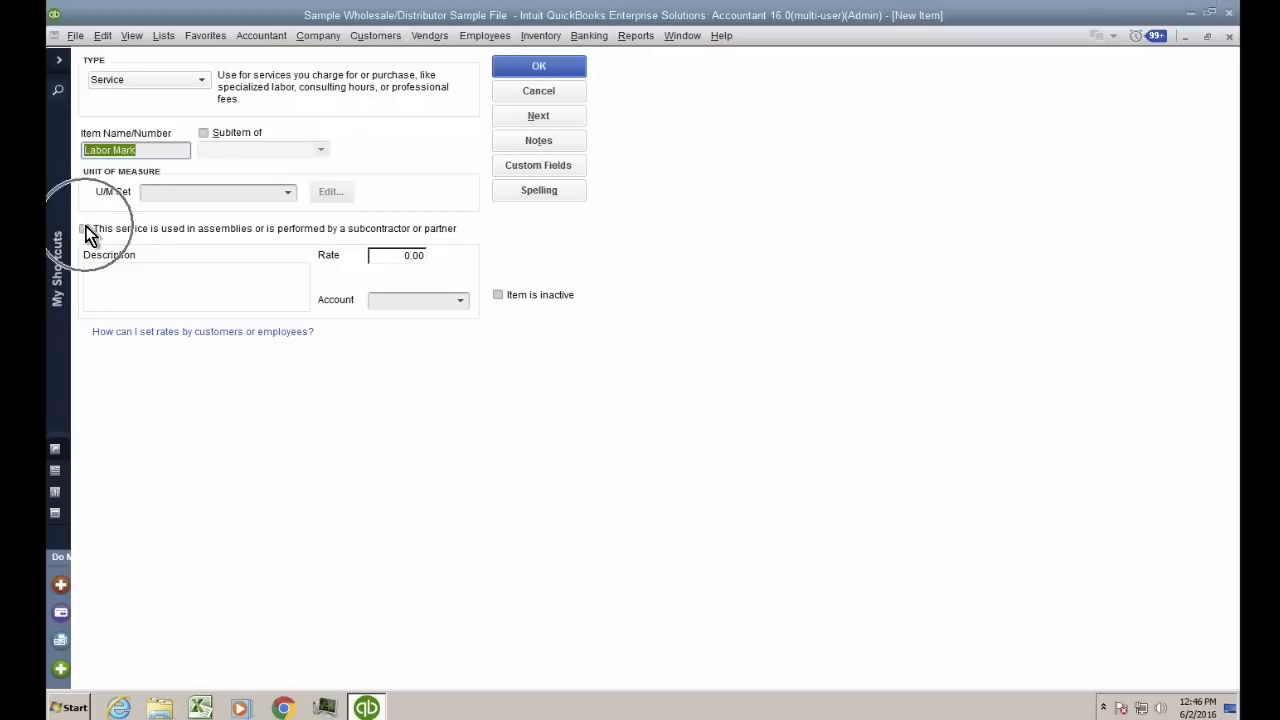
key("ctrl")
key("ctrl")
key("ctrl")
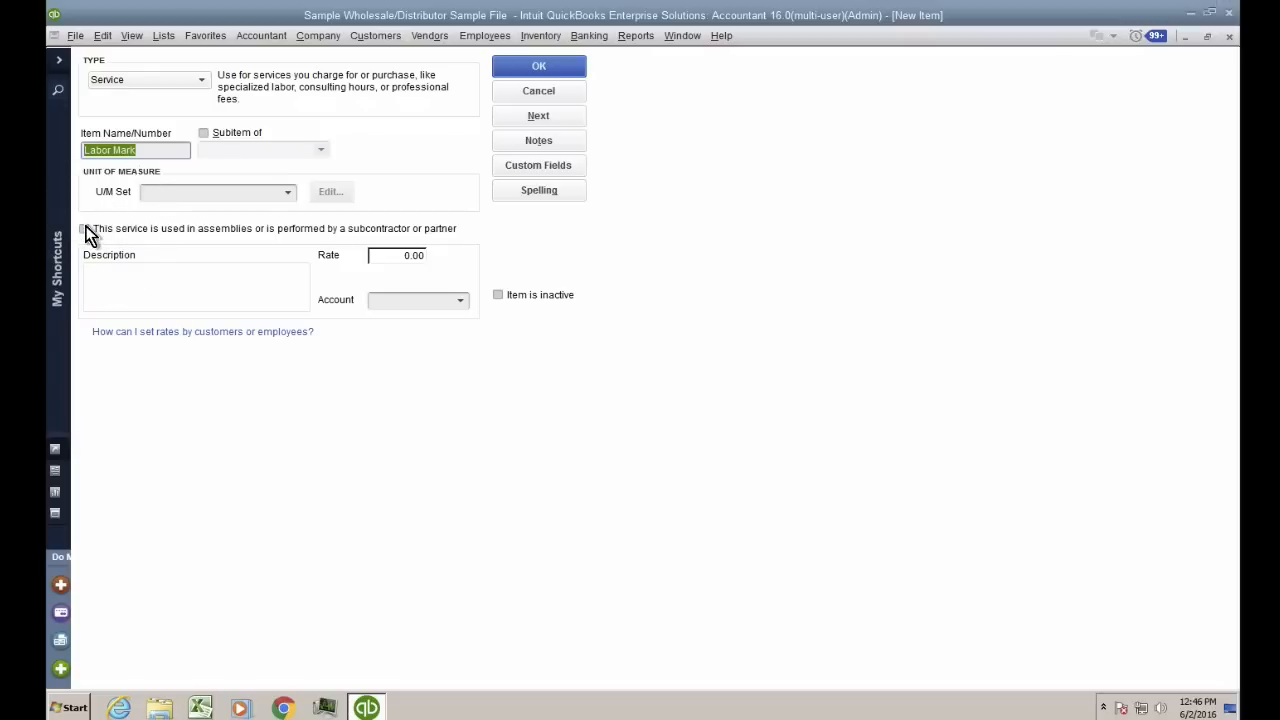
key("ctrl")
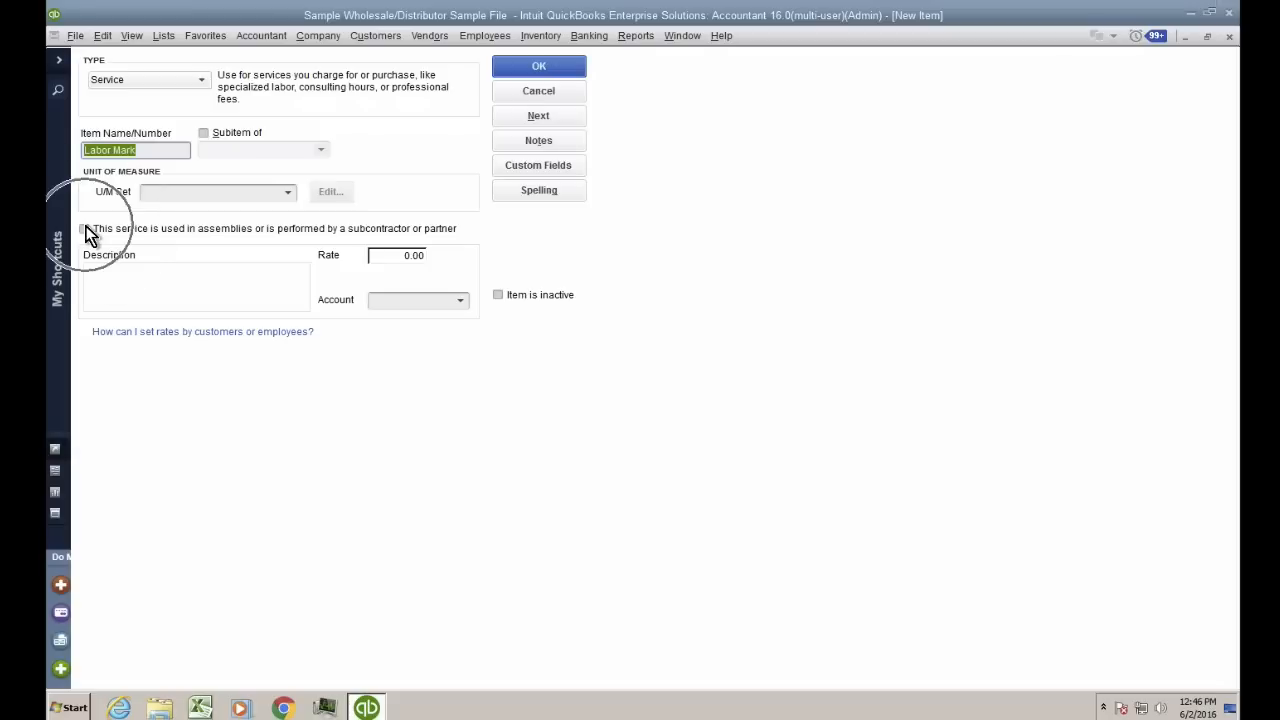
left_click(86, 229)
key("ctrl")
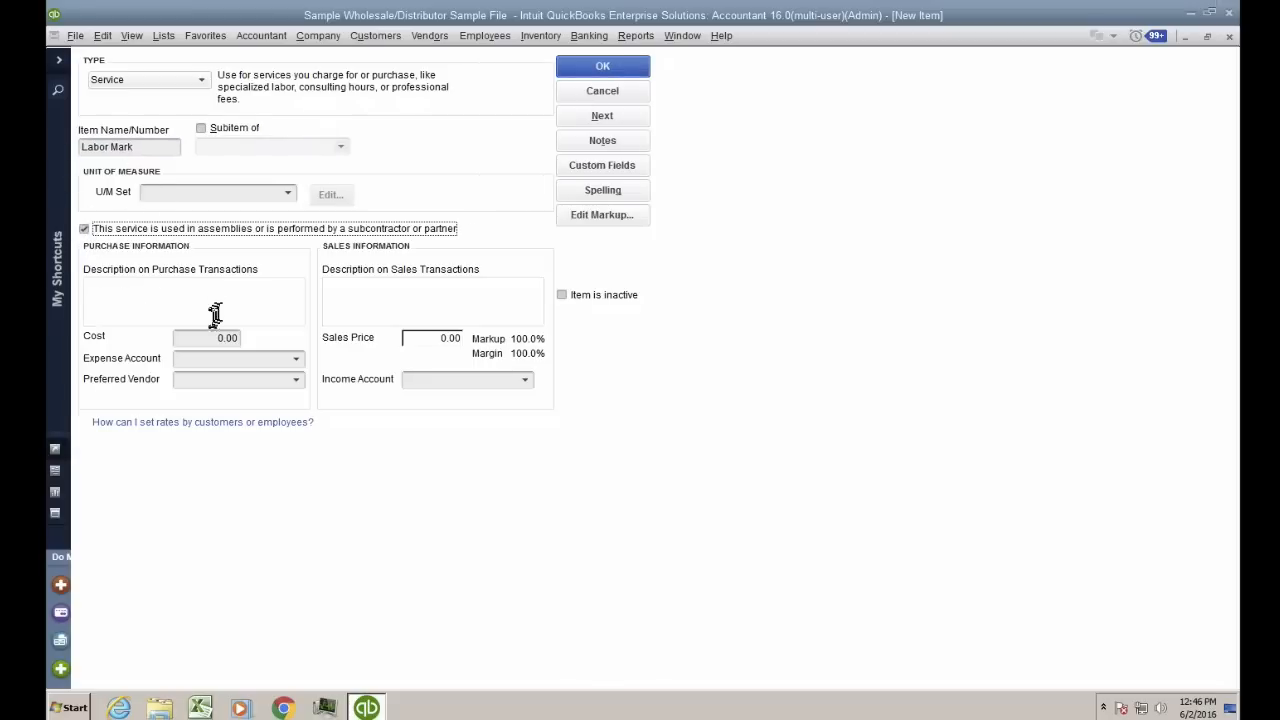
Enter "Hourly $15 + 18%OH" as the labor item's purchase description and set its cost to 15 × 1.18
left_click_drag(211, 338, 256, 338)
left_click(178, 304)
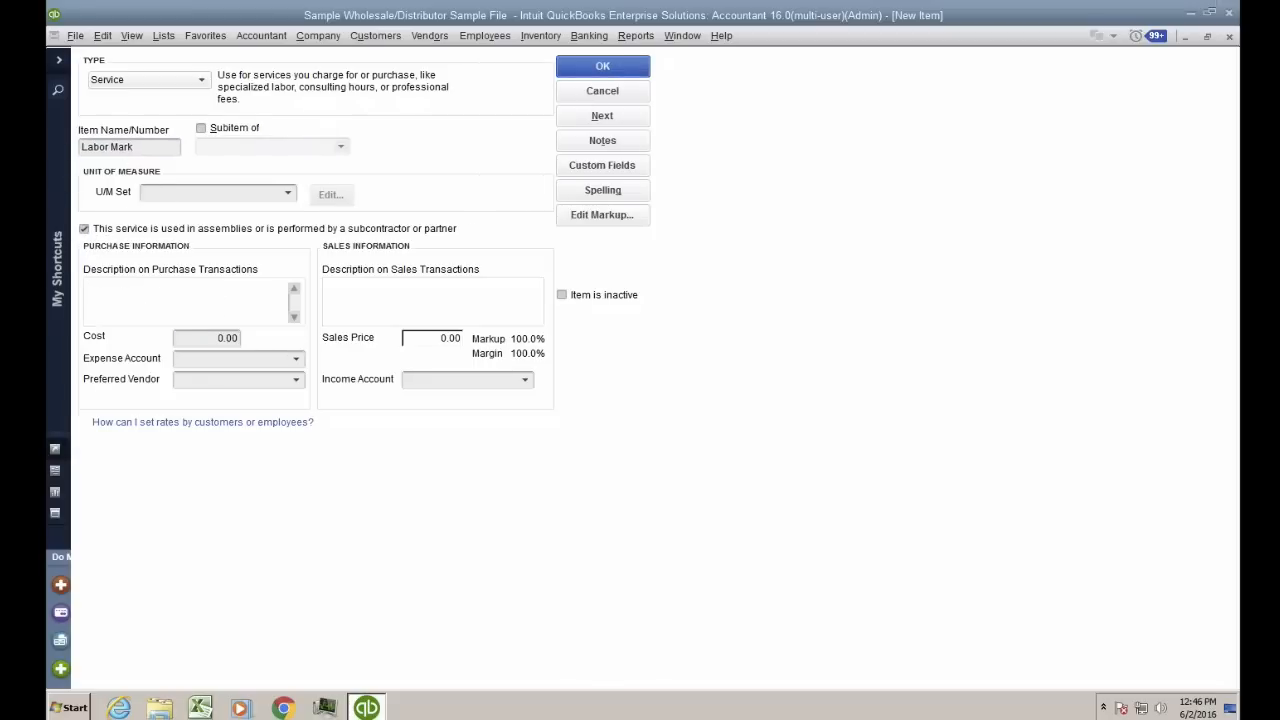
type("Hourly $15 + 18%OH")
left_click(209, 334)
type("15*")
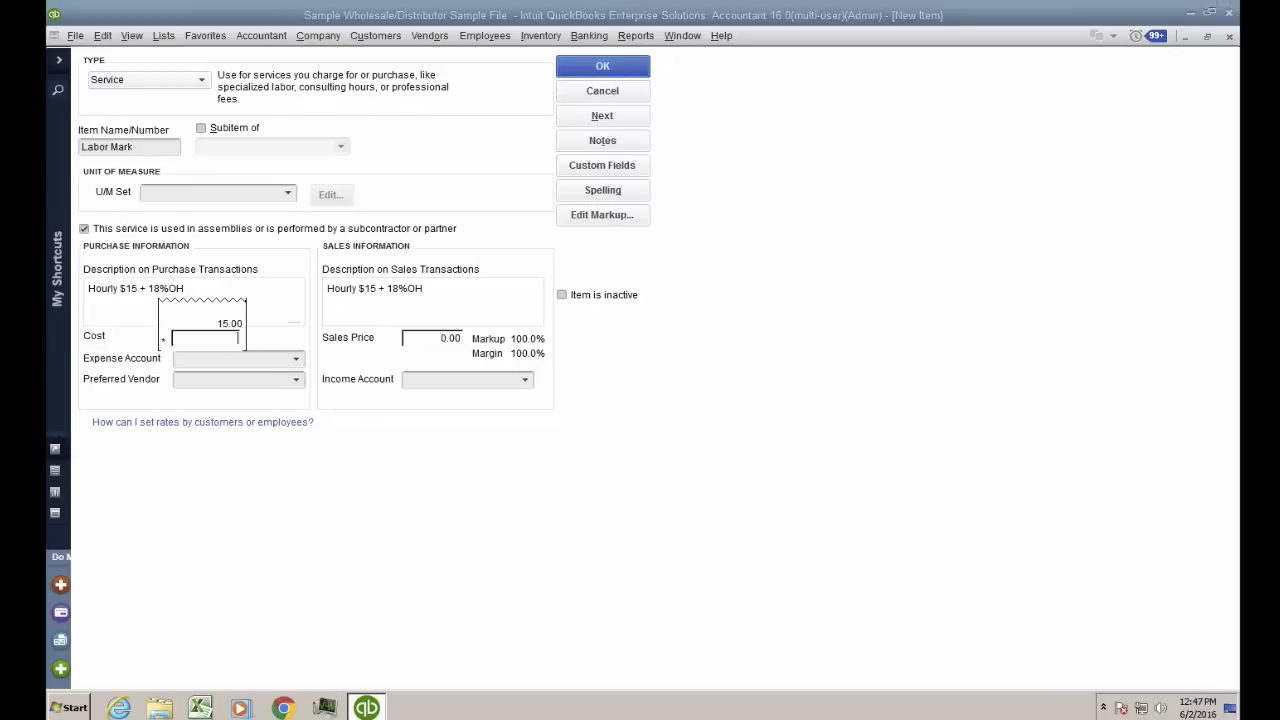
type("1.18")
key("Return")
left_click_drag(199, 340, 309, 342)
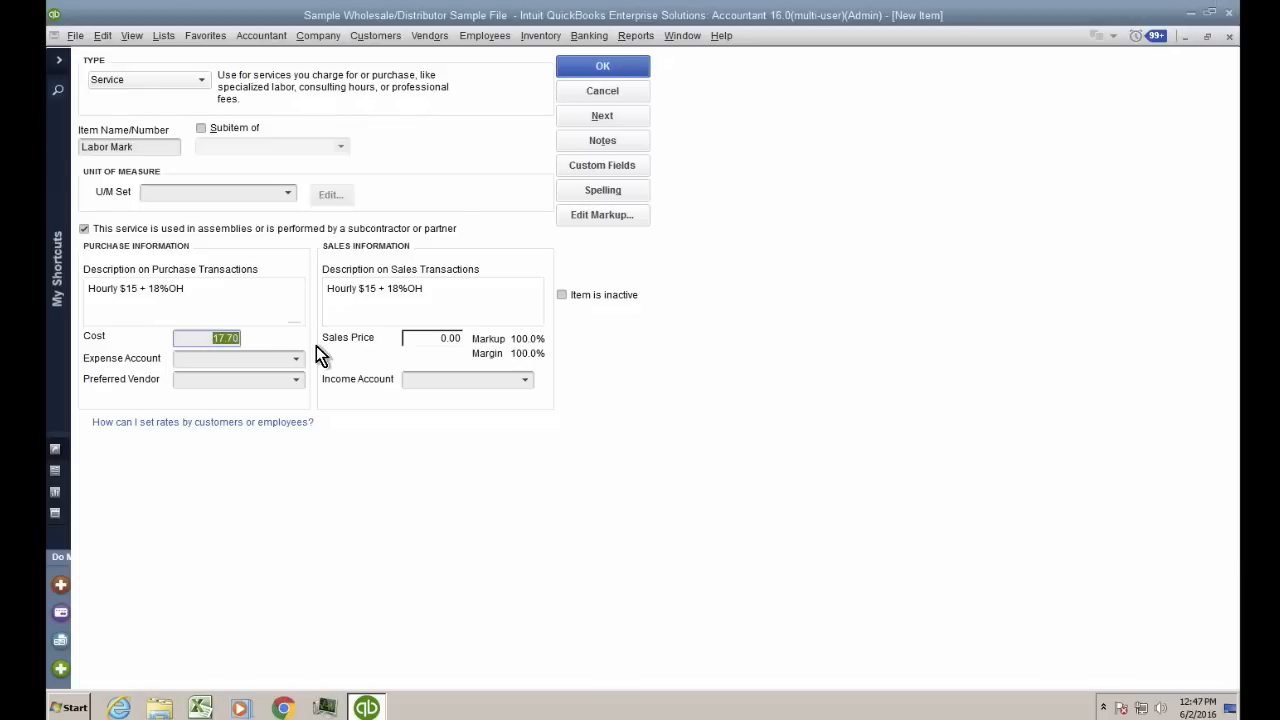
key("ctrl")
key("ctrl")
key("ctrl")
key("Tab")
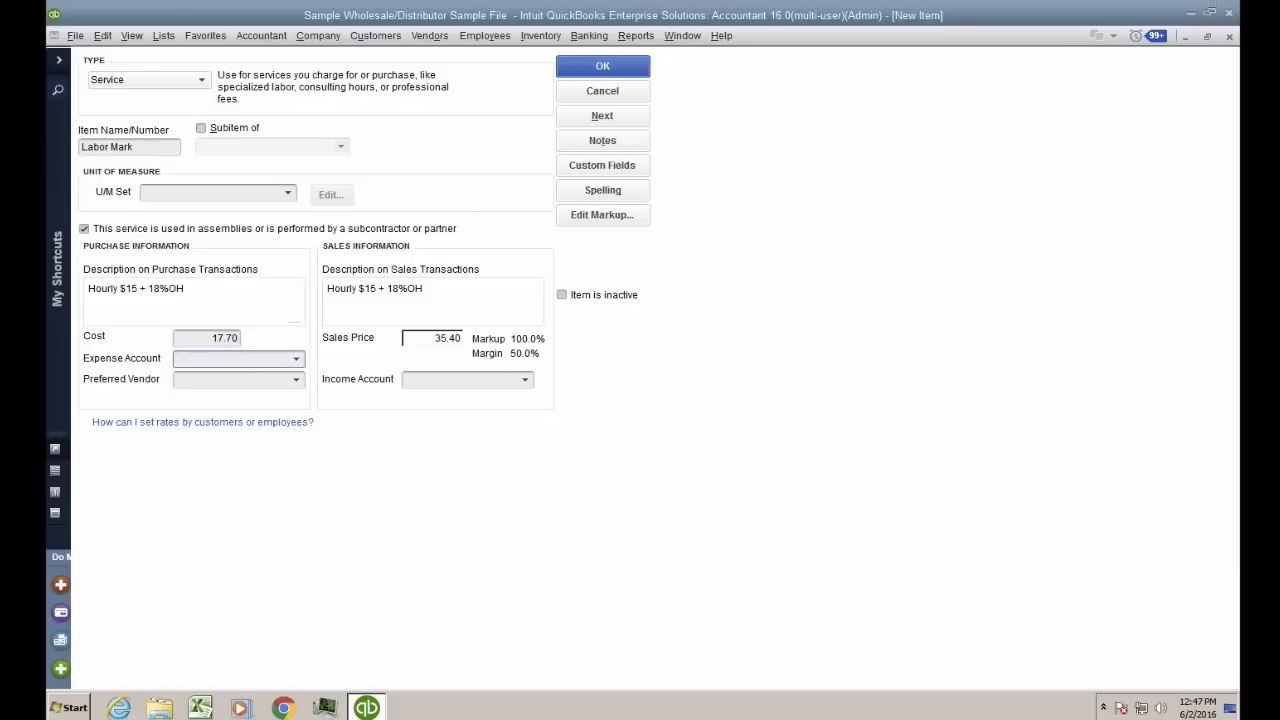
Create the expense account Allocated Wages Costs as a subaccount of Wages and assign it as the labor item's expense account
type("Wages:Wages - Office S")
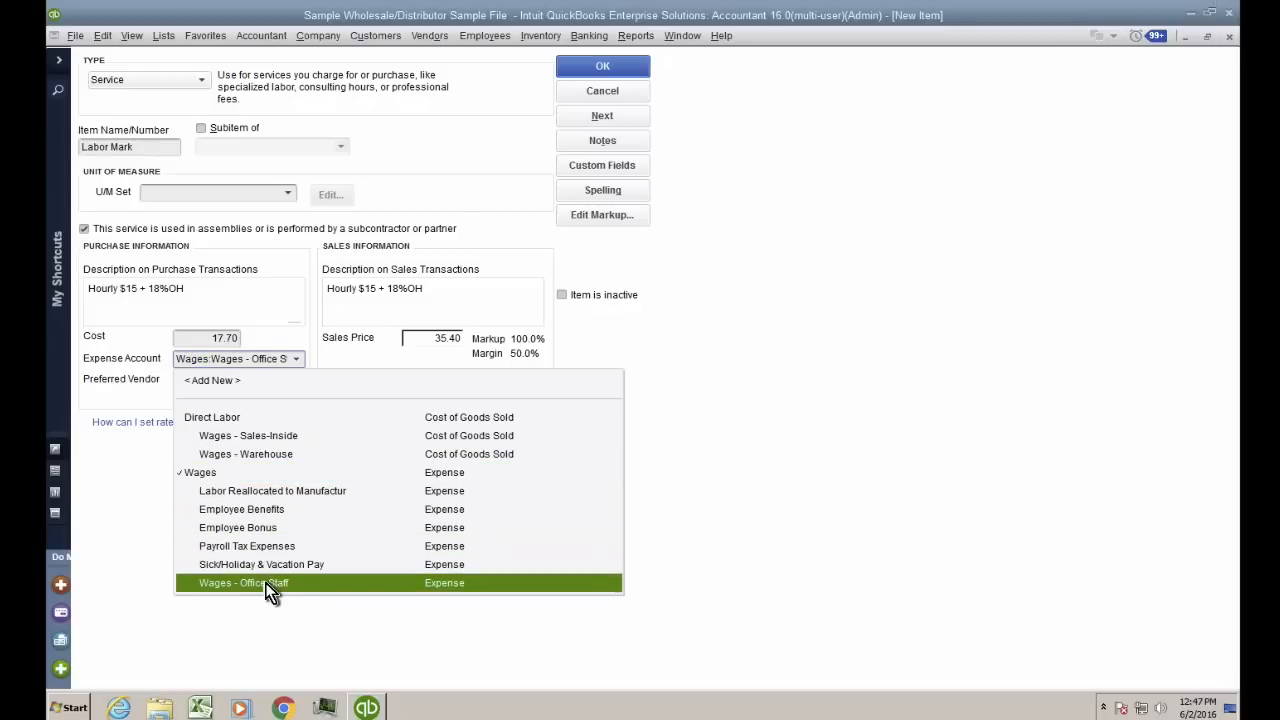
key("ctrl")
key("ctrl")
key("ctrl")
left_click(233, 474)
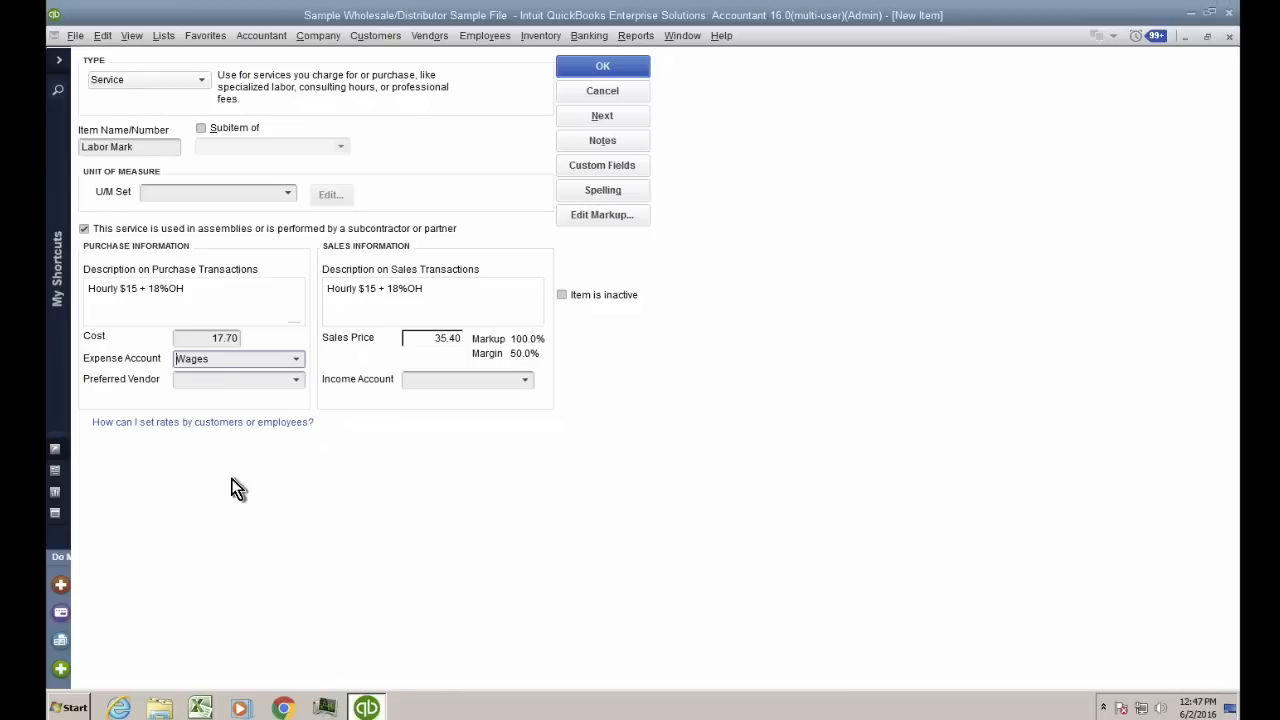
left_click(220, 361)
type(":Allocated")
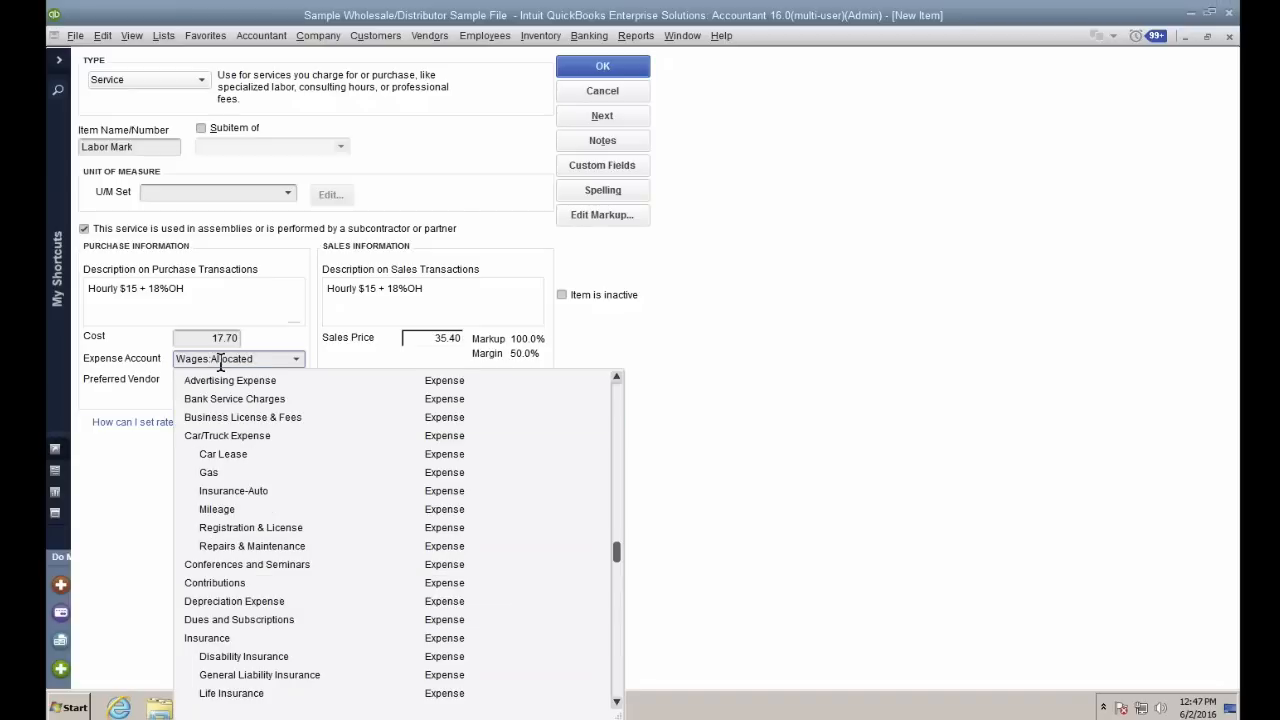
type(" Wages Costs")
key("Tab")
key("Return")
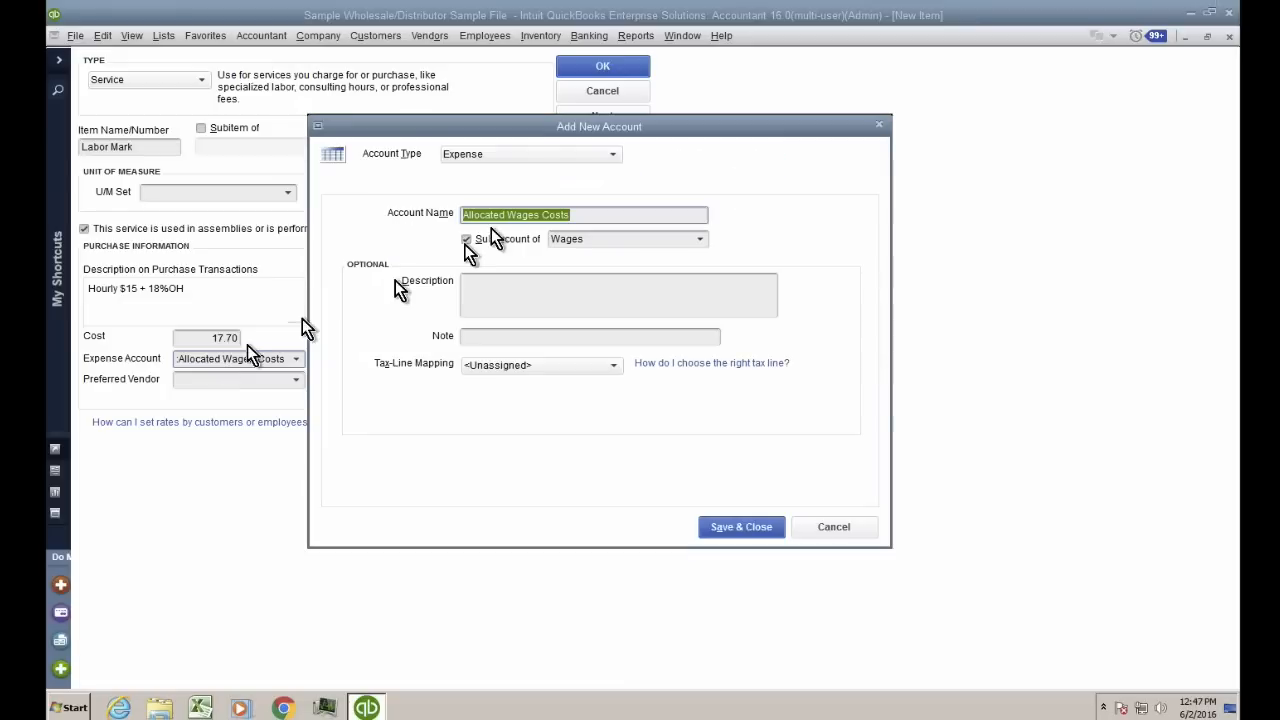
left_click(742, 527)
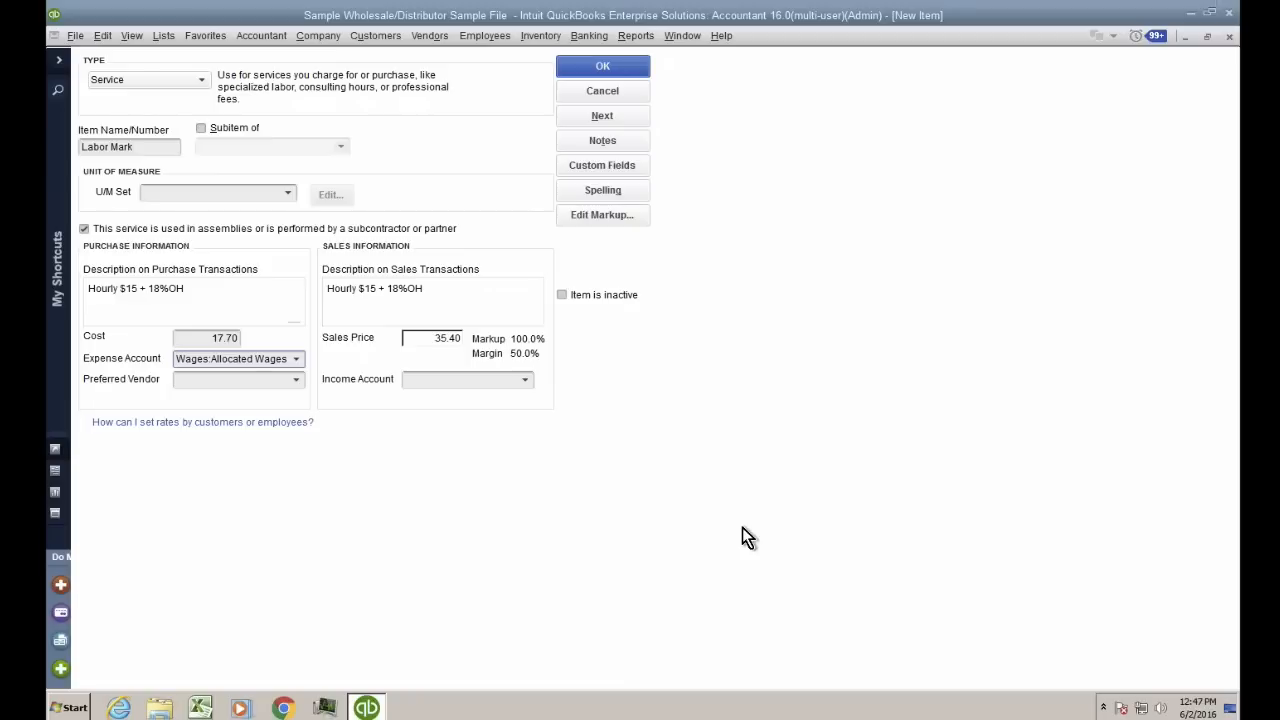
Clear the labor item's sales price and replace its sales description with "** DO NOT SELL **"
left_click(430, 338)
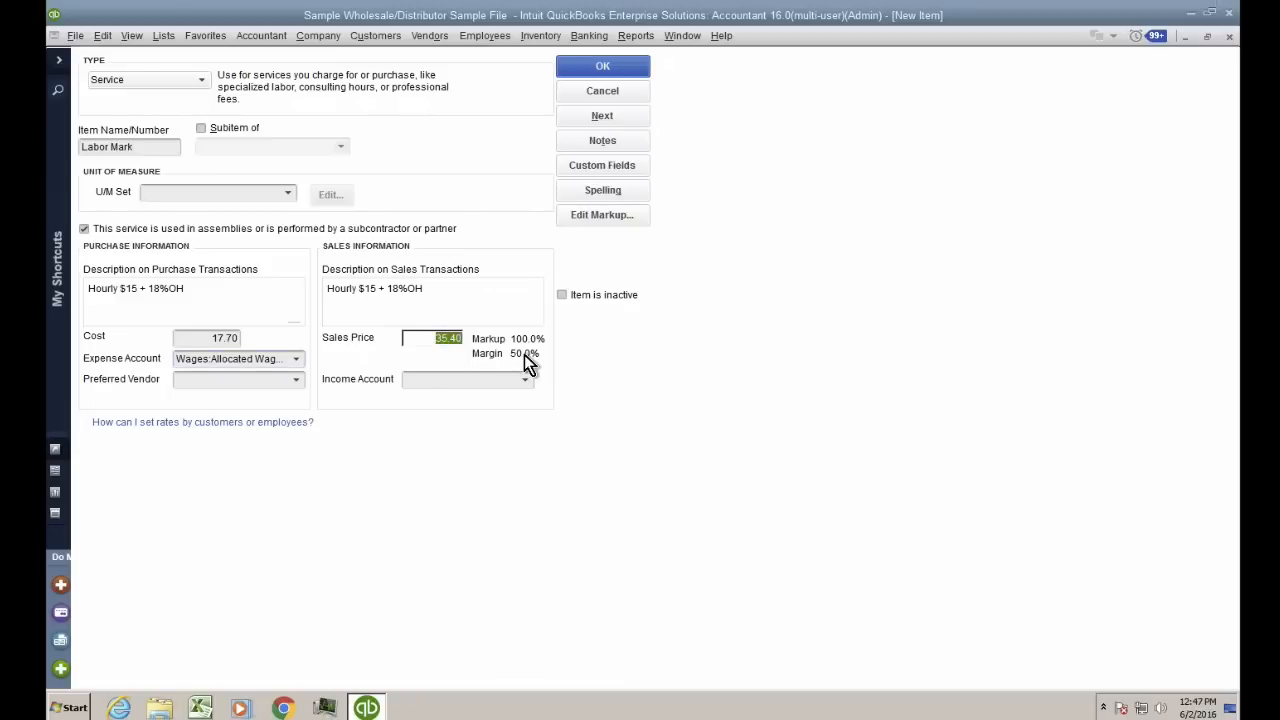
key("BackSpace")
key("shift+Tab")
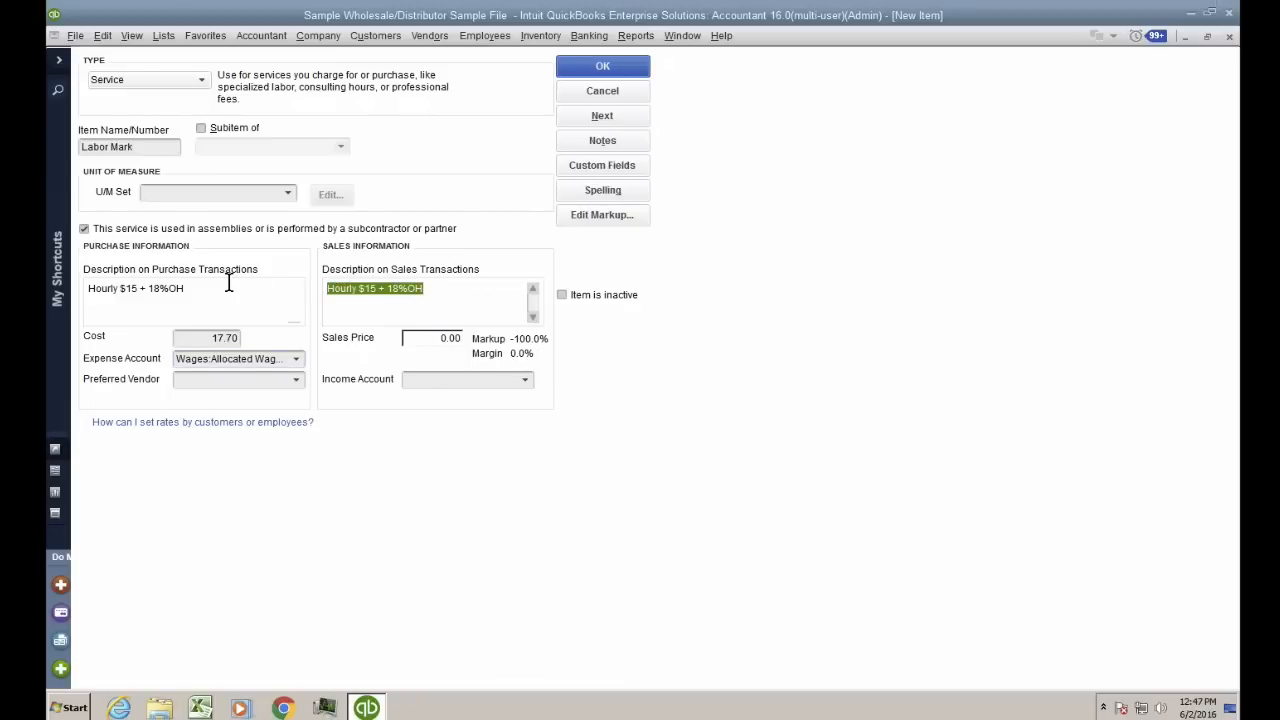
type("** DO")
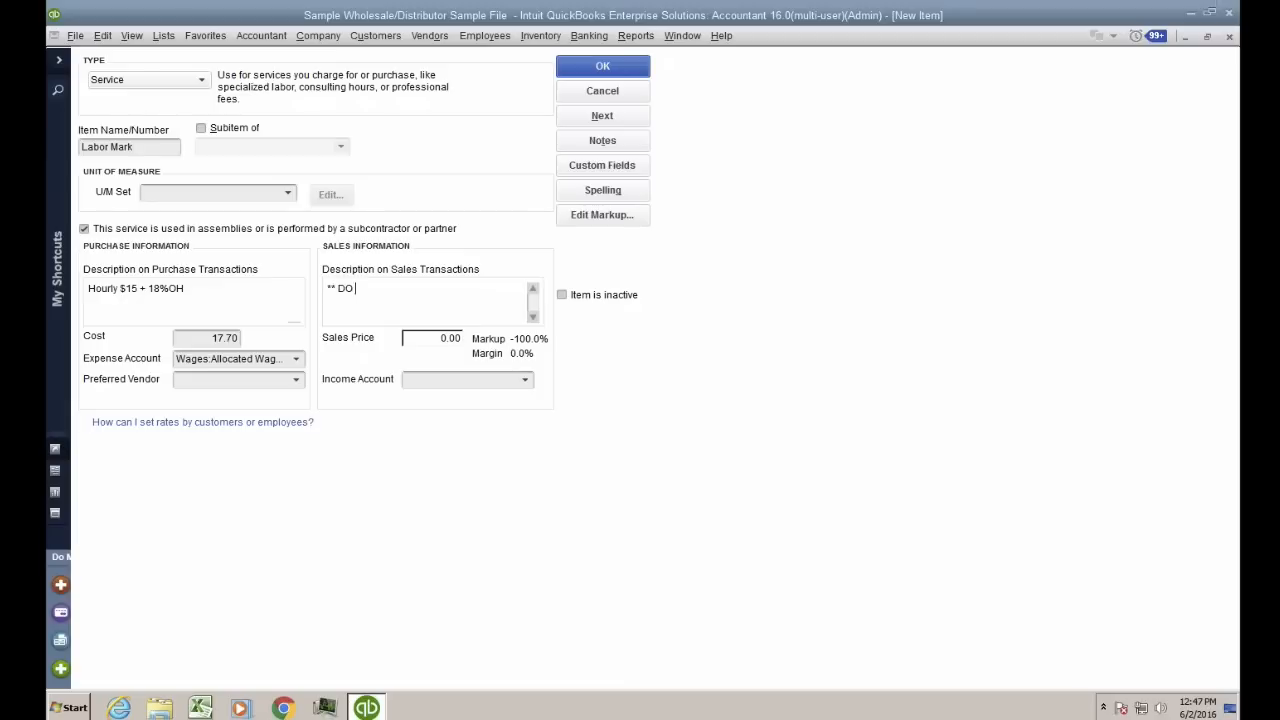
type(" NOT SELL **")
Set the labor item's income account to Revenue
left_click(412, 380)
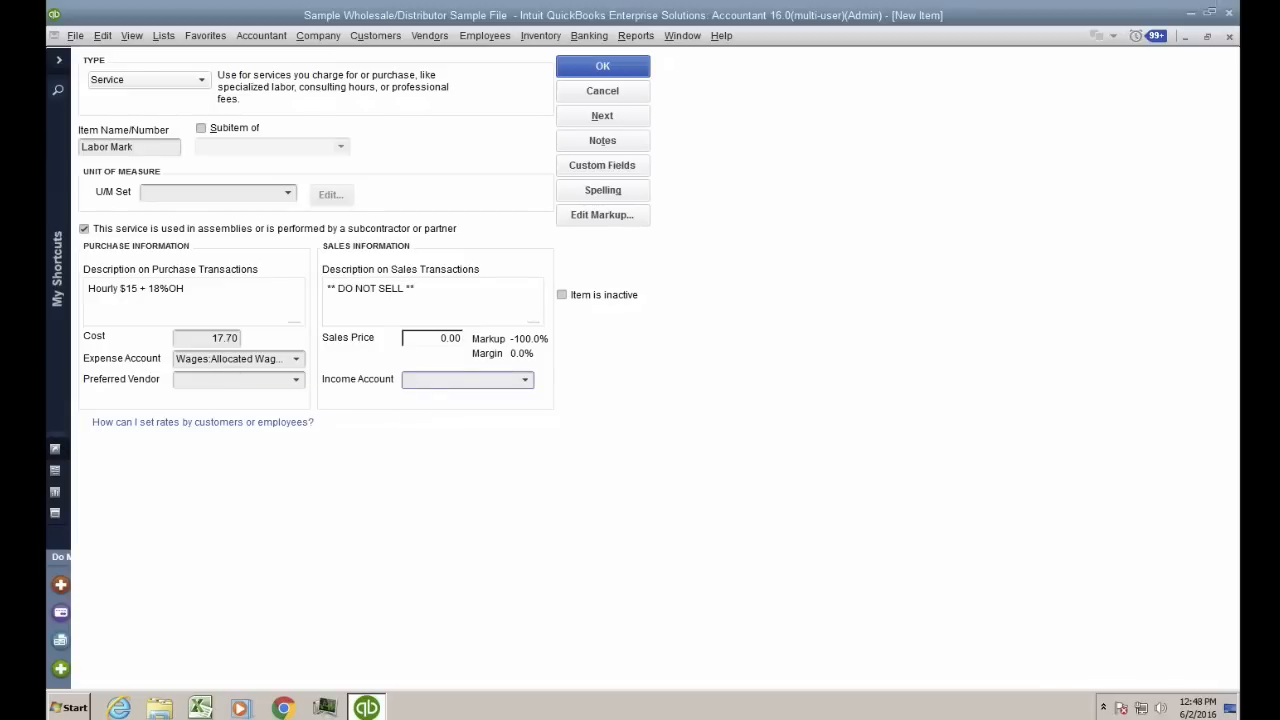
type("Rev")
left_click(429, 437)
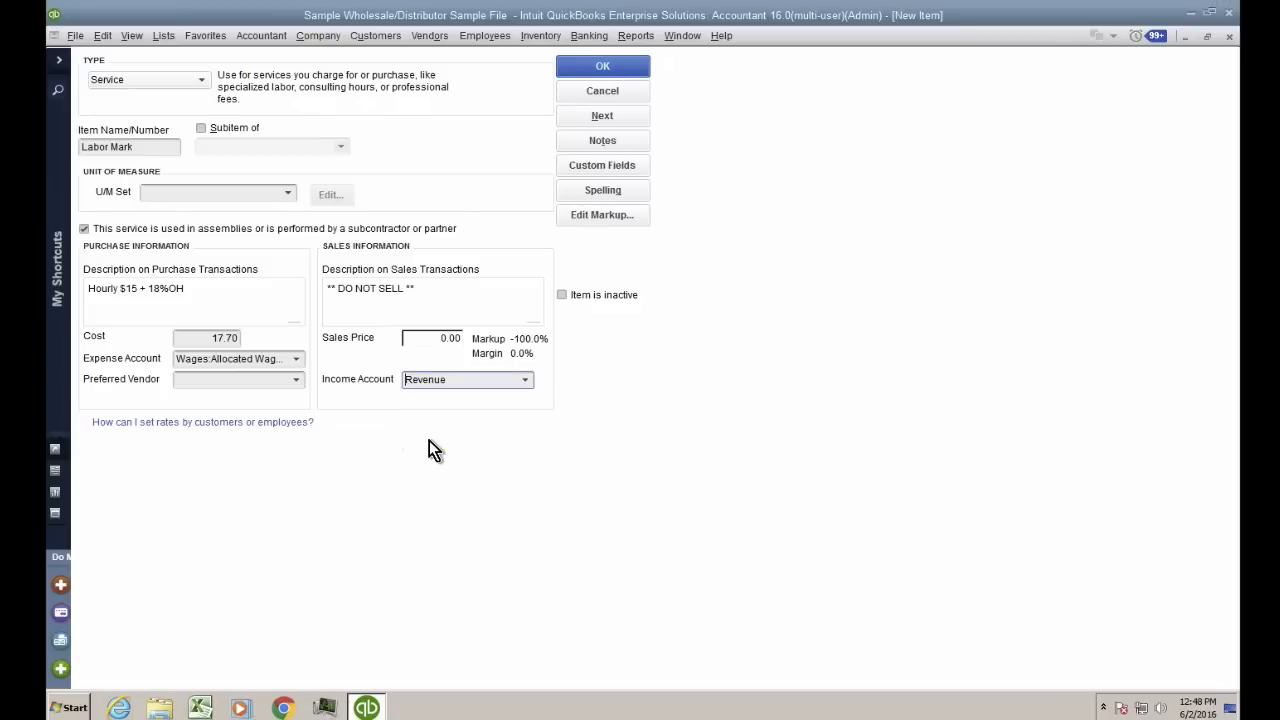
left_click(448, 383)
key("ctrl")
key("ctrl")
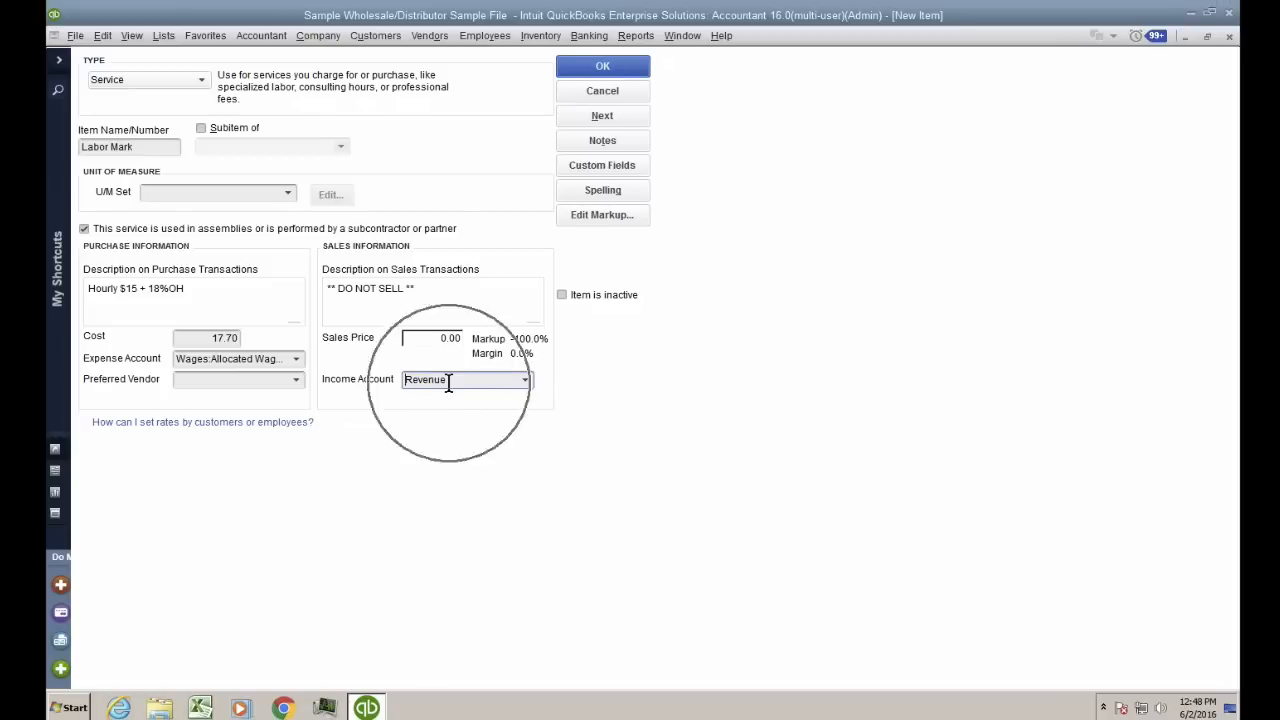
Start a new unit of measure set of type Time for the labor item, with Hour (hr) as the base unit
left_click(287, 195)
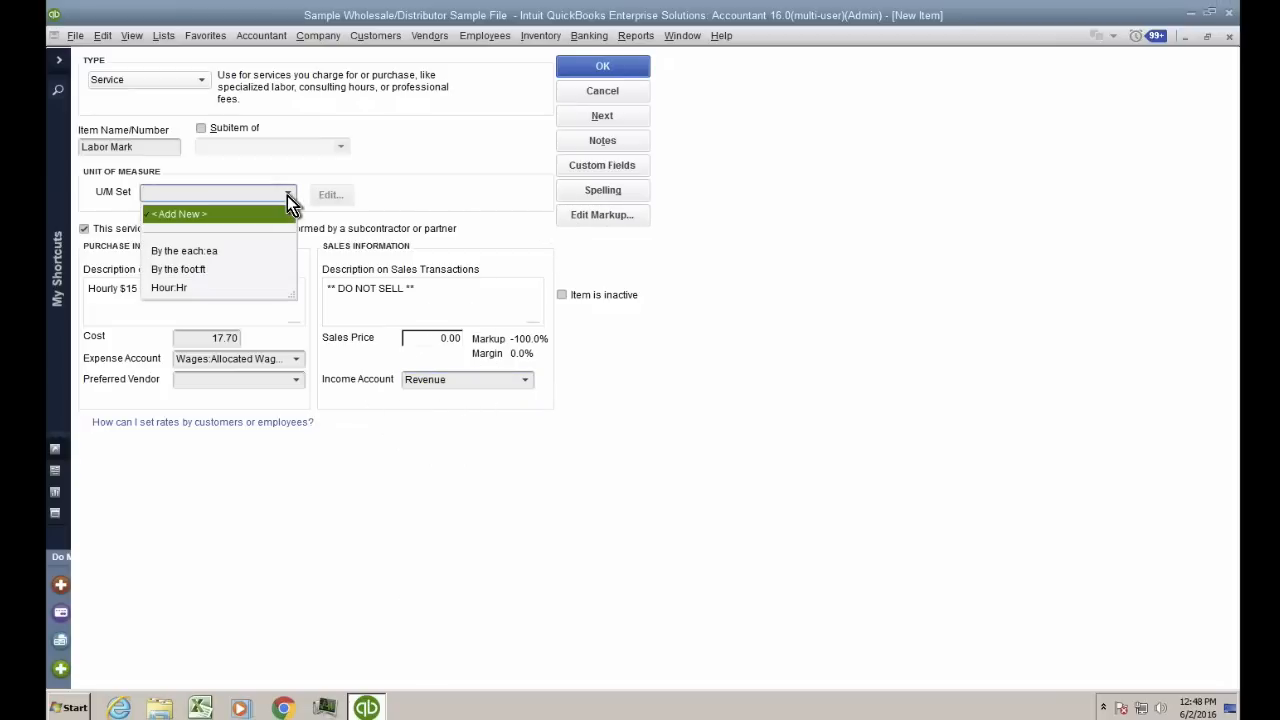
left_click(187, 214)
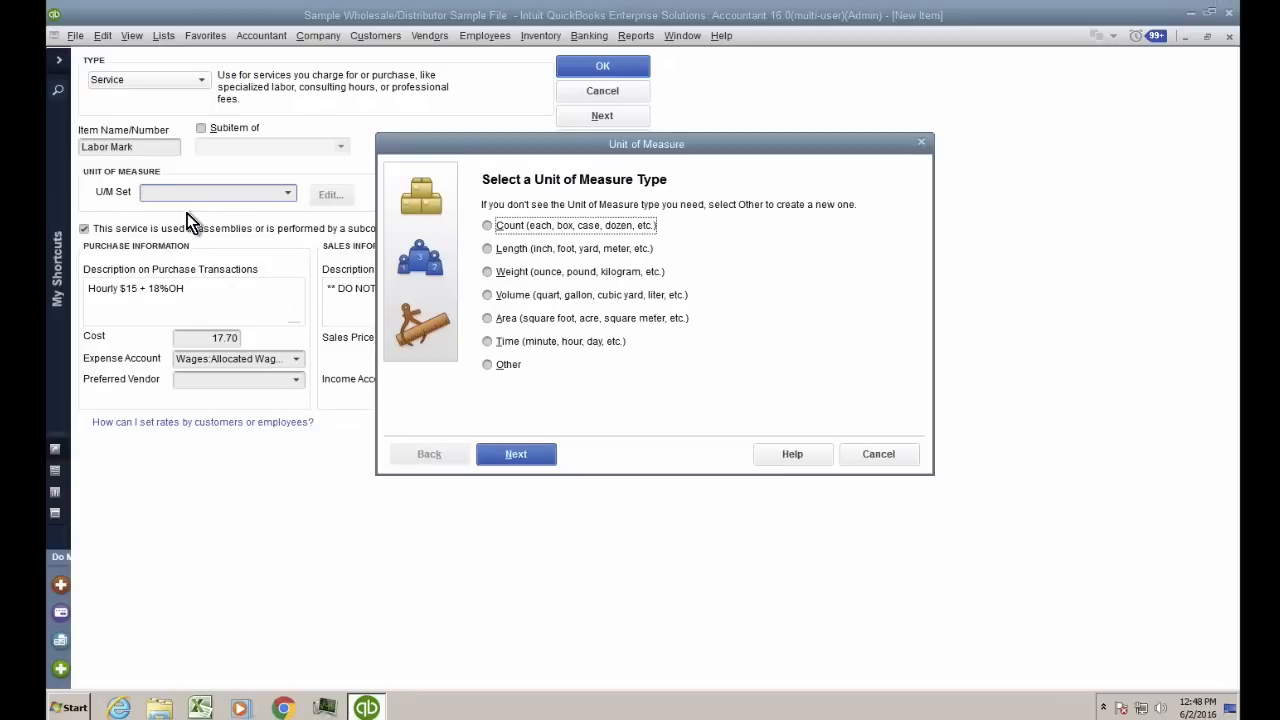
key("ctrl")
left_click(507, 345)
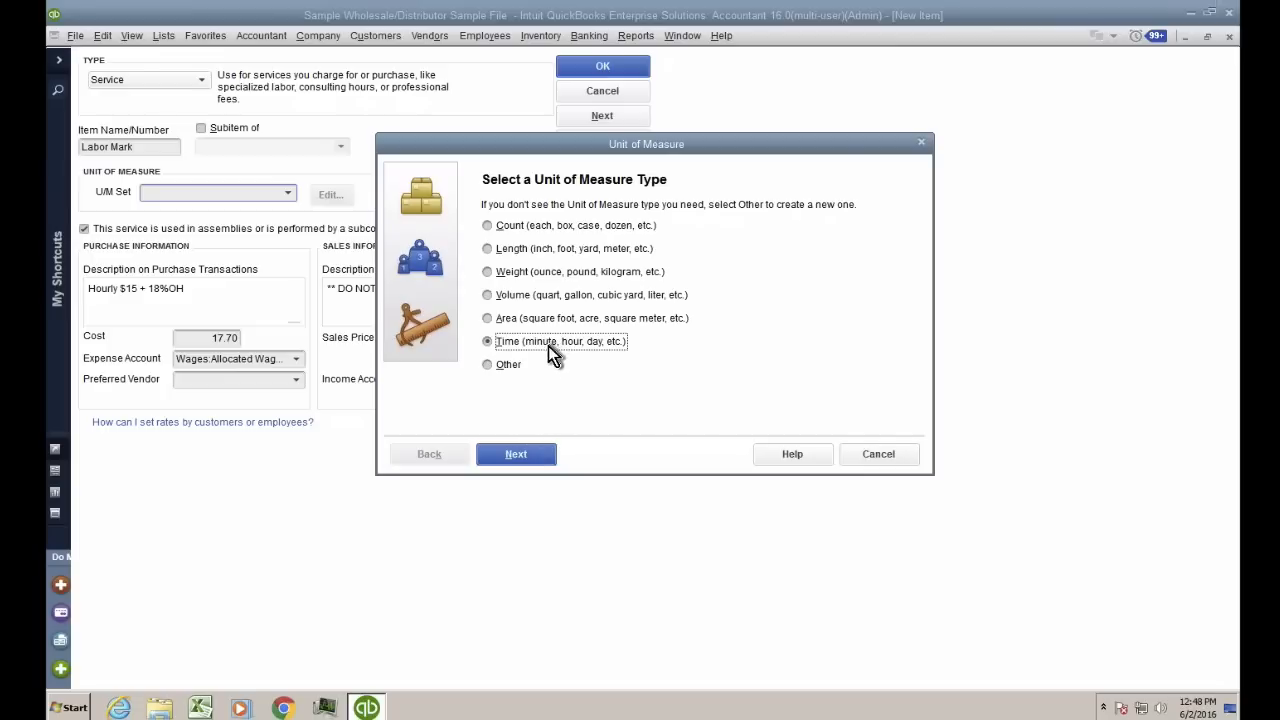
left_click(516, 454)
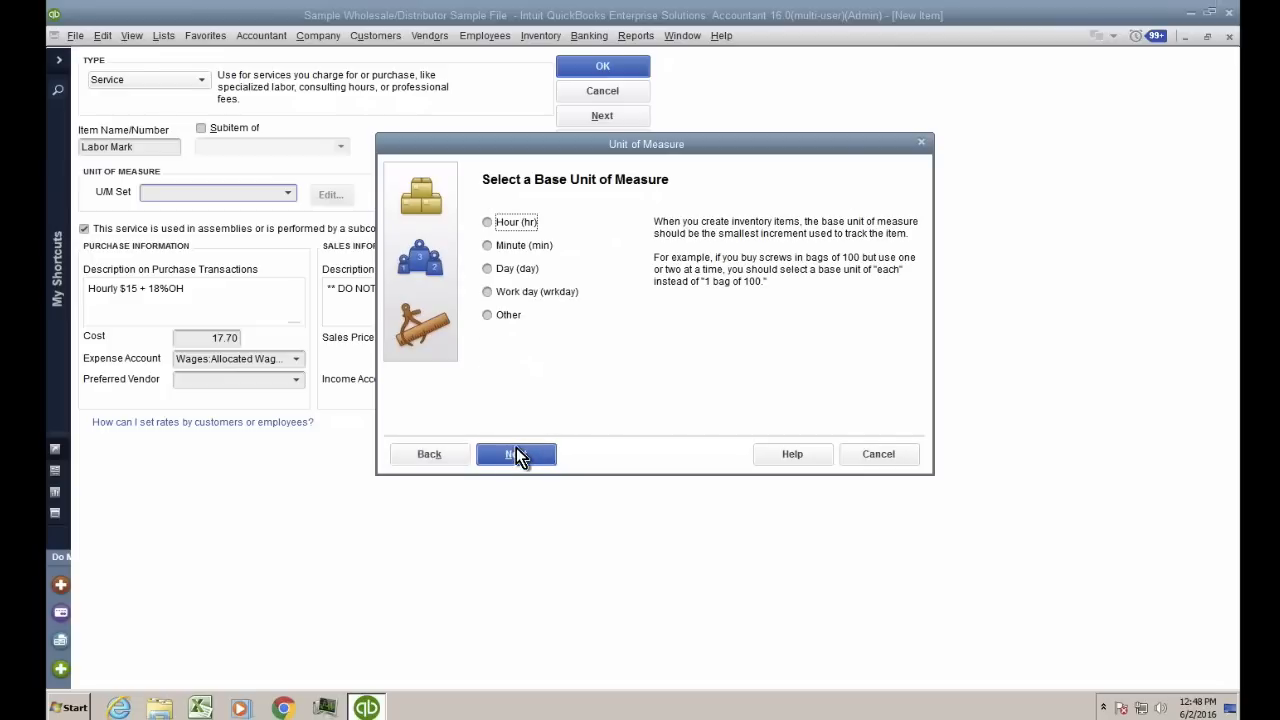
left_click(508, 226)
left_click(216, 345)
left_click(530, 456)
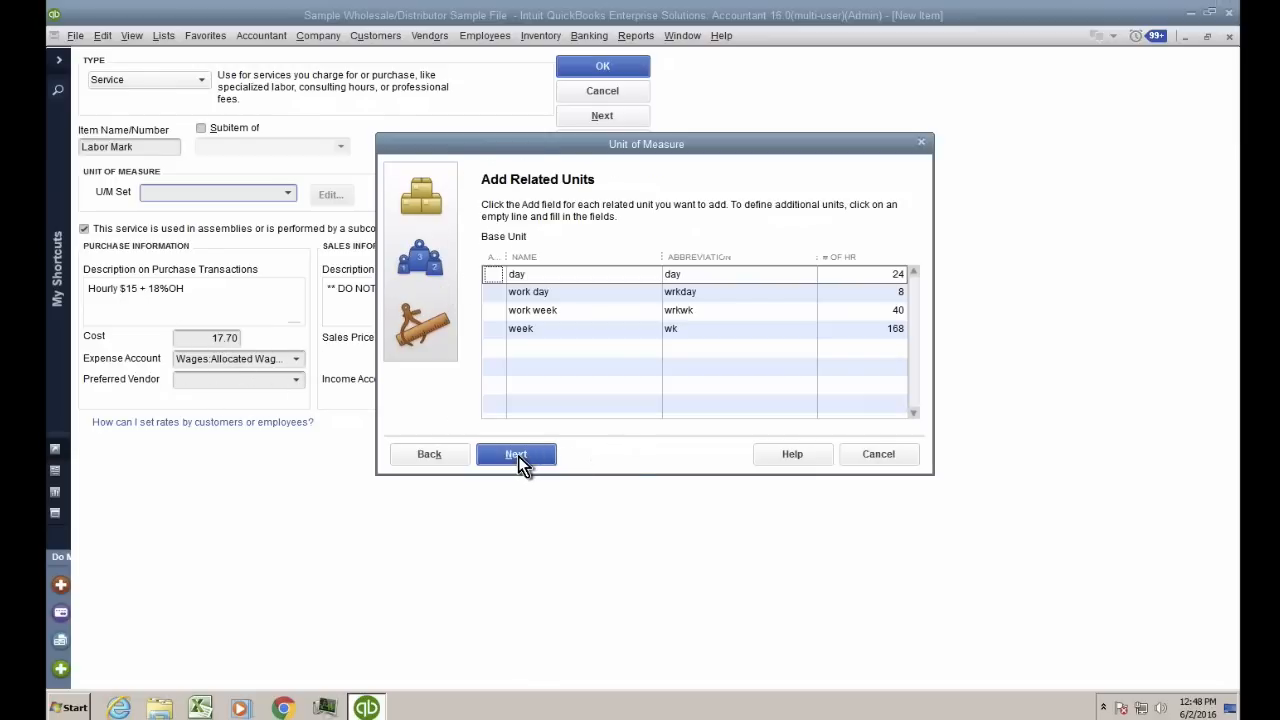
Add a related unit named Minutes, abbreviated Min, equal to 1/60 of an hour
left_click(500, 350)
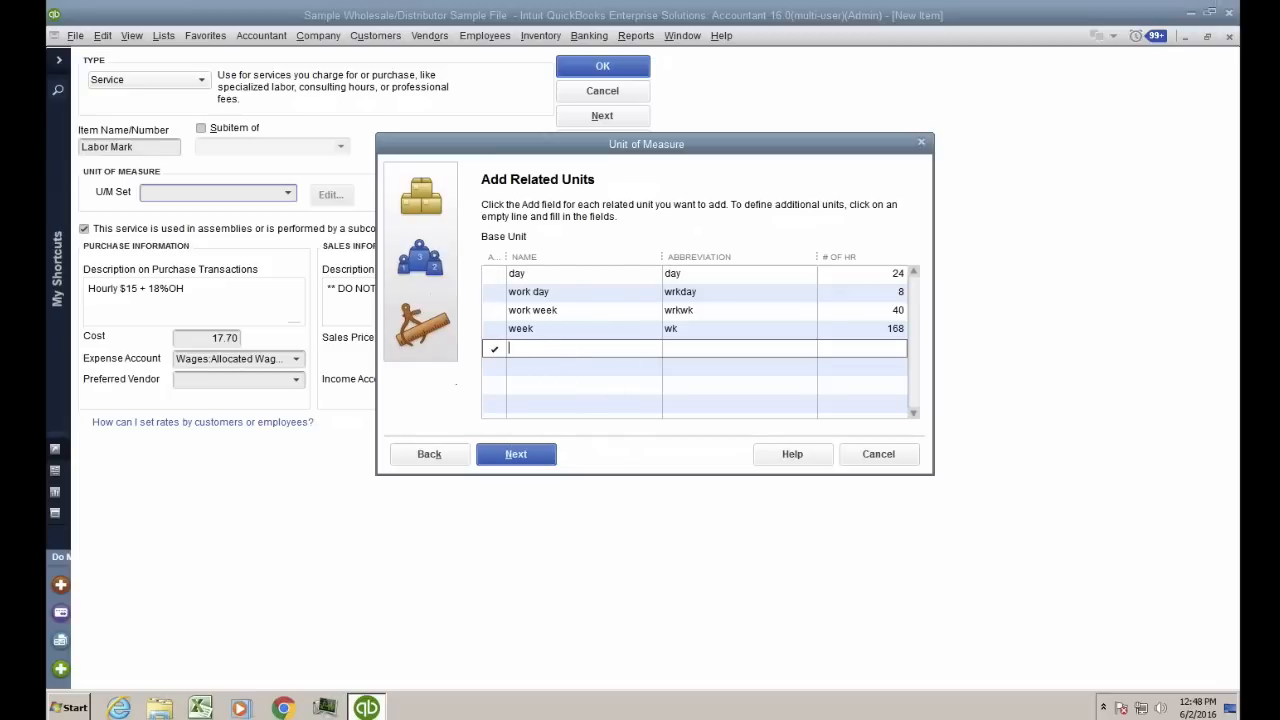
type("Minutes")
key("Tab")
type("Min")
key("Tab")
type("1/60")
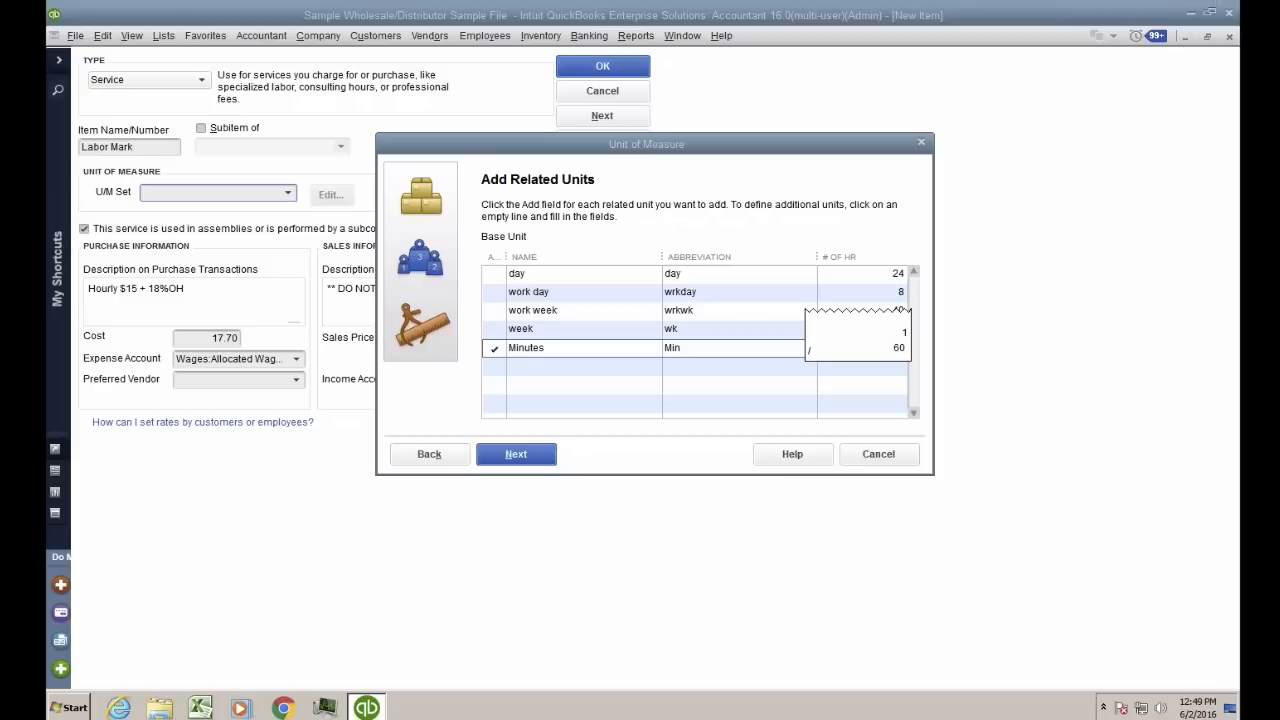
key("Return")
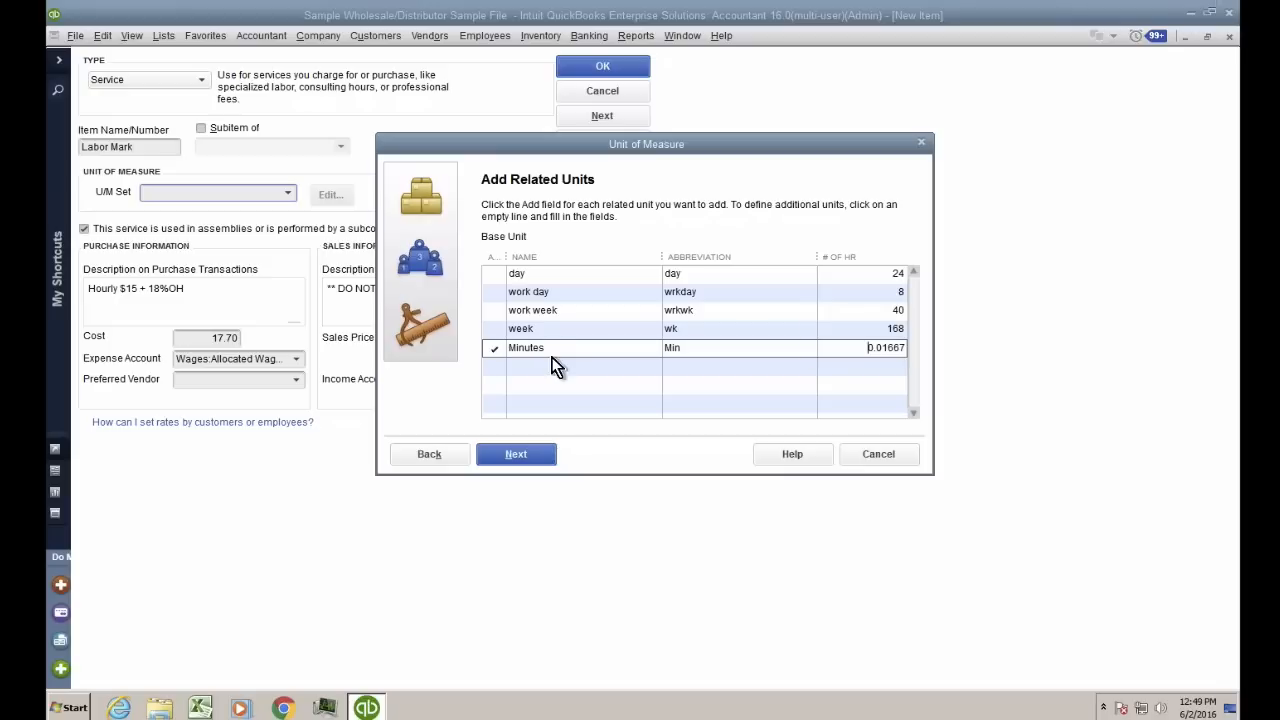
left_click_drag(860, 347, 954, 367)
left_click(515, 453)
Keep hour as the default purchase and sales unit and finish the set under the name Time by the hour
left_click(609, 302)
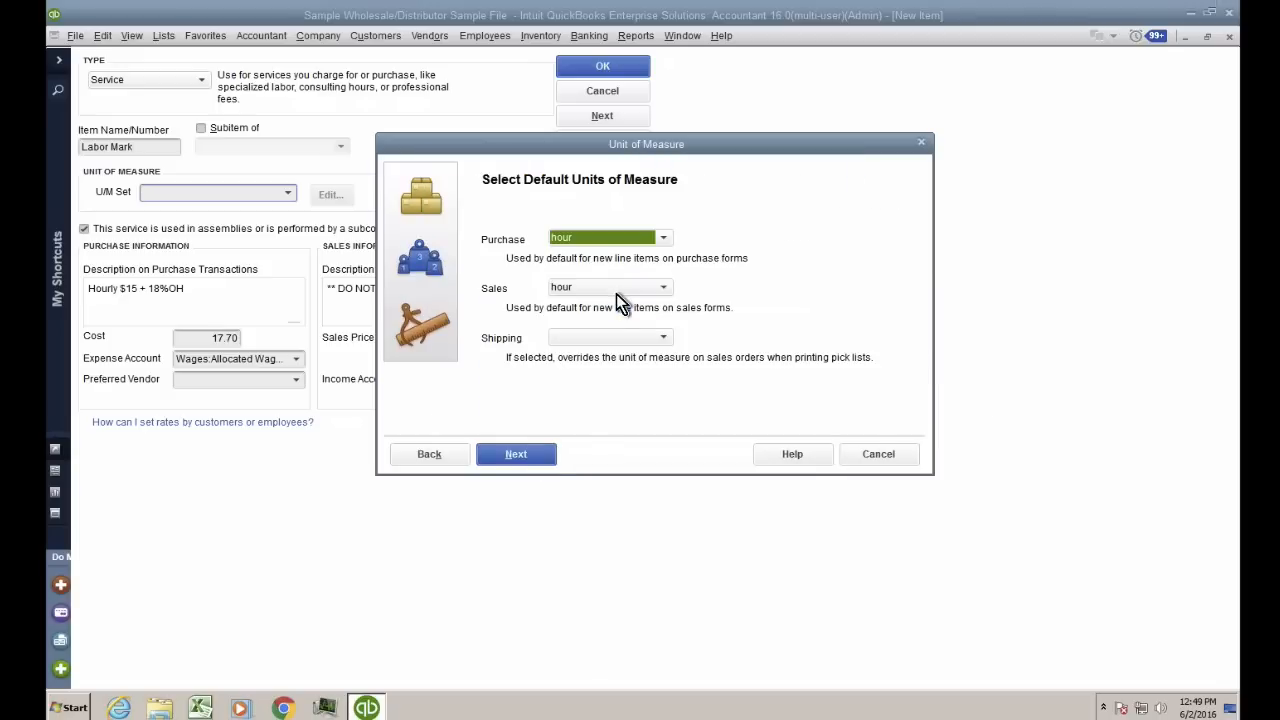
left_click(535, 455)
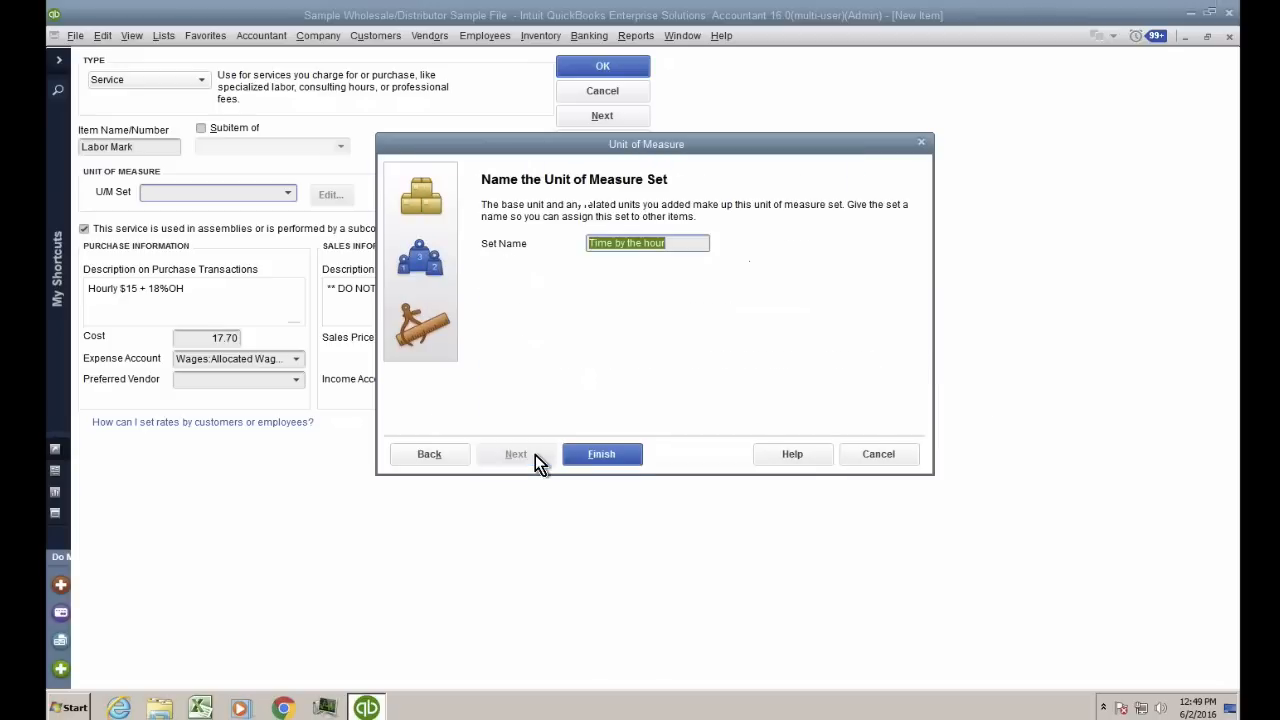
left_click(595, 454)
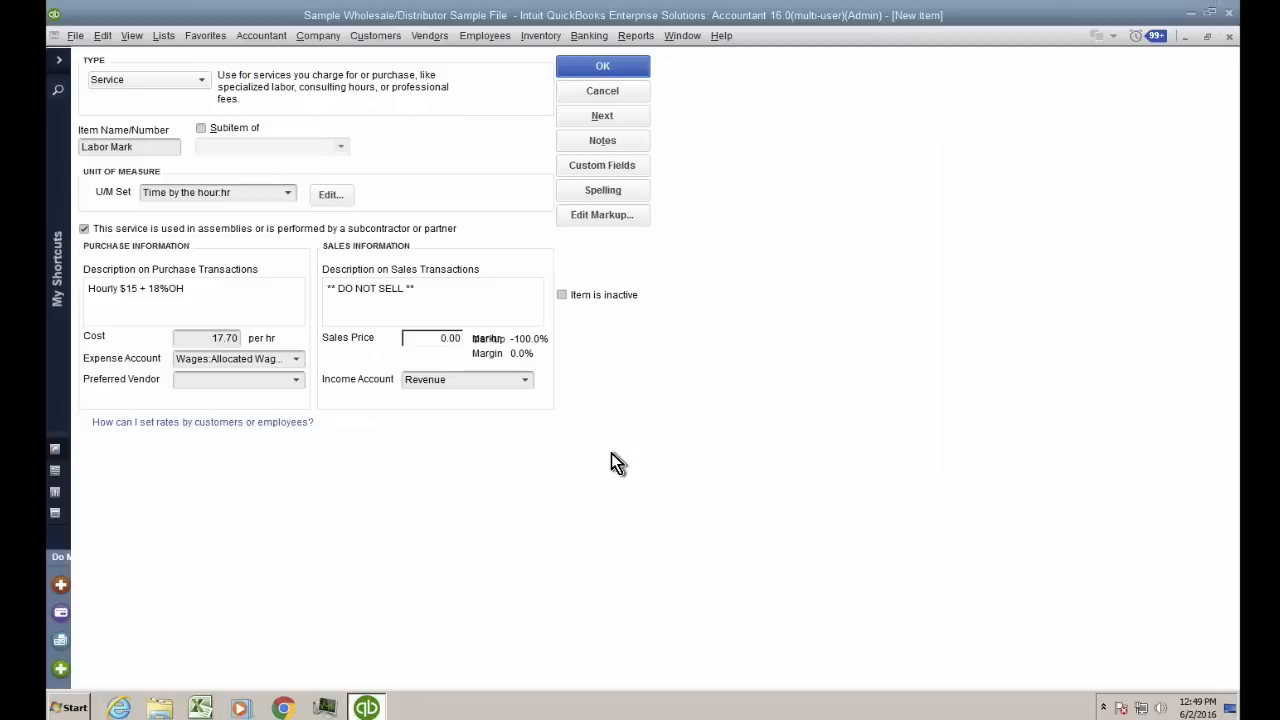
Save the new Labor Mark service item with its cost and description details
left_click(195, 340)
left_click(197, 282)
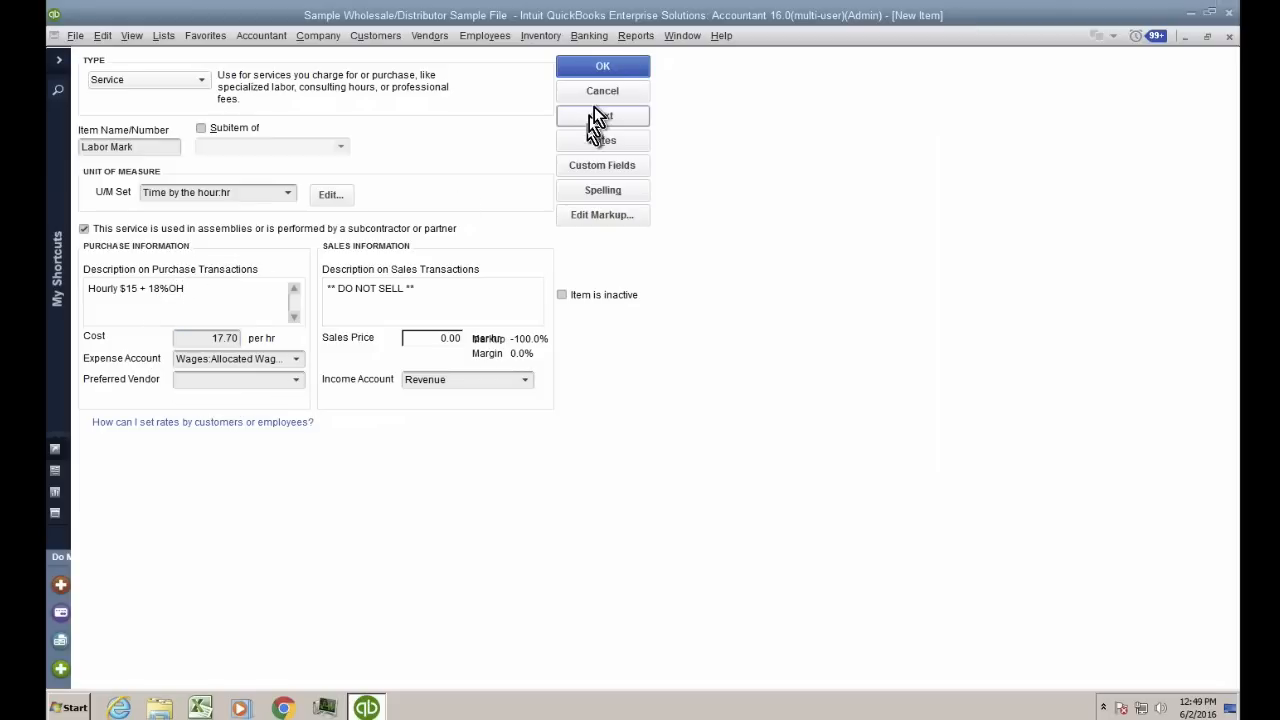
left_click(608, 66)
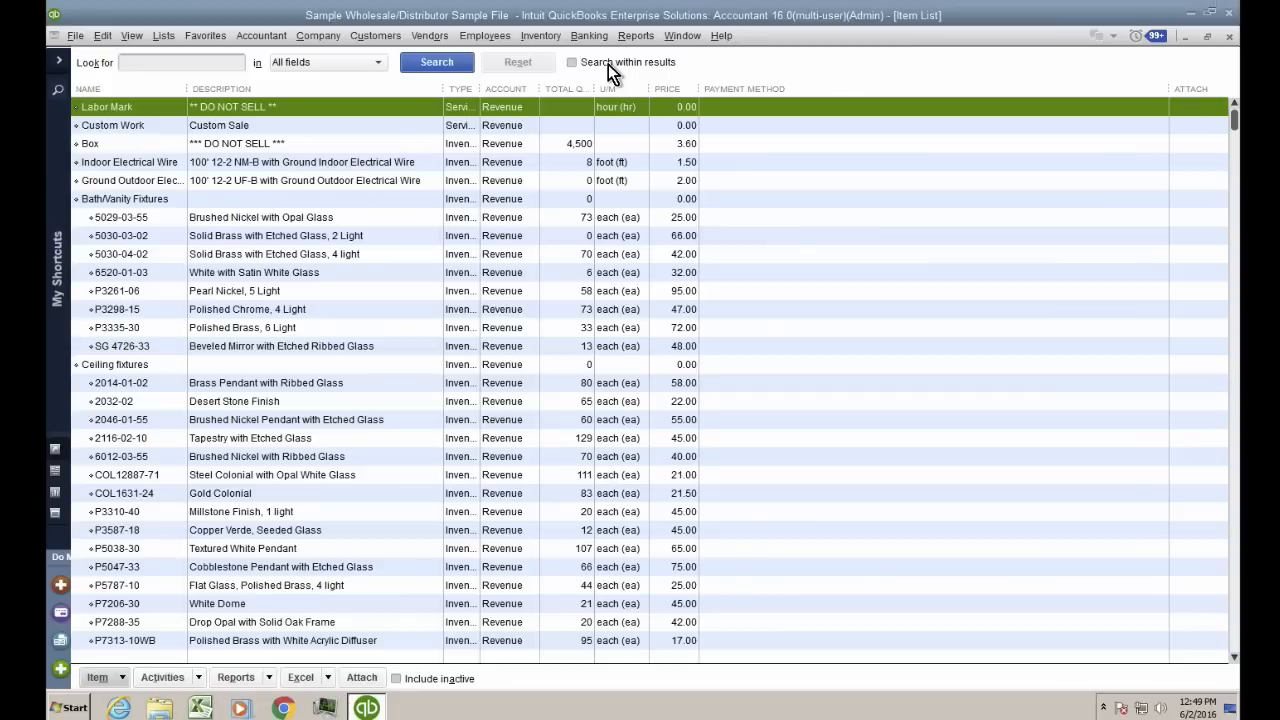
Open the Chanadalier FG assembly for editing and add Labor Mark to its bill of materials
scroll(248, 296, "down", 12)
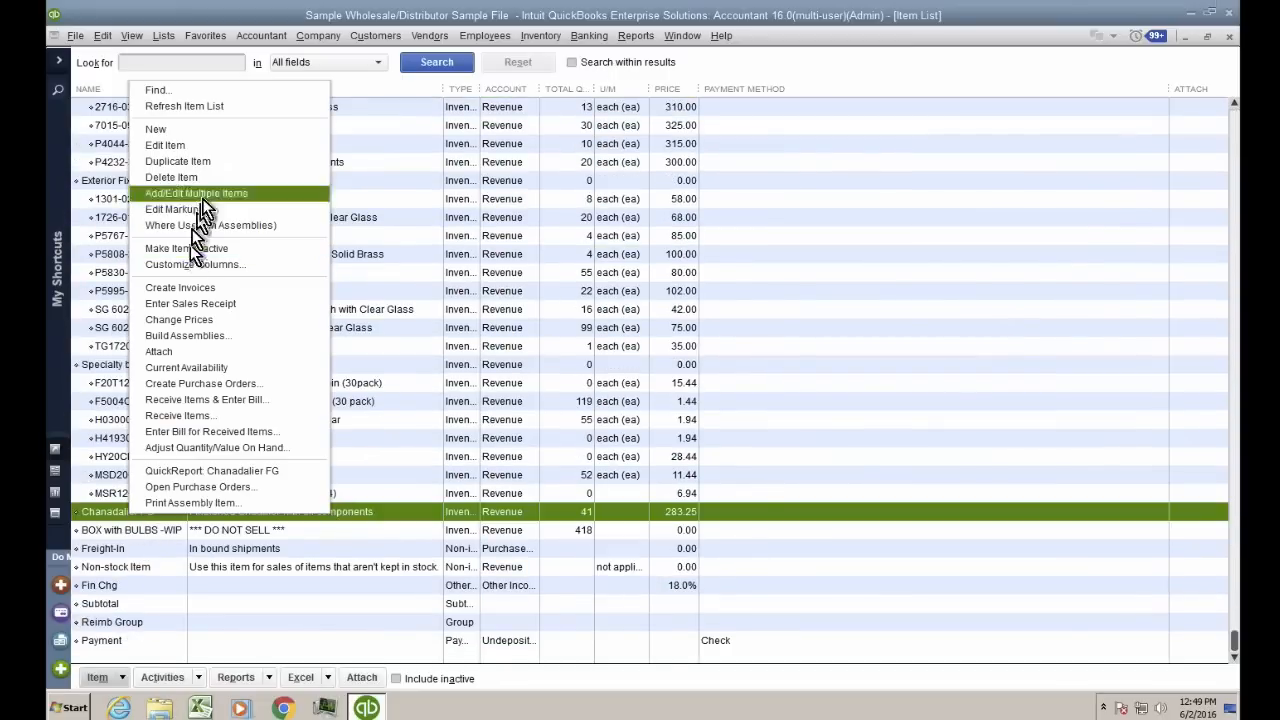
left_click(193, 145)
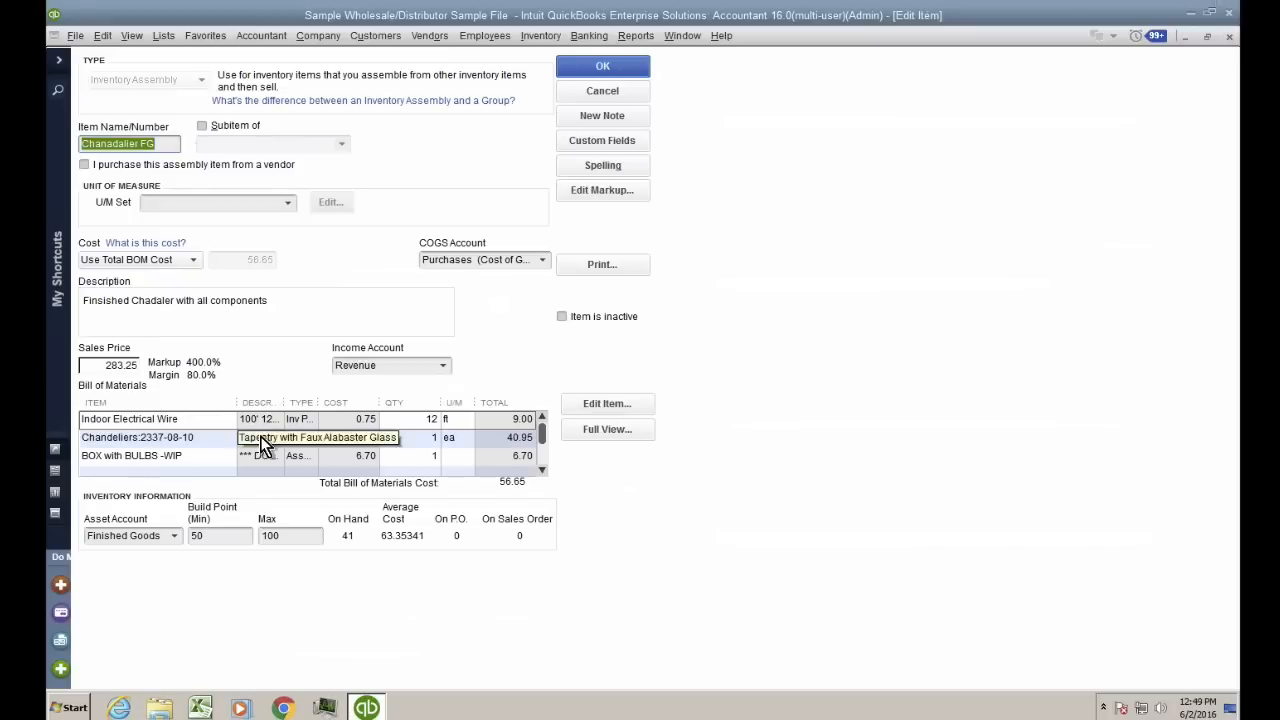
left_click(606, 436)
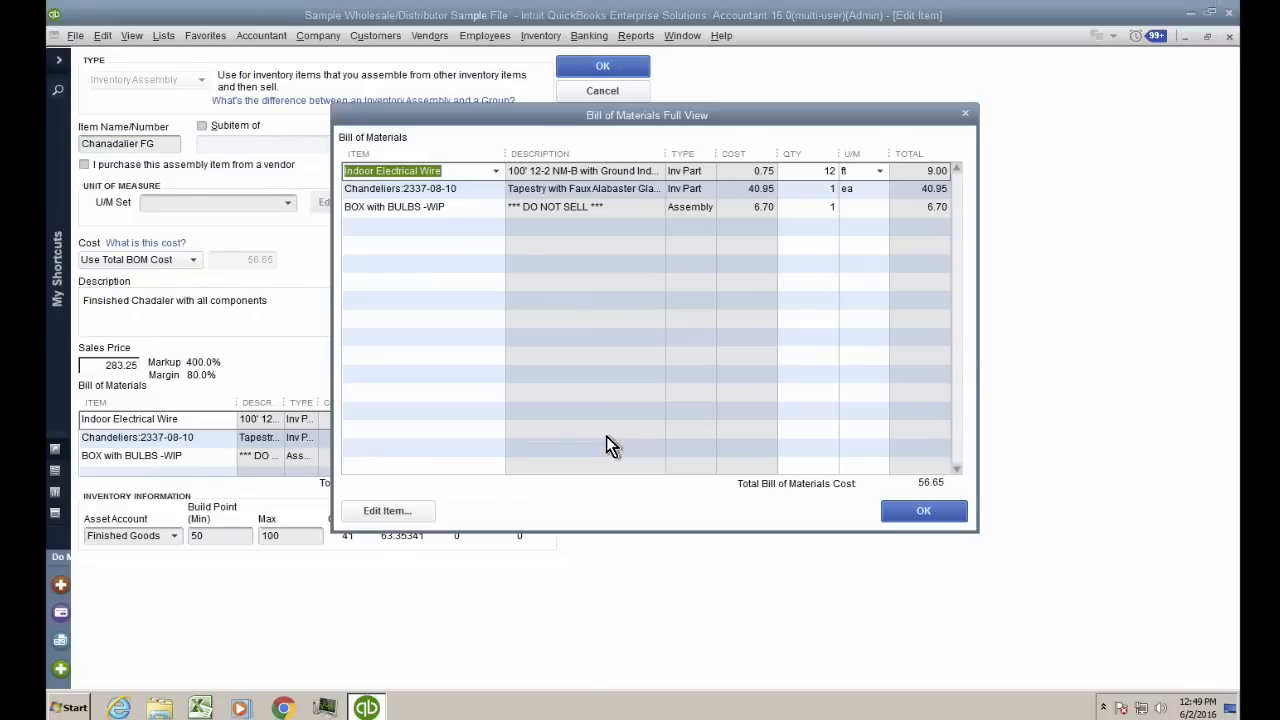
left_click(425, 226)
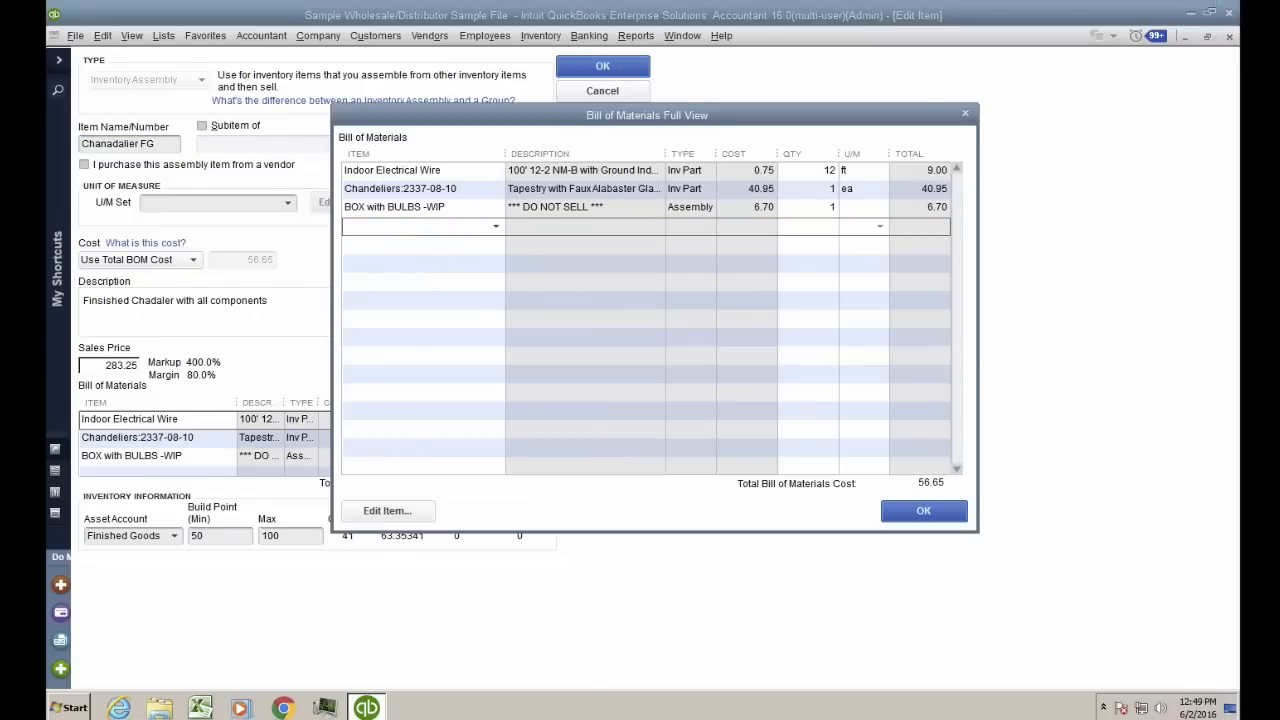
left_click(496, 227)
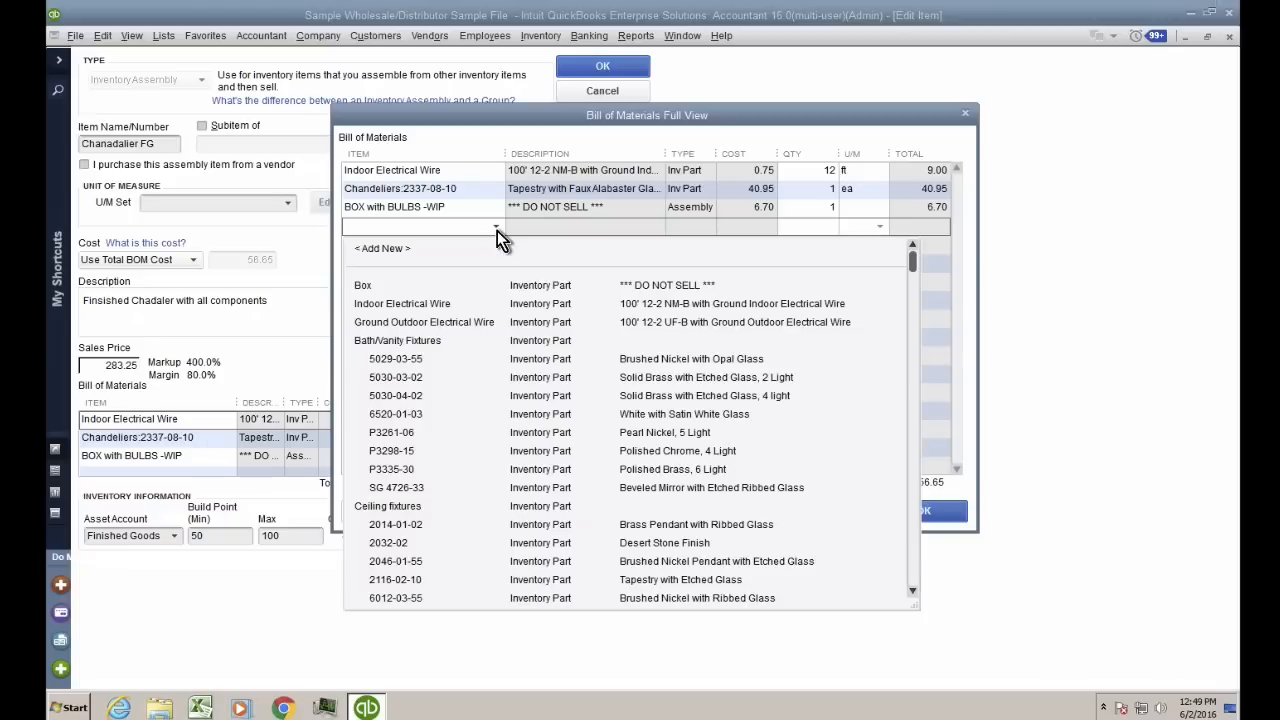
type("Labor Mark")
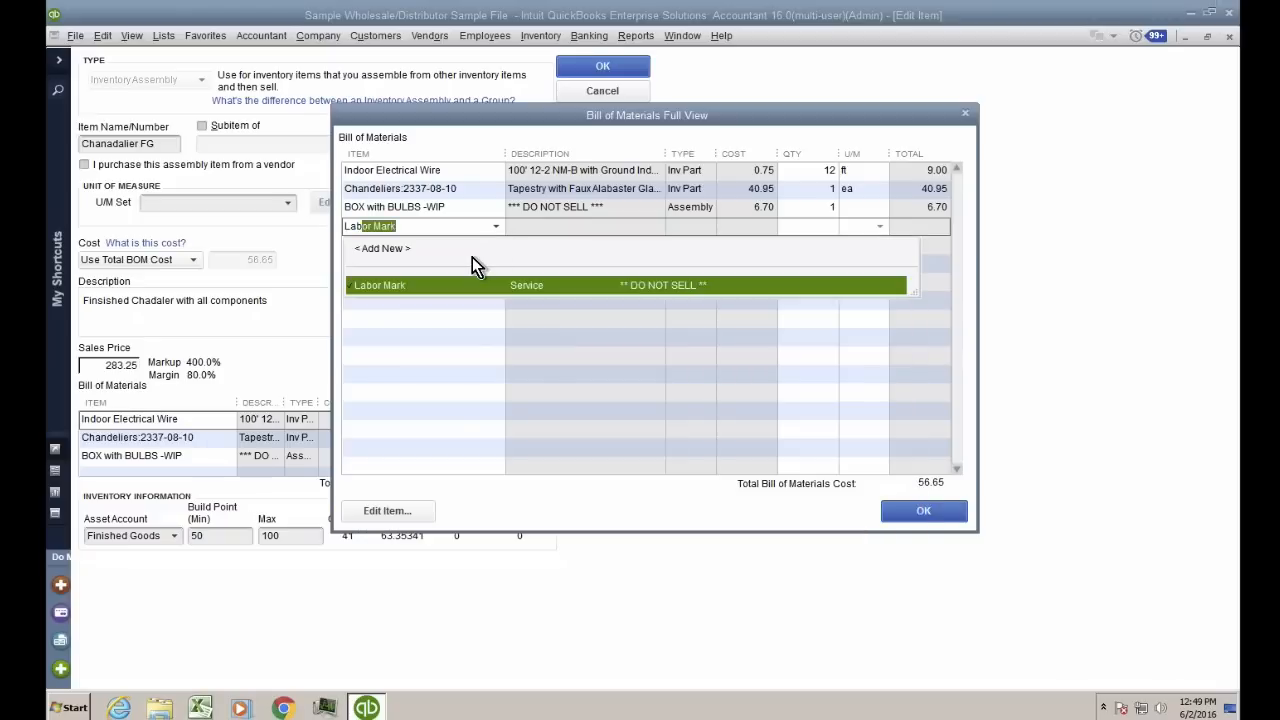
left_click(405, 285)
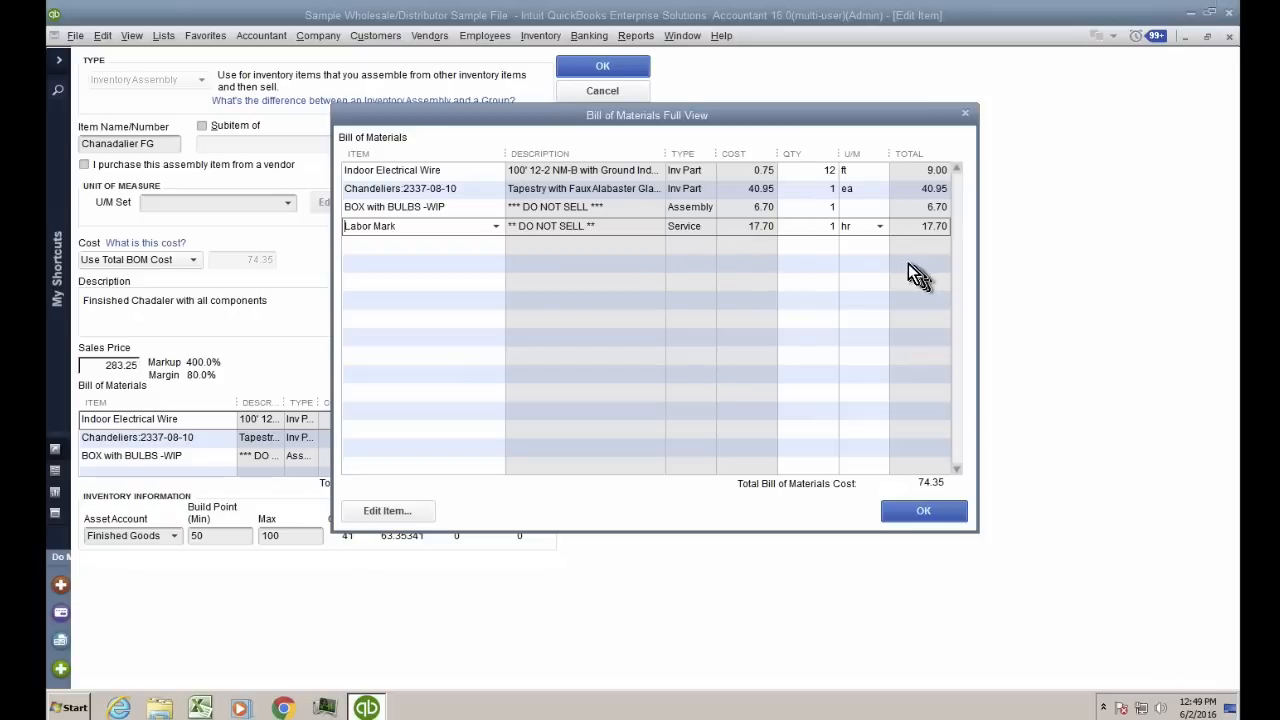
Enter a quantity of 25 for the Labor Mark component and change its unit of measure to Min
left_click(824, 227)
type(".5")
key("Tab")
key("shift+Tab")
key("BackSpace")
type("25")
left_click(880, 226)
left_click(882, 313)
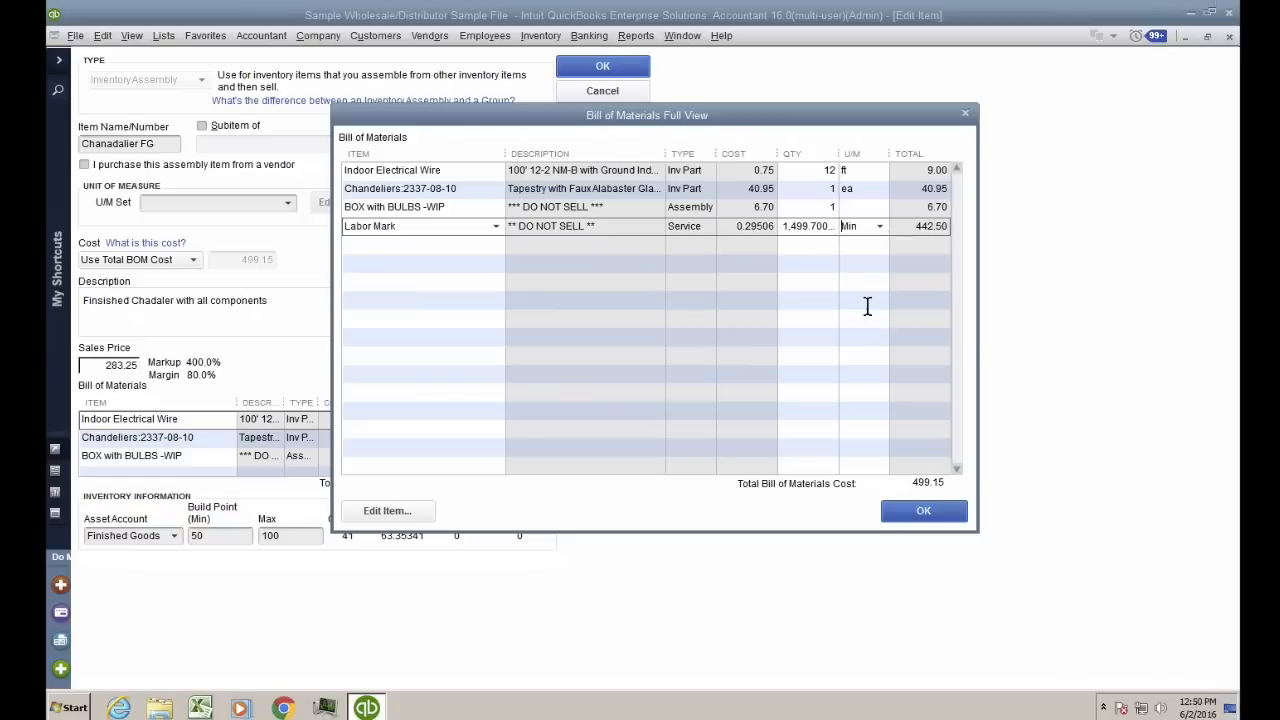
Correct the Labor Mark quantity in the bill of materials to 25 minutes
left_click_drag(790, 227, 991, 228)
key("BackSpace")
key("BackSpace")
key("BackSpace")
type("25")
key("Tab")
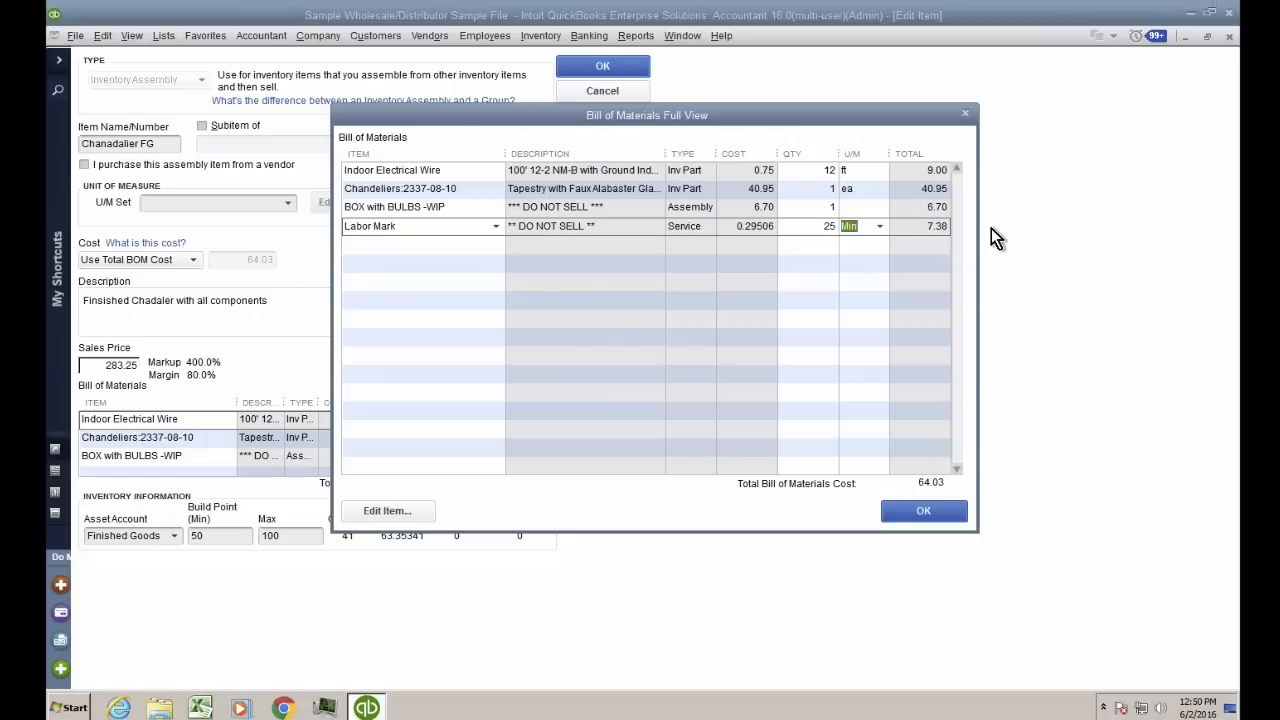
Accept the expanded bill of materials and check the assembly's total bill of materials cost
left_click(946, 229)
left_click(812, 229)
left_click(398, 244)
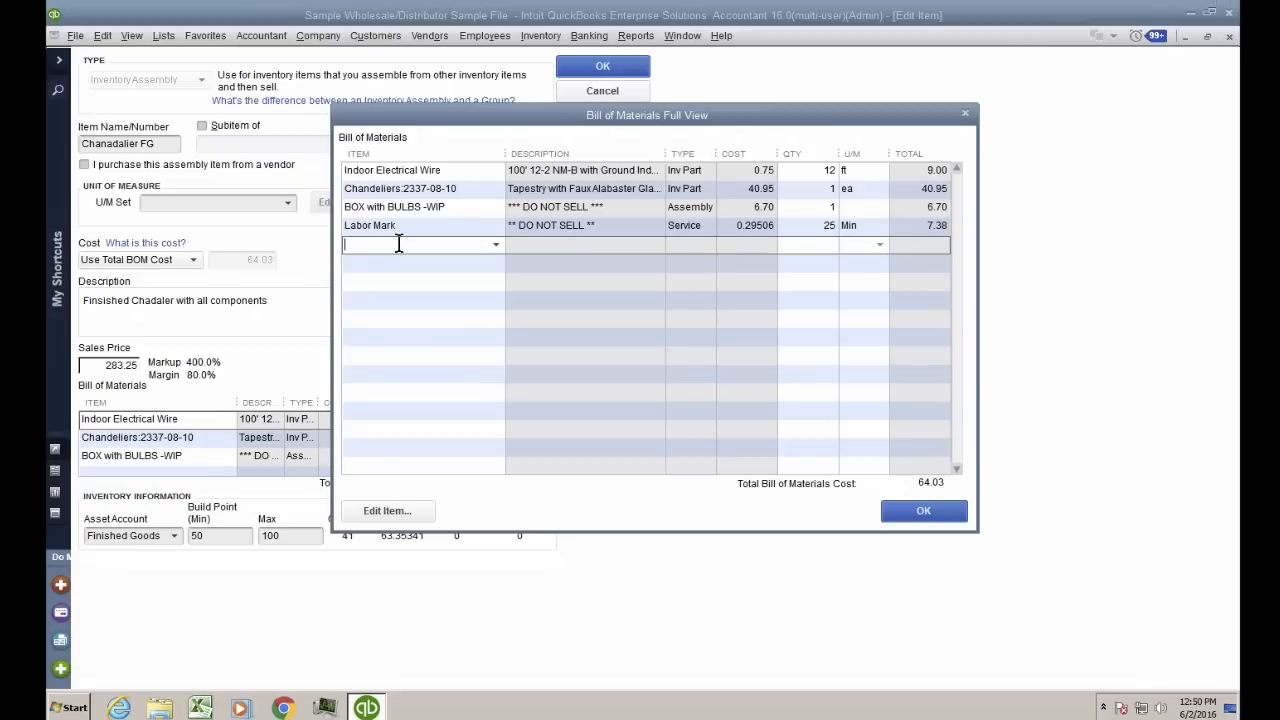
left_click(406, 230)
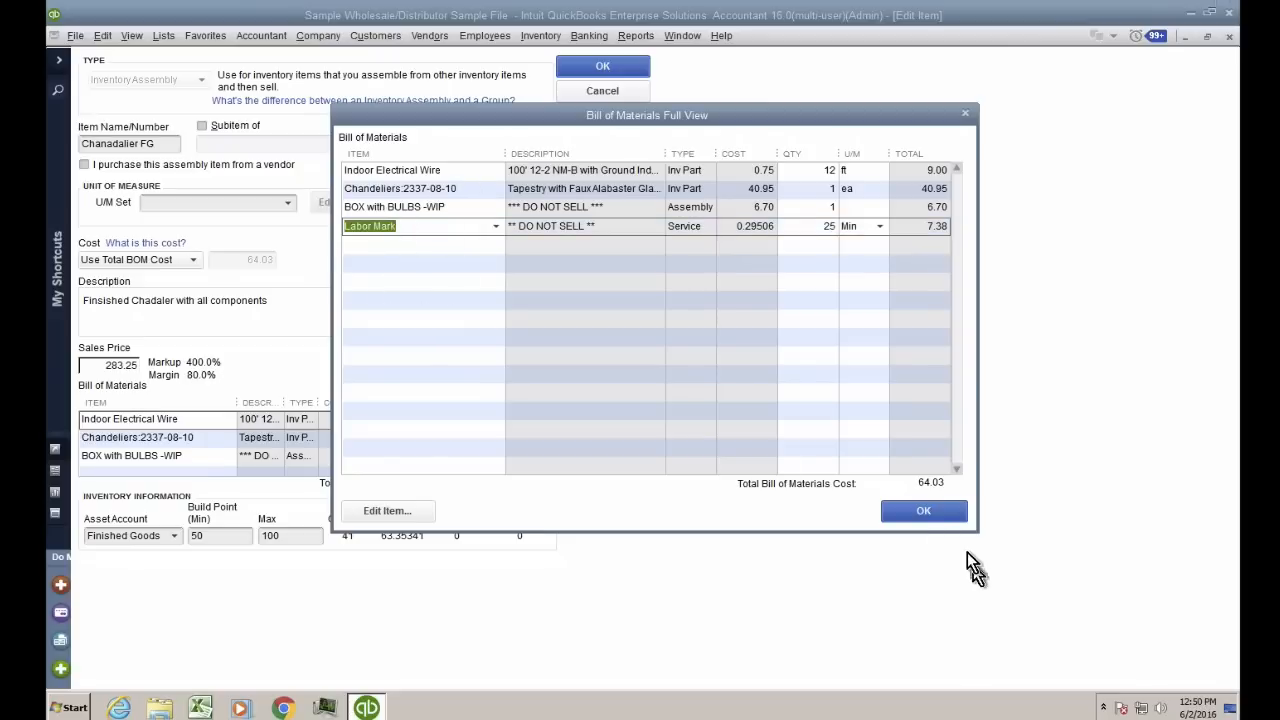
left_click(921, 511)
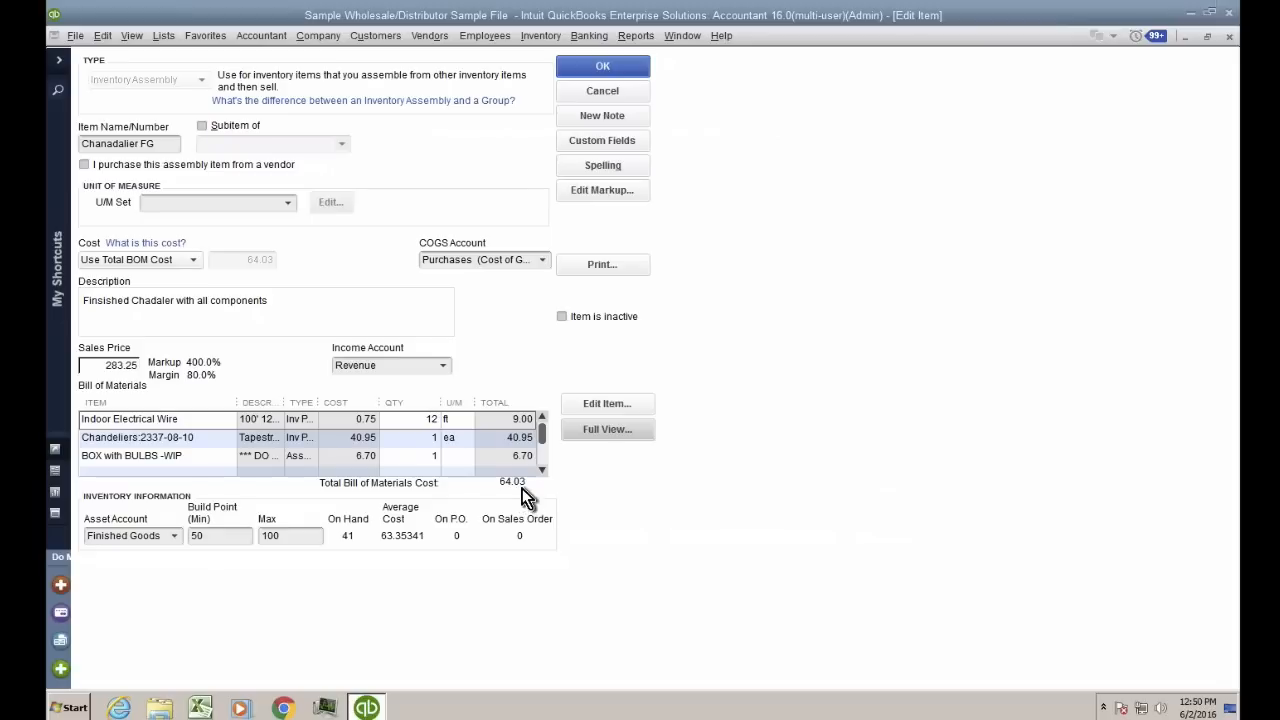
key("ctrl")
key("ctrl")
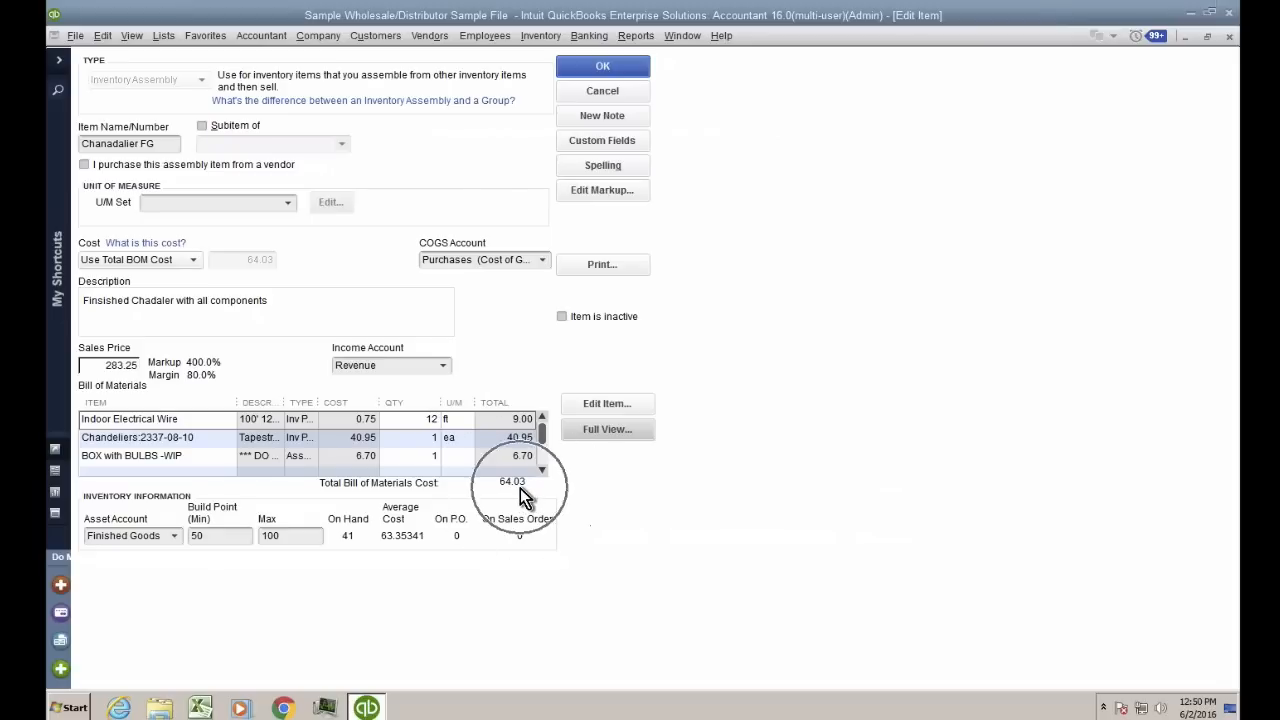
key("ctrl")
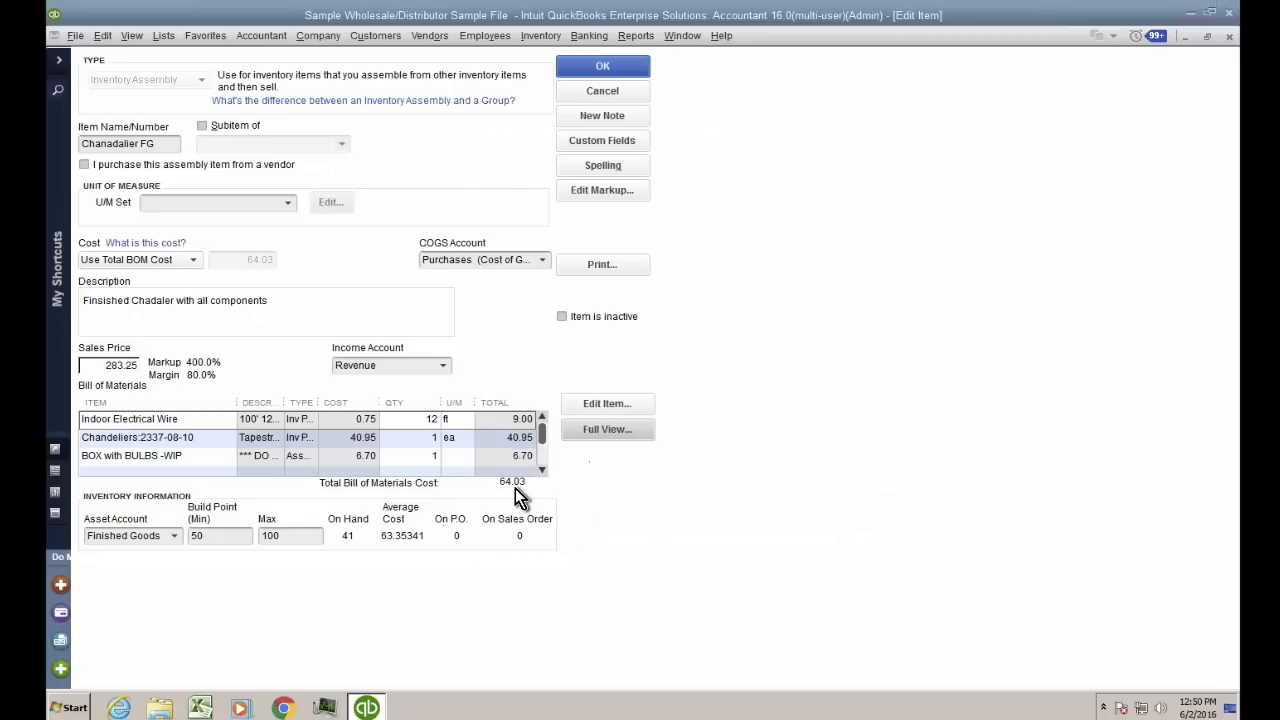
Switch the assembly's cost basis to Use global preference and back to Use Total BOM Cost
left_click(125, 260)
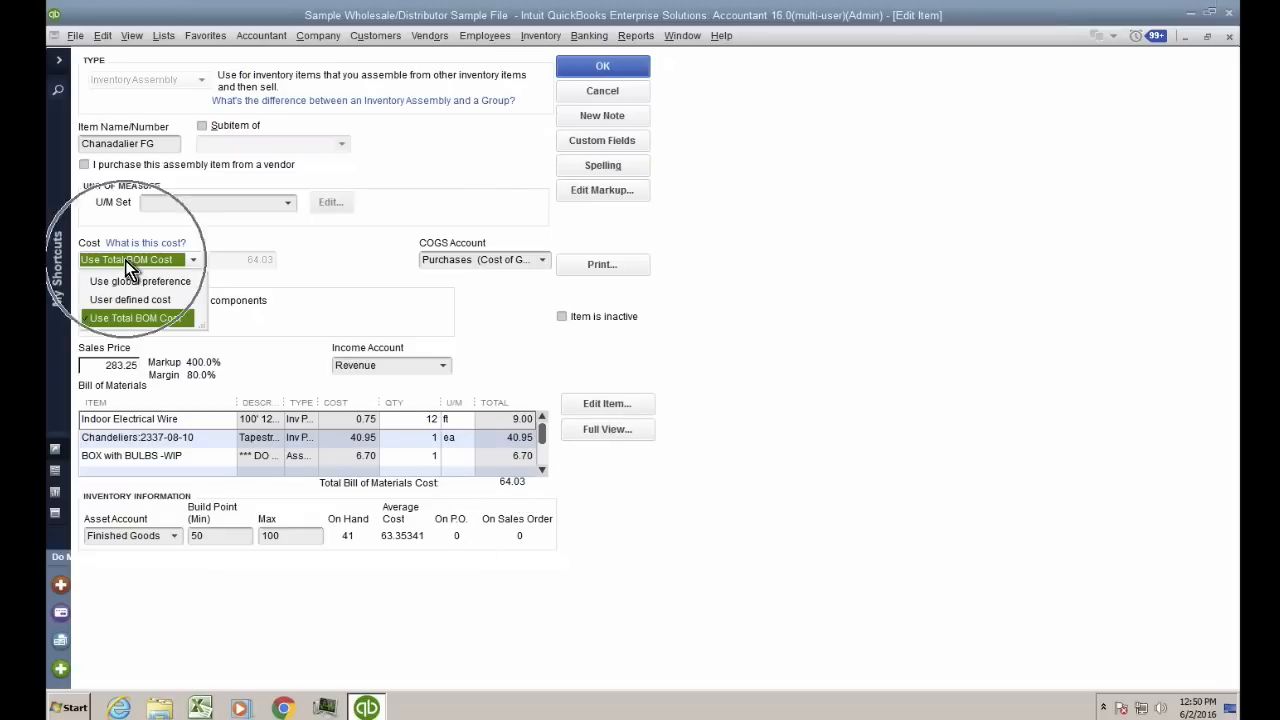
left_click(130, 281)
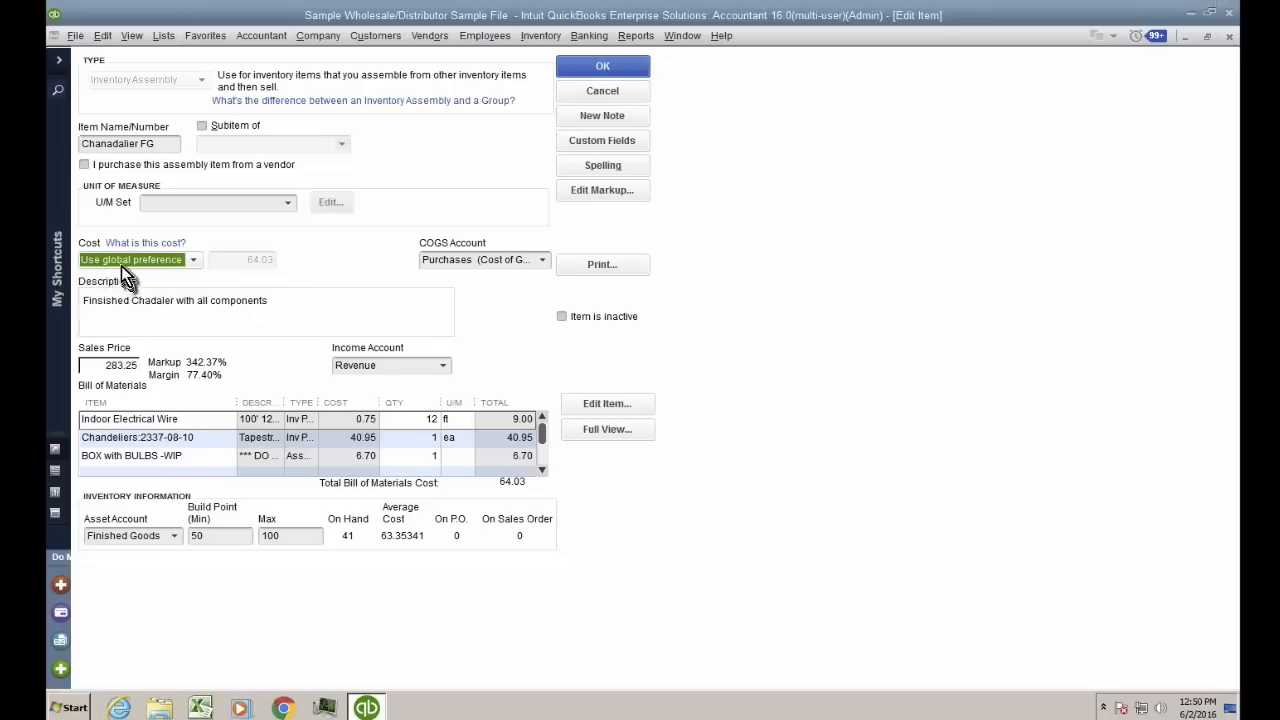
key("ctrl")
left_click(125, 260)
left_click(119, 318)
key("ctrl")
Set the Chanadalier FG margin to 80% in its markup settings and apply the recalculated sales price
left_click(605, 190)
left_click_drag(808, 328, 850, 333)
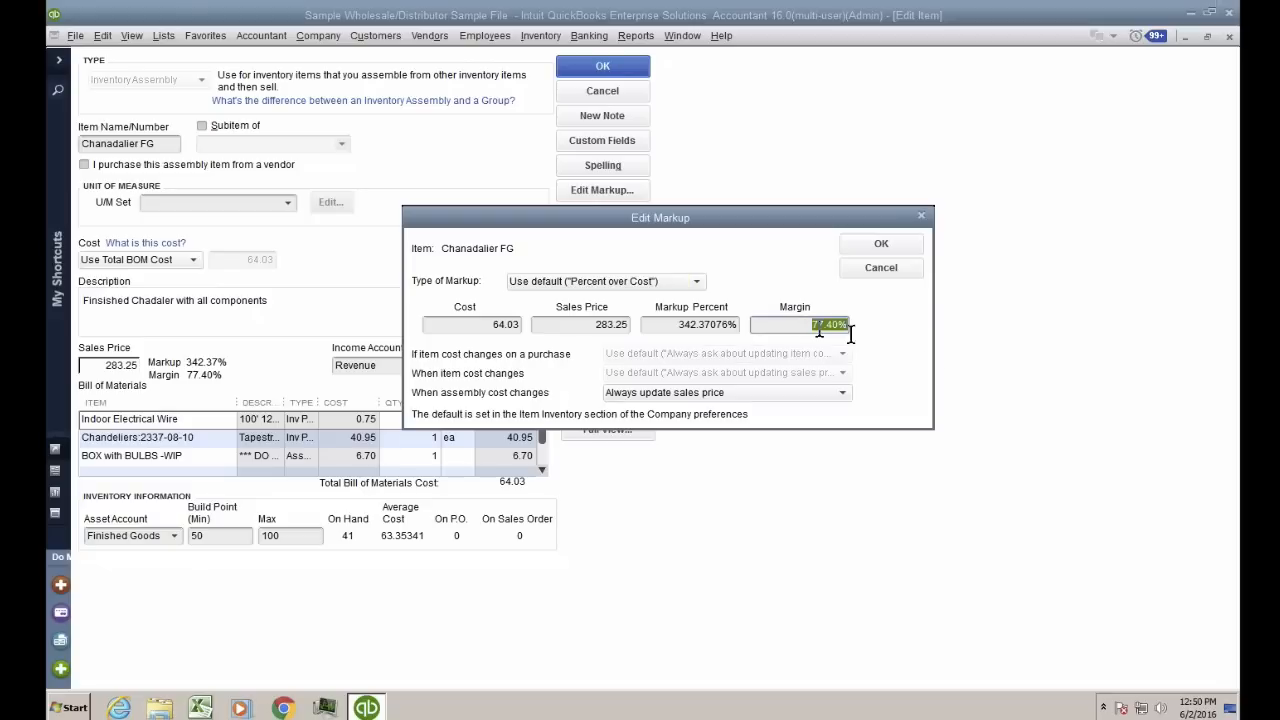
type("80%")
key("ctrl")
key("Tab")
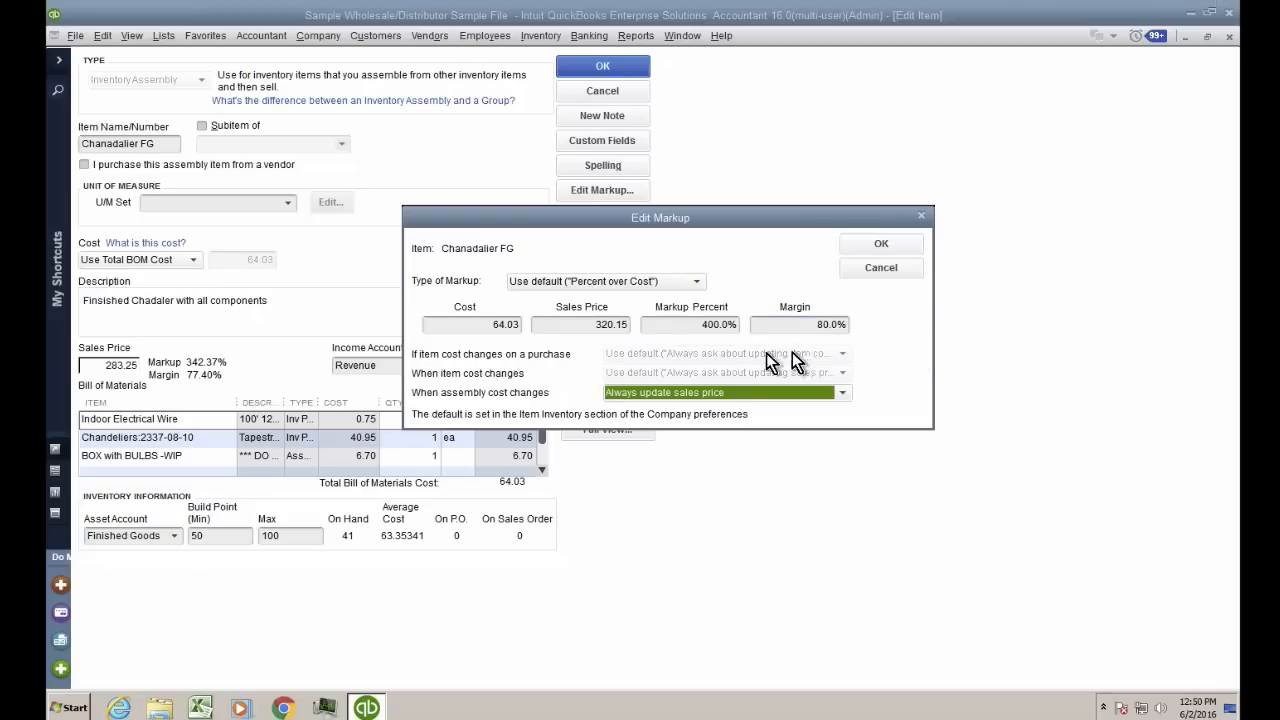
left_click(575, 329)
key("ctrl")
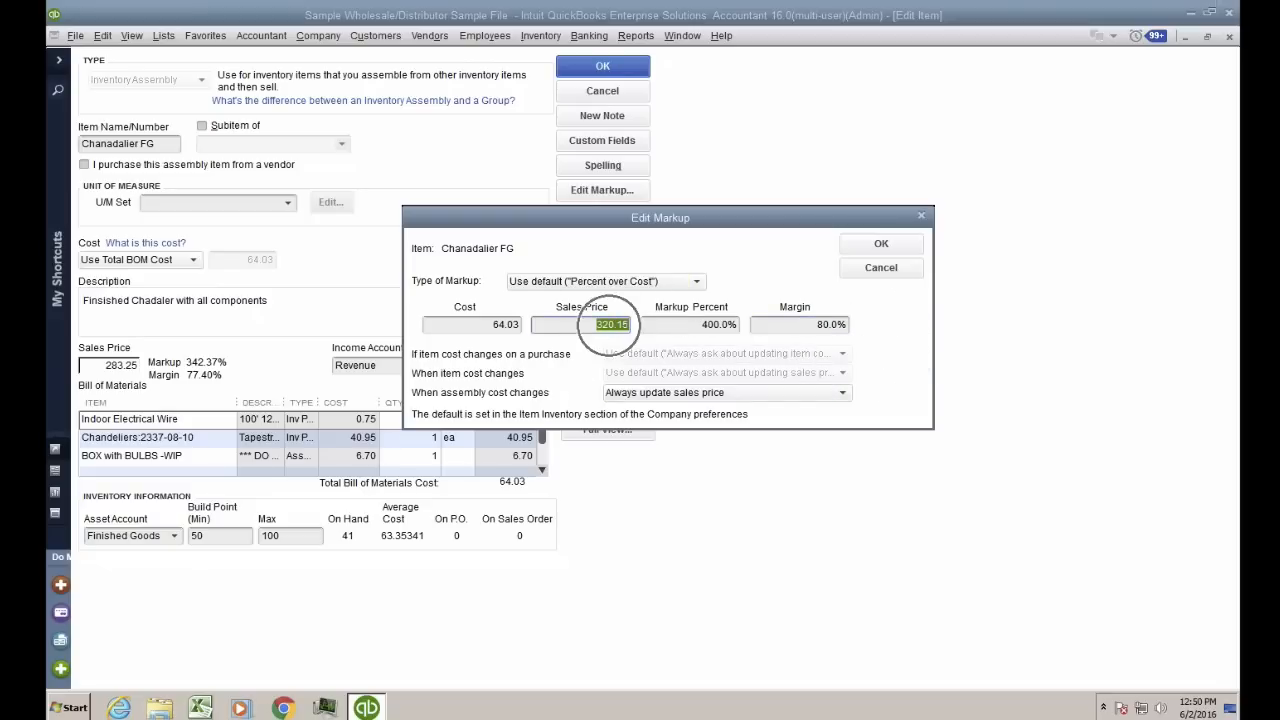
left_click(880, 245)
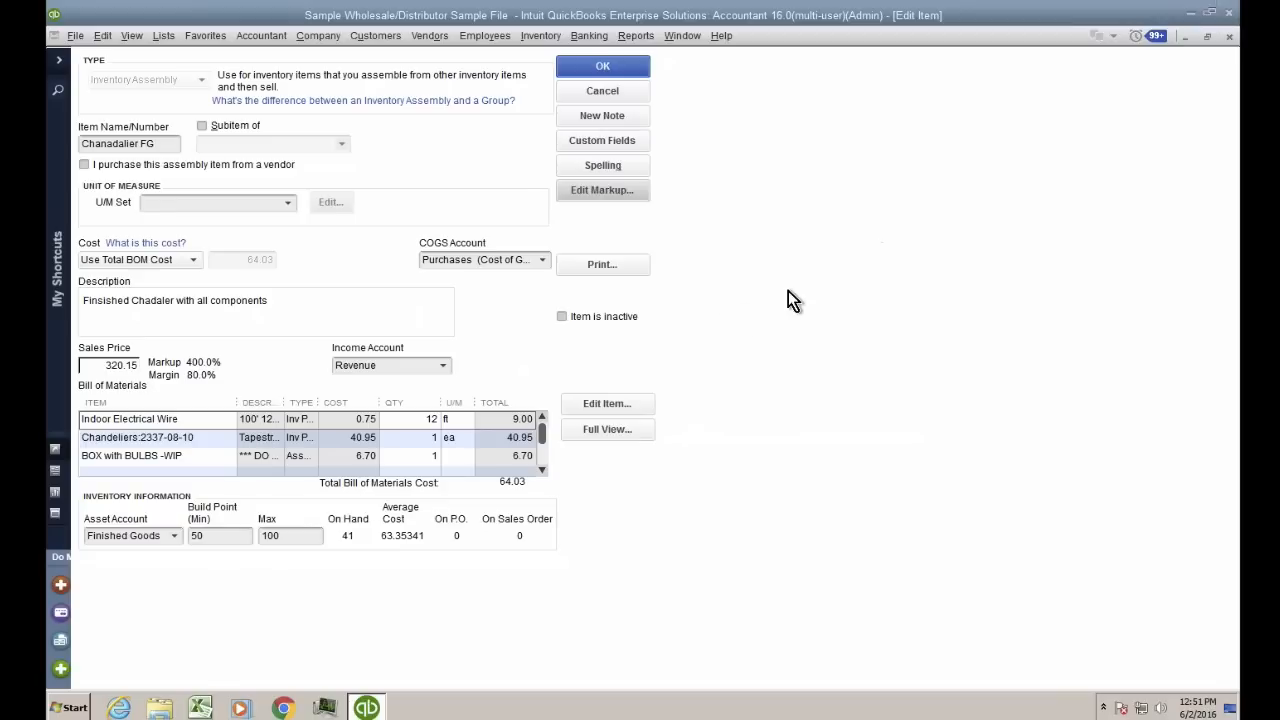
Review the labor line and total cost, and save the assembly without correcting the description's spelling
left_click(541, 448)
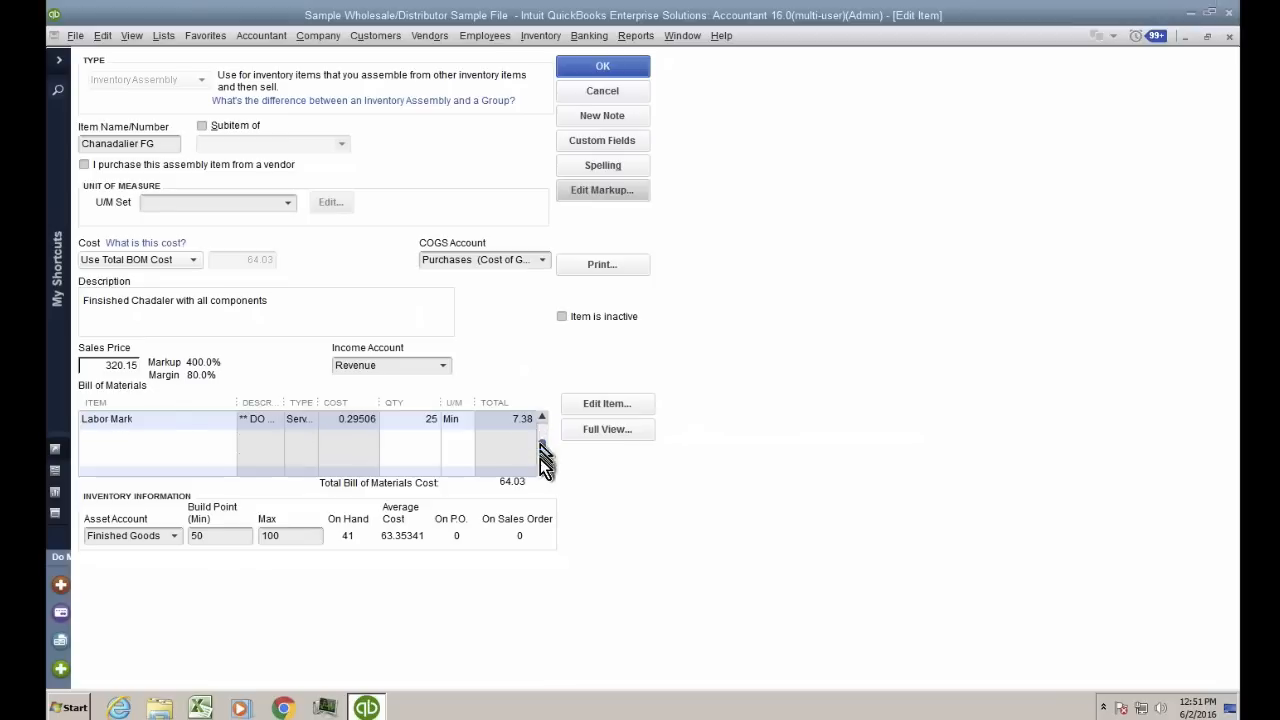
key("ctrl")
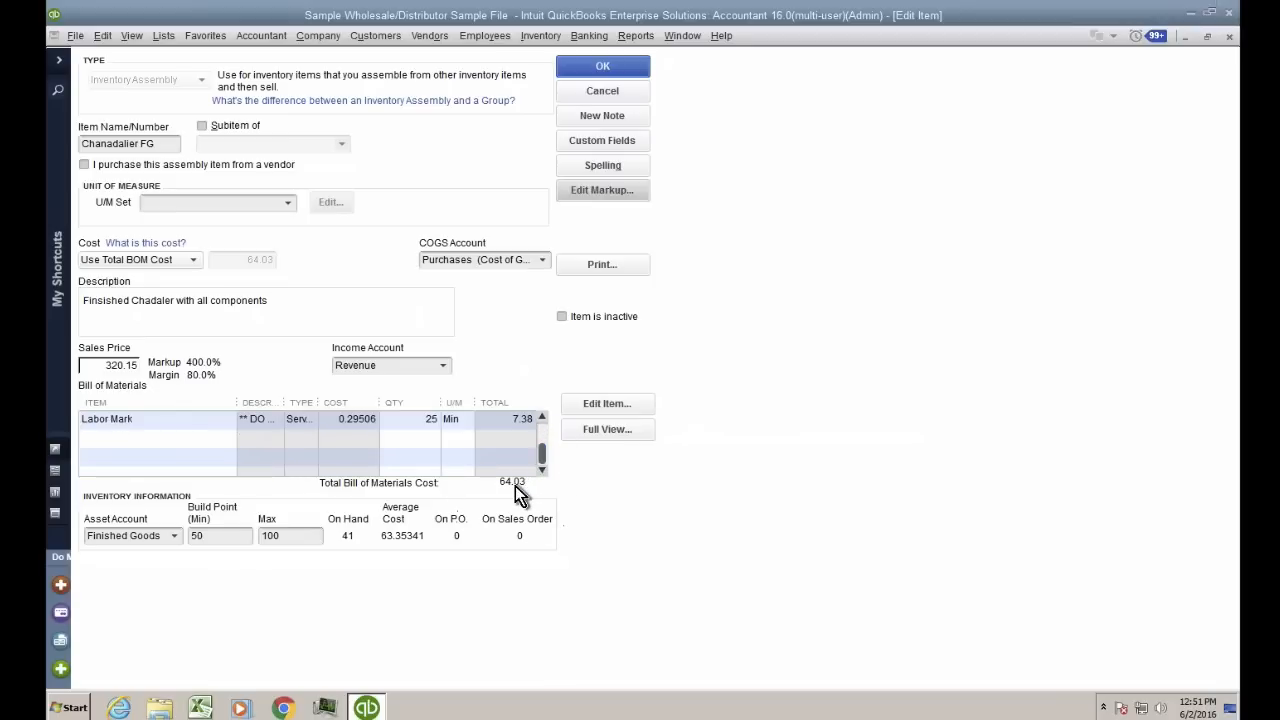
key("ctrl")
key("ctrl")
key("ctrl")
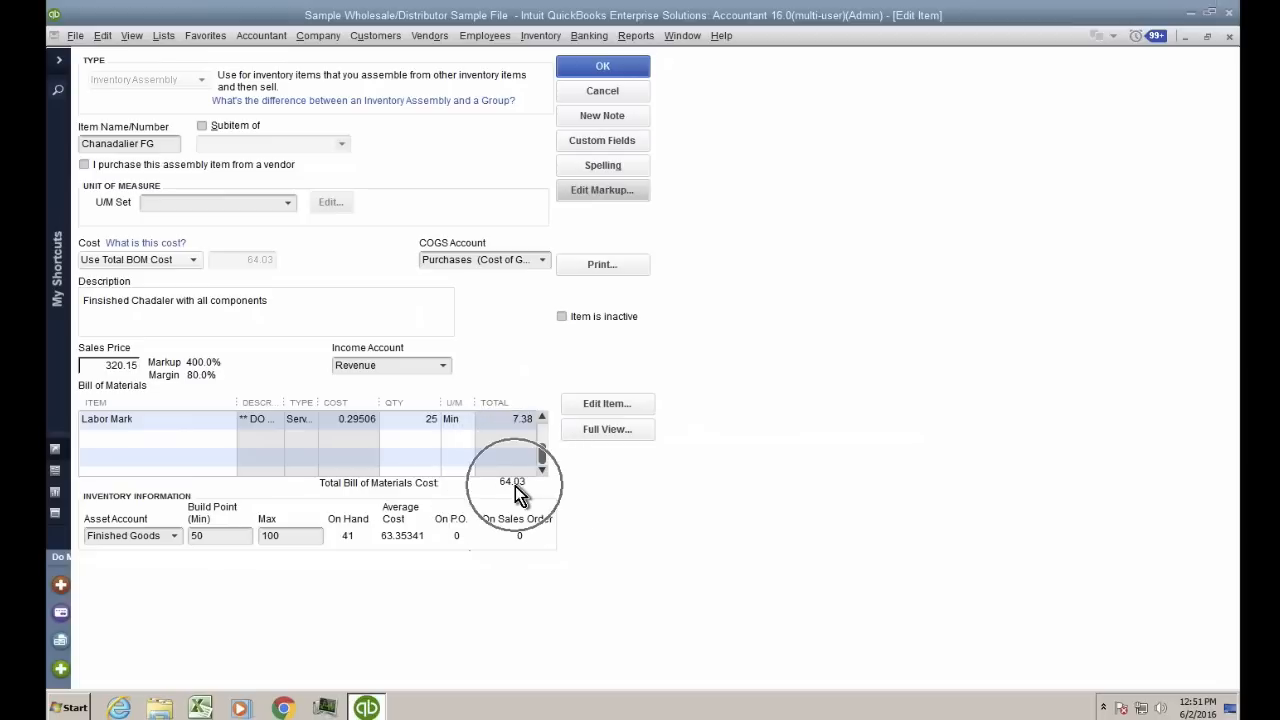
left_click(613, 61)
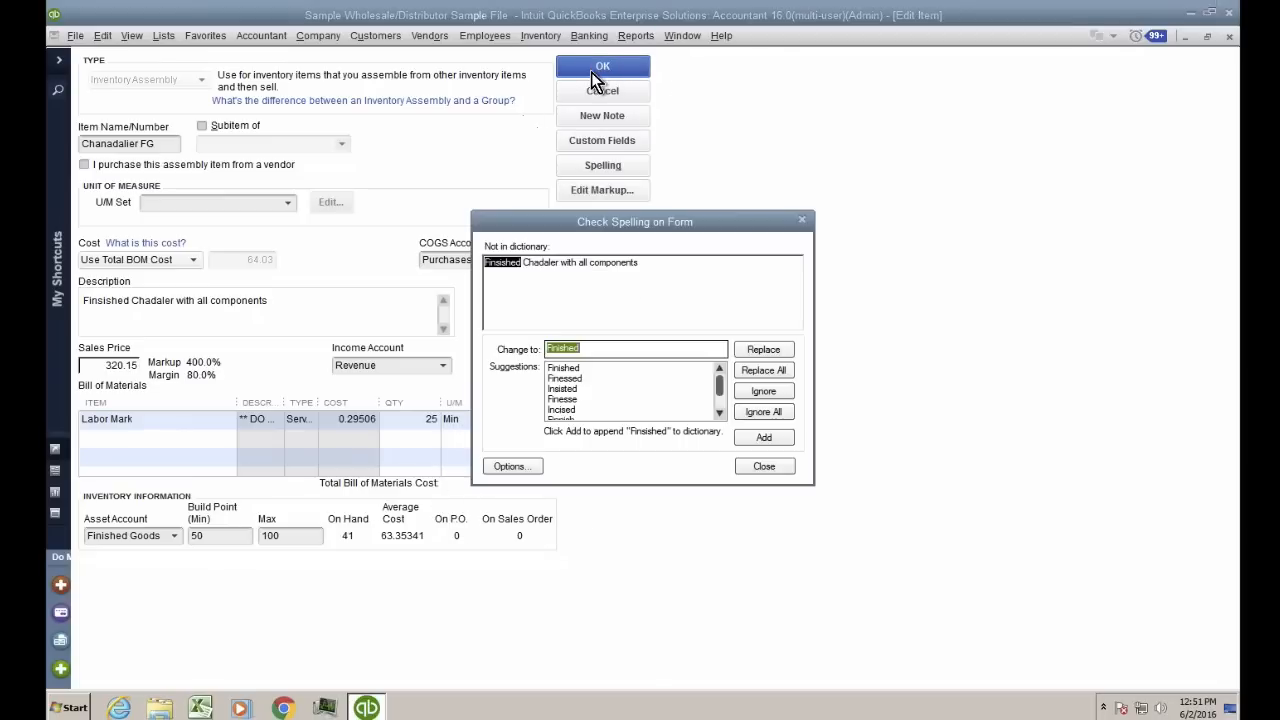
left_click(778, 468)
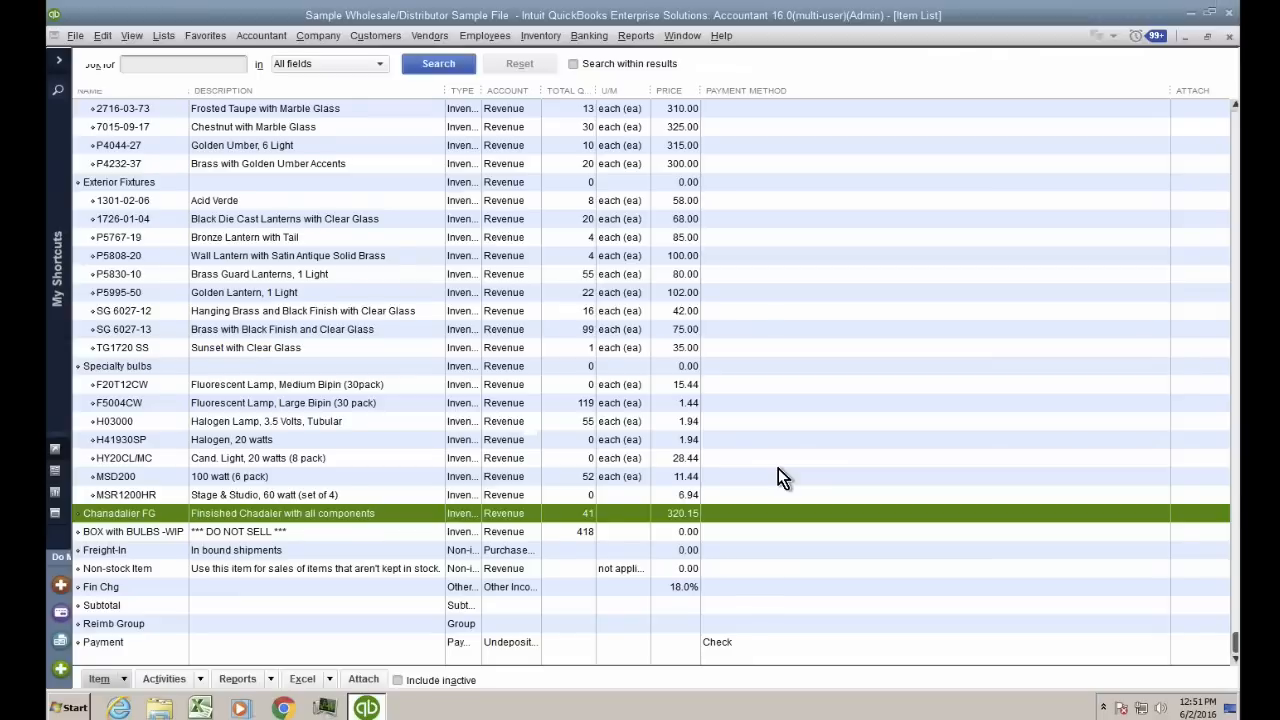
Run a QuickReport for Chanadalier FG and open its build assembly transaction
right_click(135, 514)
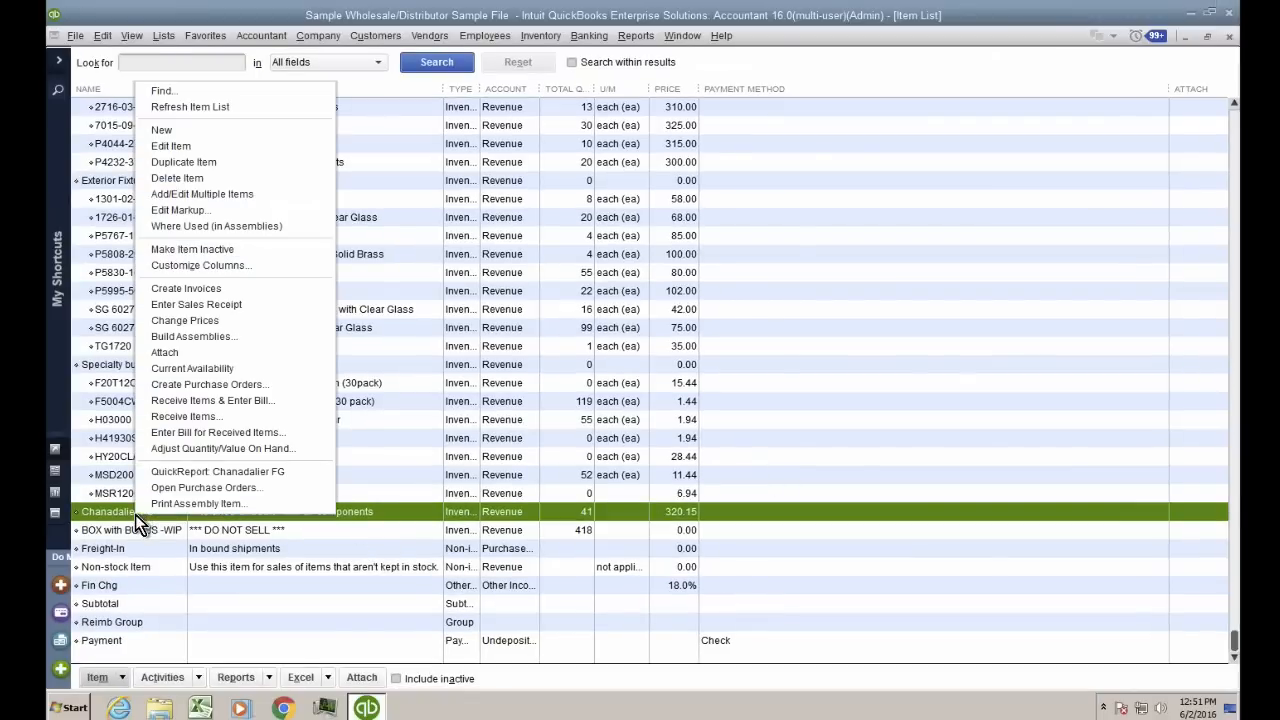
left_click(189, 476)
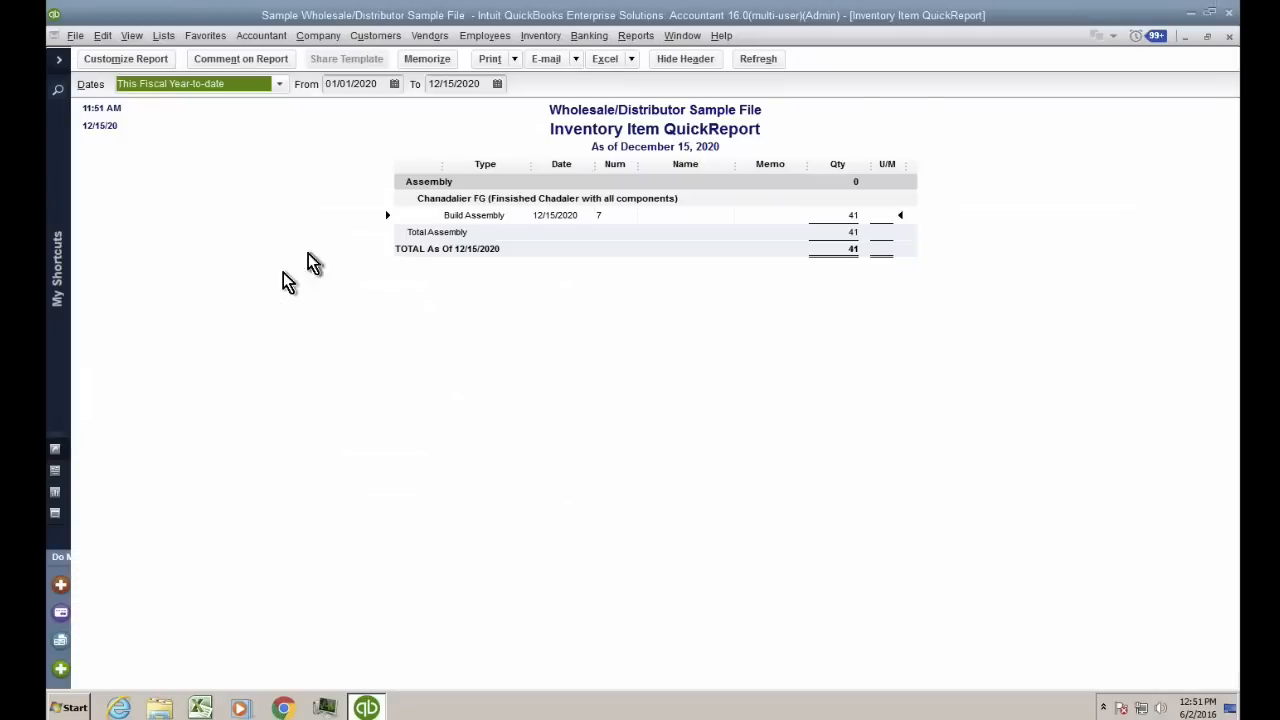
double_click(466, 215)
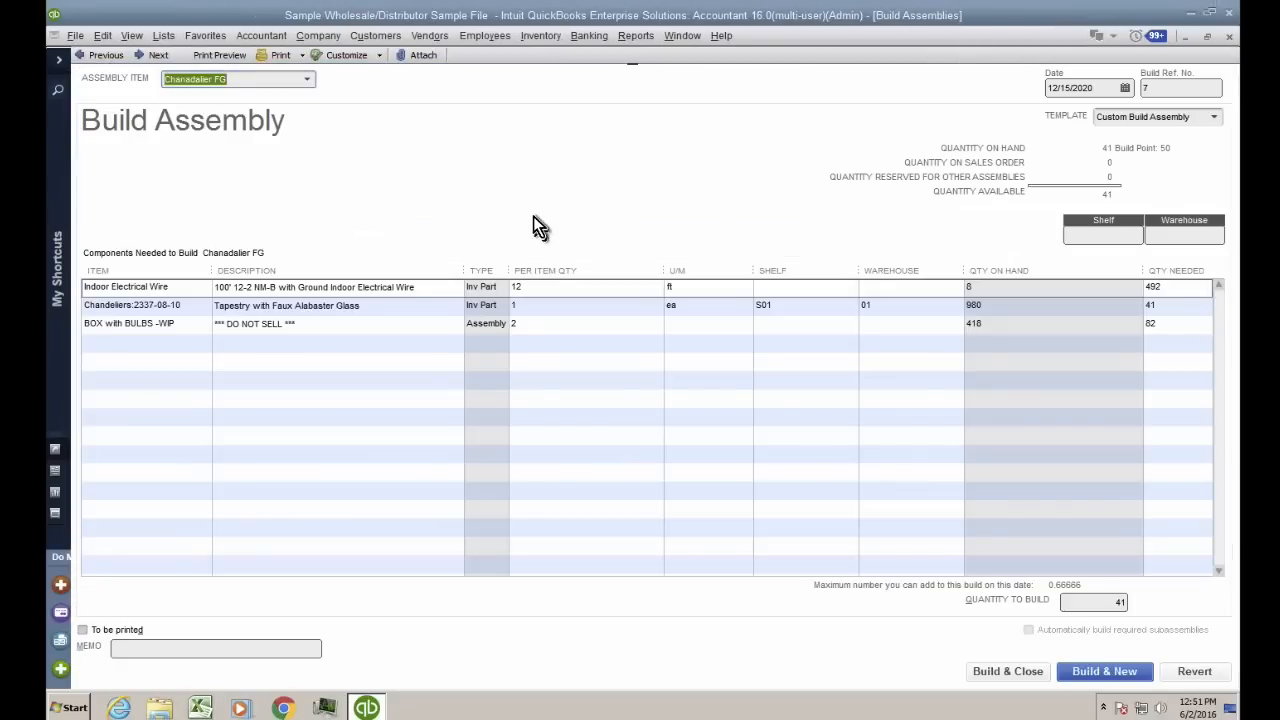
Run the standard balance sheet and check the Finished Goods balance
left_click(102, 38)
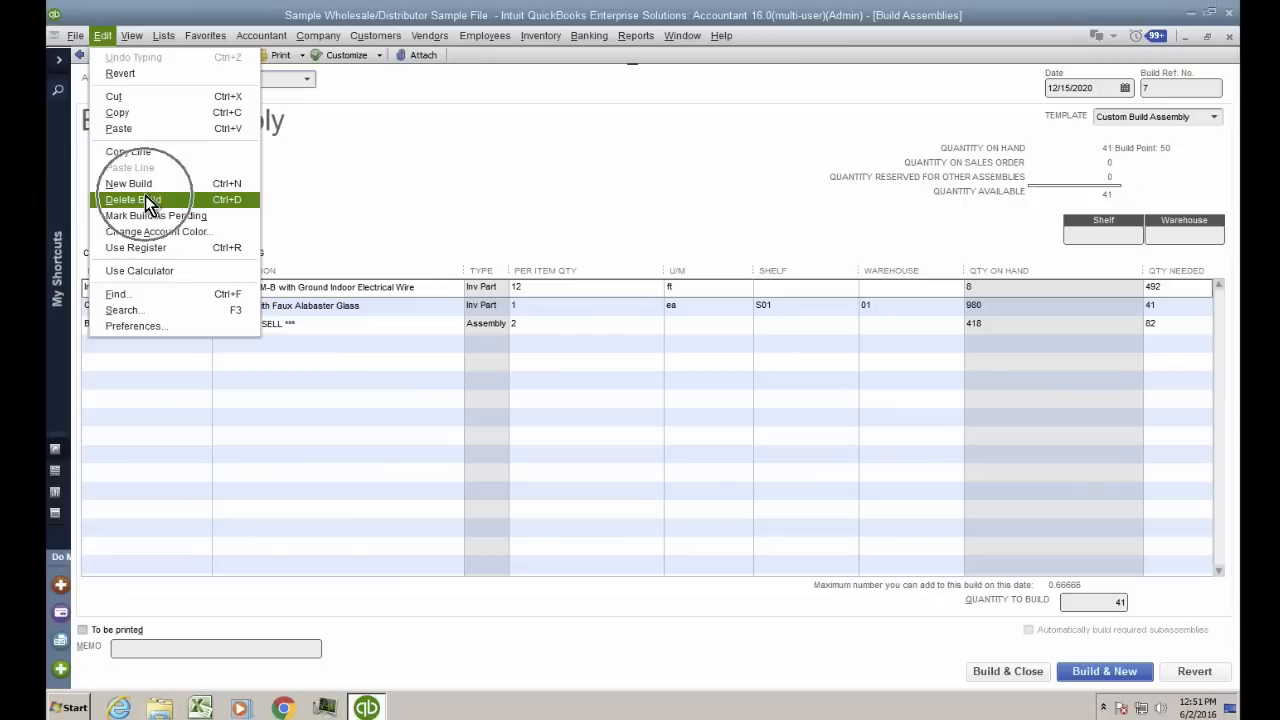
mouse_move(635, 35)
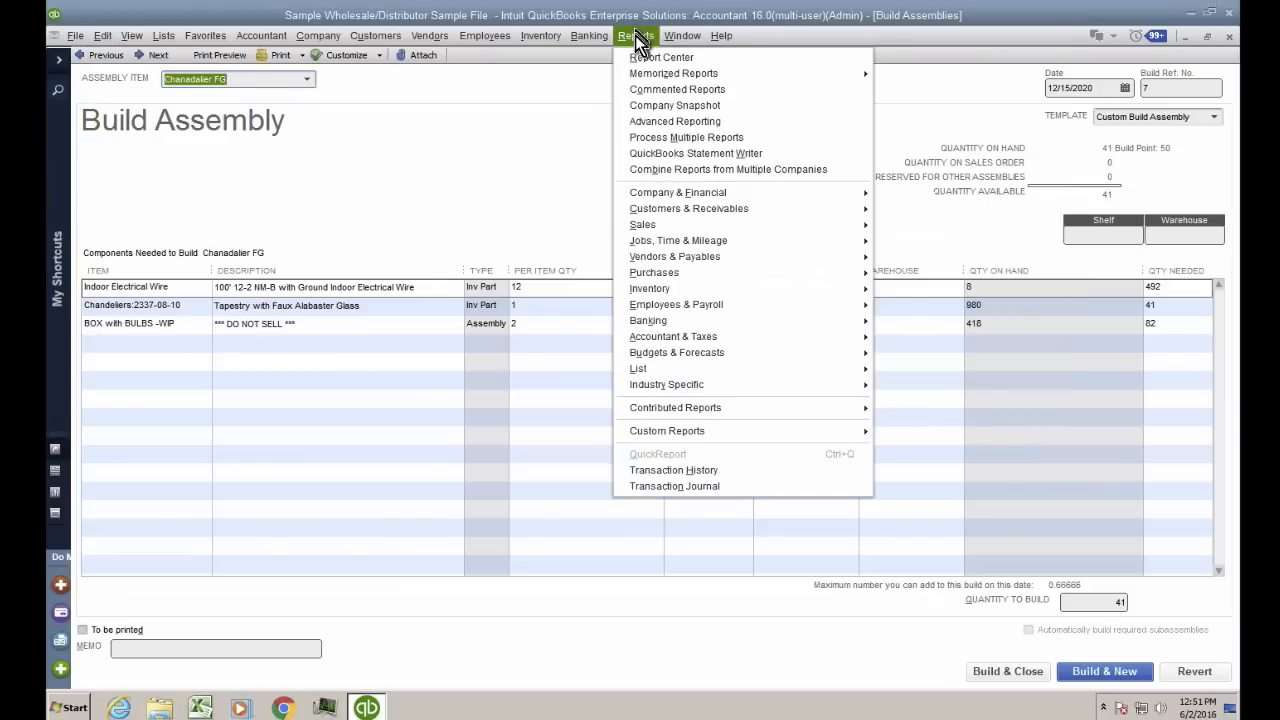
mouse_move(686, 192)
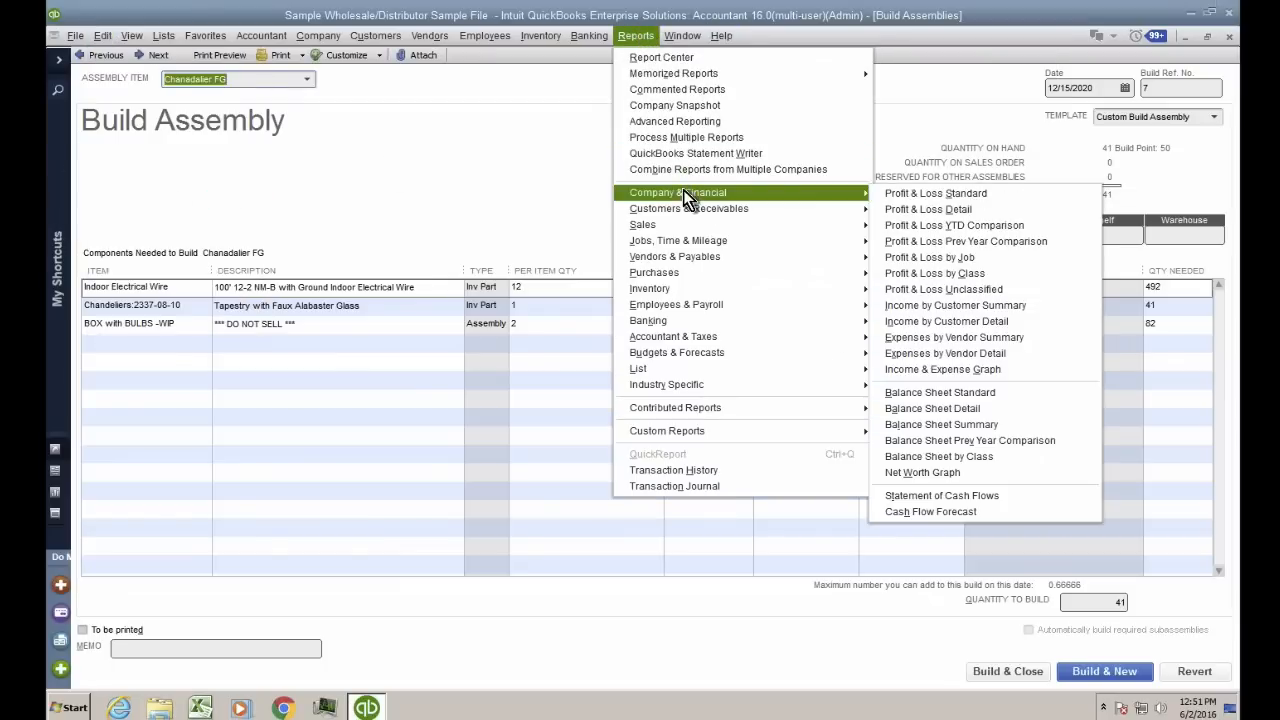
left_click(936, 390)
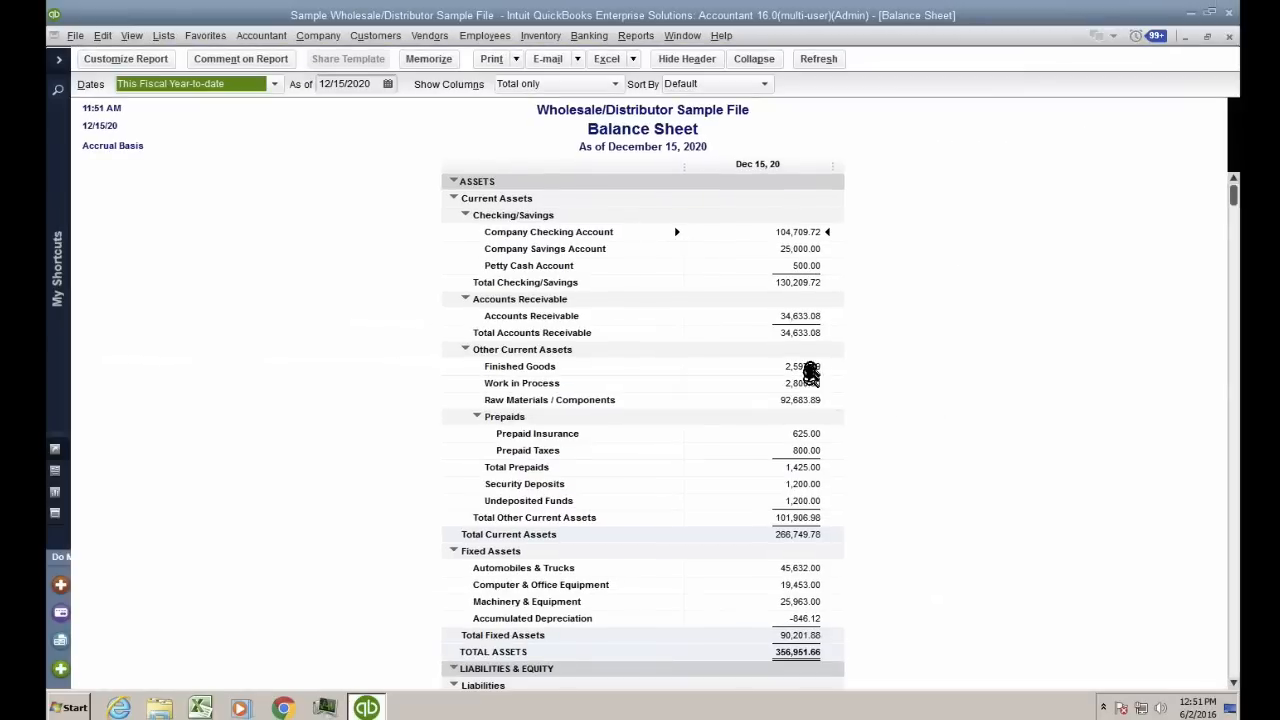
key("ctrl")
key("ctrl")
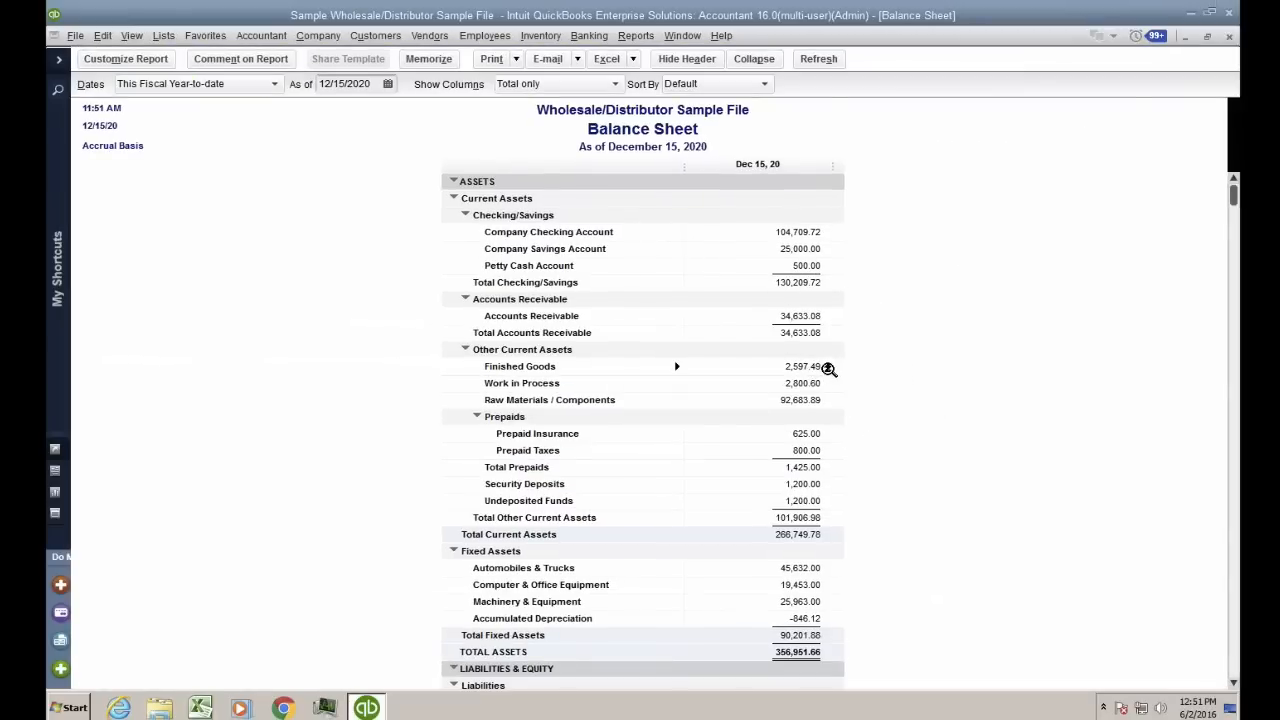
Return to the open Chanadalier FG build assembly transaction and delete that build
left_click(682, 35)
left_click(712, 168)
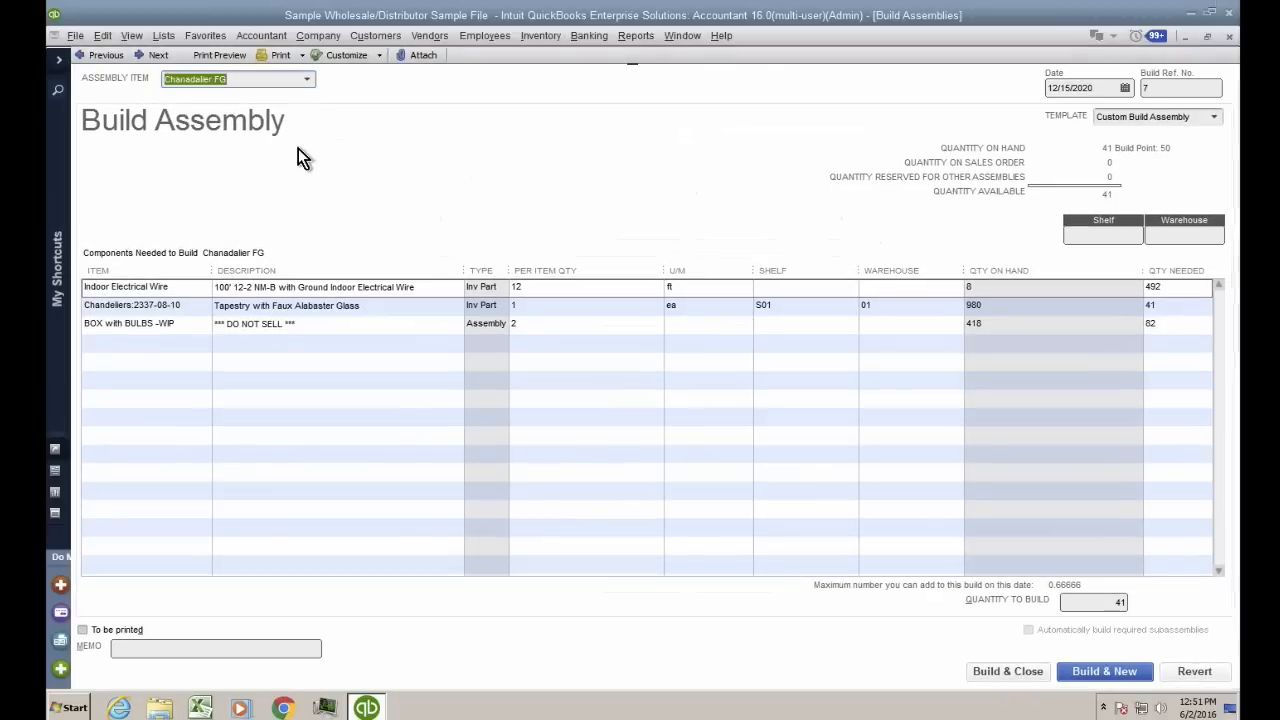
left_click(102, 36)
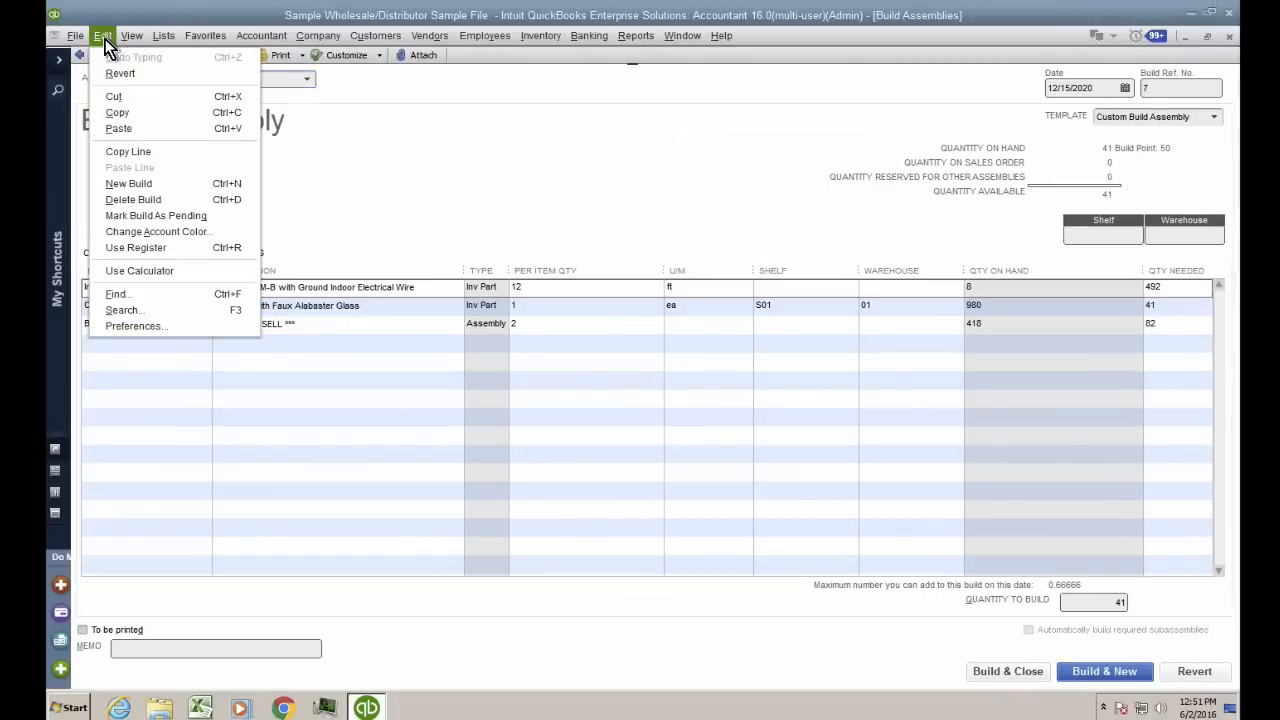
left_click(148, 198)
left_click(604, 231)
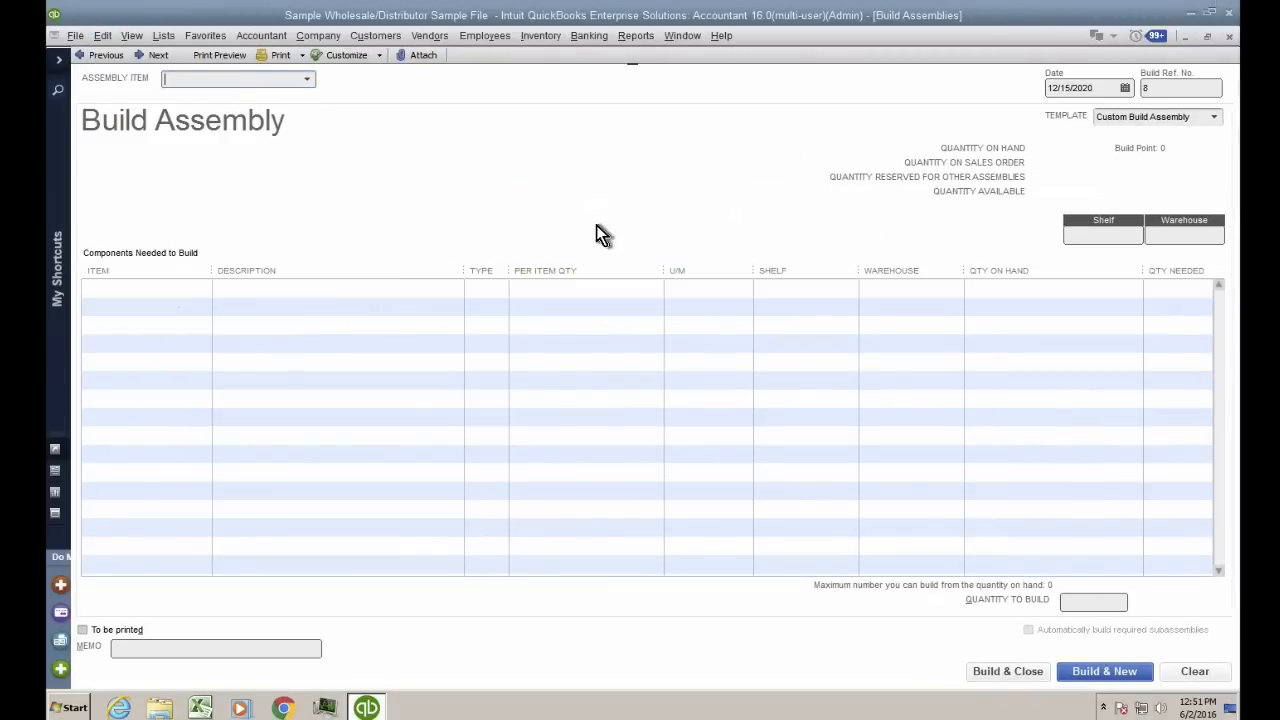
Build 41 units of Chanadalier FG with the Labor Mark component included, and close the build form
type("c")
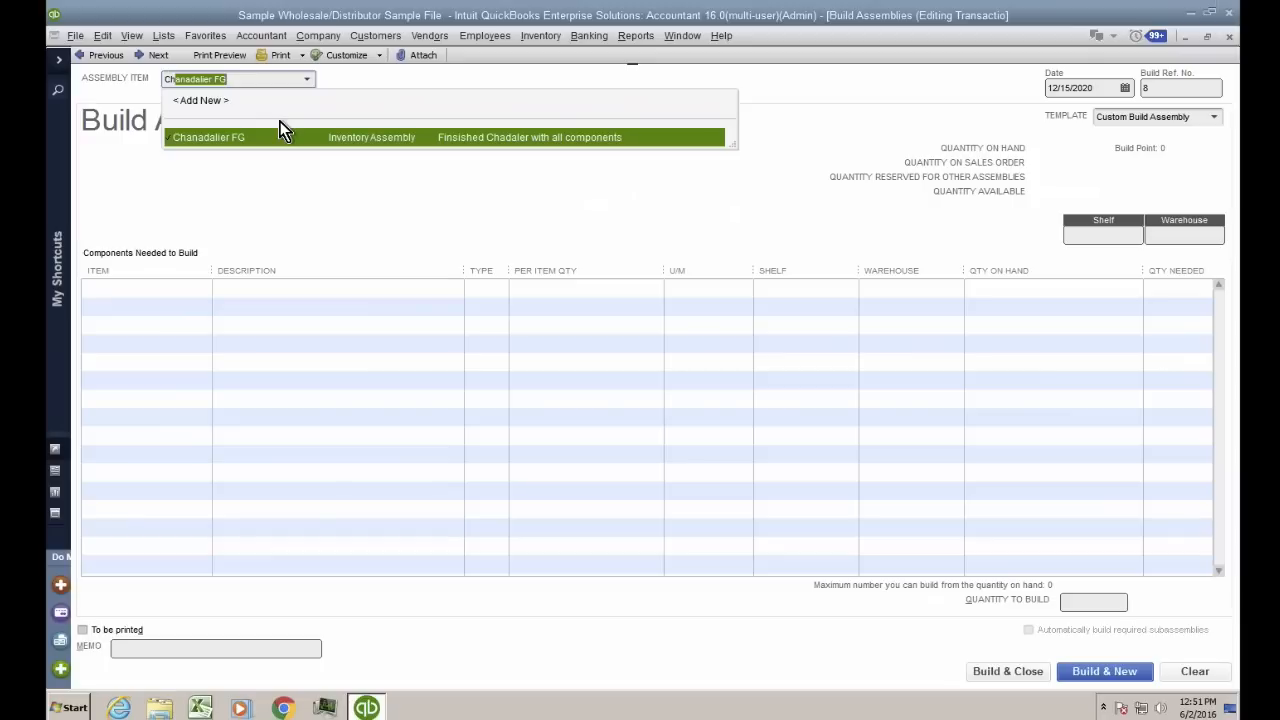
left_click(226, 136)
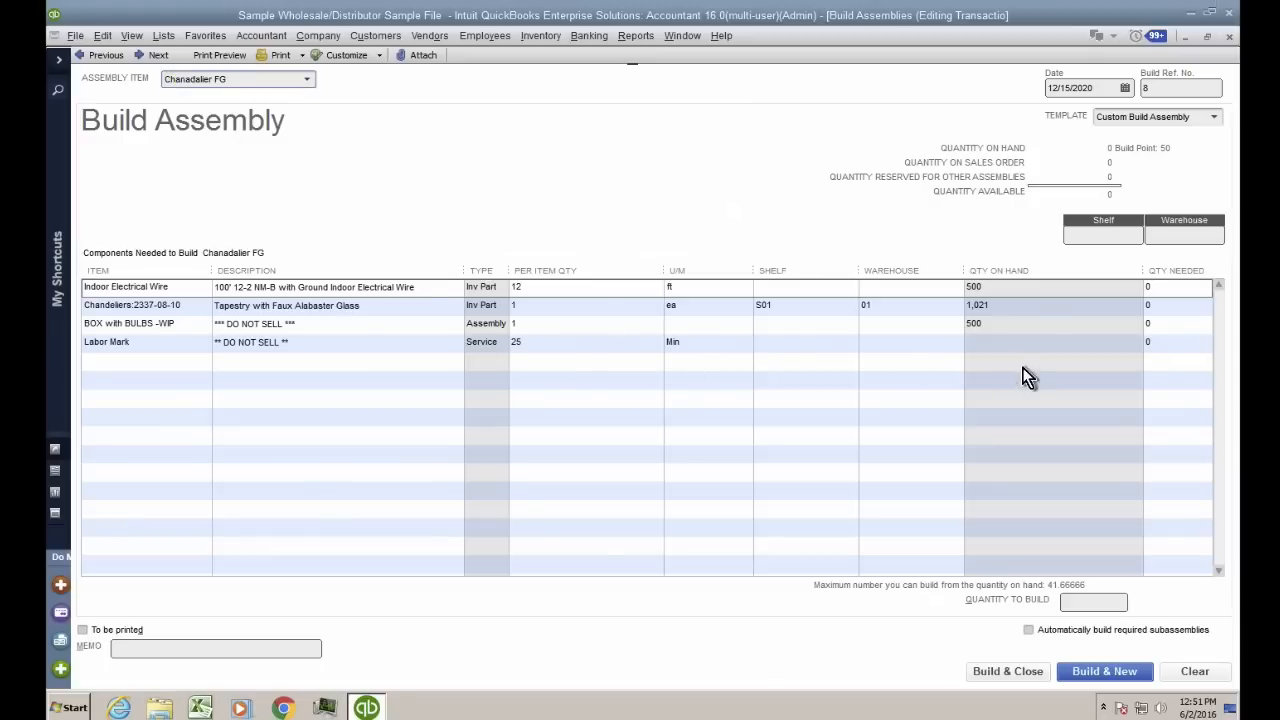
left_click(140, 342)
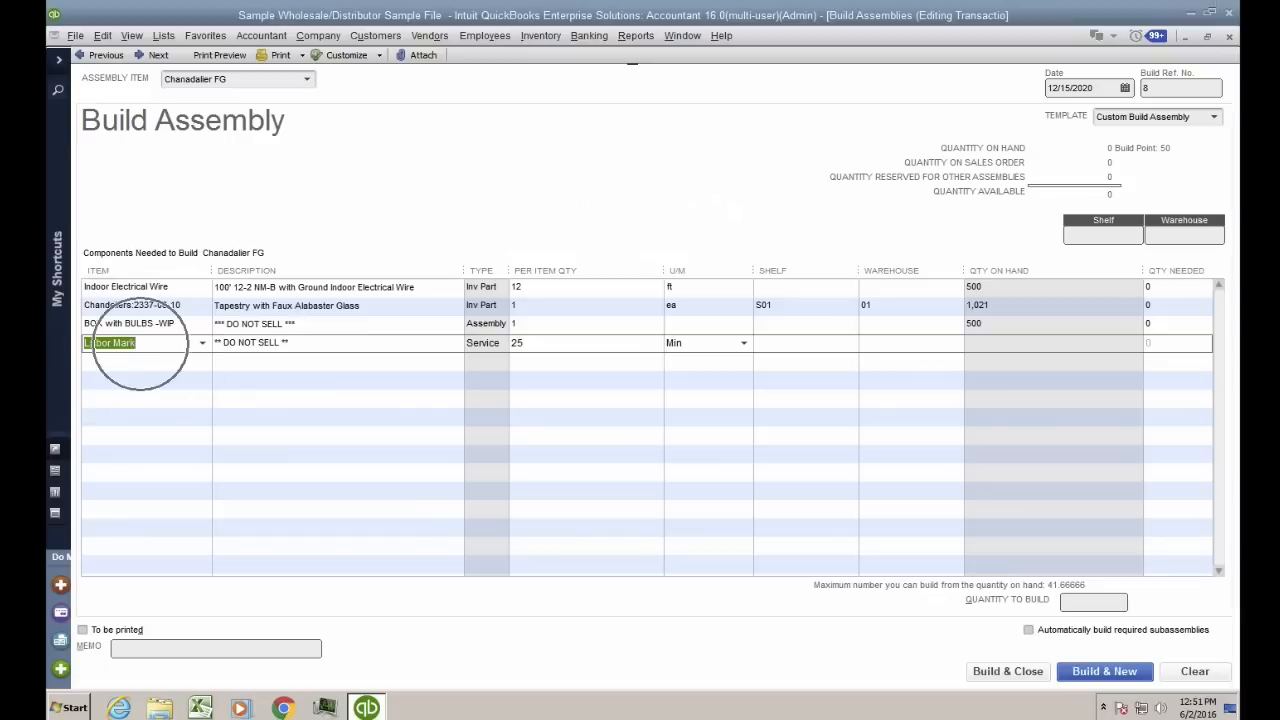
left_click(1093, 604)
type("41")
key("Tab")
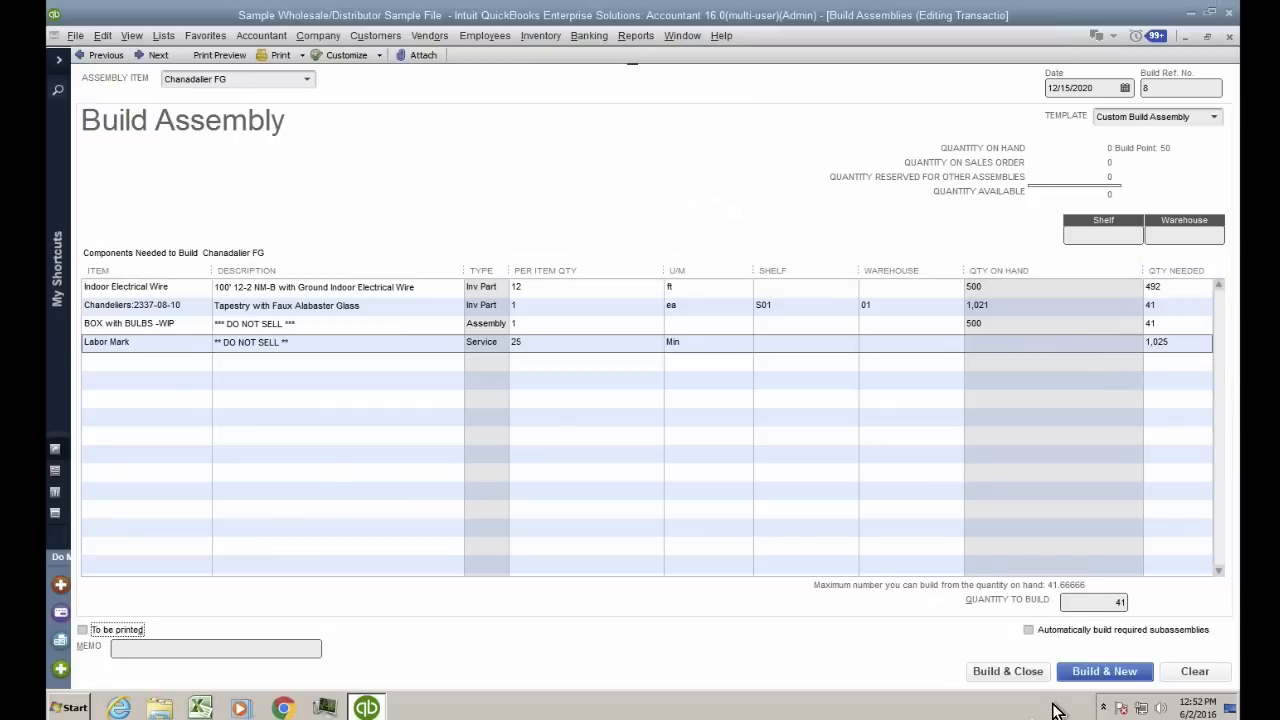
left_click(1006, 674)
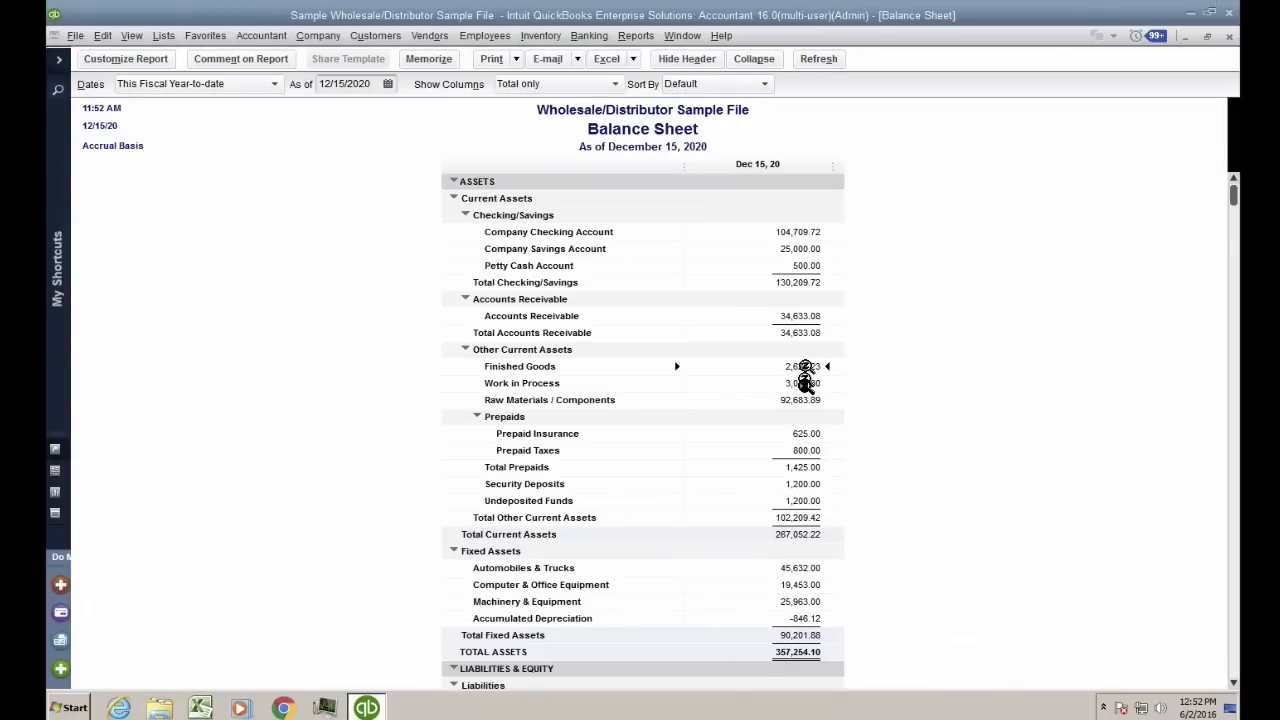
Drill into the Finished Goods balance to check its build transaction, and close the reports back to the item list
double_click(808, 366)
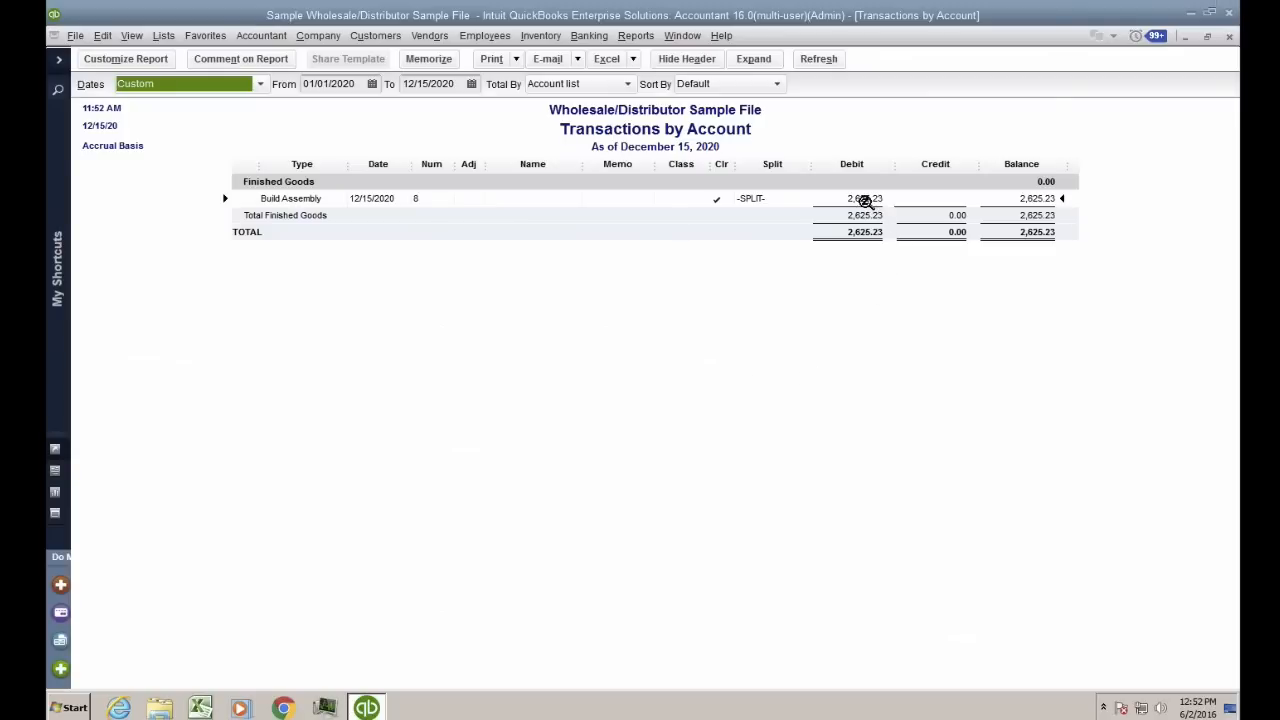
key("Escape")
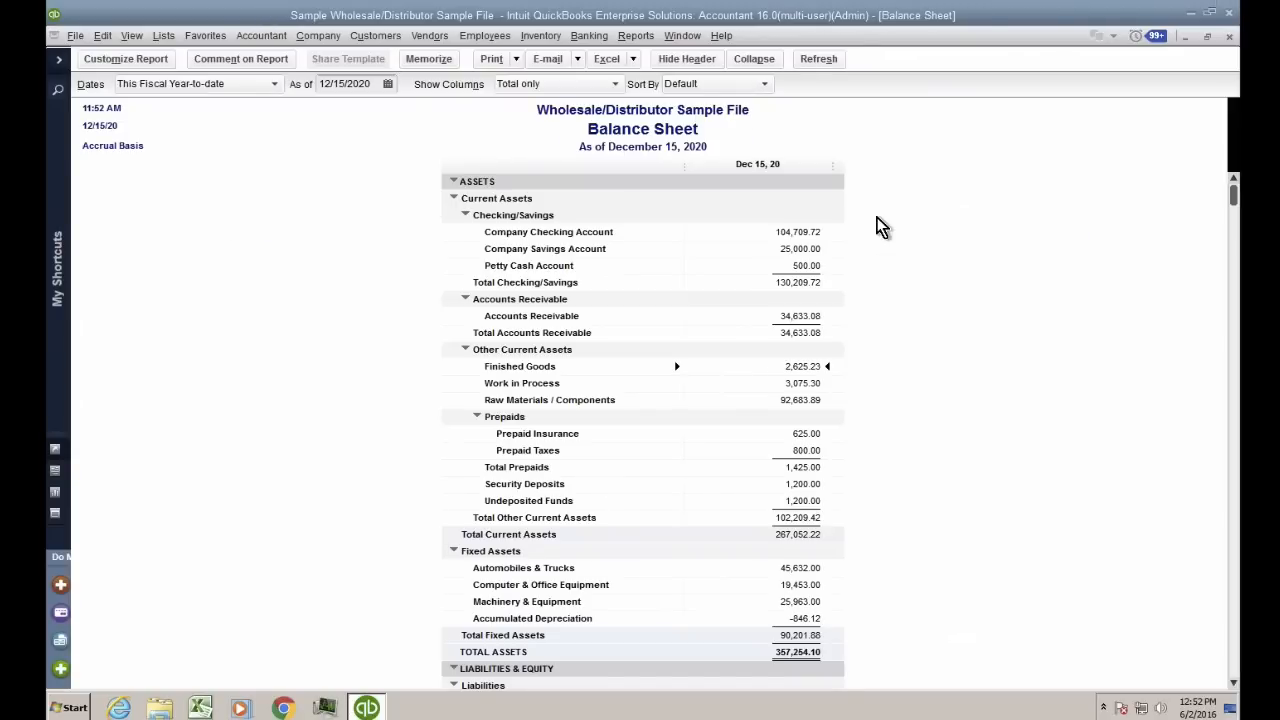
key("Escape")
key("Escape")
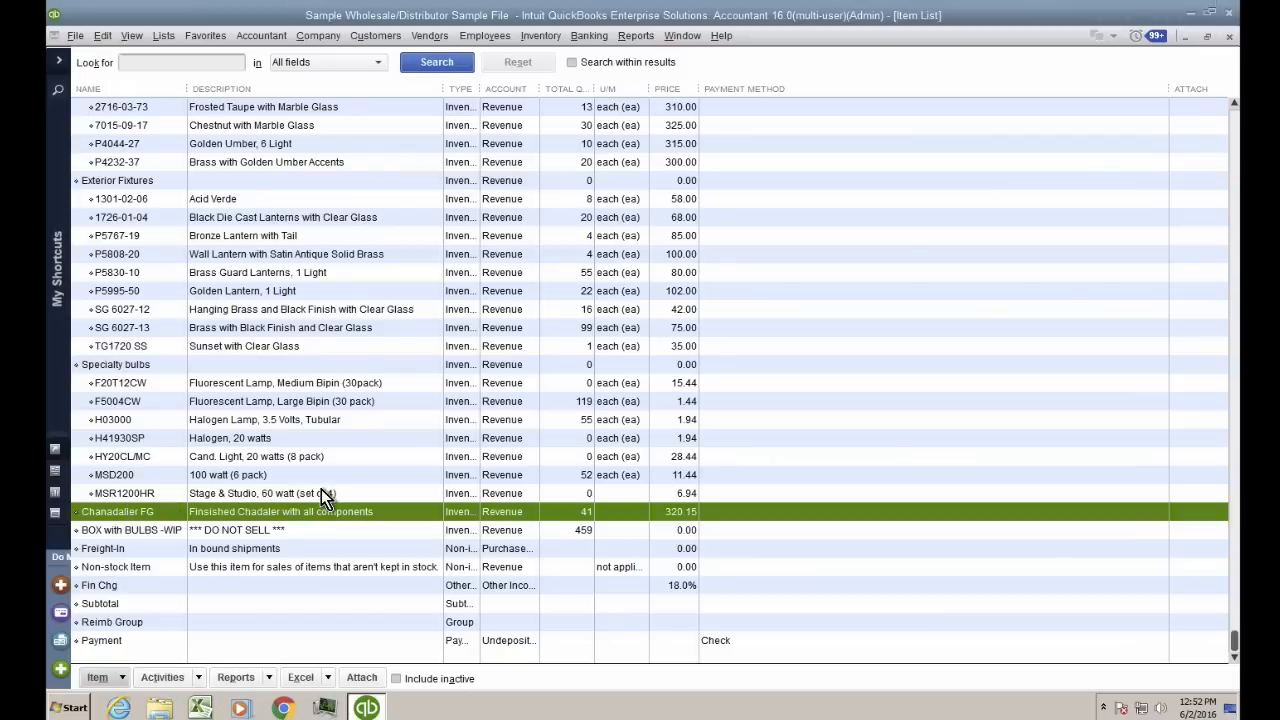
Find the indoor and outdoor electrical wire items in the item list, widening the name column to read their full names
scroll(214, 515, "up", 13)
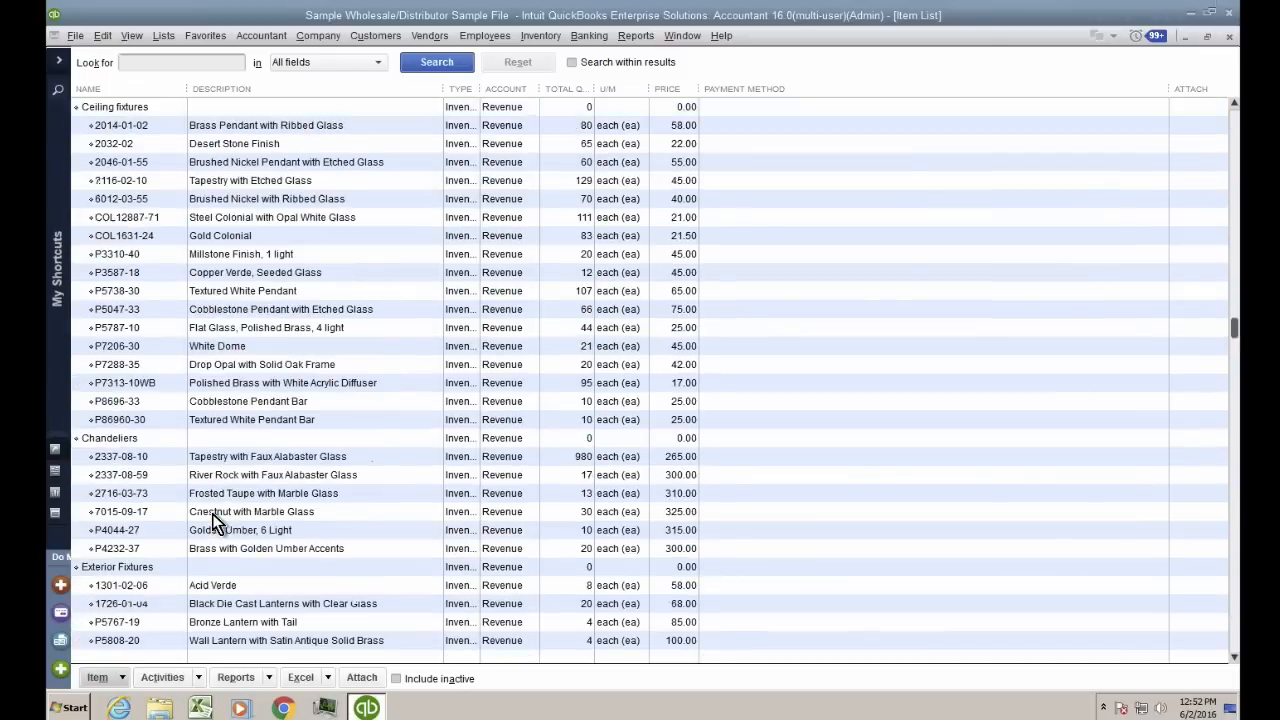
left_click(133, 168)
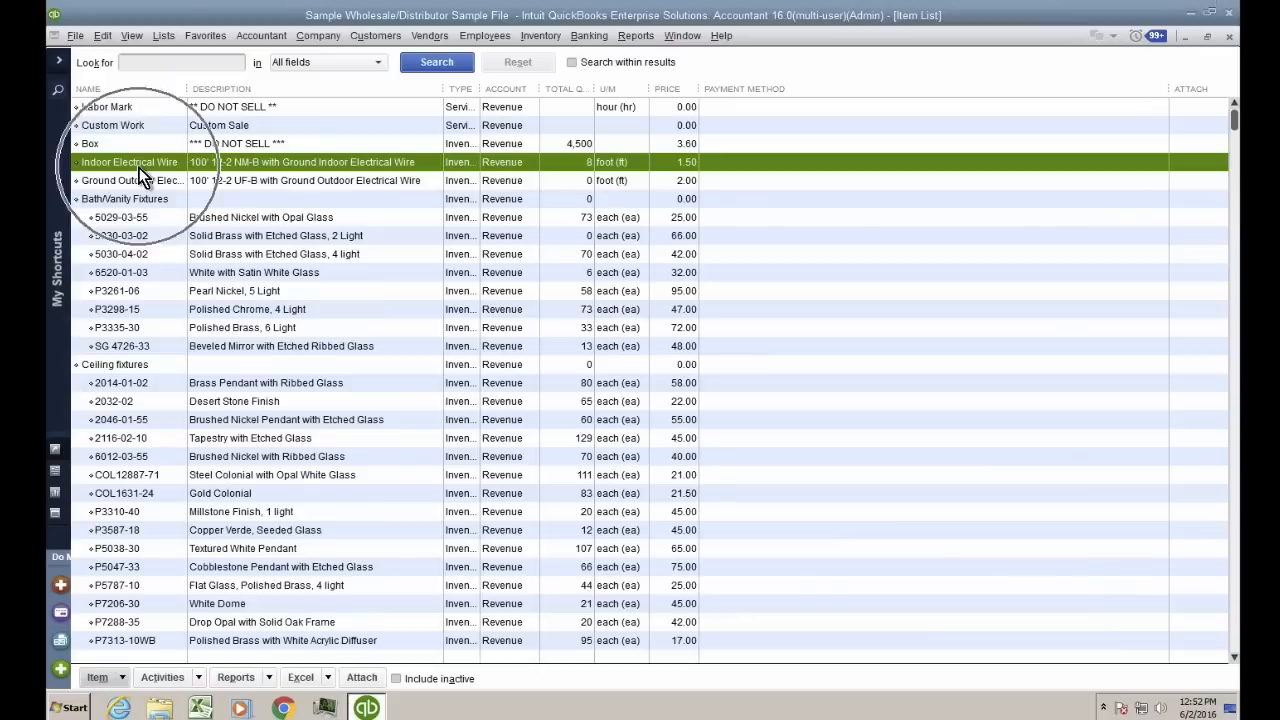
left_click(140, 180)
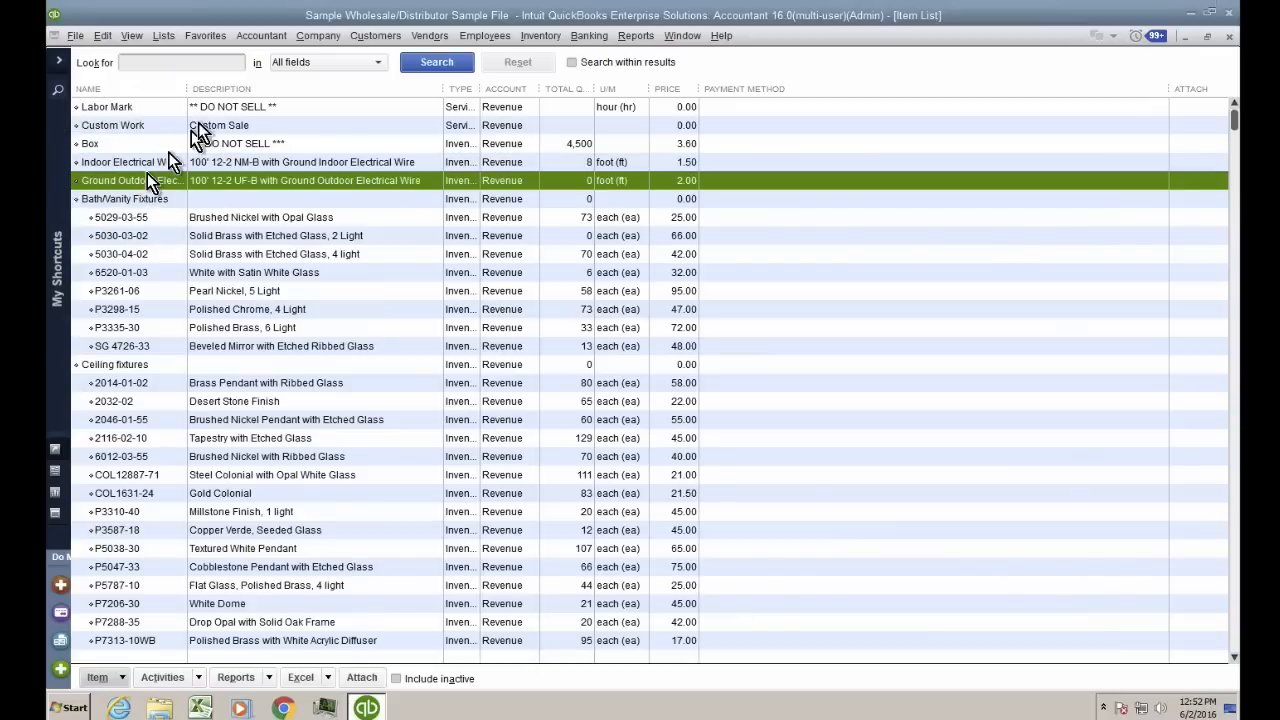
left_click_drag(193, 89, 213, 90)
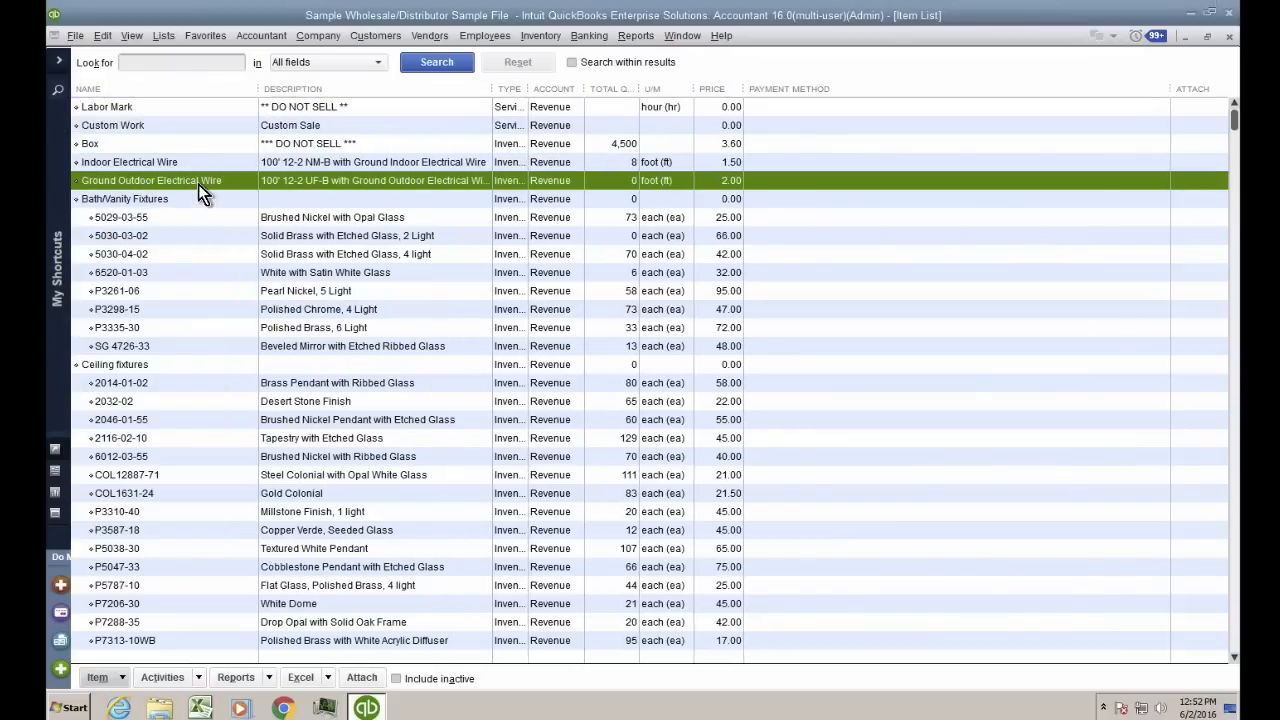
key("ctrl")
key("ctrl")
Try replacing Indoor Electrical Wire with Ground Outdoor Electrical Wire, quantity 12, in the Chanadalier FG bill of materials, and discard the edit
scroll(278, 383, "down", 12)
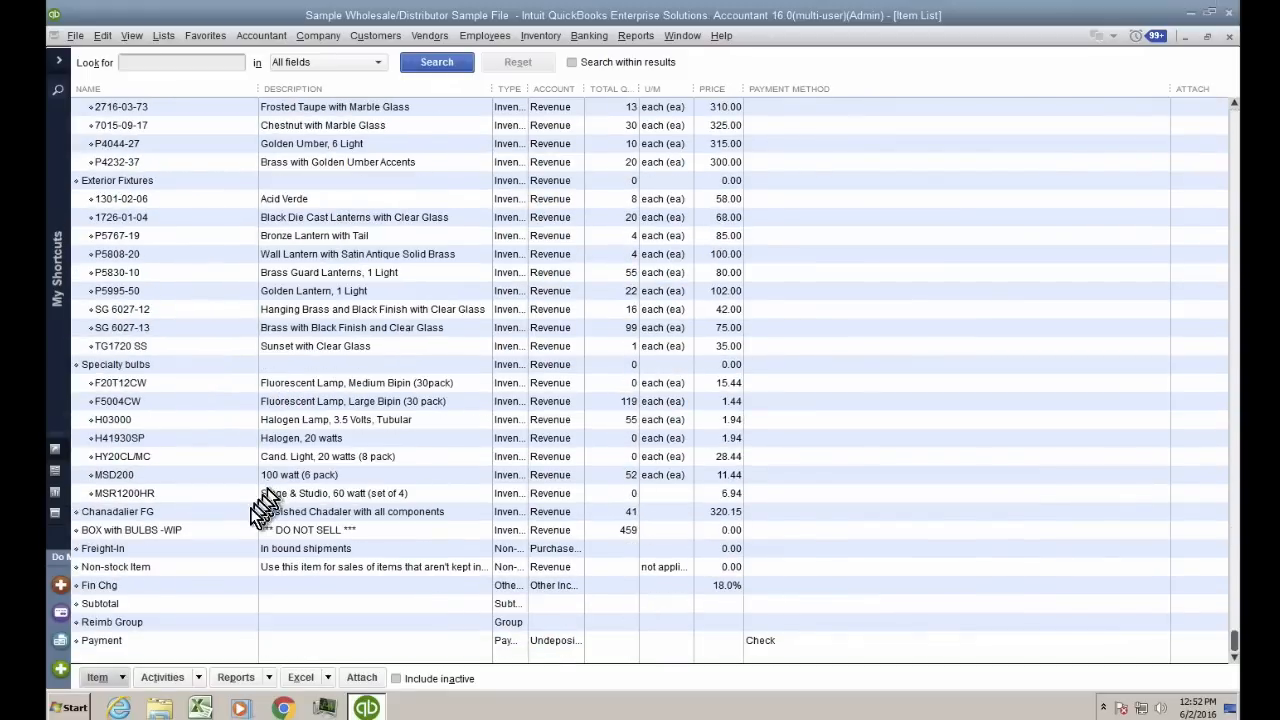
left_click(180, 510)
double_click(179, 506)
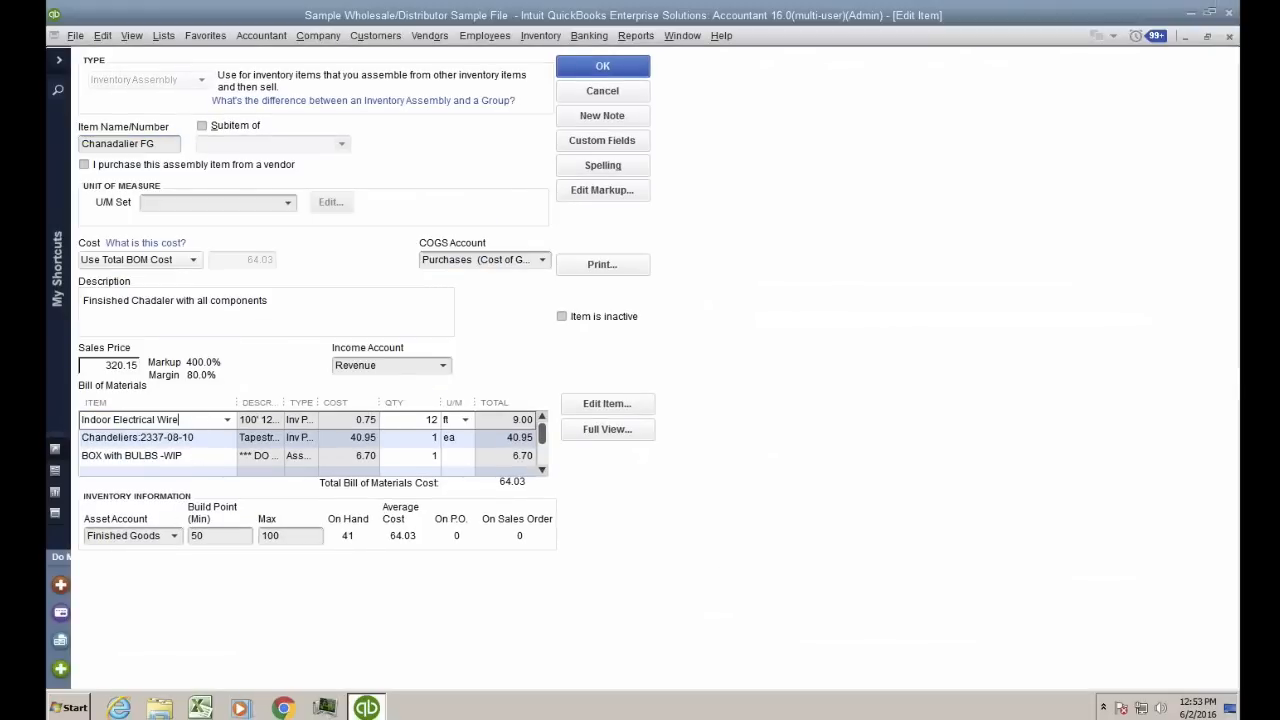
type("out")
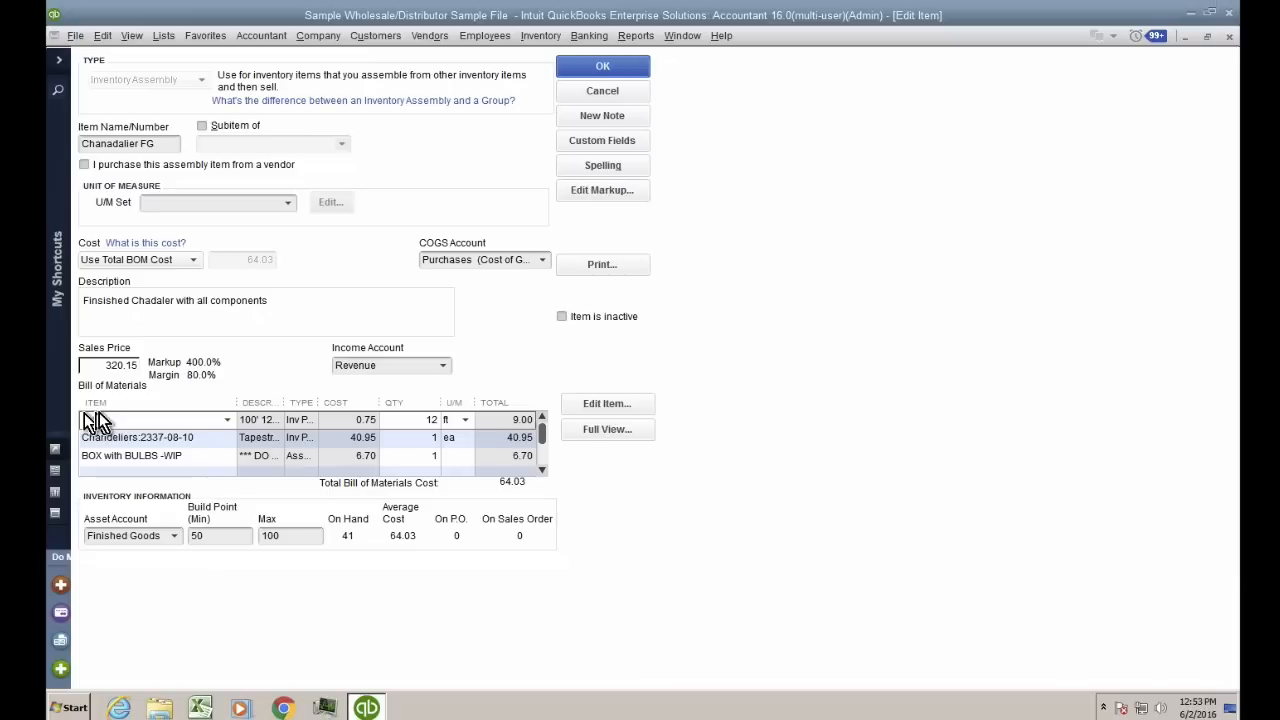
key("BackSpace")
key("BackSpace")
key("BackSpace")
left_click(228, 421)
left_click(156, 119)
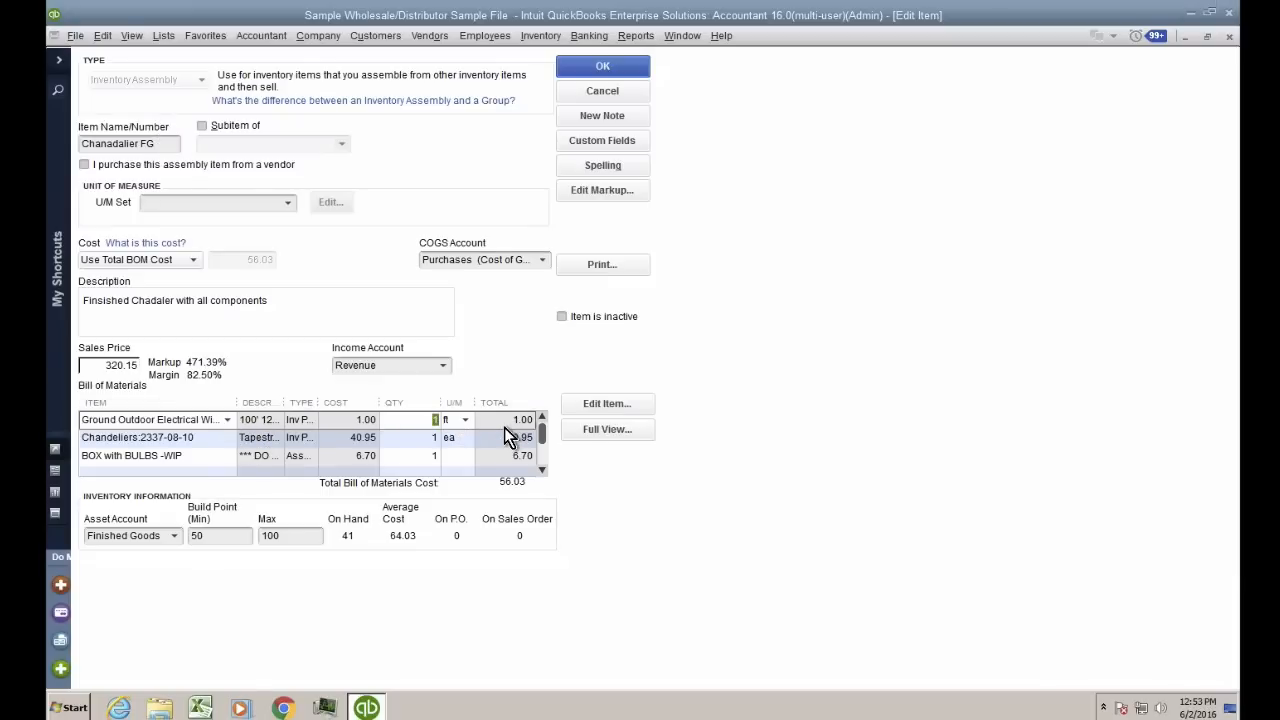
type("12")
key("Tab")
left_click(613, 97)
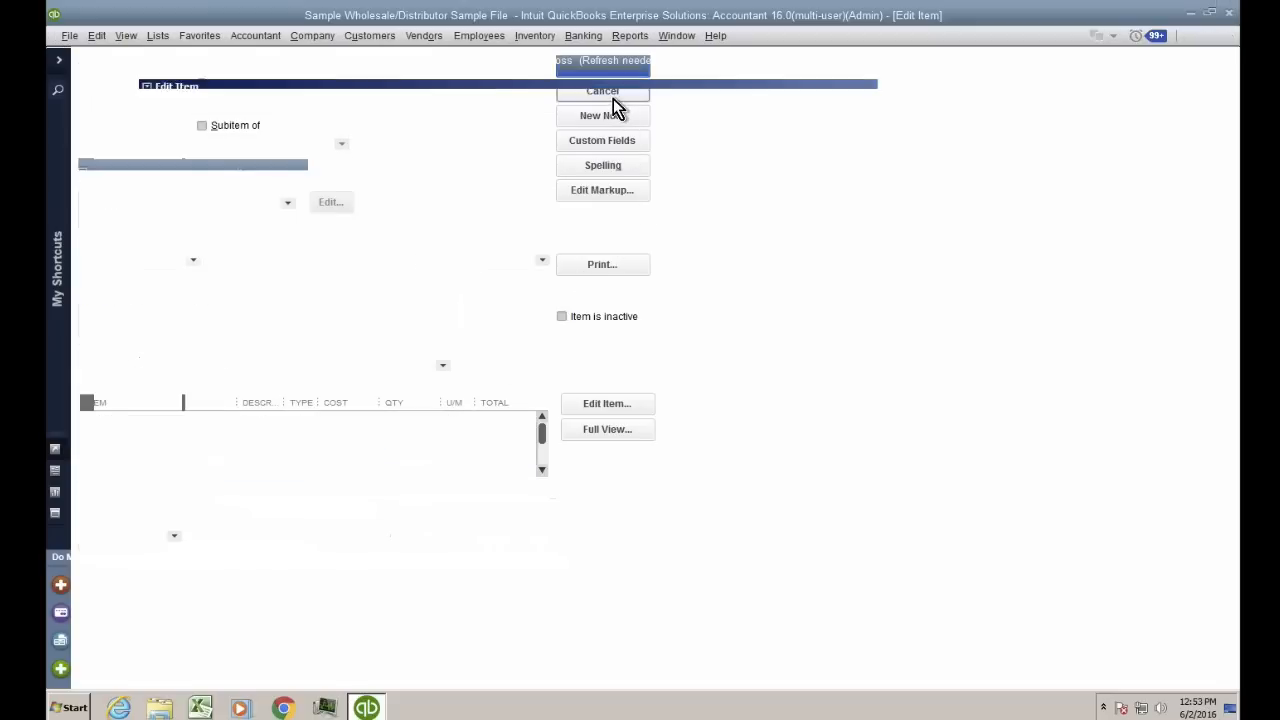
Look up the assemblies in which Indoor Electrical Wire is used
scroll(422, 389, "up", 15)
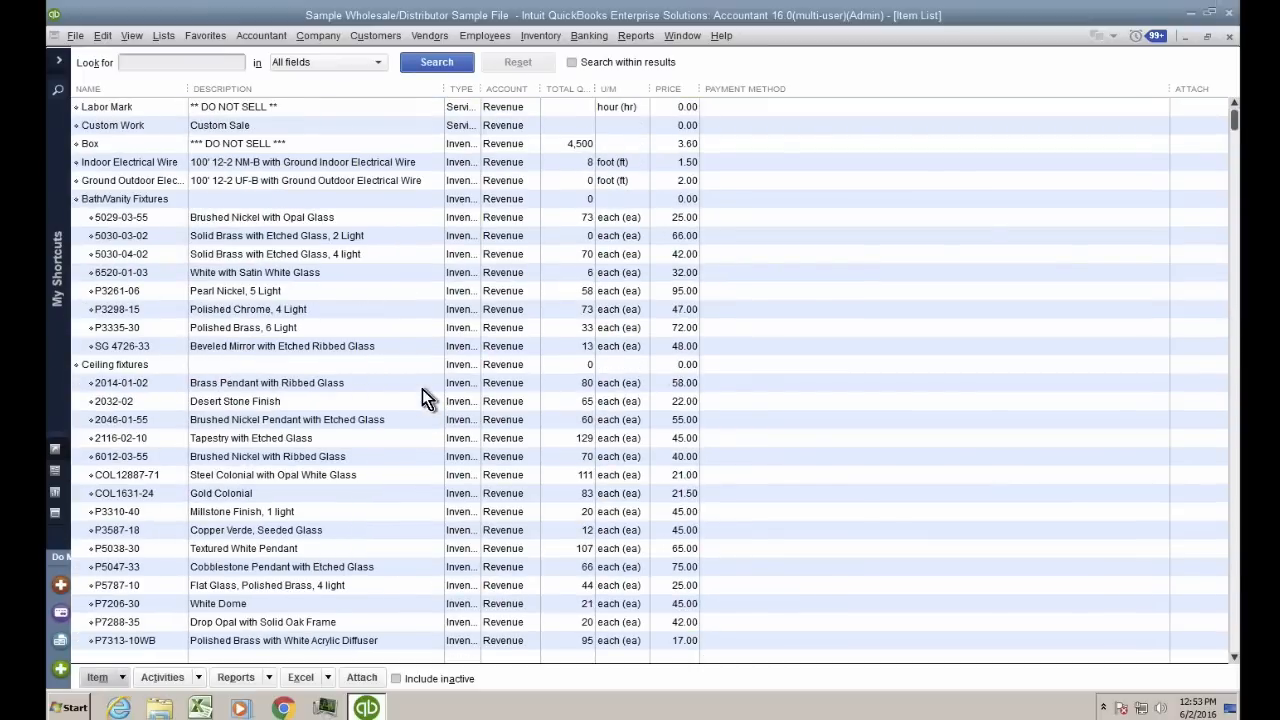
left_click(145, 165)
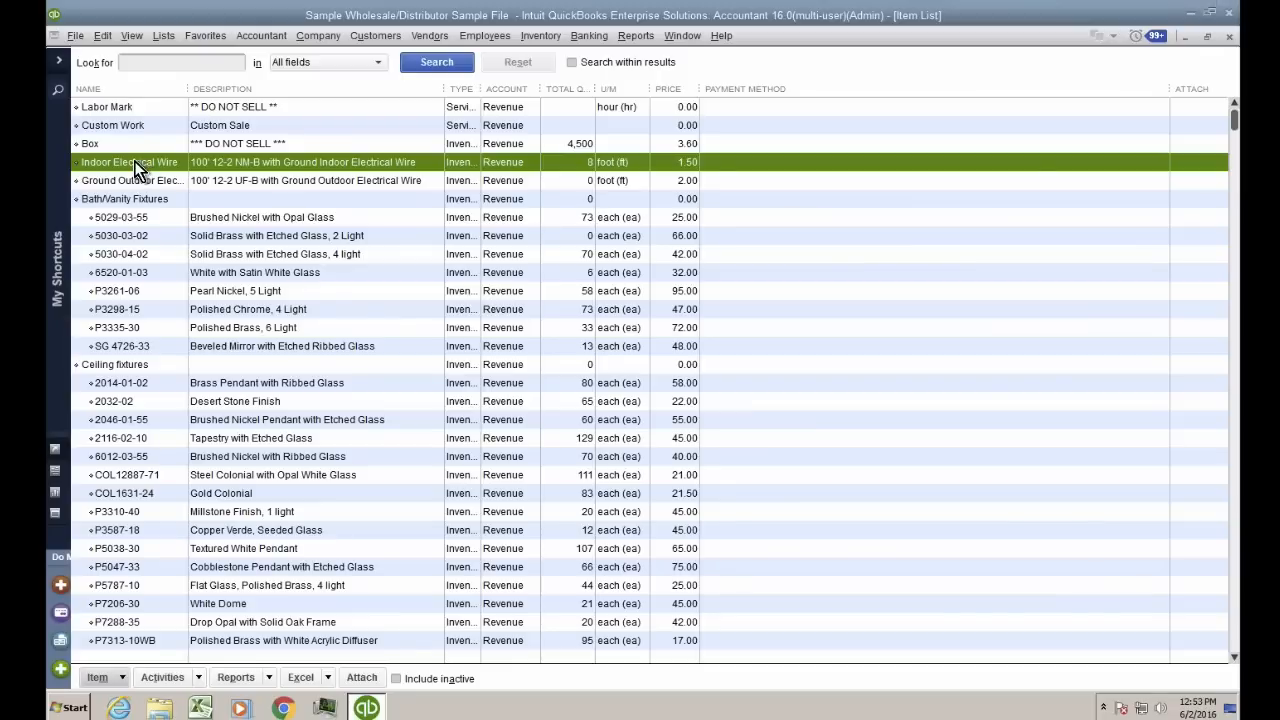
right_click(135, 163)
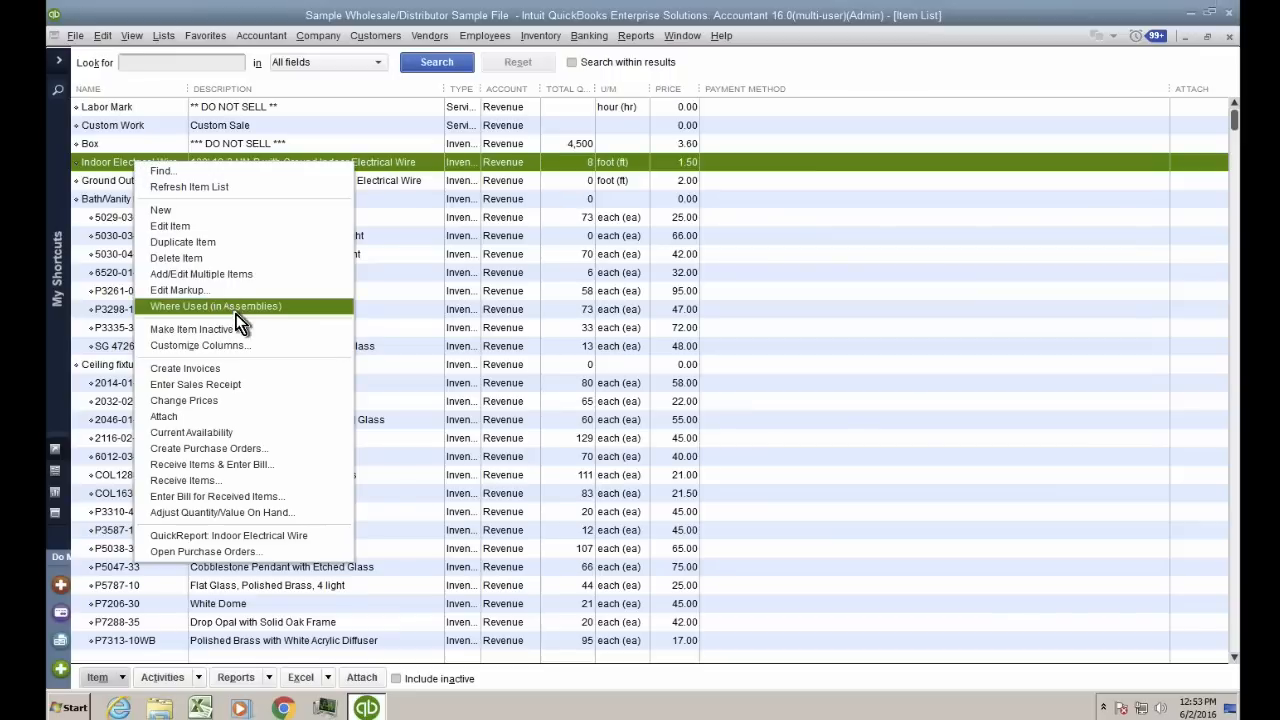
key("ctrl")
key("ctrl")
left_click(240, 306)
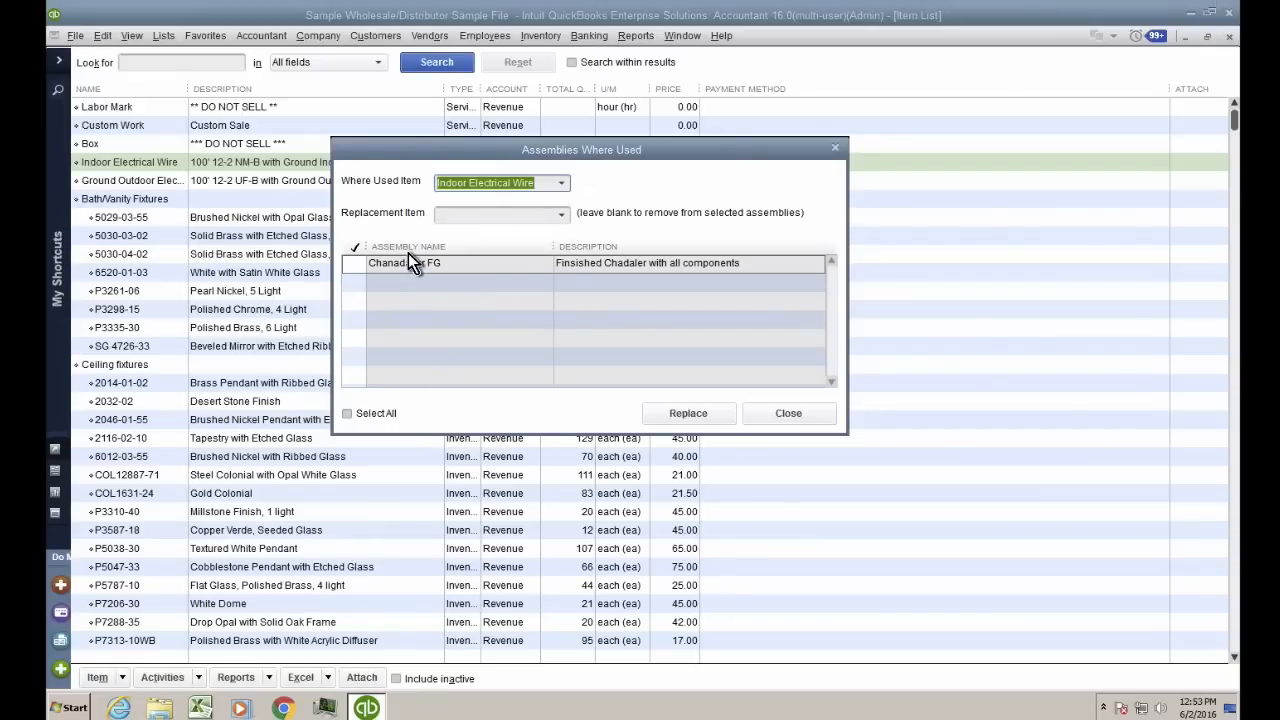
Replace Indoor Electrical Wire with Ground Outdoor Electrical Wire in all listed assemblies and close the where-used window
left_click(359, 413)
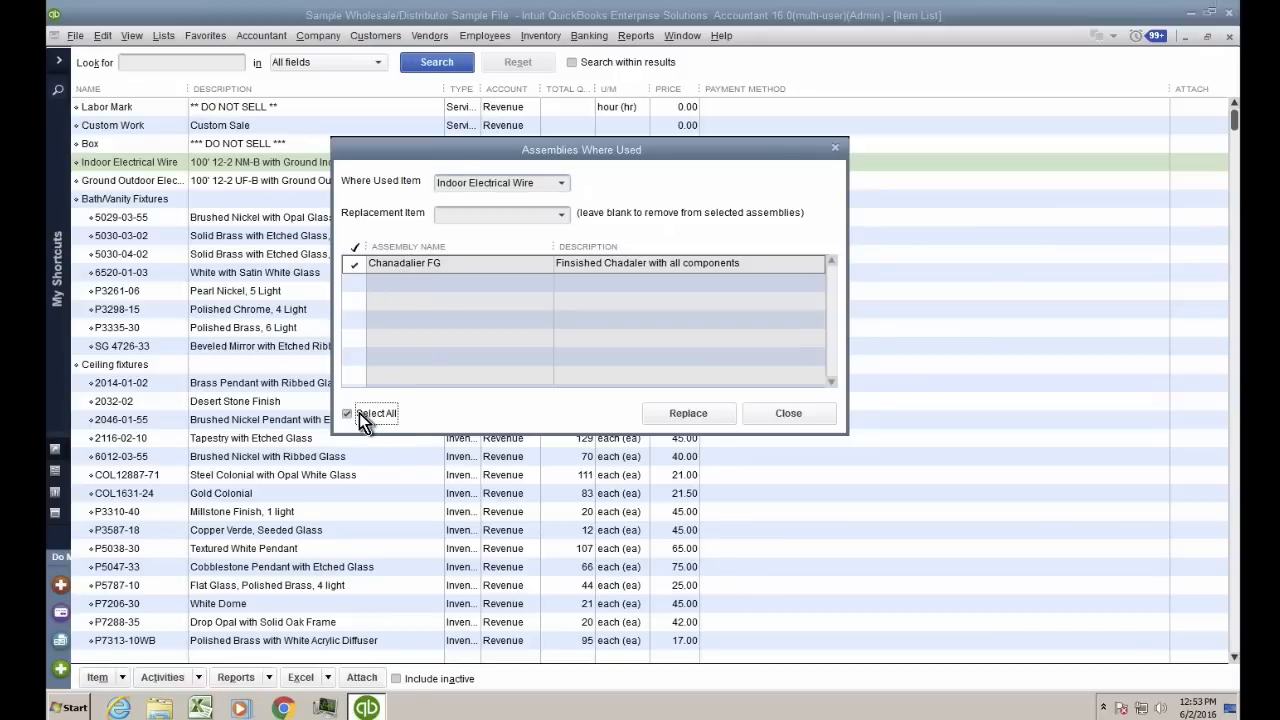
left_click(561, 214)
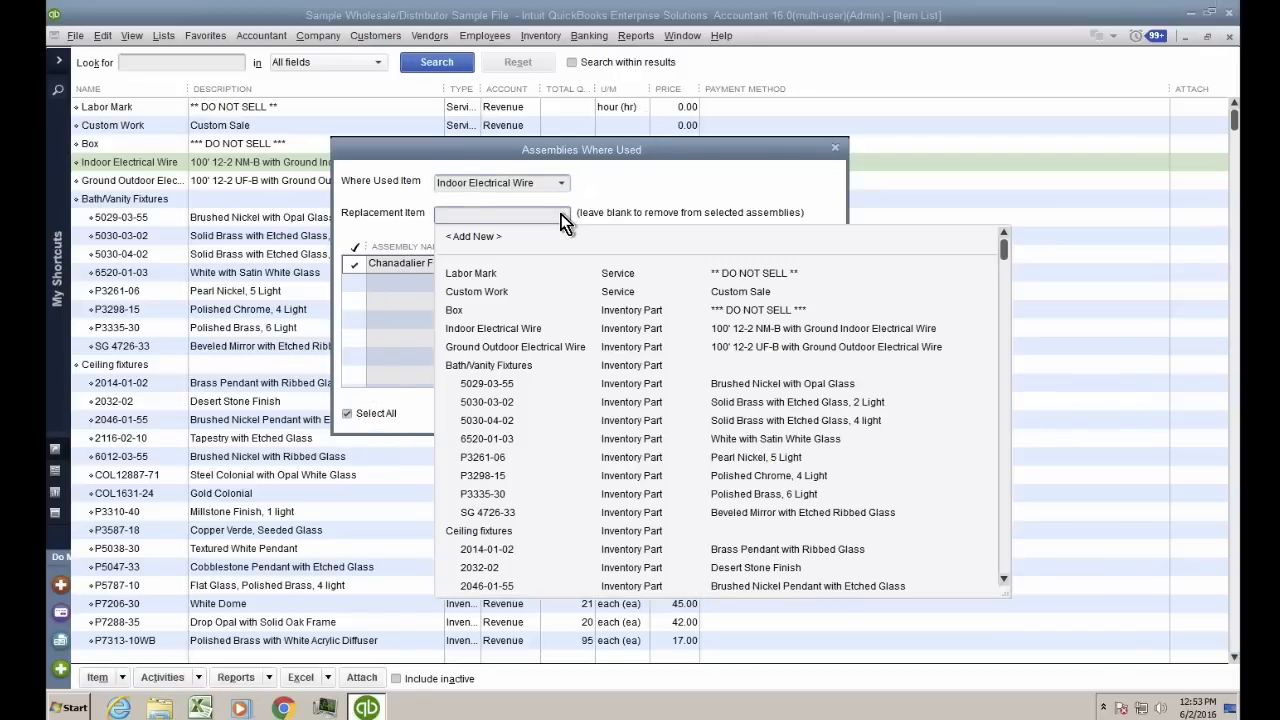
left_click(510, 350)
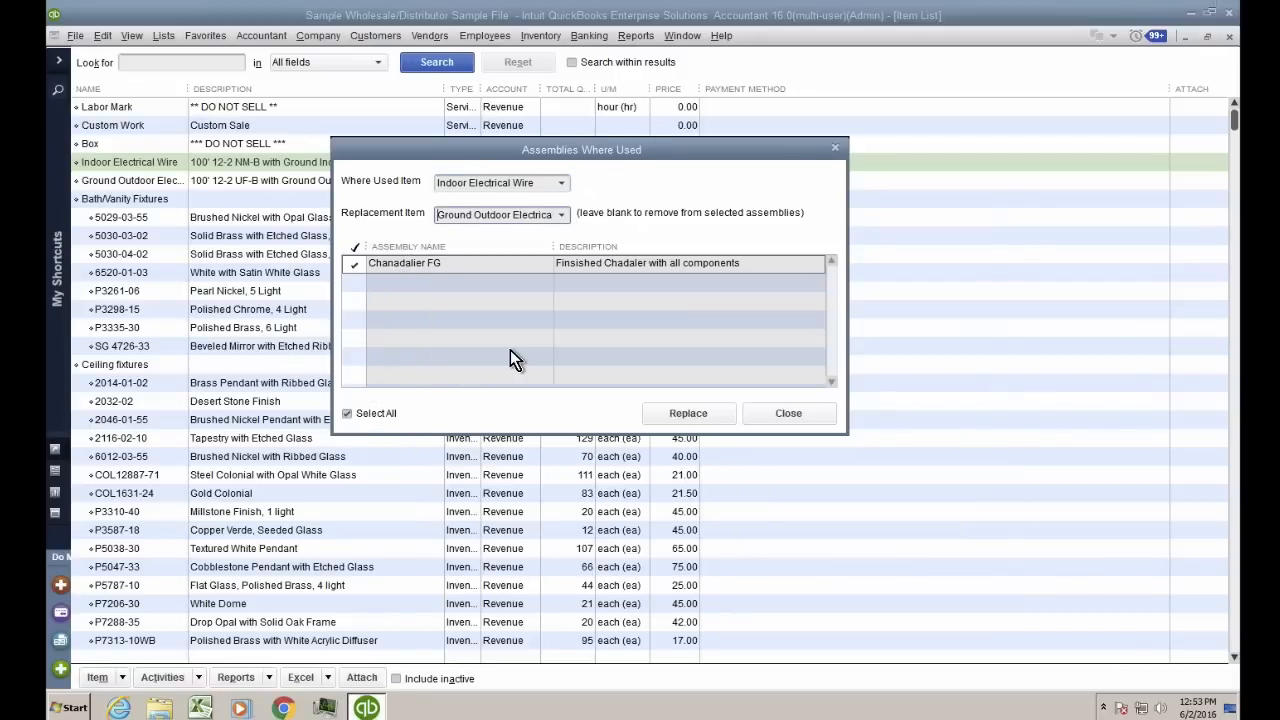
left_click(699, 419)
left_click(691, 411)
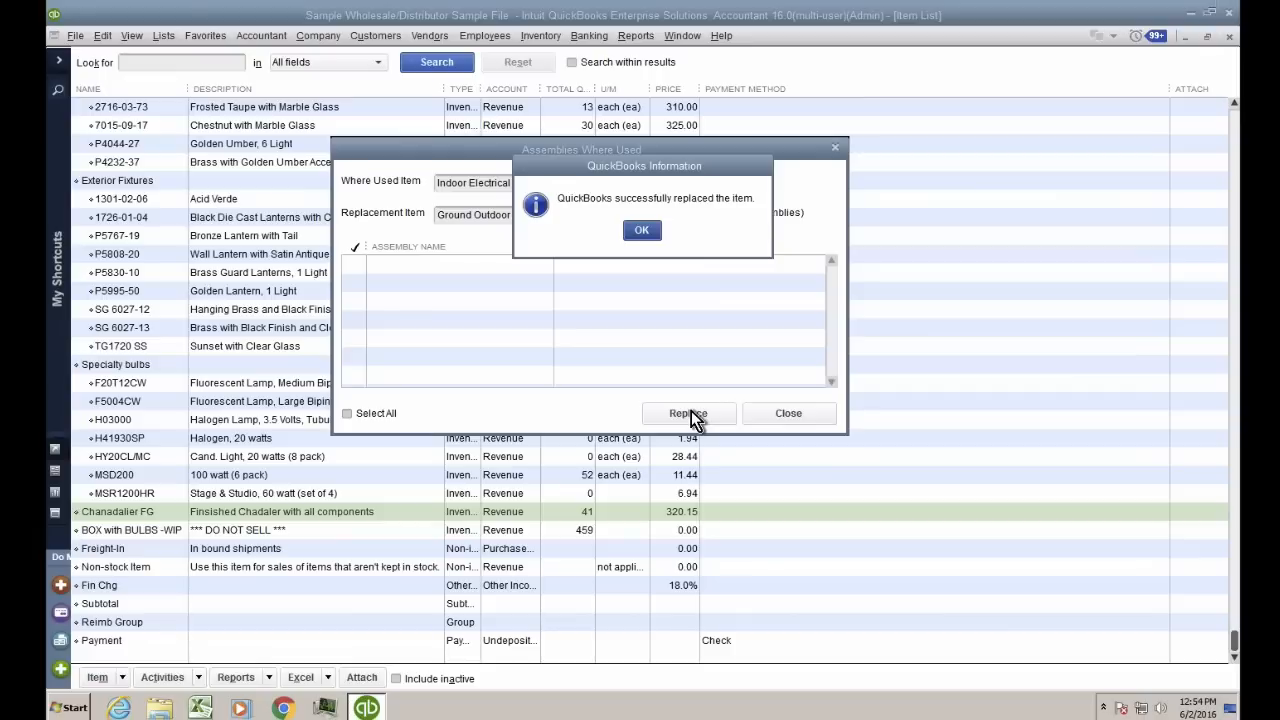
left_click(642, 231)
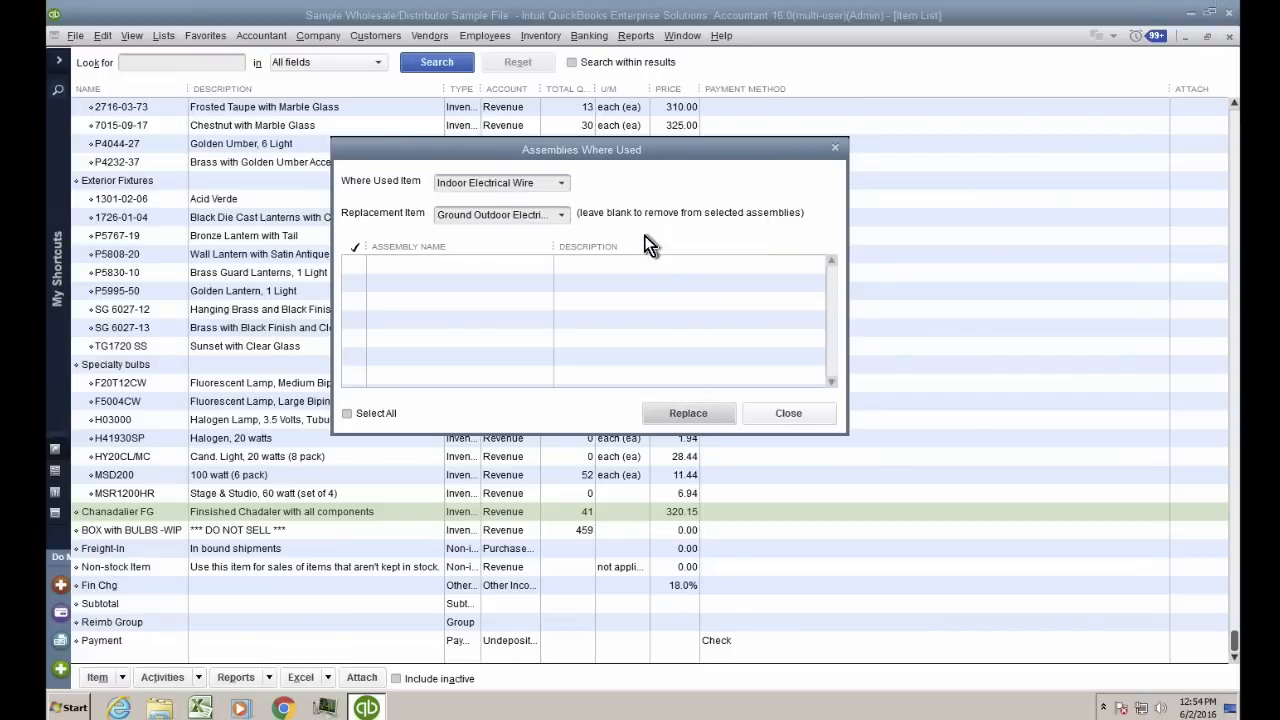
left_click(768, 413)
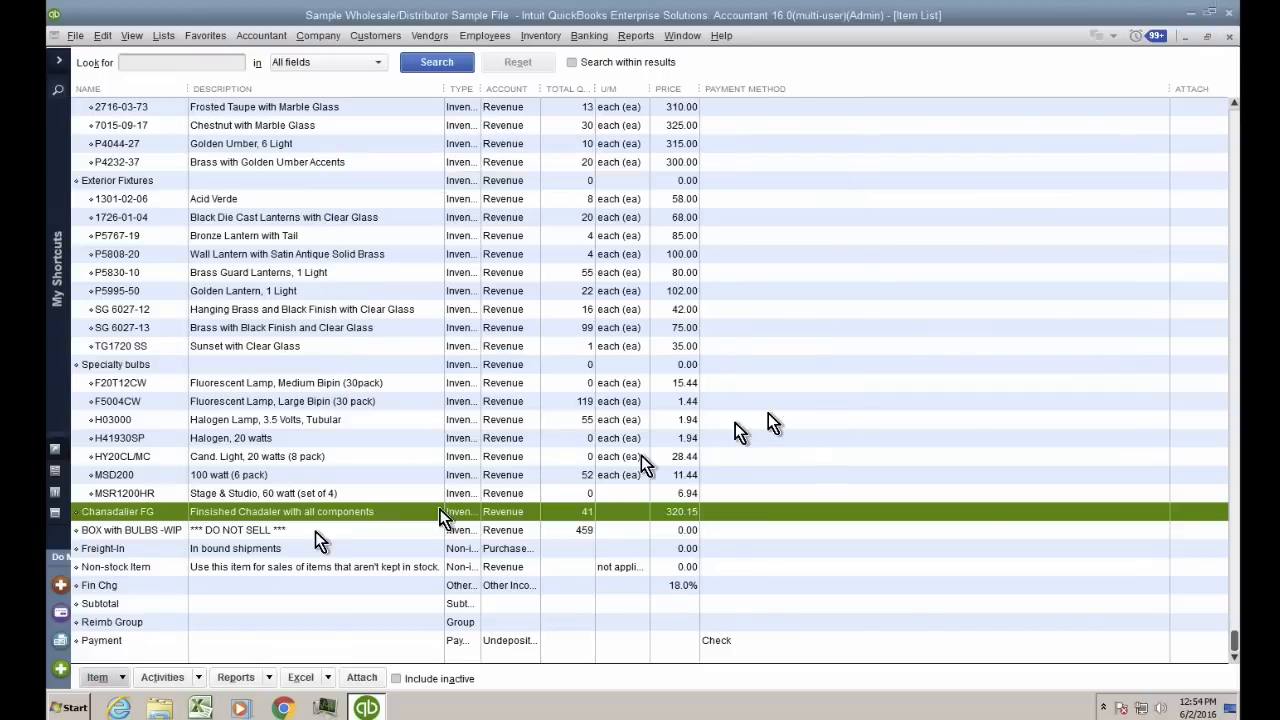
Open Chanadalier FG and check the replaced wire line's item and quantity in its bill of materials
double_click(143, 513)
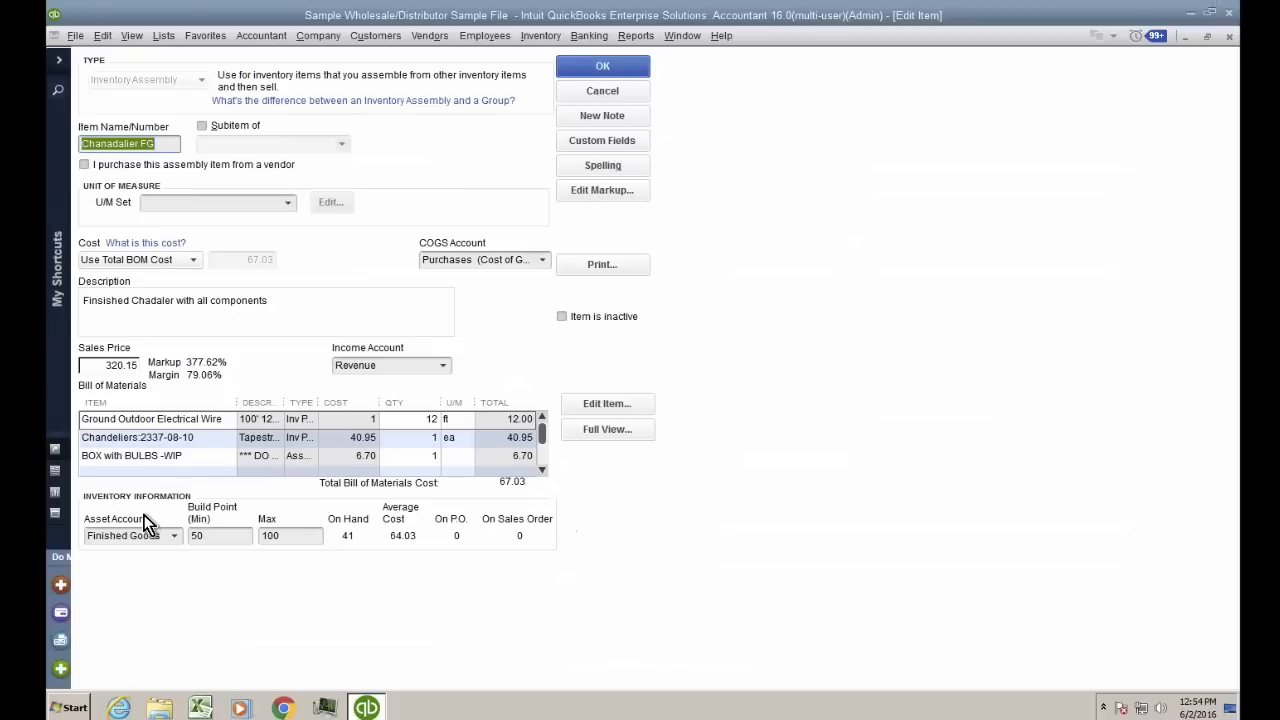
left_click(150, 419)
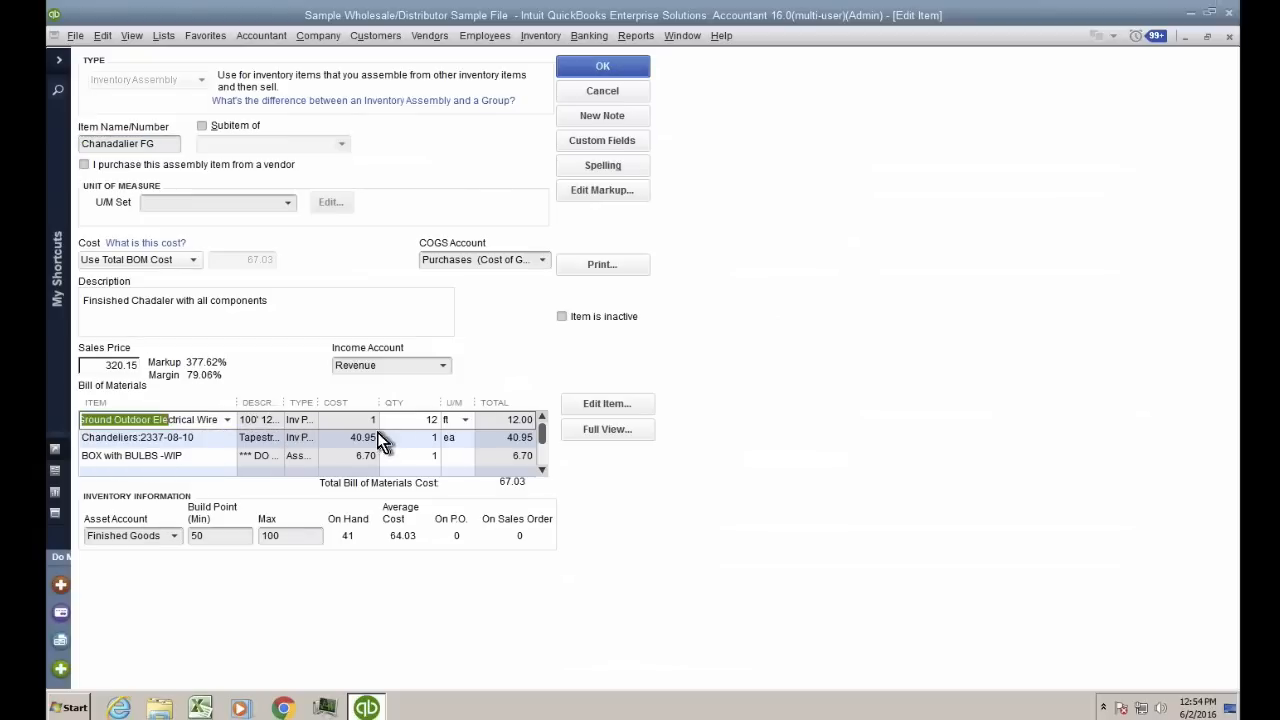
left_click(437, 421)
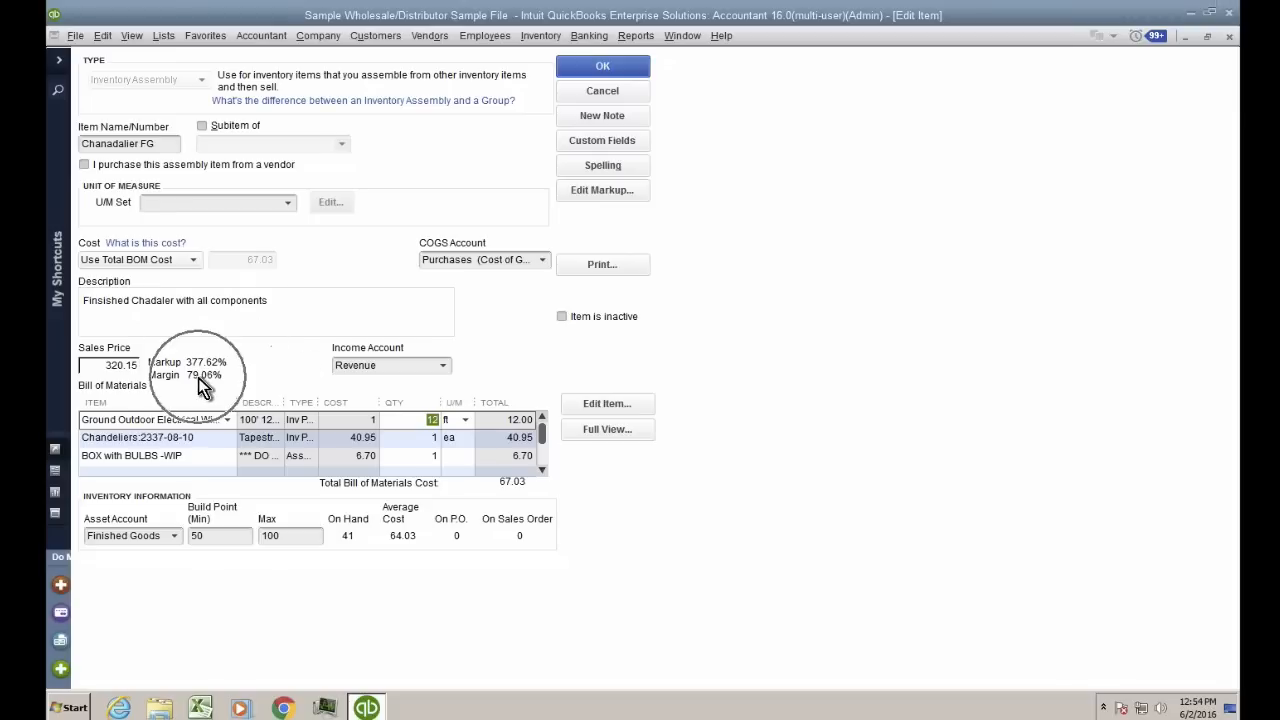
Set the margin of Chanadalier FG to 80% in its markup settings and save the item without correcting the spelling
left_click(603, 189)
left_click(806, 324)
type("8")
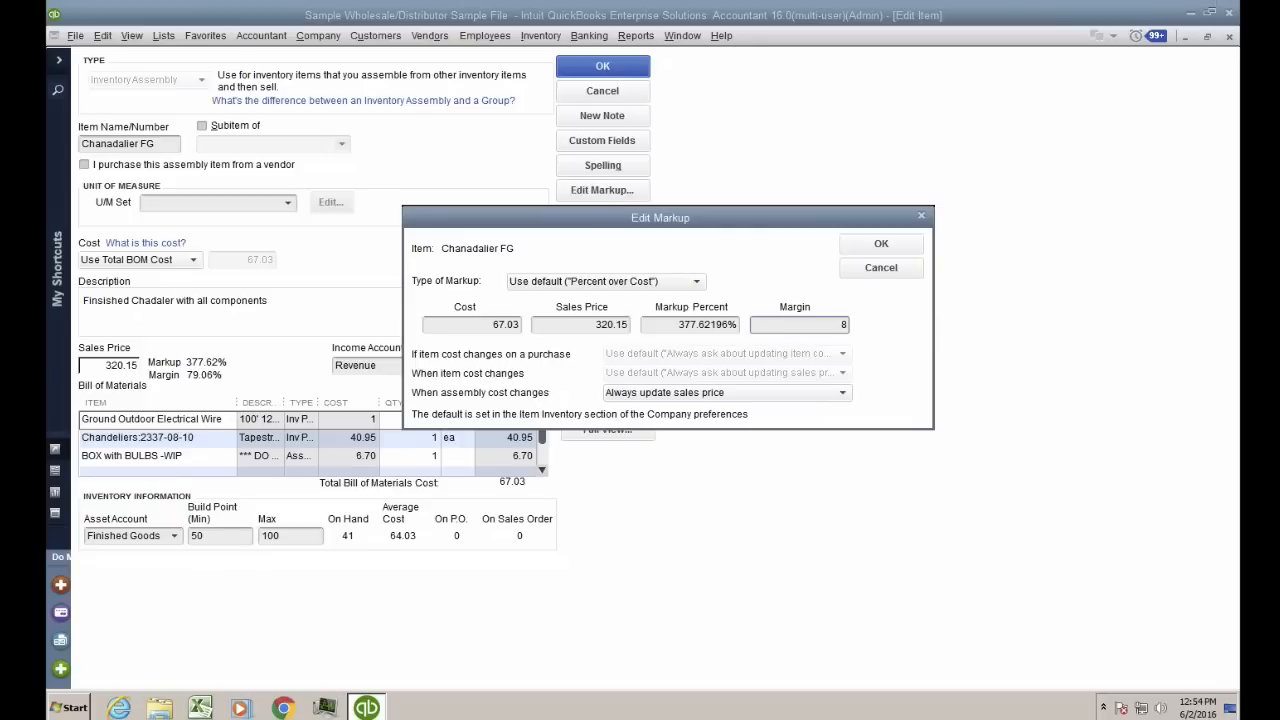
type("0%")
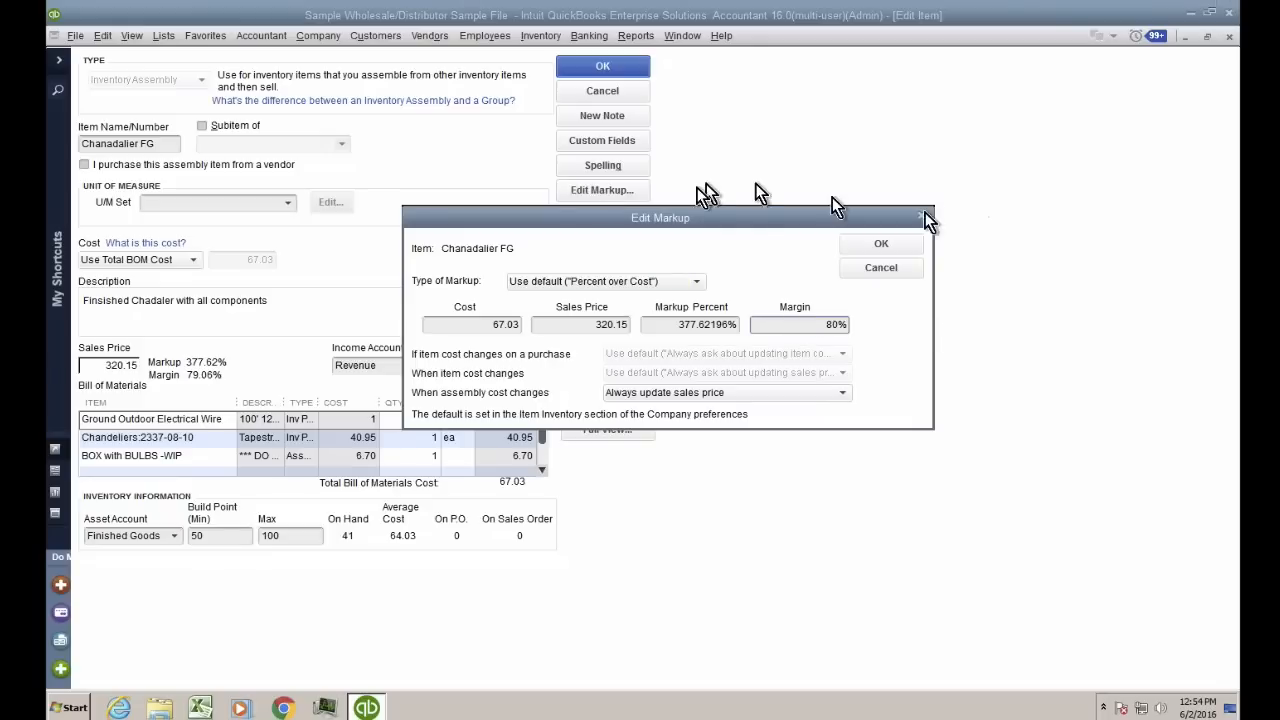
left_click(875, 249)
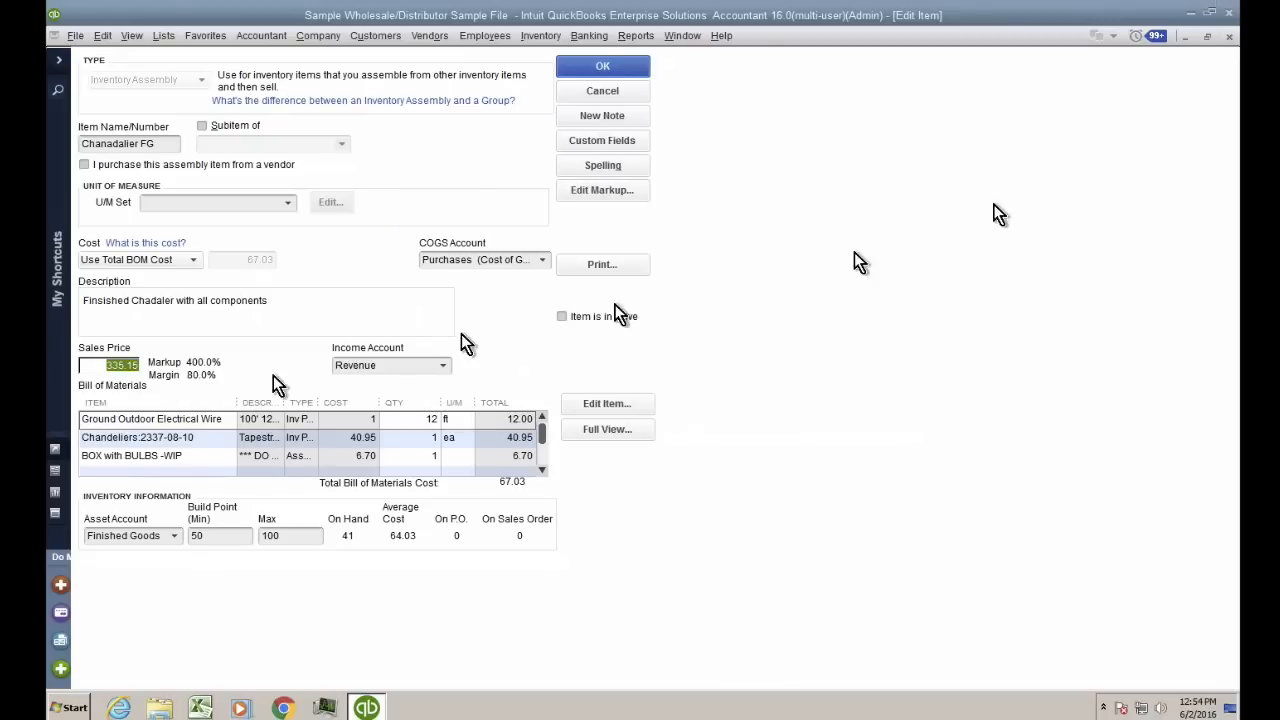
left_click(592, 72)
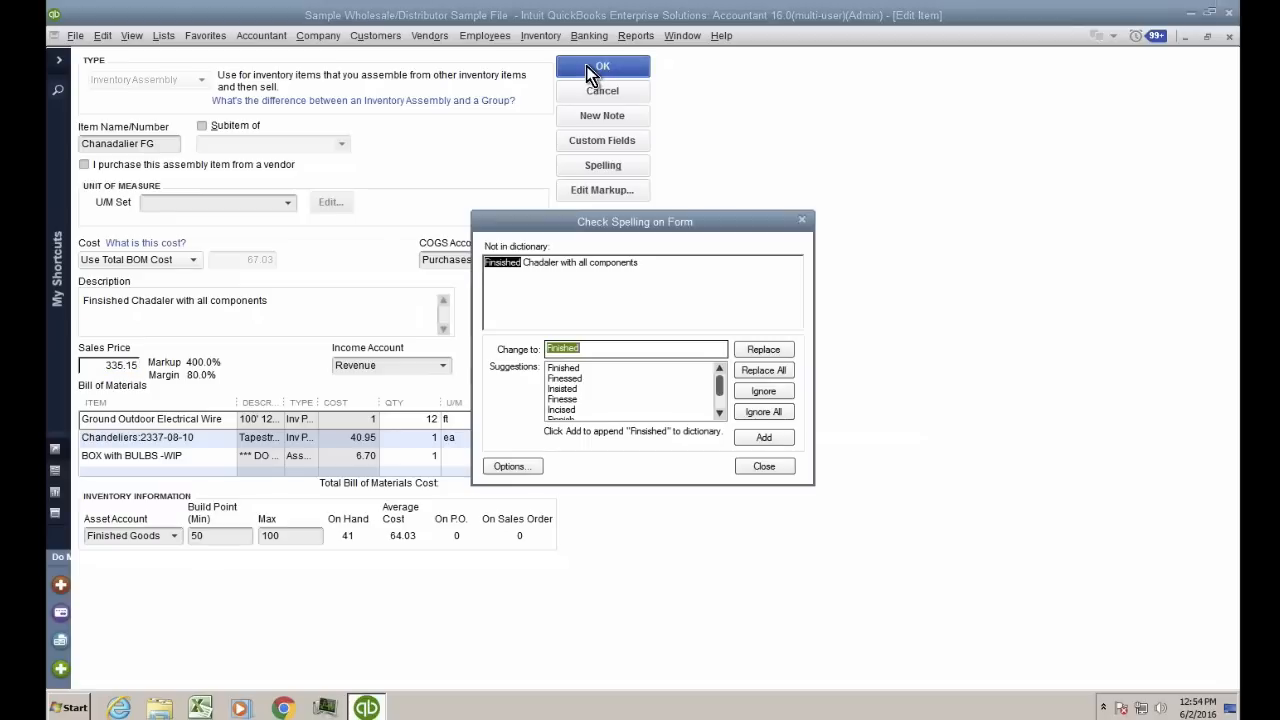
left_click(763, 467)
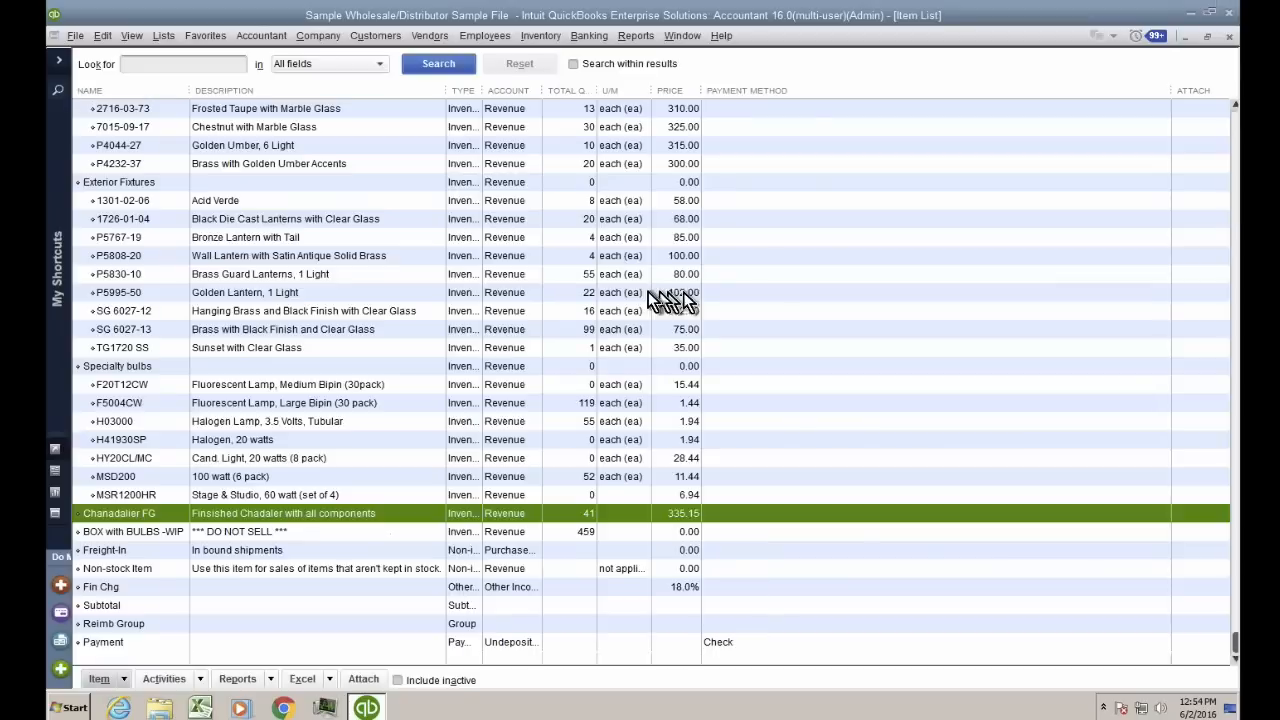
Run the QuickReport for Chanadalier FG and open its build assembly transaction
right_click(128, 526)
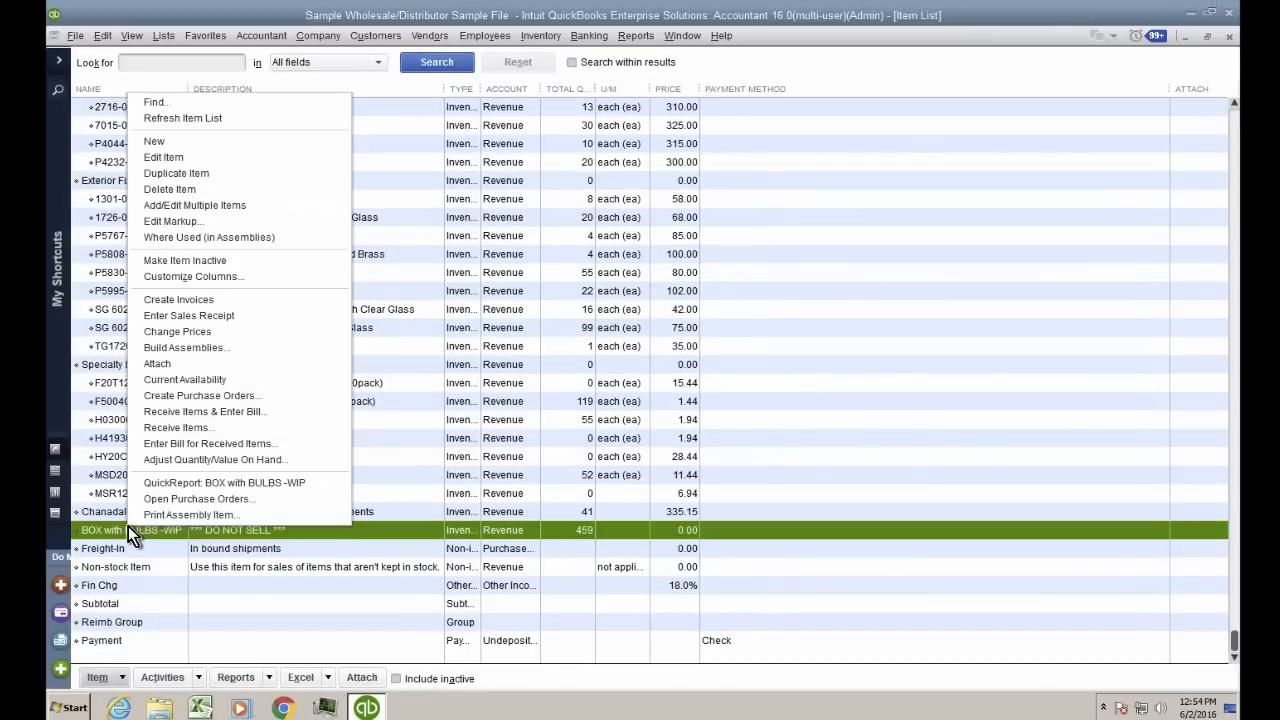
left_click(104, 513)
right_click(104, 513)
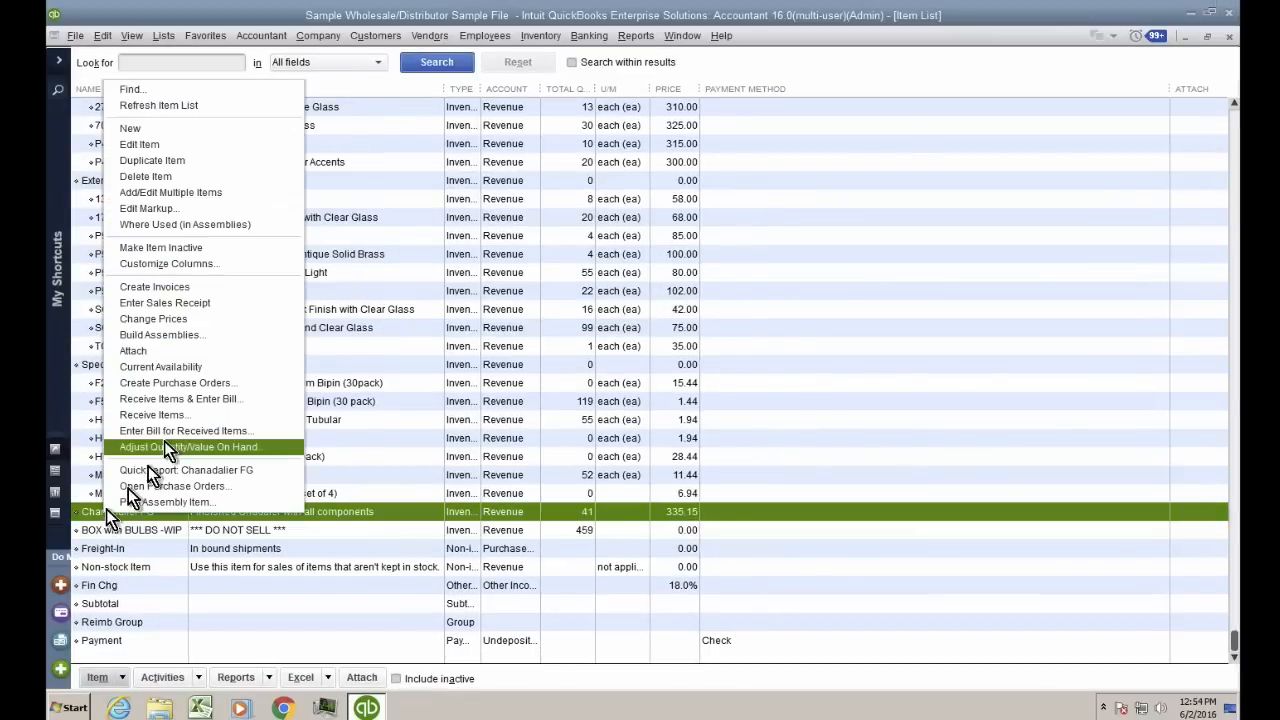
left_click(180, 470)
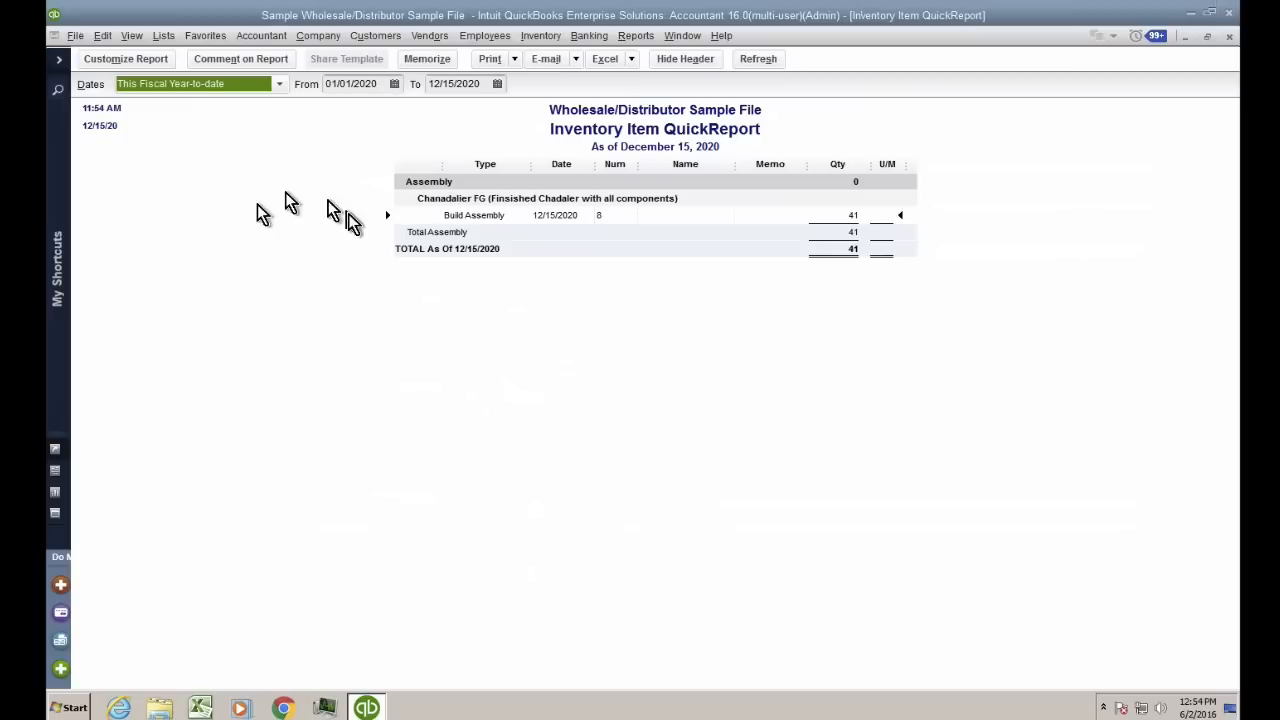
double_click(440, 215)
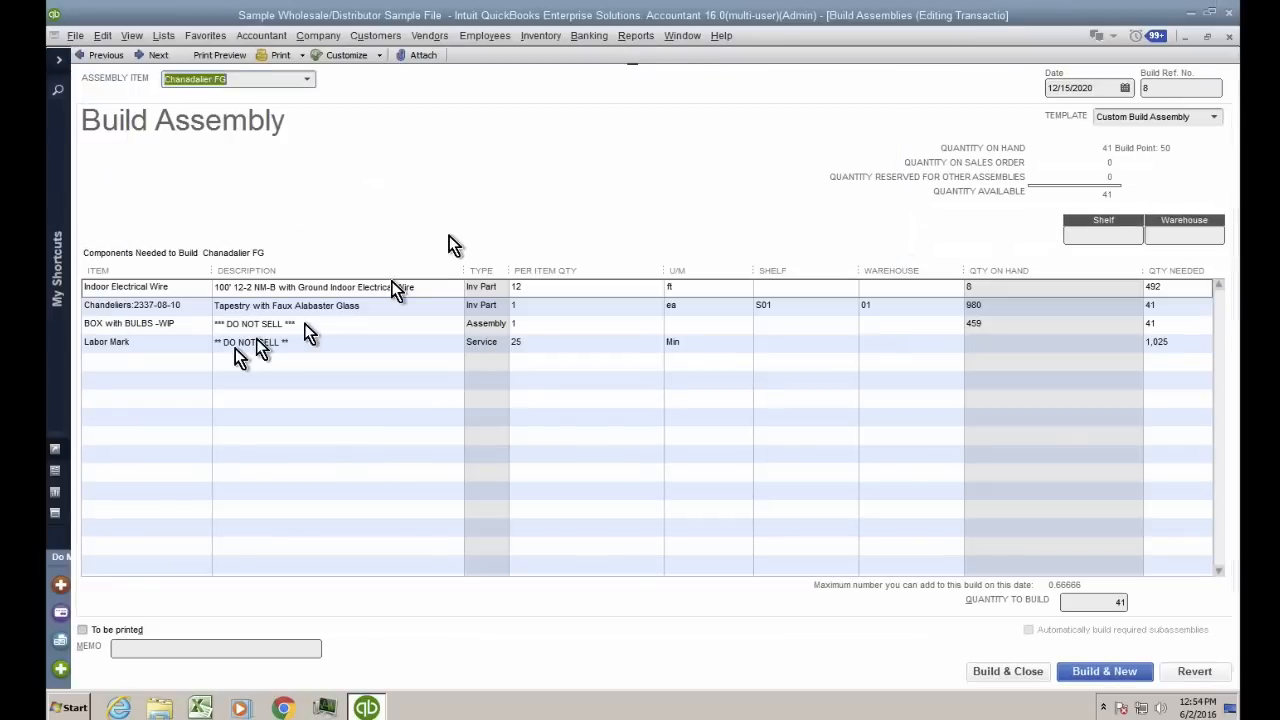
Delete the Chanadalier FG build assembly transaction, leaving its BOX with BULBS -WIP component selection as is
left_click(188, 325)
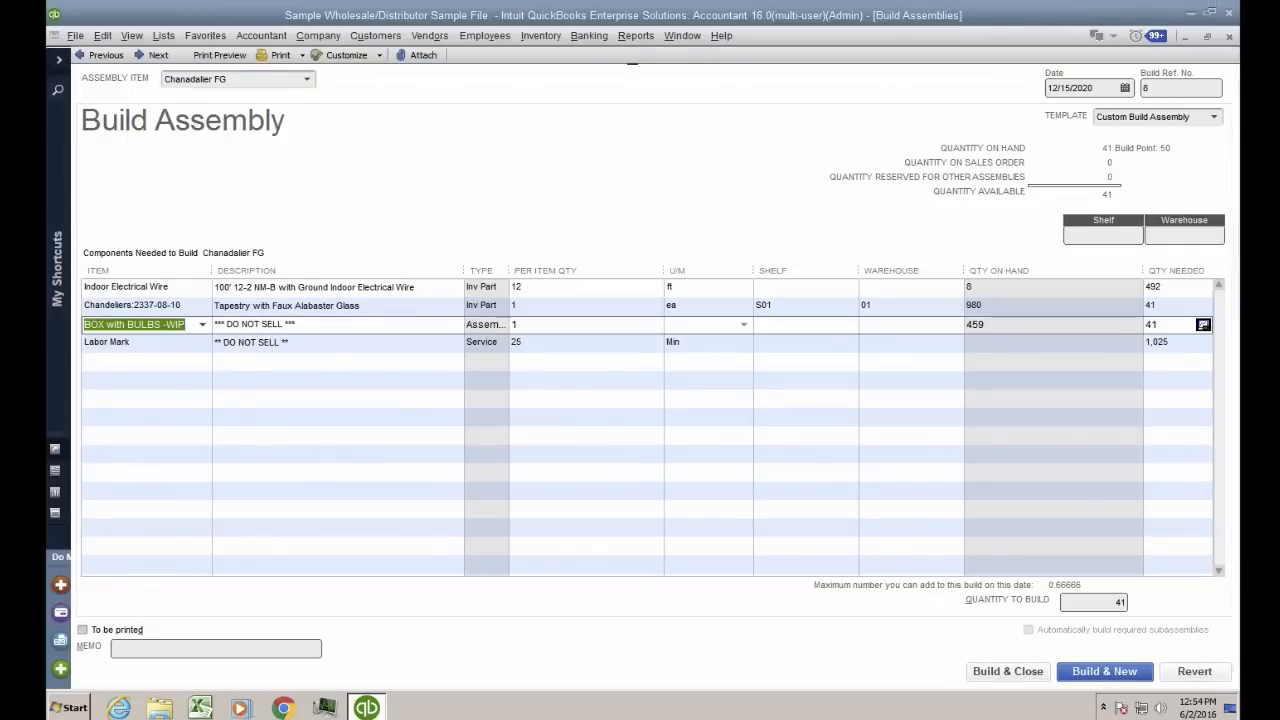
left_click(202, 325)
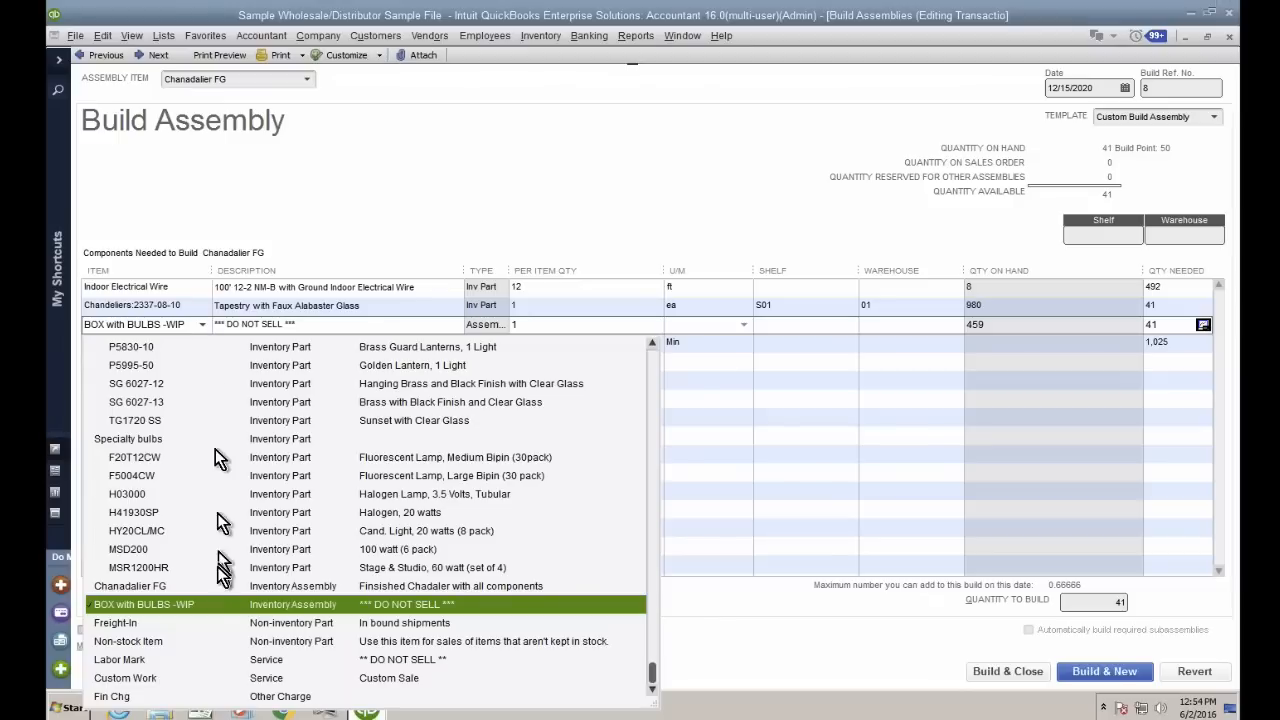
left_click(190, 612)
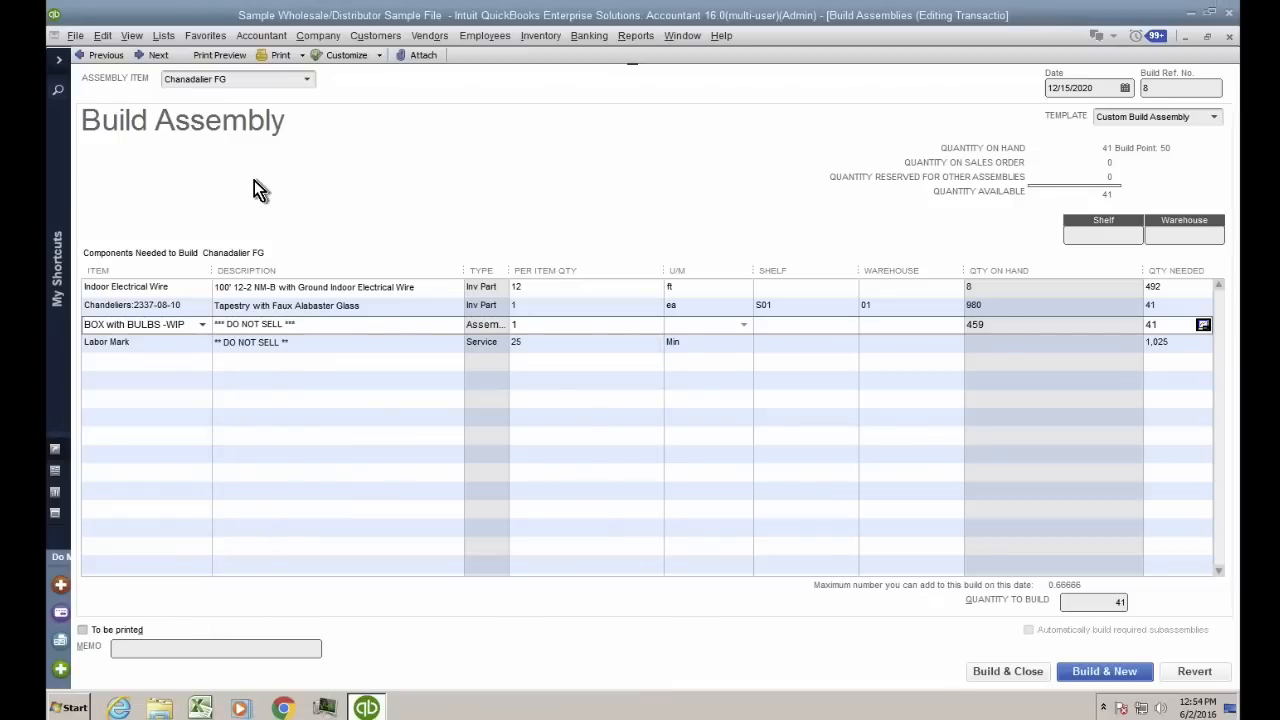
left_click(104, 37)
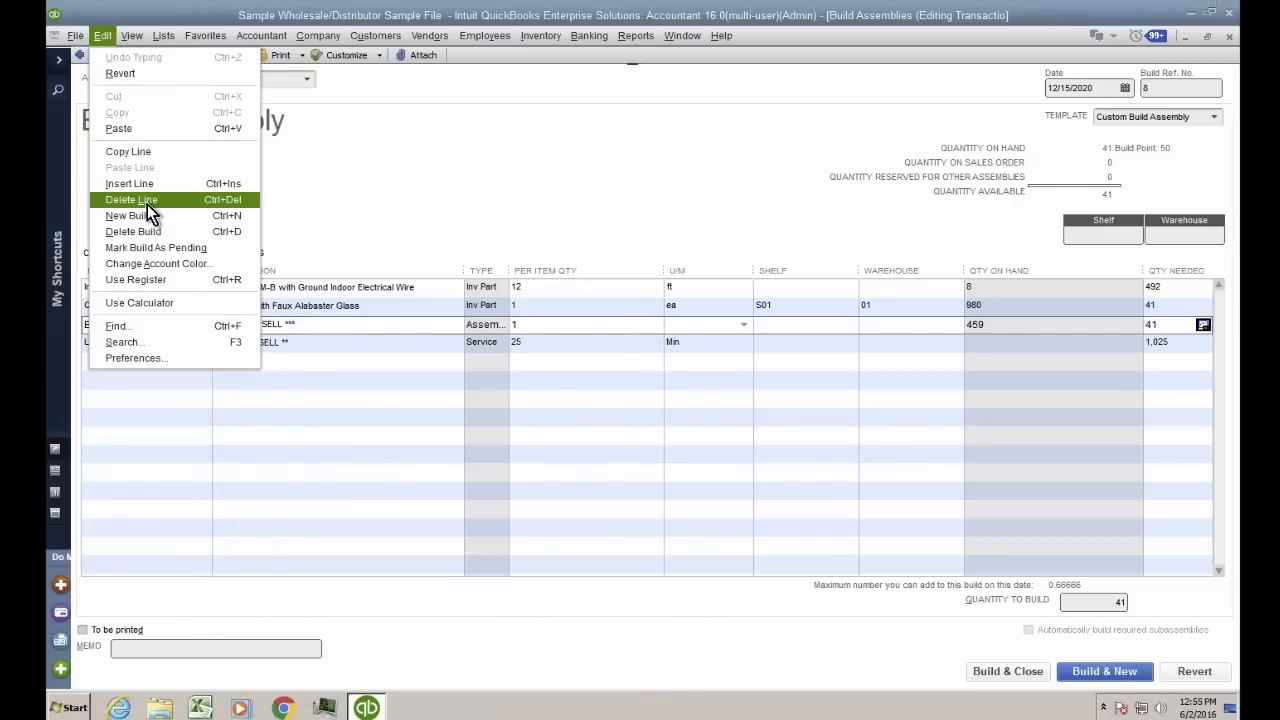
left_click(146, 232)
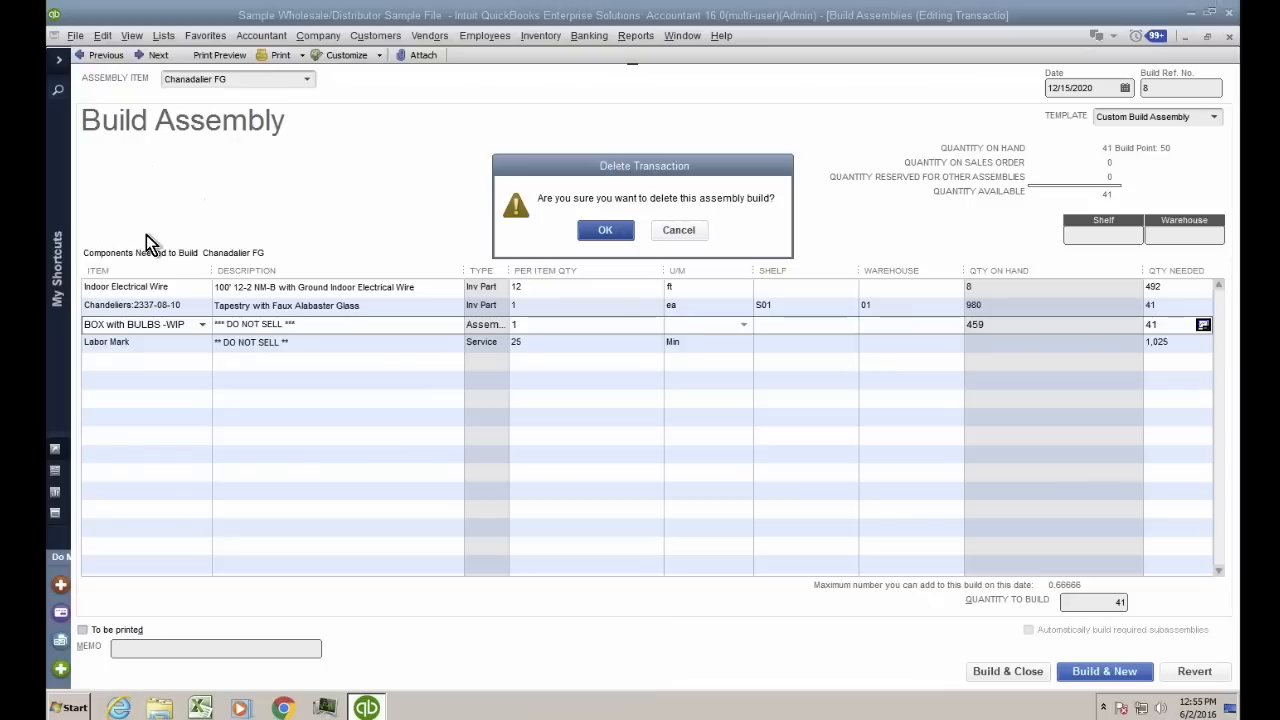
left_click(588, 230)
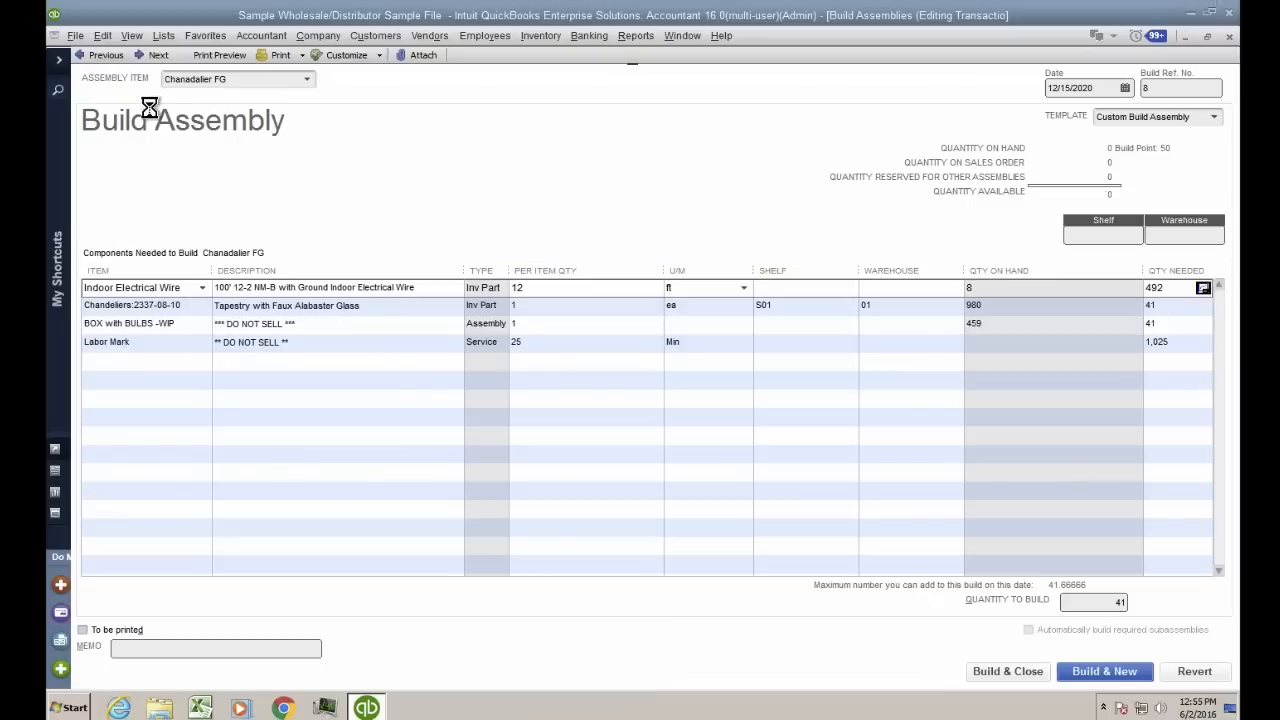
Go back to the BOX with BULBS -WIP build, delete it, and return to the item list
left_click(106, 58)
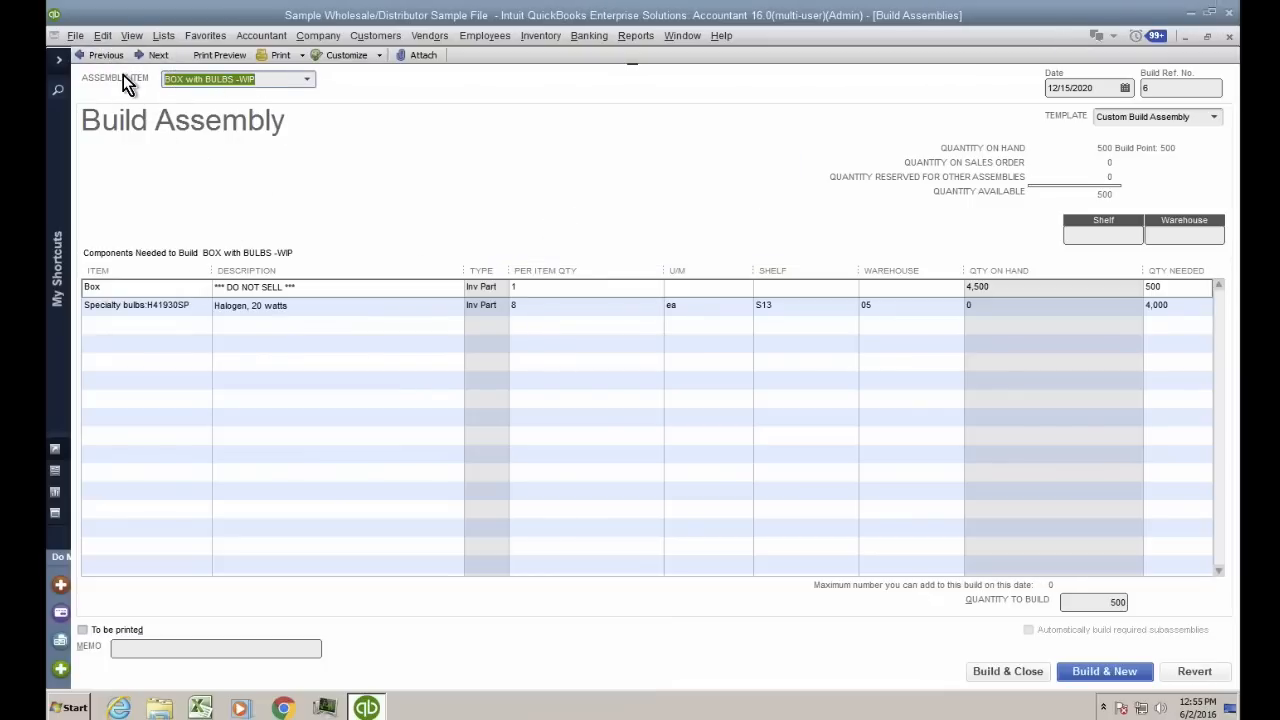
left_click(103, 37)
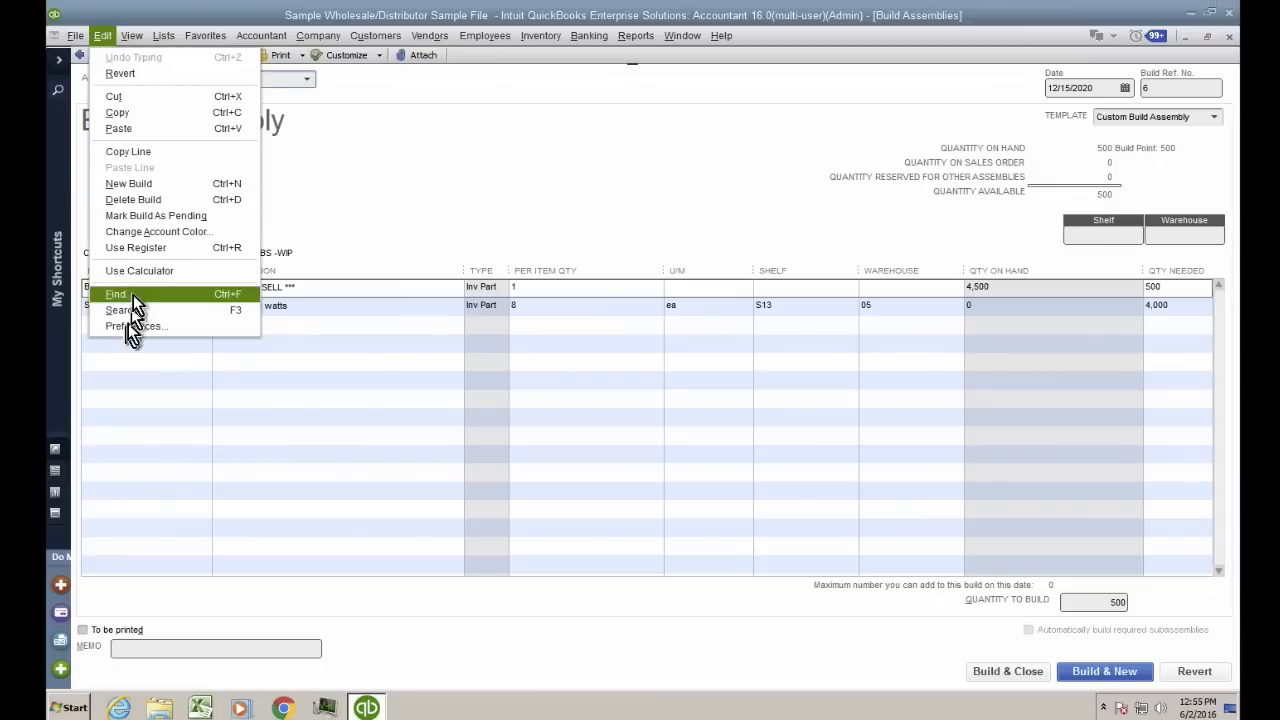
left_click(133, 199)
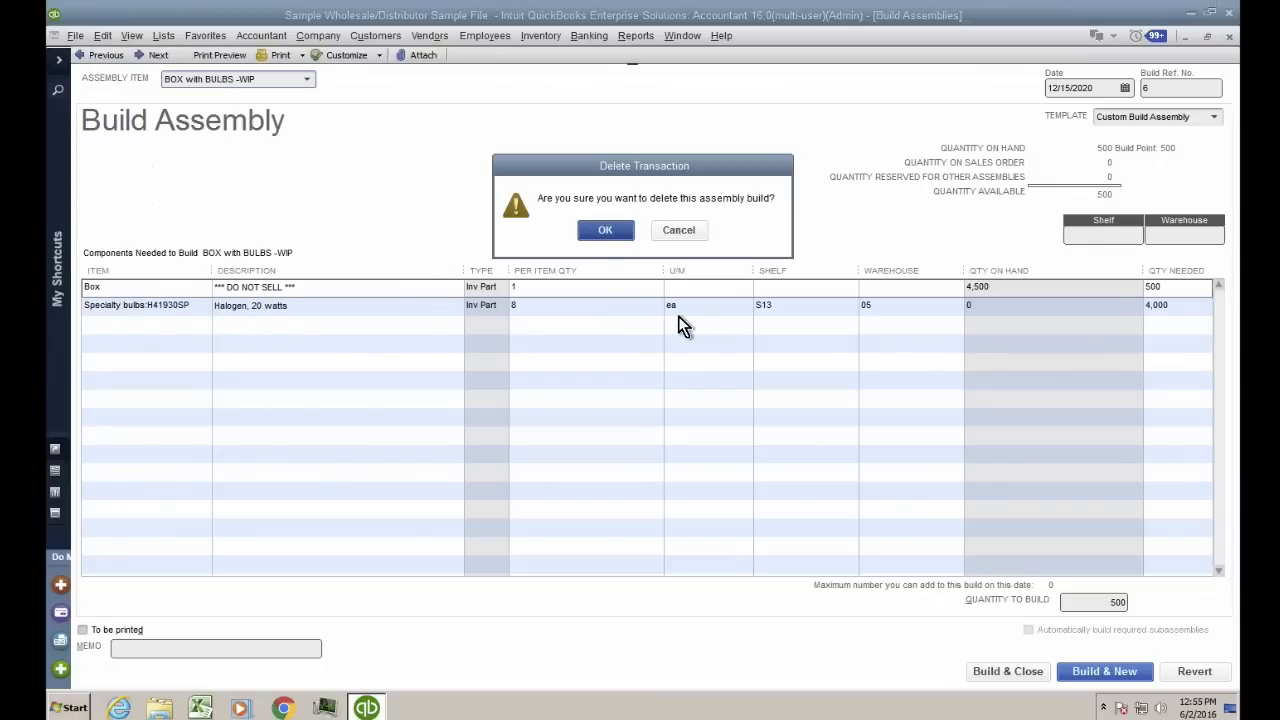
left_click(600, 232)
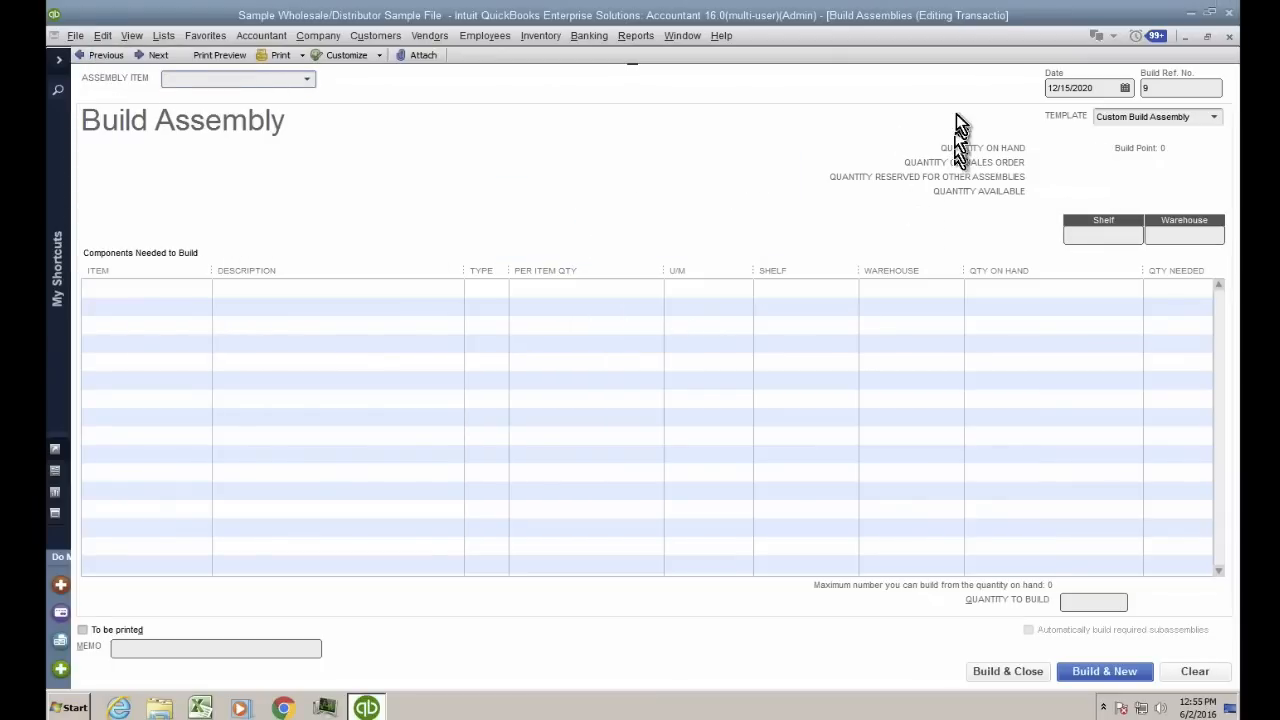
key("Escape")
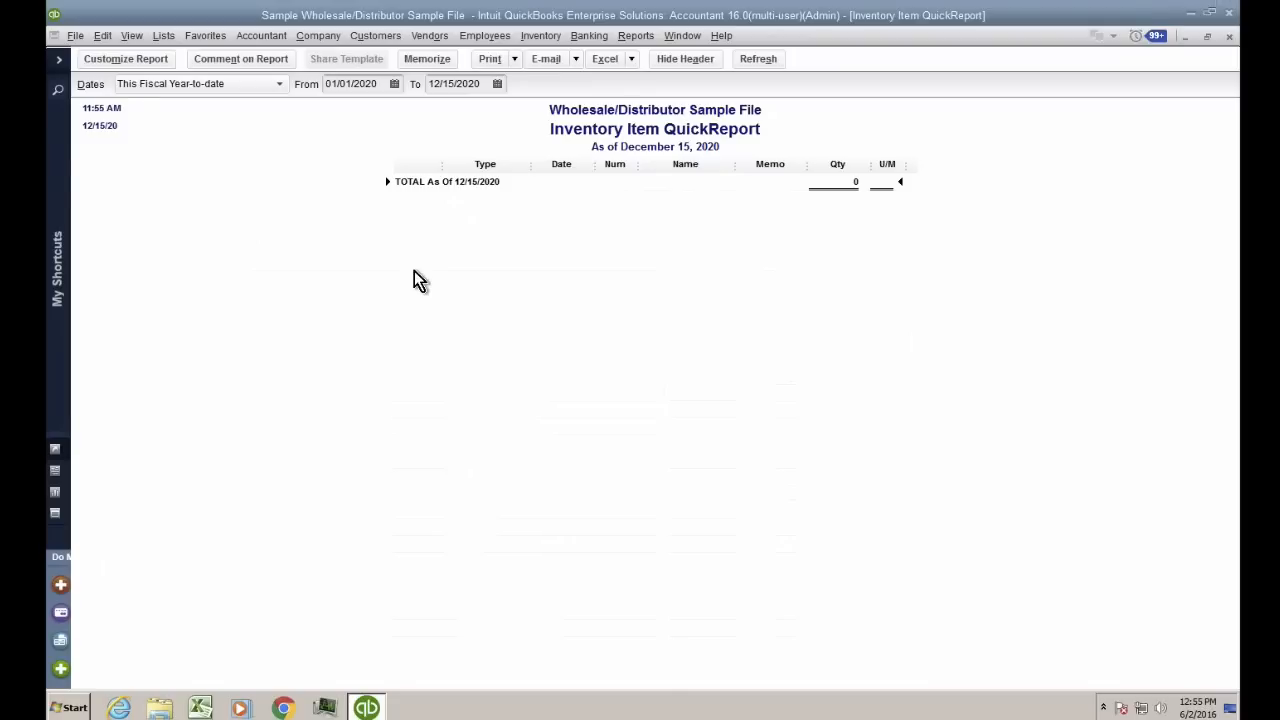
key("Escape")
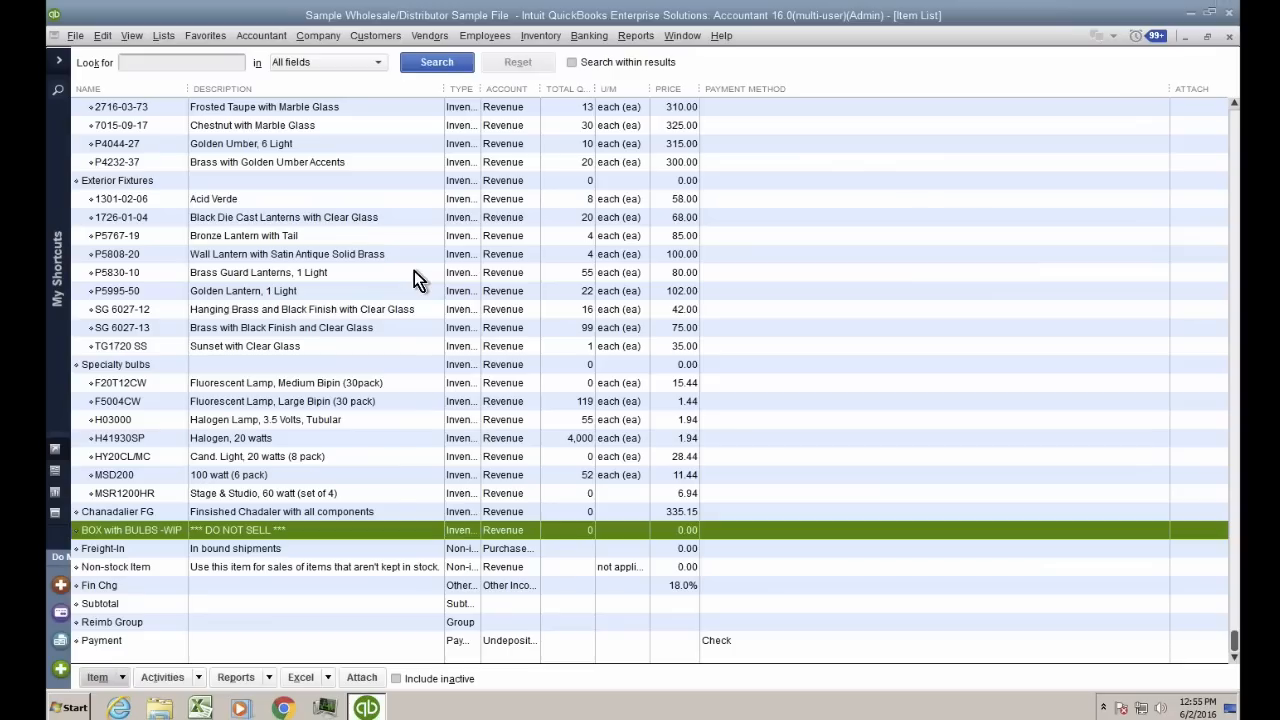
Start a new build assembly for Chanadalier FG from the item list
left_click(565, 511)
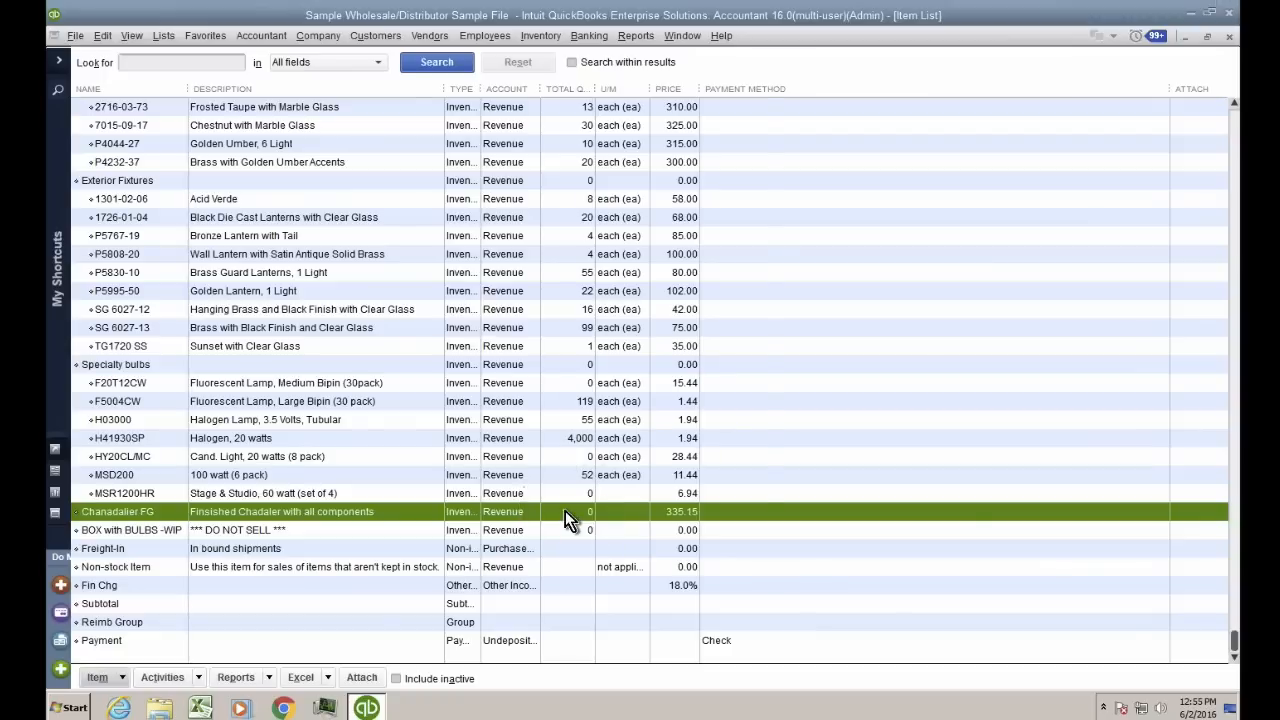
right_click(565, 511)
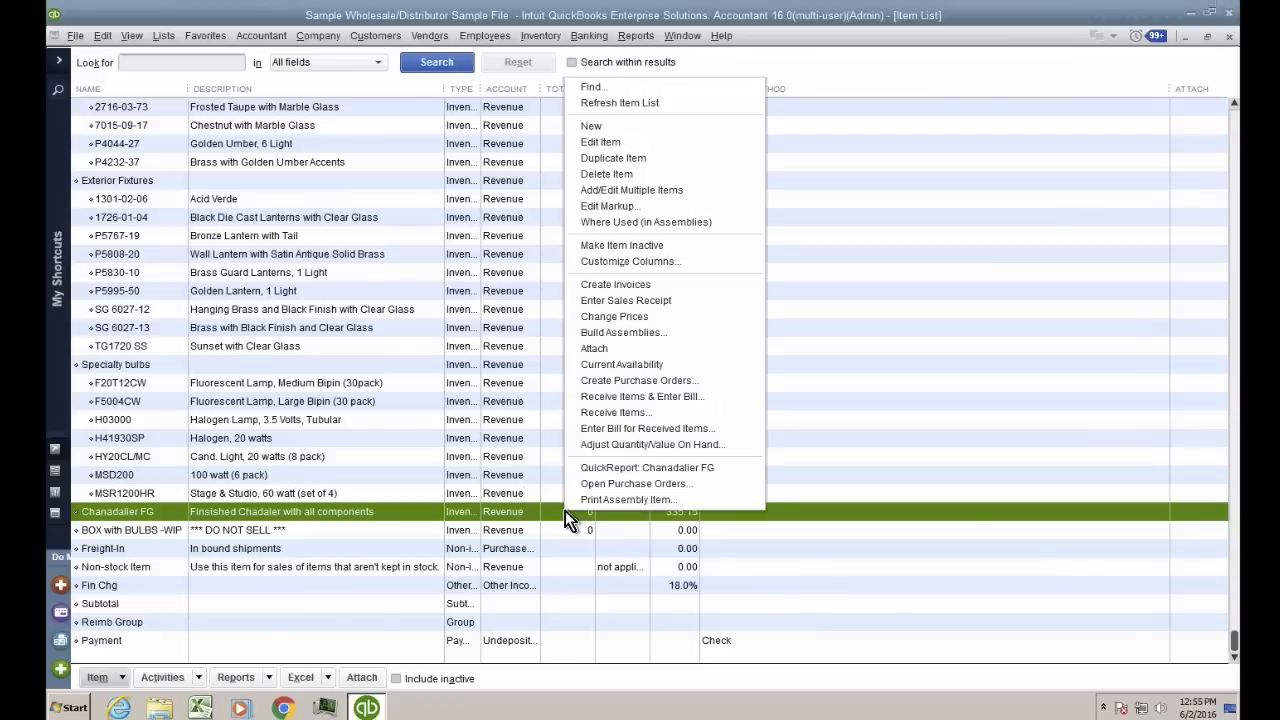
left_click(657, 331)
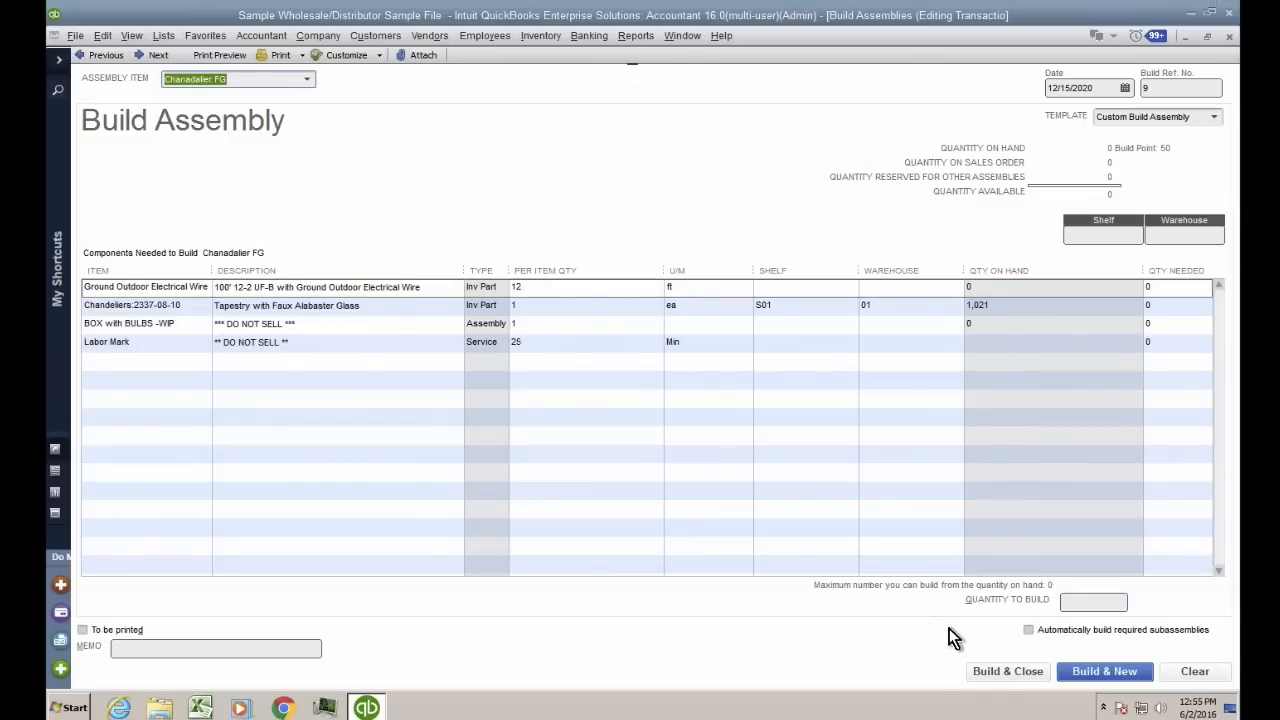
Switch to the PowerPoint presentation to check the Topics slide, and return to the build form in QuickBooks
key("ctrl+Up")
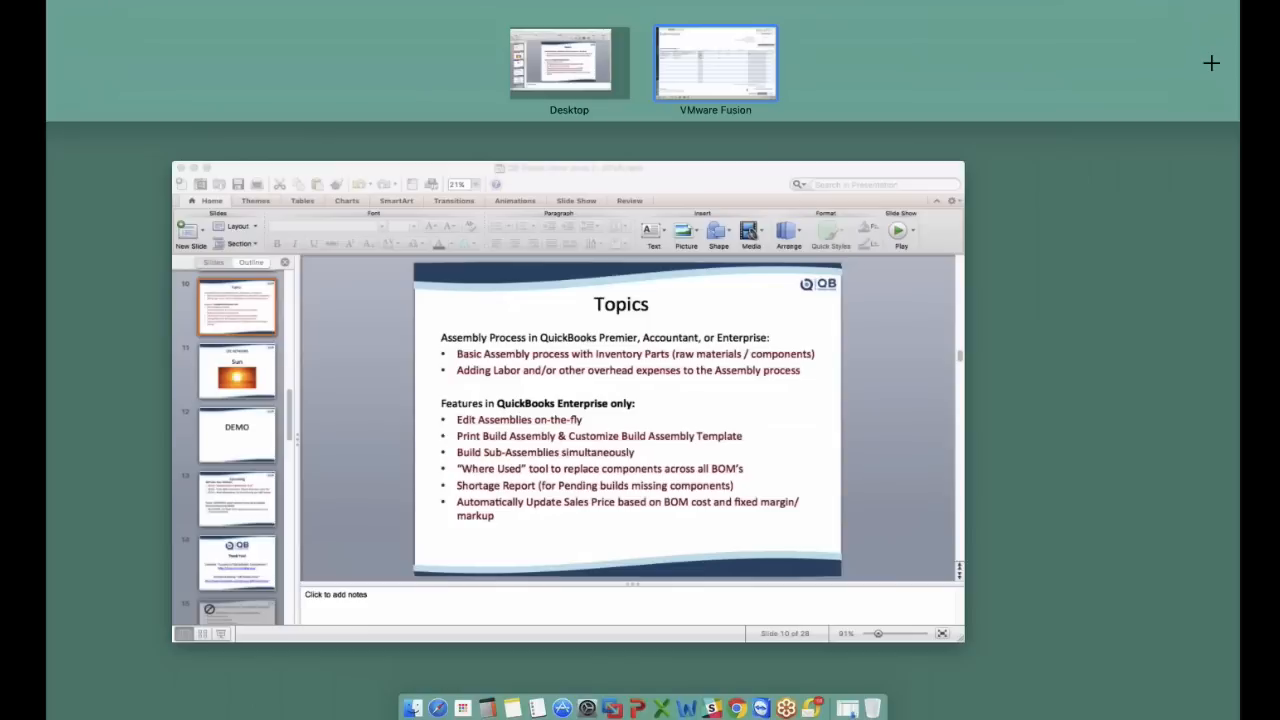
left_click(563, 71)
key("ctrl+Right")
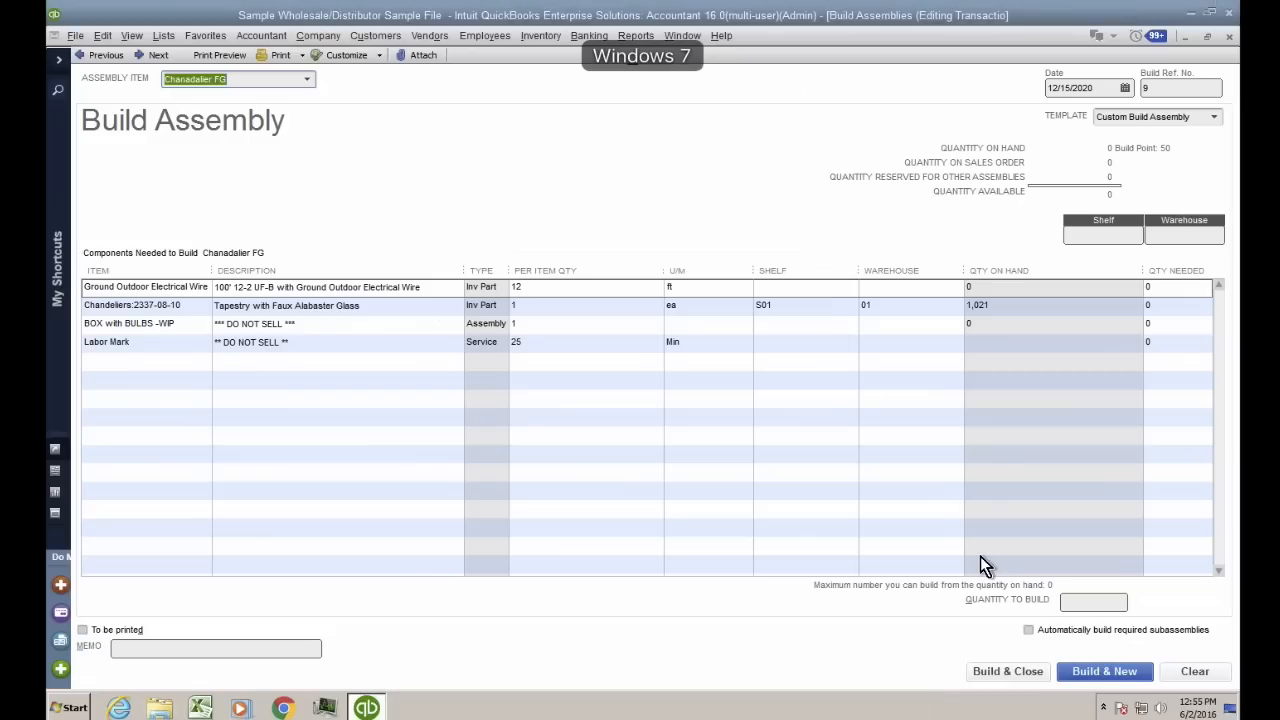
Enter a build quantity of 40 for Chanadalier FG and view the shortage report for that build
left_click(1034, 636)
left_click(1068, 602)
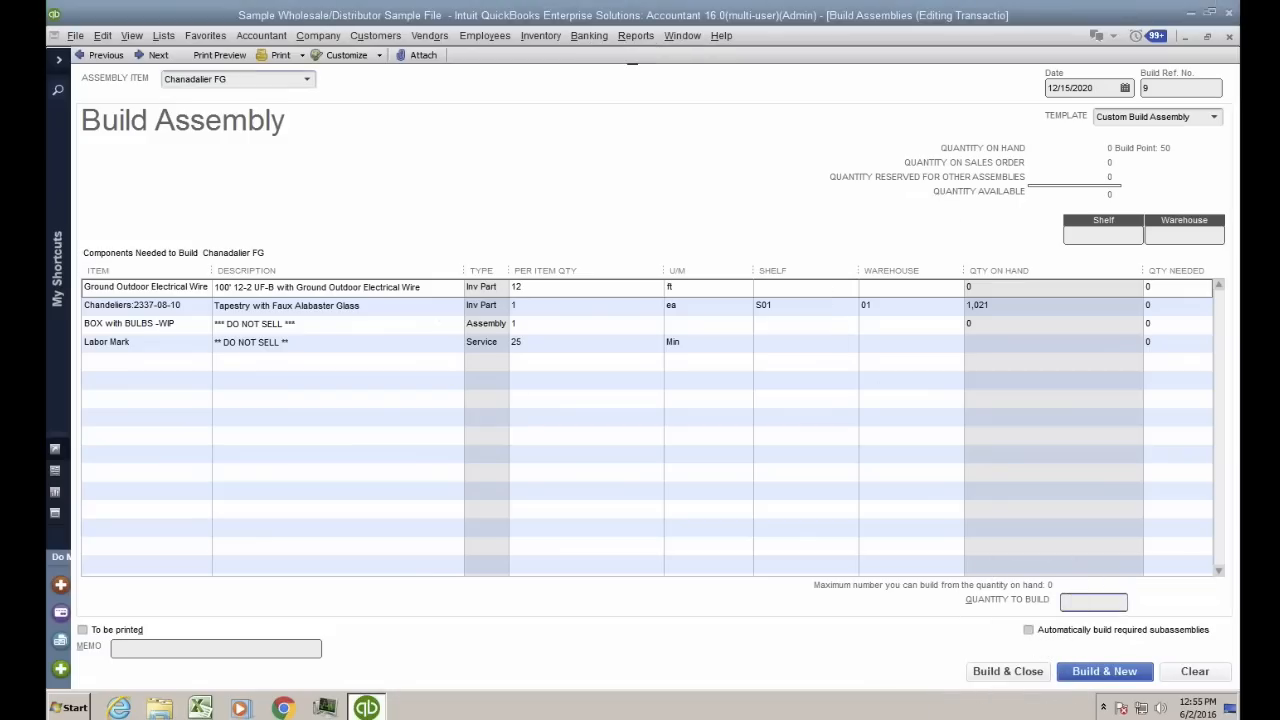
type("40")
key("Tab")
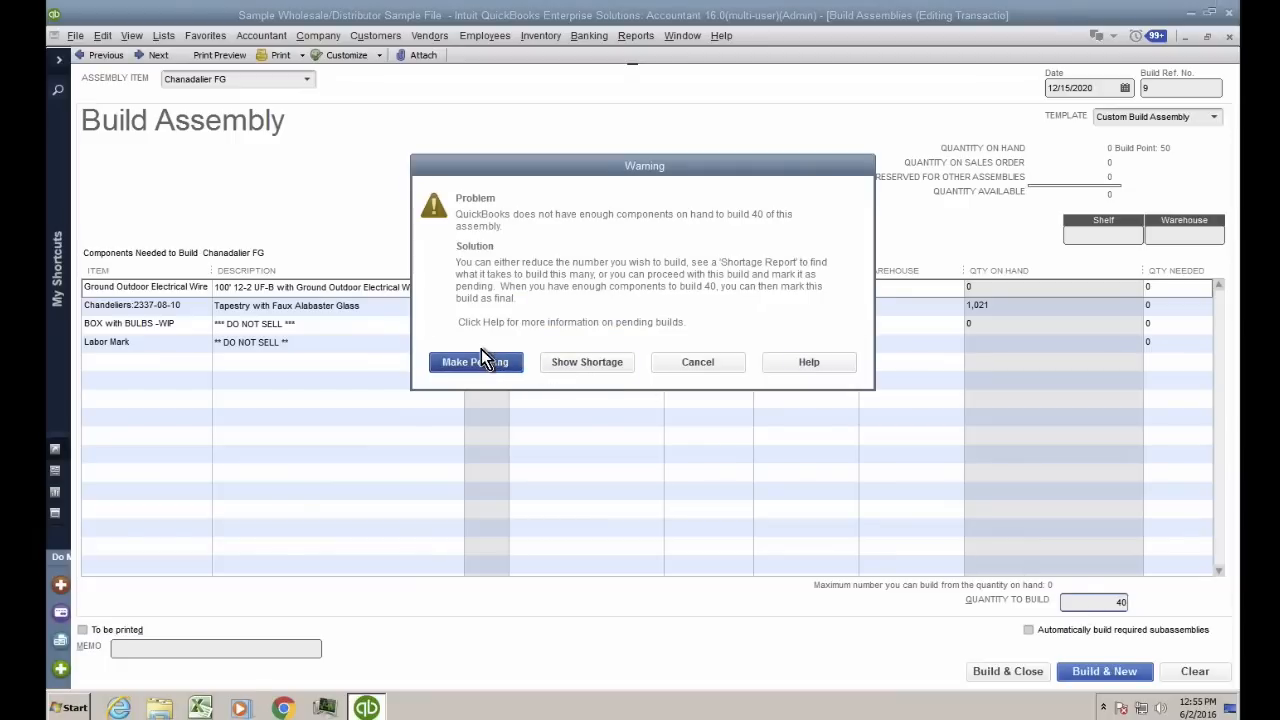
left_click_drag(476, 168, 214, 357)
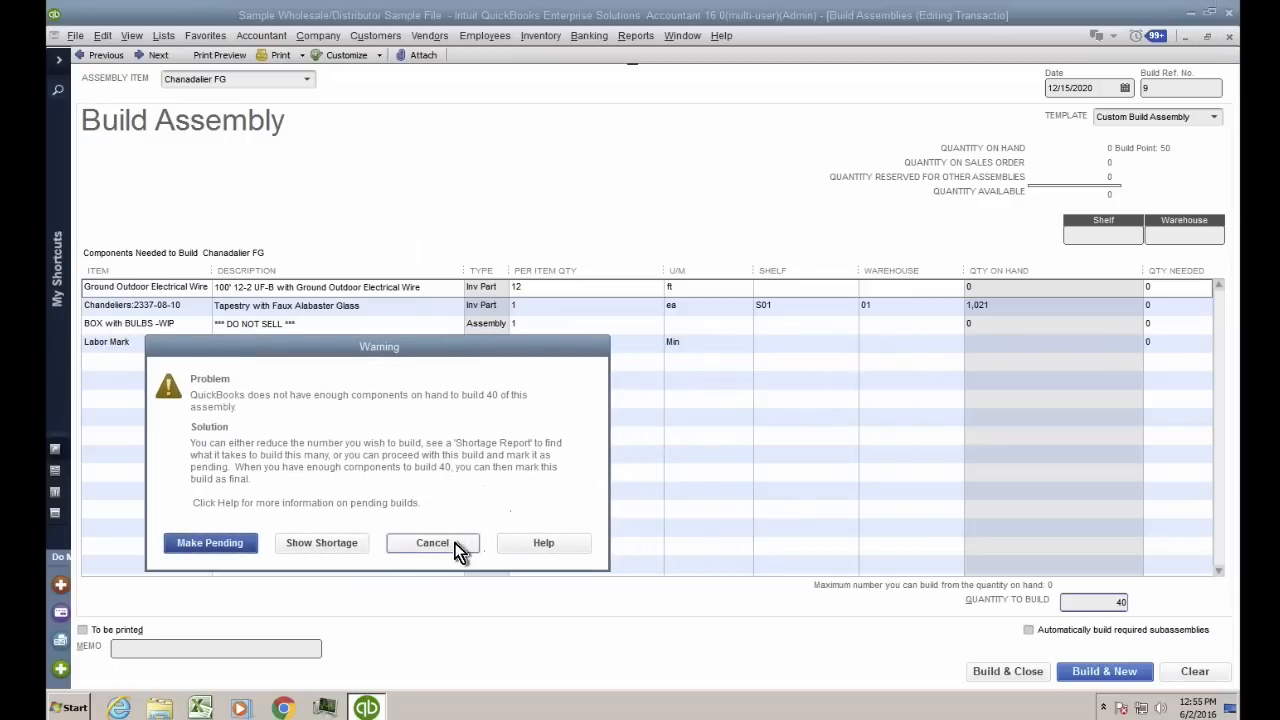
left_click(318, 543)
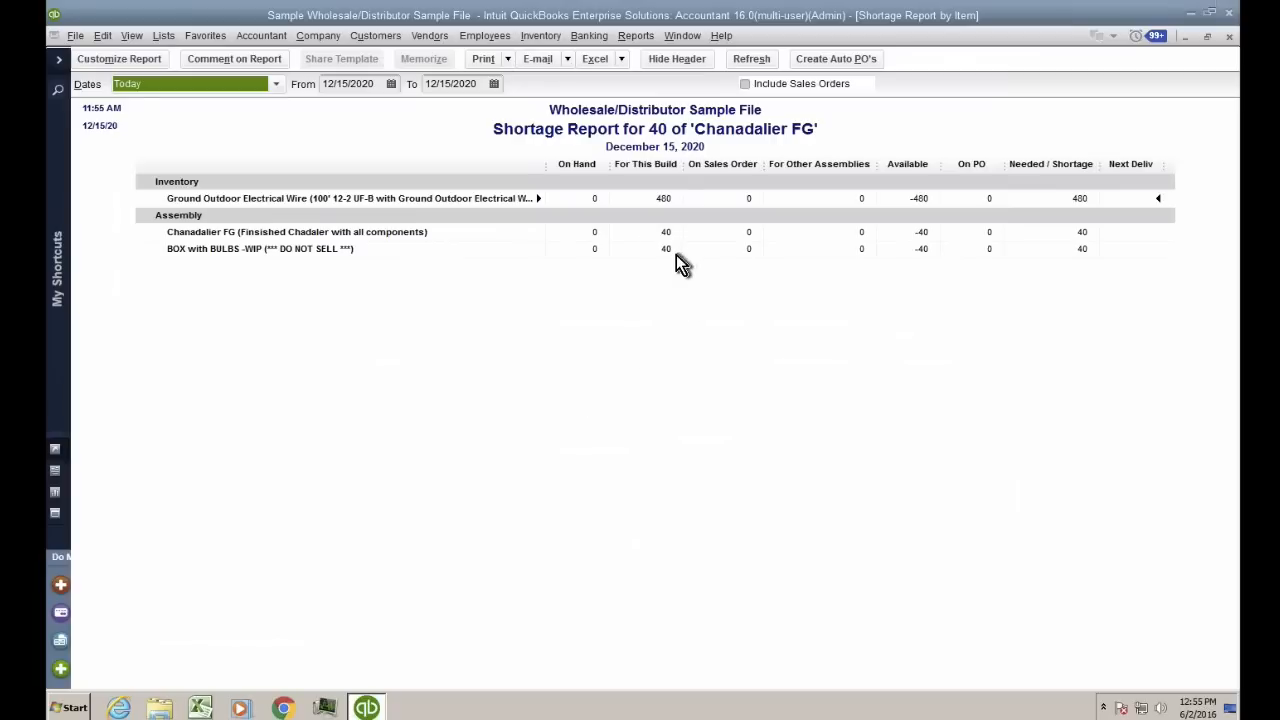
Examine the component quantities in the shortage report, leave it, and clear the unsaved Chanadalier FG build form
key("ctrl")
key("ctrl")
double_click(664, 202)
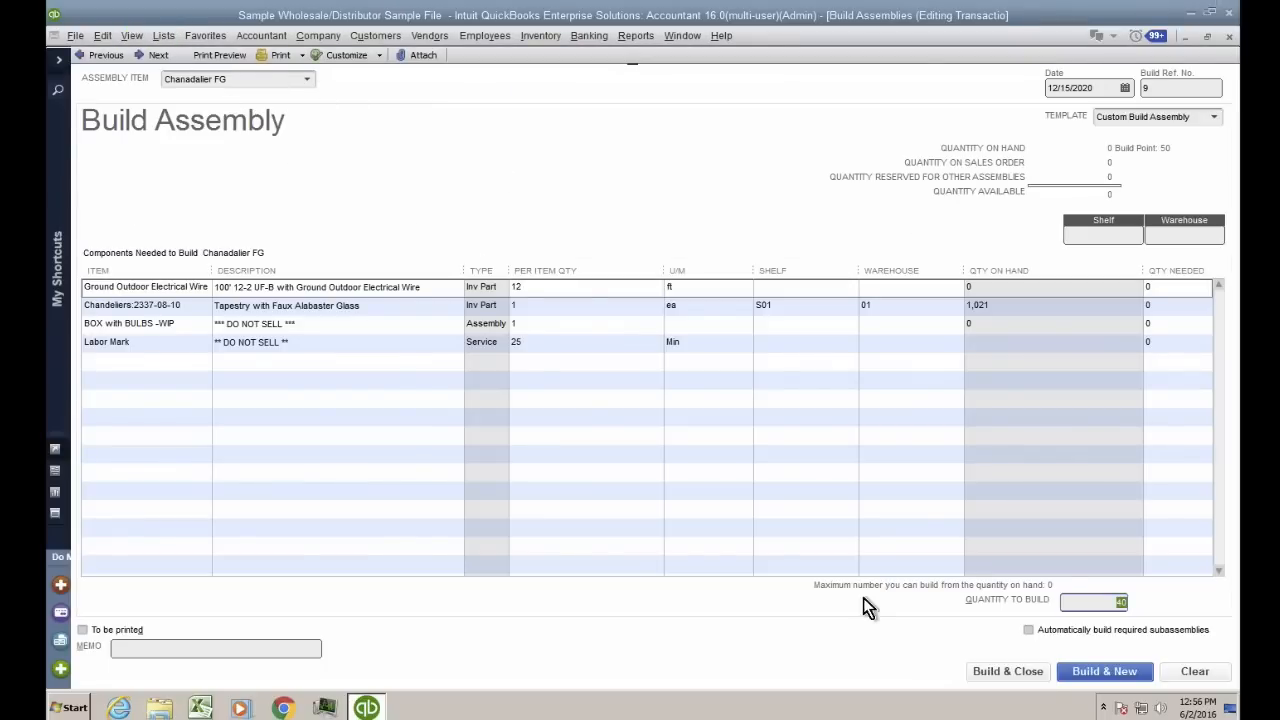
left_click(1190, 671)
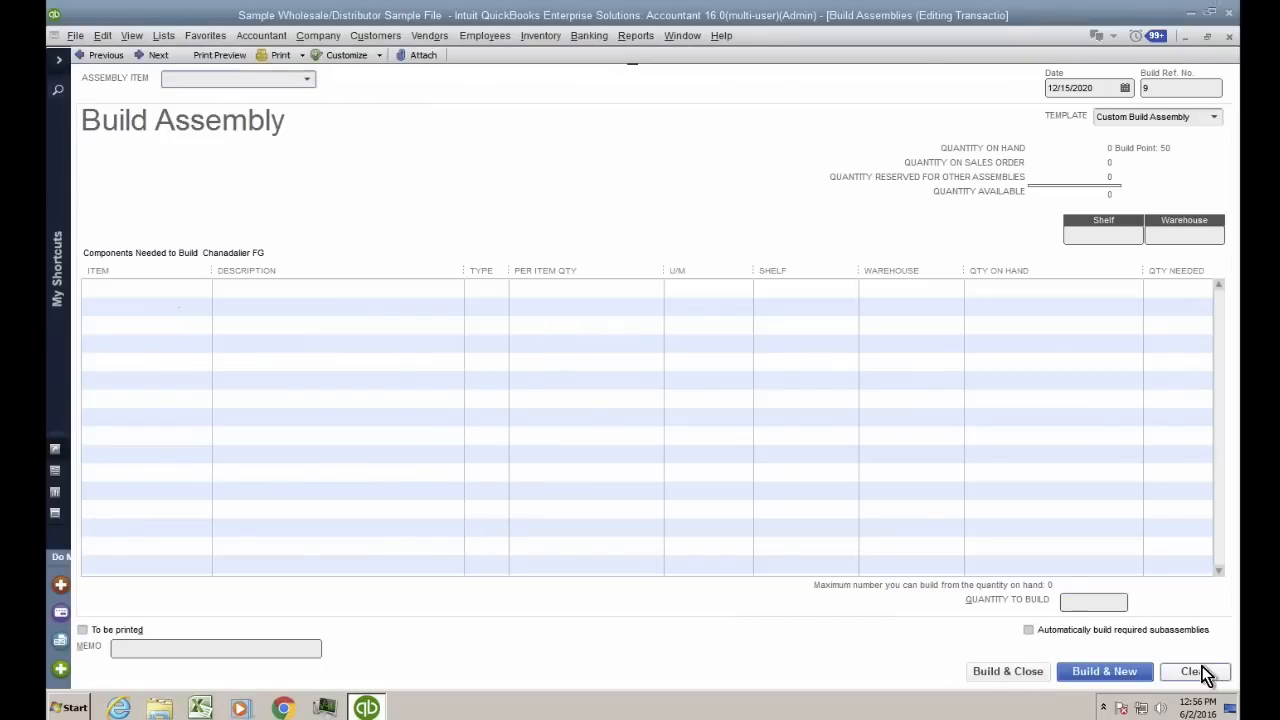
Look up the assemblies in which Ground Outdoor Electrical Wire is used, starting from the item list
left_click(163, 36)
left_click(184, 72)
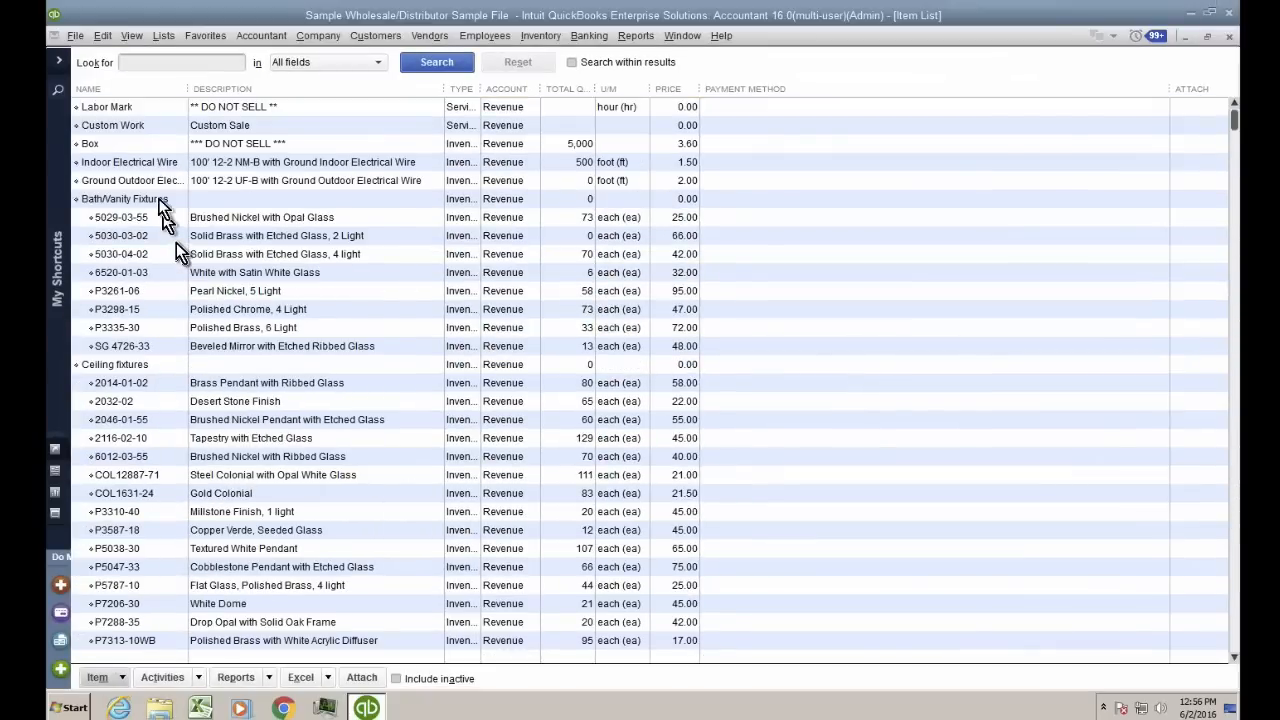
left_click(139, 177)
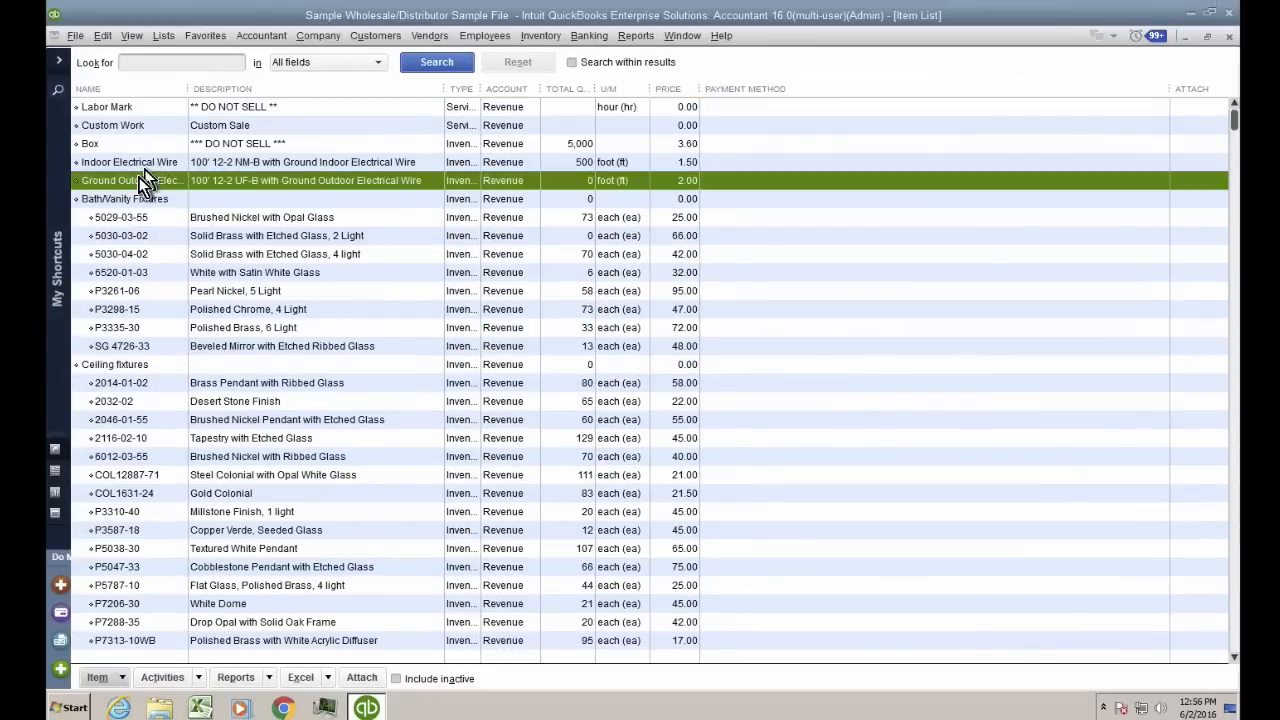
right_click(139, 177)
left_click(205, 322)
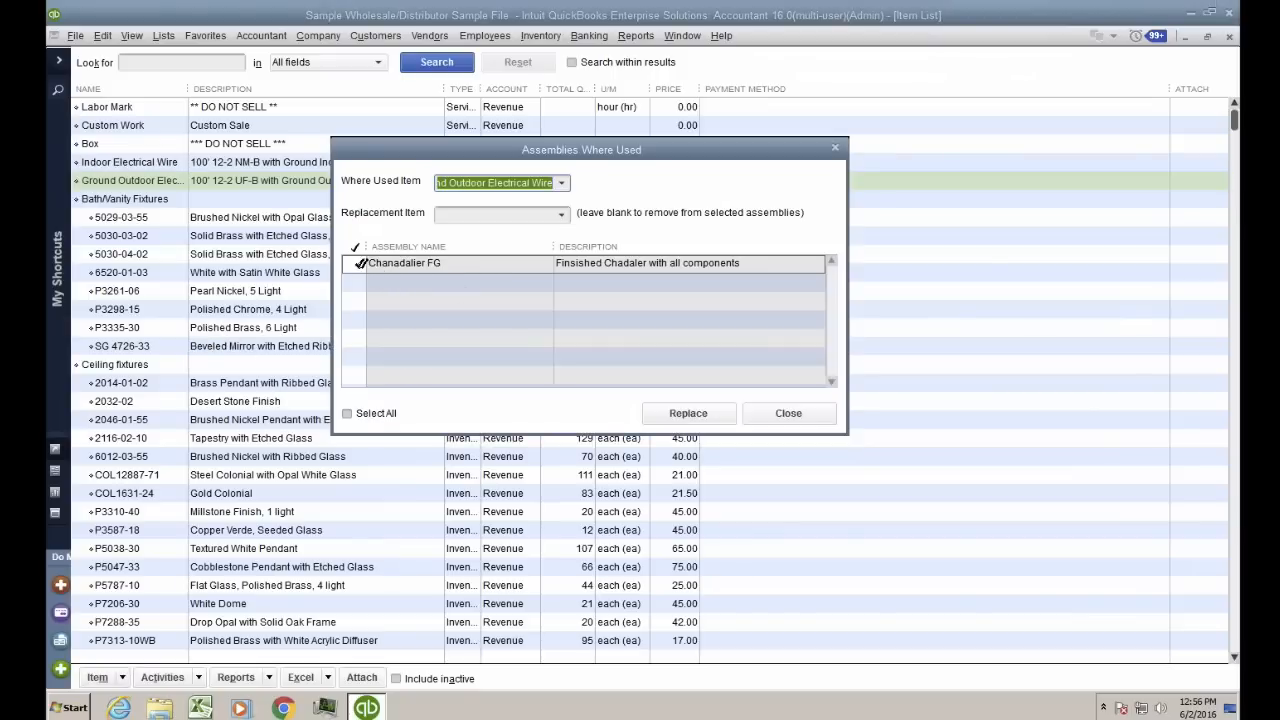
Replace Ground Outdoor Electrical Wire with Indoor Electrical Wire in the Chanadalier FG assembly and leave the where-used lookup
left_click(356, 264)
left_click(467, 221)
left_click(564, 218)
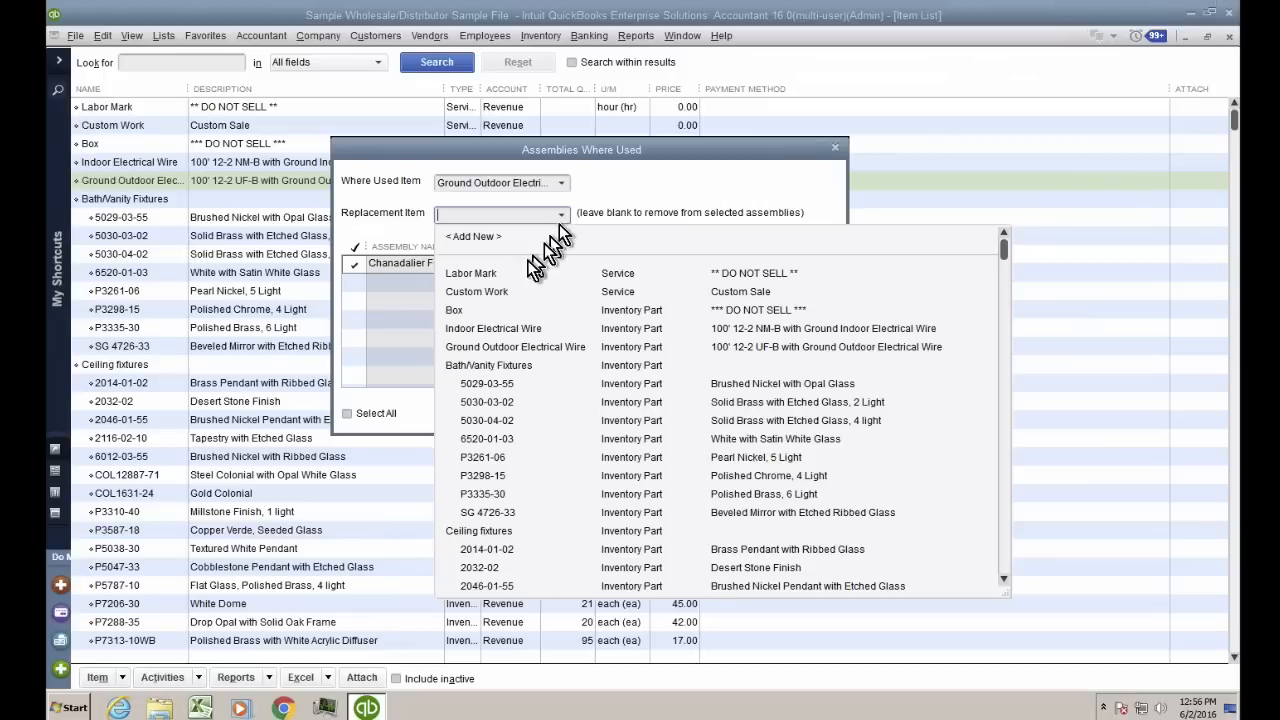
left_click(502, 330)
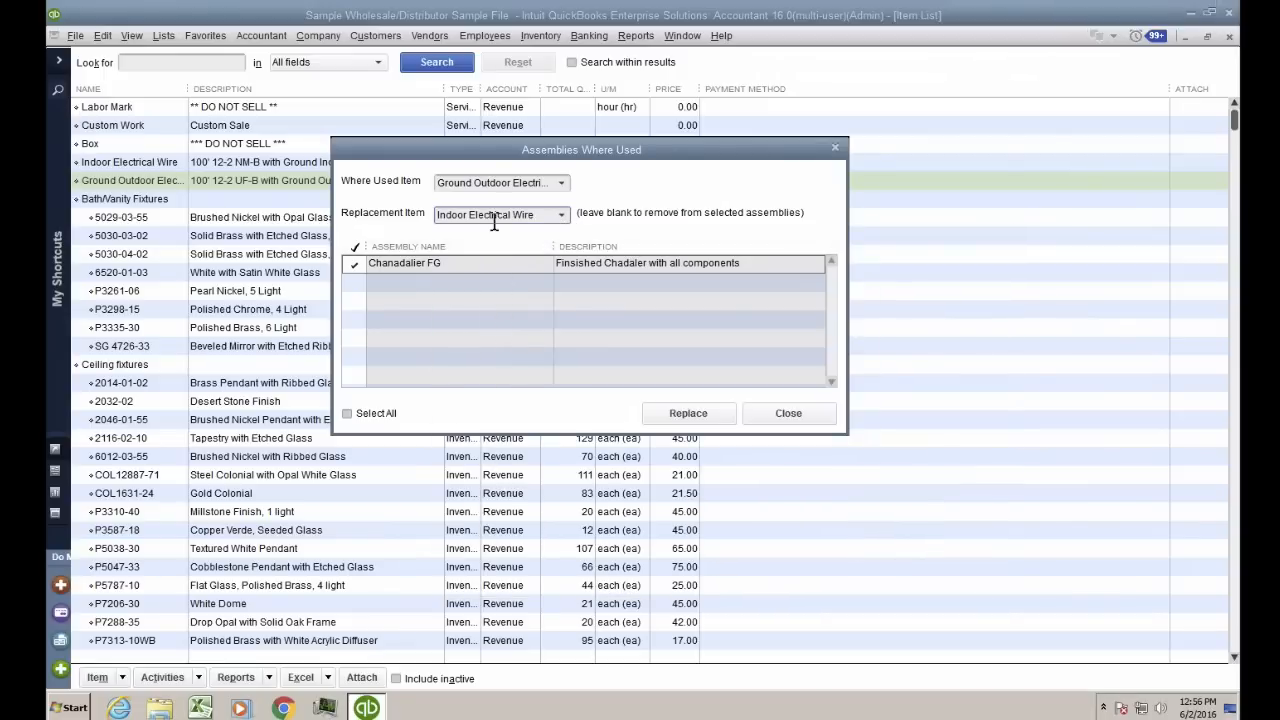
left_click(700, 418)
left_click(644, 232)
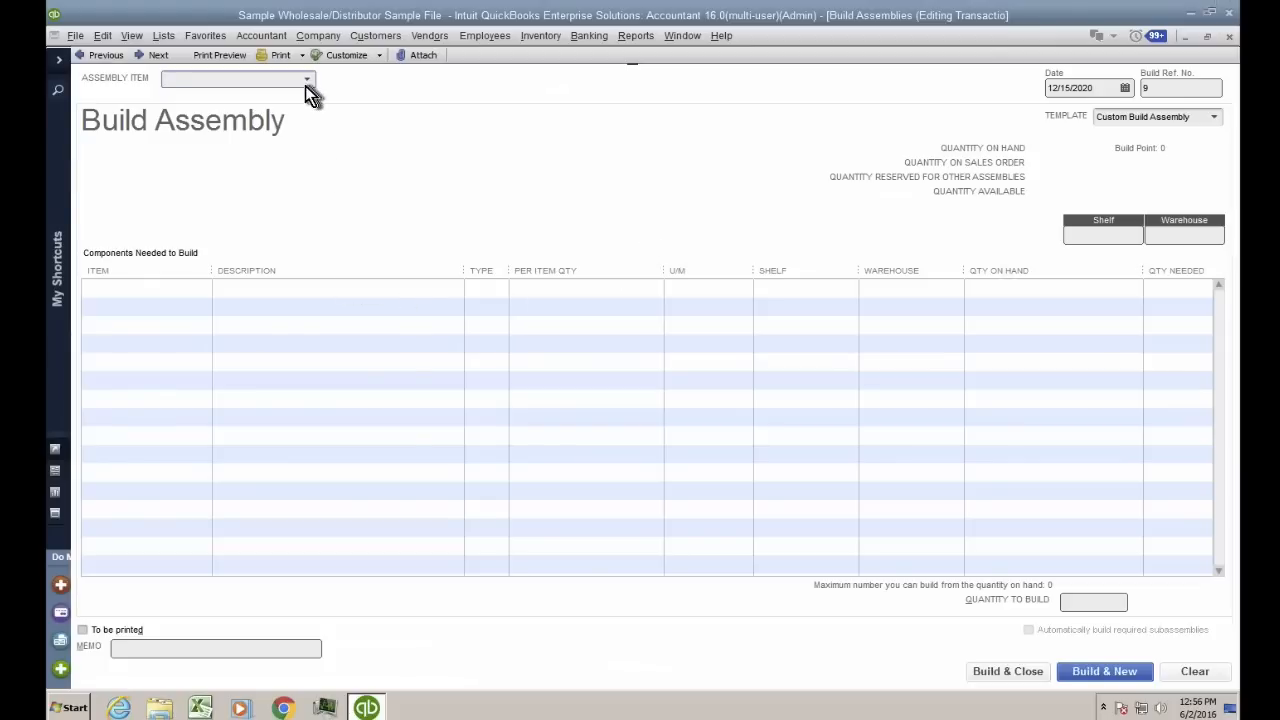
Select Chanadalier FG as the assembly item on the build form and enter a quantity to build of 41
left_click(306, 80)
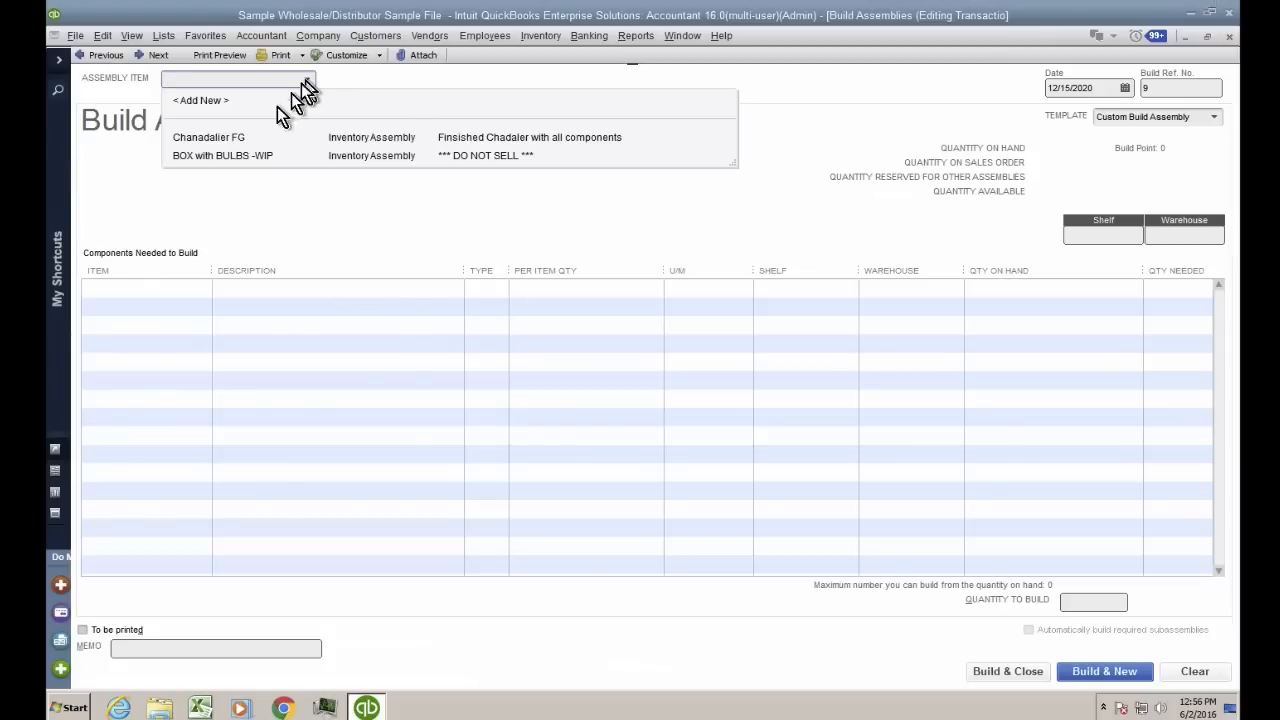
left_click(237, 140)
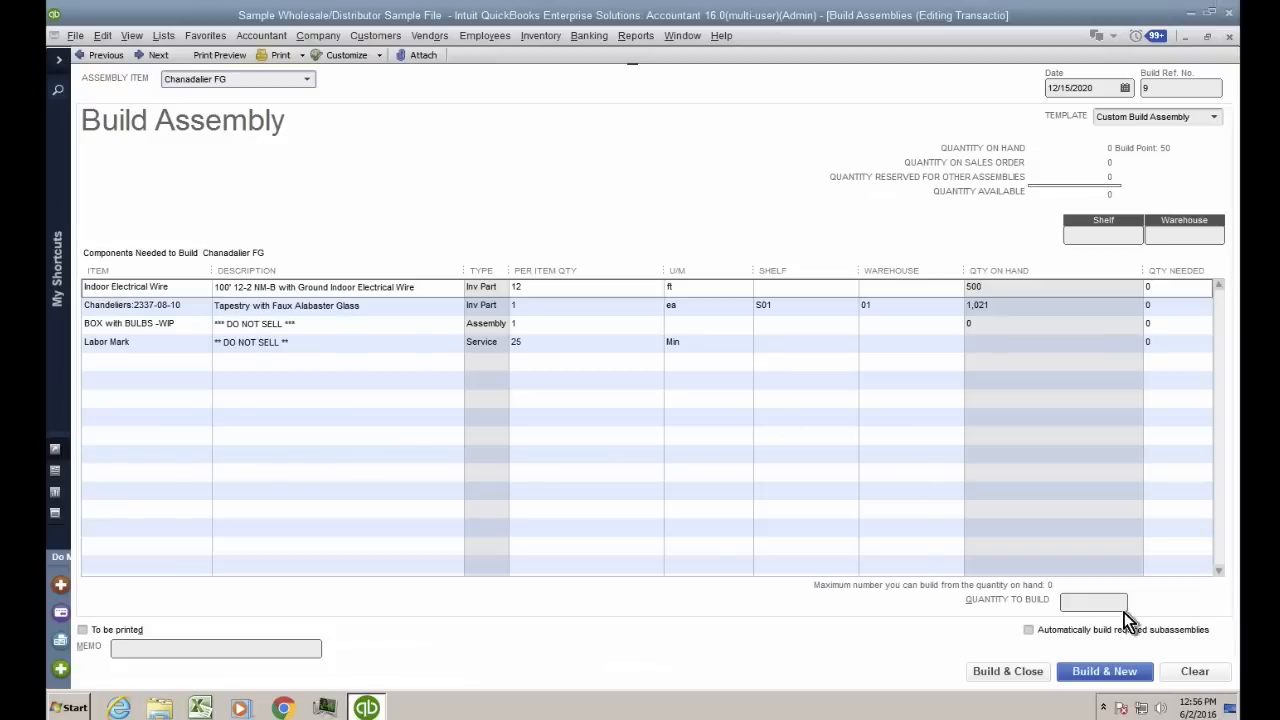
left_click(1077, 597)
type("41")
key("Tab")
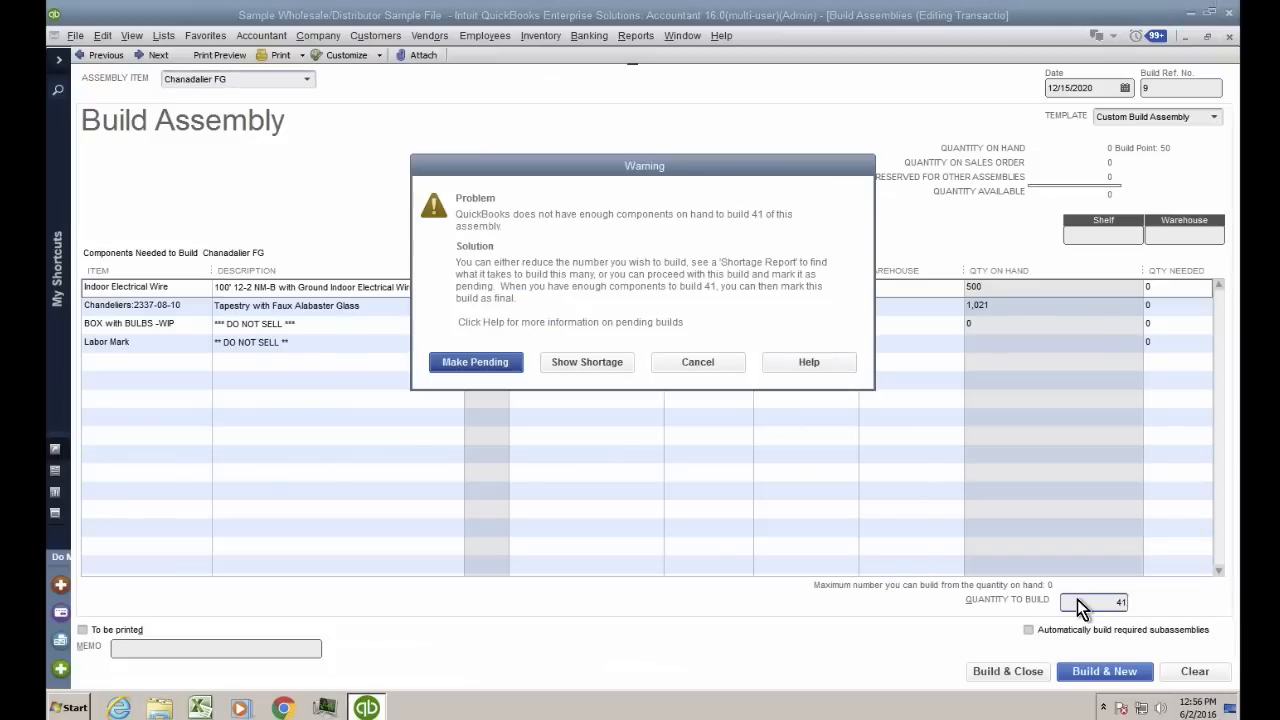
View the shortage report for the build of 41 Chanadalier FG and return to the build form
left_click(594, 368)
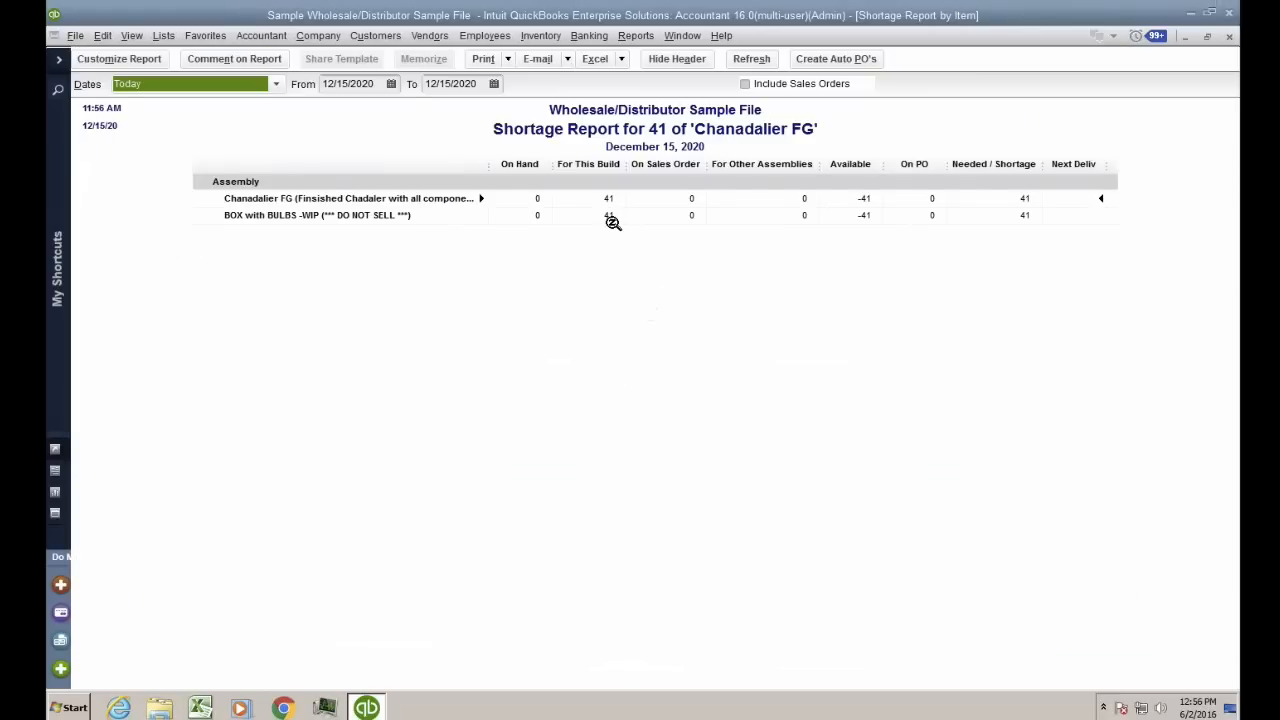
key("ctrl")
key("ctrl")
key("ctrl")
key("Escape")
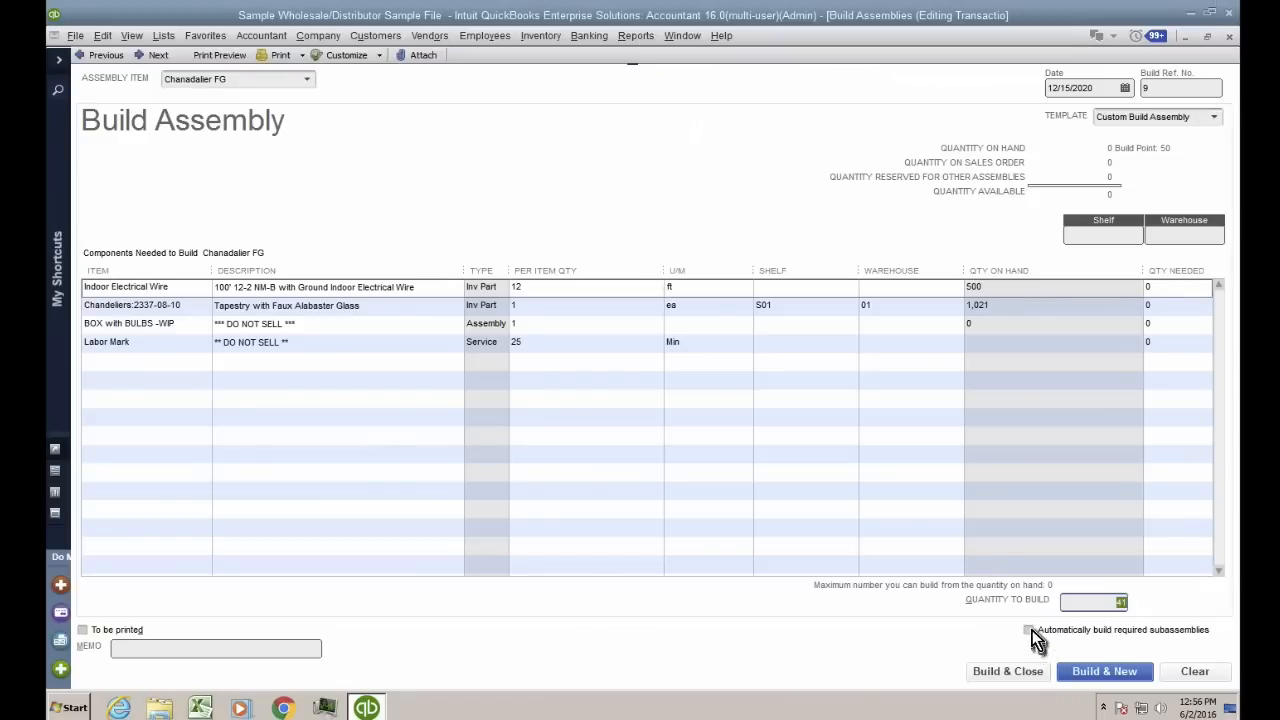
Enable automatic building of required subassemblies for the 41-unit Chanadalier FG build, dismissing the component warning
key("ctrl")
left_click(1030, 631)
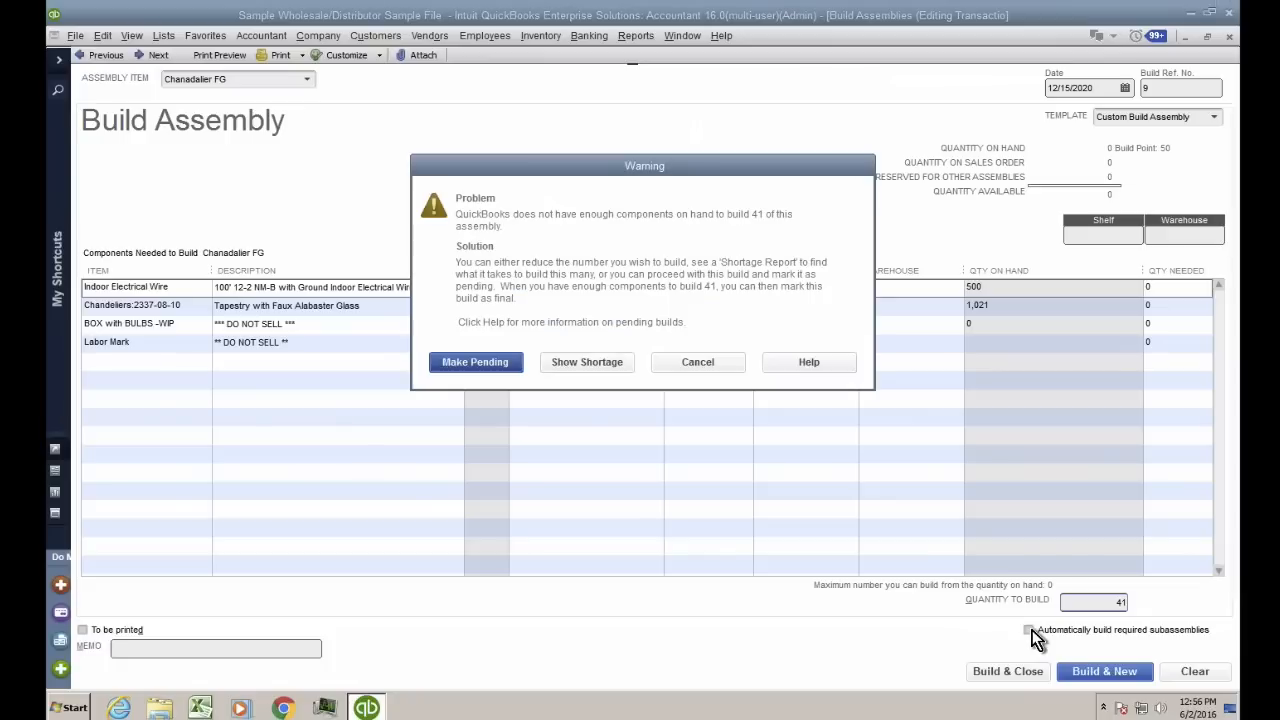
left_click(662, 362)
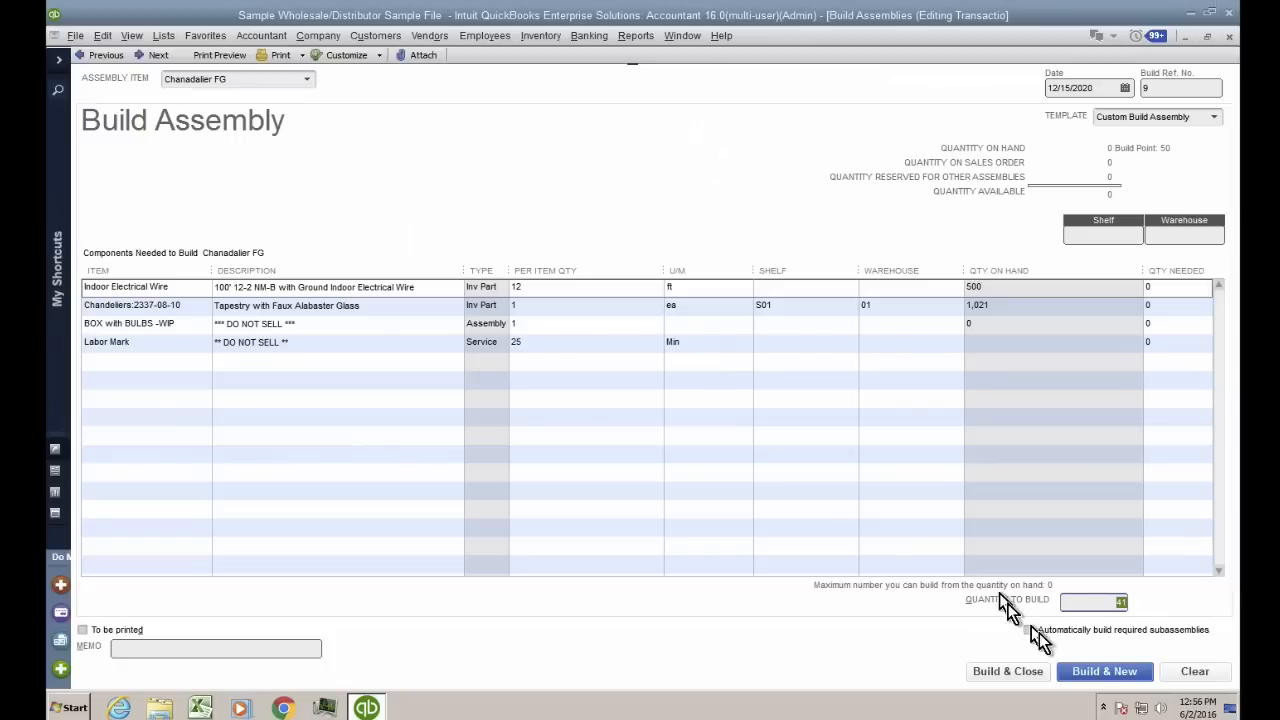
left_click(1044, 634)
key("Tab")
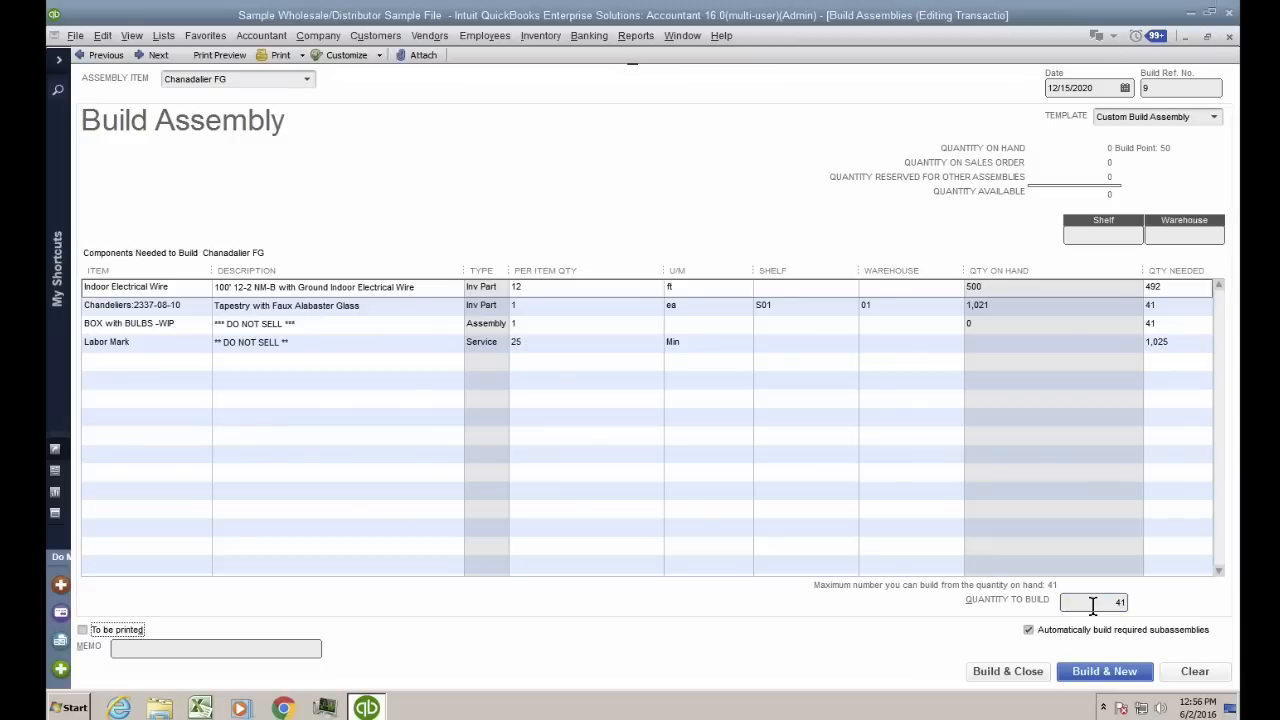
Check the BOX with BULBS -WIP component line, and save and close the Chanadalier FG build
left_click(183, 325)
left_click_drag(184, 325, 66, 326)
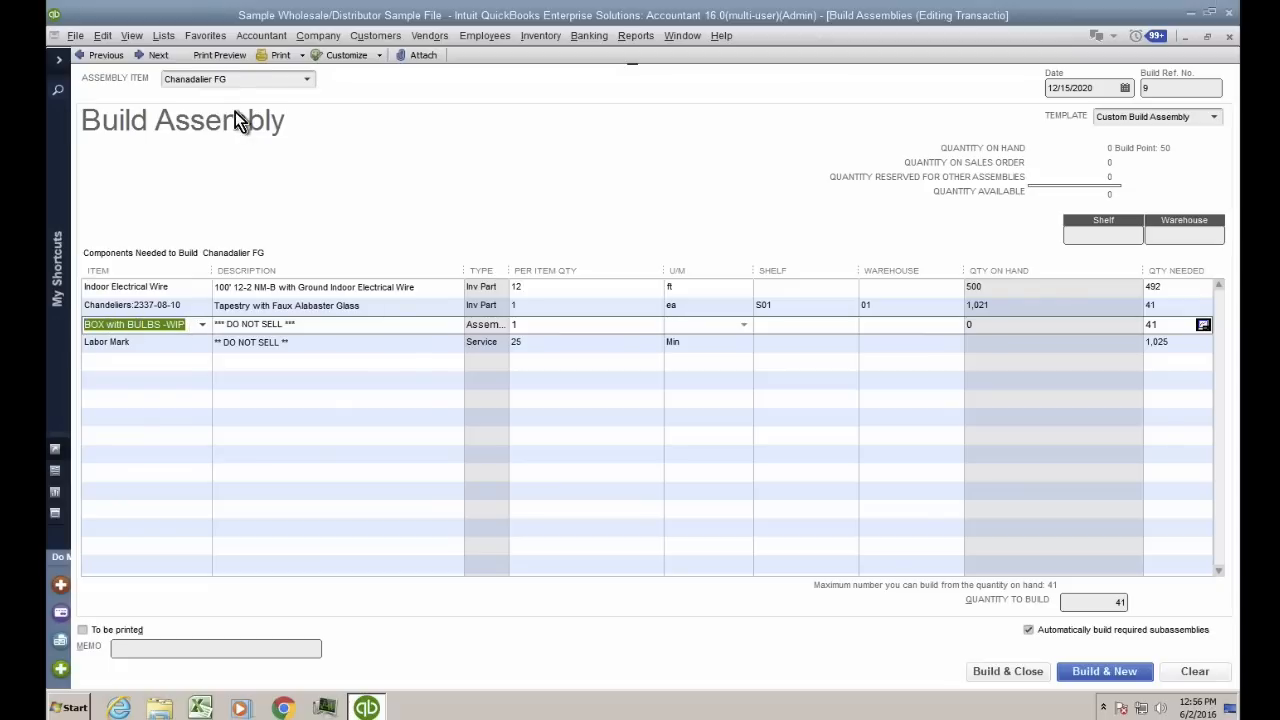
left_click(238, 82)
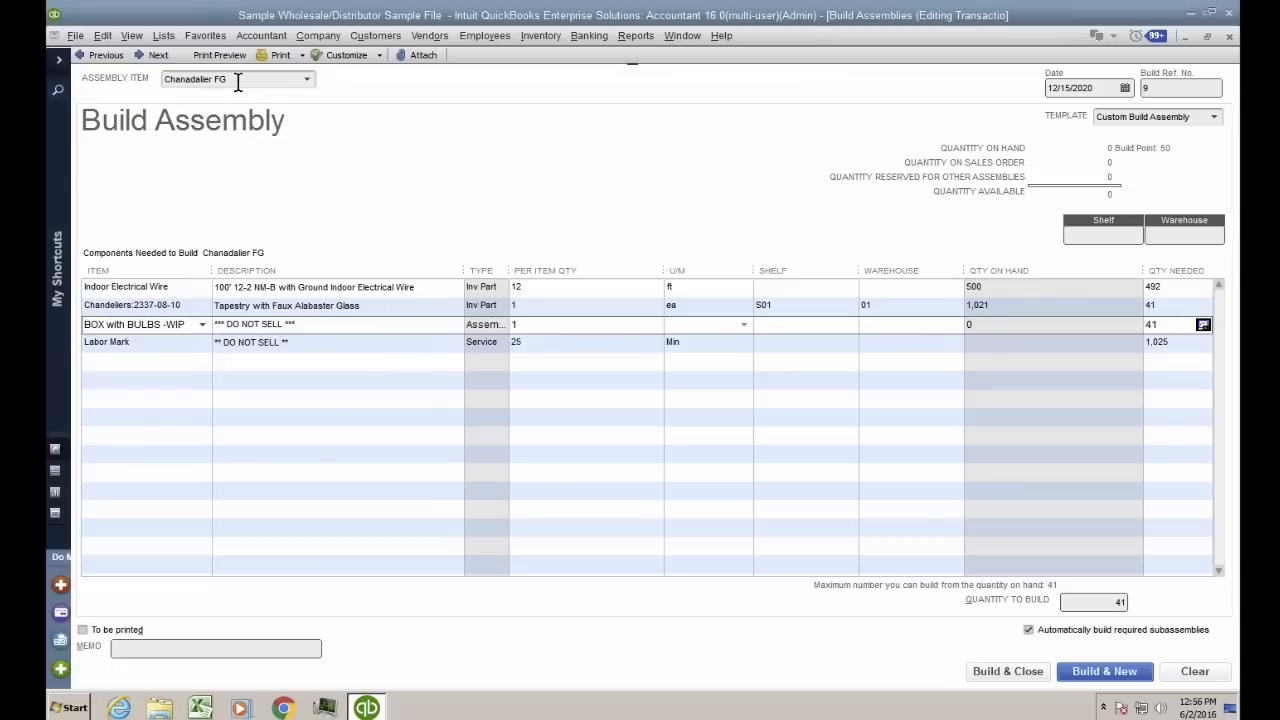
left_click(1009, 676)
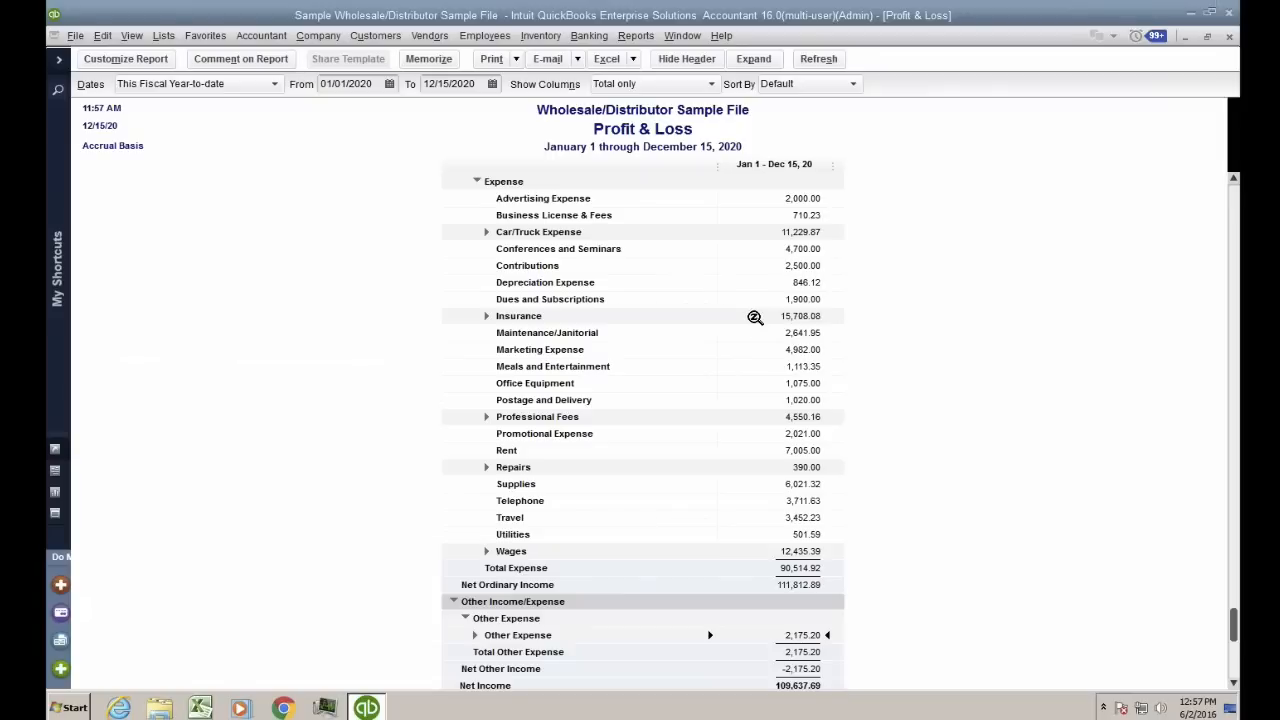
Close the Profit & Loss report and the other windows still open
key("Escape")
left_click(656, 322)
key("Escape")
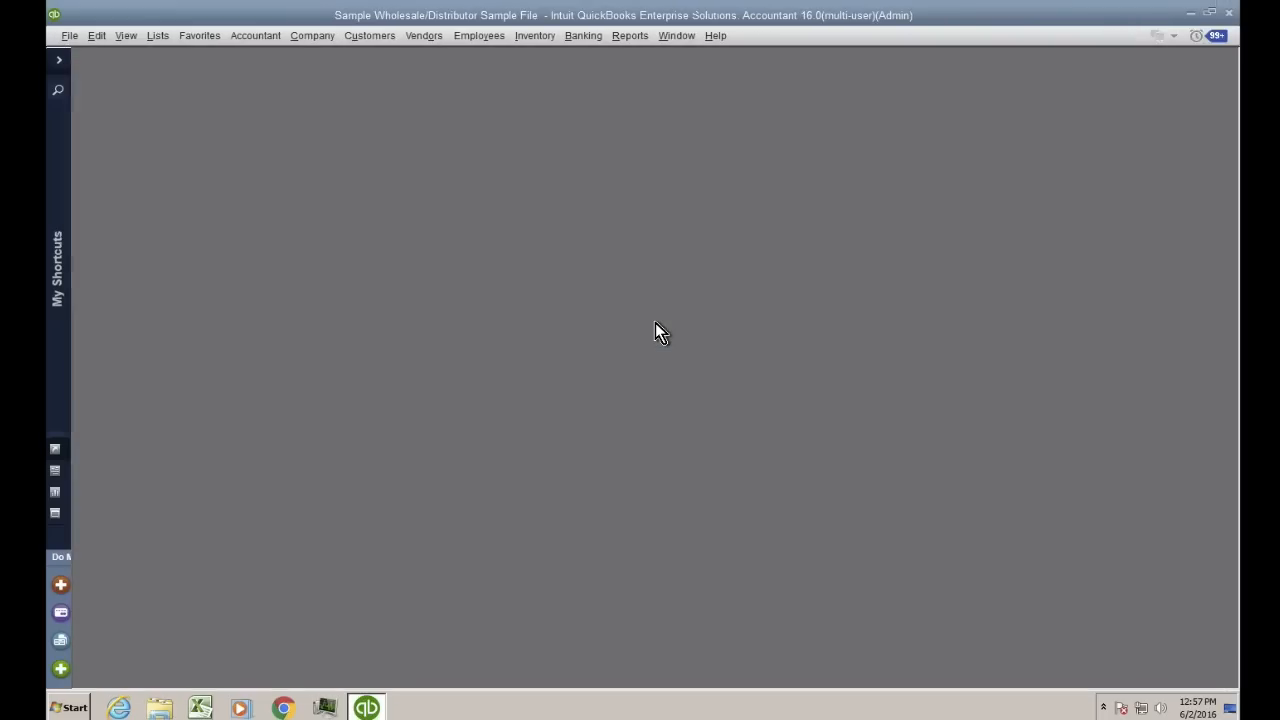
Run the QuickReport for BOX with BULBS -WIP from the item list
left_click(157, 35)
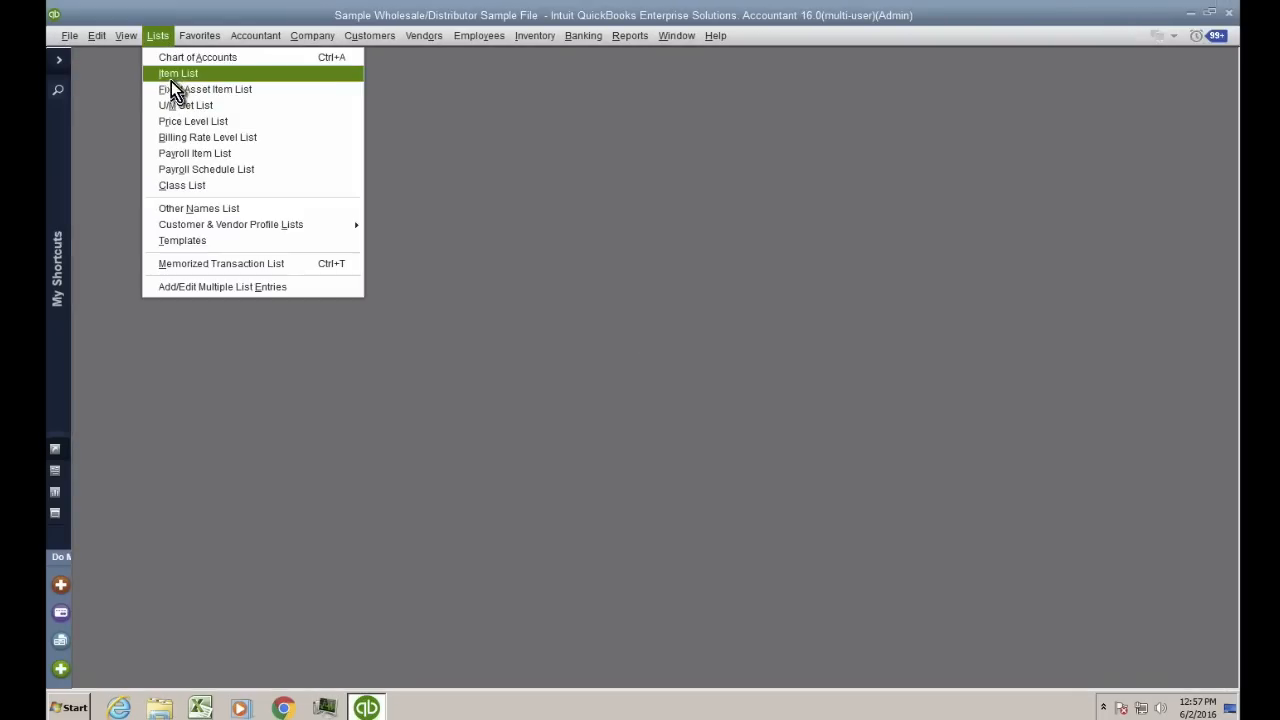
left_click(171, 76)
double_click(232, 174)
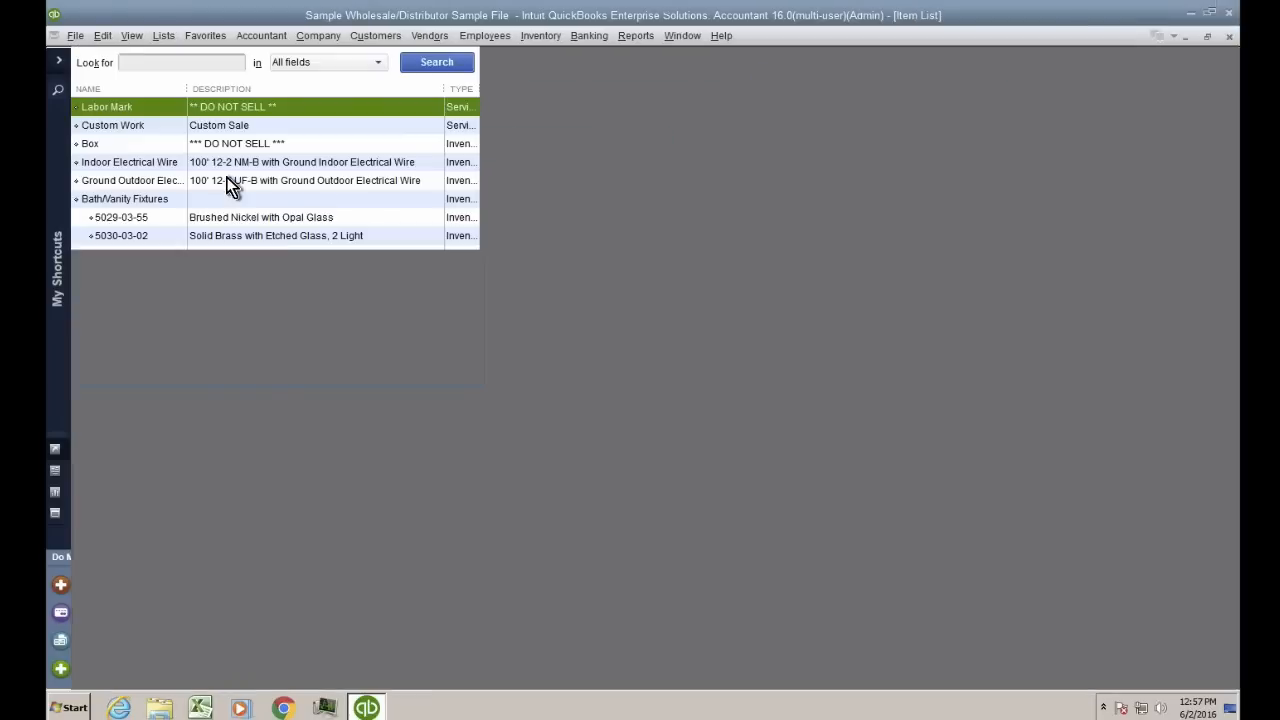
scroll(197, 390, "down", 10)
left_click(145, 539)
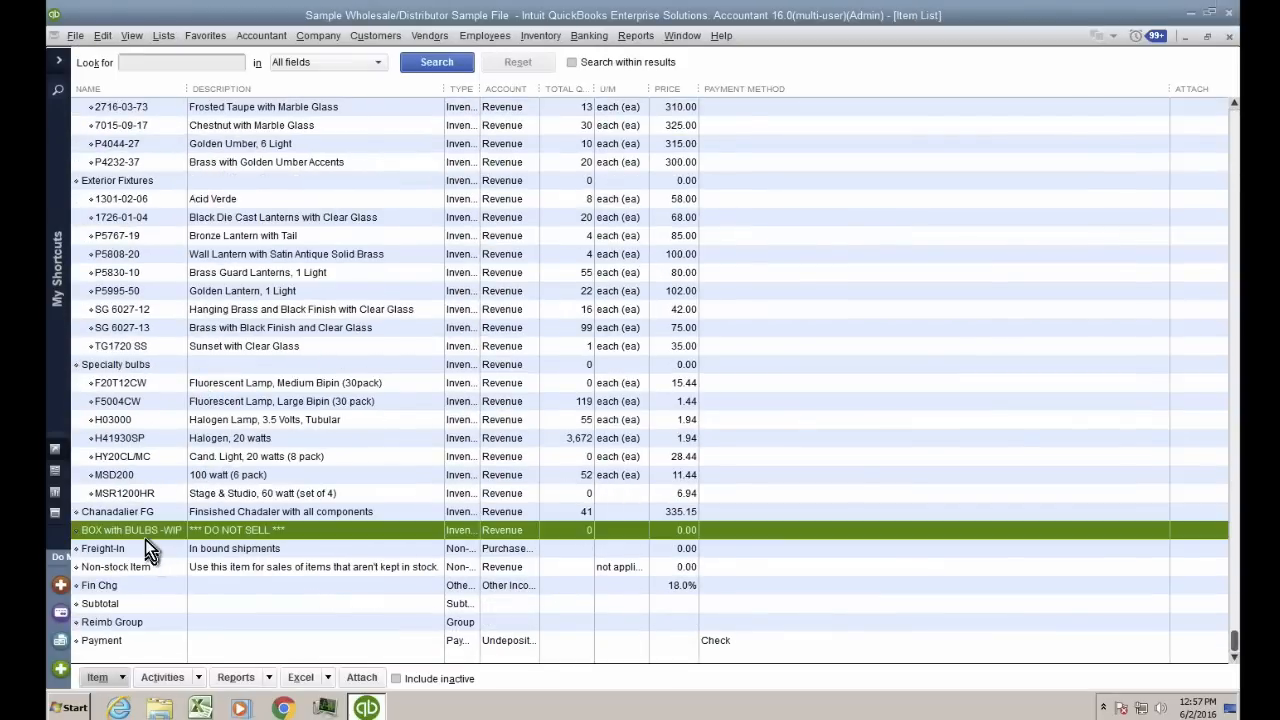
right_click(145, 539)
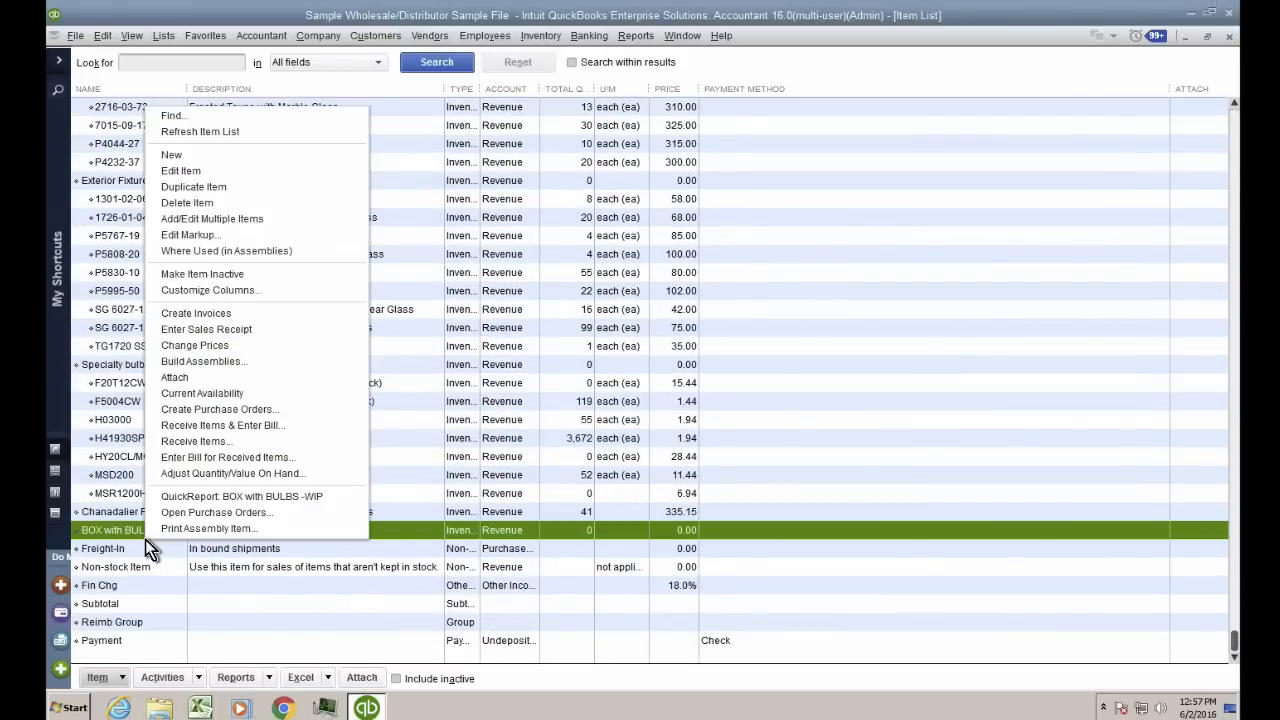
left_click(186, 498)
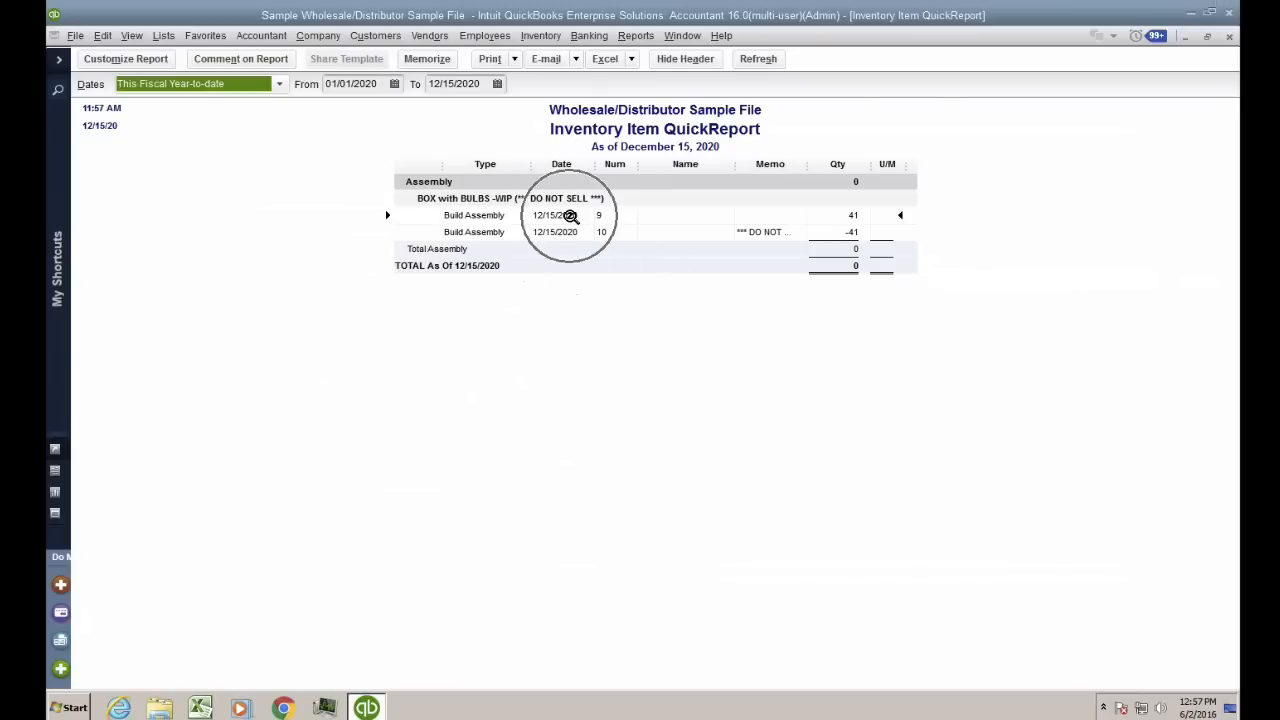
Inspect the two 12/15/2020 build transactions listed in the BOX with BULBS -WIP QuickReport, and close the open windows
left_click(570, 216)
double_click(570, 216)
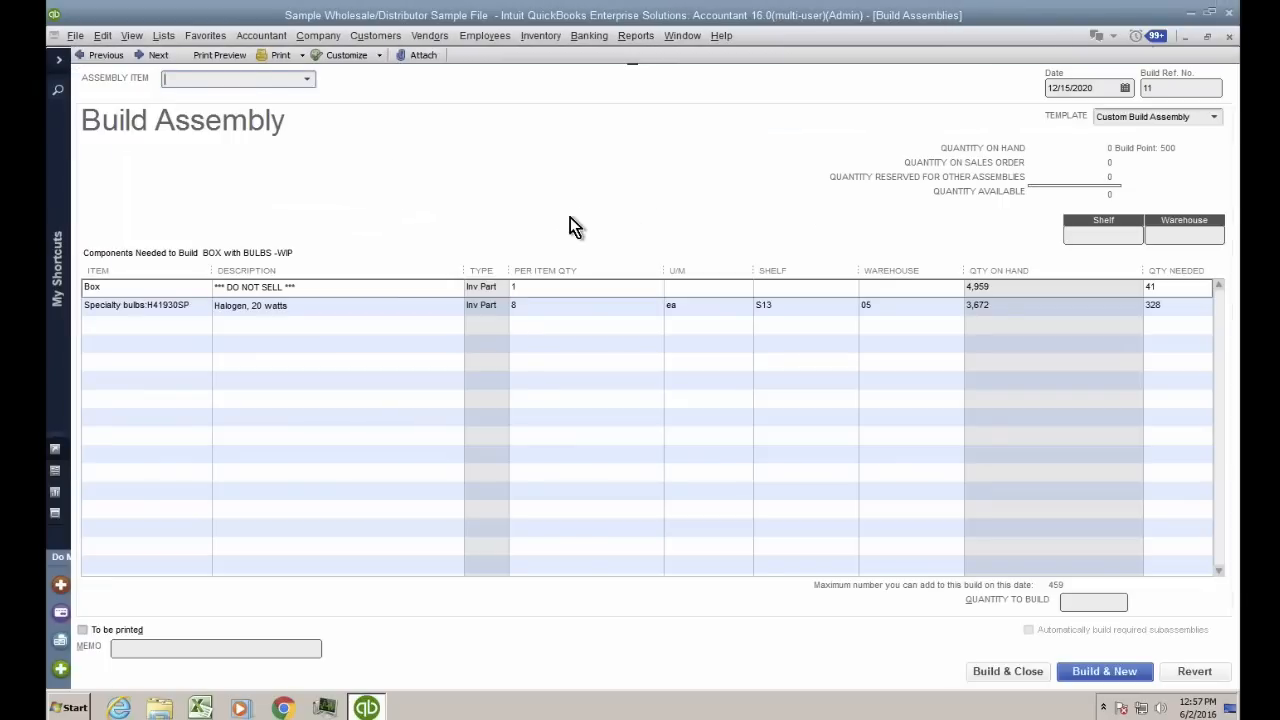
key("Escape")
double_click(552, 232)
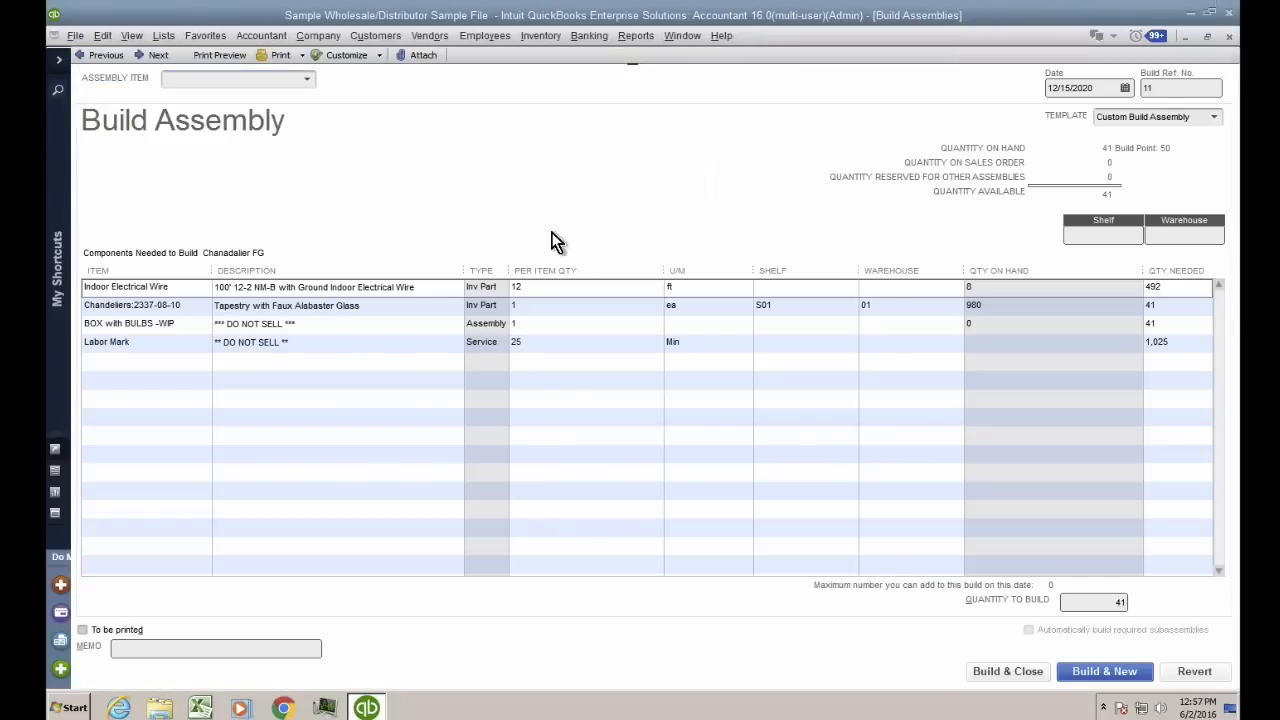
key("Escape")
key("Escape")
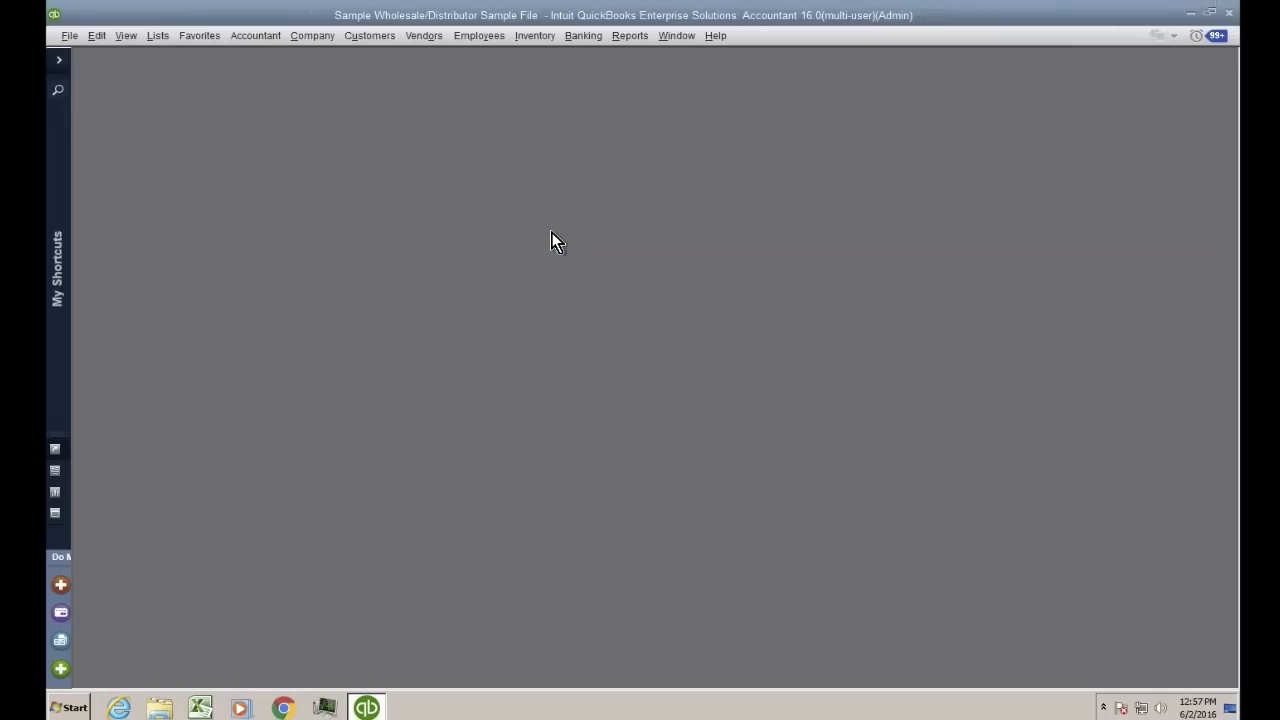